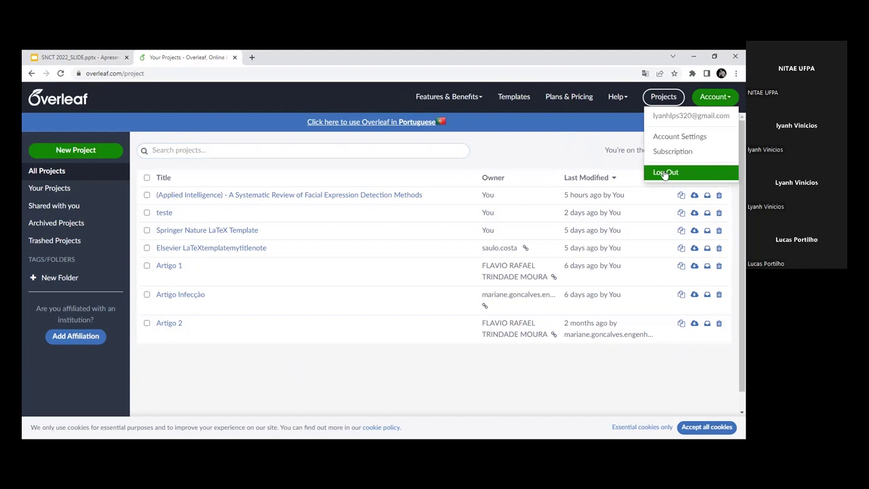
left_click(271, 103)
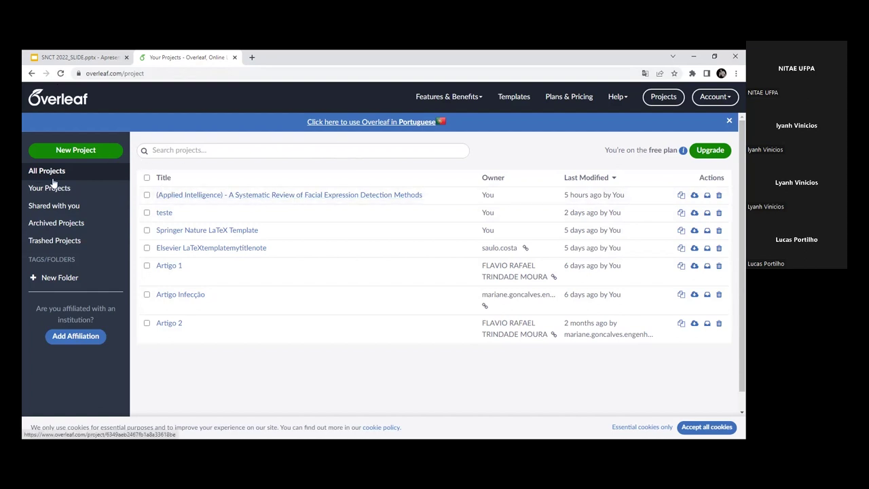
left_click(147, 325)
left_click(146, 294)
left_click(147, 266)
left_click(147, 248)
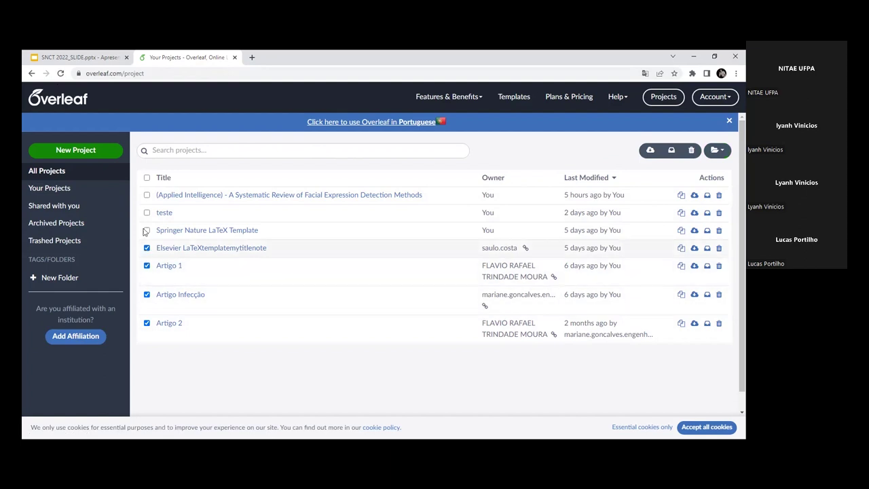
left_click(146, 323)
left_click(146, 294)
left_click(146, 266)
left_click(146, 248)
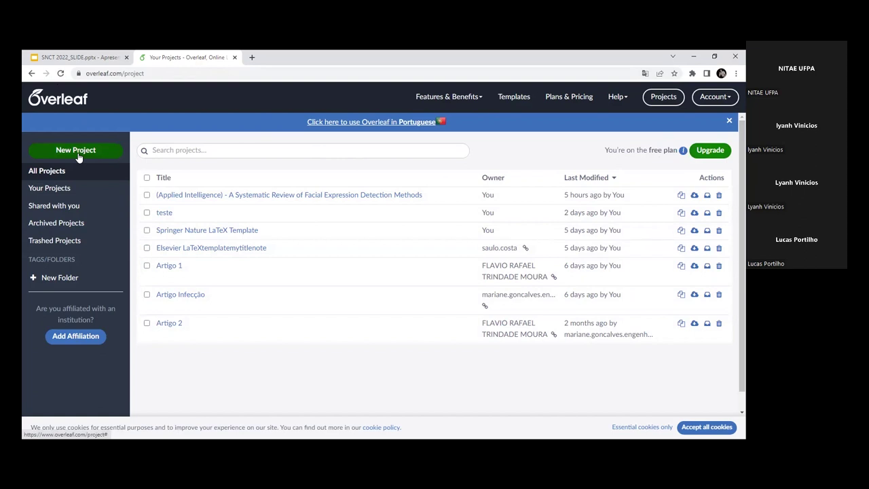
Step: Open the Academic Journal template gallery from the New Project menu
left_click(68, 152)
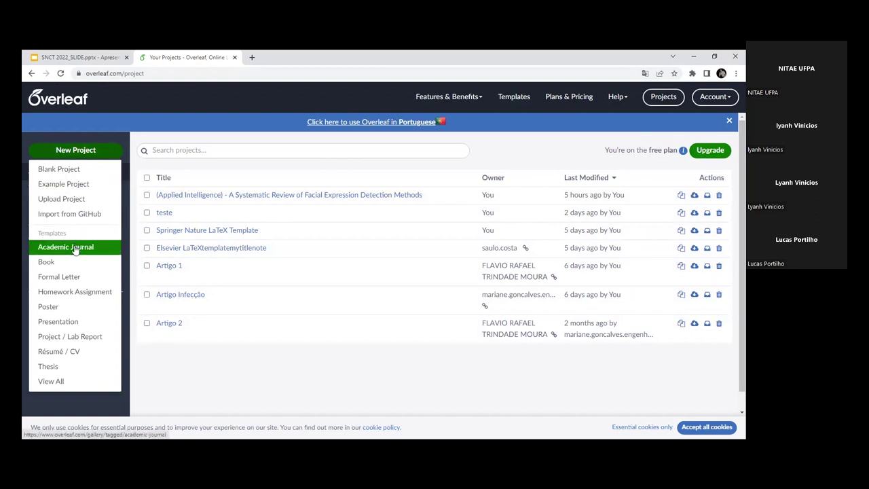
left_click(76, 248)
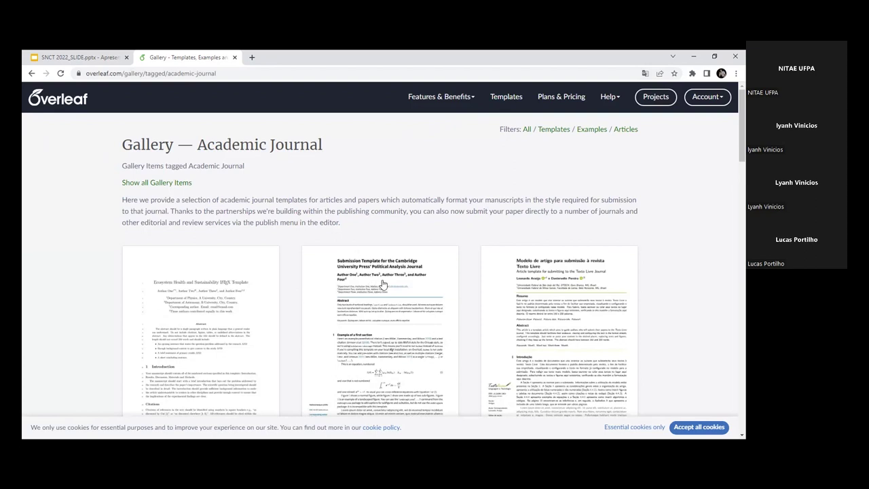
scroll(467, 336, "down", 1)
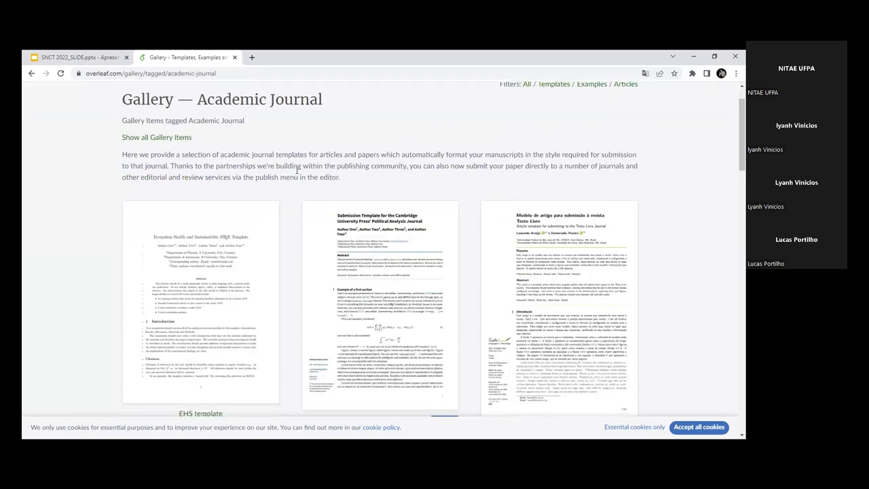
scroll(539, 238, "down", 2)
scroll(540, 239, "down", 4)
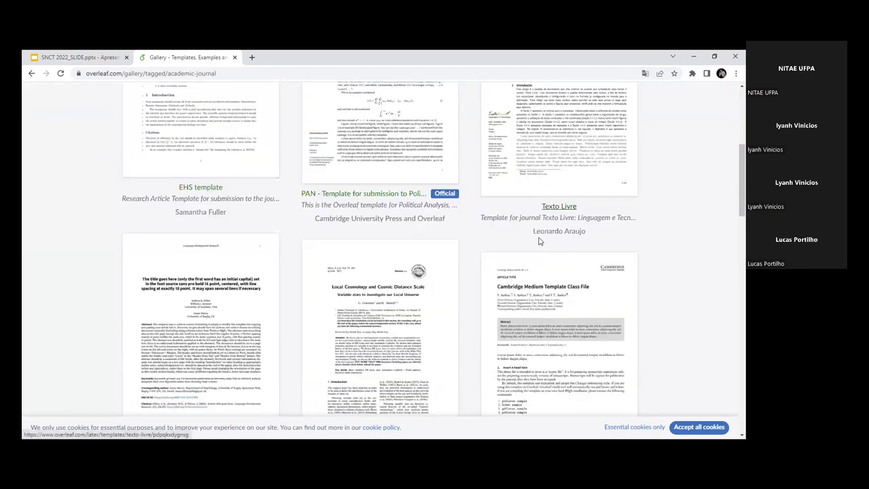
scroll(477, 233, "down", 3)
scroll(477, 184, "down", 5)
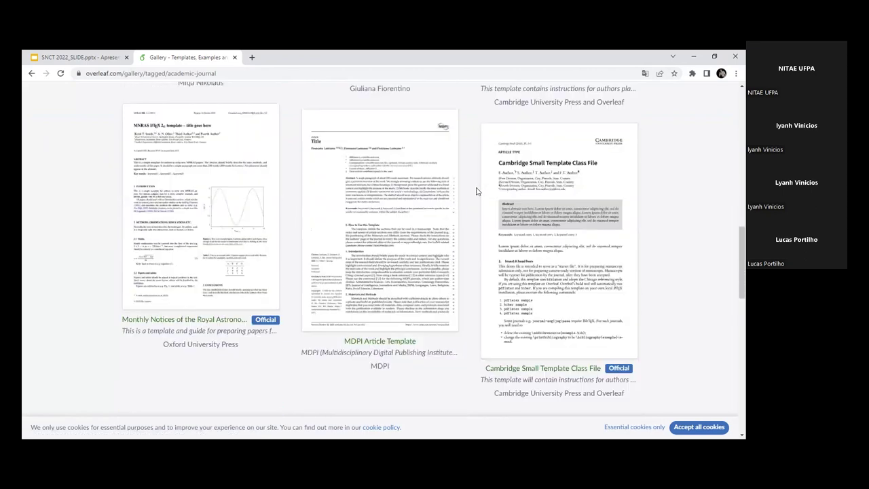
scroll(349, 227, "up", 12)
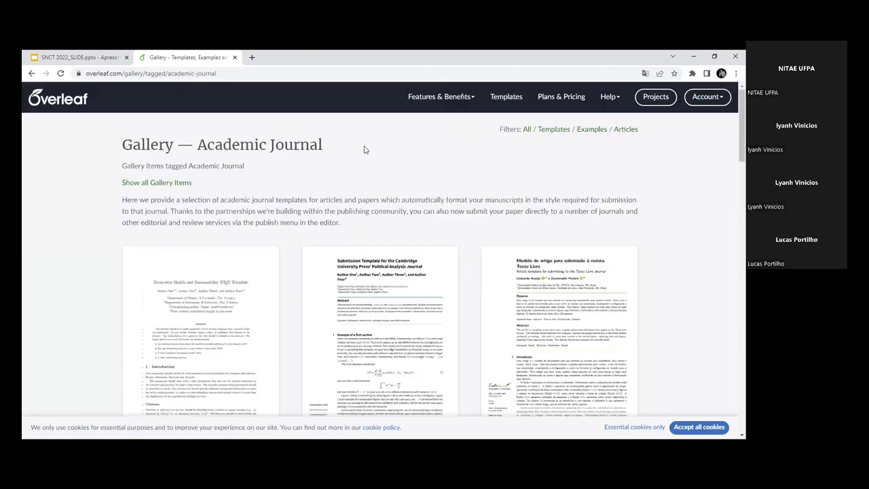
scroll(473, 271, "down", 3)
scroll(473, 272, "down", 4)
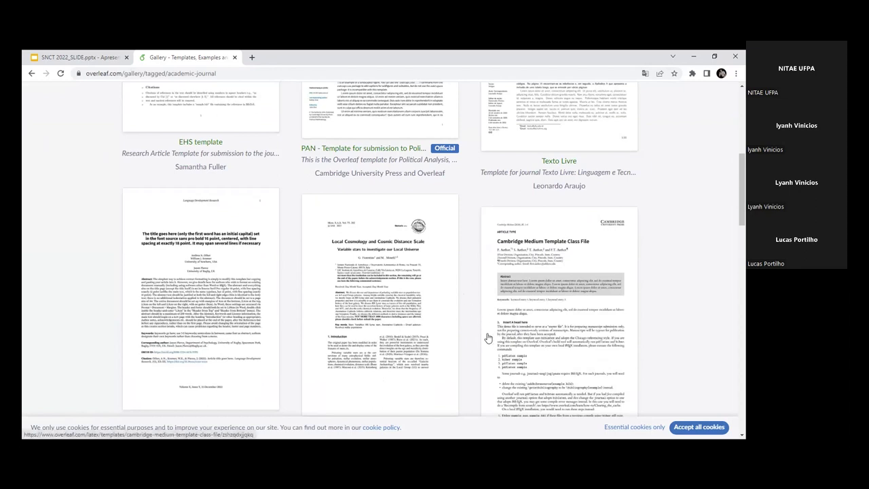
scroll(484, 337, "down", 3)
scroll(485, 338, "down", 3)
scroll(485, 338, "up", 4)
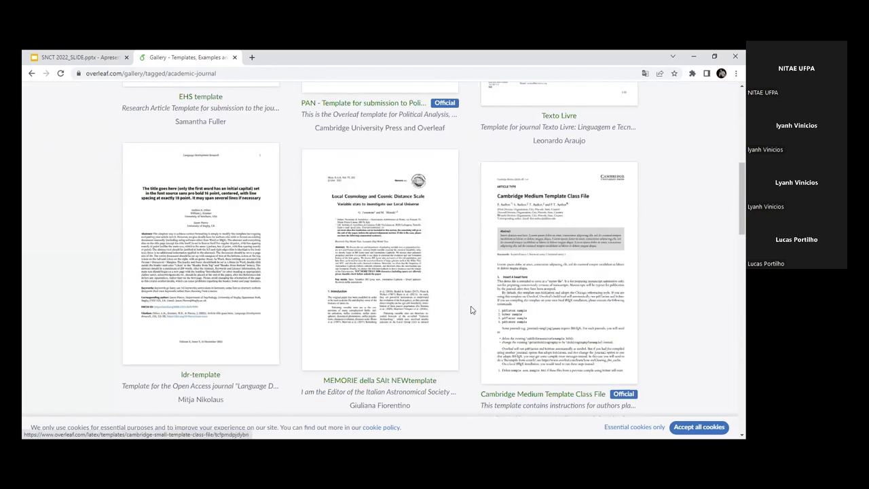
scroll(473, 311, "up", 2)
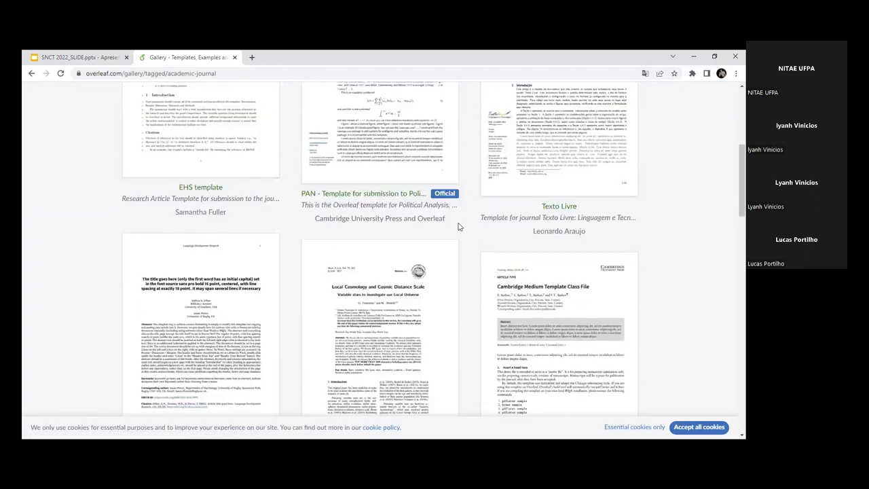
scroll(439, 314, "down", 5)
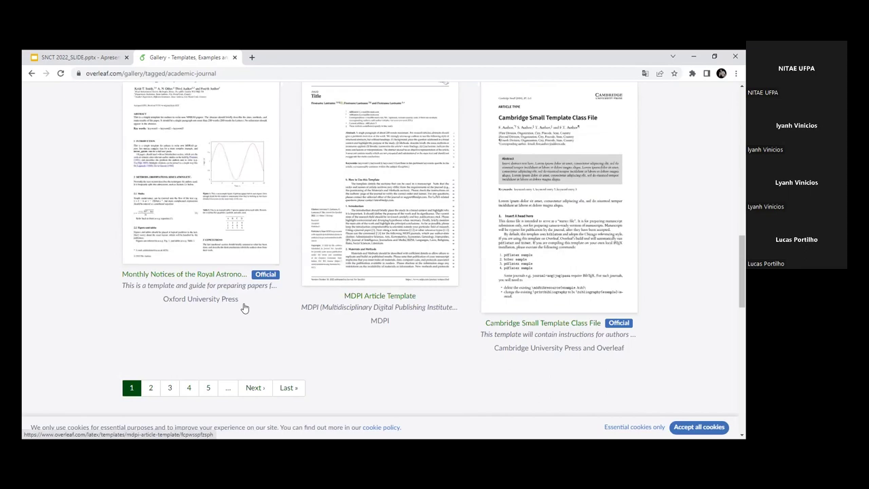
scroll(449, 352, "up", 8)
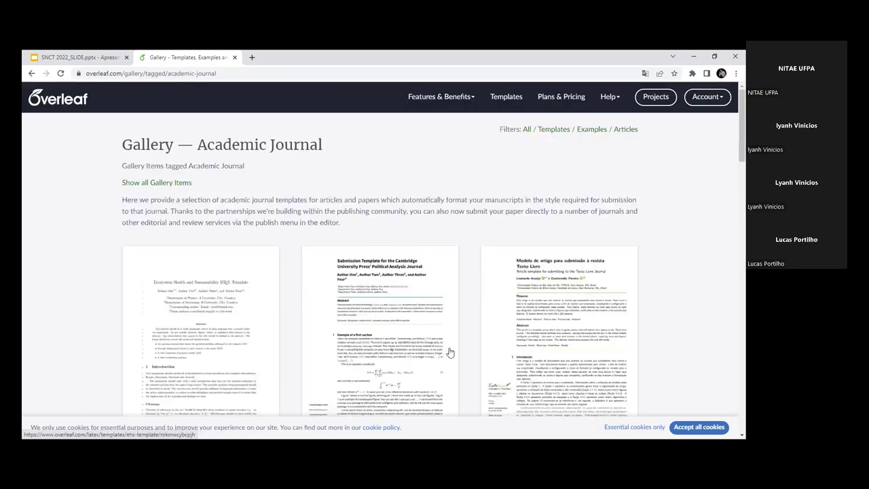
scroll(449, 352, "down", 2)
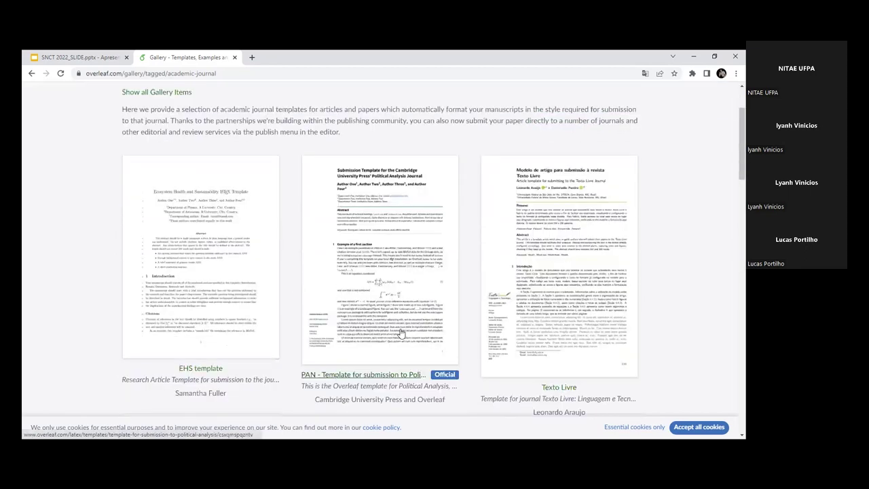
Step: Create a new project from the Texto Livre journal template
left_click(561, 232)
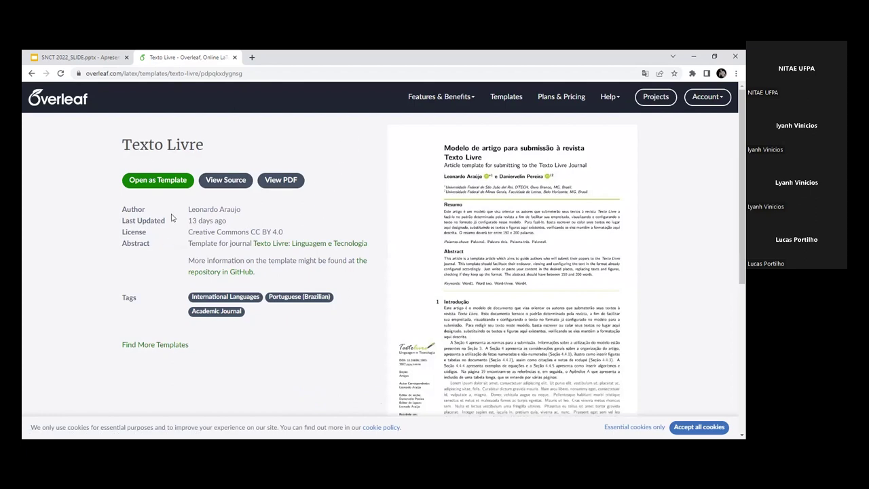
left_click(152, 182)
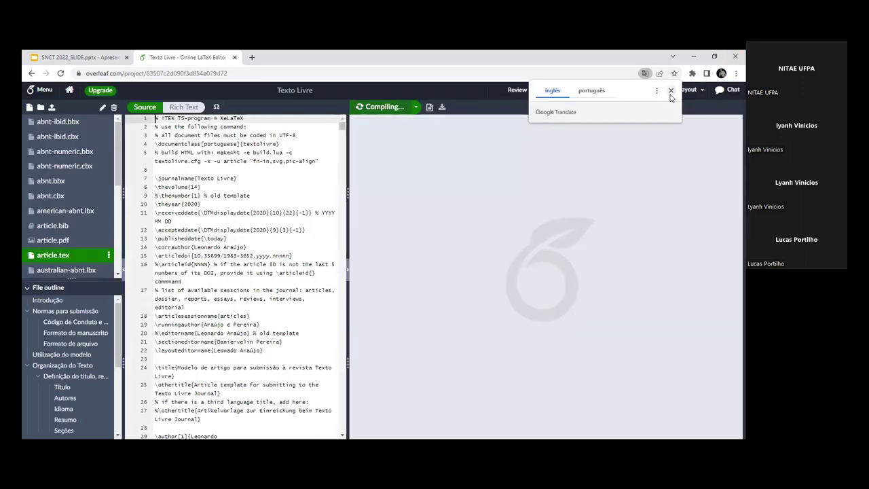
Step: Dismiss the page translation prompt and widen the source code pane
left_click(671, 90)
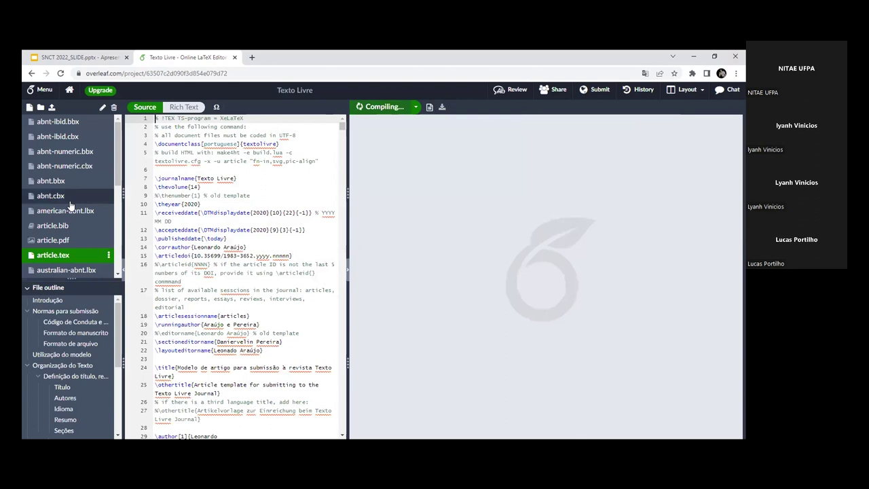
left_click_drag(117, 182, 118, 181)
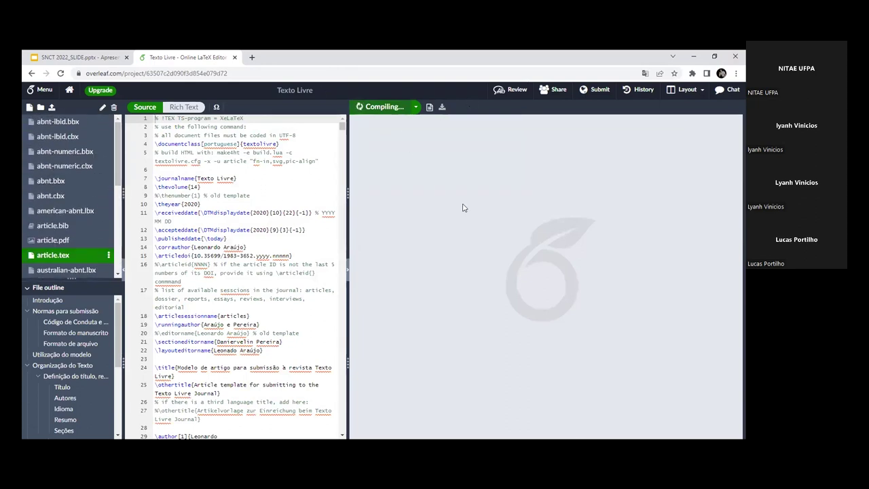
left_click_drag(348, 202, 403, 203)
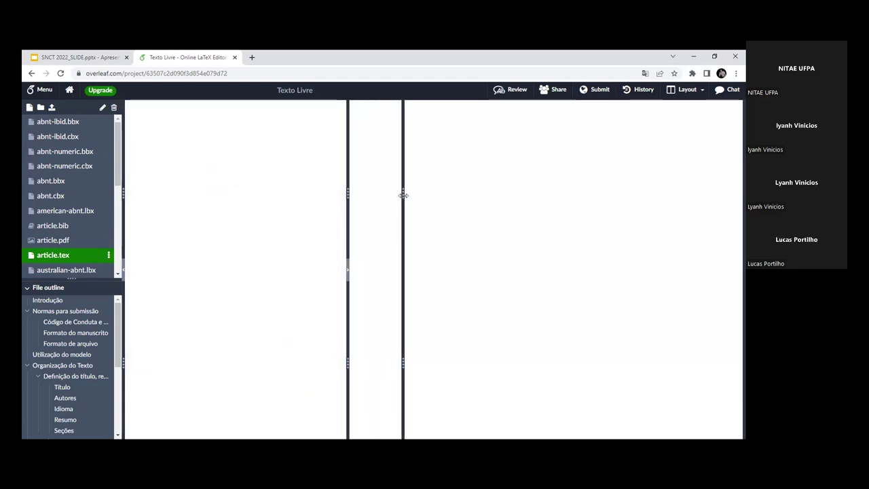
Step: Look over the opening comment and documentclass lines of article.tex
left_click(265, 194)
left_click_drag(304, 136, 166, 138)
left_click(169, 167)
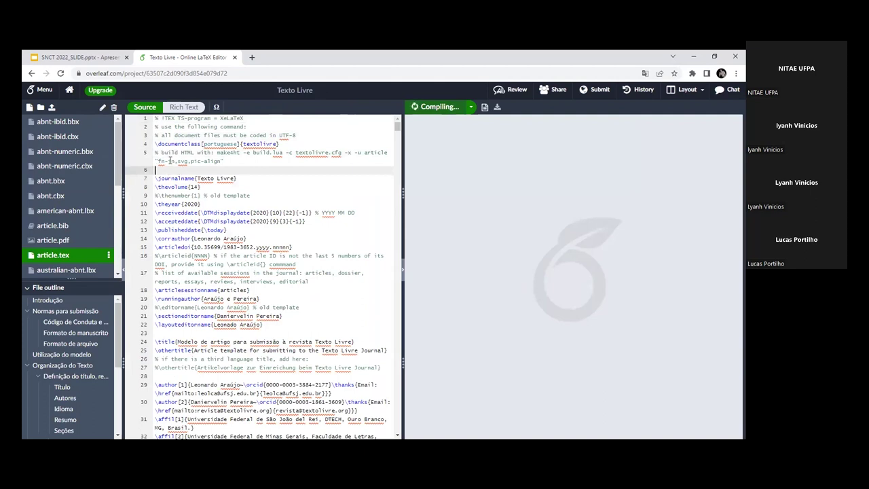
left_click(231, 161)
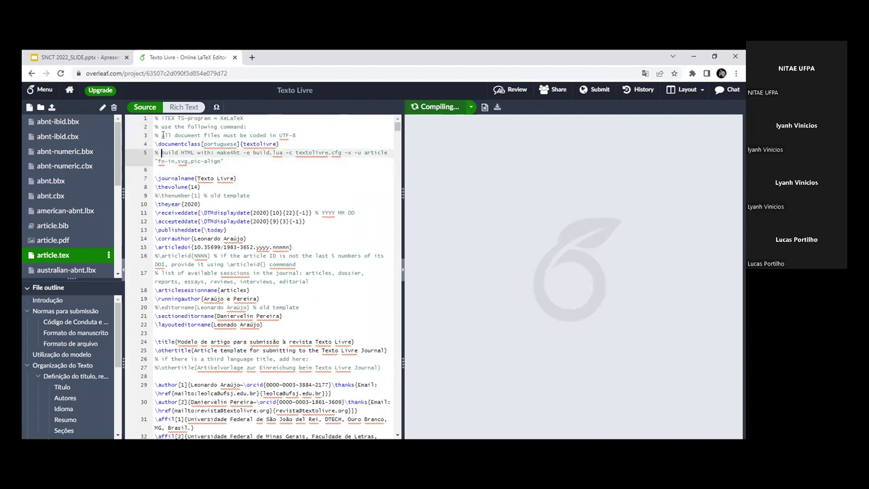
left_click_drag(279, 144, 164, 147)
left_click(232, 144)
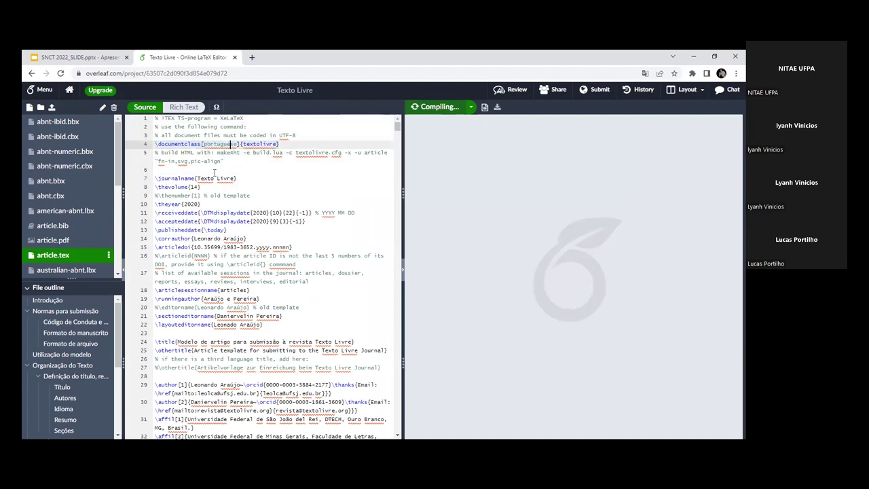
left_click(155, 178)
left_click(155, 170)
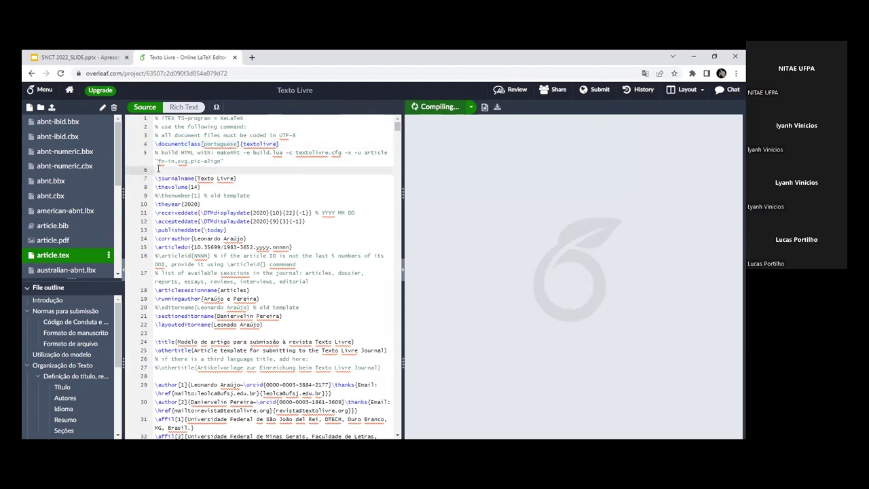
type("\\")
key("BackSpace")
Step: Look over metadata lines 10–16, then start compiling article.tex
left_click(169, 204)
left_click_drag(156, 204, 290, 247)
left_click(290, 247)
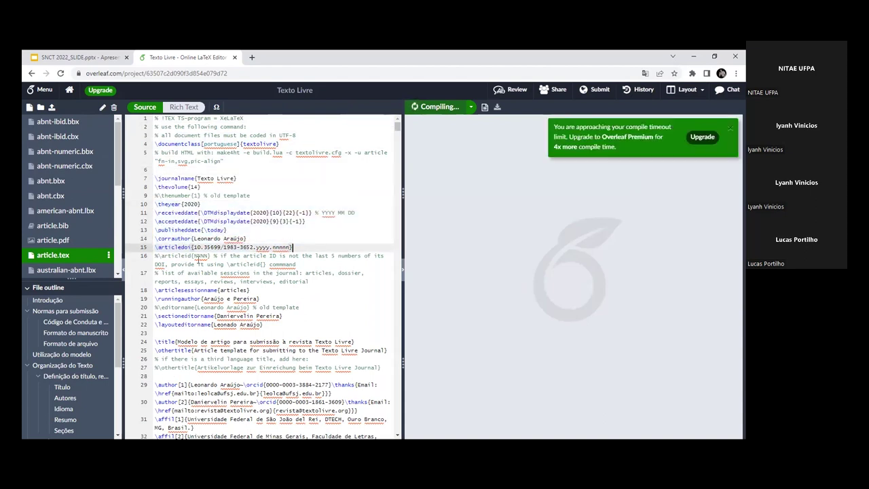
left_click_drag(157, 256, 294, 261)
left_click(157, 256)
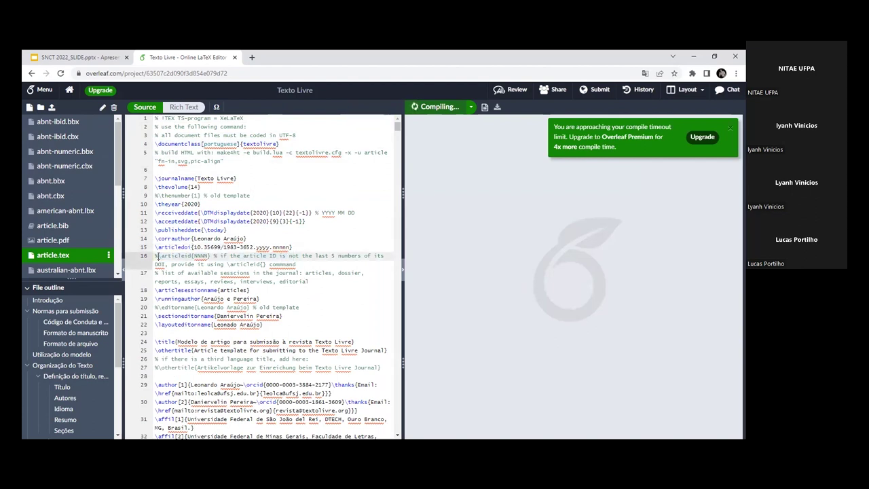
left_click_drag(158, 256, 308, 260)
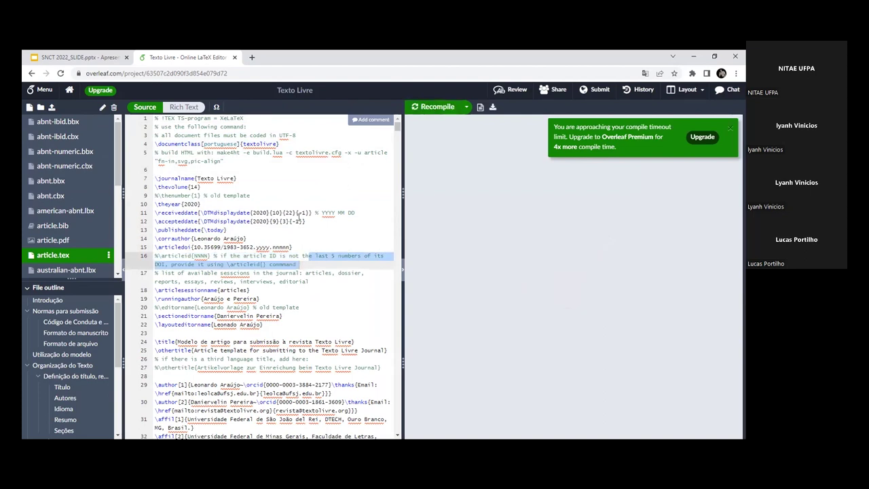
key("Right")
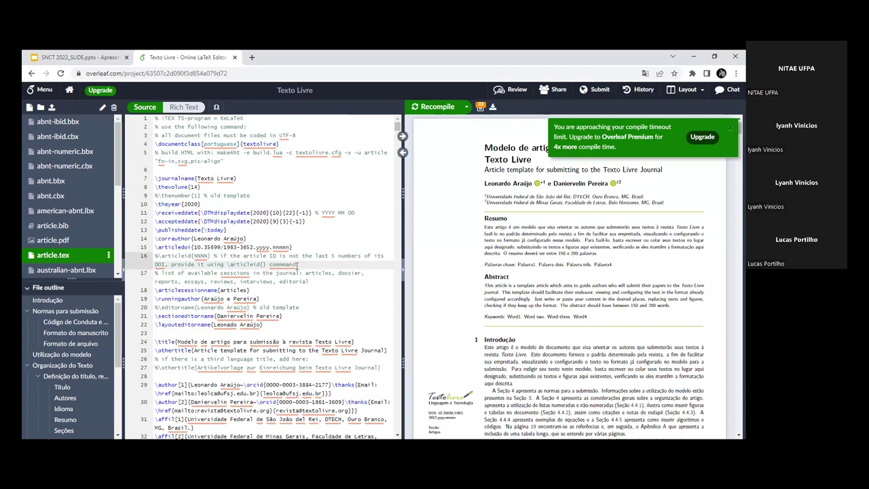
Step: Delete the three opening comment lines, the build HTML comment and the %\thenumber line
left_click_drag(309, 137, 149, 120)
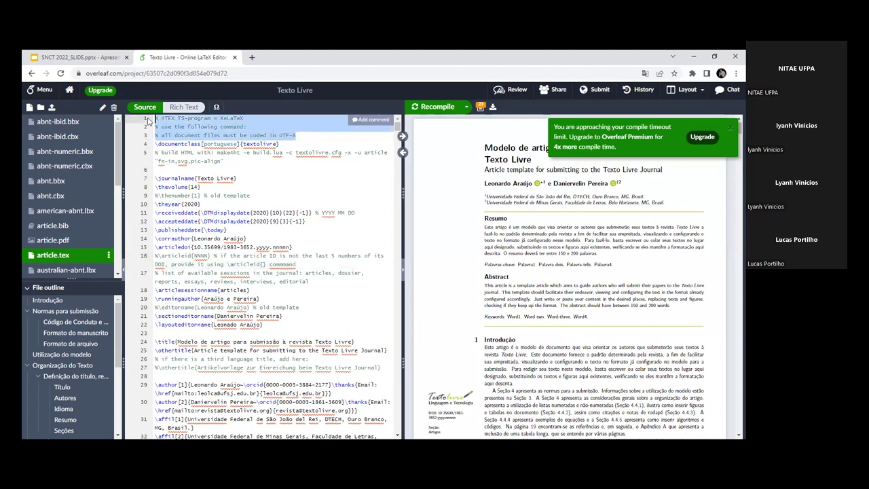
key("BackSpace")
left_click_drag(224, 144, 147, 137)
key("BackSpace")
key("BackSpace")
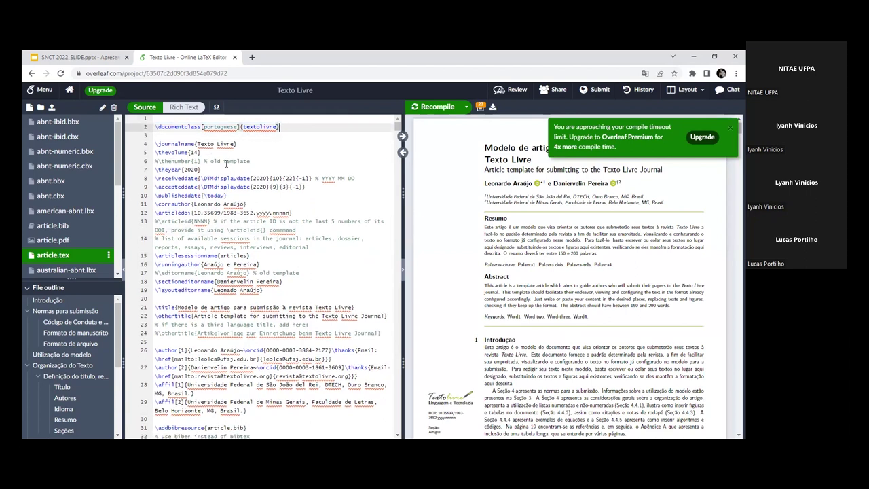
left_click_drag(260, 160, 155, 161)
key("BackSpace")
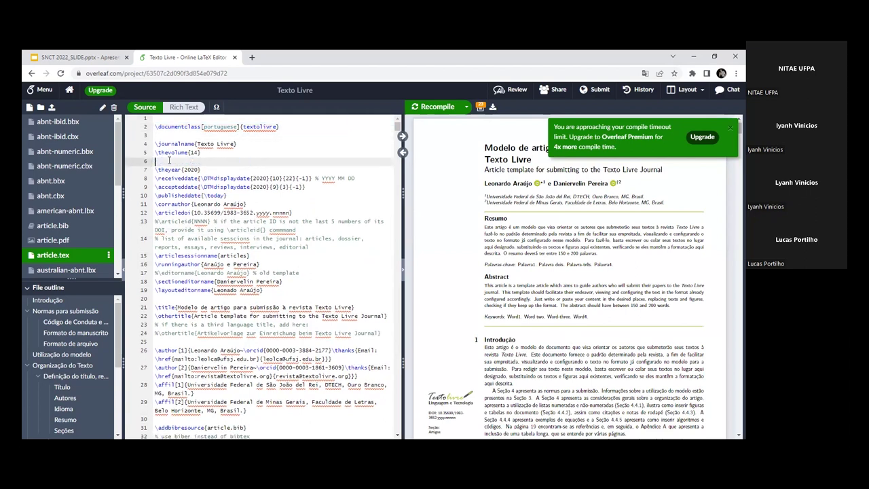
Step: Close the compile-timeout notice after selecting the article id and section comments
left_click_drag(310, 248, 131, 228)
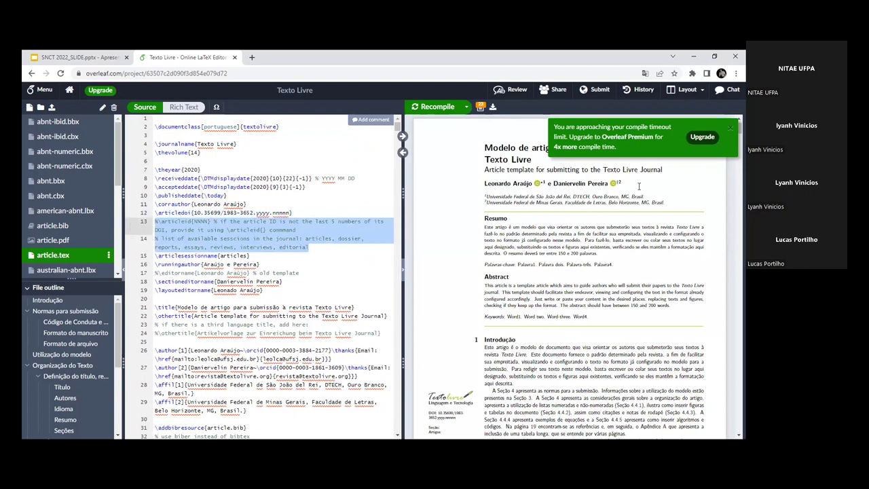
left_click(732, 130)
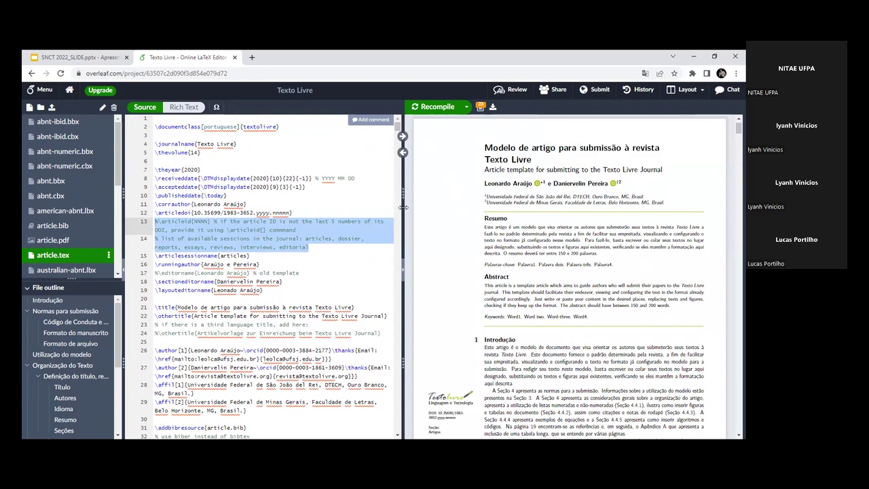
left_click_drag(403, 207, 418, 207)
Step: Select the title text 'Modelo de artigo para submissão à revista Texto Livre' on the \title line
left_click(258, 195)
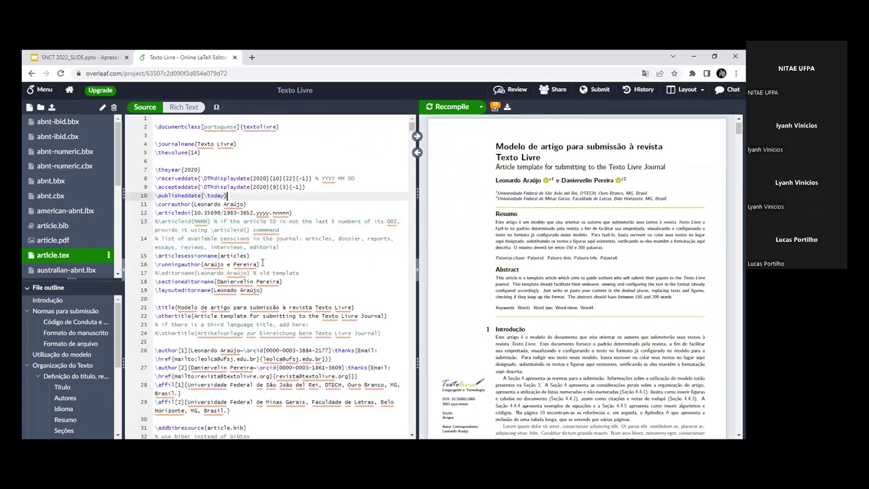
scroll(258, 270, "down", 2)
scroll(258, 271, "down", 6)
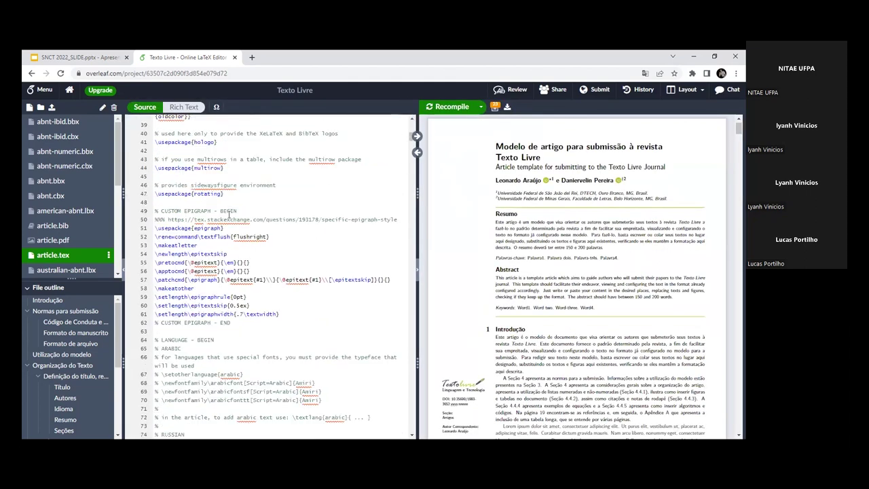
scroll(244, 231, "down", 8)
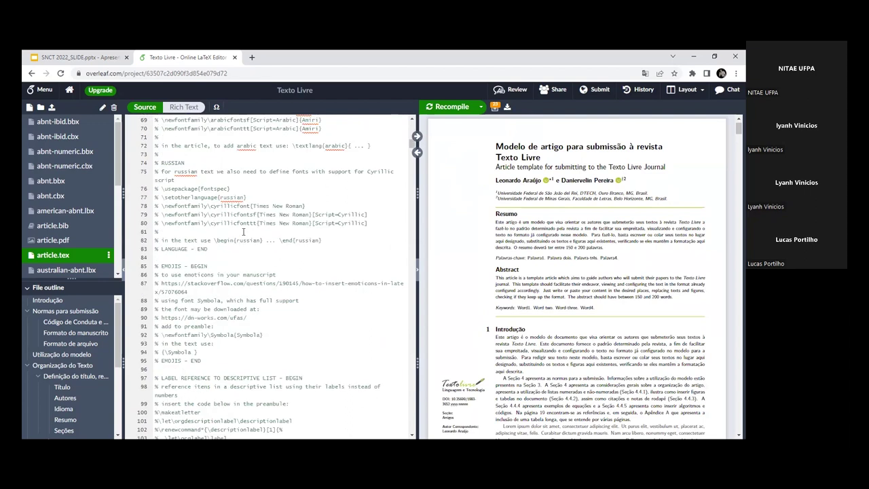
scroll(244, 232, "down", 3)
scroll(243, 232, "down", 6)
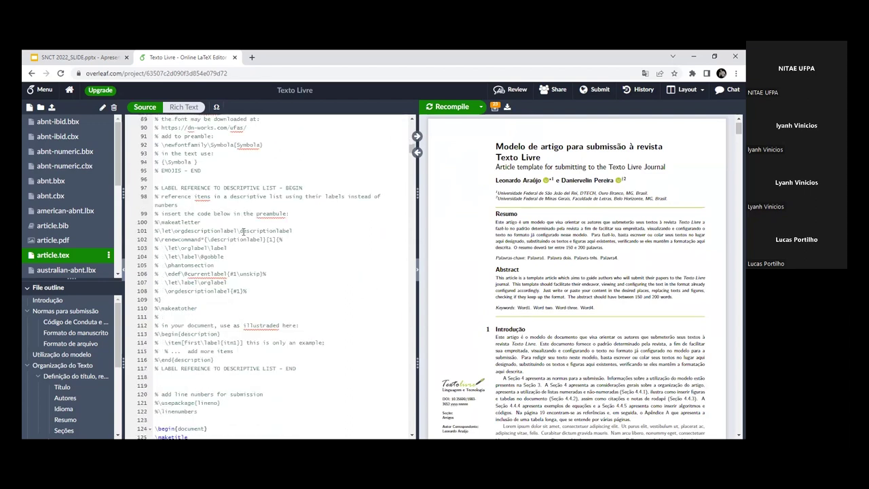
scroll(248, 310, "down", 3)
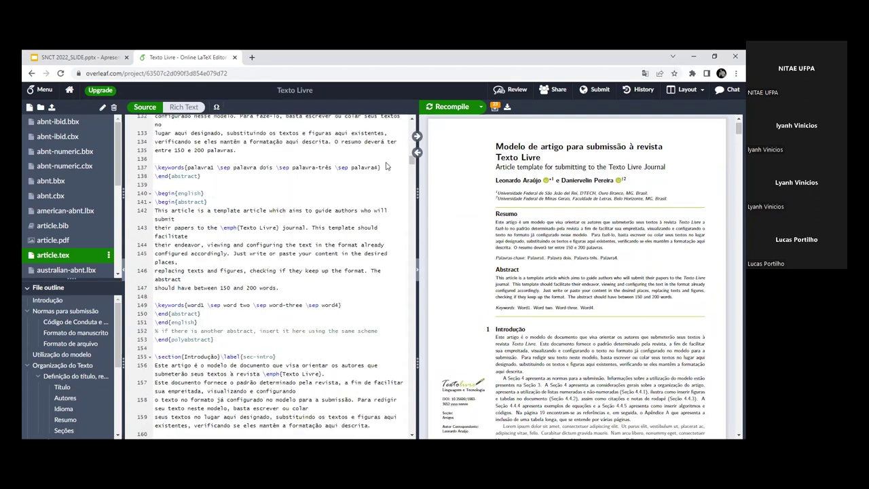
scroll(212, 228, "up", 20)
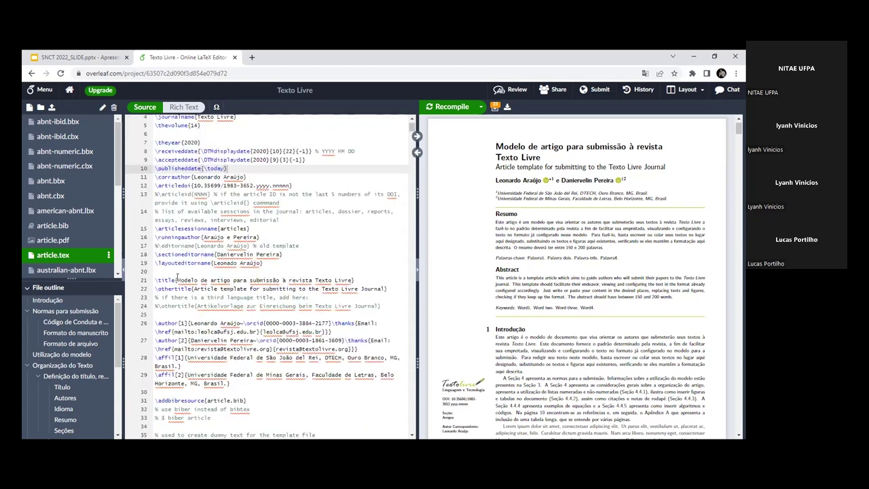
left_click(169, 280)
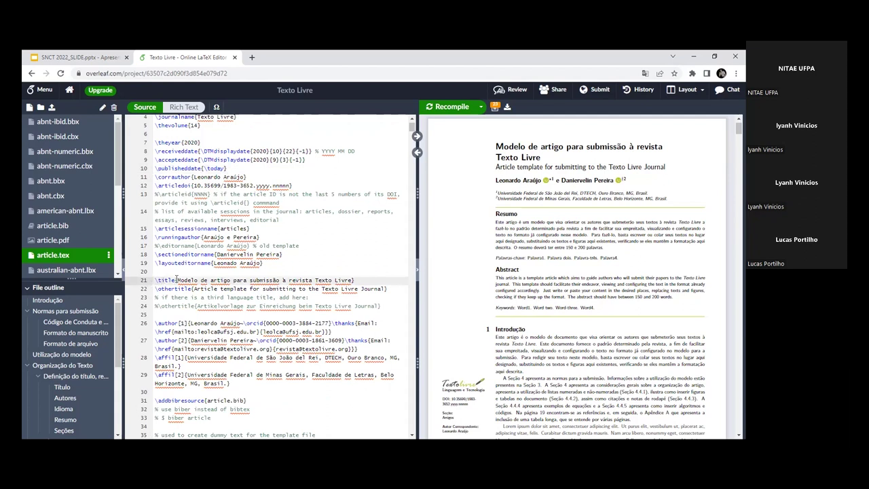
left_click(354, 279)
left_click_drag(352, 280, 177, 280)
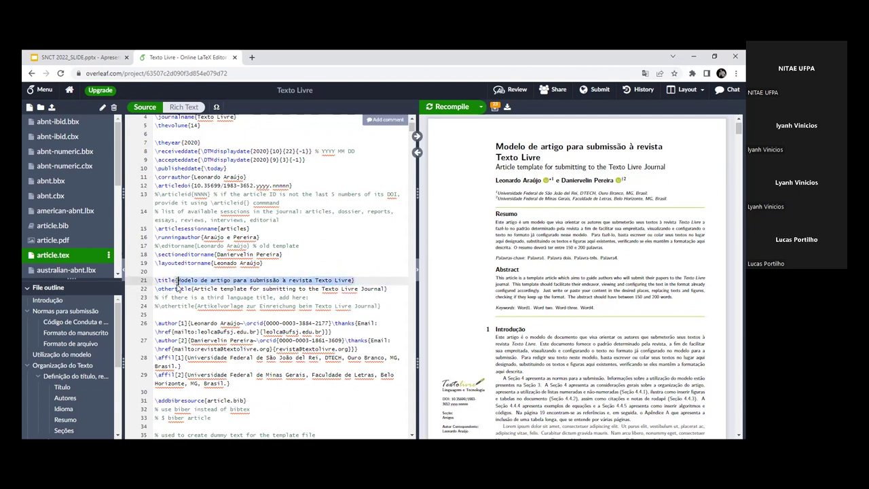
Step: Replace the title with 'Minicurso de LaTeX' and recompile the document
type("Minu")
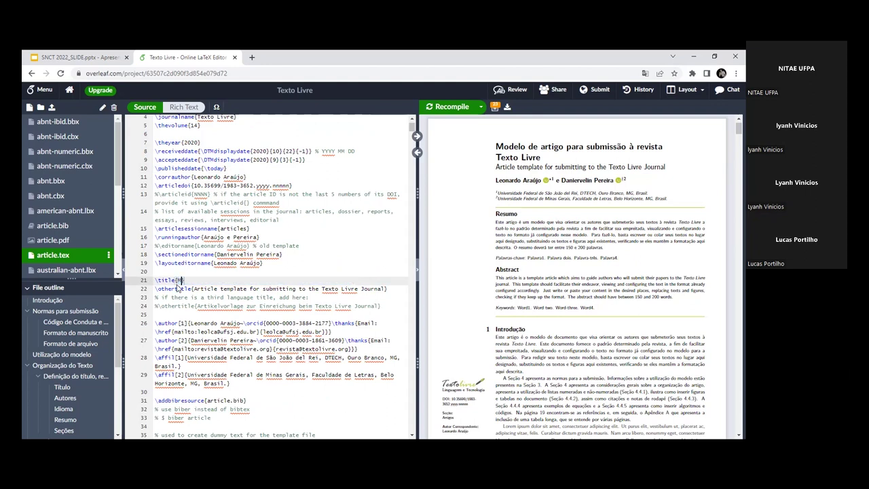
key("BackSpace")
key("BackSpace")
type("nicus")
key("BackSpace")
type("rso de LaTeX")
left_click(337, 254)
left_click(433, 109)
left_click(452, 109)
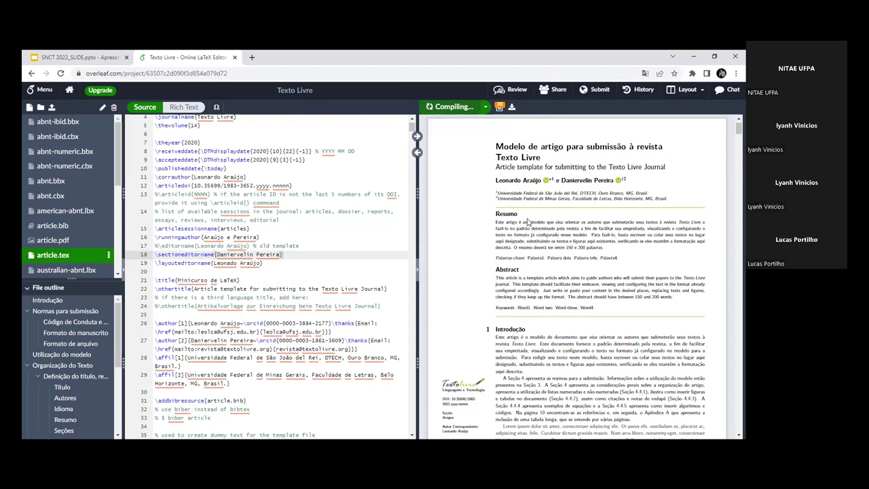
Step: Review the updated PDF, then present the SNCT 2022 Google Slides deck full-screen
scroll(551, 207, "down", 1)
scroll(551, 209, "up", 1)
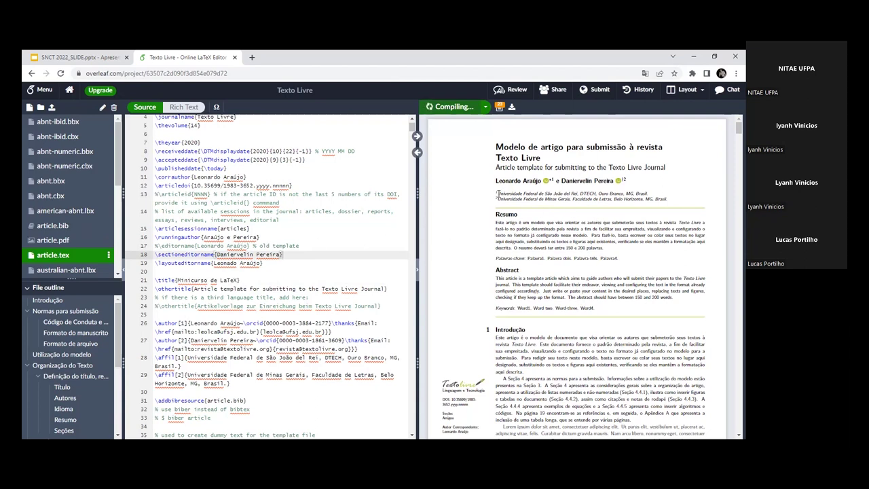
scroll(555, 270, "down", 2)
scroll(555, 270, "down", 3)
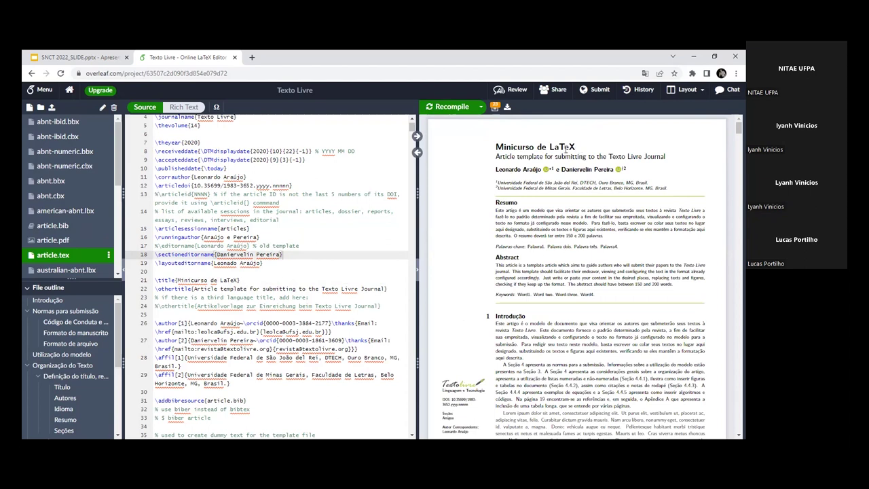
scroll(536, 260, "down", 1)
scroll(536, 259, "down", 8)
scroll(537, 259, "up", 10)
left_click(98, 56)
left_click(541, 100)
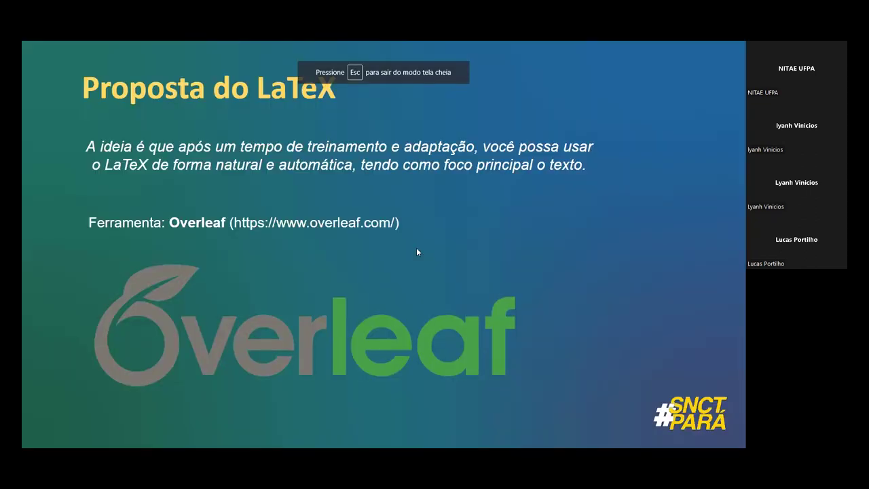
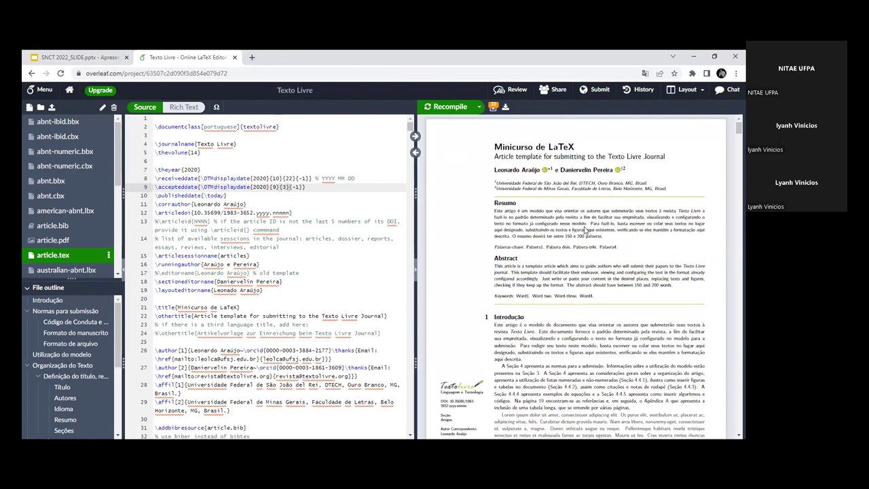
Step: Scroll through the PDF preview, briefly selecting and clearing some of its text
scroll(584, 229, "down", 3)
scroll(584, 229, "down", 15)
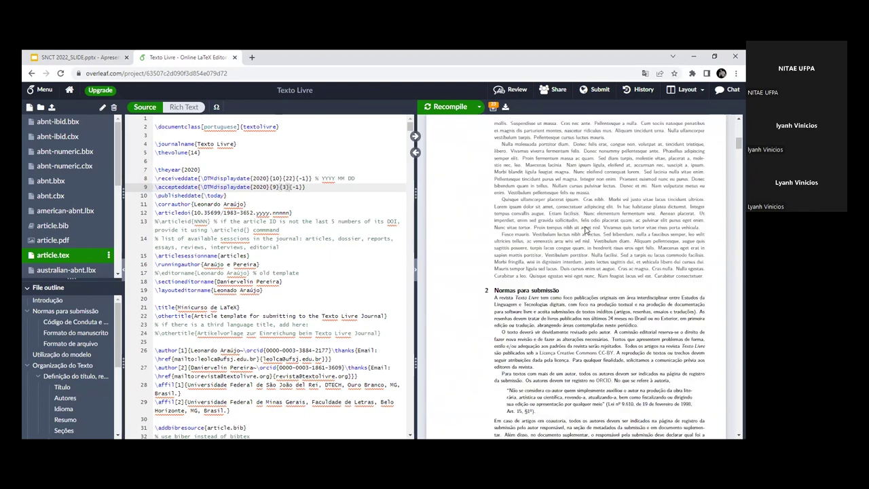
scroll(587, 230, "down", 20)
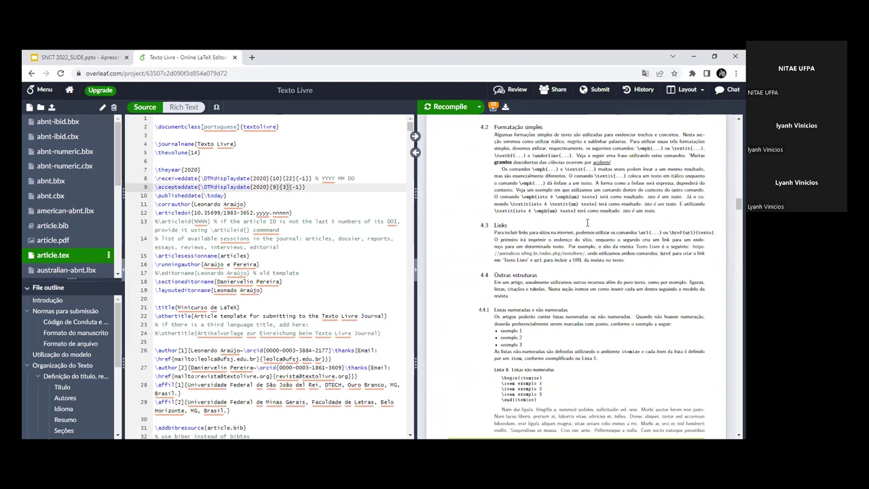
scroll(561, 224, "down", 2)
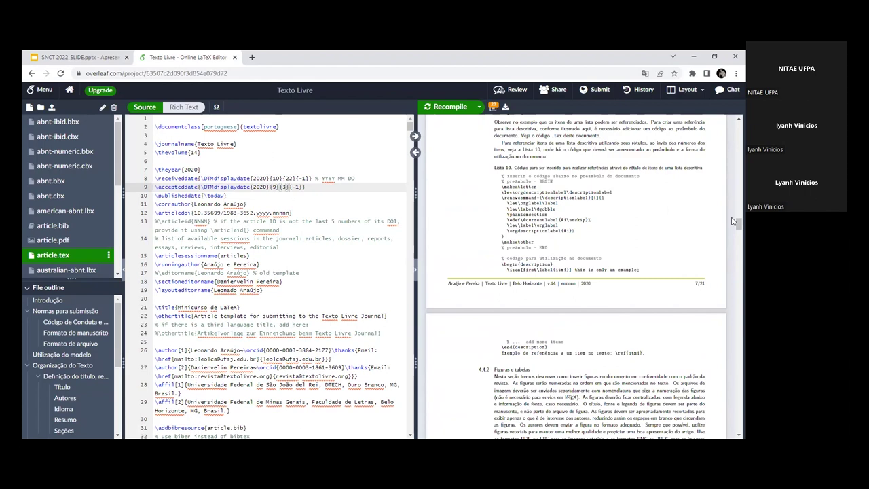
scroll(731, 162, "up", 10)
scroll(732, 162, "up", 15)
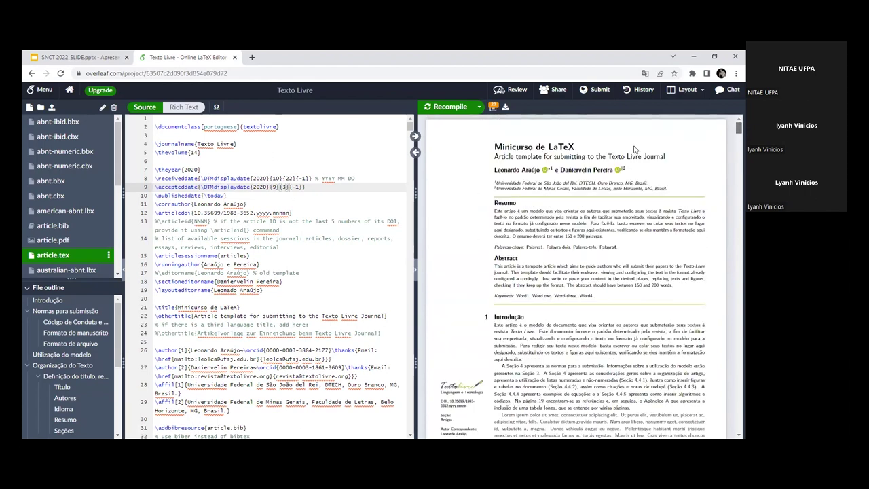
scroll(449, 408, "down", 1)
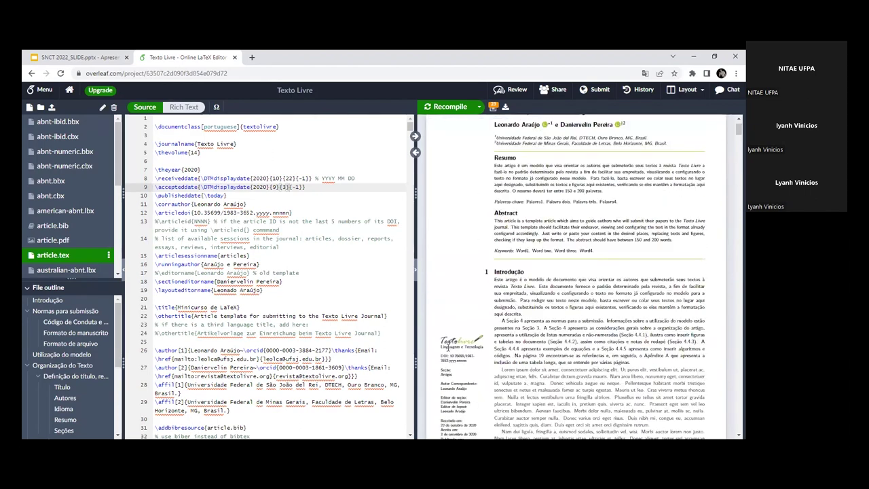
left_click_drag(444, 350, 477, 348)
left_click(475, 349)
scroll(590, 325, "up", 1)
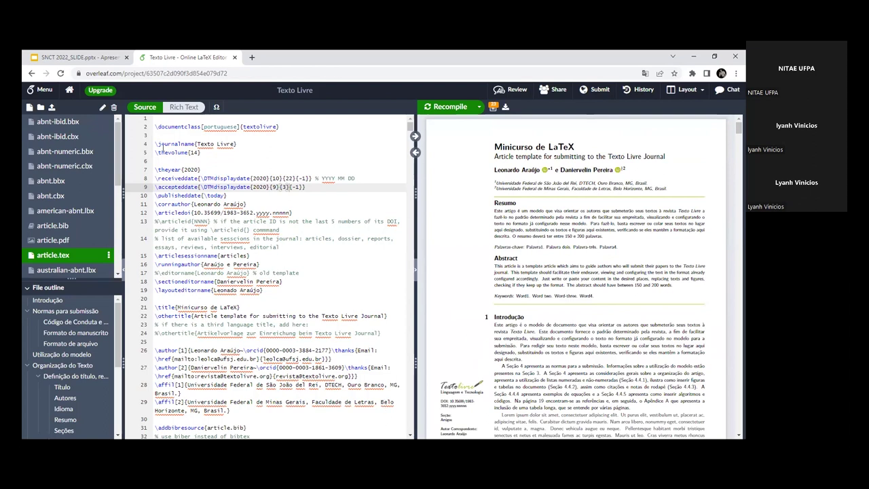
Step: Point out the journal metadata block: journal name, documentclass command, year 2020 and date lines
left_click_drag(156, 127, 275, 302)
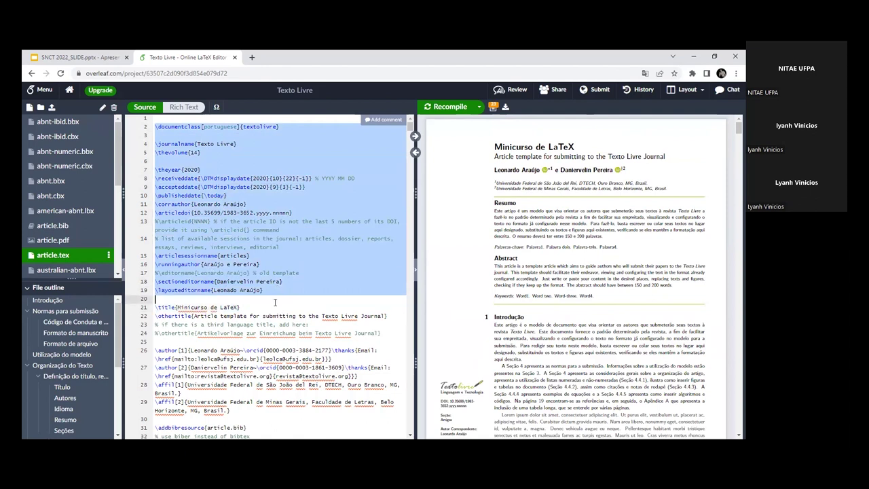
left_click(275, 302)
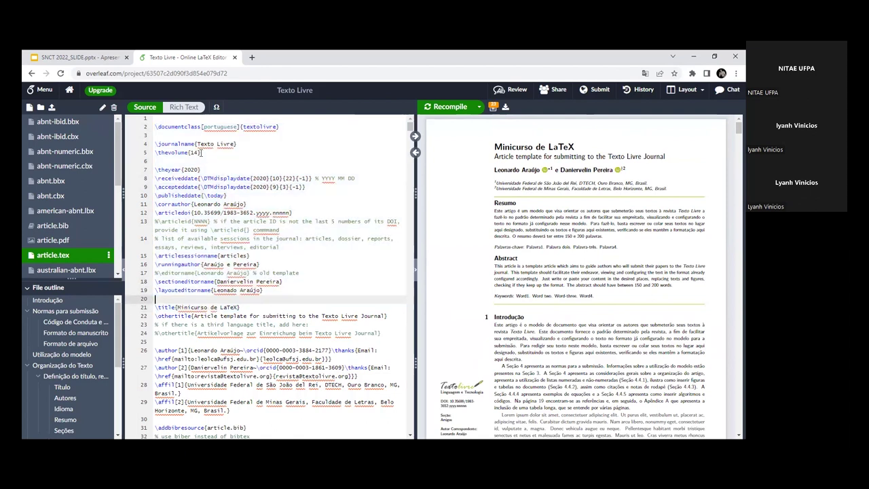
left_click(192, 143)
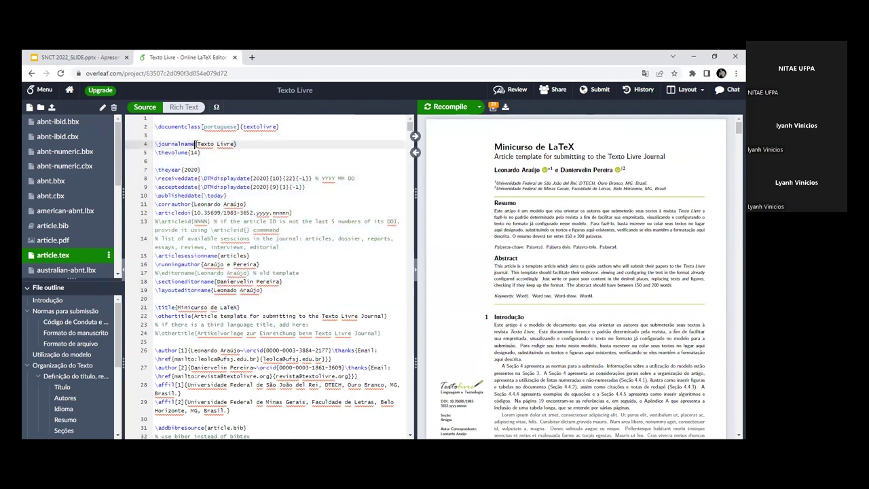
double_click(189, 126)
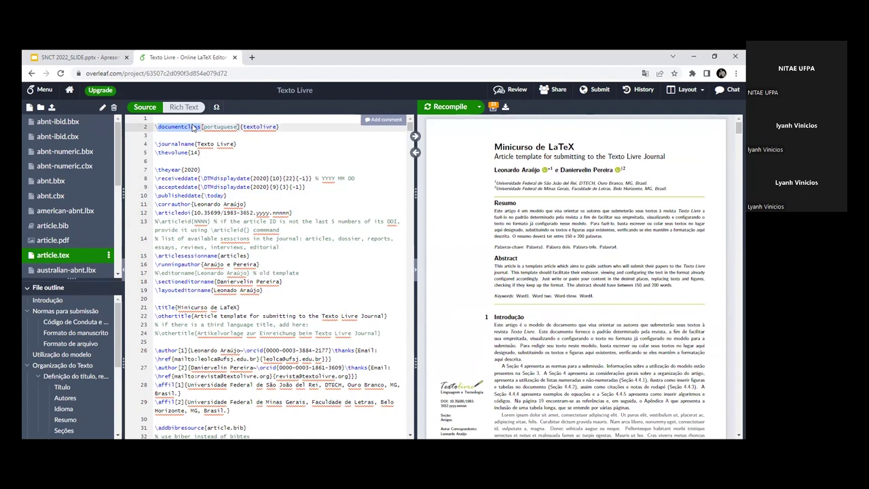
double_click(190, 169)
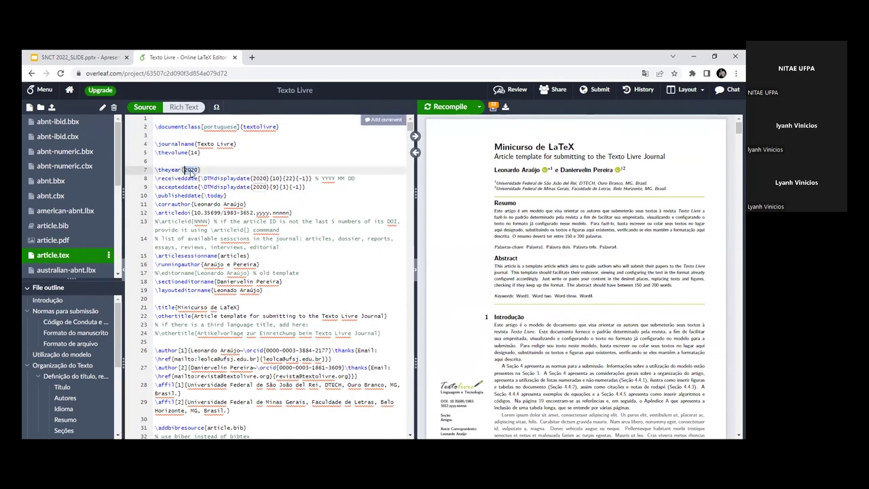
left_click(178, 178)
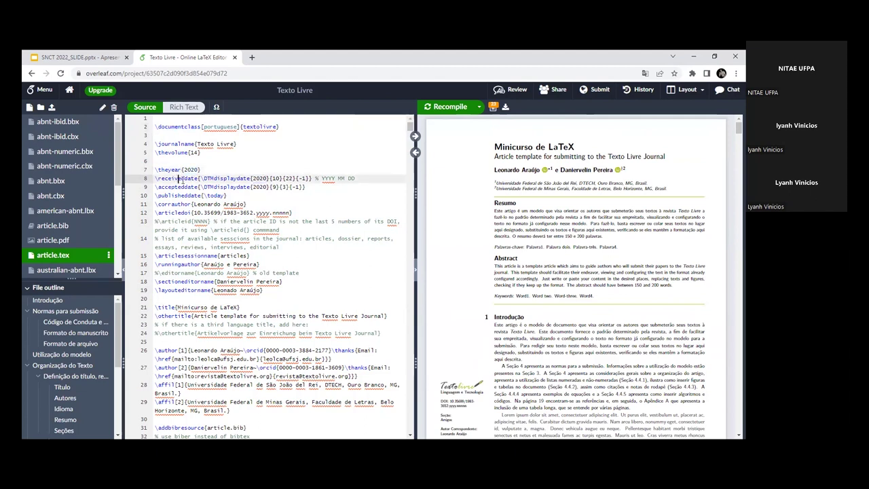
left_click(248, 186, "shift")
key("shift+End")
key("Right")
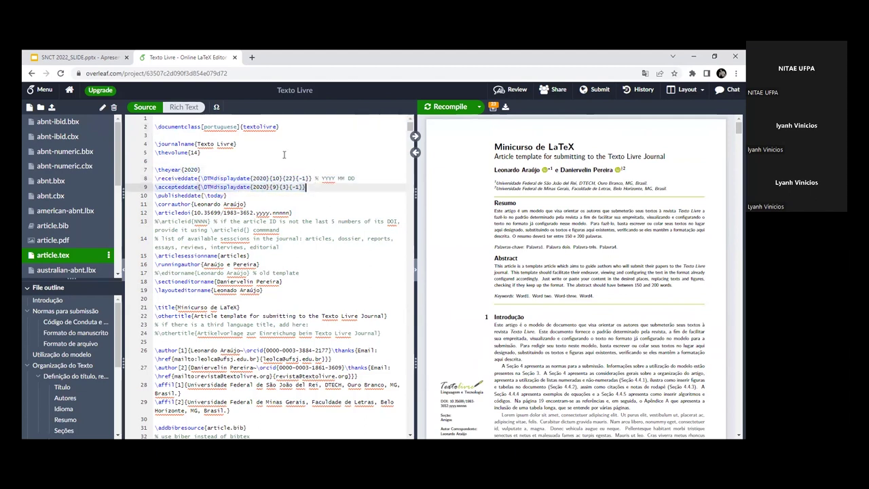
Step: Highlight the received and accepted dates, then the whole metadata block on lines 2–19
left_click_drag(246, 175, 316, 189)
key("Right")
left_click(252, 175, "shift")
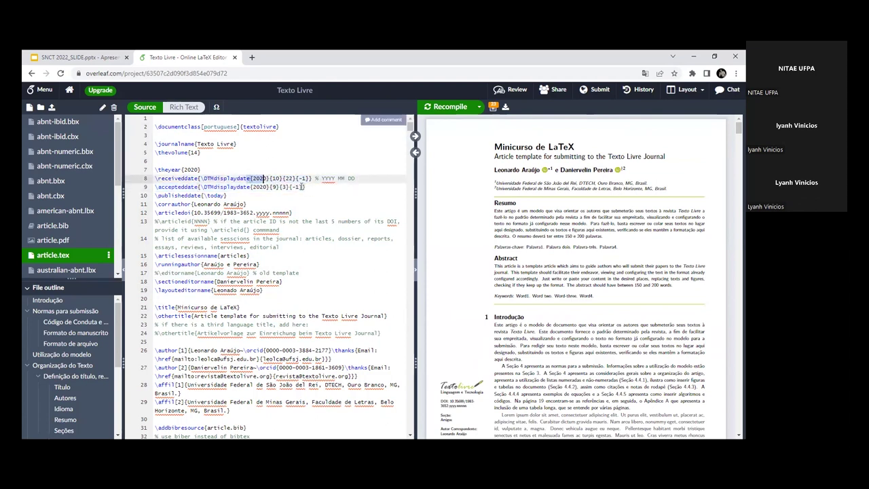
key("Right")
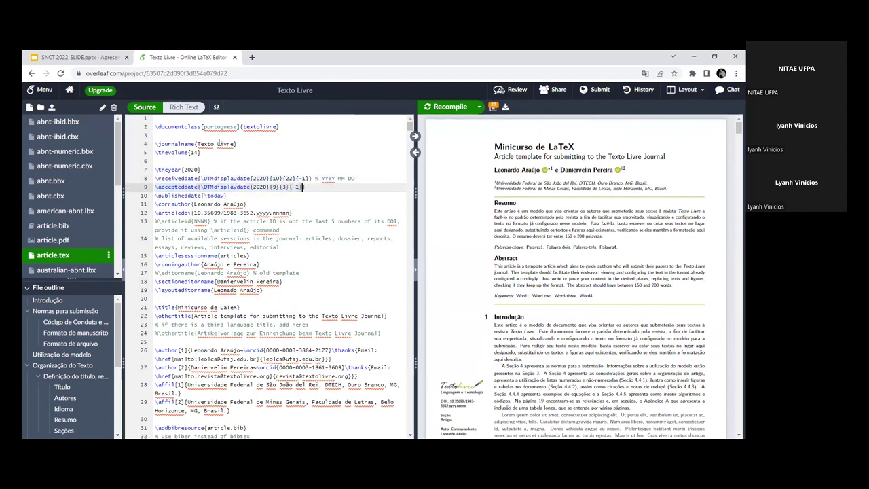
left_click_drag(175, 126, 288, 291)
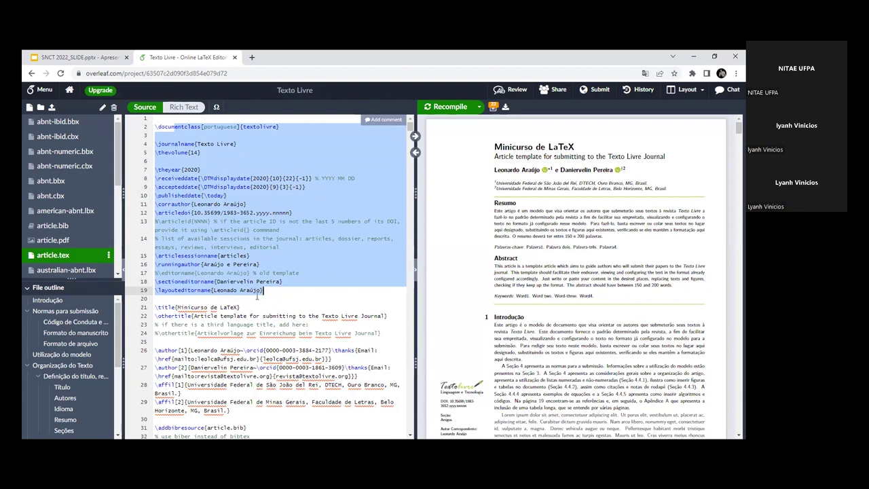
left_click(267, 257)
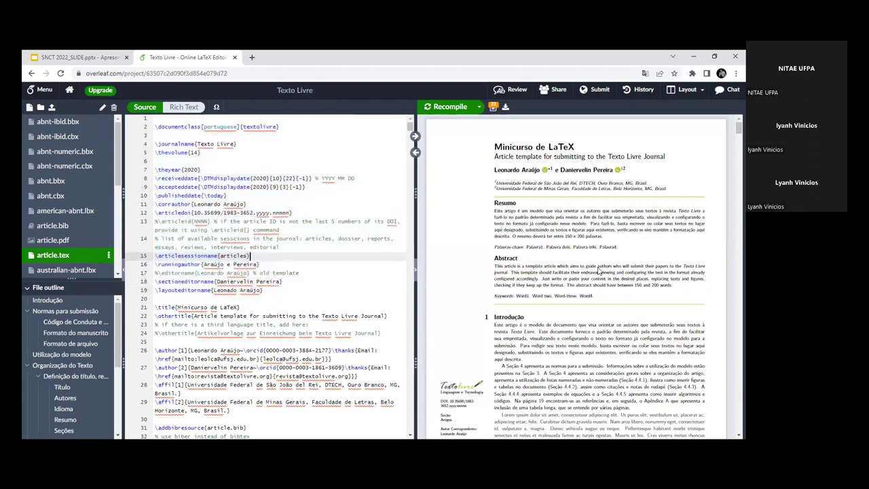
scroll(599, 270, "down", 5)
scroll(599, 270, "up", 5)
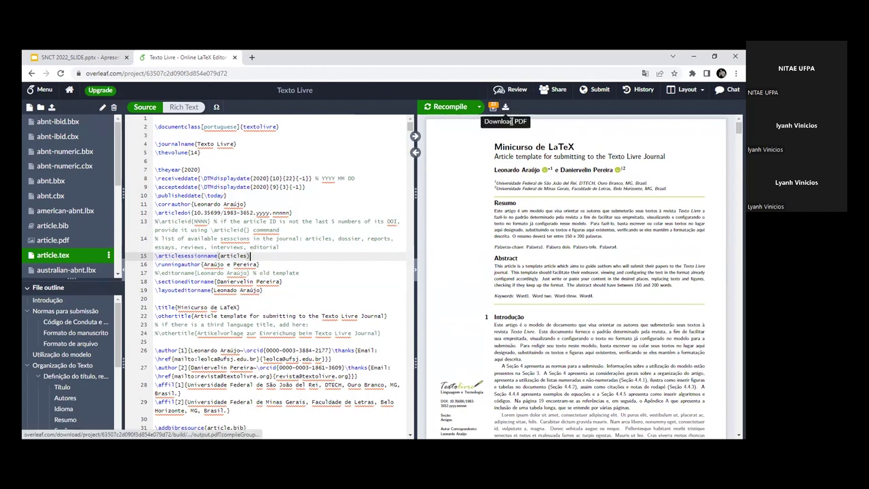
left_click_drag(178, 126, 265, 290)
left_click(274, 287)
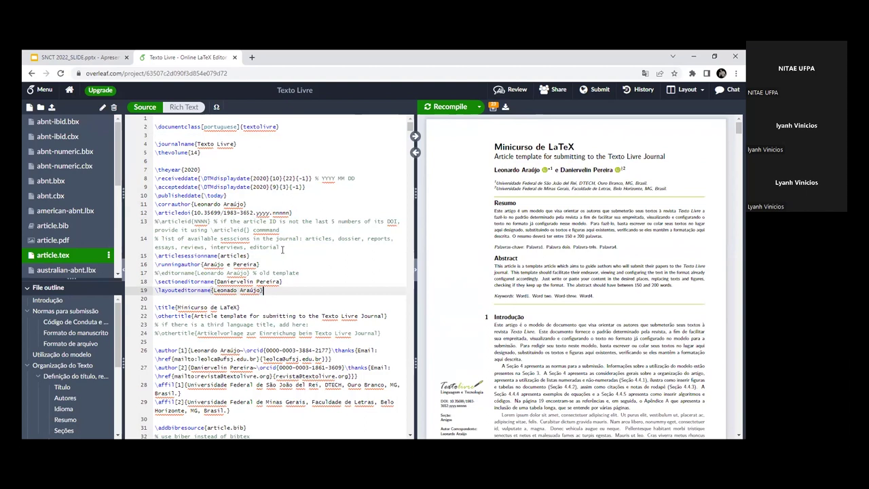
Step: Highlight the corresponding author line, the first author's name in the PDF, and the DOI placeholder
left_click_drag(251, 204, 156, 205)
double_click(234, 204)
left_click_drag(495, 171, 537, 167)
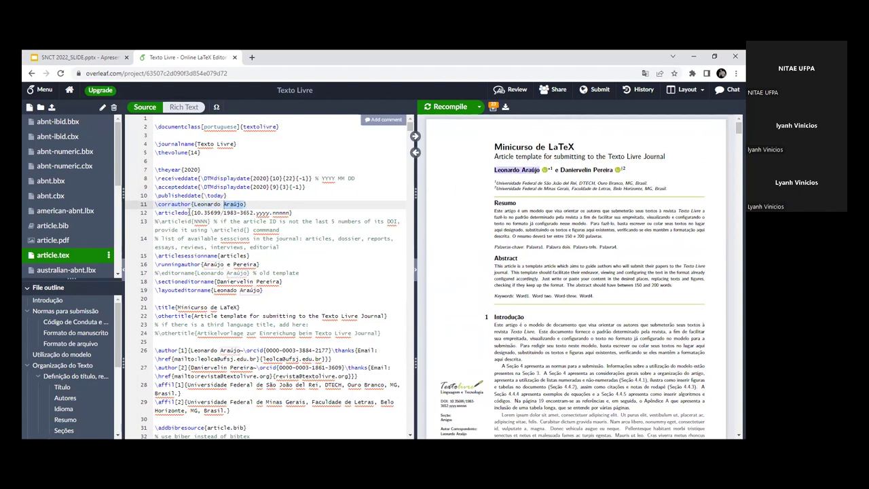
left_click_drag(193, 212, 289, 212)
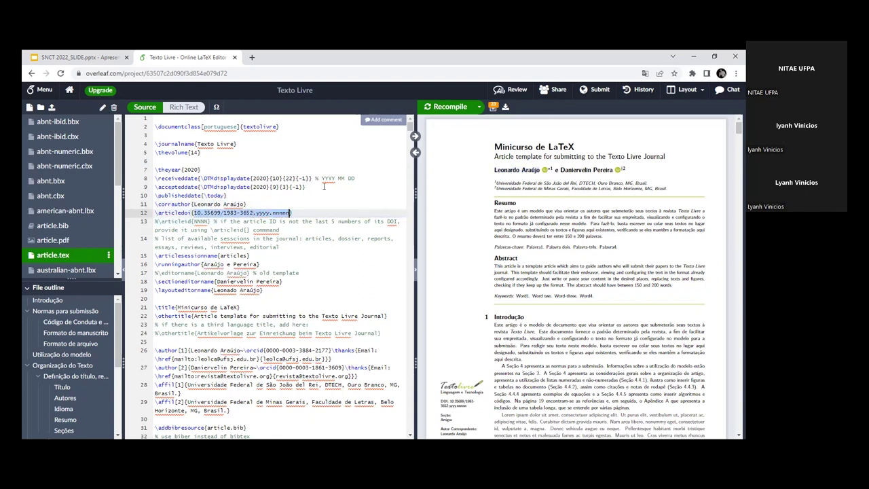
left_click(249, 256)
Step: Point out the session name, running author, title 'Minicurso de LaTeX' and the corrauthor command
scroll(245, 251, "down", 1)
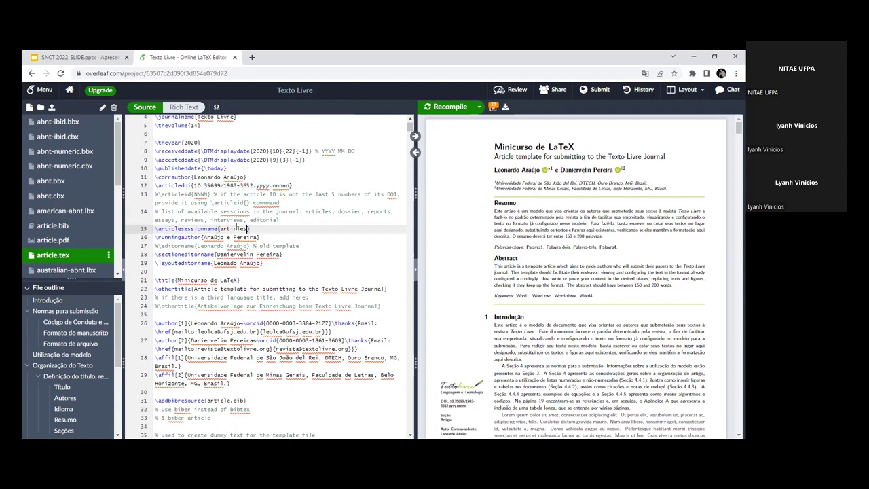
double_click(228, 228)
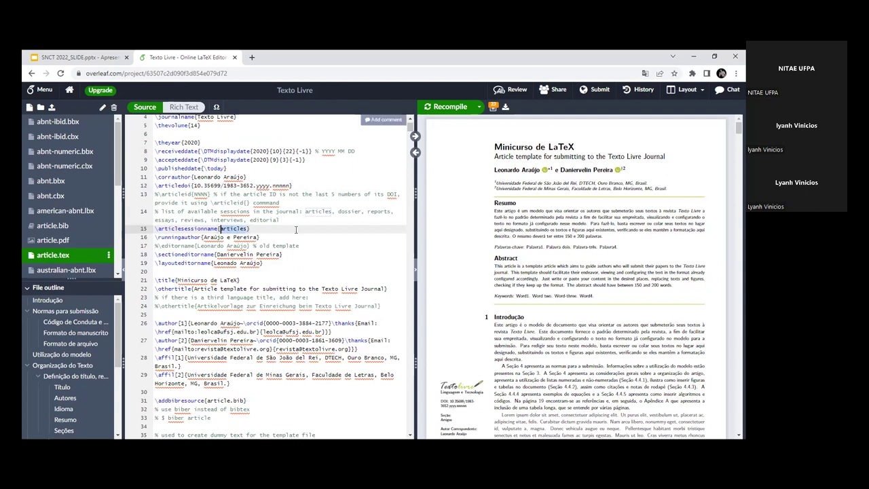
left_click_drag(203, 238, 229, 238)
left_click(234, 238)
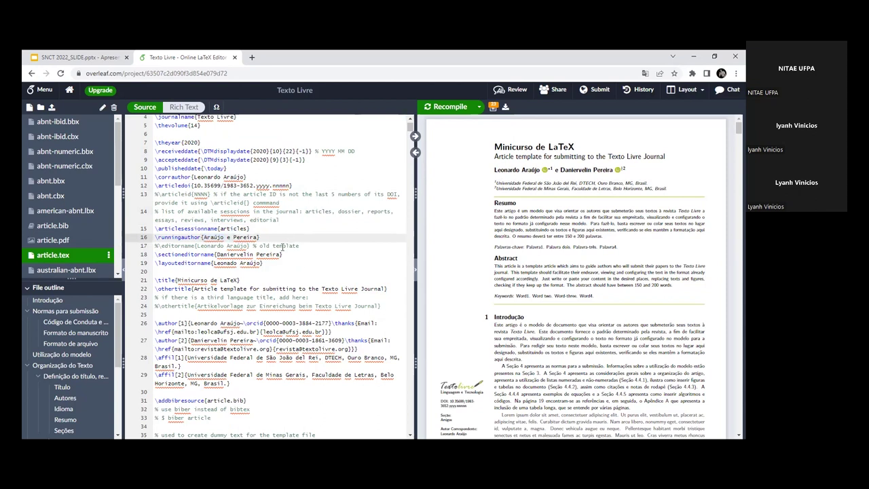
scroll(341, 255, "down", 1)
left_click_drag(178, 252, 230, 252)
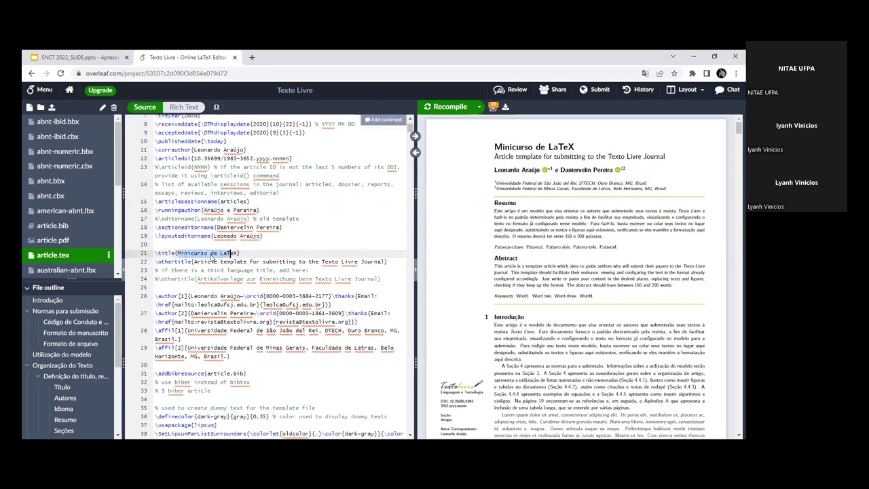
left_click(167, 244)
scroll(181, 247, "up", 2)
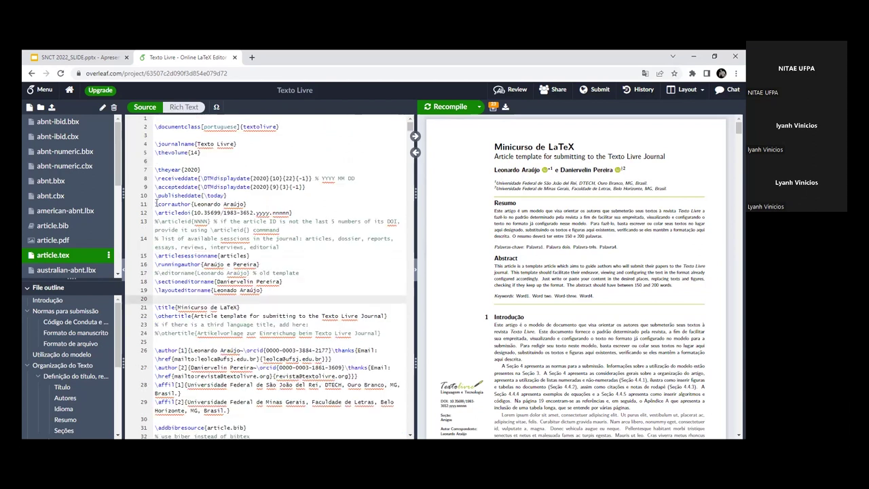
left_click_drag(155, 204, 189, 212)
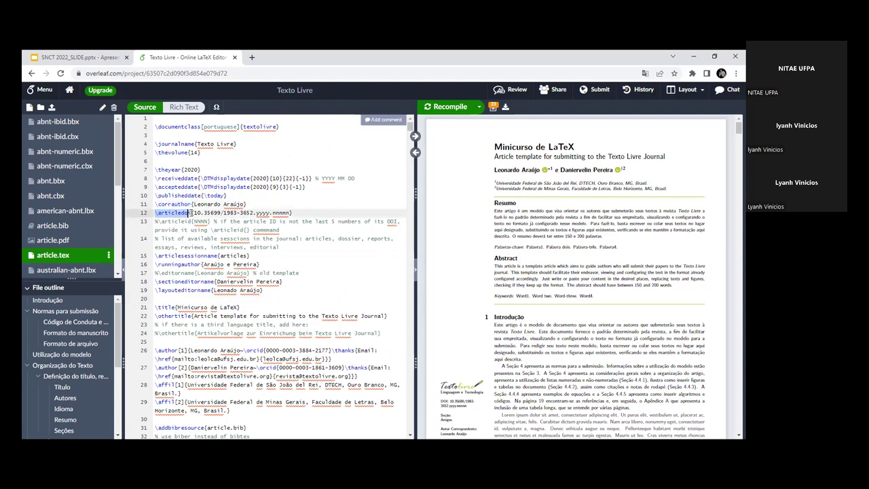
left_click(175, 222)
Step: Highlight the author and affiliation lines 26–29 in the source
scroll(231, 280, "down", 1)
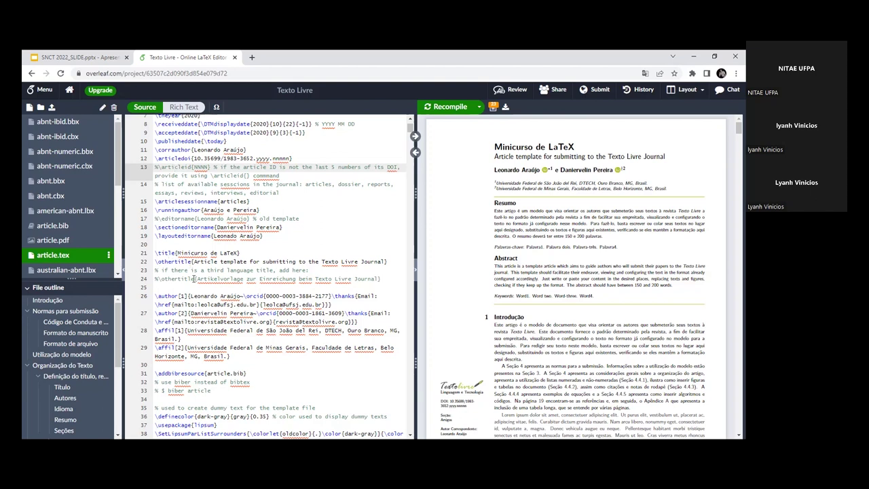
scroll(217, 280, "down", 1)
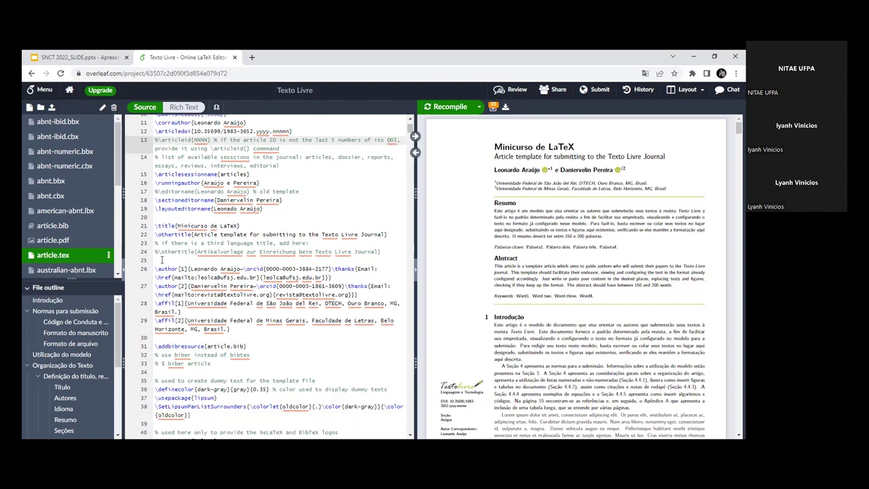
left_click_drag(155, 270, 231, 329)
left_click(230, 329)
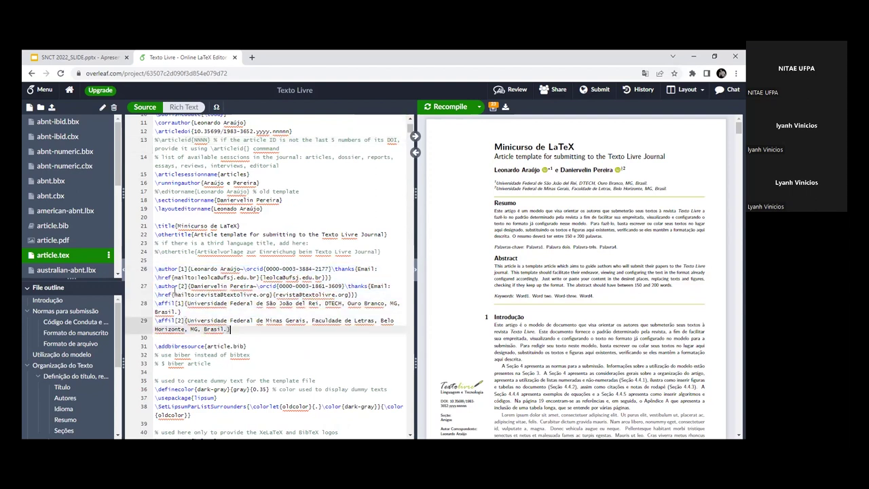
left_click_drag(155, 269, 237, 337)
left_click(236, 337)
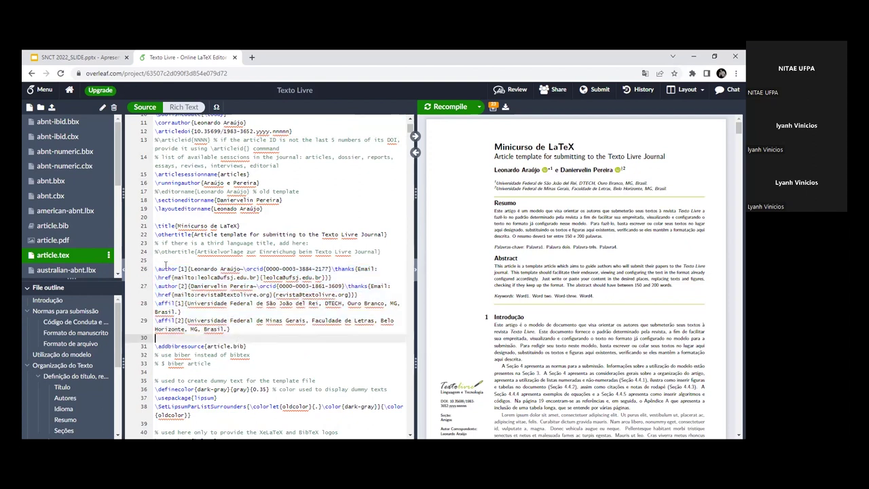
Step: Walk through line 26's \author command: author number, name, ORCID command and e-mail link
left_click_drag(156, 269, 185, 269)
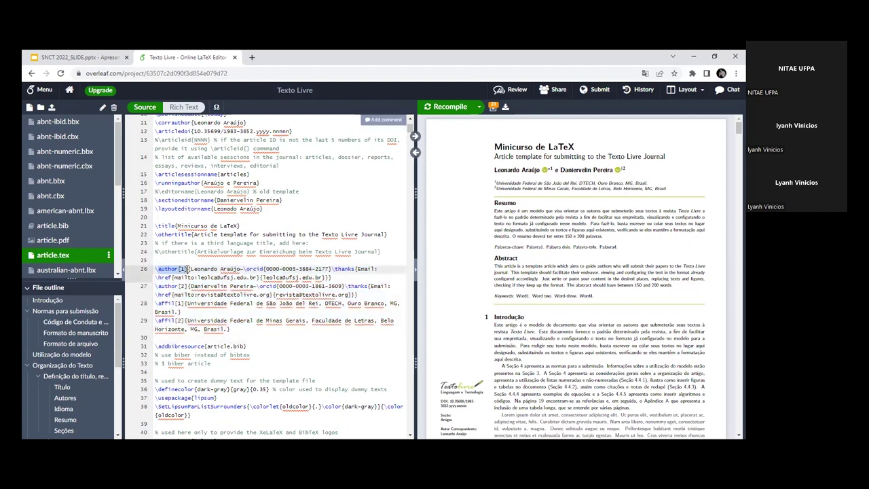
left_click(184, 269)
left_click_drag(189, 269, 240, 269)
left_click_drag(179, 269, 185, 269)
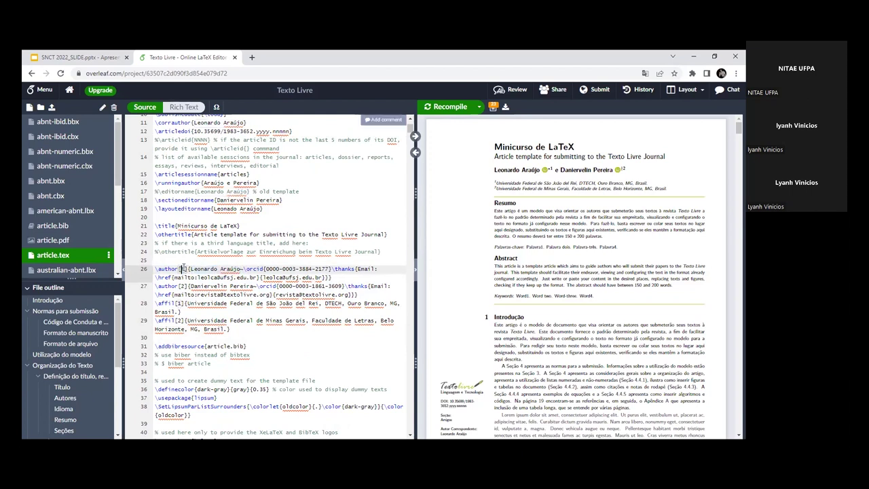
left_click(210, 268)
left_click_drag(244, 269, 374, 269)
left_click(297, 268)
left_click(267, 278)
left_click_drag(267, 278, 279, 277)
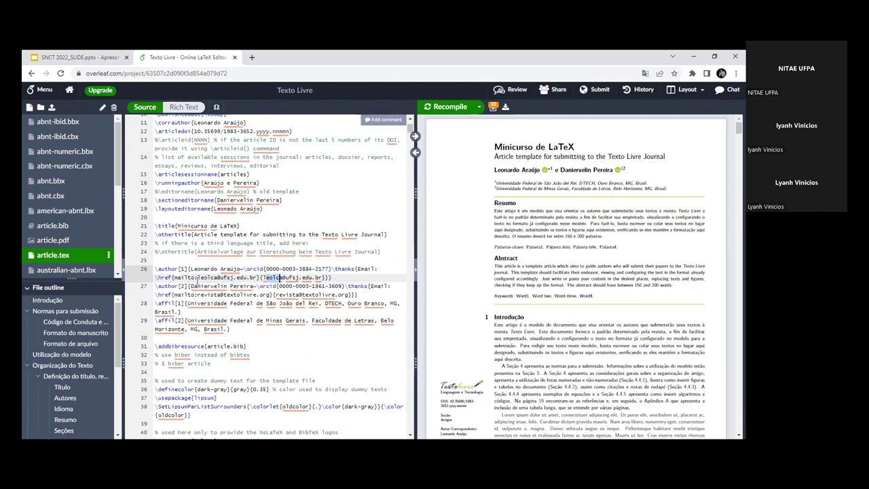
left_click(323, 278)
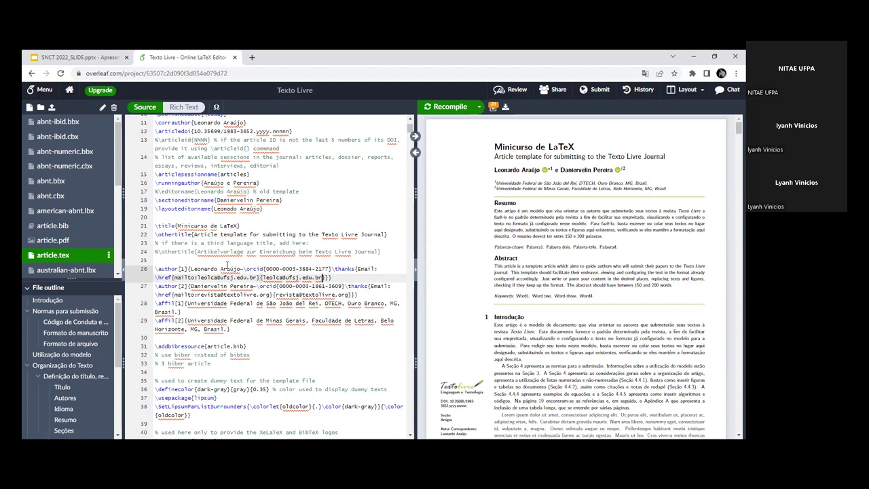
Step: Replace the first author's name with the new author's name and recompile
scroll(245, 285, "down", 1)
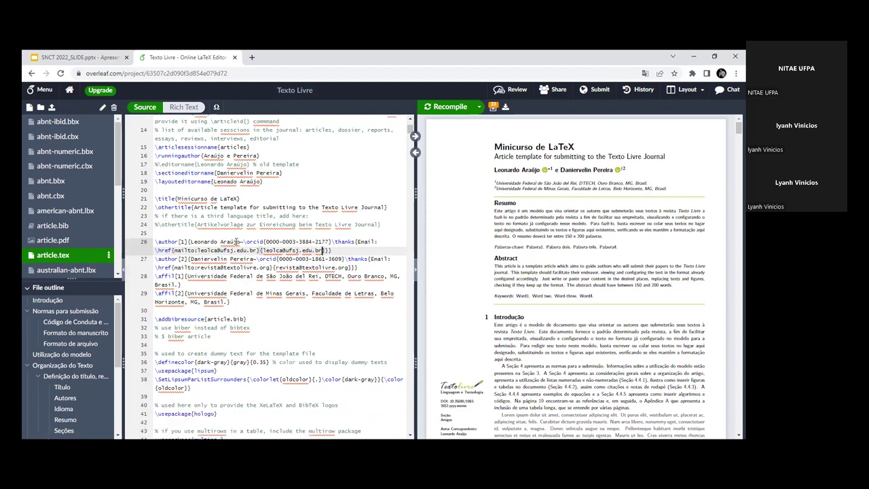
left_click_drag(239, 241, 196, 242)
key("BackSpace")
left_click(443, 110)
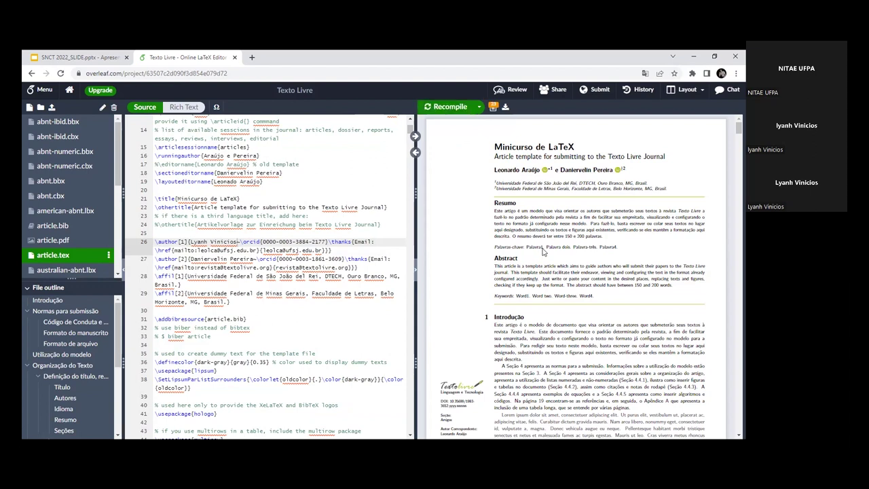
Step: Check the new name in the PDF, then highlight the new given name and ORCID number in the source
left_click_drag(518, 172, 524, 171)
left_click(506, 171)
left_click(220, 249)
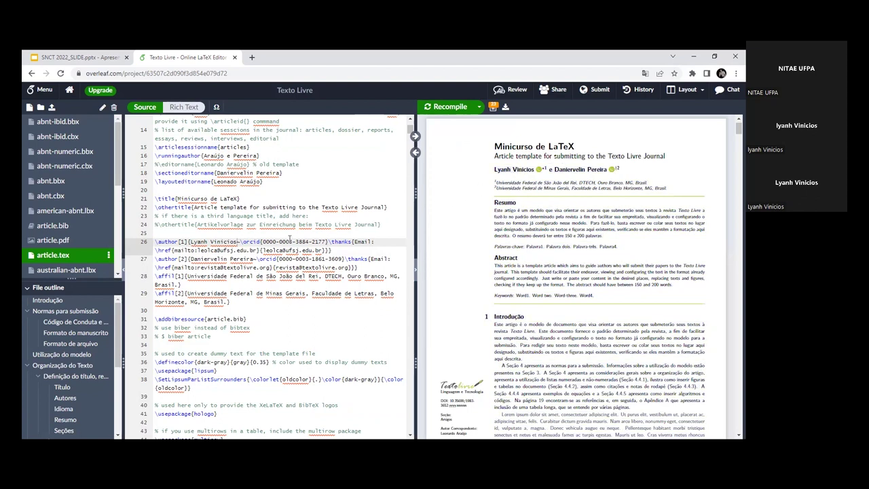
triple_click(260, 241)
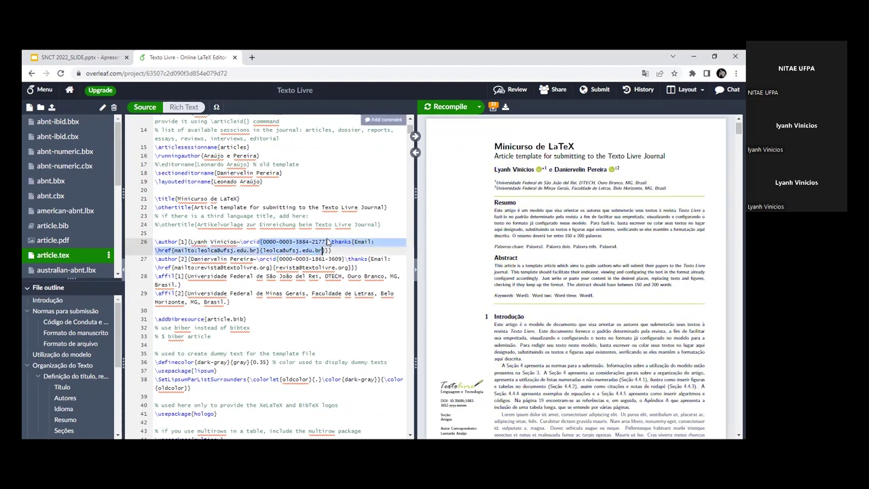
left_click(190, 241)
left_click_drag(189, 241, 203, 243)
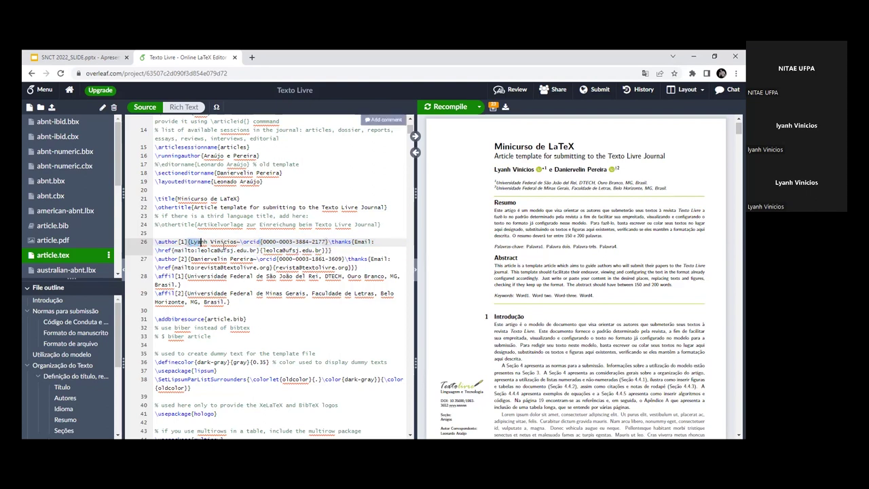
left_click_drag(289, 243, 324, 249)
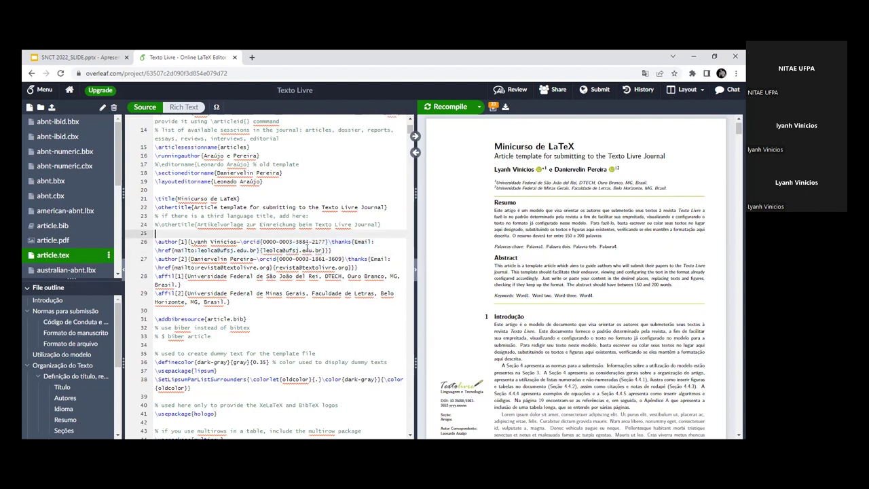
left_click(263, 242)
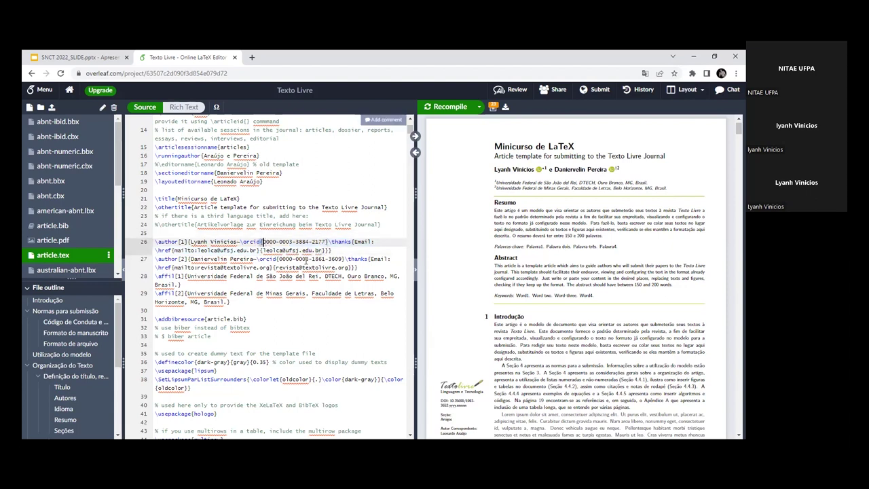
scroll(636, 238, "down", 3)
scroll(636, 243, "up", 3)
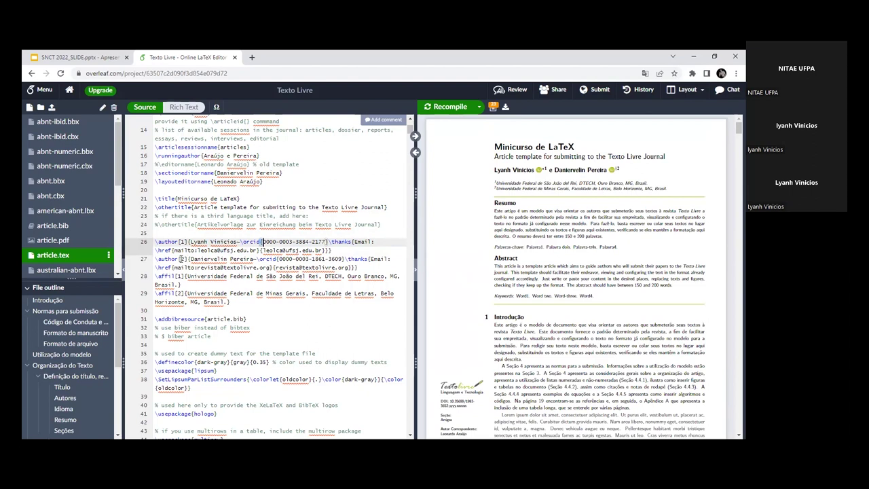
left_click(182, 259)
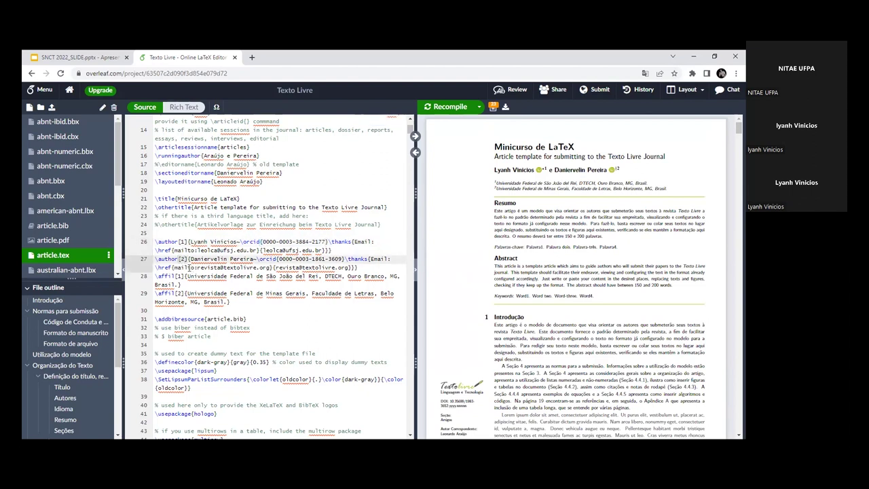
left_click(253, 259)
left_click_drag(278, 259, 342, 258)
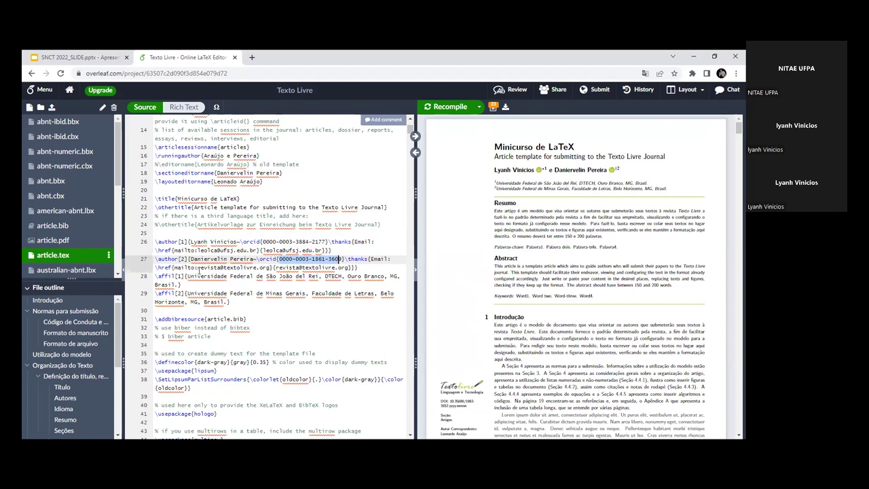
left_click_drag(197, 267, 343, 267)
left_click(343, 267)
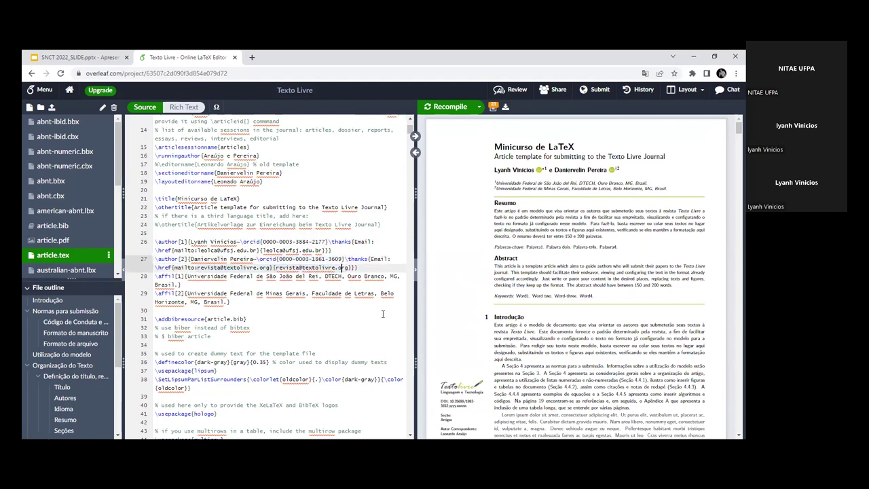
scroll(172, 309, "down", 1)
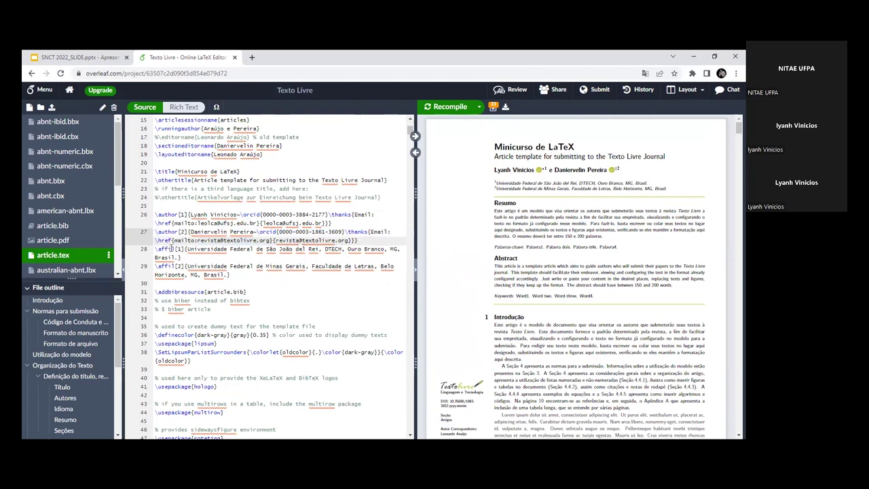
Step: Highlight the first affiliation's university name and compare it with the first author line
left_click(169, 249)
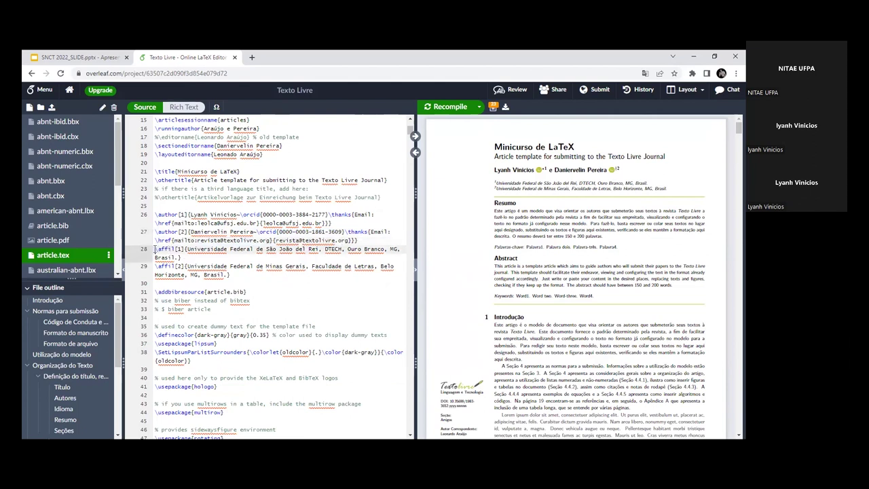
left_click(189, 248)
left_click_drag(188, 248, 320, 249)
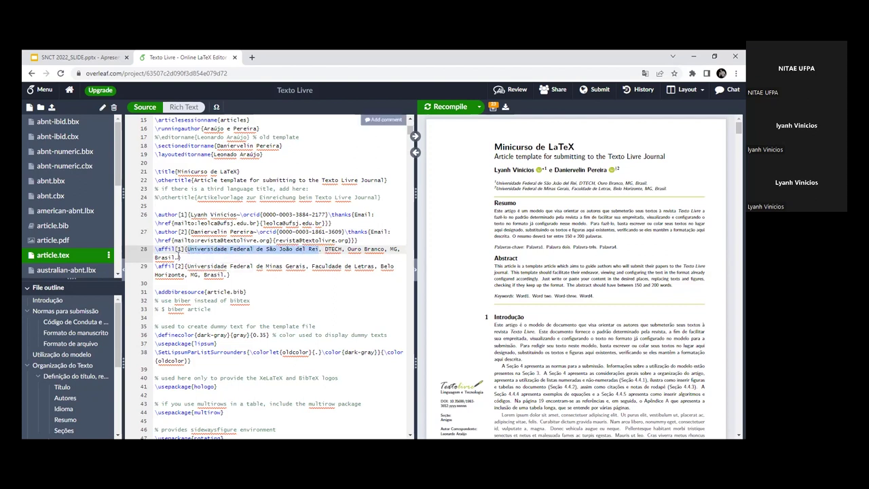
left_click(177, 249)
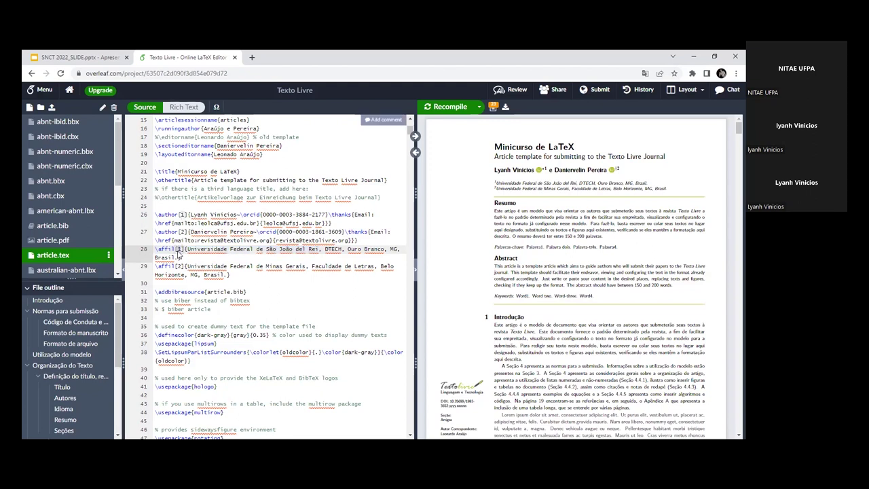
left_click_drag(188, 216, 248, 216)
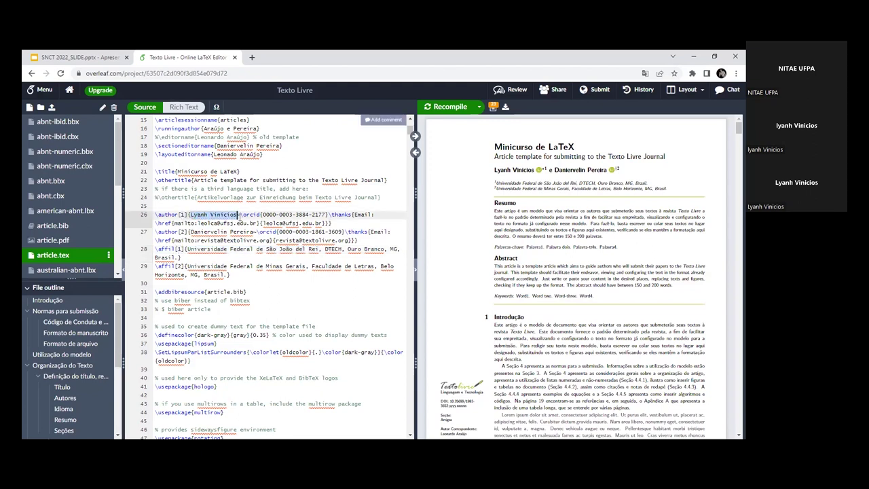
Step: Change the affiliation number on line 28 to 2 and select it
left_click(180, 249)
key("BackSpace")
type("2")
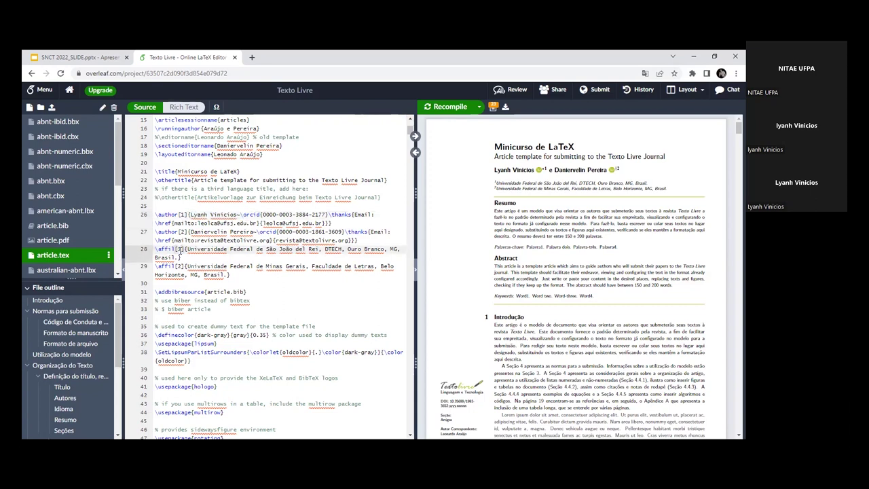
double_click(179, 249)
left_click(180, 249)
Step: Compare with the first author's name, then sync from the PDF's first affiliation line to the source
left_click_drag(190, 215, 236, 215)
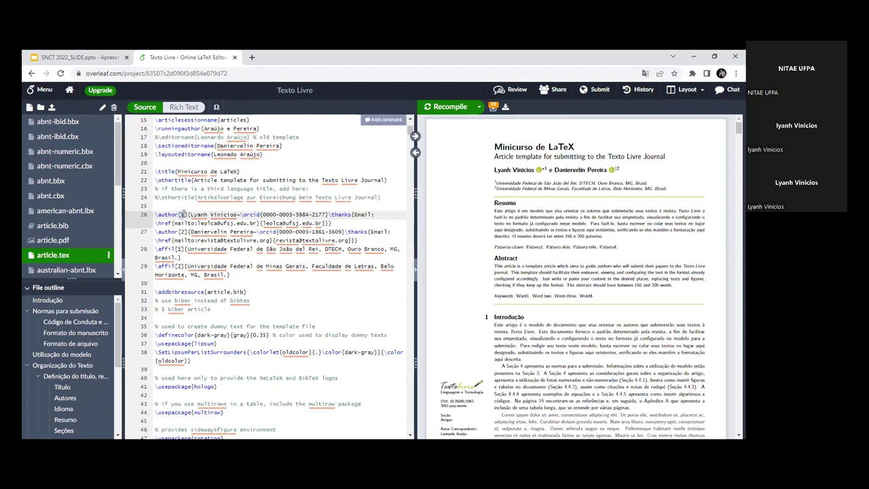
left_click(186, 248)
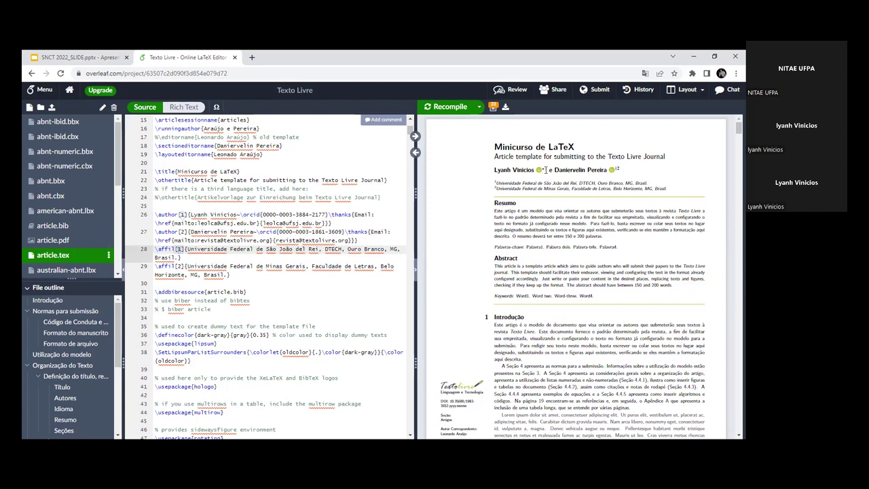
left_click_drag(543, 184, 496, 188)
double_click(570, 184)
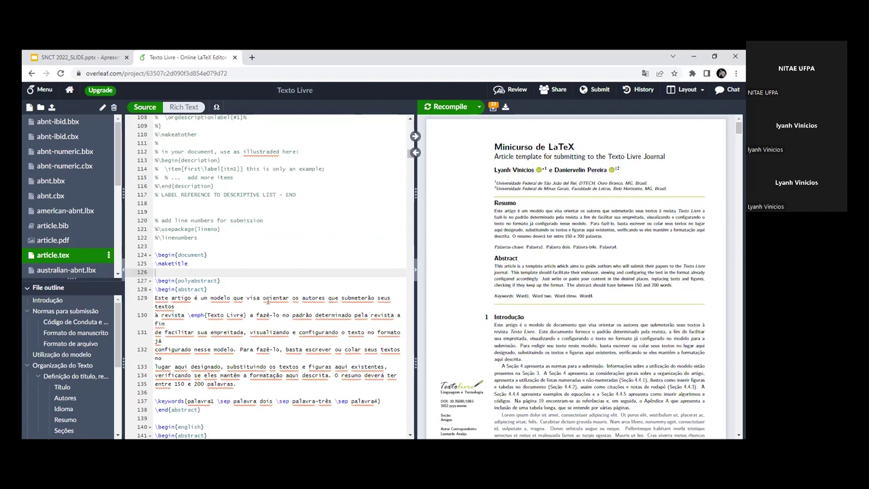
scroll(267, 299, "up", 6)
scroll(239, 266, "up", 9)
scroll(223, 319, "down", 1)
left_click_drag(188, 322, 355, 320)
left_click(319, 320)
left_click(348, 320)
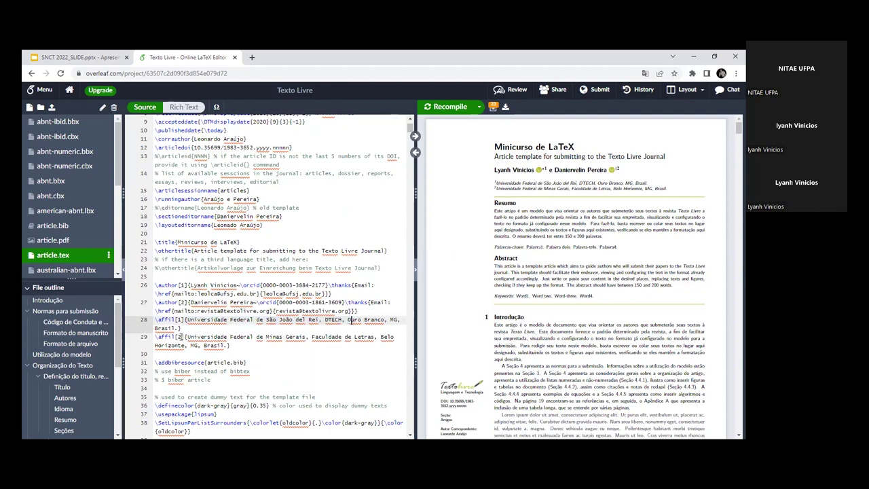
double_click(181, 337)
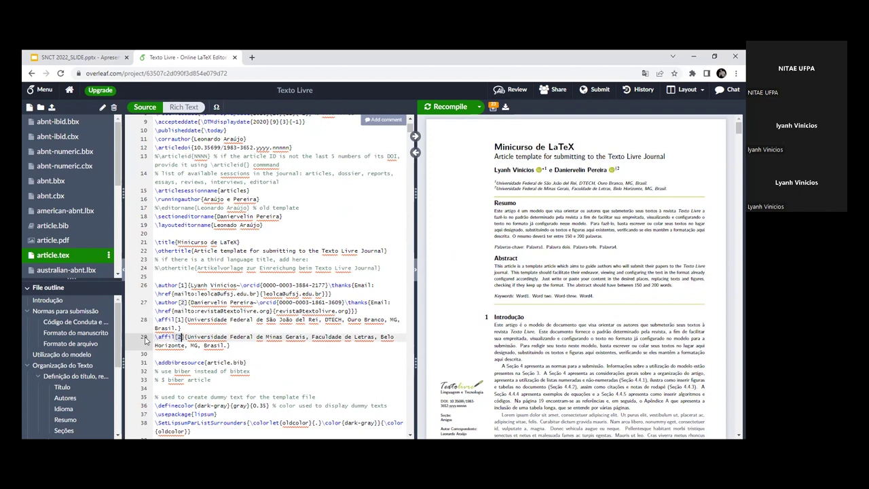
left_click(182, 302)
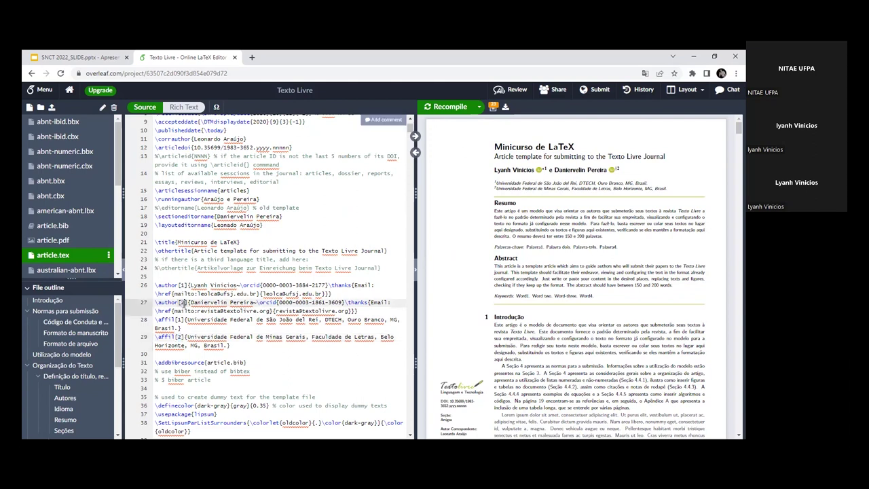
left_click_drag(186, 336, 307, 337)
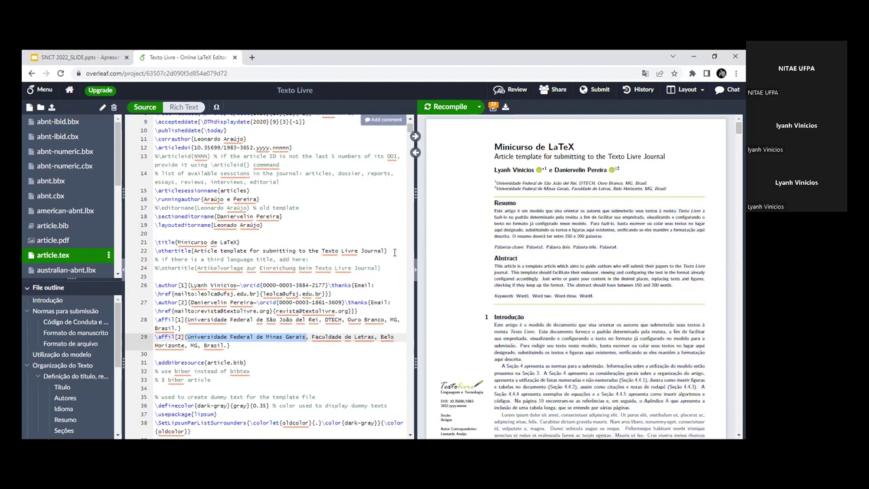
double_click(192, 285)
double_click(209, 319)
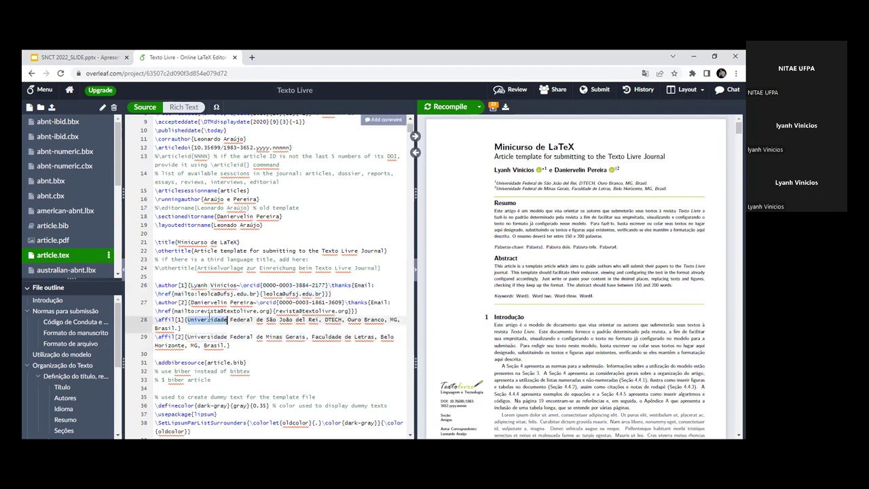
left_click(208, 311)
scroll(208, 313, "down", 1)
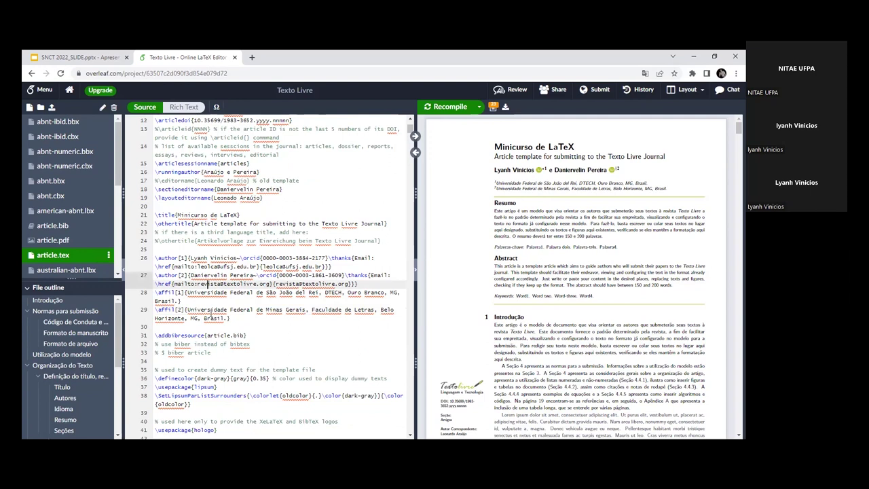
scroll(210, 316, "down", 1)
scroll(211, 314, "down", 2)
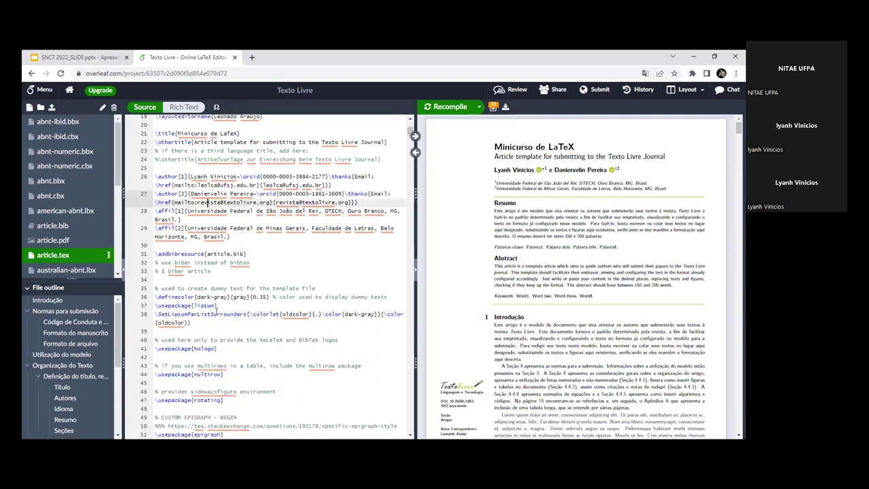
left_click_drag(158, 297, 265, 298)
left_click(261, 297)
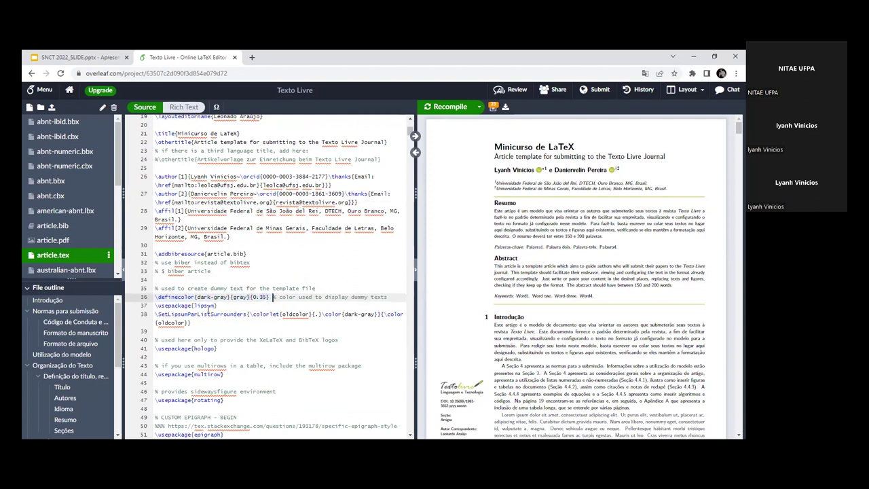
scroll(286, 334, "down", 1)
scroll(192, 292, "down", 1)
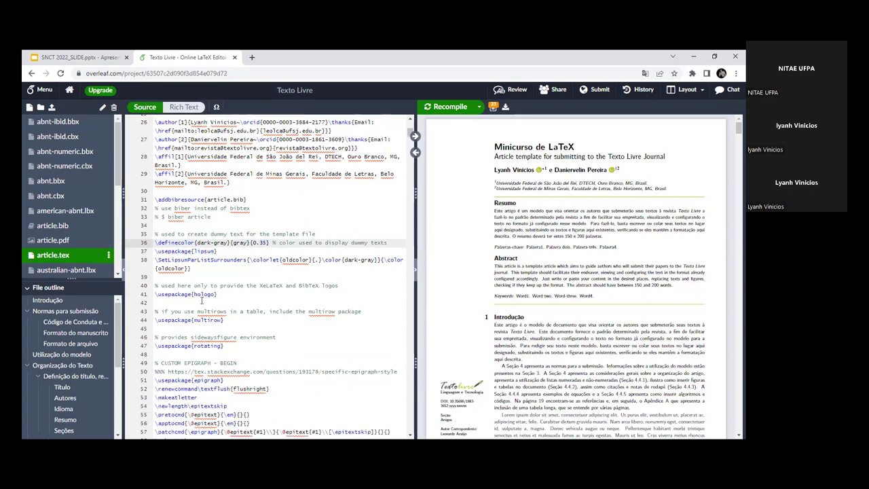
scroll(200, 298, "down", 2)
left_click_drag(175, 217, 222, 292)
left_click(221, 291)
scroll(220, 291, "down", 2)
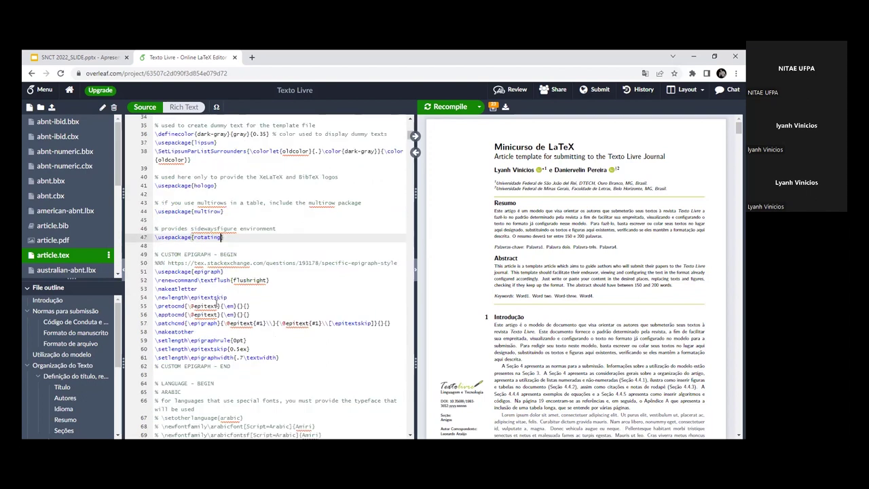
scroll(216, 305, "down", 1)
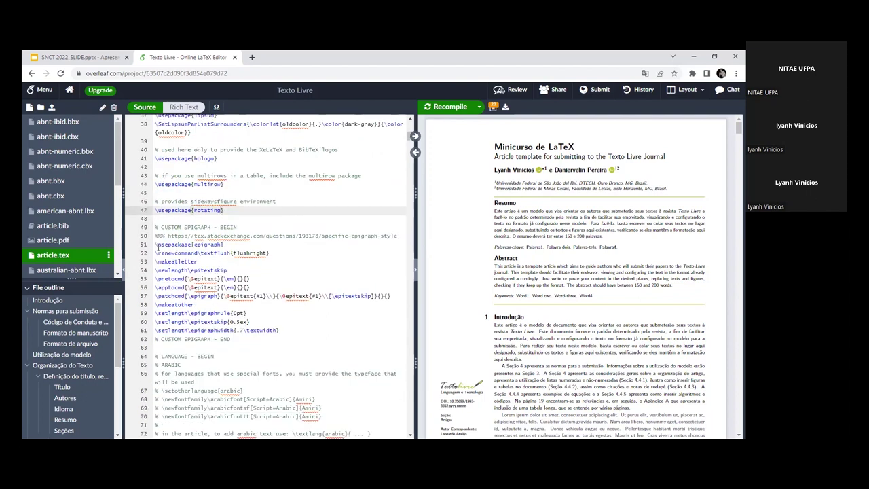
left_click_drag(154, 245, 282, 331)
left_click(281, 331)
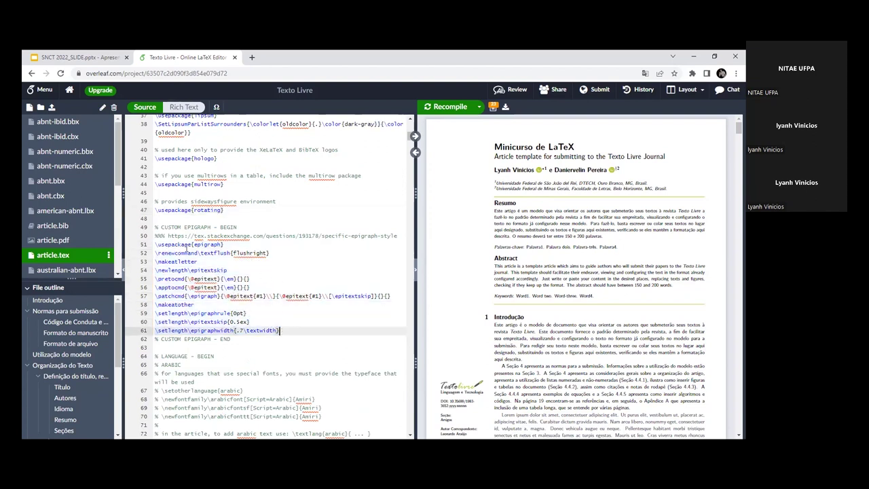
left_click(184, 246)
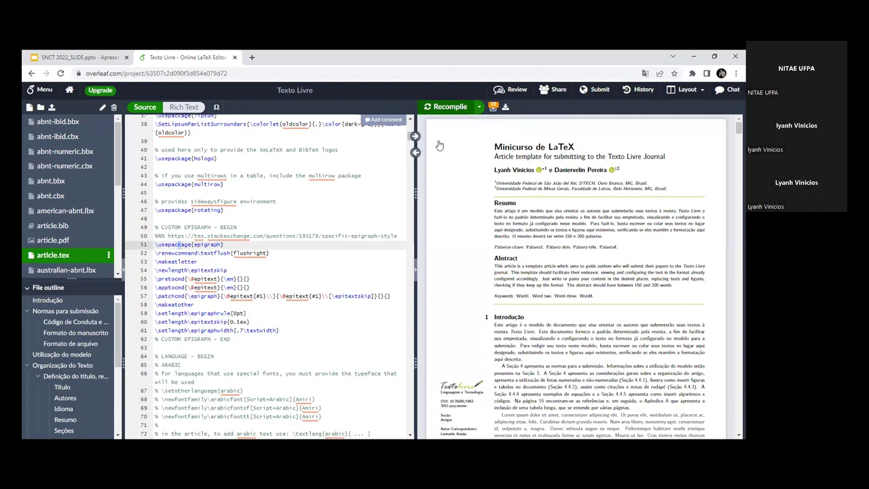
scroll(522, 325, "down", 2)
scroll(475, 271, "up", 2)
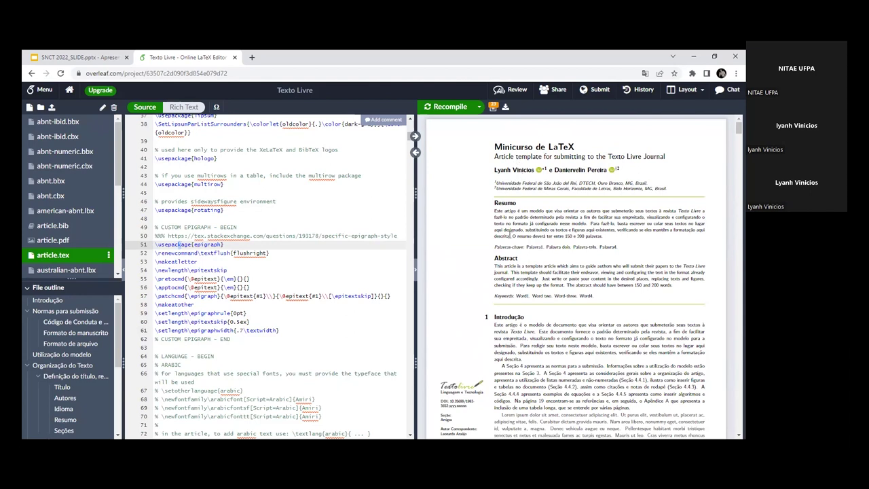
scroll(509, 237, "down", 2)
scroll(475, 343, "down", 2)
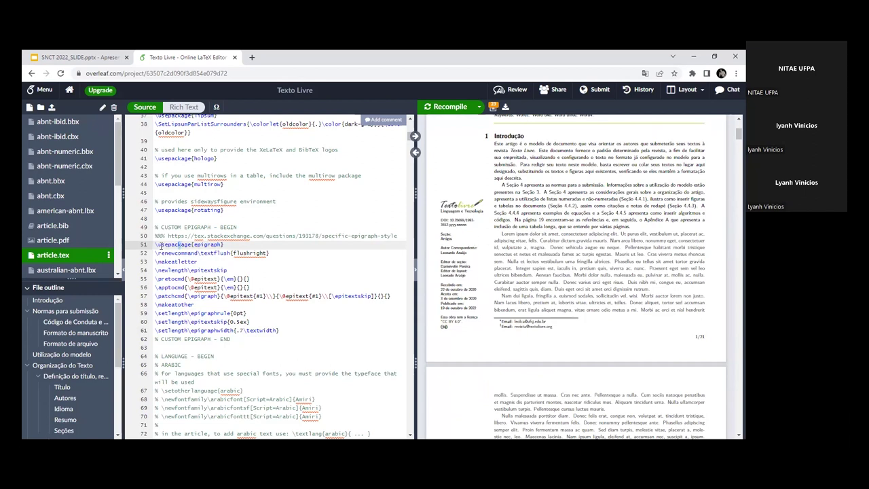
Step: Select the commented Arabic/Russian language, emoji, descriptive-list and \linenumbers blocks starting at line 62
left_click_drag(157, 244, 279, 330)
left_click(288, 332)
scroll(339, 353, "down", 2)
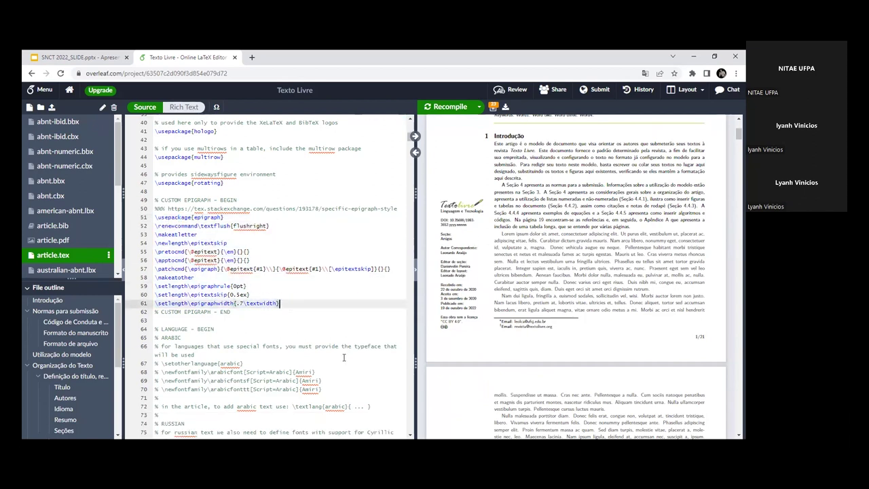
scroll(307, 312, "down", 3)
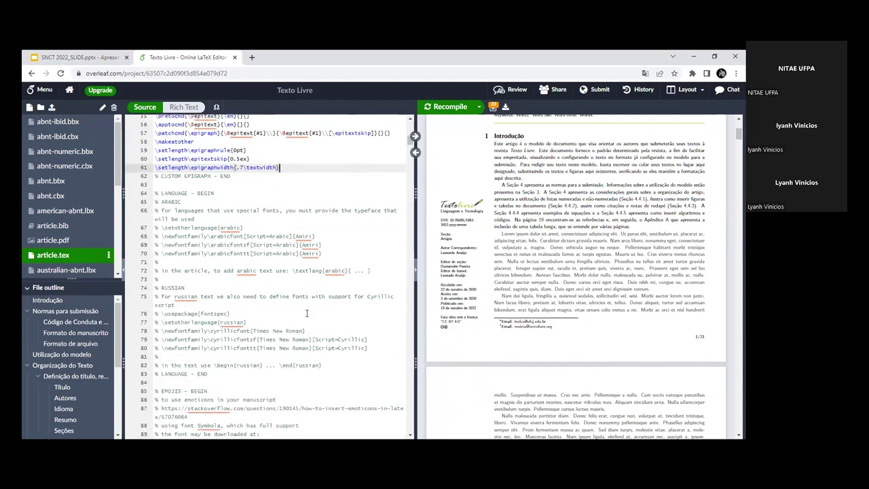
left_click_drag(153, 176, 251, 396)
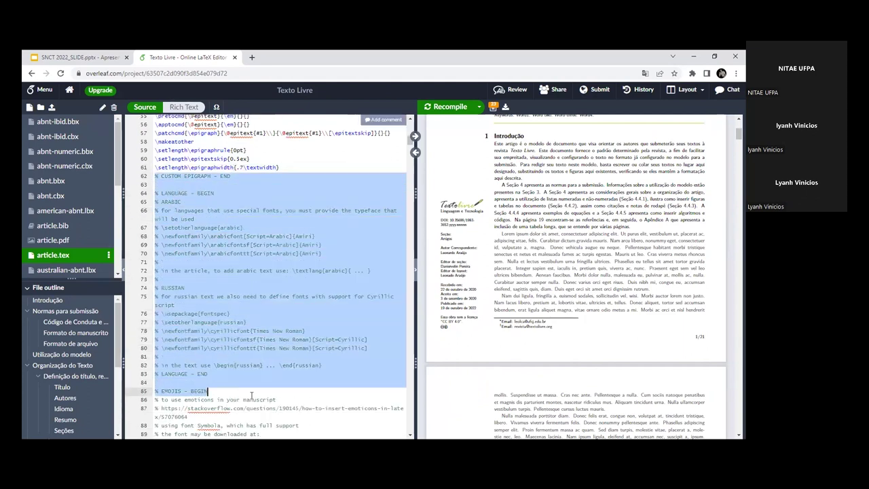
left_click(239, 279)
left_click_drag(155, 176, 217, 228)
left_click(217, 228)
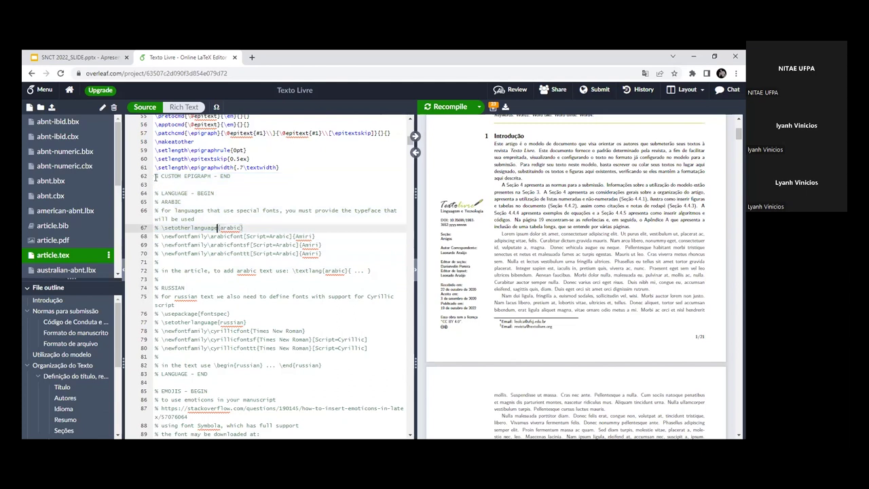
left_click_drag(154, 177, 295, 392)
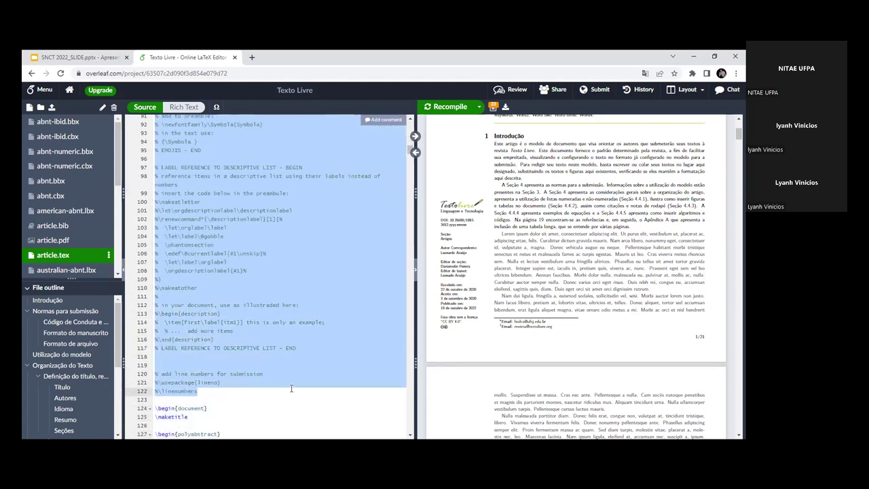
Step: Delete the selected option blocks and add blank lines before \begin{document}
key("BackSpace")
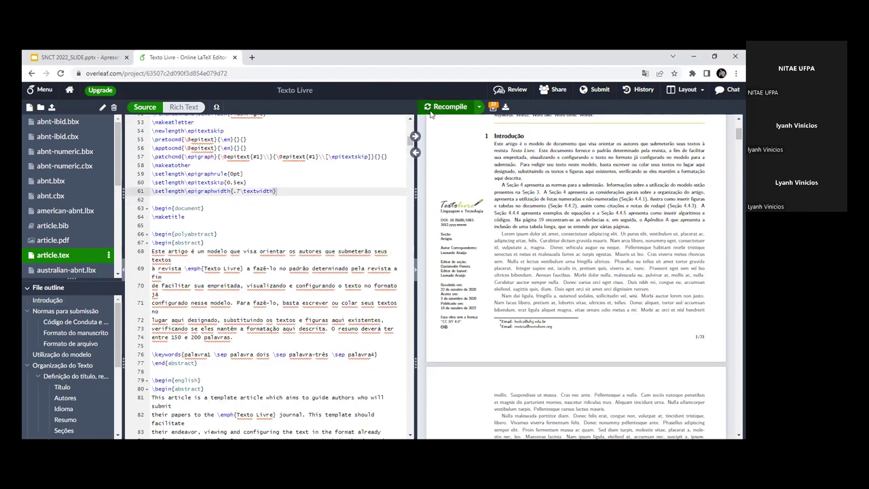
left_click(157, 201)
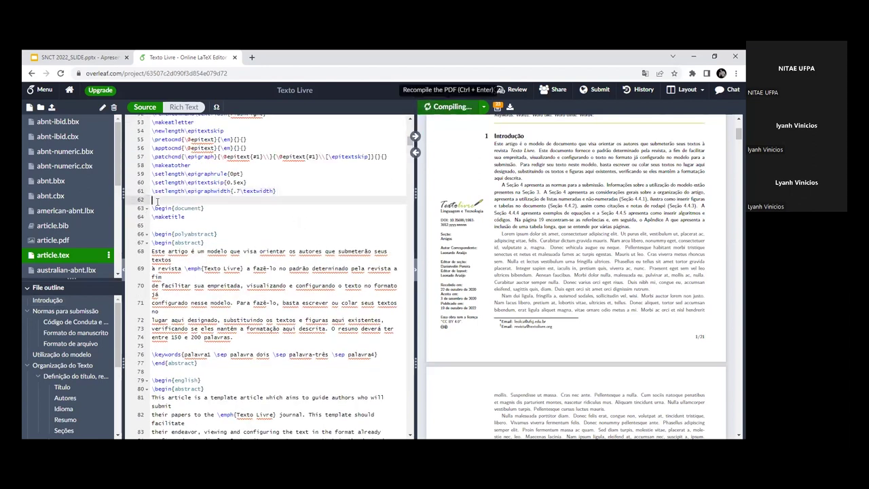
key("Return")
key("Return")
key("Up")
Step: Type and erase a test comment, then select from line 63 back to the file start
type("%d,cspocl´pecd´")
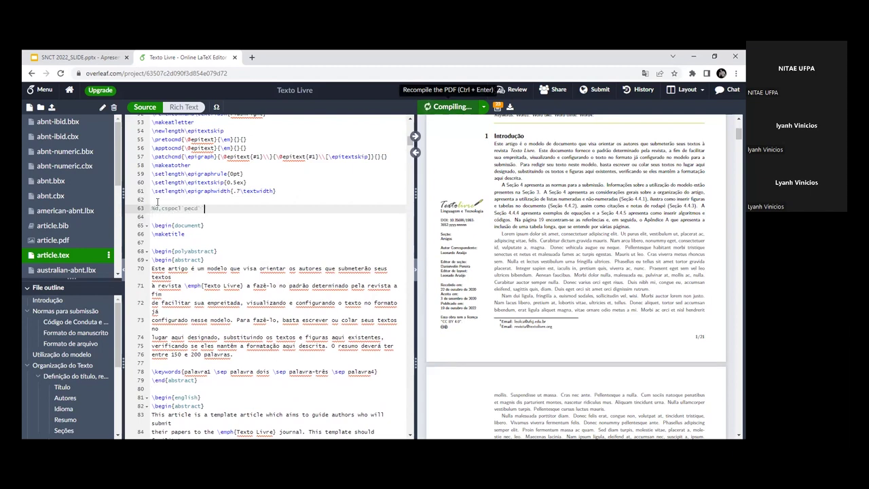
type(" ´espoc,eose")
key("BackSpace")
key("BackSpace")
key("BackSpace")
key("BackSpace")
key("BackSpace")
key("BackSpace")
key("BackSpace")
key("BackSpace")
key("BackSpace")
key("BackSpace")
key("BackSpace")
key("BackSpace")
key("BackSpace")
key("BackSpace")
key("BackSpace")
key("BackSpace")
key("BackSpace")
key("BackSpace")
key("BackSpace")
key("BackSpace")
key("BackSpace")
key("BackSpace")
key("BackSpace")
key("BackSpace")
key("BackSpace")
key("BackSpace")
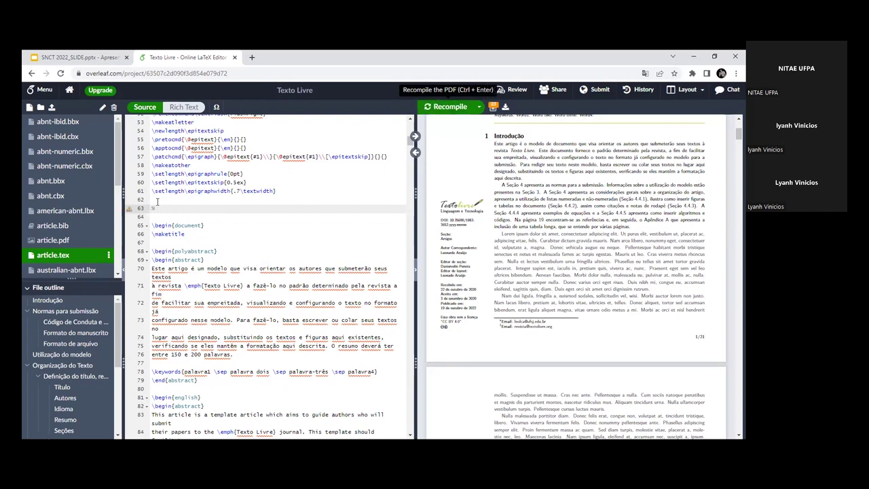
type("mdioakmwpd,awlsc,xls")
key("BackSpace")
key("BackSpace")
key("BackSpace")
key("BackSpace")
key("BackSpace")
key("BackSpace")
key("BackSpace")
key("BackSpace")
key("BackSpace")
key("BackSpace")
key("BackSpace")
key("BackSpace")
key("BackSpace")
key("BackSpace")
key("BackSpace")
key("BackSpace")
key("BackSpace")
key("BackSpace")
key("BackSpace")
key("BackSpace")
key("ctrl+shift+Home")
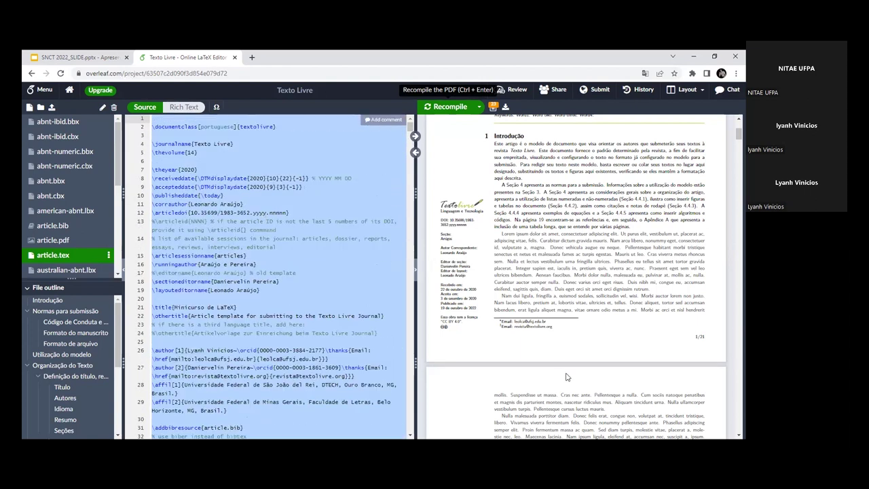
scroll(567, 374, "down", 6)
scroll(564, 359, "down", 8)
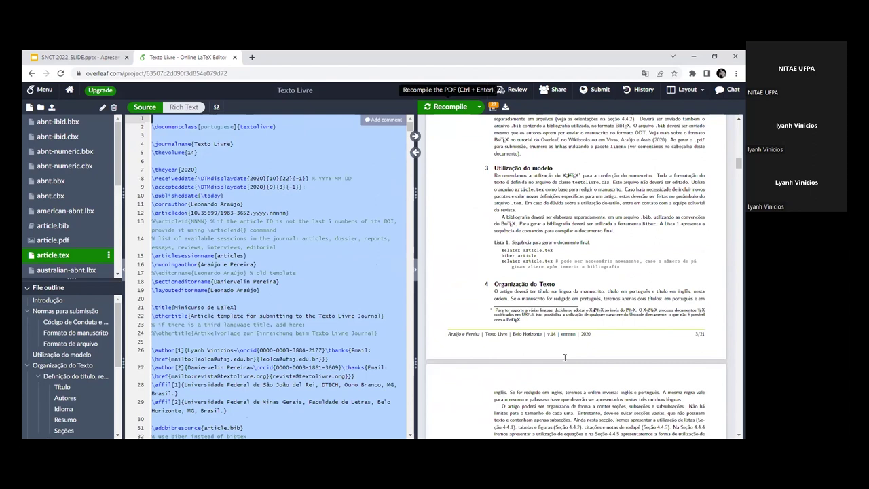
scroll(565, 360, "down", 3)
scroll(565, 360, "down", 15)
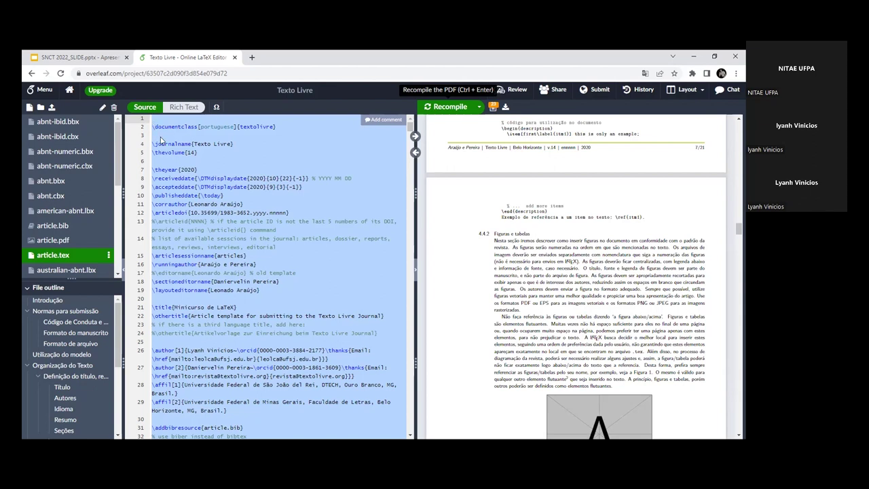
scroll(211, 311, "down", 3)
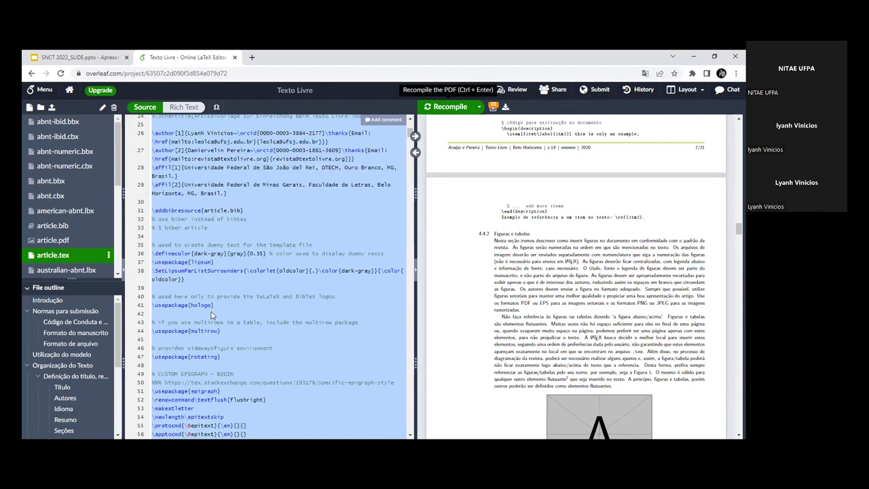
scroll(211, 312, "down", 3)
scroll(494, 241, "down", 20)
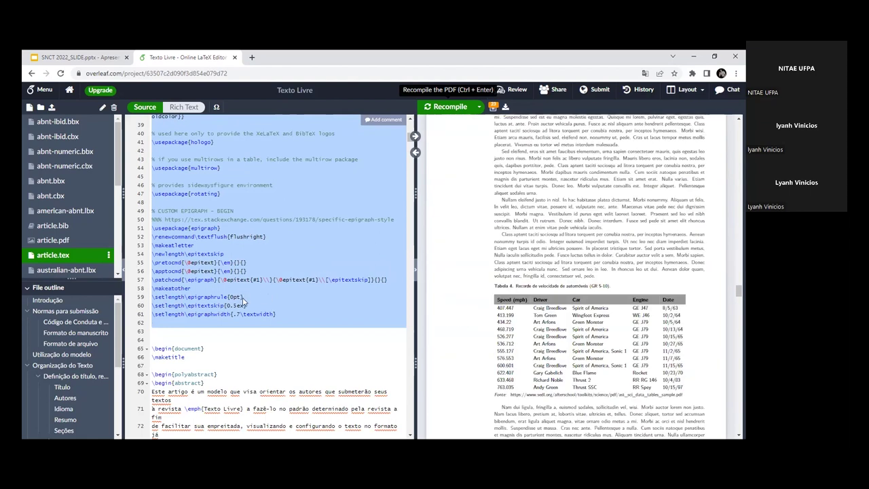
scroll(241, 348, "down", 2)
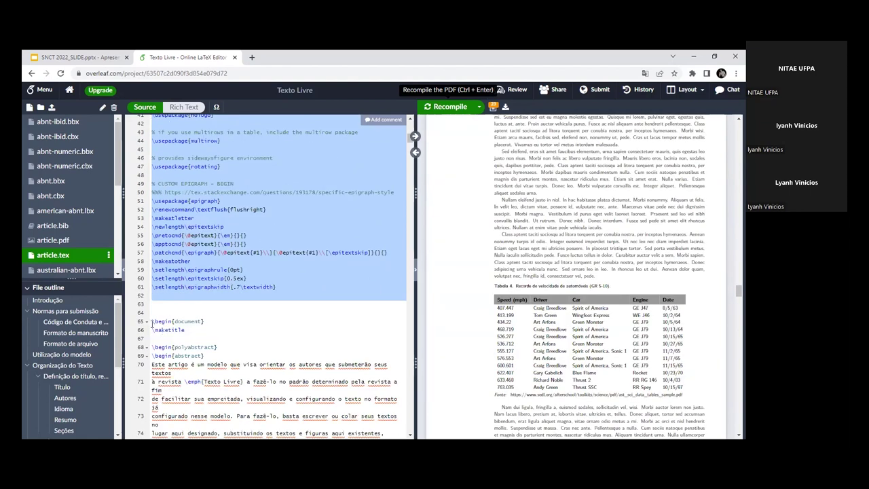
left_click(152, 321)
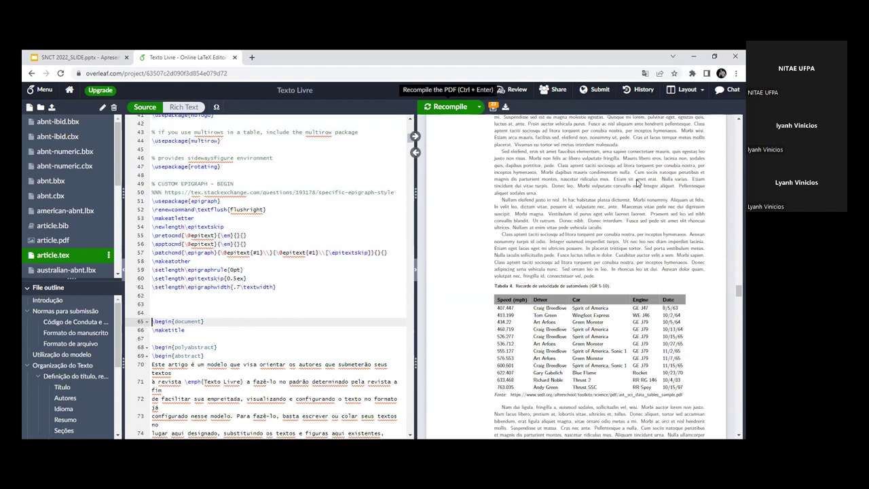
scroll(602, 261, "up", 5)
scroll(602, 261, "up", 20)
scroll(602, 262, "up", 15)
scroll(580, 258, "up", 10)
scroll(543, 230, "down", 3)
scroll(493, 210, "up", 3)
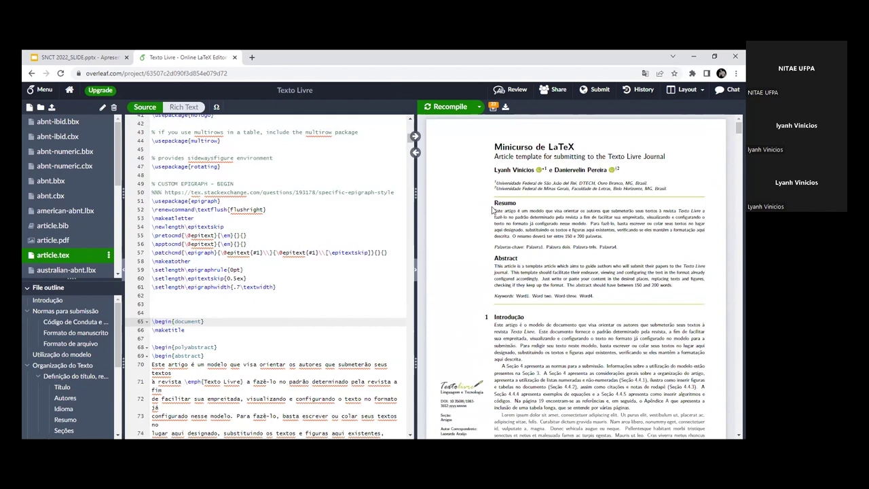
left_click_drag(494, 203, 560, 441)
scroll(732, 143, "down", 10)
scroll(731, 143, "up", 15)
left_click(154, 313)
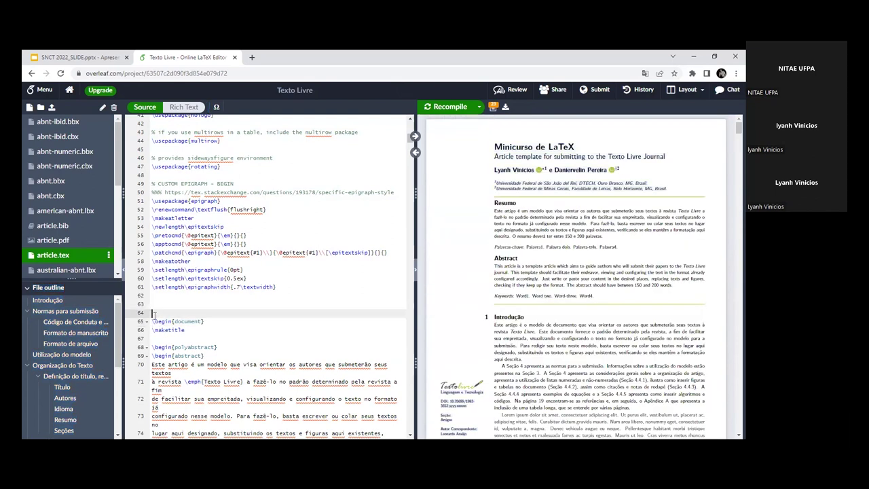
scroll(153, 313, "down", 2)
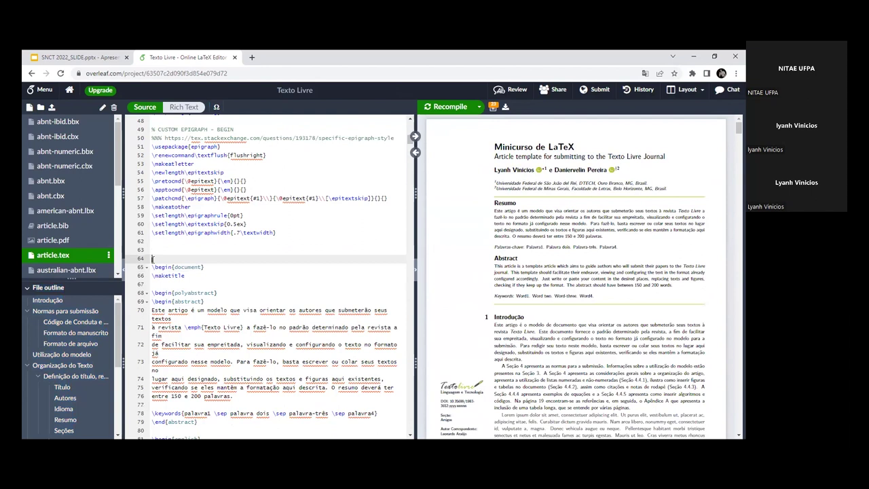
left_click(153, 269)
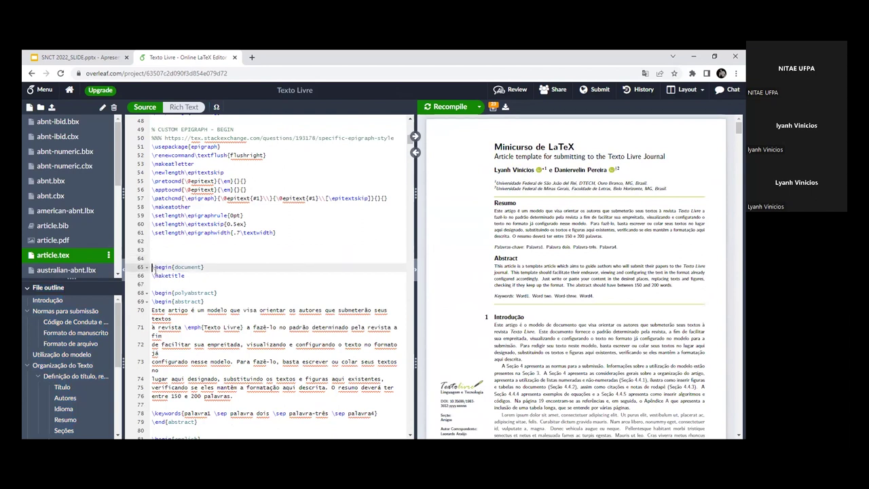
left_click_drag(152, 266, 210, 271)
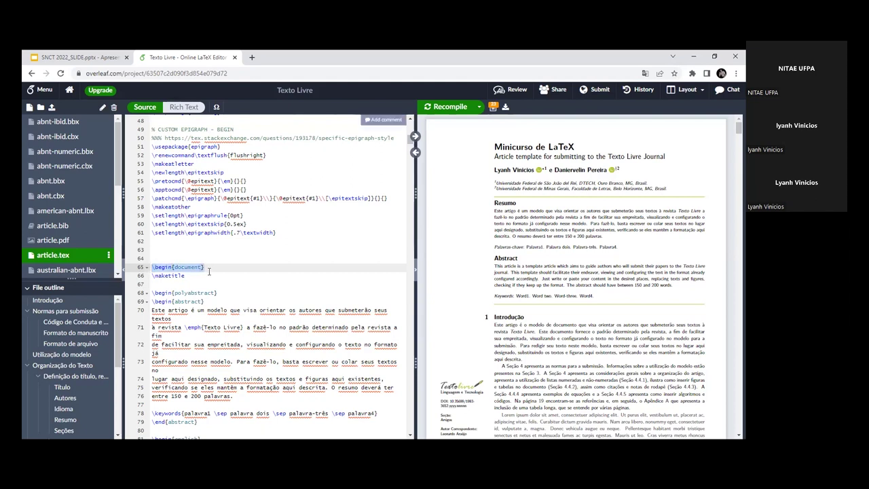
left_click_drag(410, 137, 410, 165)
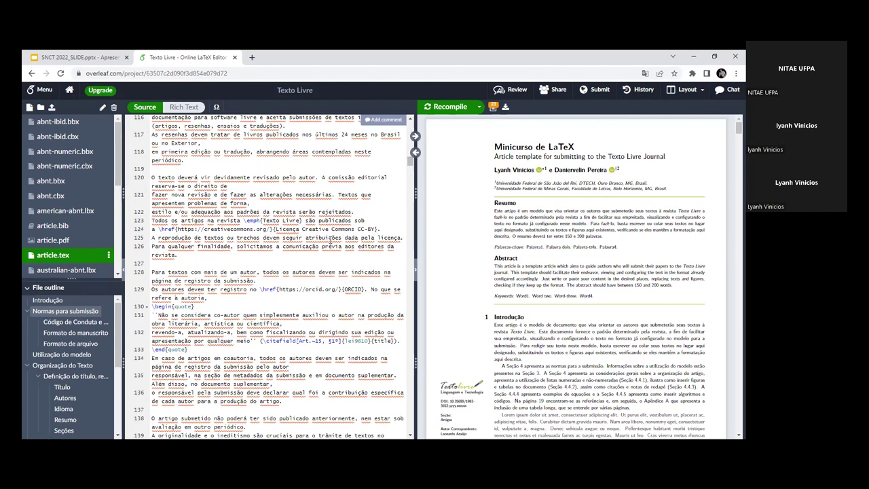
scroll(331, 239, "up", 10)
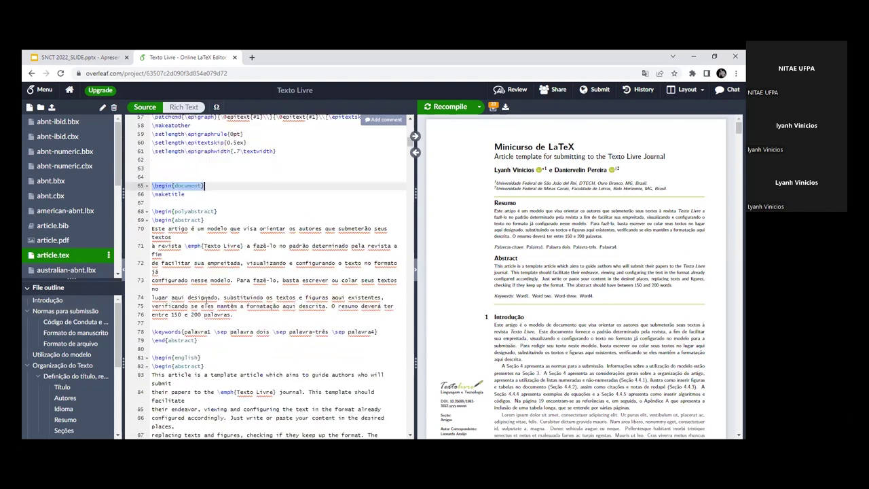
scroll(207, 297, "up", 2)
left_click_drag(205, 294, 154, 294)
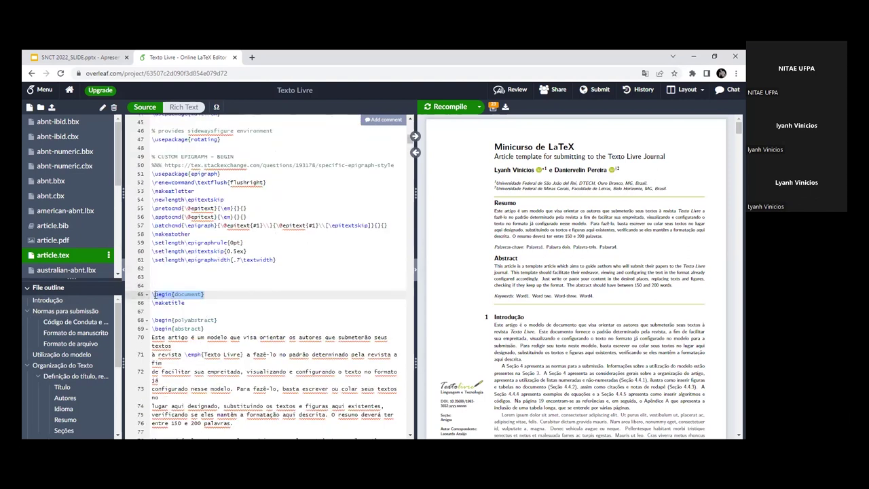
left_click(155, 294)
scroll(271, 285, "down", 6)
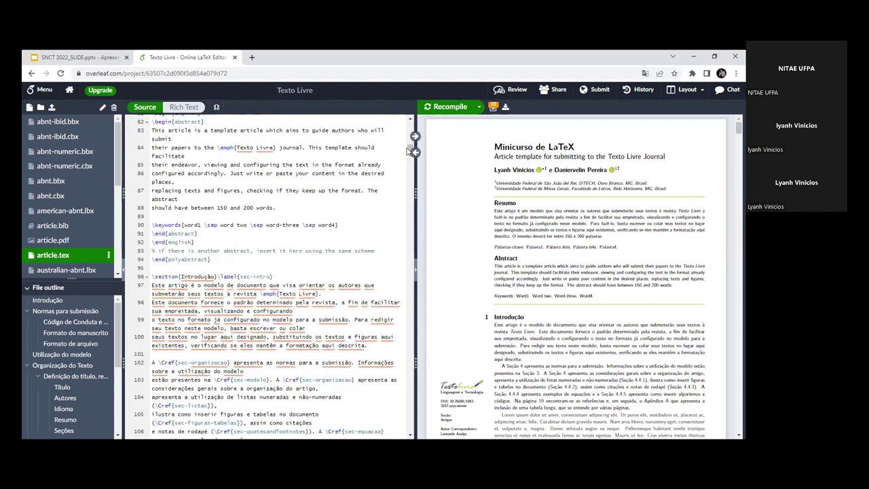
scroll(397, 432, "down", 20)
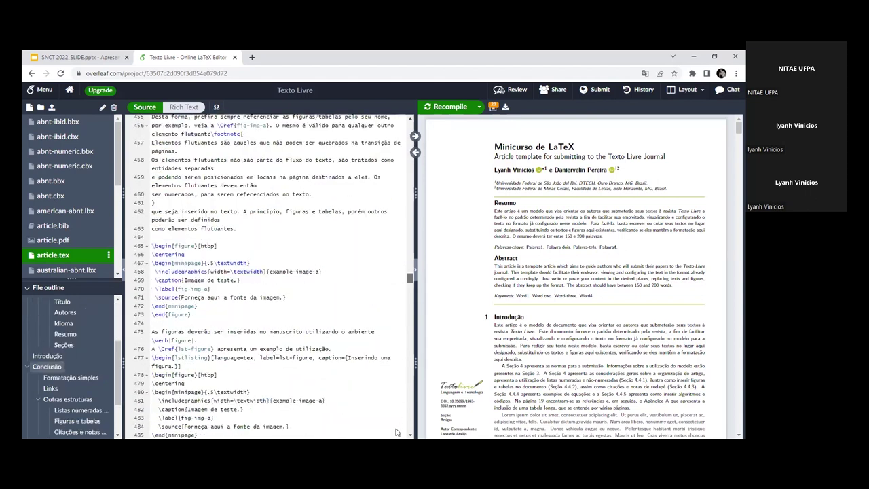
scroll(397, 433, "down", 20)
left_click_drag(198, 416, 198, 417)
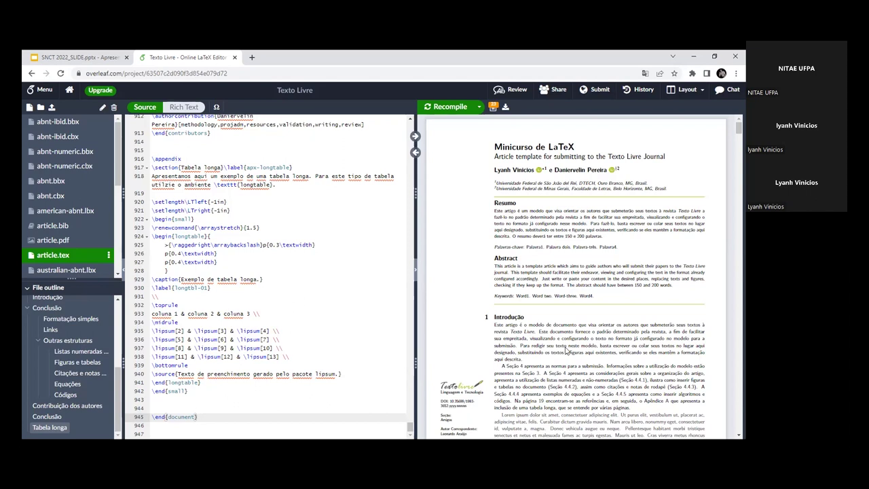
left_click_drag(410, 427, 397, 190)
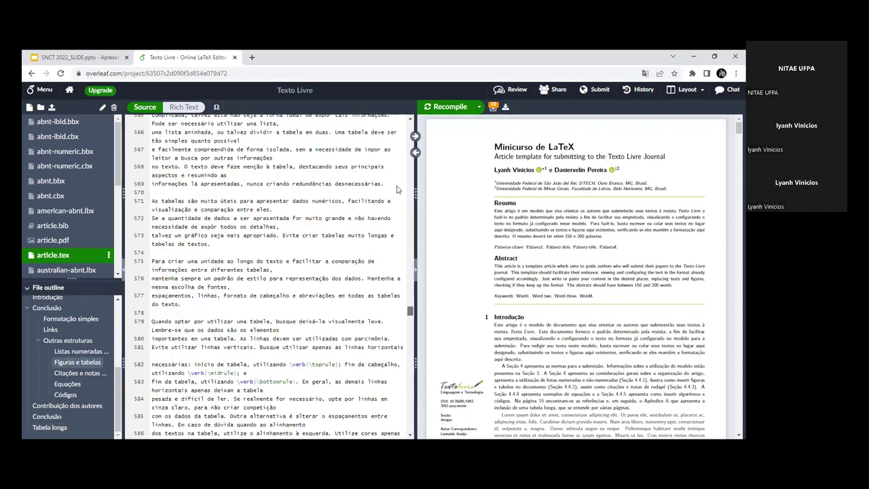
scroll(397, 190, "up", 20)
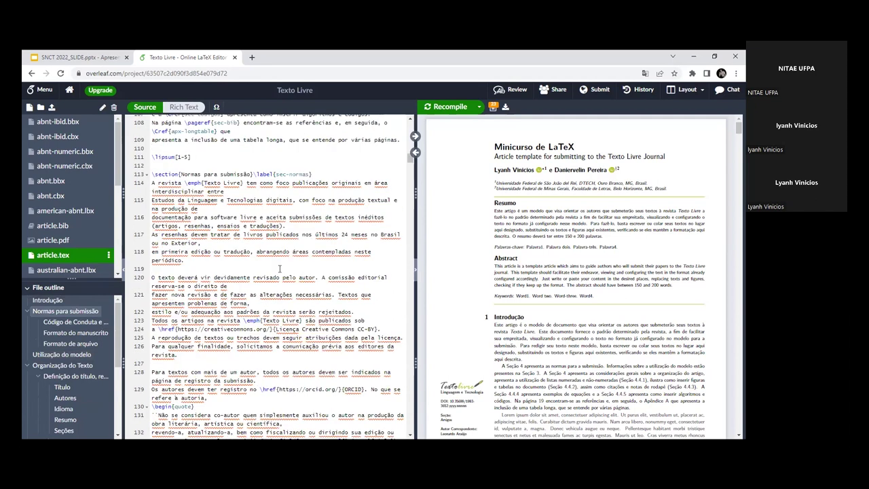
scroll(279, 269, "up", 6)
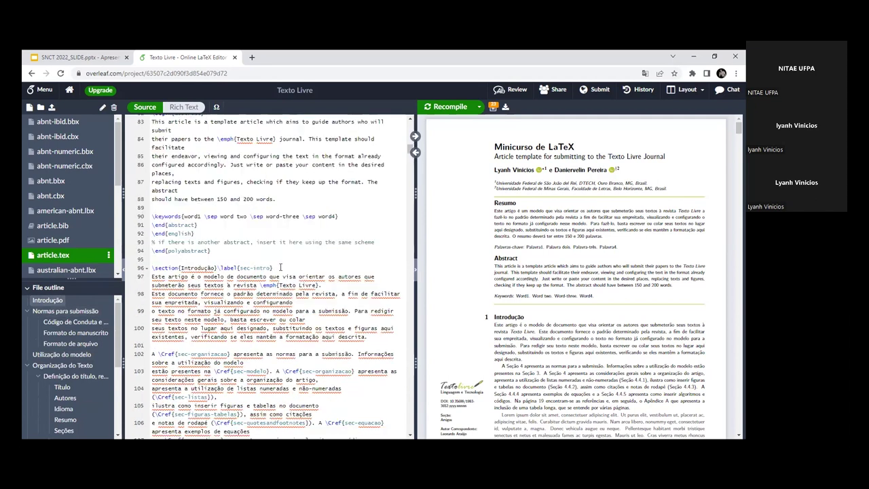
scroll(279, 267, "up", 5)
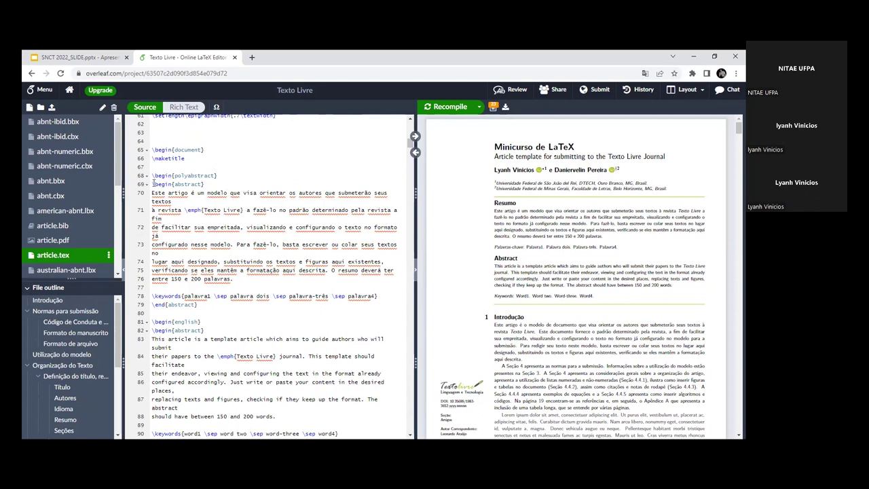
left_click_drag(152, 184, 204, 184)
left_click(203, 184)
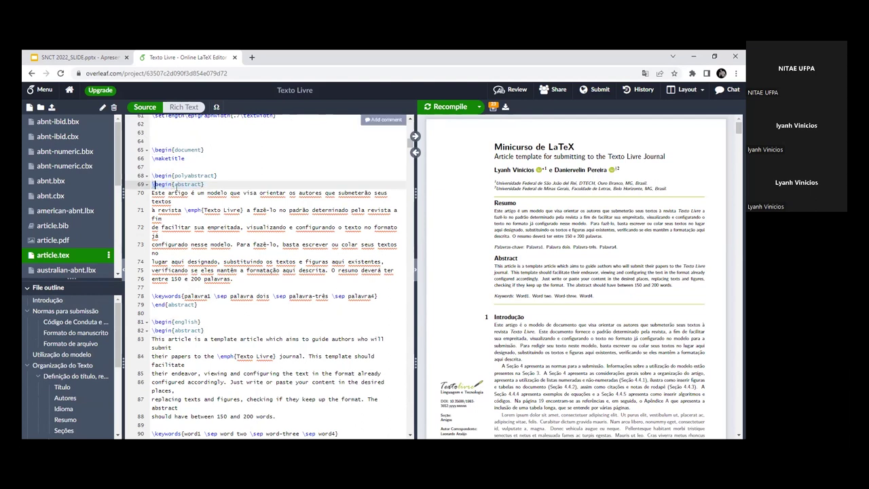
left_click(152, 184)
left_click(221, 210, "shift")
left_click(210, 305, "shift")
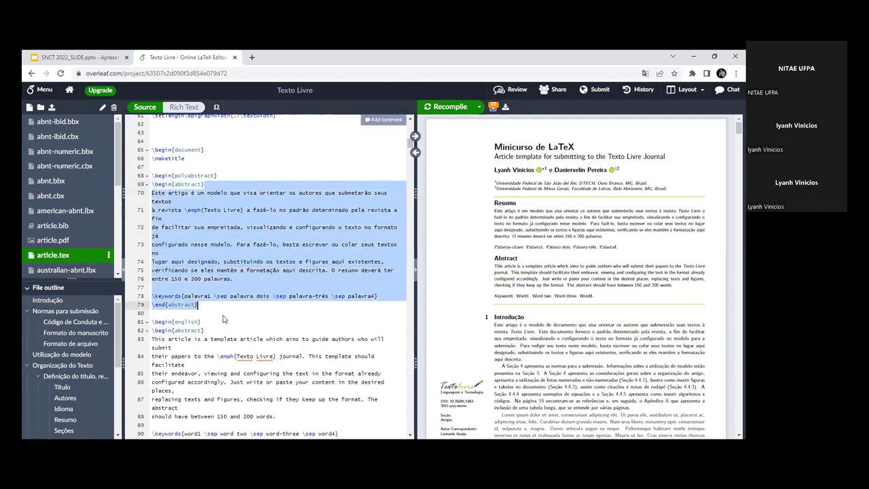
left_click(210, 304)
key("shift+Home")
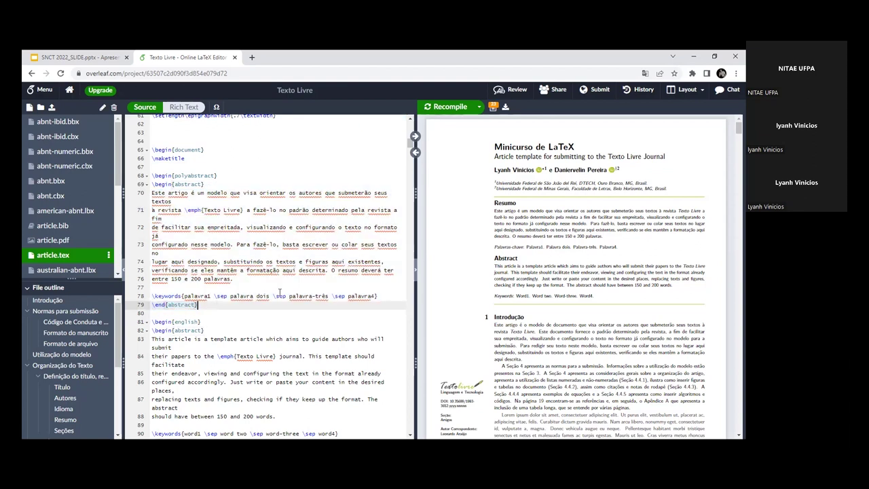
left_click_drag(152, 193, 236, 235)
left_click(263, 245)
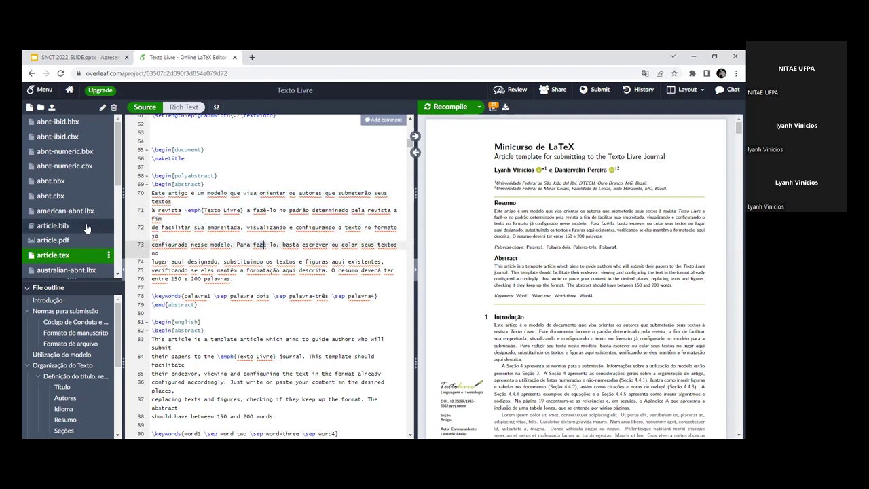
left_click(156, 184)
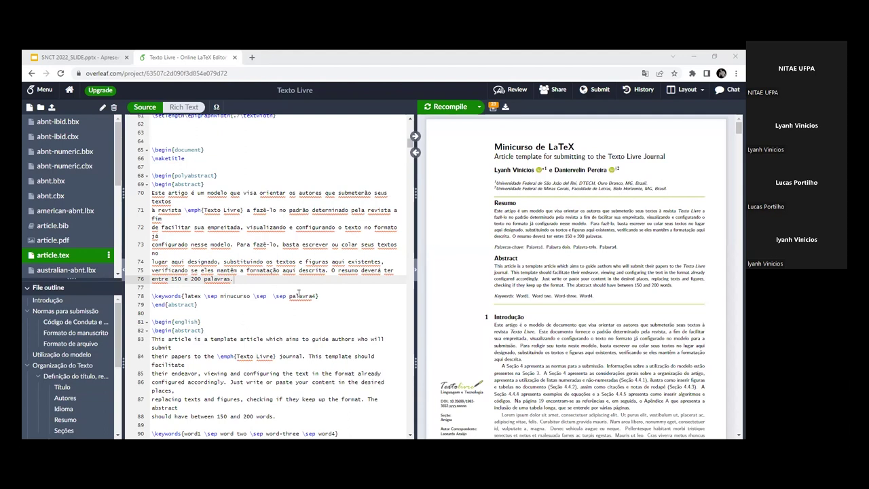
Step: Change the last keyword on line 78 from palavra4 to python and recompile
left_click(299, 293)
double_click(297, 294)
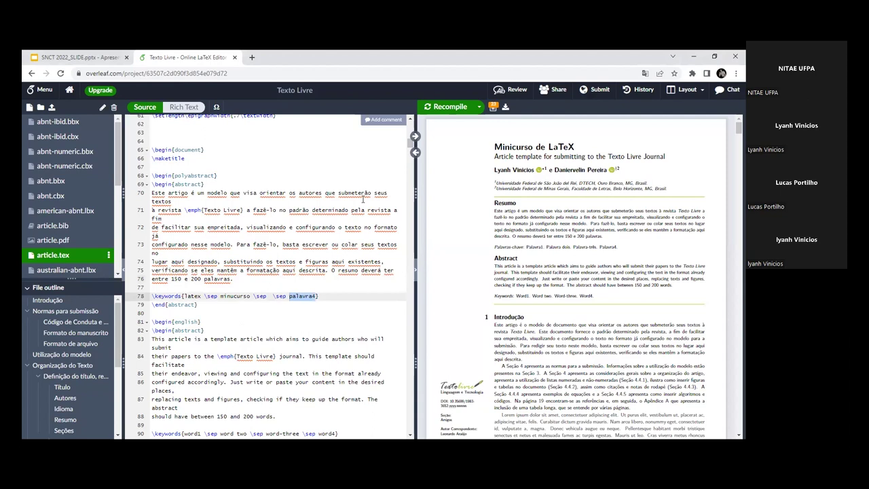
key("Up")
key("Up")
key("Up")
key("Up")
key("Up")
key("Up")
key("Up")
key("Up")
key("Up")
key("Up")
key("Up")
key("Up")
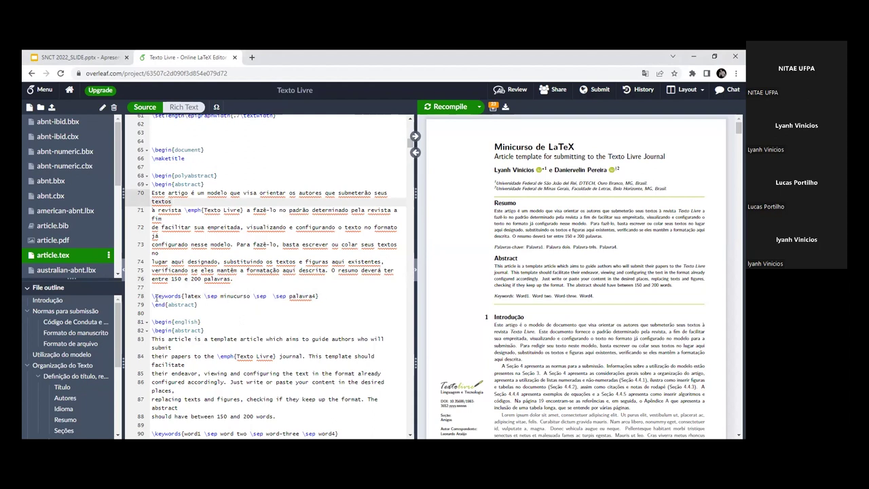
left_click_drag(184, 296, 220, 296)
left_click(220, 296)
double_click(302, 296)
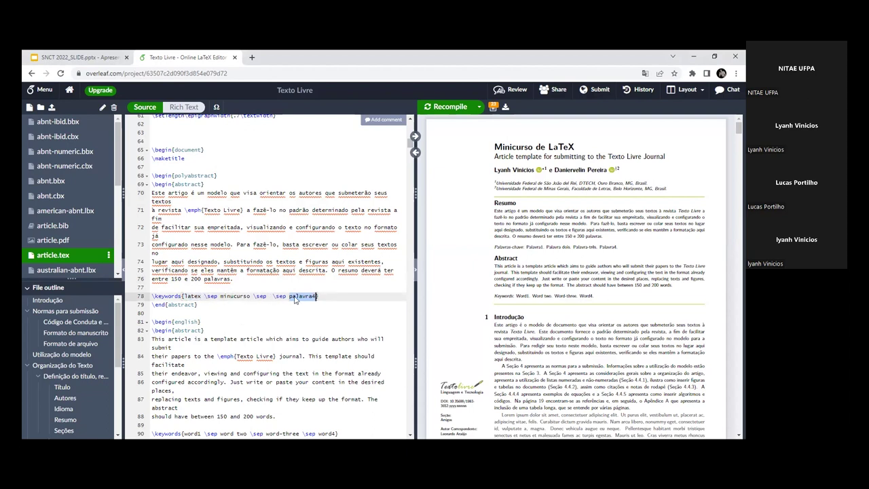
key("BackSpace")
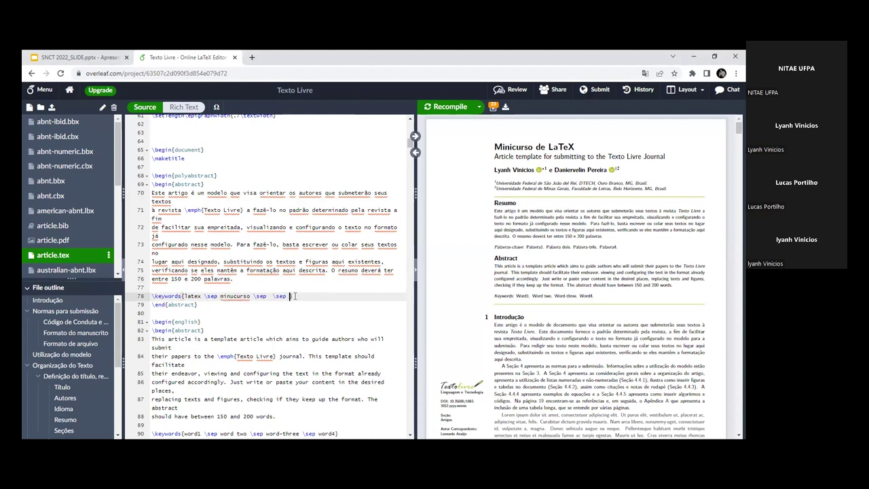
type("python")
left_click(450, 114)
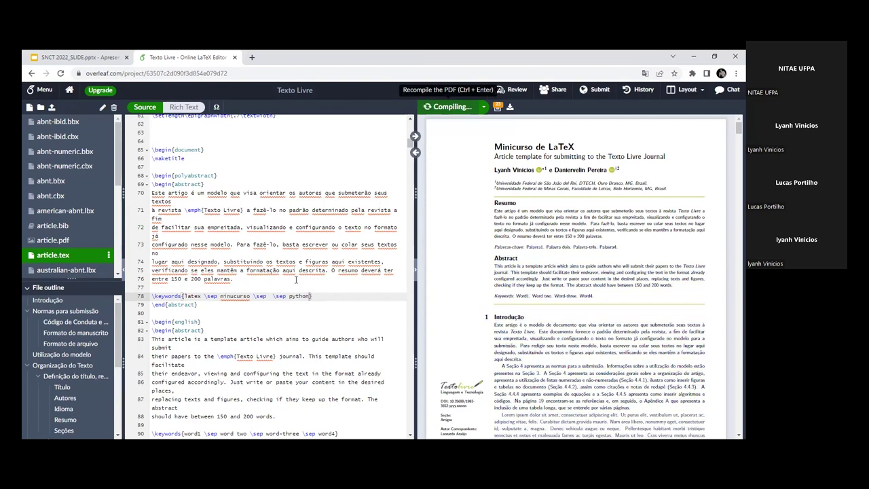
Step: Check the new keywords in the PDF preview and recompile with Ctrl+Enter
double_click(205, 297)
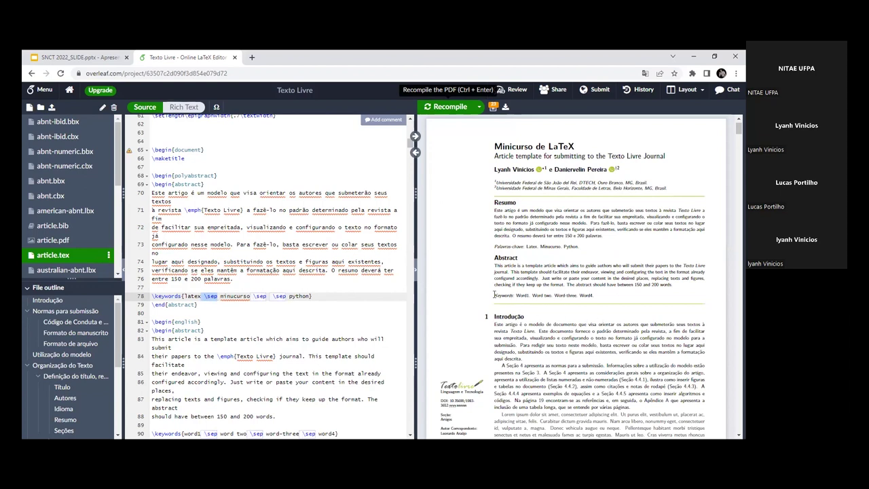
left_click(297, 279)
left_click_drag(525, 247, 580, 250)
left_click(577, 253)
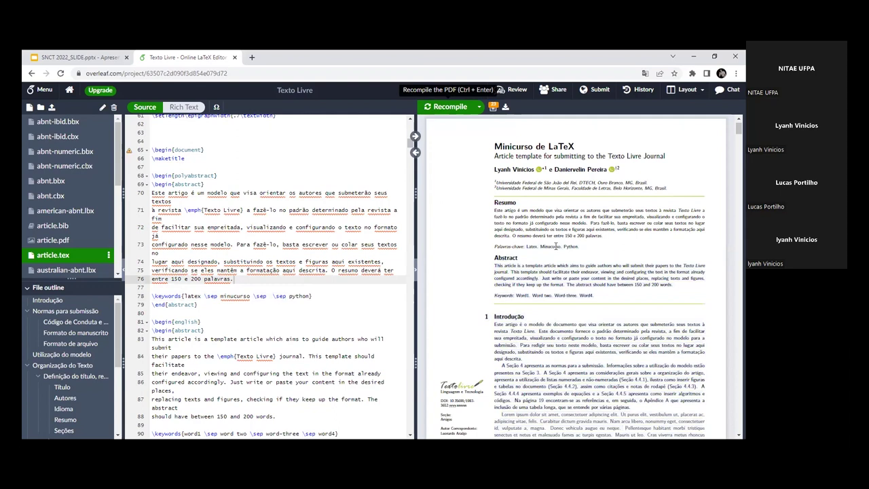
left_click(233, 297)
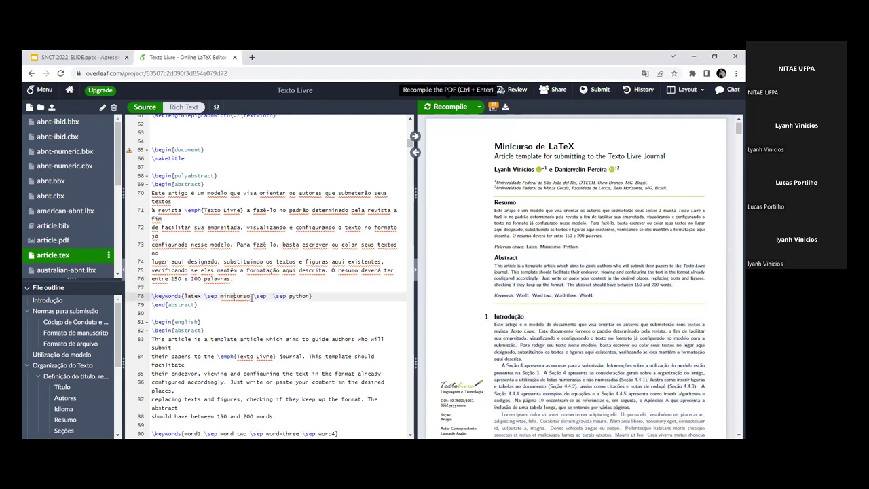
key("ctrl+Return")
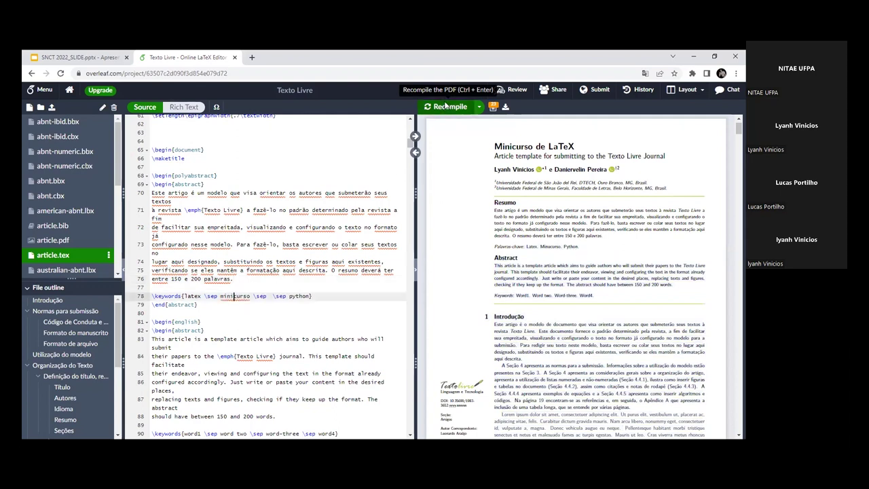
Step: Sync from the PDF to the Portuguese abstract source, then mark the keywords line and \end{abstract}
double_click(529, 244)
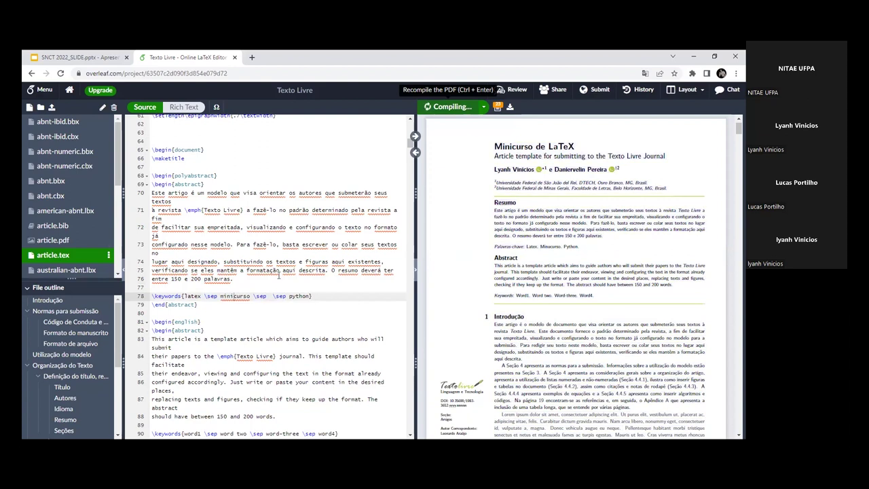
left_click_drag(234, 279, 152, 193)
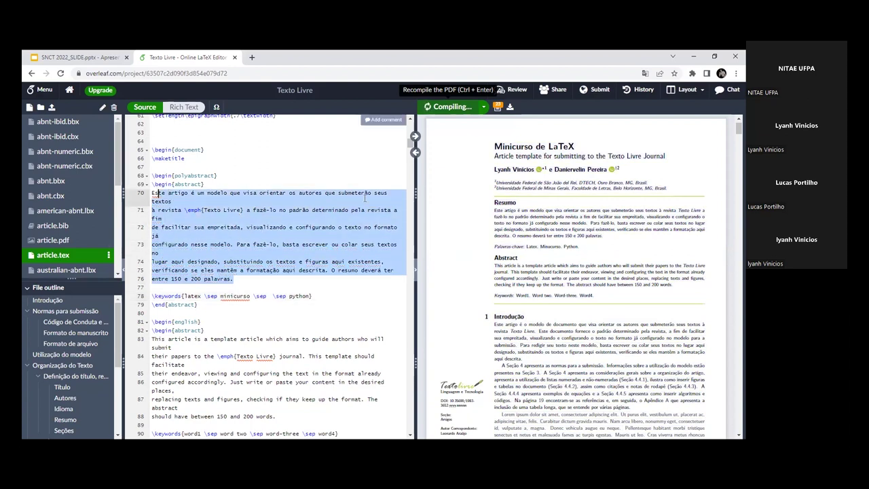
double_click(557, 221)
scroll(557, 224, "down", 2)
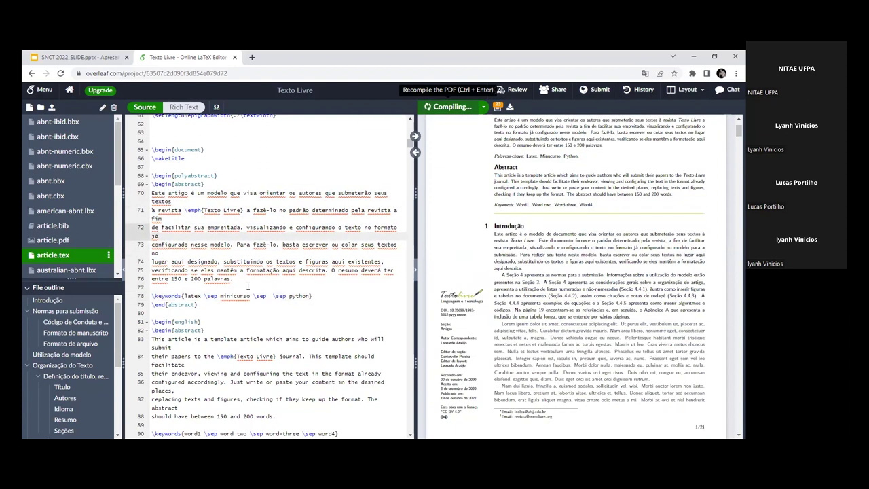
scroll(250, 285, "up", 2)
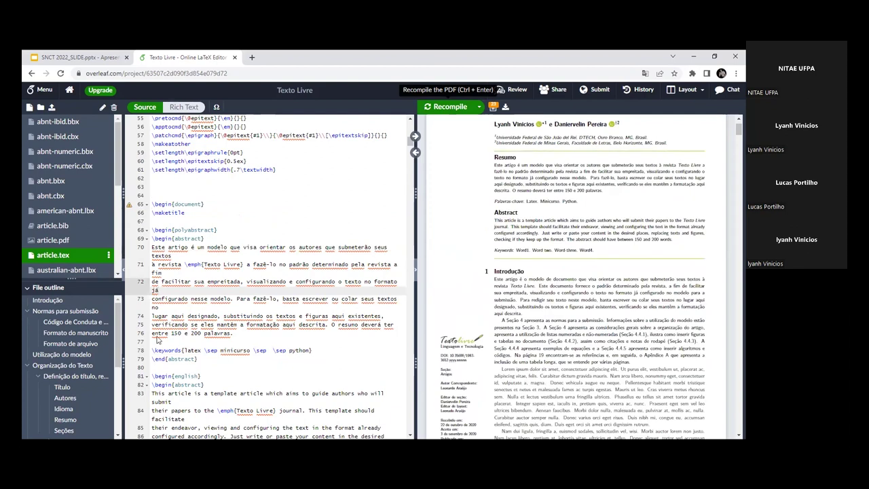
scroll(205, 361, "down", 1)
scroll(205, 362, "down", 1)
left_click(171, 296)
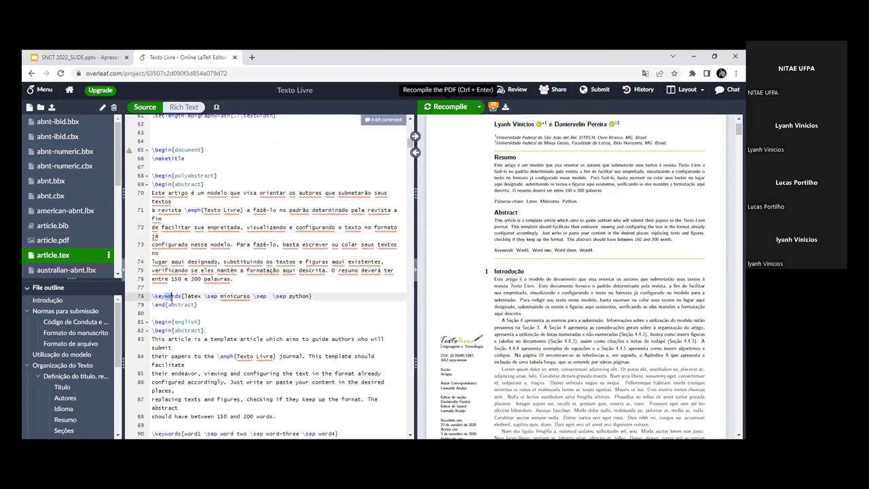
scroll(172, 272, "down", 2)
left_click_drag(197, 250, 151, 251)
scroll(174, 258, "down", 3)
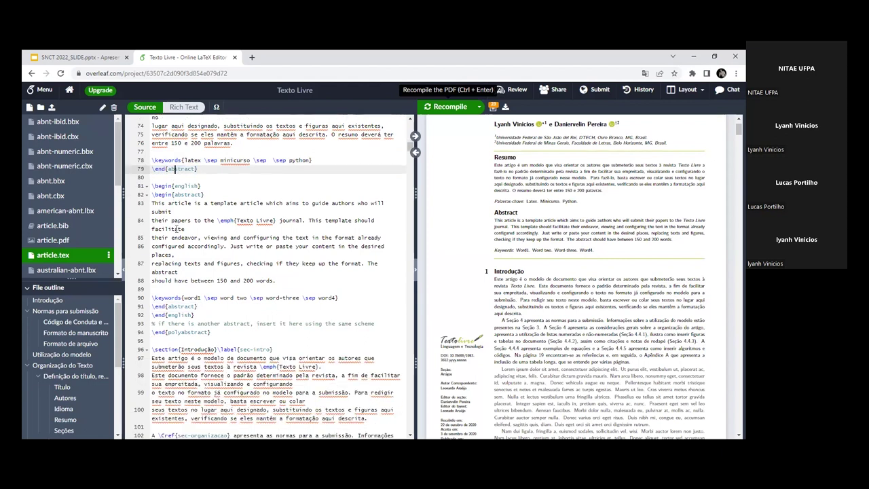
left_click_drag(200, 185, 181, 185)
left_click(175, 194)
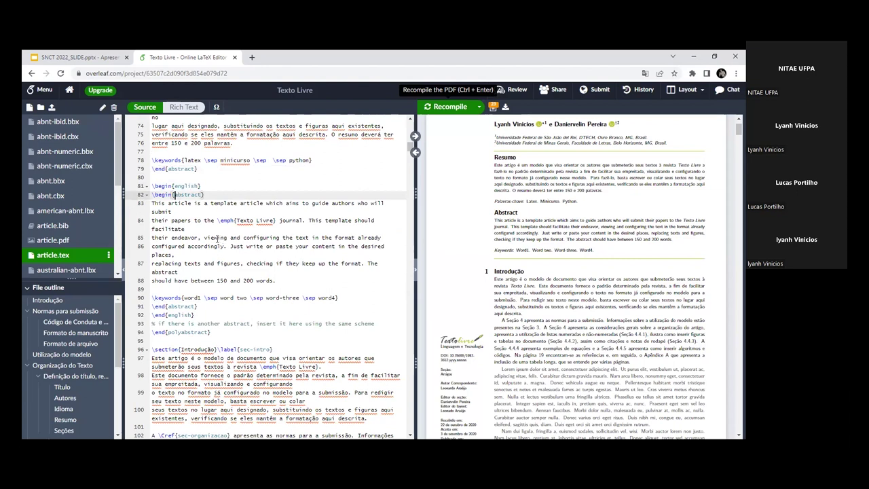
left_click_drag(152, 195, 207, 197)
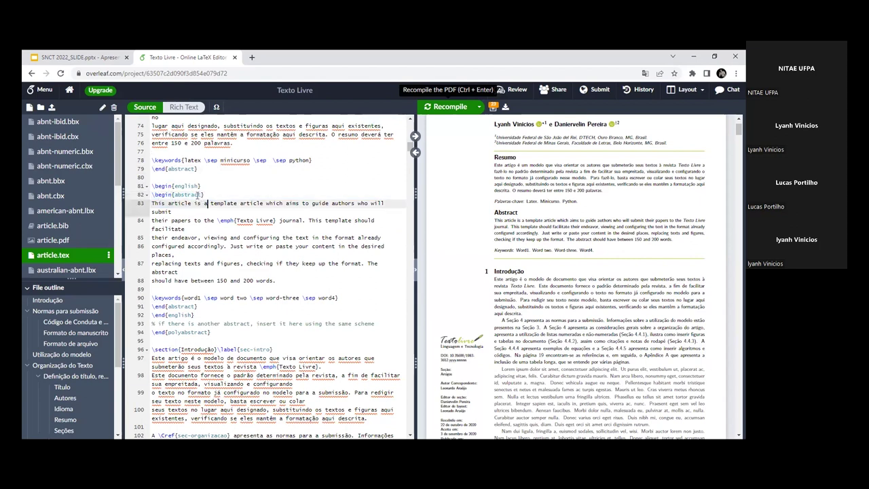
left_click(207, 196)
left_click_drag(153, 204, 227, 280)
left_click(228, 281)
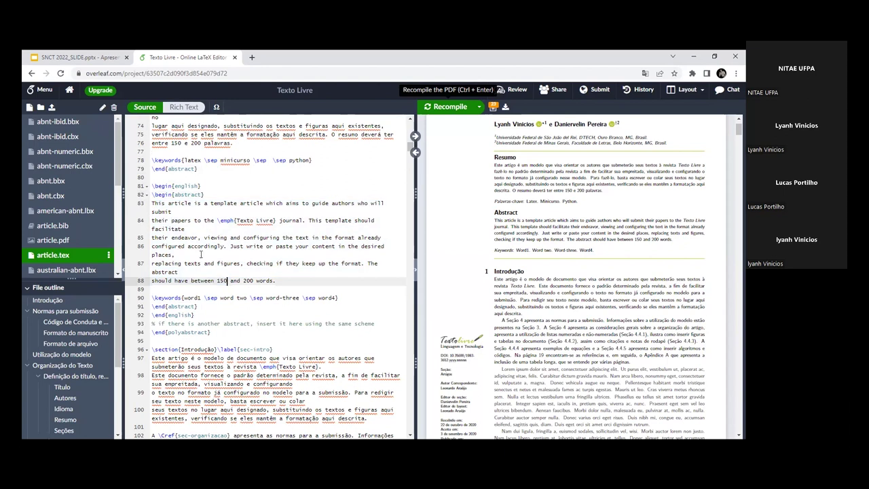
left_click_drag(202, 187, 205, 195)
left_click(154, 187)
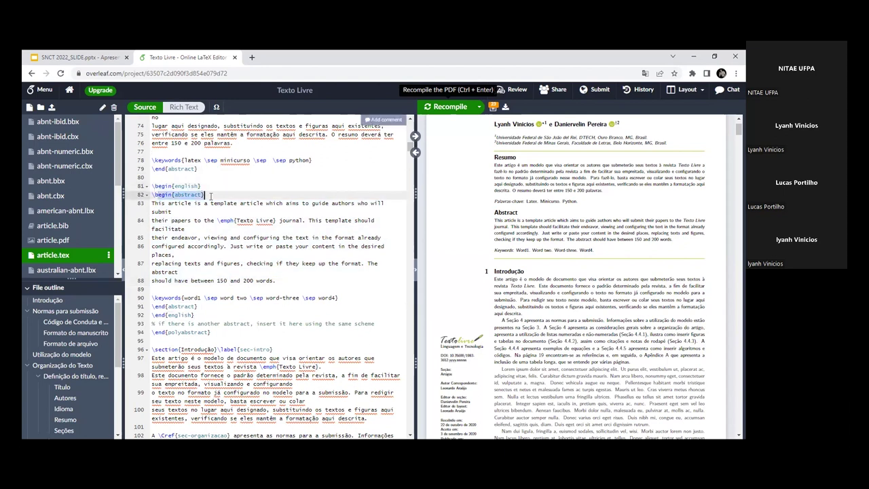
left_click(210, 196)
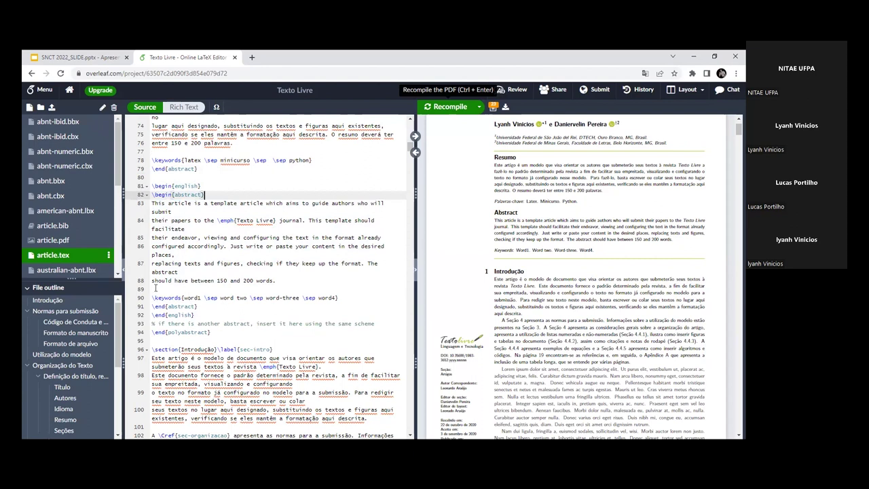
left_click_drag(153, 186, 206, 195)
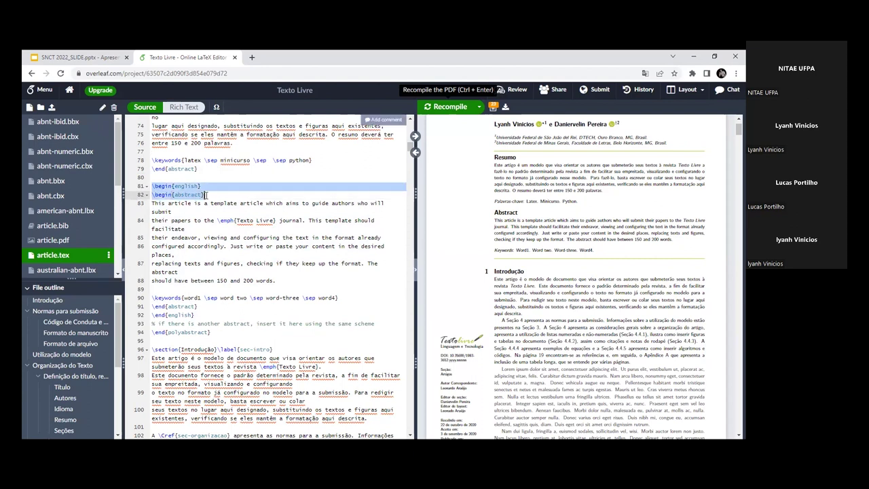
left_click(197, 314)
left_click_drag(151, 306, 196, 315)
left_click(197, 315)
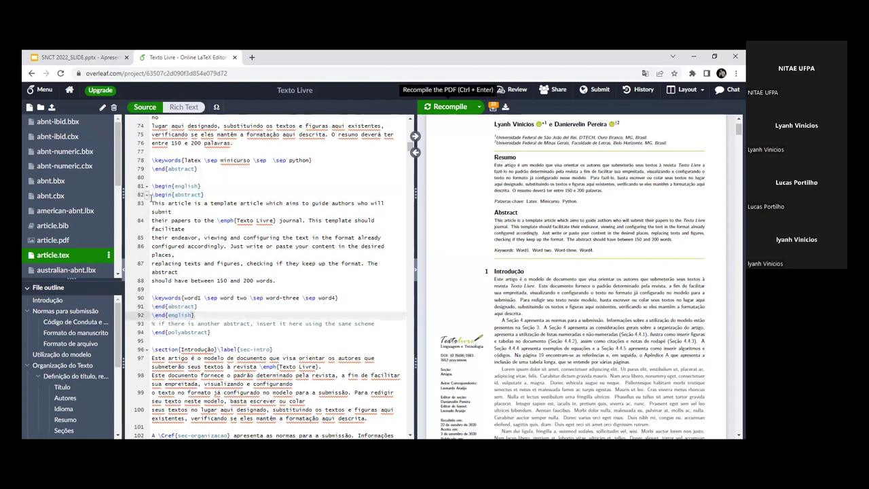
left_click_drag(151, 202, 283, 274)
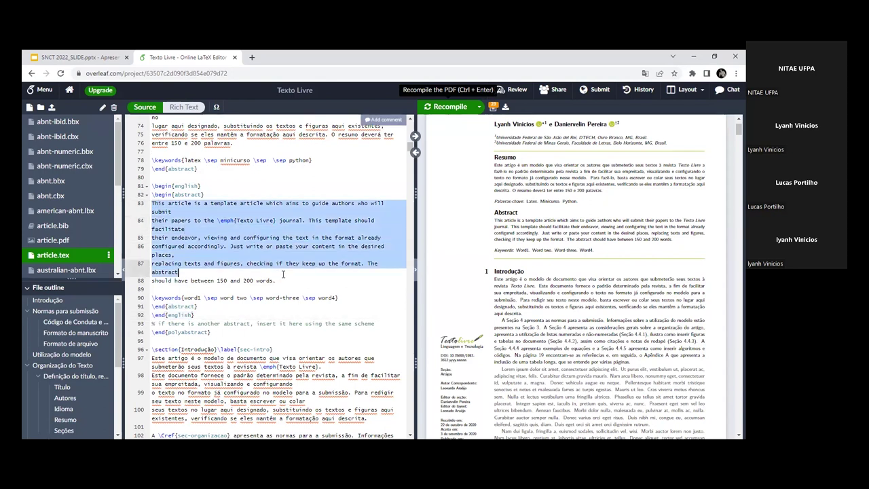
left_click(280, 278)
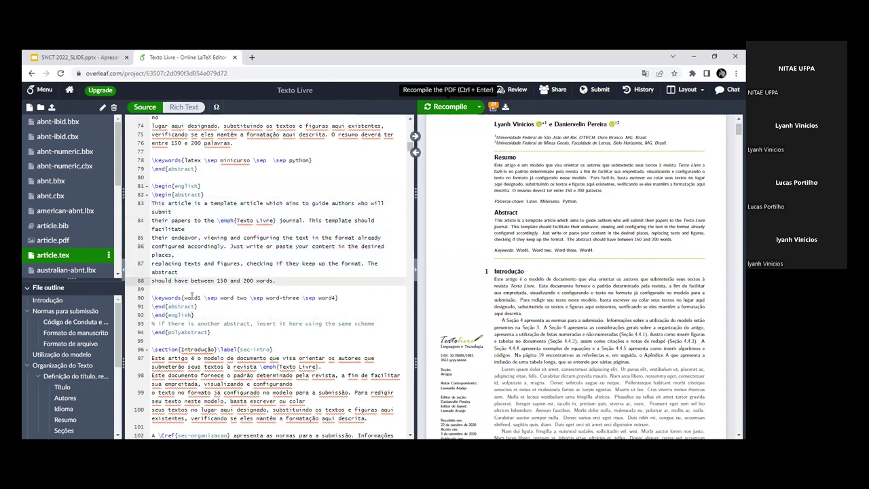
left_click_drag(152, 298, 339, 298)
left_click_drag(317, 160, 174, 163)
left_click(172, 211)
scroll(322, 272, "down", 1)
scroll(323, 272, "down", 1)
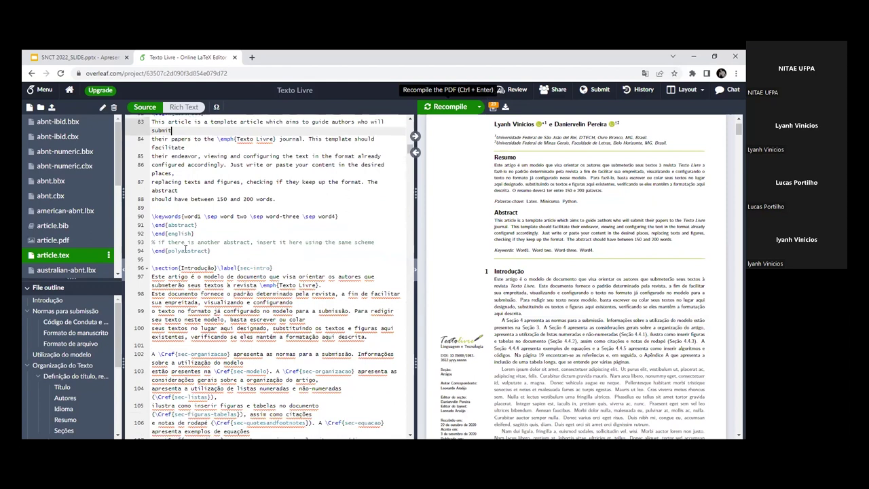
scroll(249, 269, "down", 1)
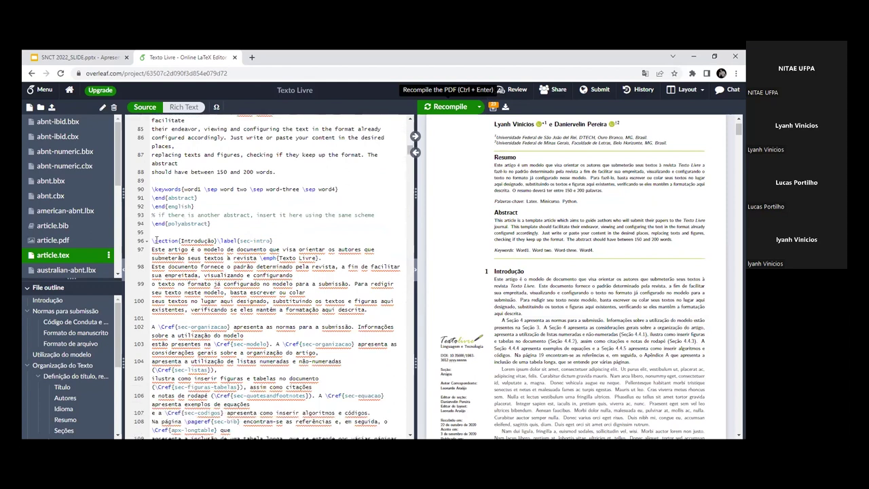
scroll(550, 248, "down", 2)
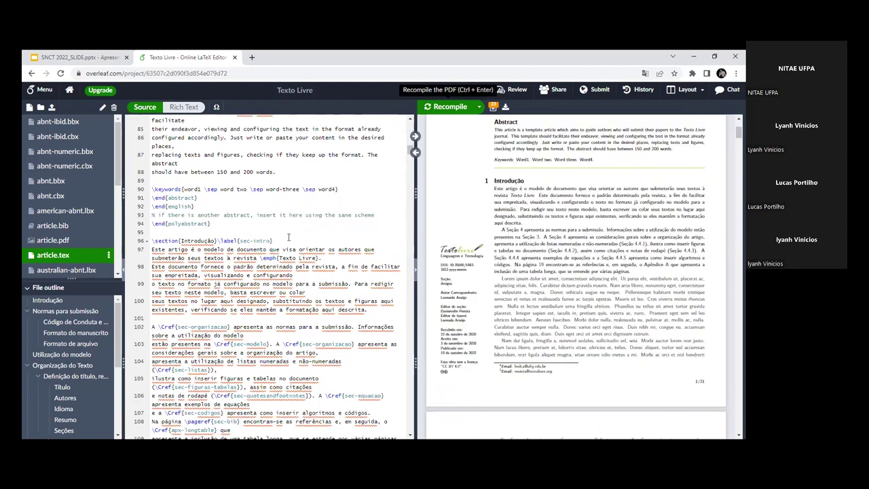
left_click_drag(149, 240, 218, 240)
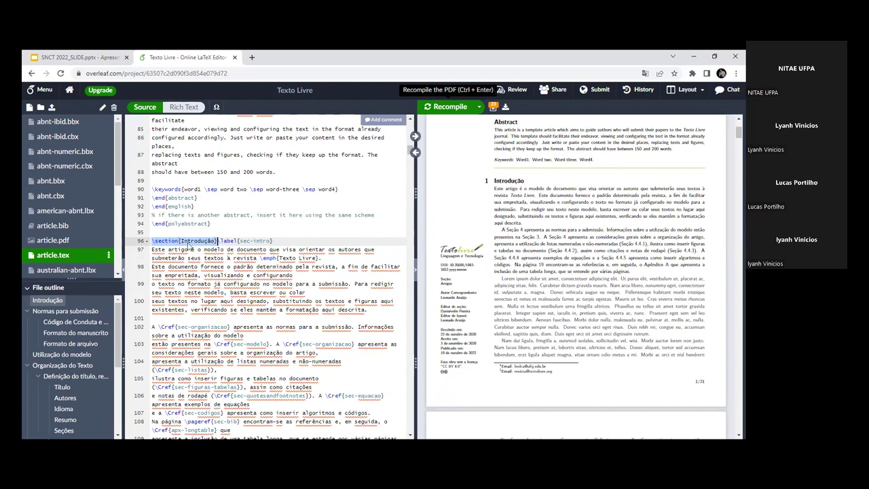
left_click(220, 240)
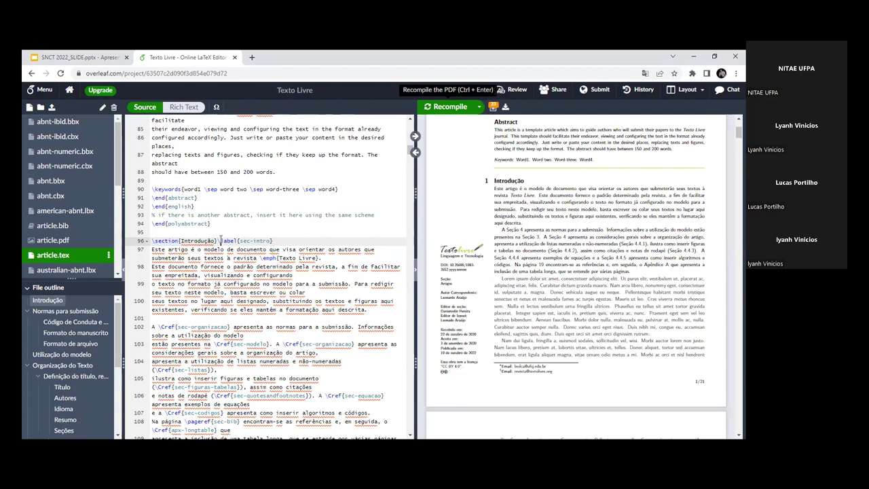
left_click_drag(220, 241, 238, 241)
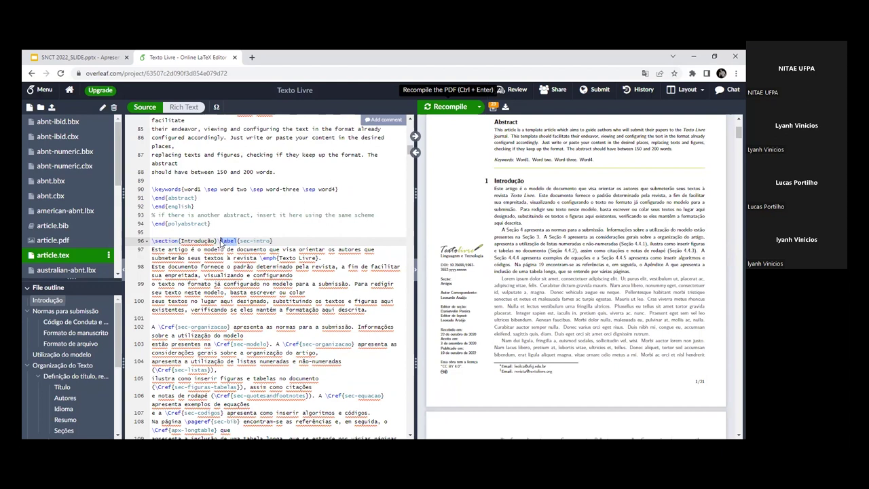
double_click(262, 240)
left_click_drag(165, 240, 237, 285)
left_click(238, 284)
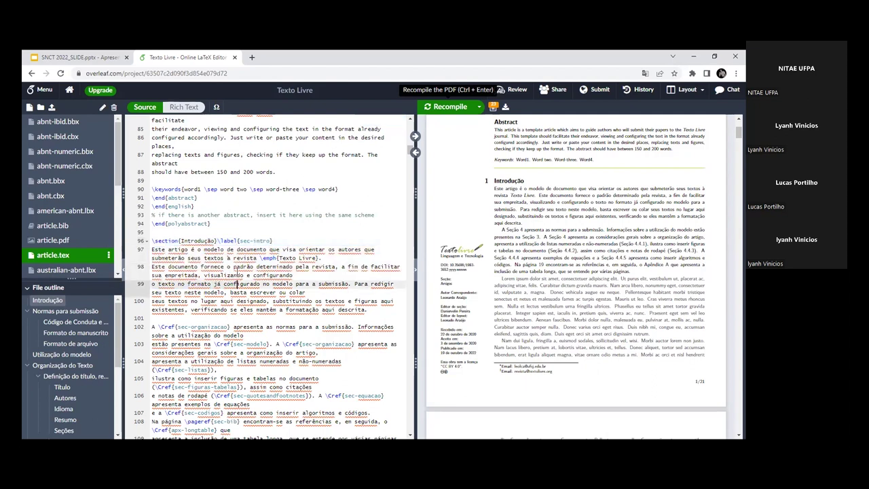
double_click(255, 240)
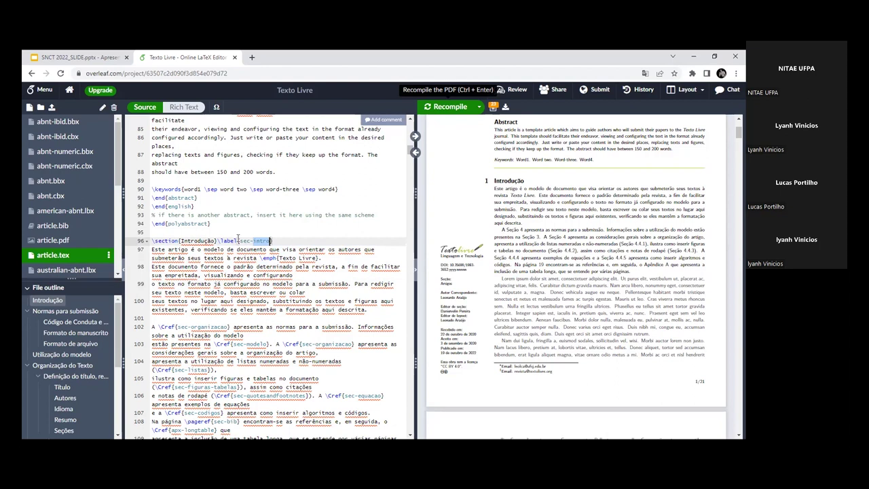
left_click(239, 240)
scroll(286, 292, "down", 4)
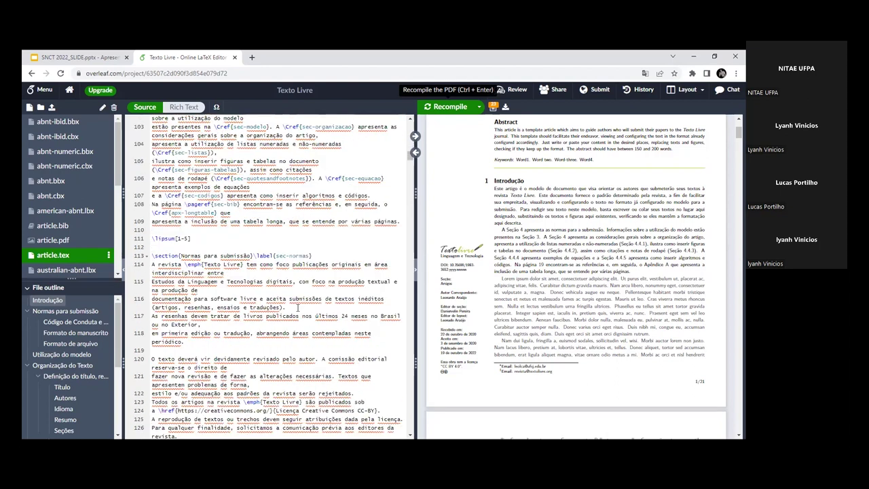
scroll(297, 308, "down", 6)
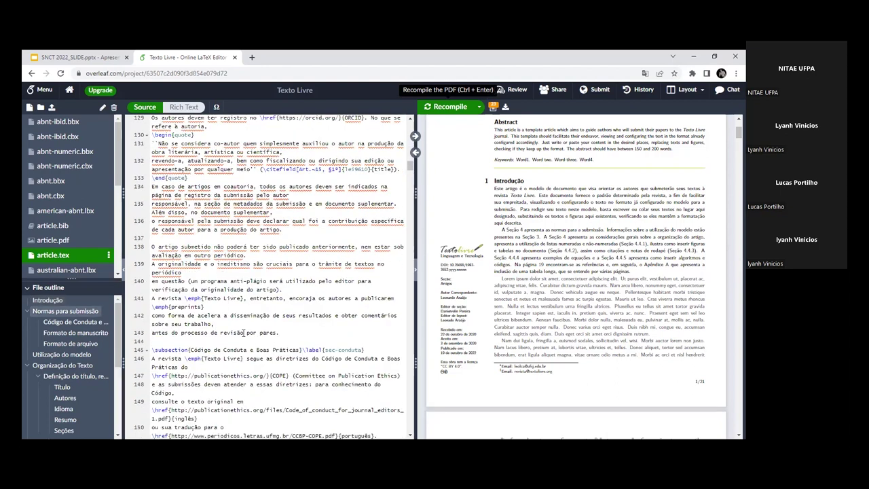
Step: Insert a \cite command before 'revisão por pares' on line 143 and pick out the sec-intro label name
left_click(219, 332)
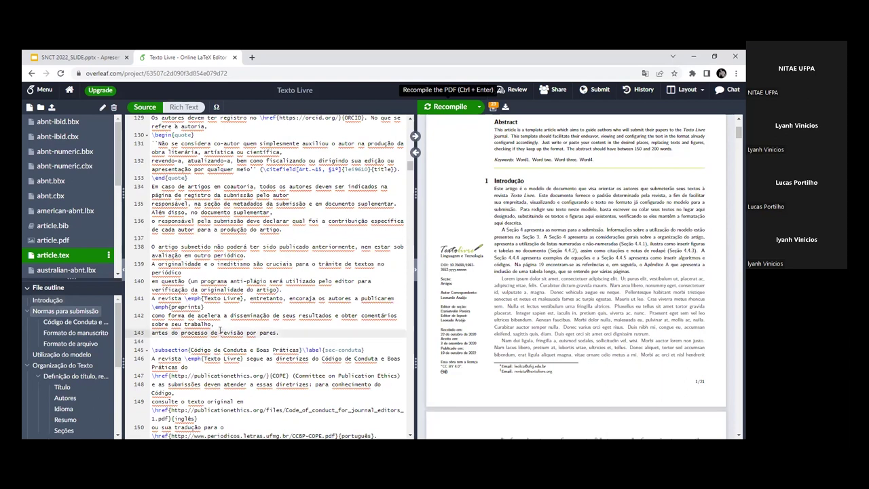
type("\\cite")
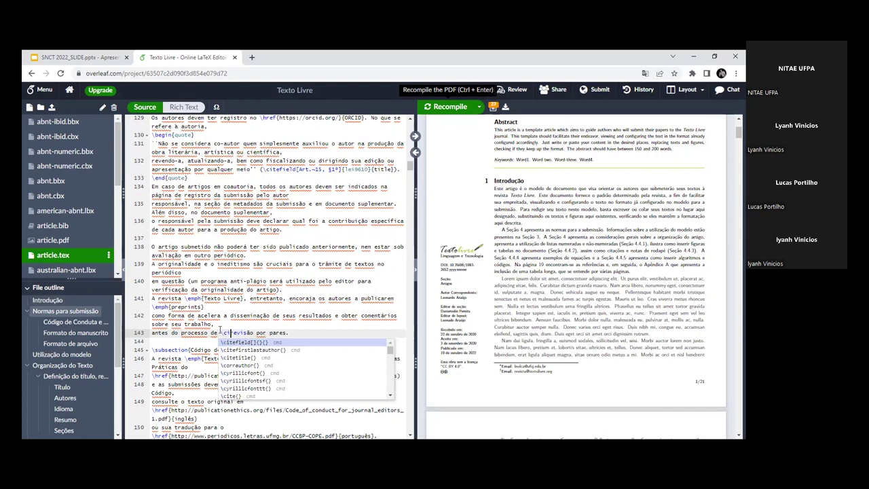
key("Return")
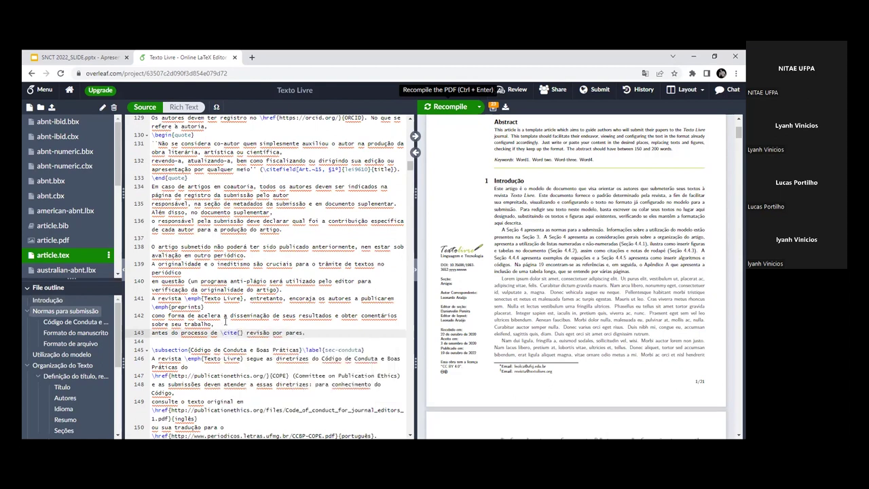
scroll(224, 321, "up", 10)
scroll(281, 270, "up", 1)
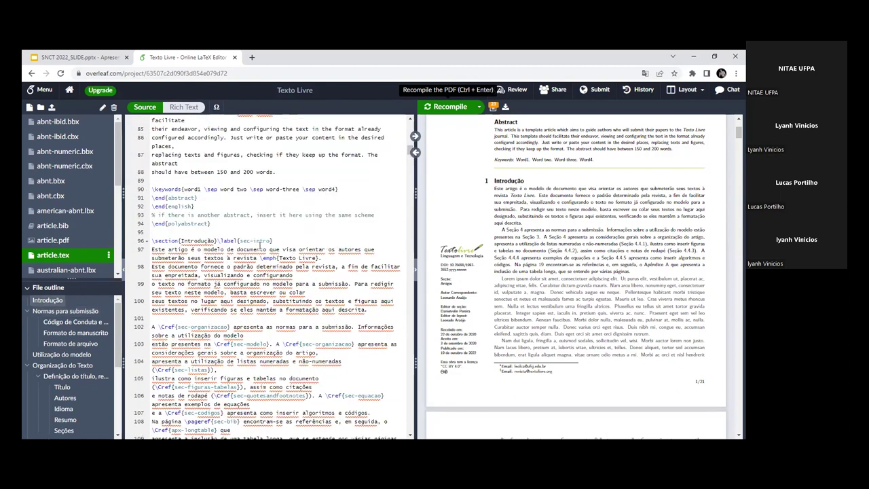
double_click(262, 241)
left_click_drag(239, 241, 271, 241)
Step: Fill the citation braces with sec-intro and recompile the PDF
scroll(279, 261, "down", 10)
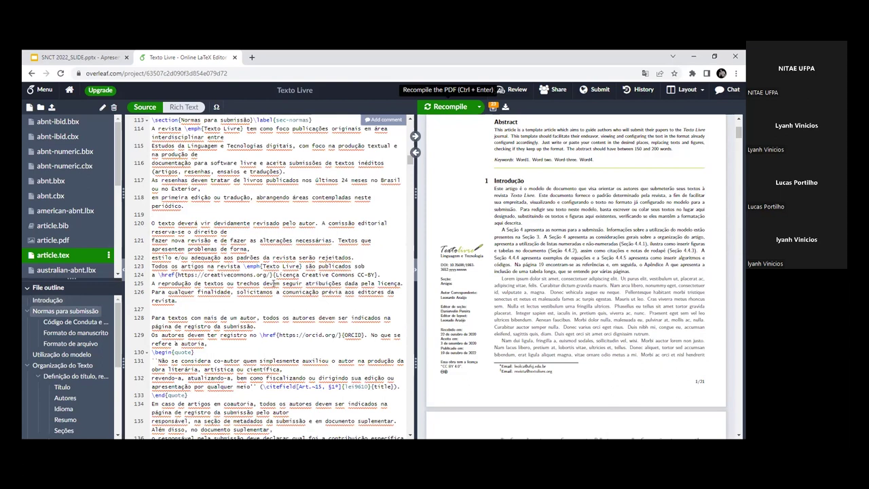
scroll(275, 281, "up", 3)
scroll(296, 310, "down", 3)
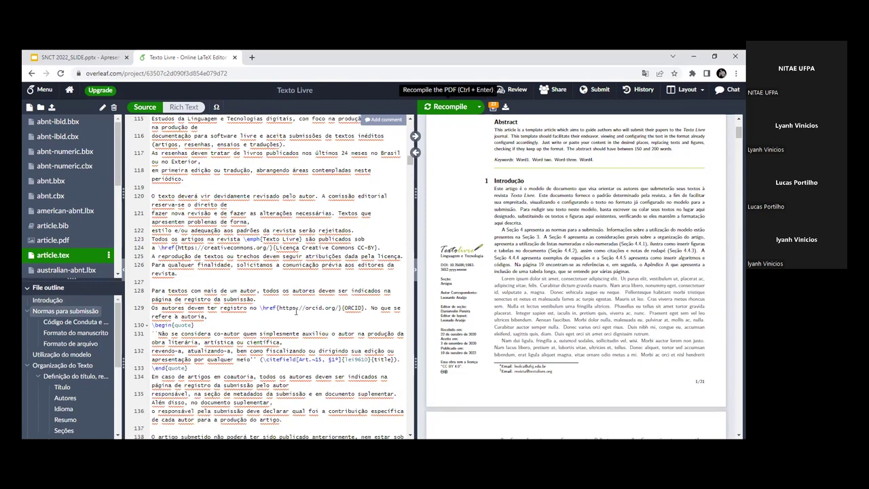
scroll(301, 319, "down", 5)
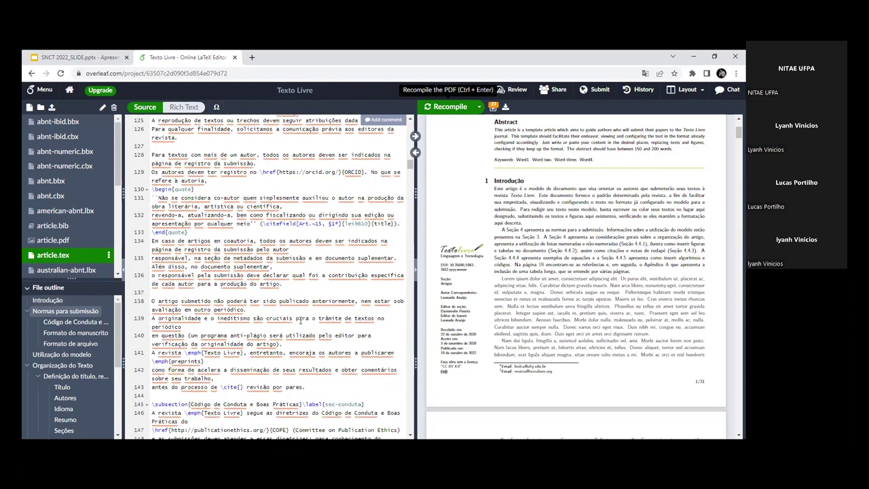
left_click(242, 332)
type("sec-intro")
left_click(448, 107)
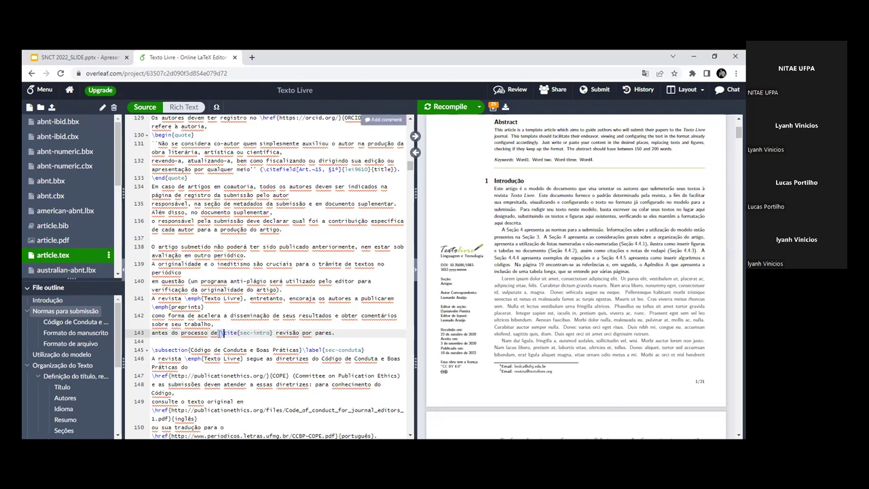
left_click(415, 138)
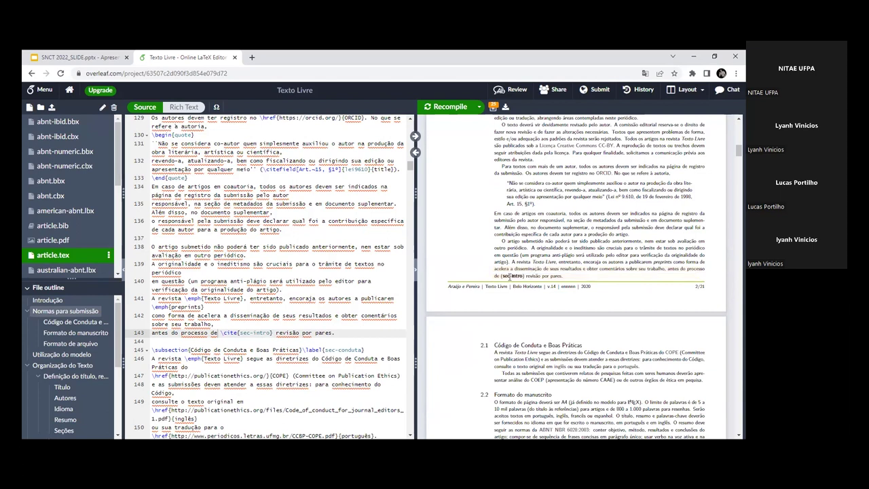
left_click_drag(500, 276, 523, 275)
scroll(326, 305, "up", 15)
left_click(184, 258)
left_click(220, 241)
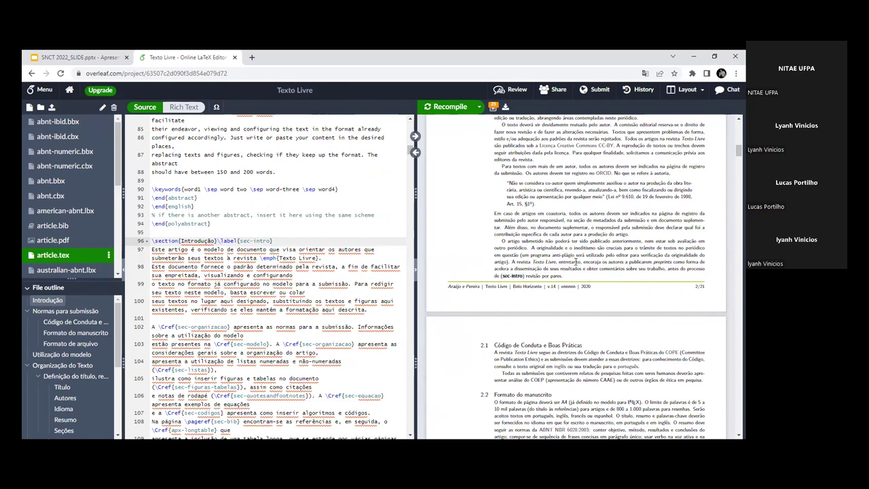
scroll(576, 261, "up", 8)
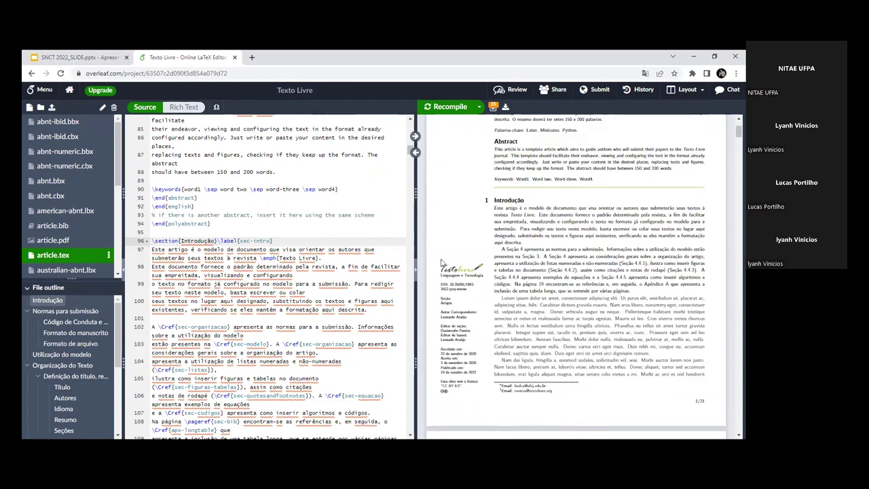
left_click(152, 250)
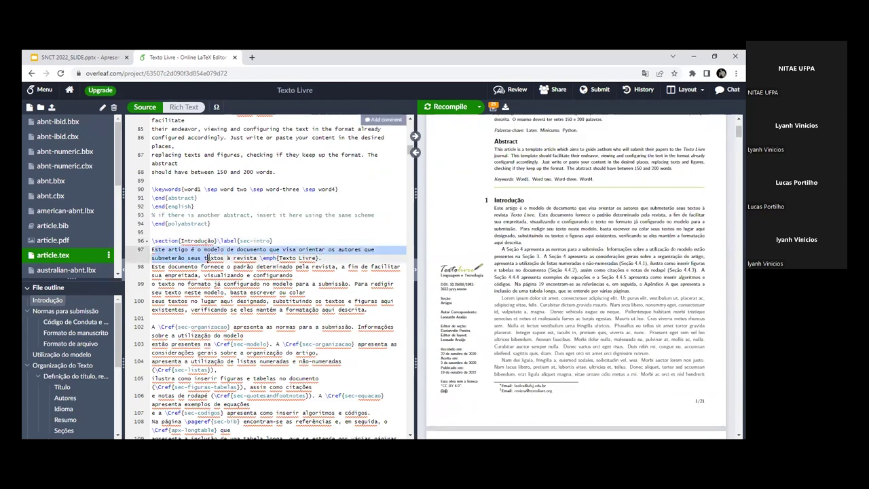
left_click_drag(152, 250, 370, 310)
left_click_drag(496, 214, 508, 235)
double_click(508, 234)
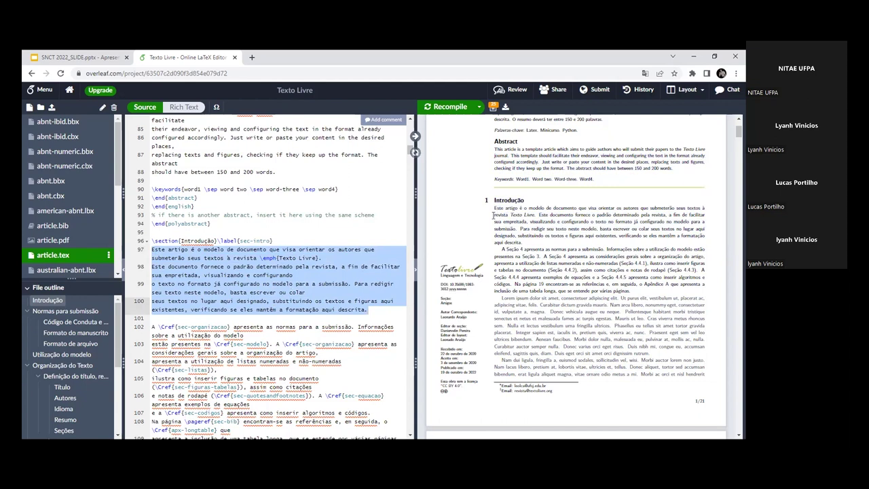
left_click_drag(152, 259, 231, 363)
left_click(215, 276)
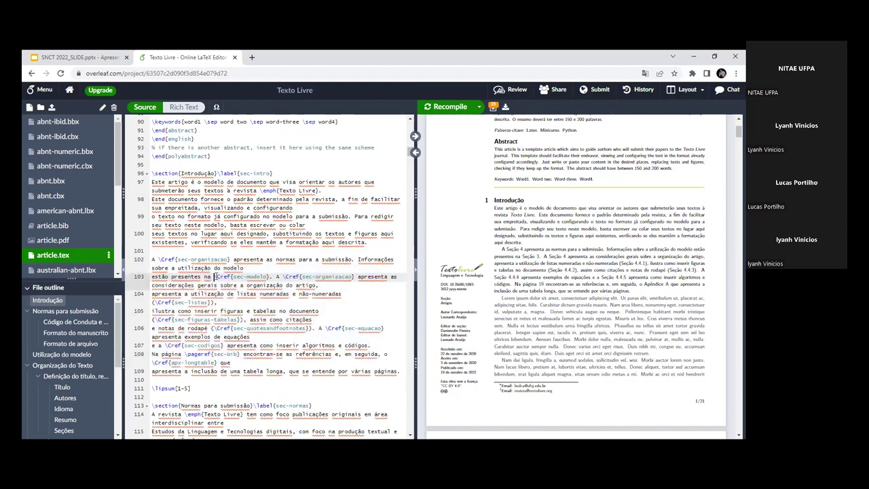
left_click_drag(217, 276, 351, 279)
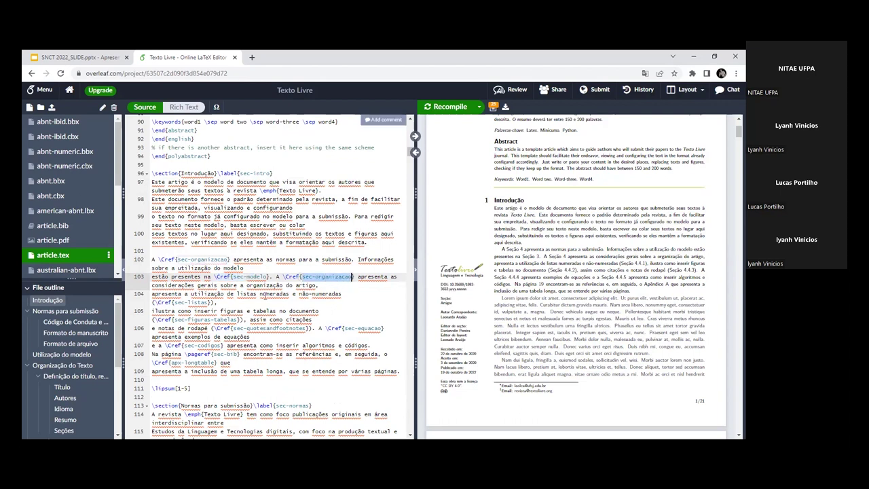
left_click(180, 259)
left_click_drag(179, 259, 228, 260)
scroll(216, 268, "down", 1)
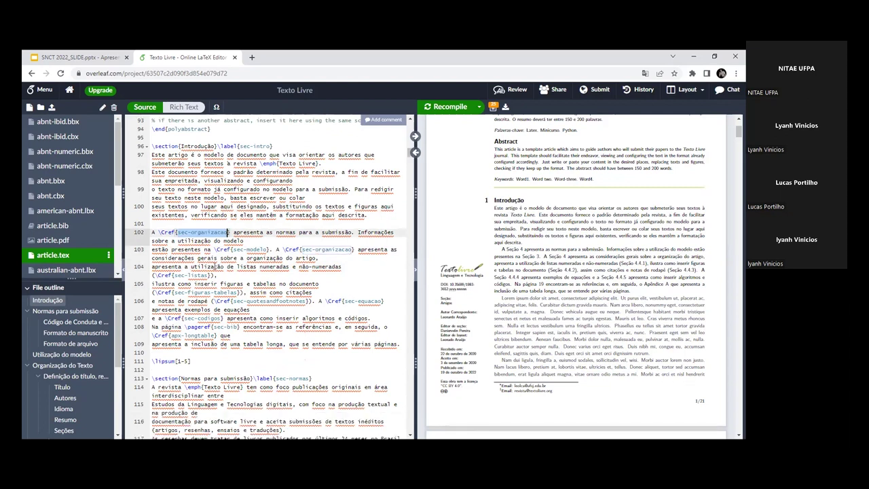
left_click(215, 266)
scroll(214, 267, "down", 5)
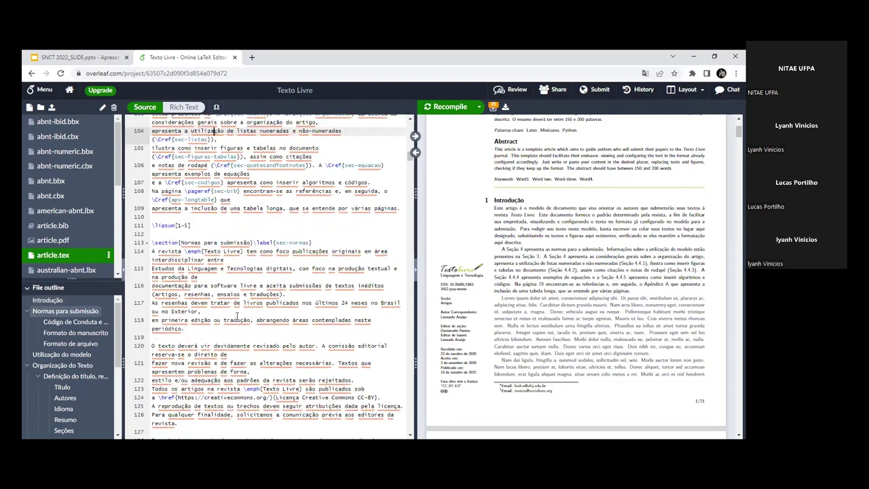
scroll(213, 266, "up", 5)
scroll(214, 266, "up", 1)
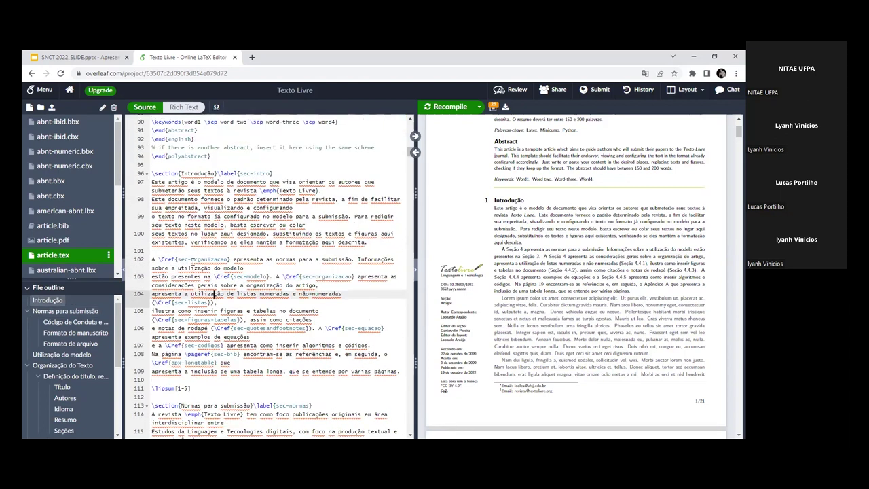
double_click(203, 259)
left_click(162, 260)
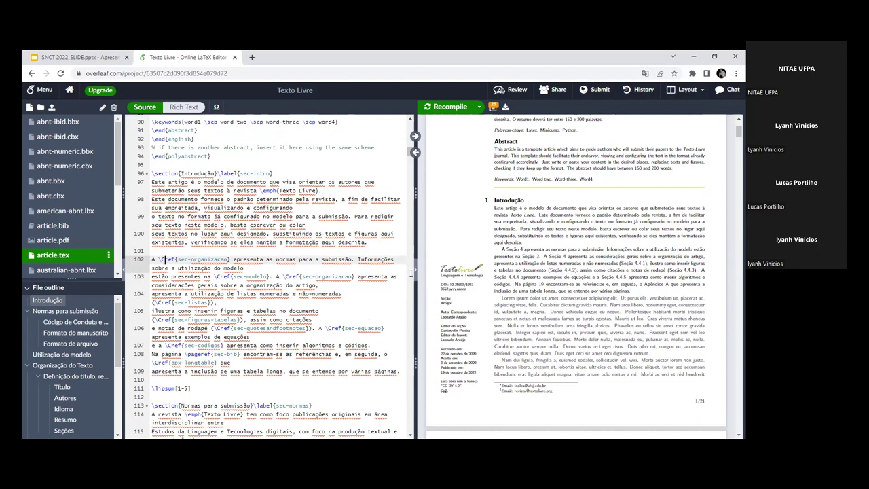
left_click_drag(505, 249, 522, 250)
left_click(522, 249)
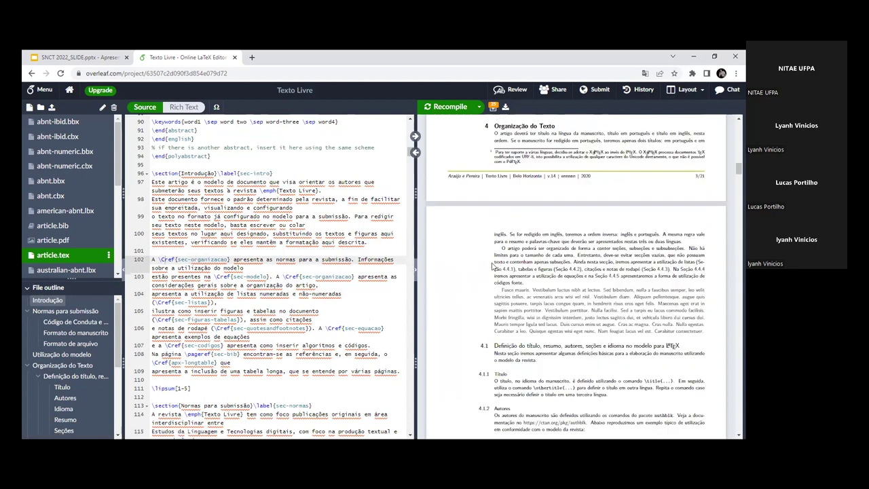
left_click_drag(177, 259, 229, 260)
left_click(208, 260)
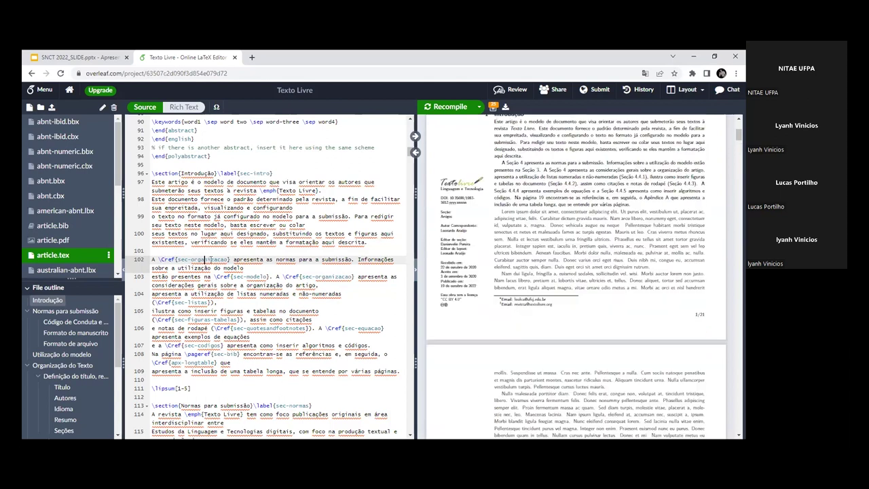
left_click_drag(215, 277, 302, 296)
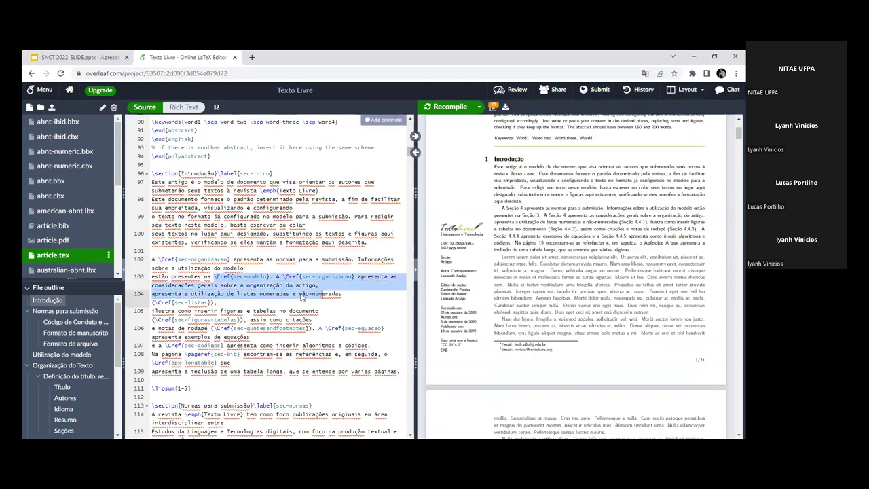
left_click(229, 292)
left_click(239, 285)
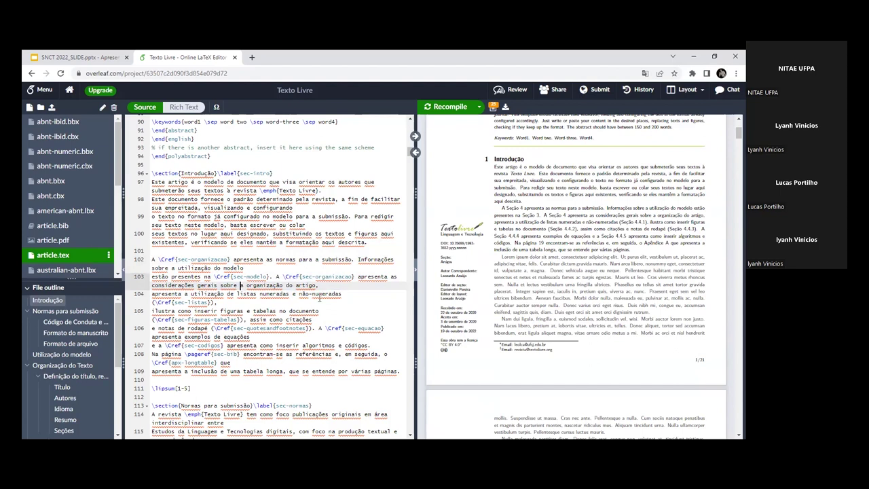
left_click(370, 248)
left_click(369, 242)
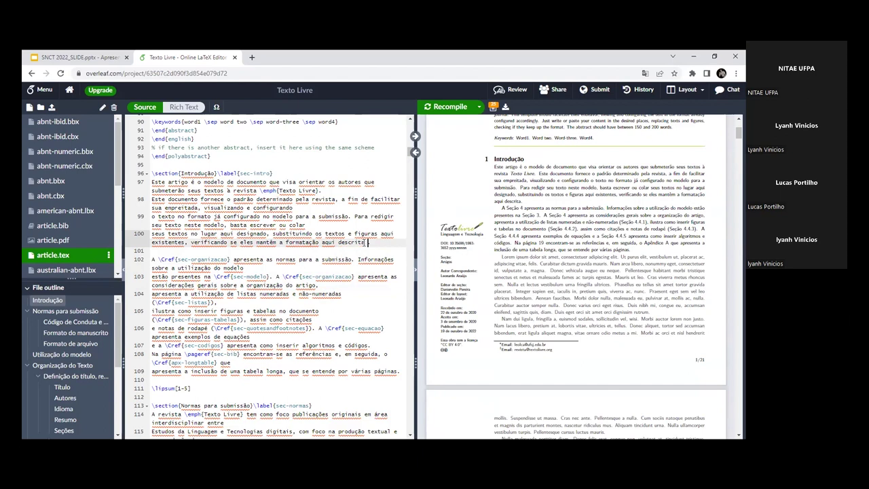
type("\\cite")
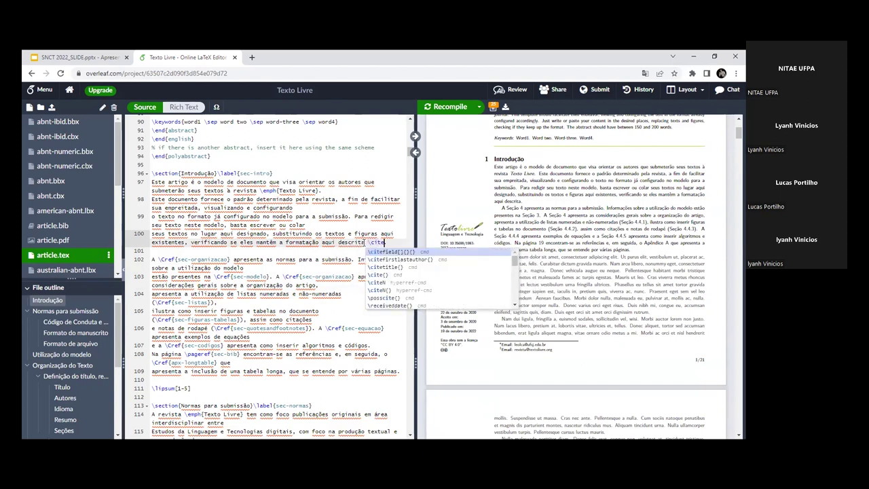
type("{")
key("BackSpace")
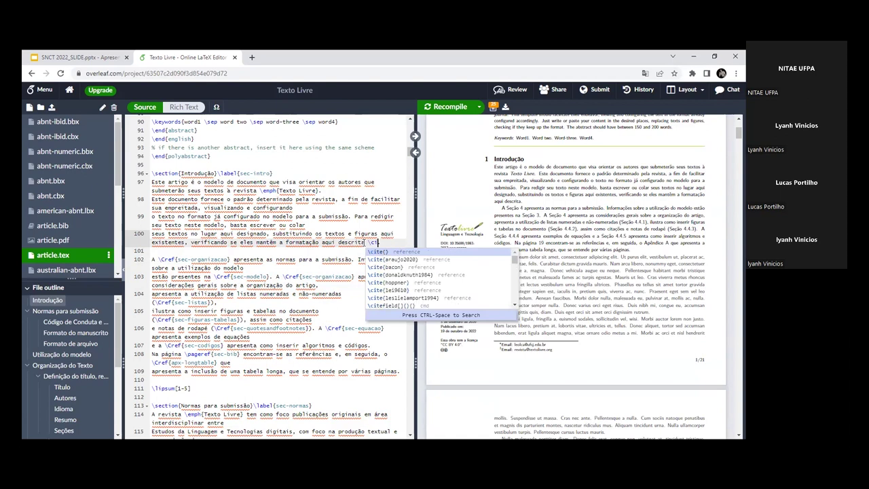
key("BackSpace")
key("BackSpace")
key("BackSpace")
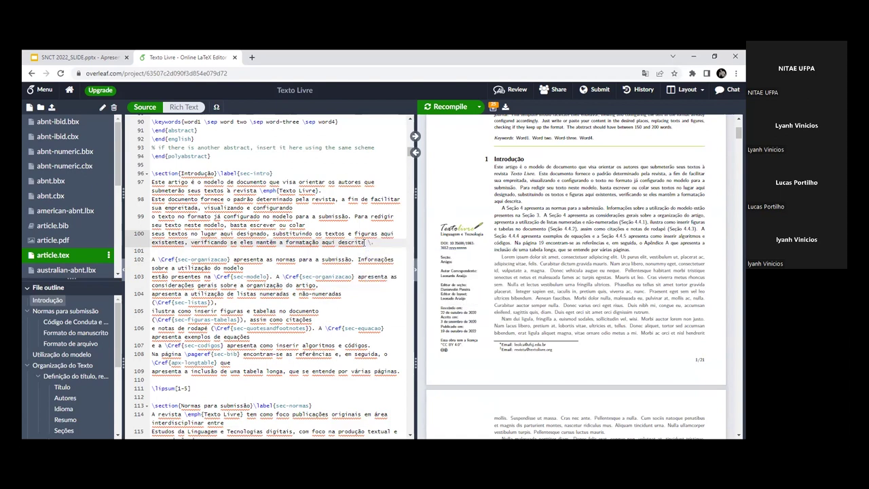
type("\\cite")
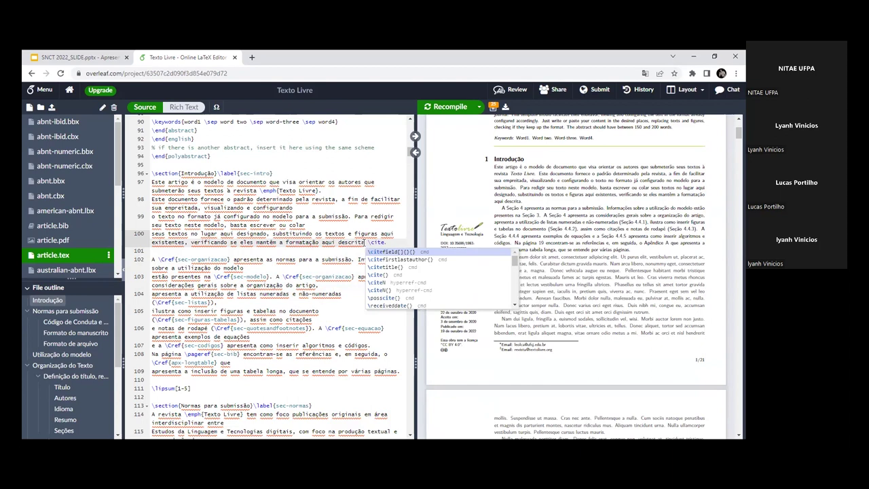
type("{} \\c")
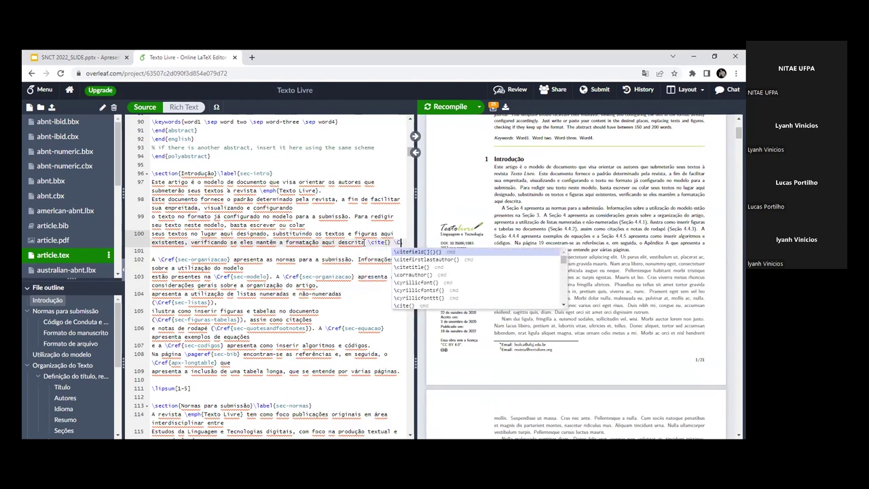
key("Return")
type("\\Cref")
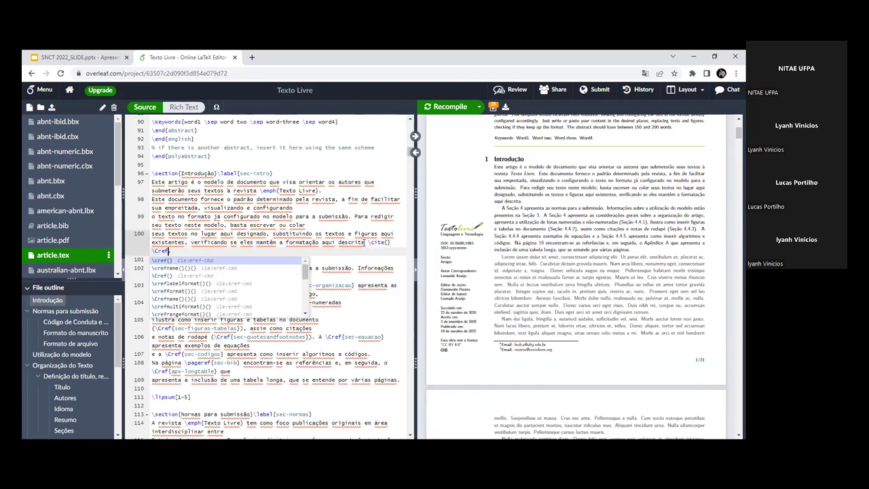
type(" \\ref")
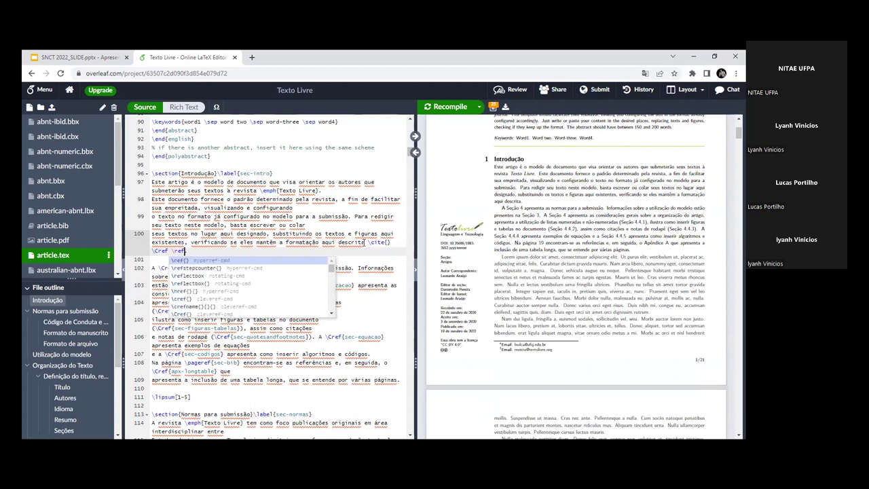
key("BackSpace")
key("BackSpace")
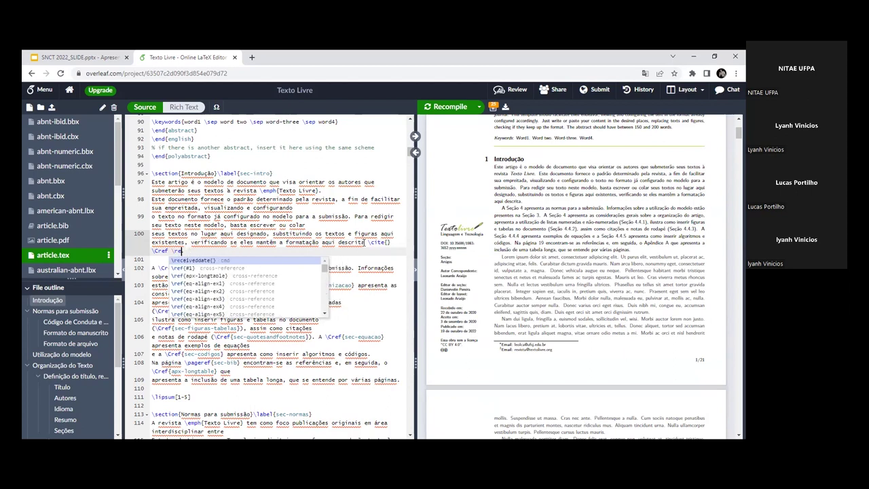
key("BackSpace")
key("BackSpace")
key("BackSpace")
key("BackSpace")
key("BackSpace")
key("BackSpace")
key("BackSpace")
key("BackSpace")
key("BackSpace")
key("BackSpace")
key("BackSpace")
key("BackSpace")
key("BackSpace")
key("BackSpace")
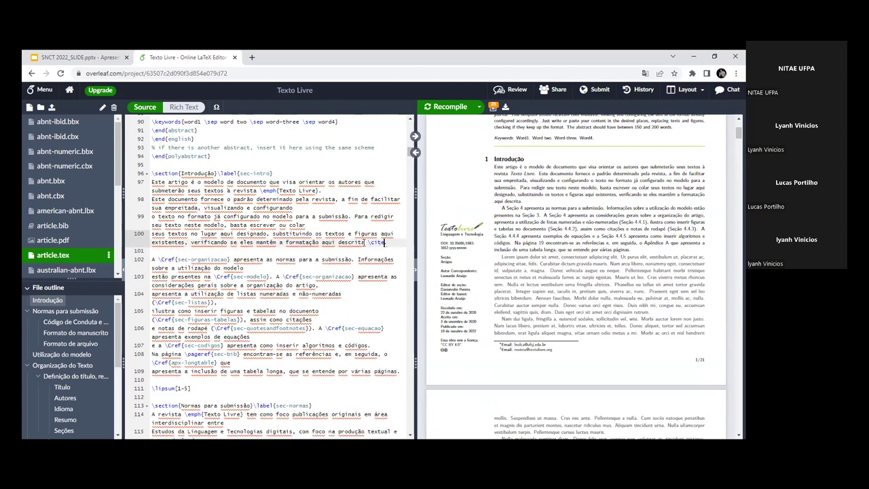
key("BackSpace")
key("BackSpace")
scroll(247, 256, "down", 5)
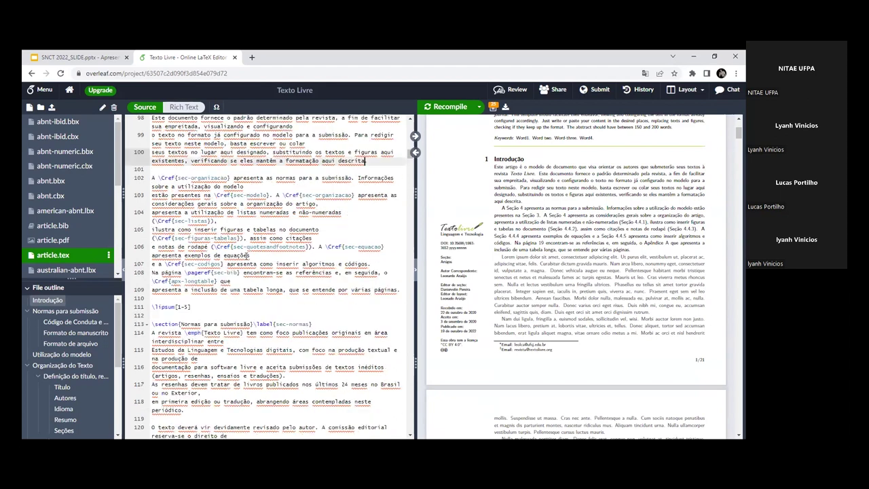
scroll(246, 256, "down", 5)
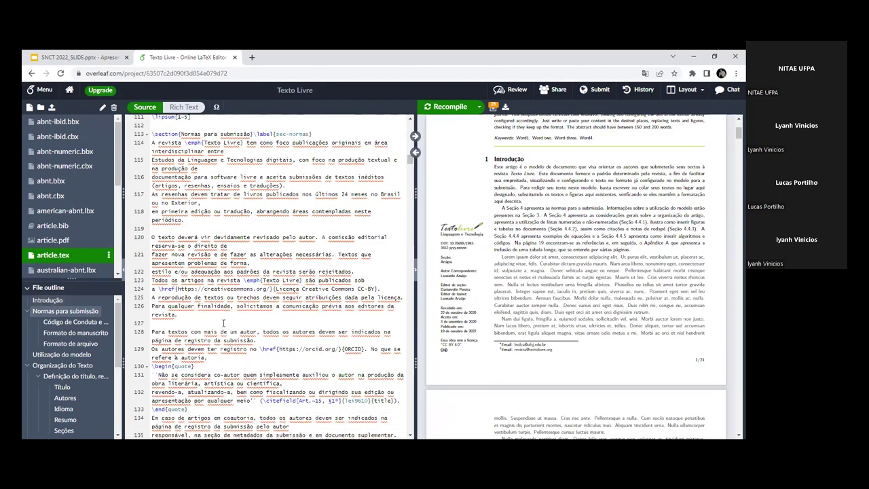
scroll(234, 332, "down", 5)
Step: Change \cite{sec-intro} on line 143 to \Cref{sec-intro} and recompile the PDF
left_click(237, 347)
key("BackSpace")
key("BackSpace")
key("BackSpace")
key("BackSpace")
type("Cref")
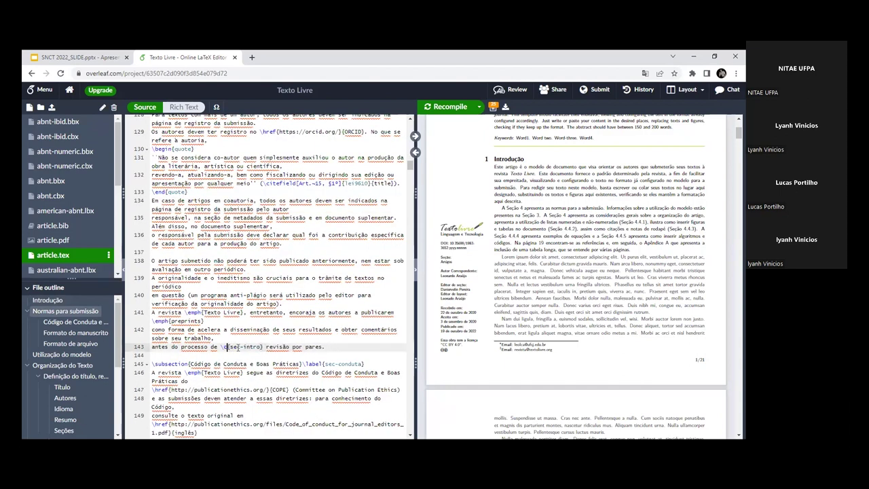
left_click(366, 204)
left_click(450, 106)
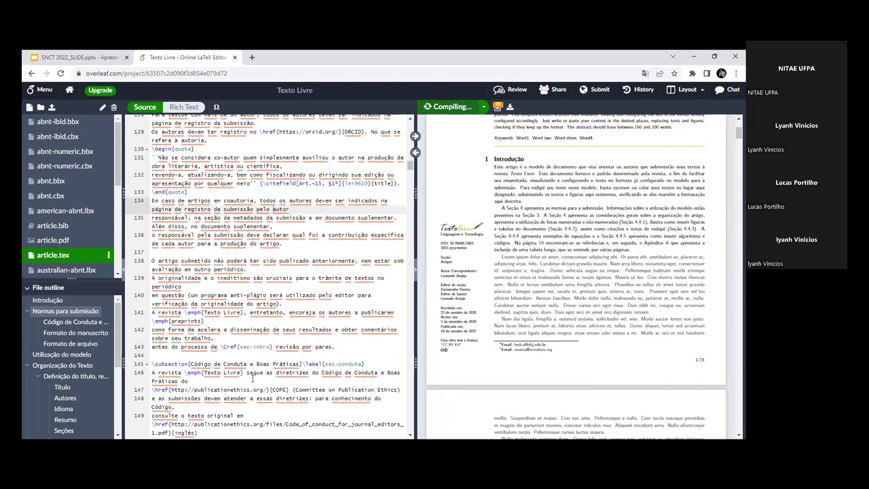
left_click(213, 347)
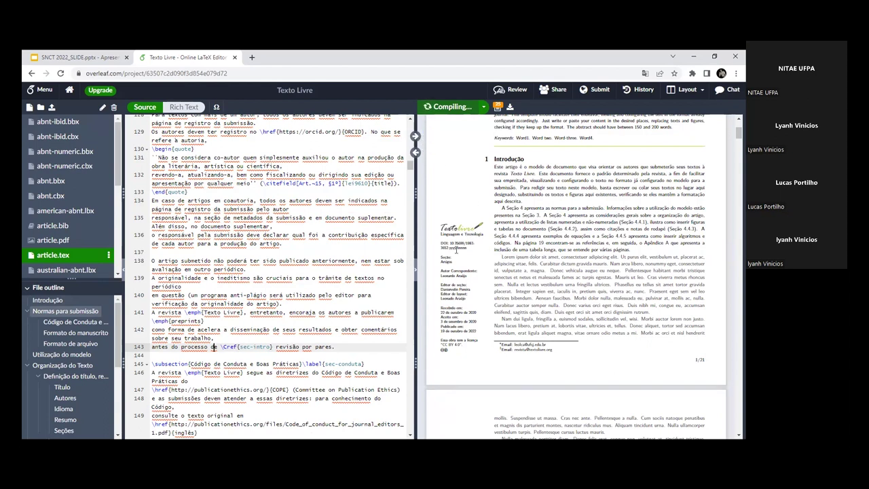
scroll(339, 260, "down", 2)
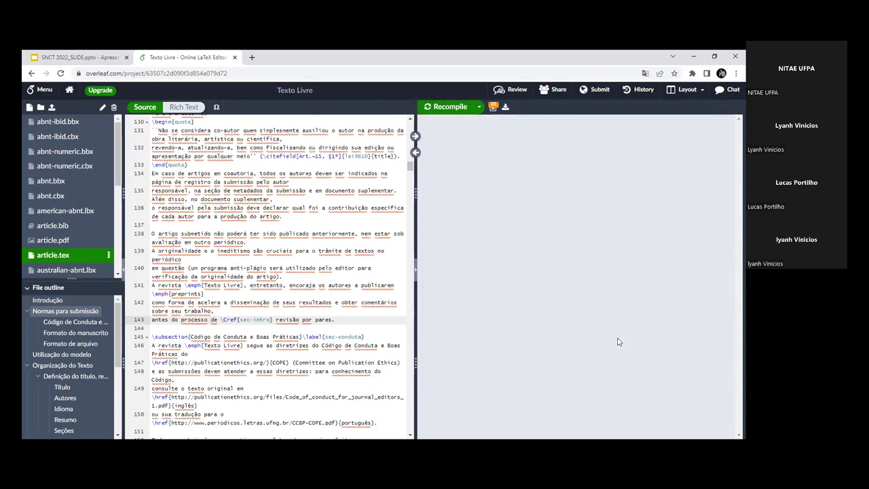
Step: Jump to line 143's spot in the PDF and follow the Seção 1 link to Introdução
left_click(416, 136)
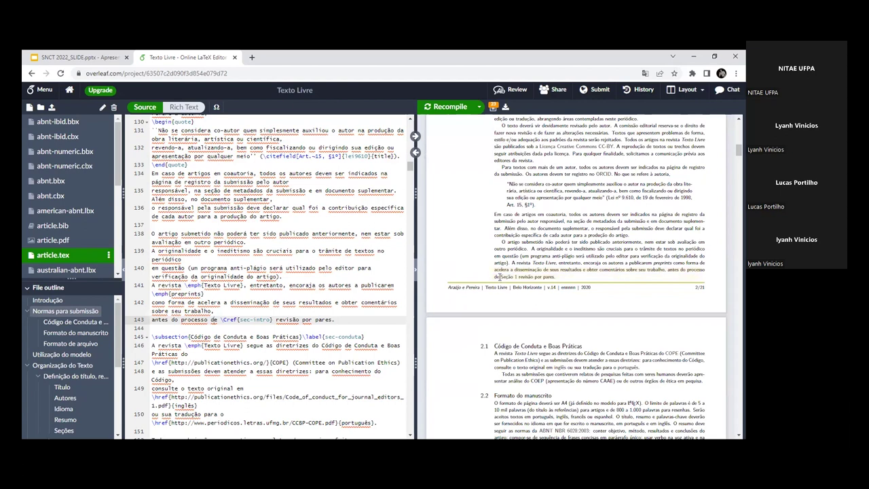
left_click_drag(500, 276, 518, 277)
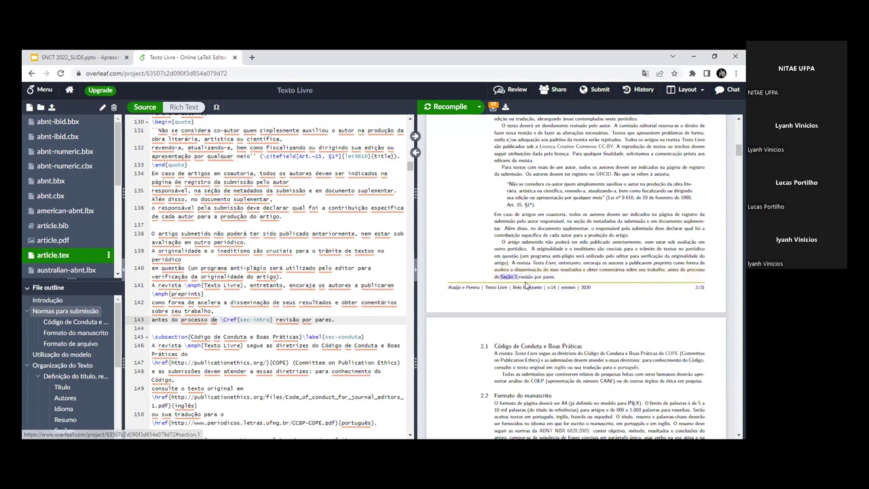
left_click(524, 278)
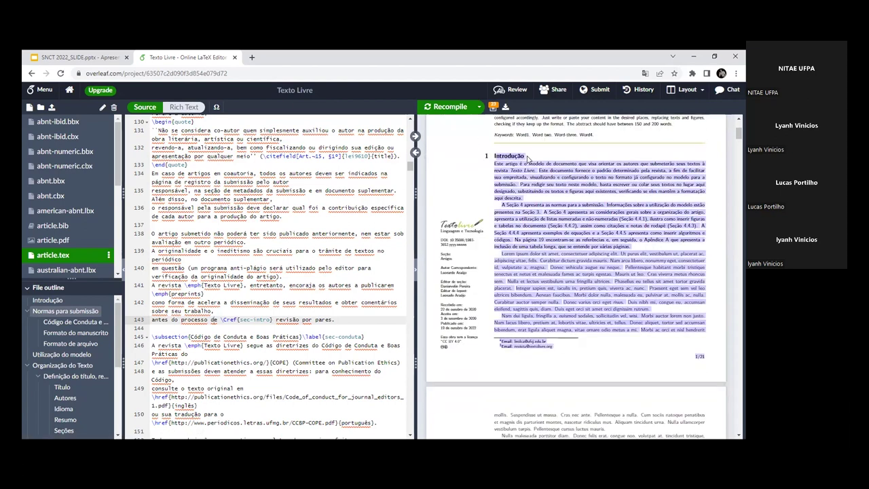
scroll(349, 226, "up", 5)
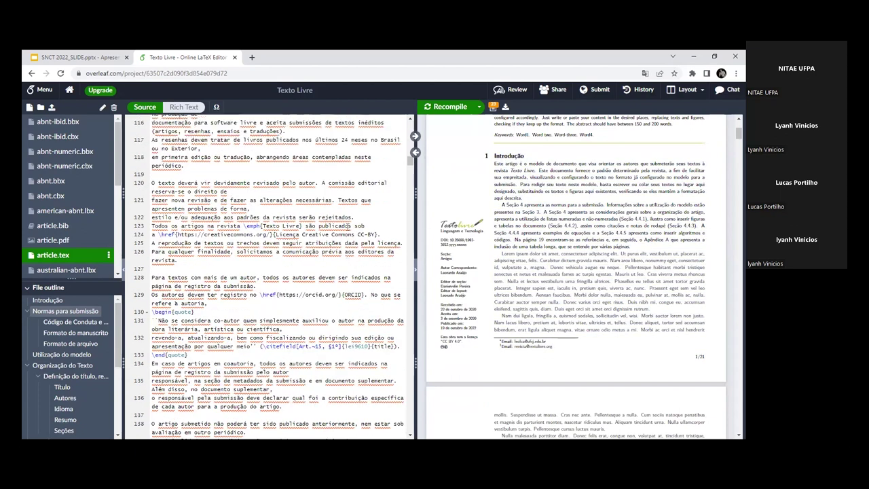
scroll(296, 260, "up", 8)
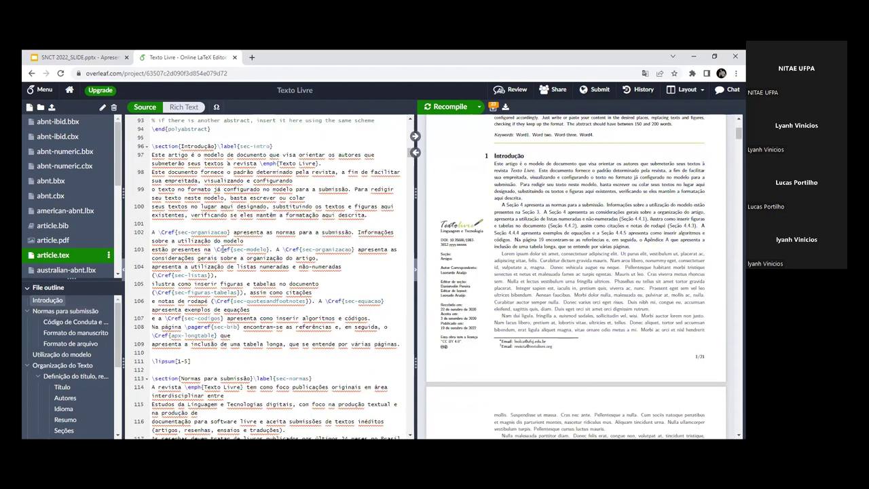
Step: Check the \Cref{sec-modelo} and \Cref{sec-listas} references on lines 103–104, then switch to the SNCT 2022_SLIDE tab
left_click(232, 249)
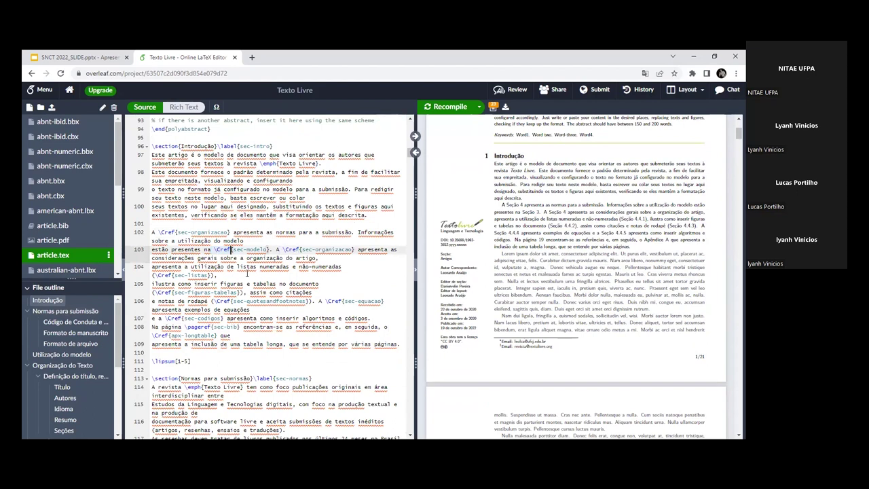
left_click(230, 275)
scroll(370, 388, "down", 1)
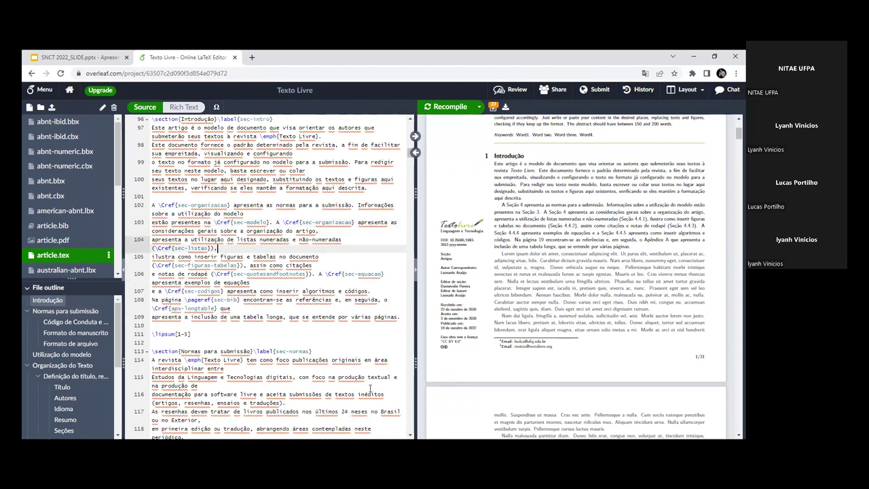
left_click(46, 53)
Step: Step back to slide 27 'Resultado' and return to the Texto Livre Overleaf project
key("Up")
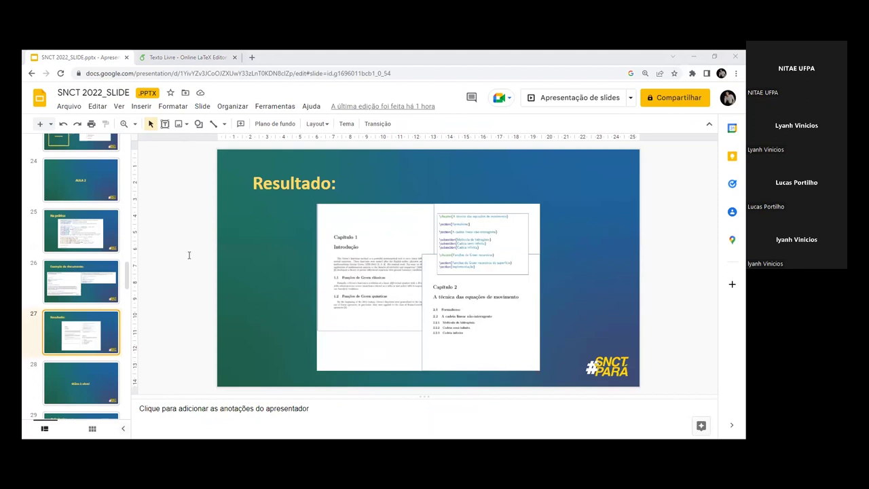
key("ctrl+Tab")
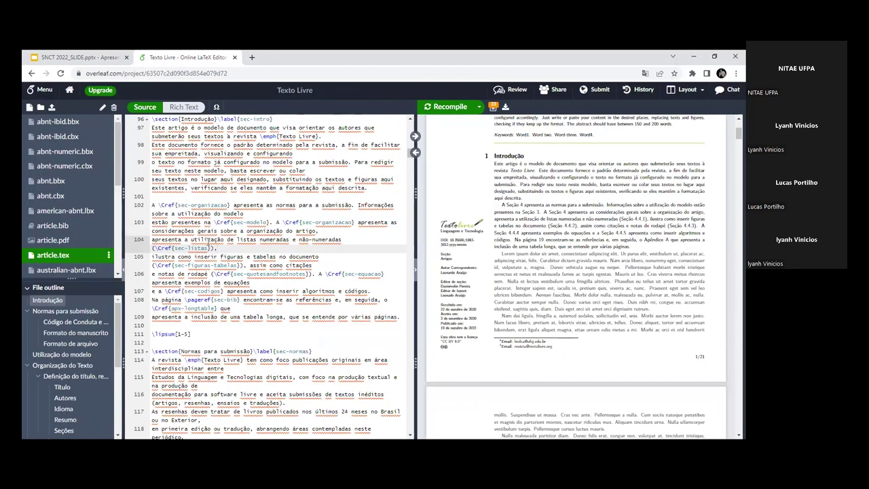
Step: Delete the spaces between \section{Introdução} and \label{sec-intro} on line 96
left_click_drag(215, 222, 270, 222)
left_click_drag(216, 222, 266, 222)
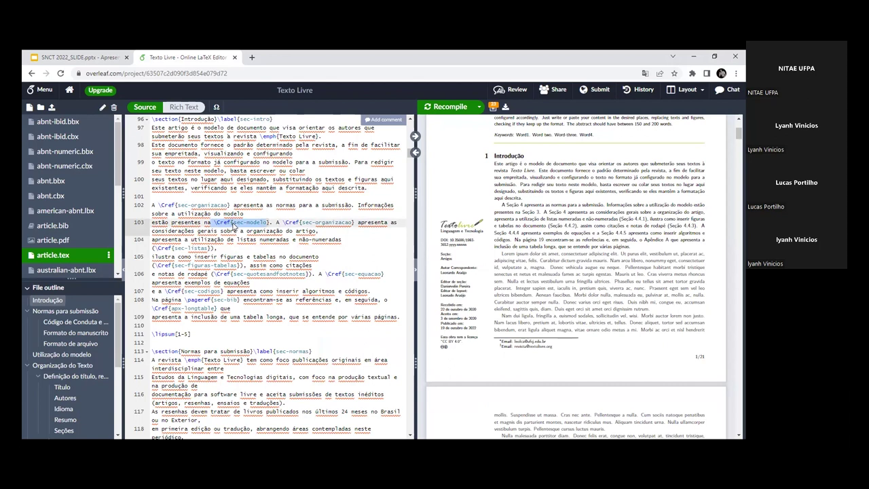
left_click(266, 223)
scroll(231, 224, "up", 4)
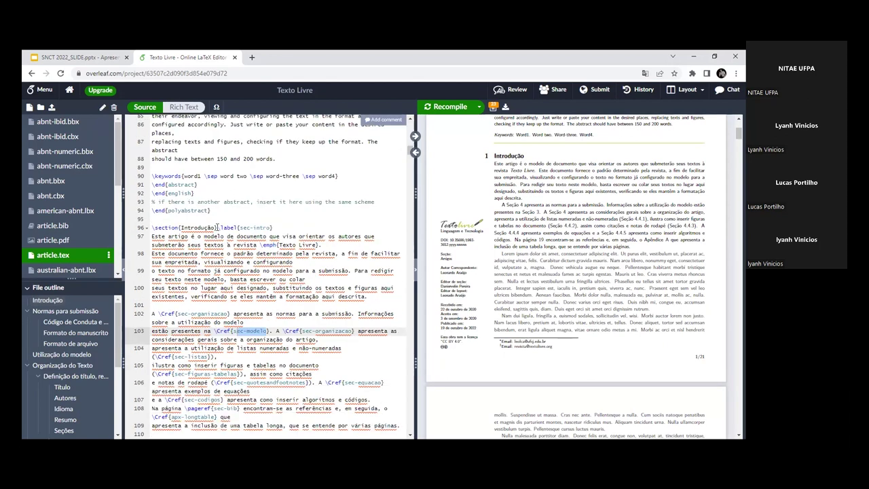
left_click(272, 227)
key("shift+Up")
key("Left")
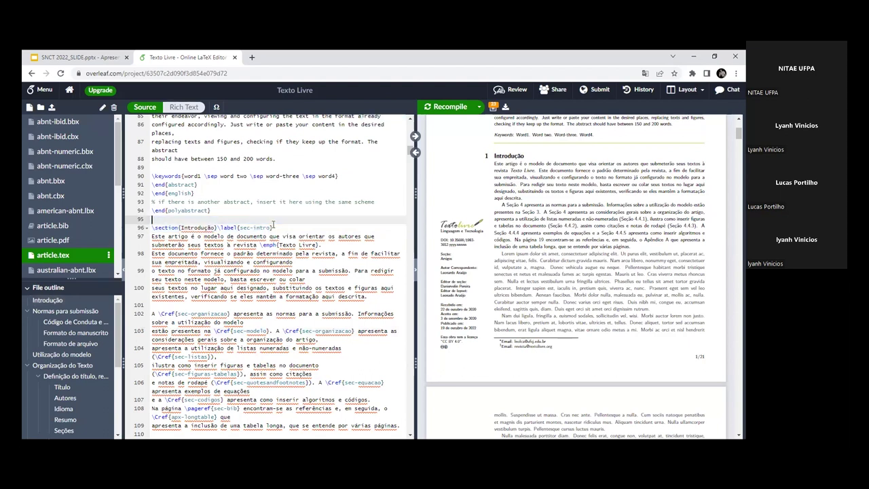
left_click_drag(274, 226, 219, 227)
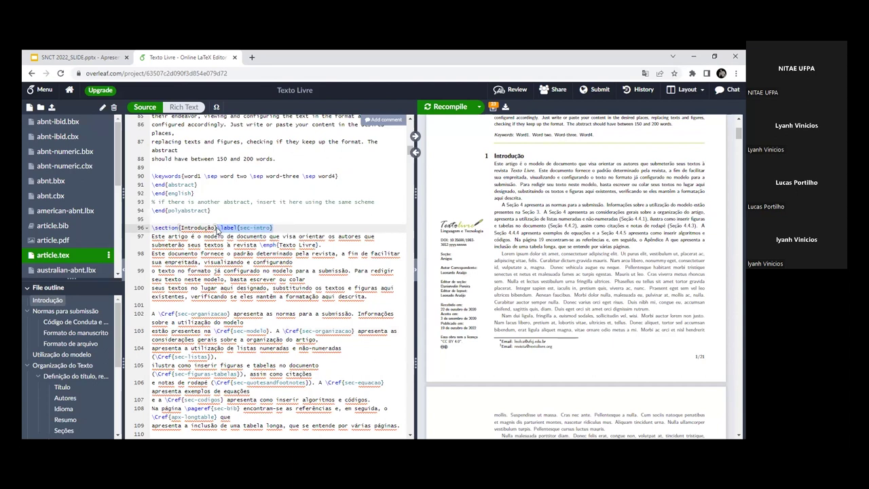
left_click(218, 228)
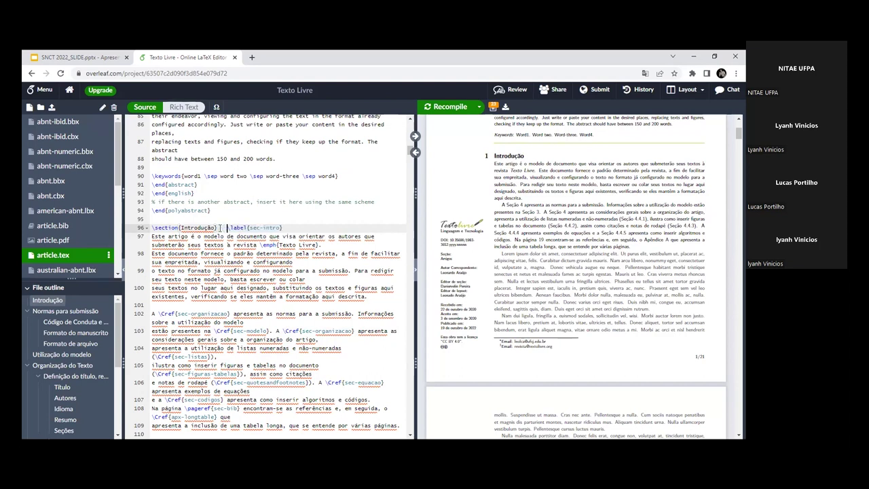
key("BackSpace")
key("BackSpace")
key("BackSpace")
key("BackSpace")
key("BackSpace")
key("BackSpace")
Step: Review the tidied sec-intro label on line 96 and the cross-reference lines below it
left_click(156, 219)
scroll(255, 246, "down", 2)
scroll(255, 246, "down", 3)
left_click(255, 246)
scroll(255, 246, "up", 4)
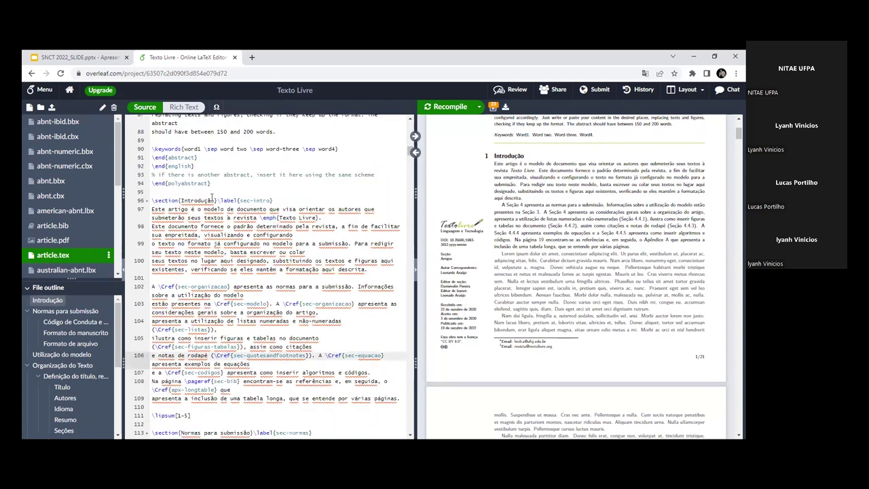
left_click_drag(219, 200, 274, 200)
left_click(274, 201)
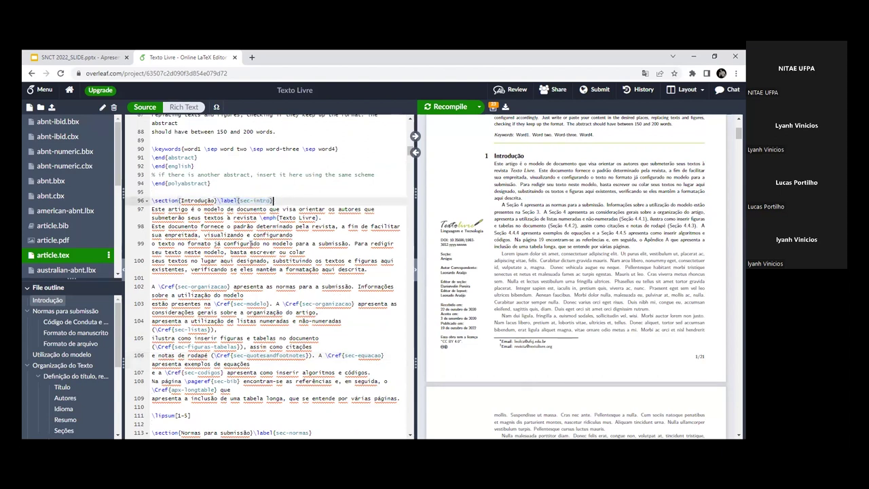
scroll(252, 243, "down", 3)
scroll(243, 212, "up", 3)
double_click(259, 199)
scroll(245, 237, "down", 1)
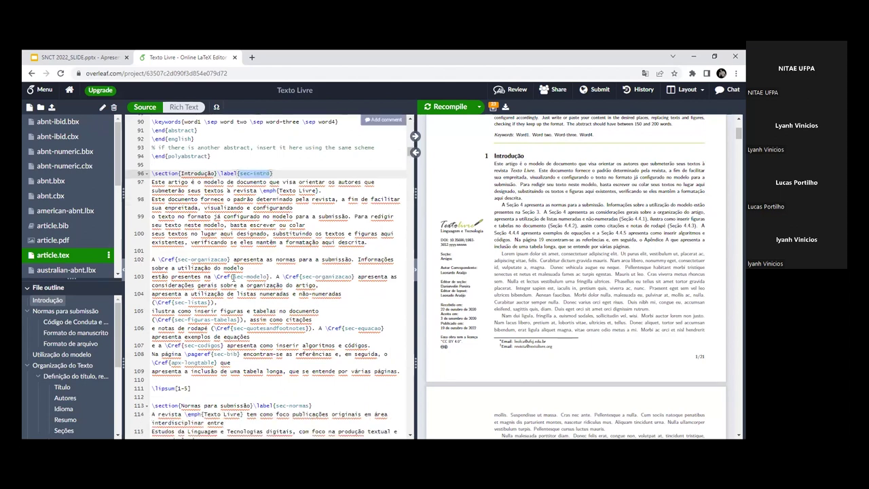
Step: Look over the cross-reference paragraph on lines 102–109, including the sec-bib reference
left_click(264, 276)
scroll(224, 298, "down", 1)
left_click(219, 303)
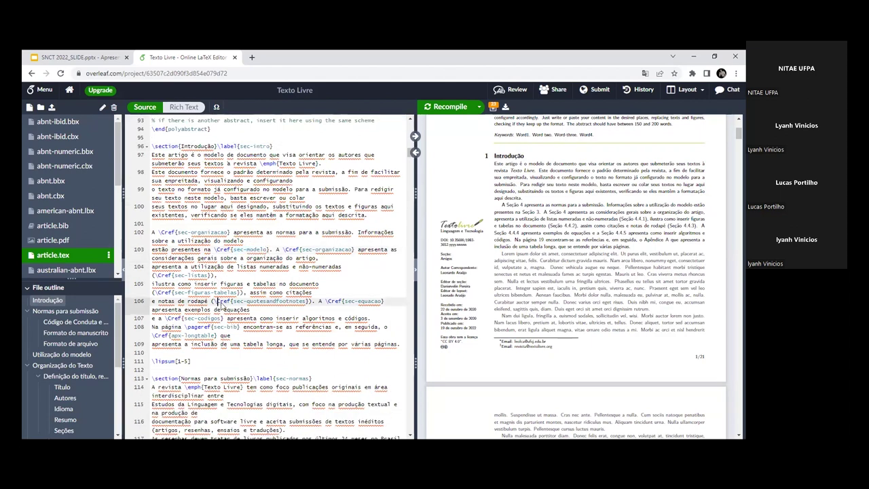
left_click_drag(152, 233, 231, 341)
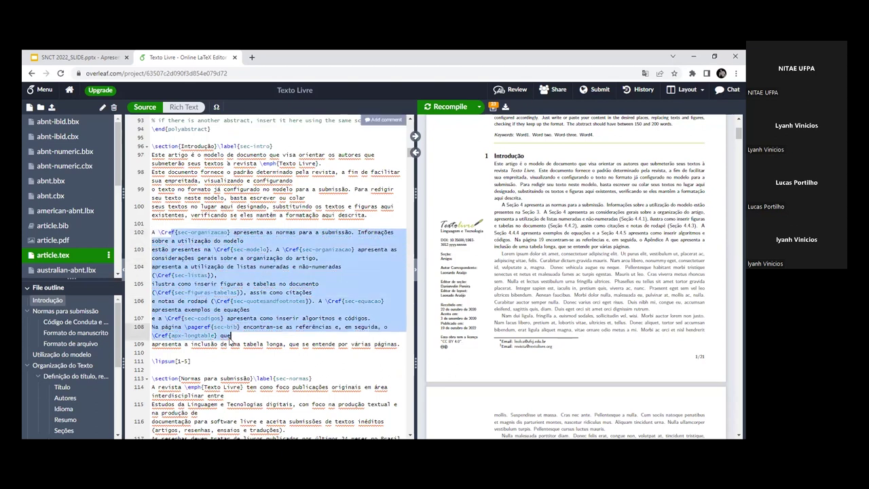
left_click(231, 338)
left_click_drag(184, 269, 254, 354)
left_click(254, 354)
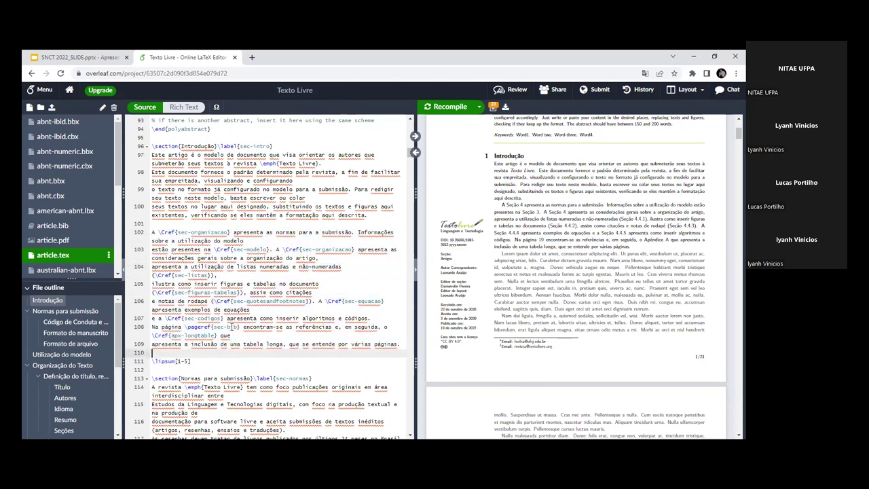
left_click_drag(213, 327, 231, 331)
Step: Bring the Normas para submissão heading into view and match it to section 2 in the PDF
scroll(204, 292, "down", 3)
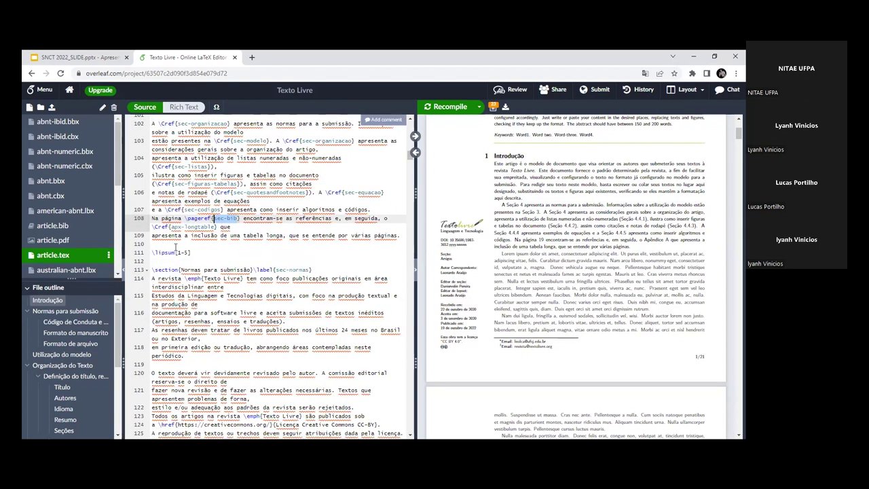
left_click_drag(152, 269, 228, 270)
left_click(267, 261)
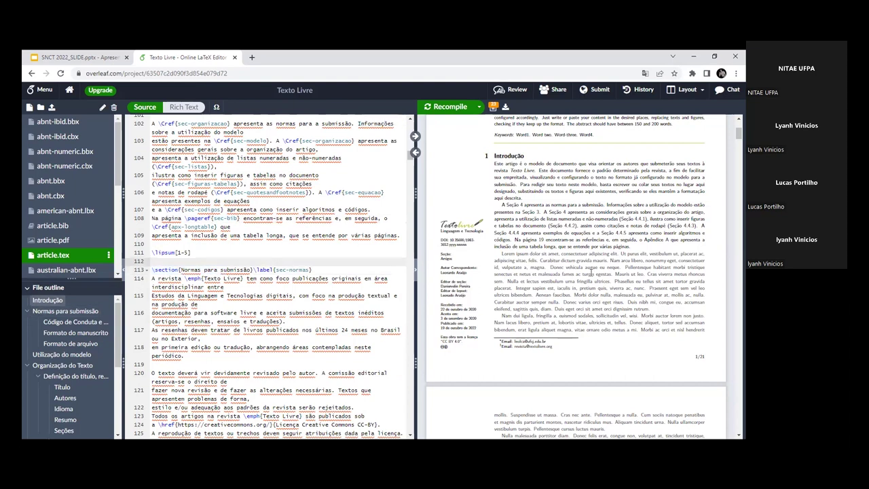
scroll(591, 274, "down", 5)
left_click_drag(531, 220, 541, 224)
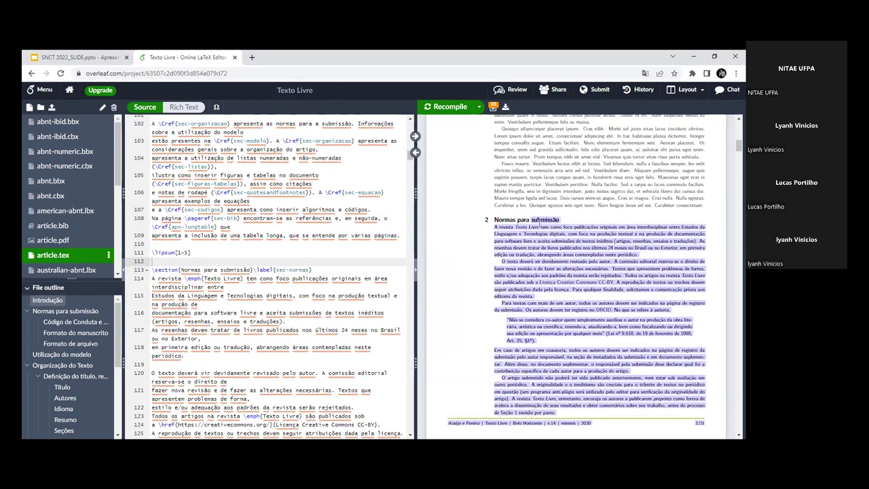
left_click(536, 228)
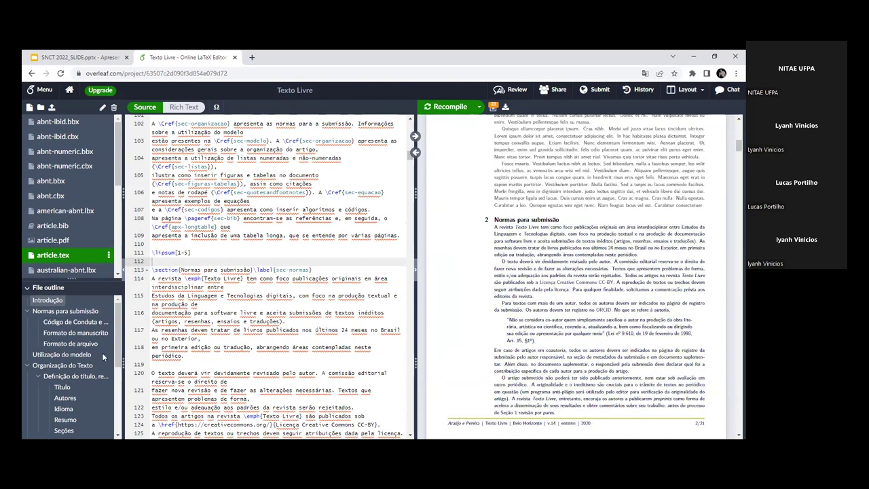
scroll(180, 278, "down", 1)
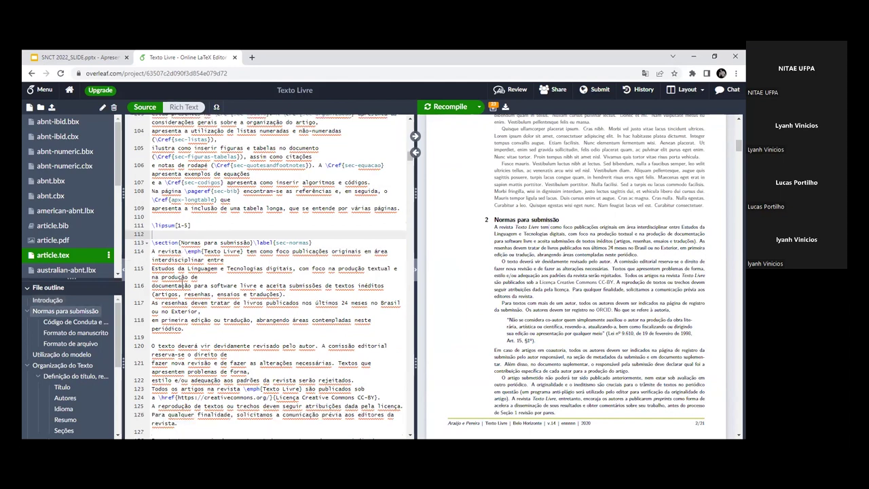
Step: Read through the Normas para submissão rules on source lines 114–125
left_click_drag(161, 251, 235, 285)
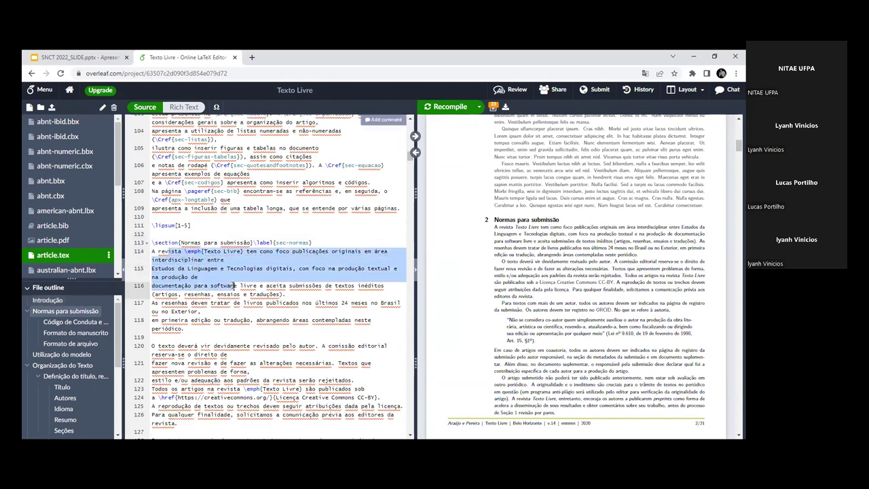
left_click(210, 268)
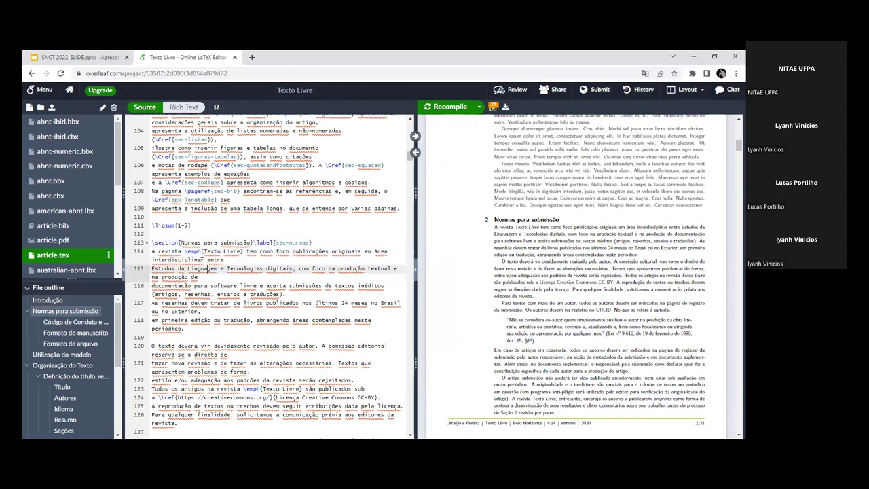
left_click_drag(184, 251, 202, 251)
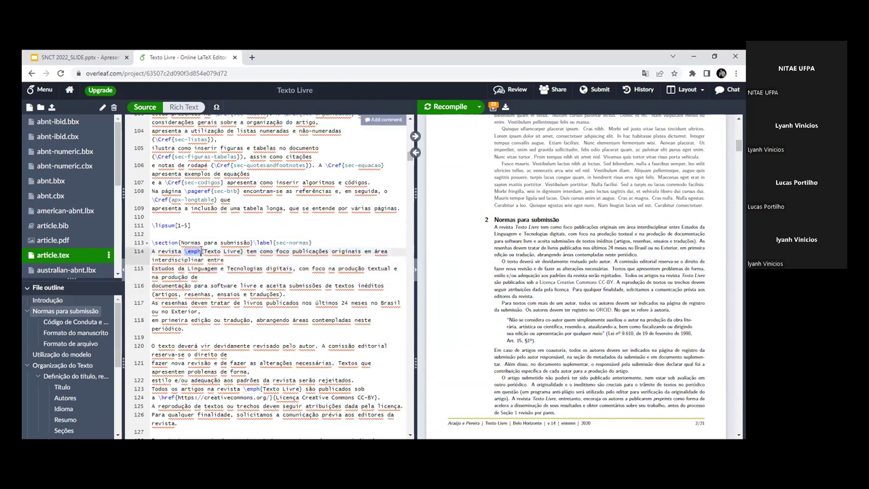
left_click(183, 251)
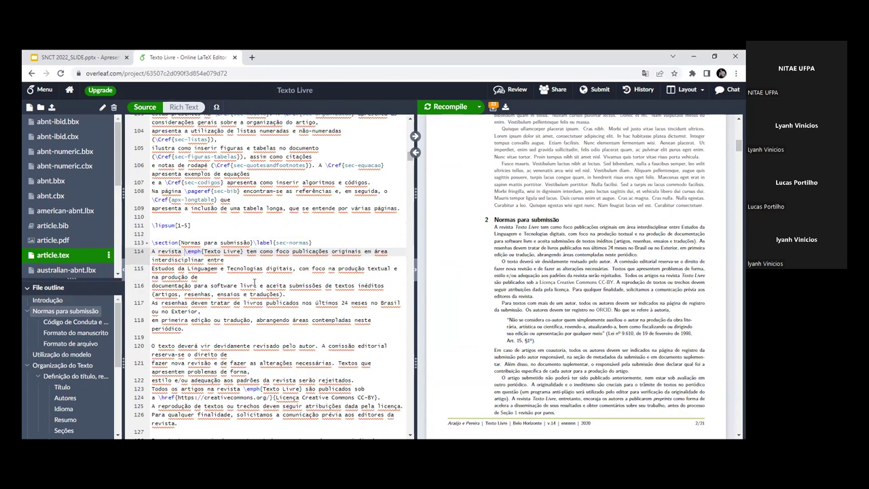
scroll(265, 343, "down", 2)
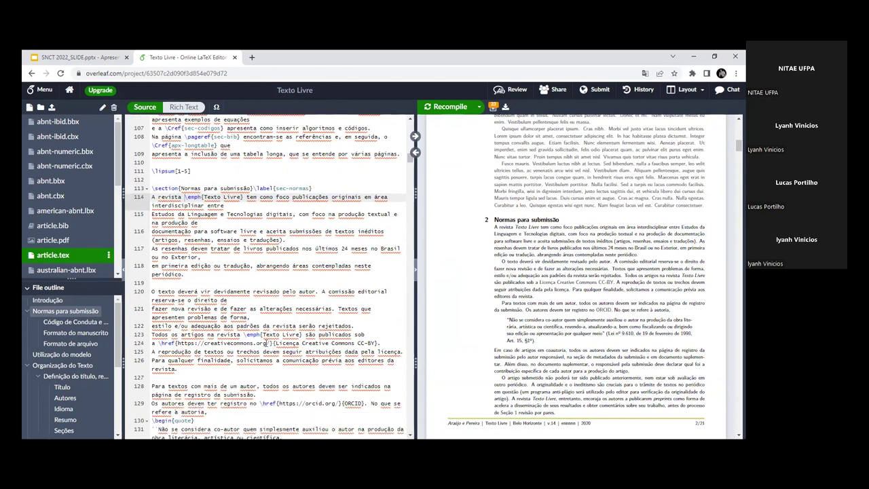
left_click_drag(197, 242, 240, 344)
left_click(160, 343)
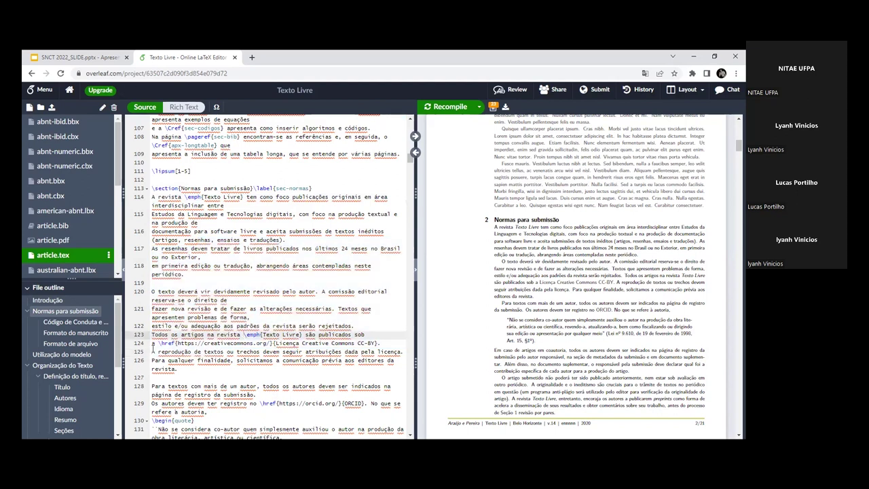
Step: Locate line 123's Creative Commons CC-BY sentence in the compiled PDF
left_click_drag(161, 342, 273, 343)
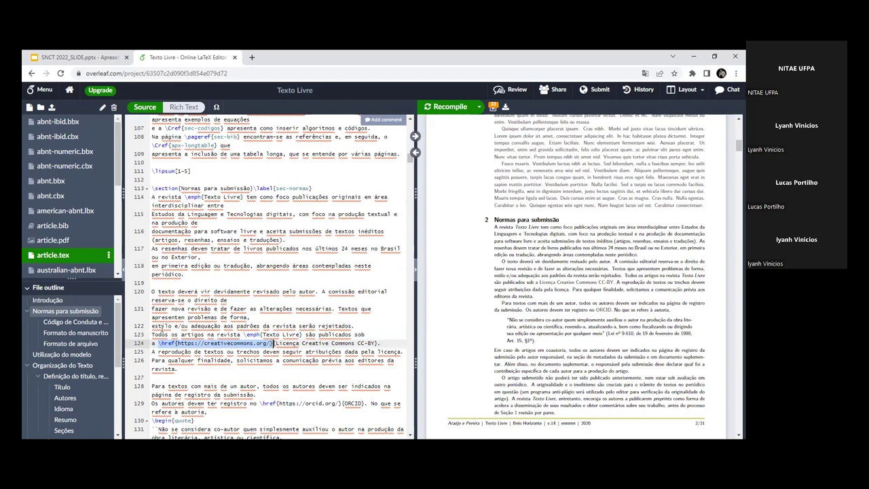
scroll(475, 329, "down", 1)
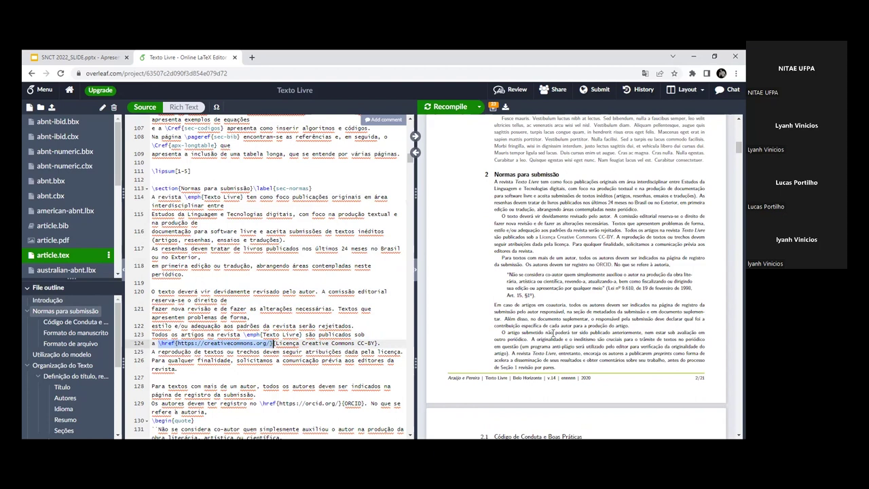
left_click(171, 334)
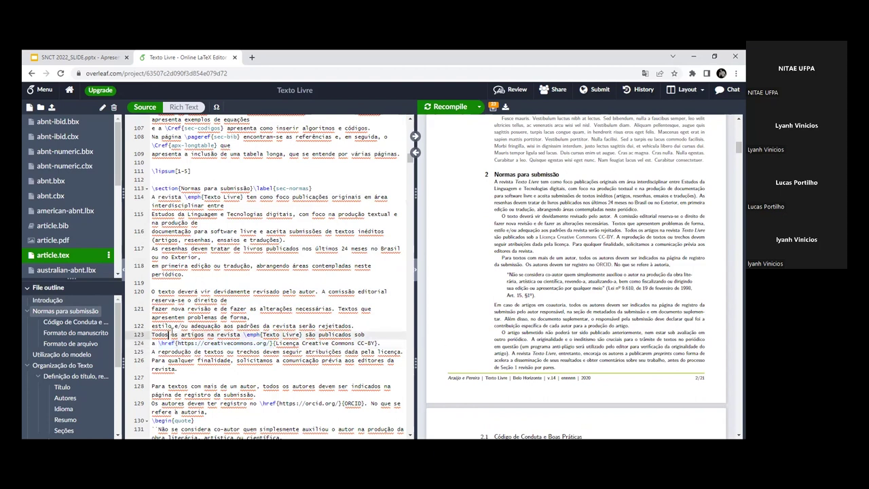
left_click(214, 336)
left_click(415, 137)
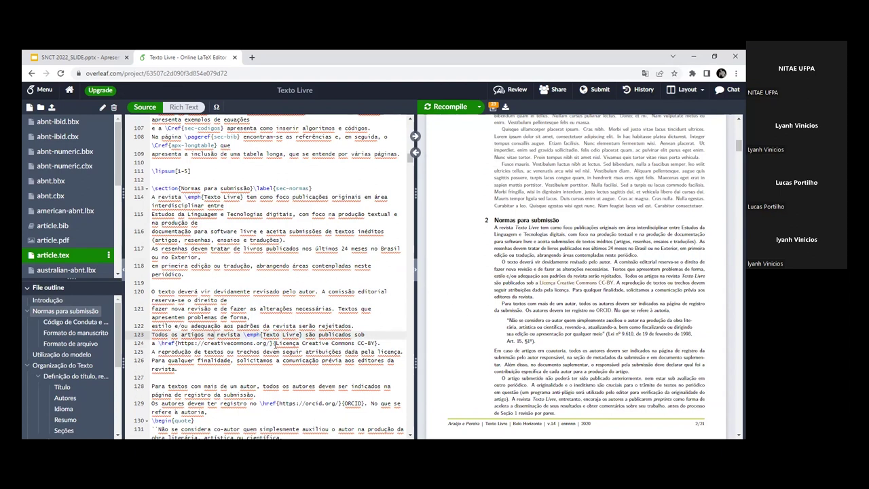
Step: Highlight the \href licence text on line 124, open the CC-BY link from the PDF, then return to Overleaf
left_click_drag(275, 343, 377, 342)
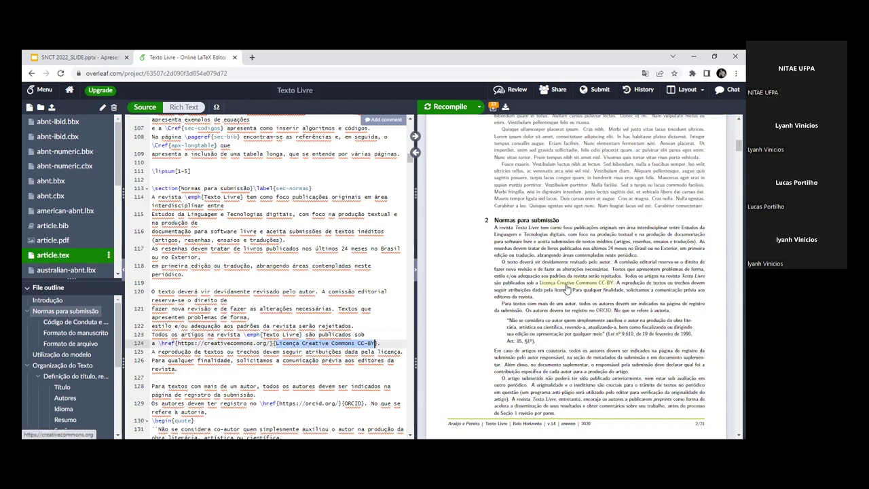
left_click(567, 288)
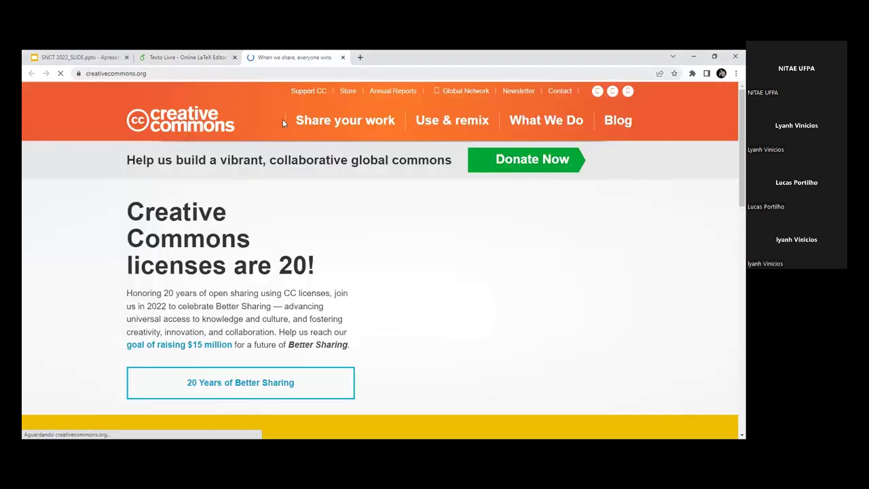
key("ctrl+shift+Tab")
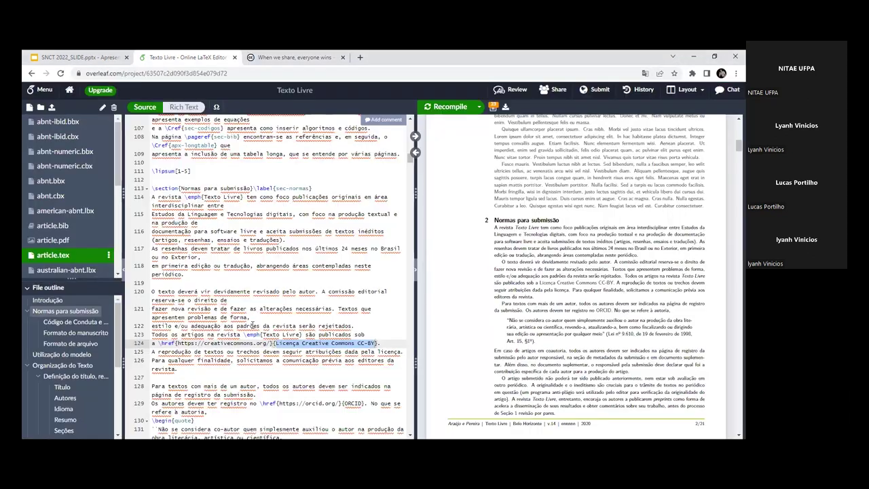
left_click_drag(206, 343, 290, 350)
left_click(163, 340)
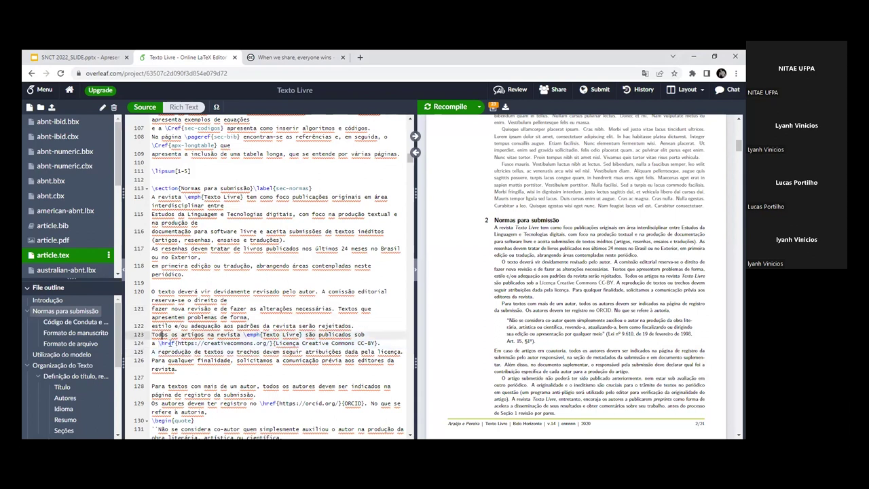
left_click_drag(177, 343, 374, 343)
left_click(271, 343)
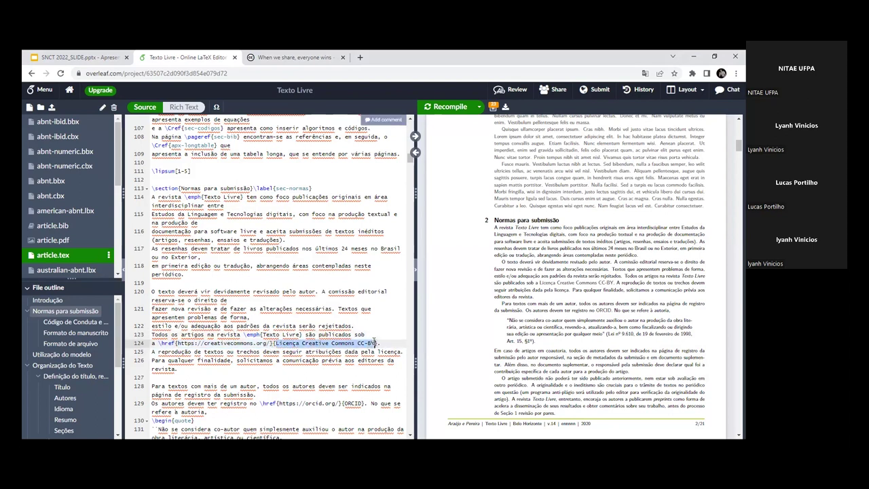
left_click(375, 326)
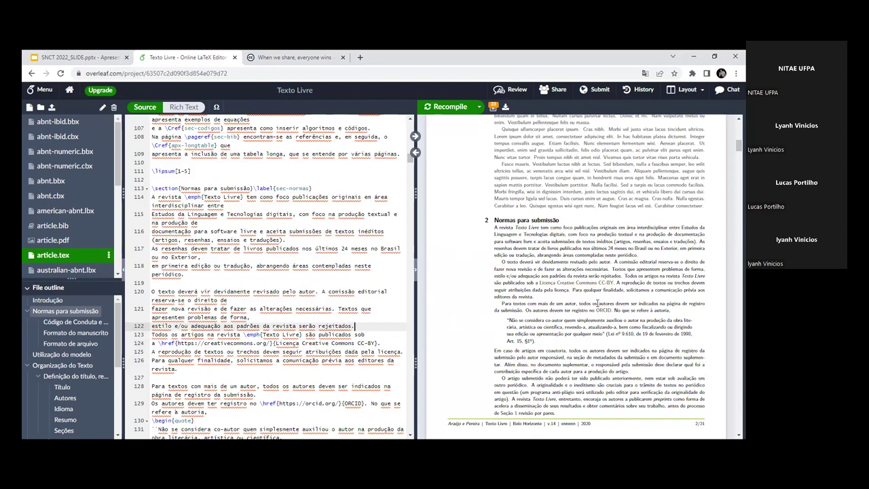
scroll(303, 316, "down", 1)
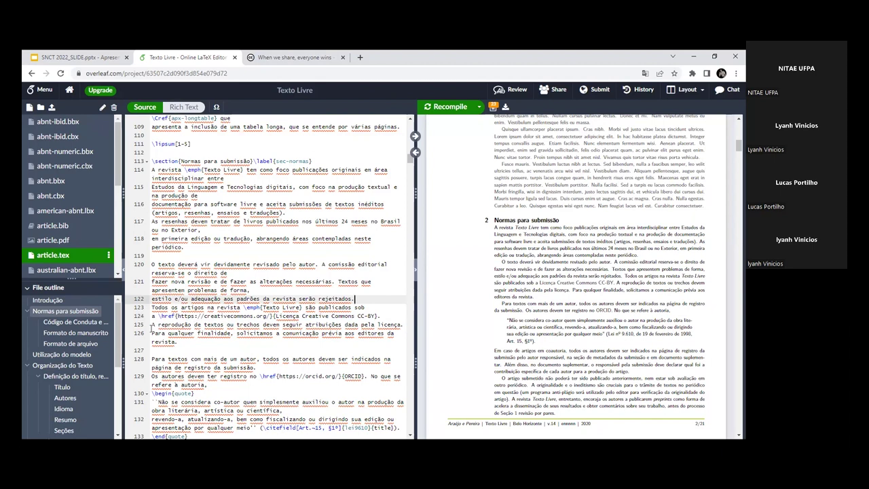
left_click(222, 327)
scroll(223, 330, "down", 2)
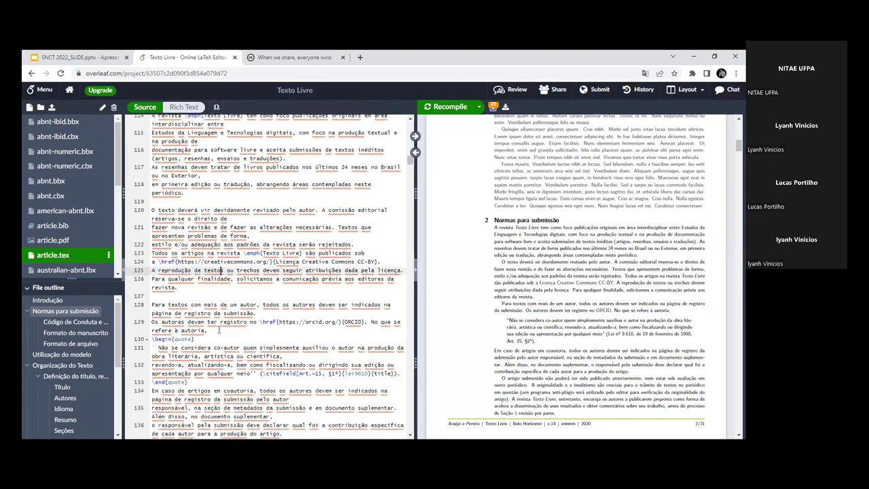
scroll(219, 330, "down", 1)
left_click_drag(185, 286, 367, 296)
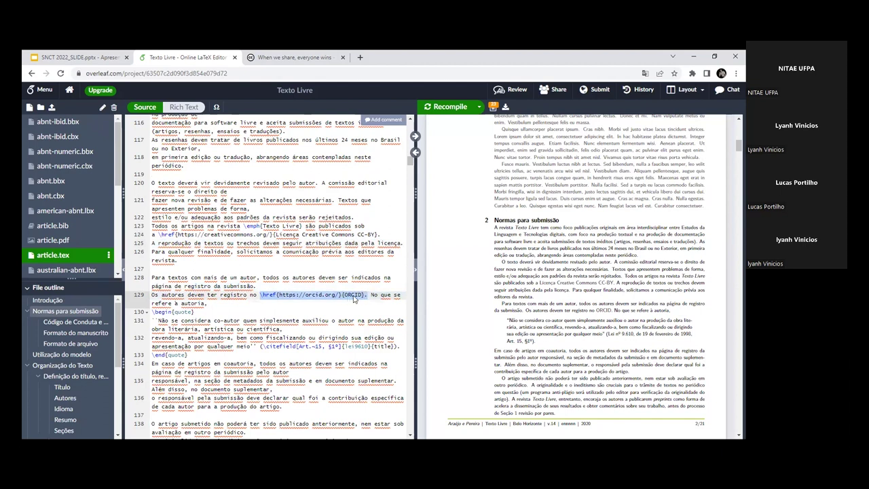
double_click(353, 297)
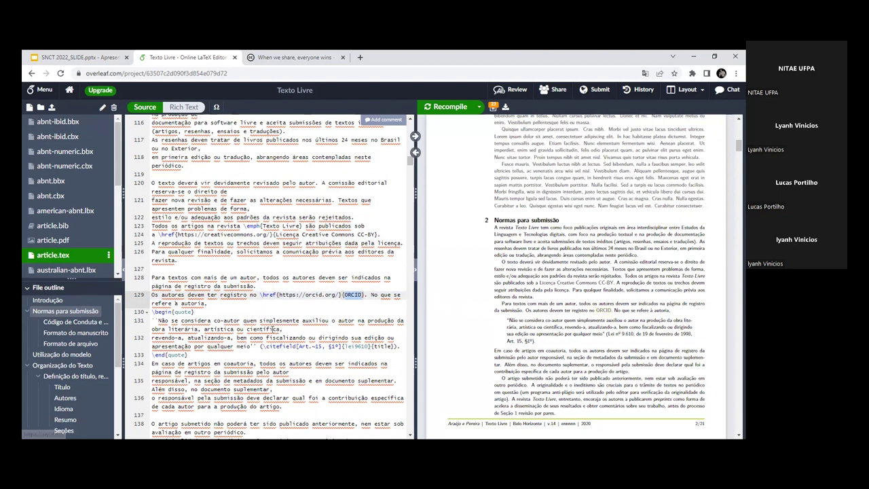
scroll(249, 327, "down", 2)
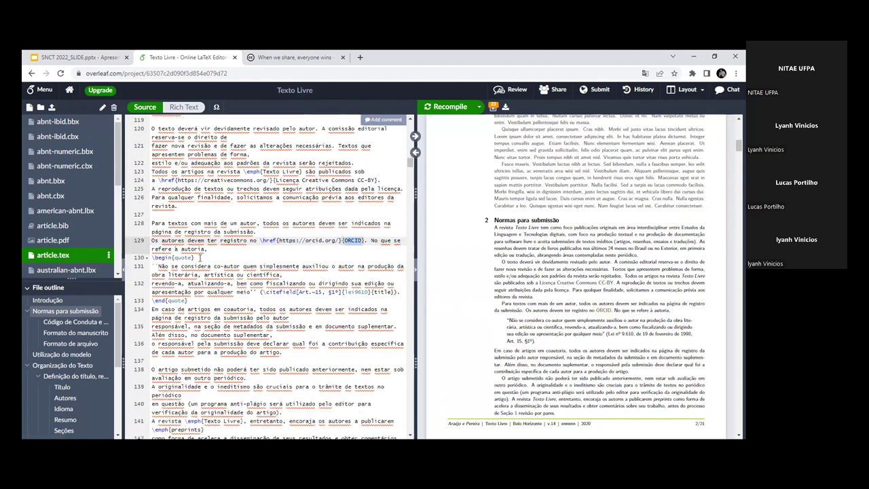
left_click_drag(197, 258, 151, 260)
left_click(198, 259)
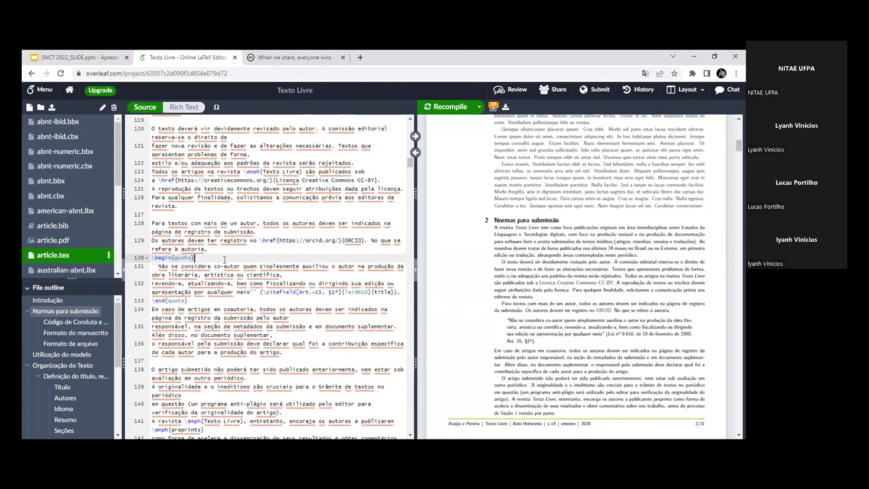
left_click_drag(507, 319, 581, 347)
left_click(536, 341)
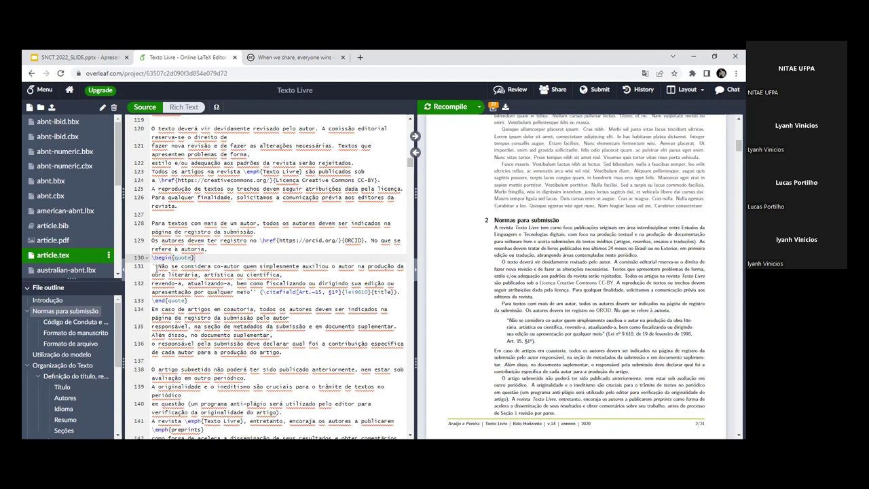
left_click_drag(153, 266, 222, 292)
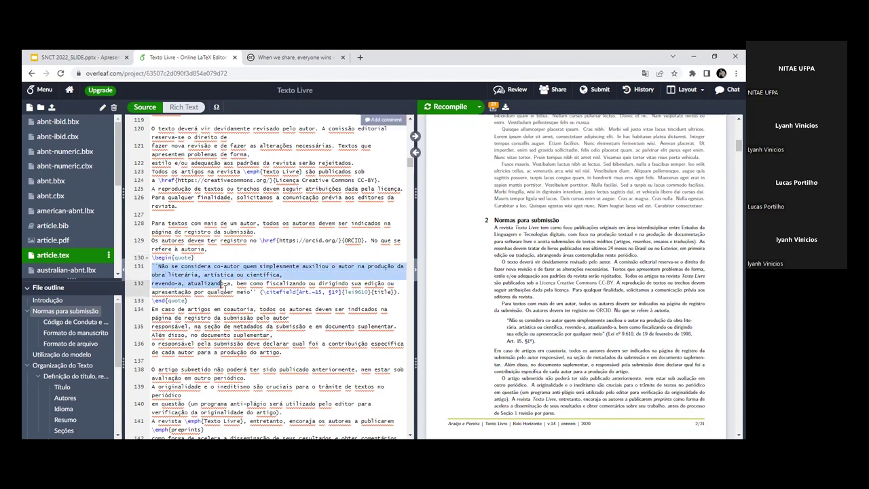
left_click(221, 292)
left_click_drag(150, 302, 199, 300)
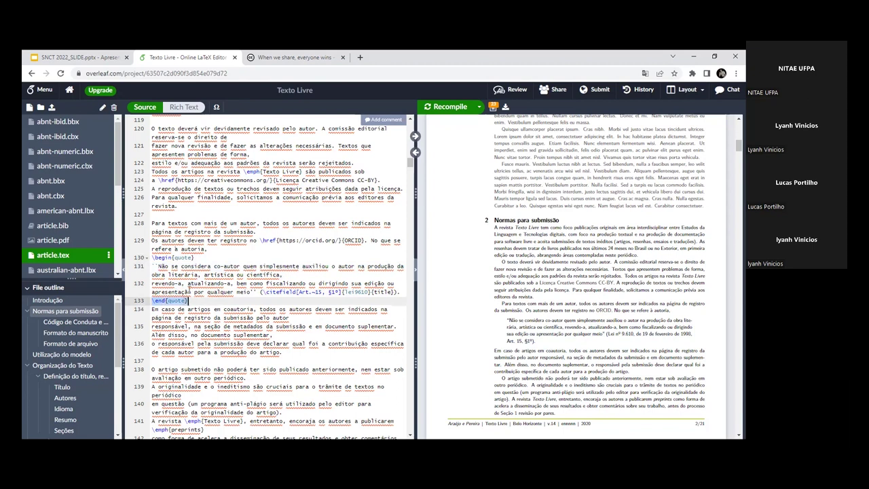
left_click(188, 291)
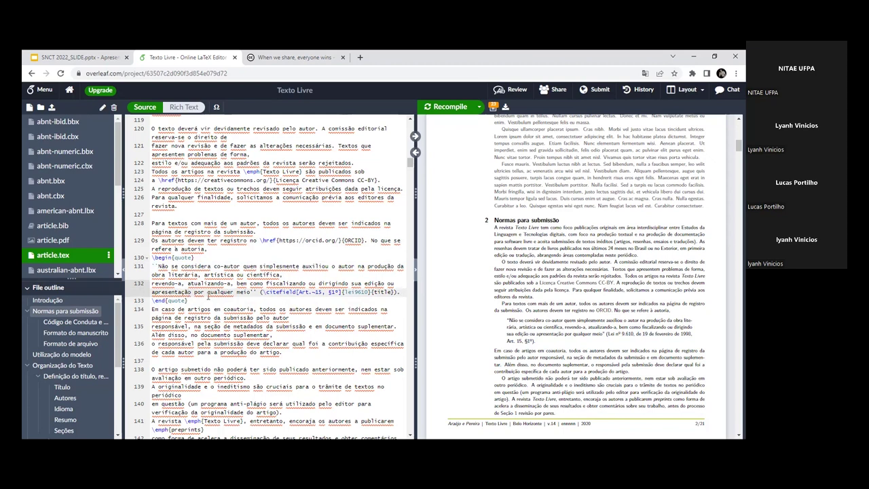
left_click_drag(262, 292, 299, 292)
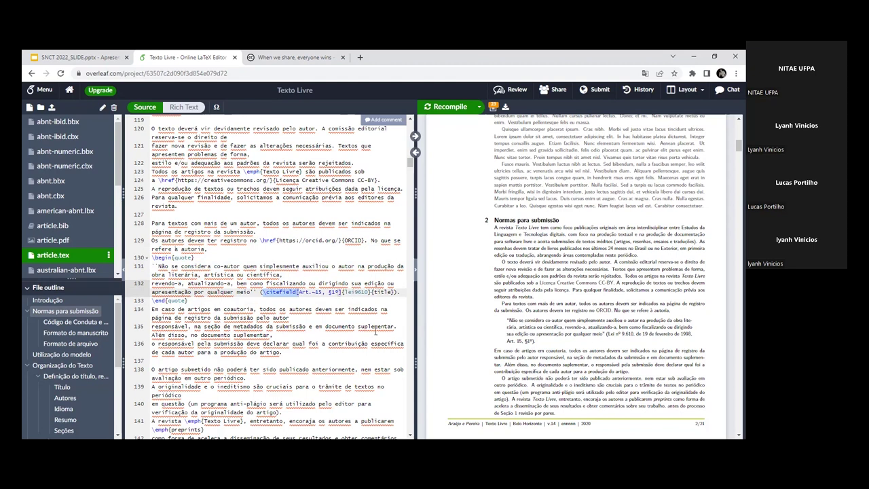
scroll(270, 359, "down", 2)
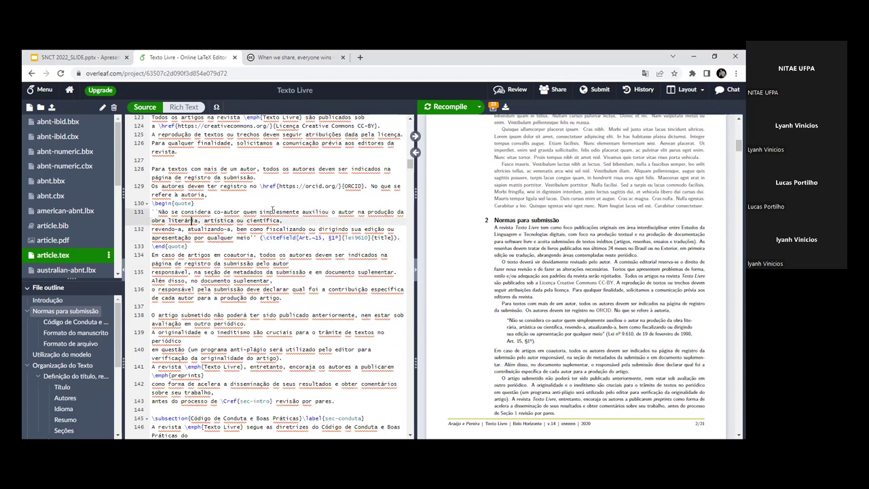
scroll(288, 244, "down", 1)
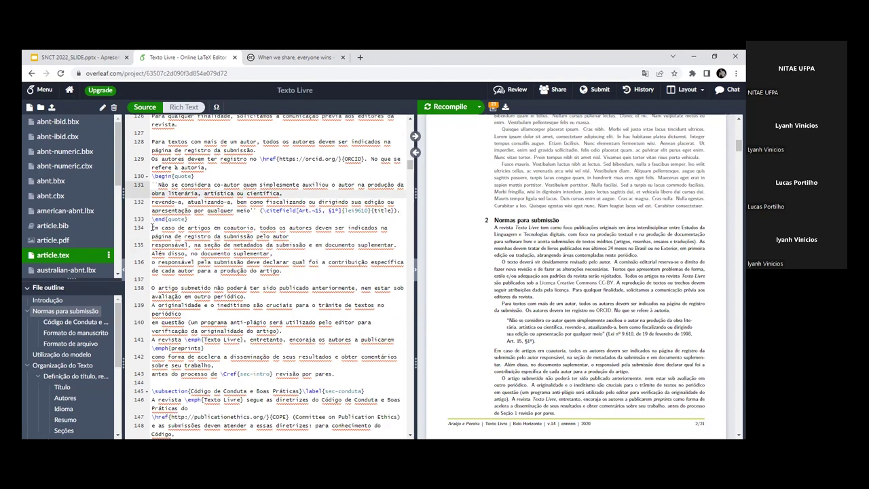
left_click(154, 228)
left_click_drag(153, 228, 286, 323)
left_click(286, 322)
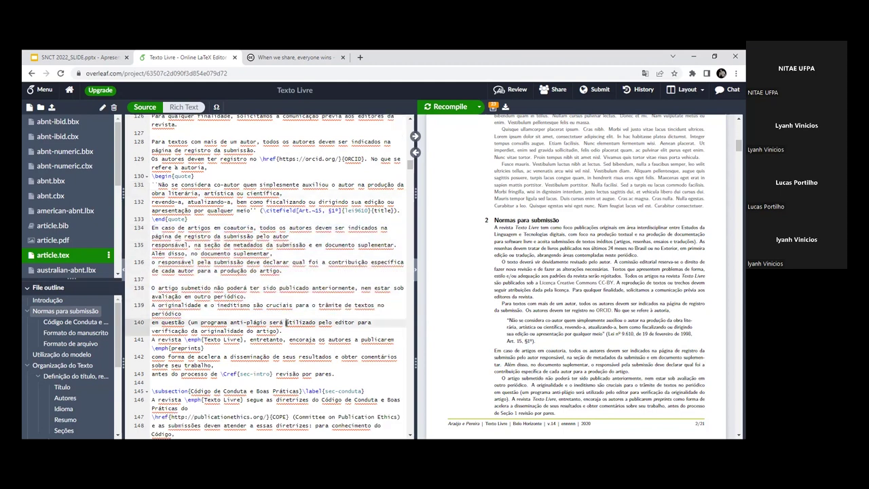
scroll(208, 312, "down", 1)
left_click_drag(186, 312, 243, 313)
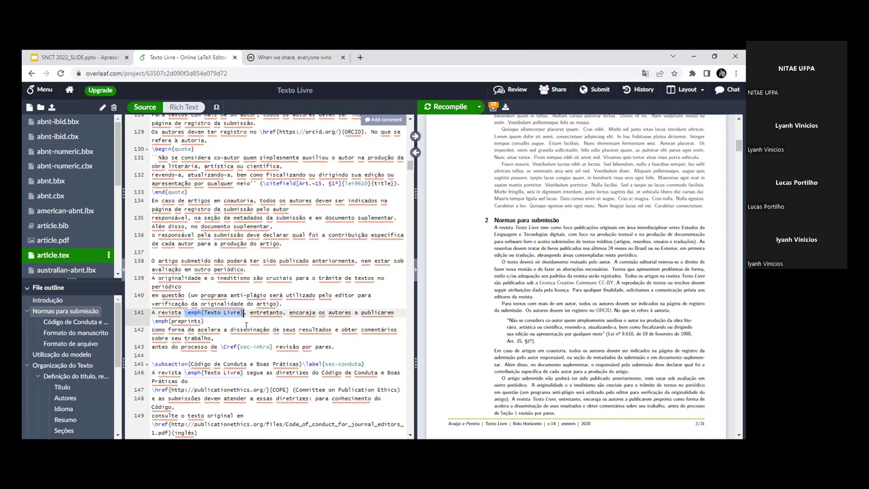
scroll(202, 327, "down", 3)
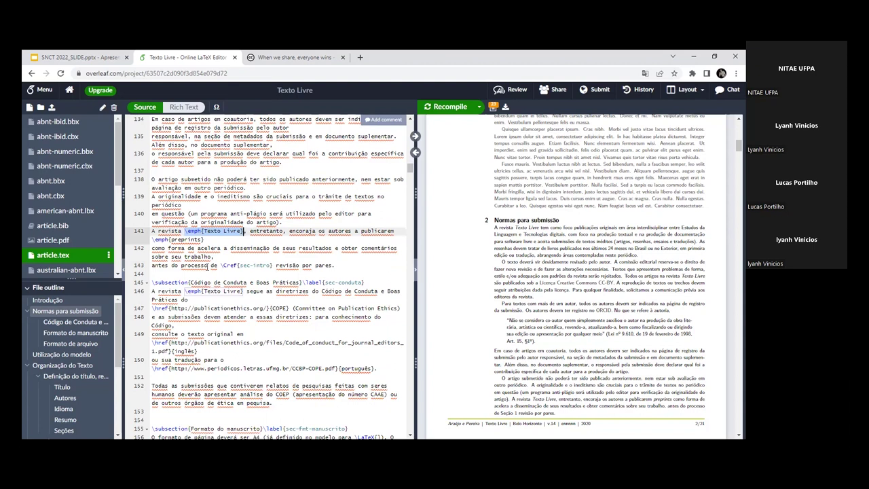
left_click_drag(221, 265, 275, 266)
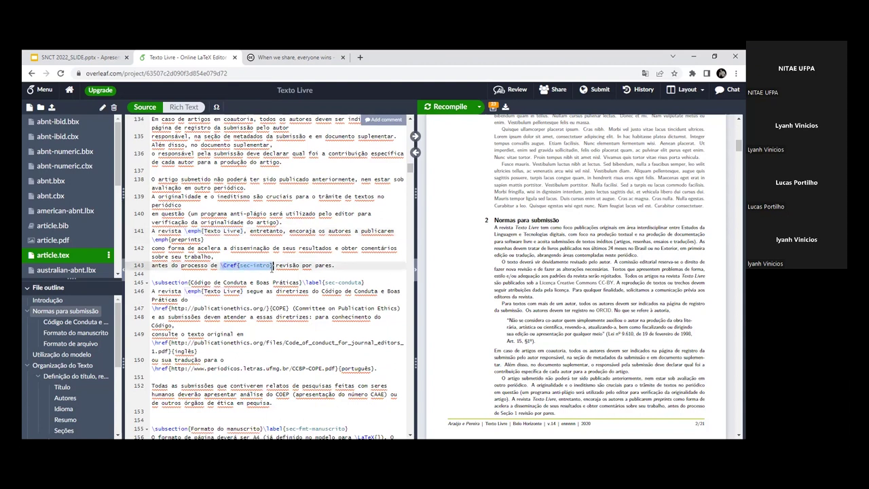
left_click(220, 277)
left_click(262, 281)
scroll(512, 291, "down", 3)
scroll(512, 291, "down", 1)
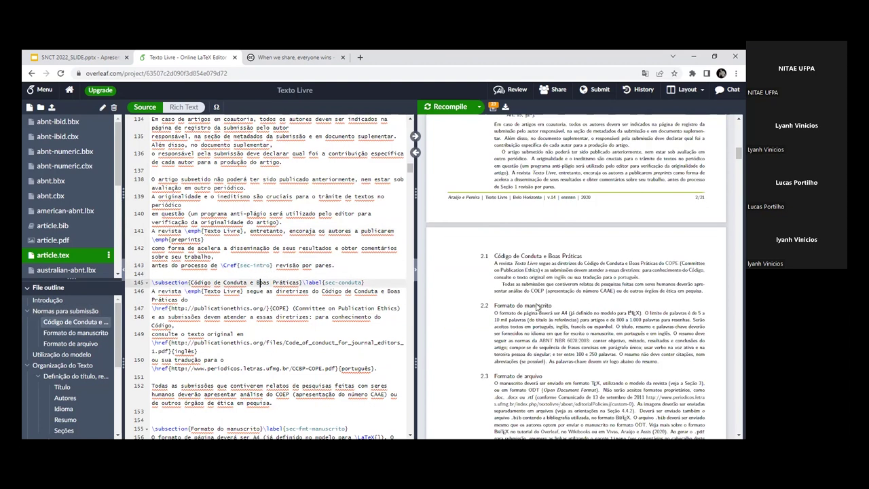
scroll(537, 299, "up", 2)
left_click_drag(504, 278, 523, 276)
left_click(182, 281)
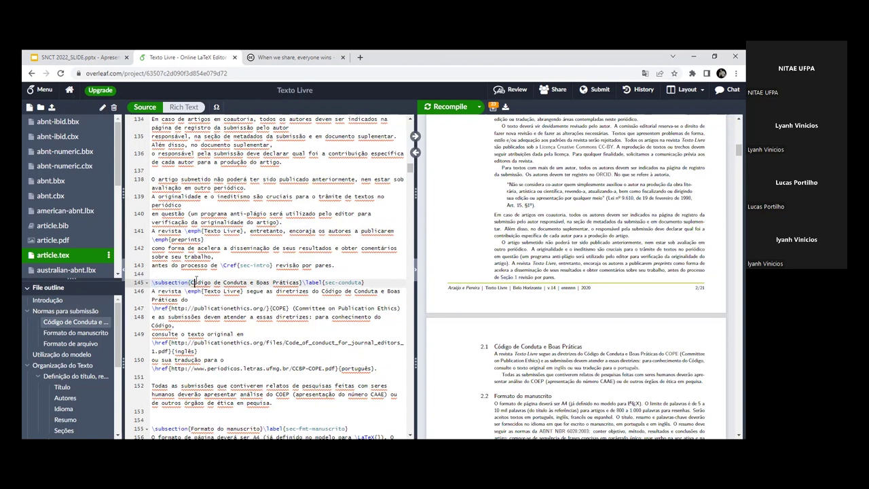
left_click(341, 265)
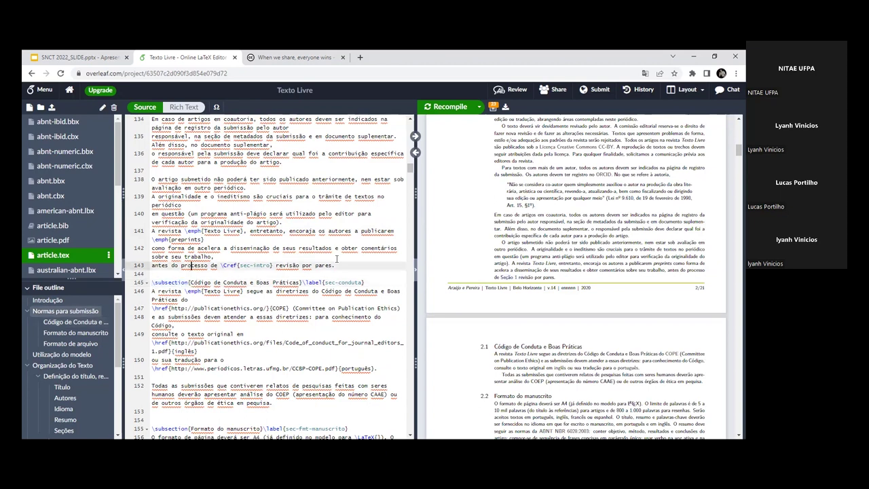
Step: Undo a stray \usepackage{ line and add \section{latex} after the paragraph on line 143
key("Return")
type("\\usepackage{")
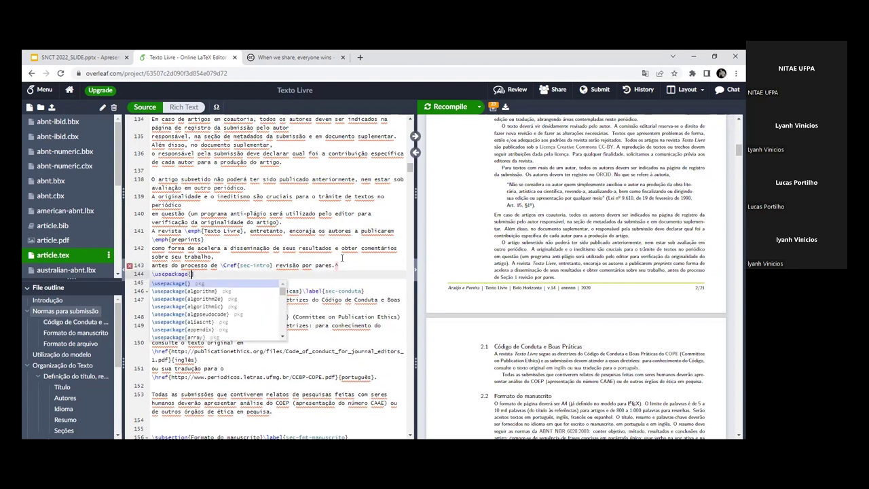
key("ctrl+z")
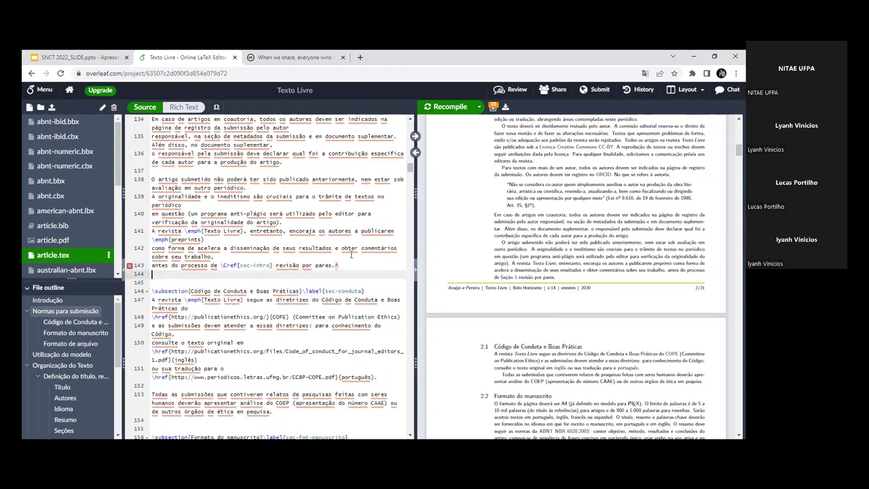
left_click(343, 266)
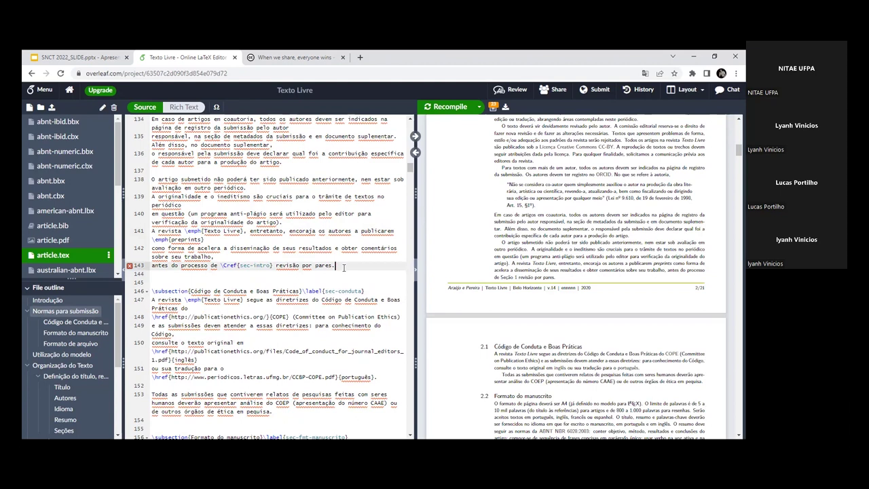
key("Return")
key("Return")
key("Return")
key("Return")
key("Up")
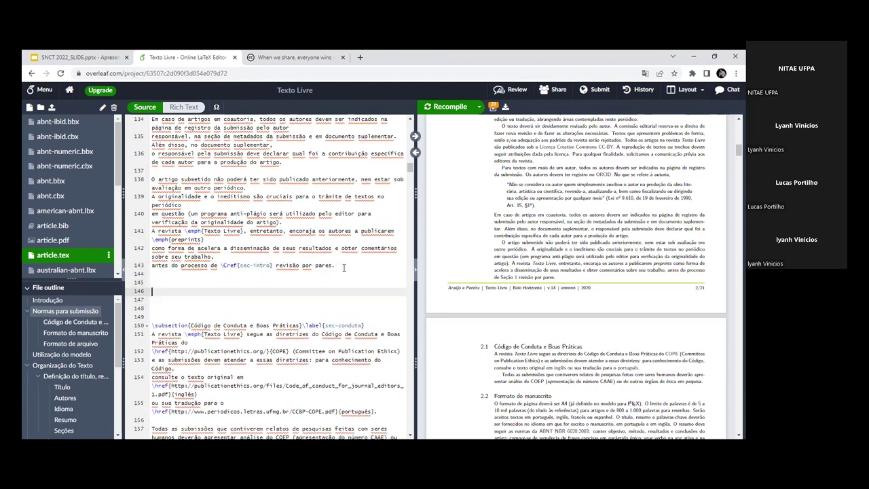
type("\\s")
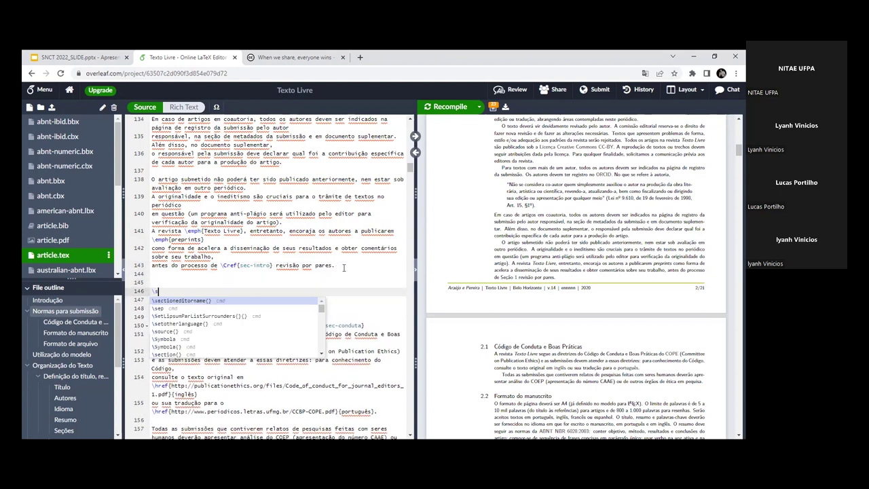
type("ection{")
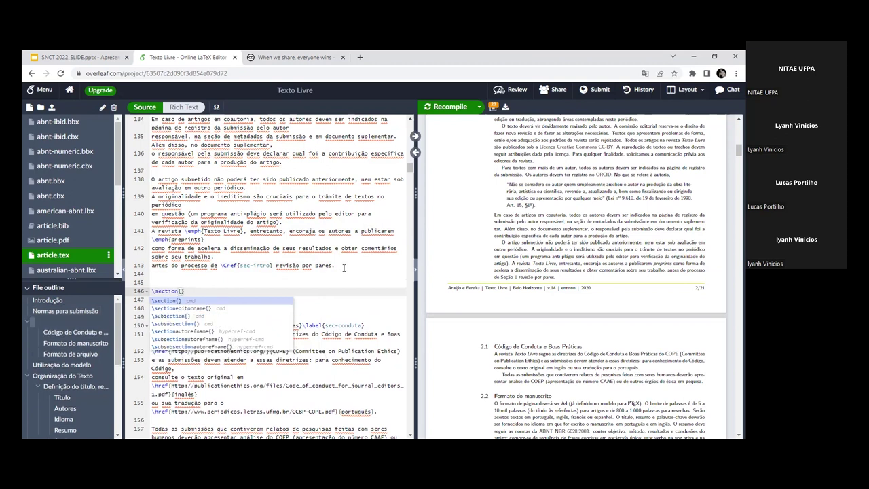
type("latex")
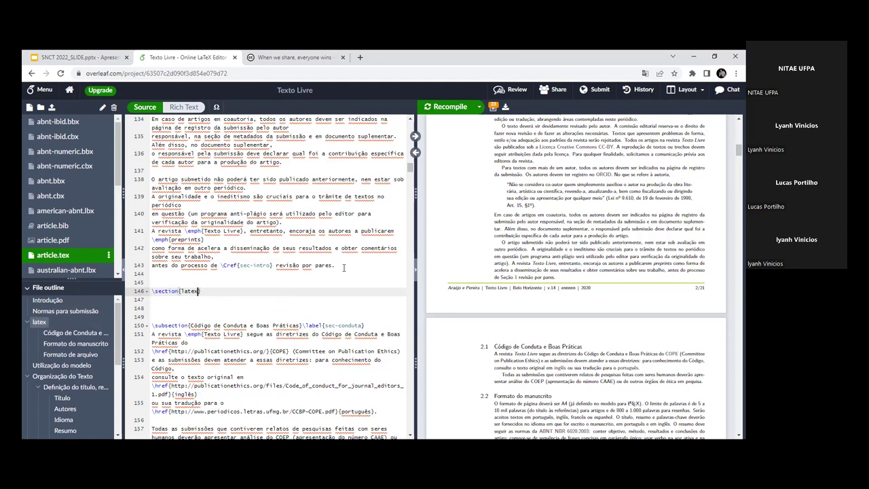
Step: Add \subsection{minucurso} and \subsubsection{tex} beneath the latex section
key("Return")
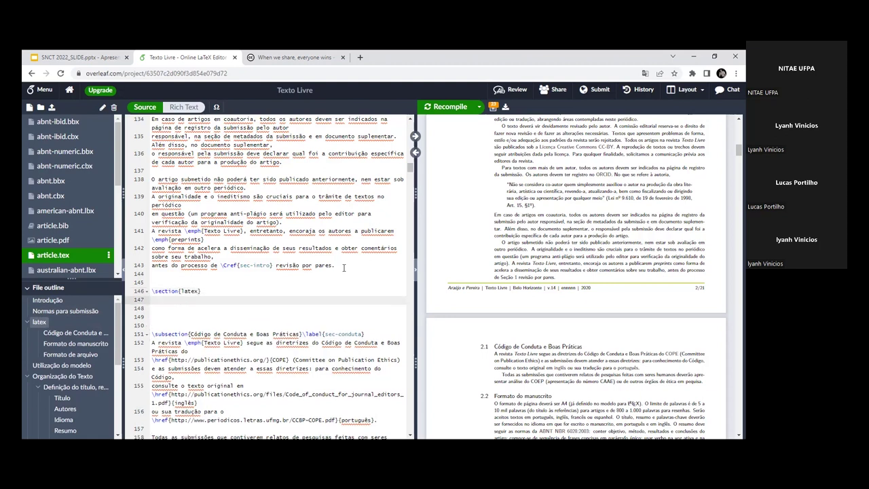
type("\\s")
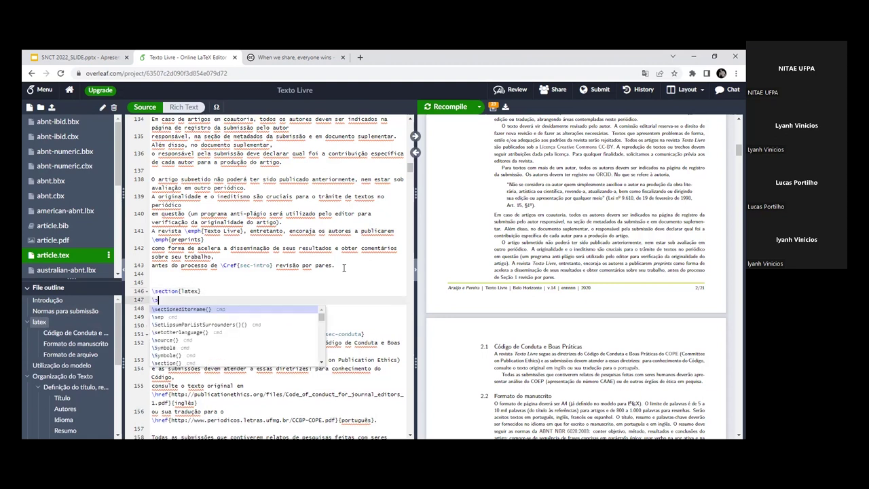
type("ubsection")
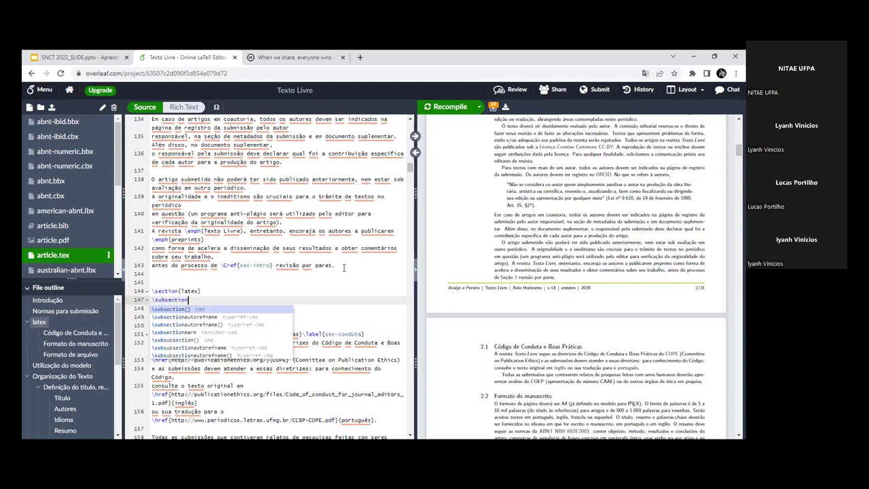
type("{")
key("Down")
key("Up")
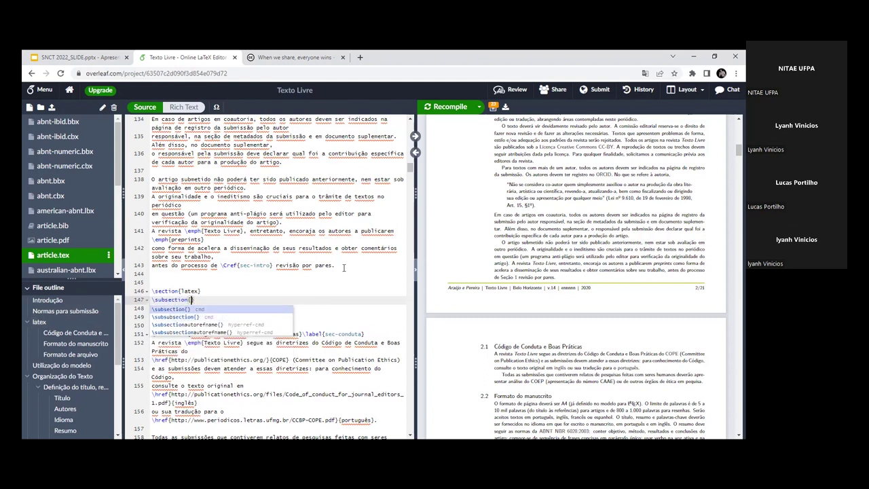
type("minu")
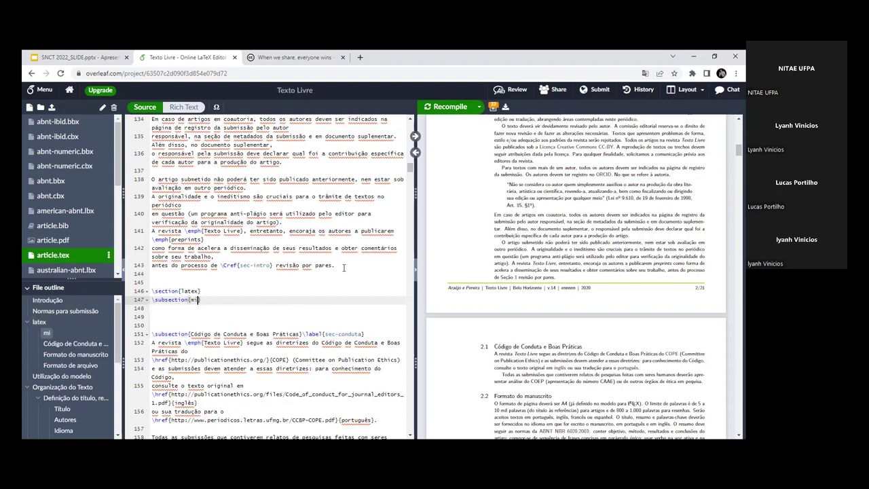
type("curso")
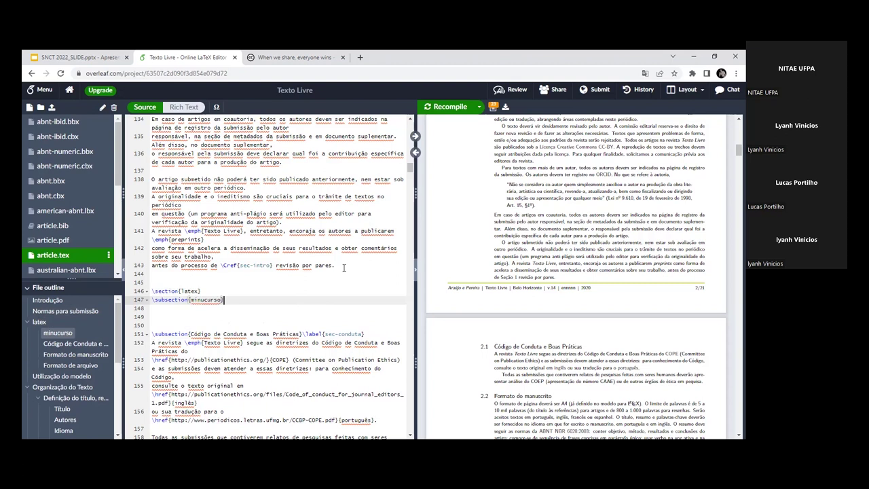
key("Return")
type("\\")
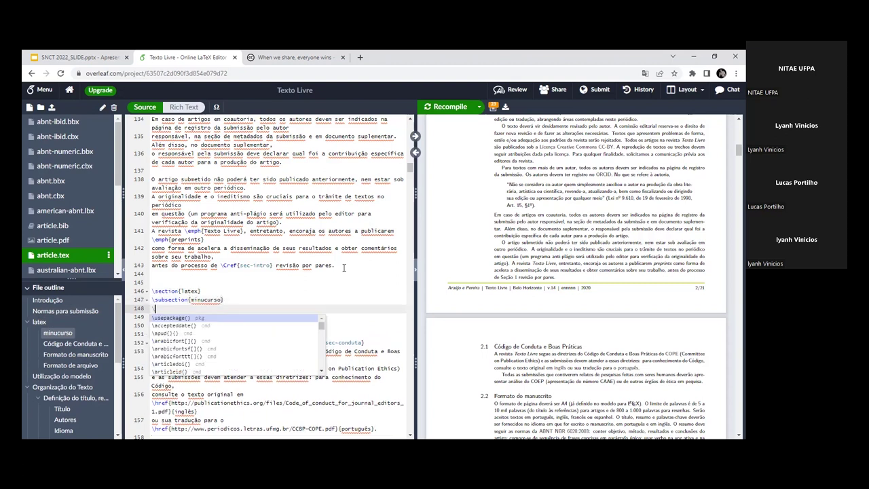
type("subsubsection{")
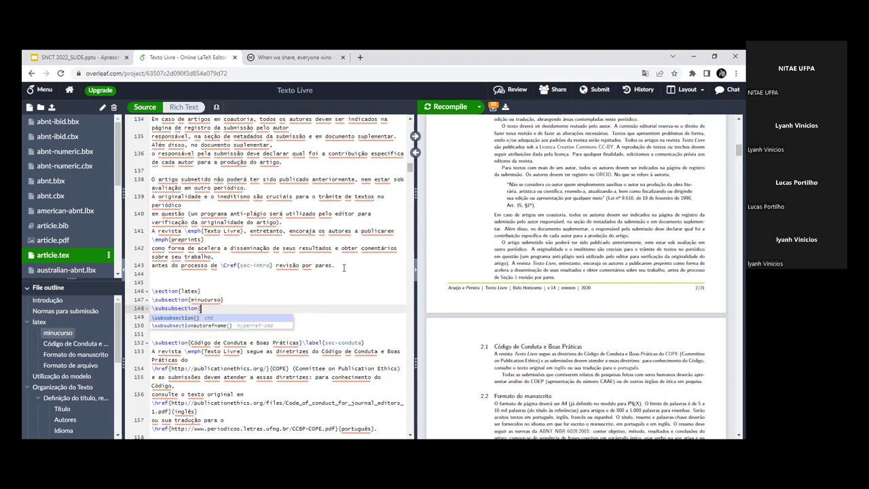
type("python")
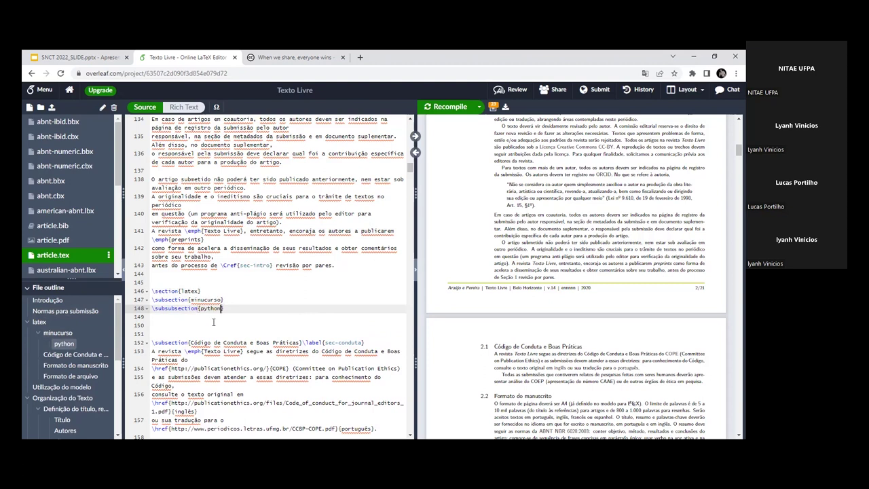
key("BackSpace")
key("BackSpace")
key("BackSpace")
key("BackSpace")
key("BackSpace")
key("BackSpace")
type("tex}")
Step: Review the three new heading lines 146–148 and recompile the document
left_click(208, 290)
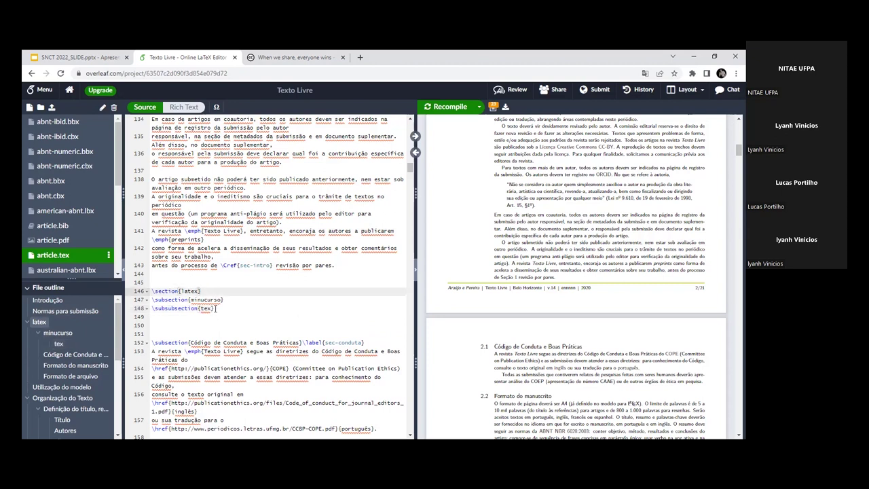
double_click(168, 291)
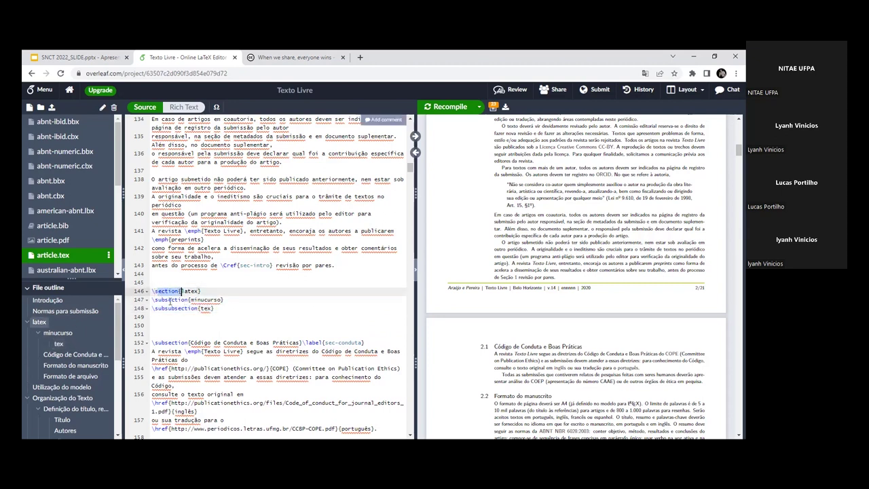
left_click_drag(167, 299, 183, 300)
left_click(215, 309)
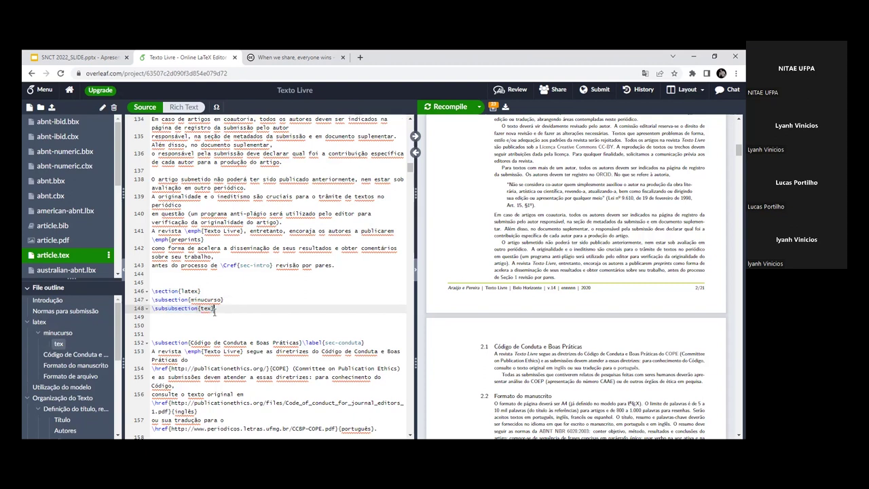
left_click(431, 109)
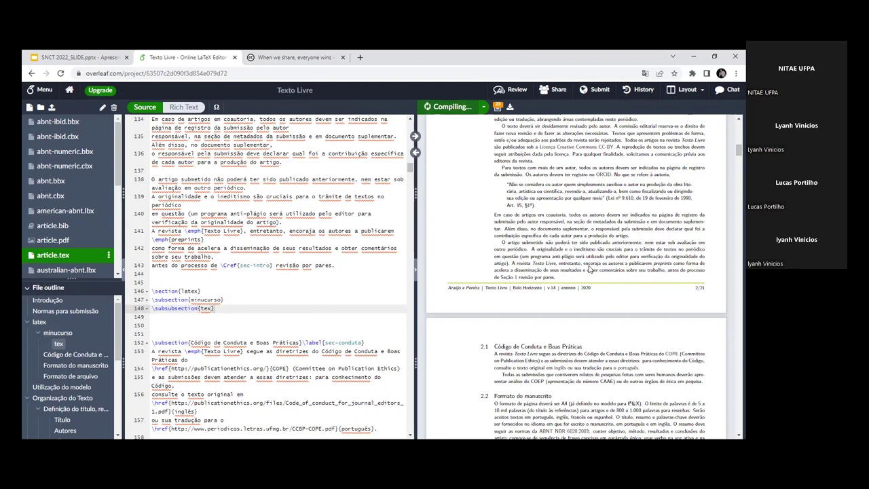
left_click(198, 331)
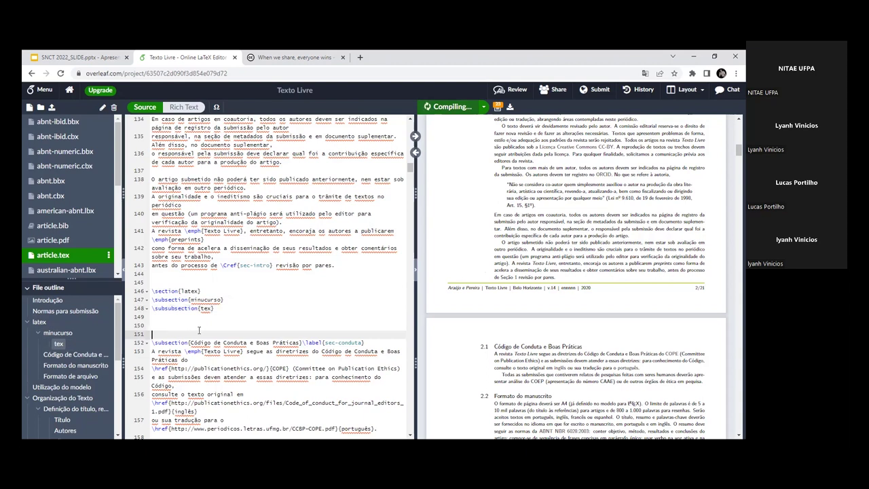
Step: Delete empty line 151, check PDF sections 3, 3.1 and 3.1.1, then select lines 146–148
key("BackSpace")
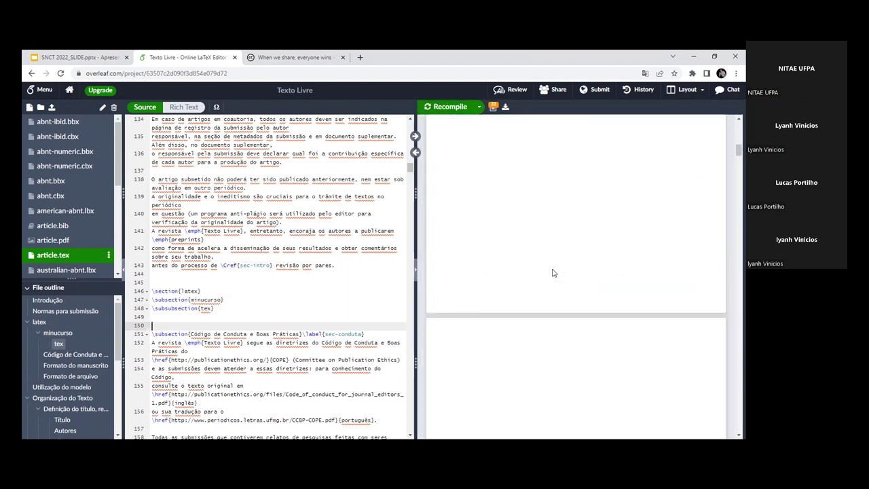
scroll(621, 315, "down", 1)
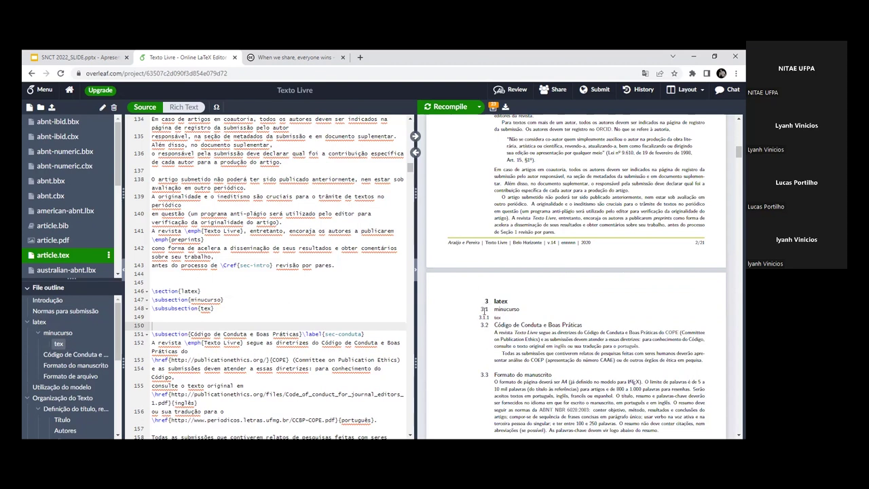
left_click(182, 319)
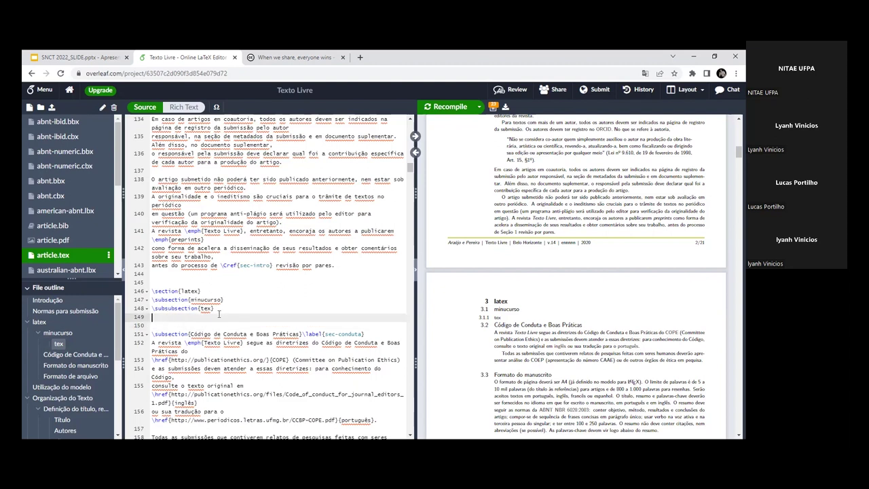
left_click_drag(219, 311, 151, 292)
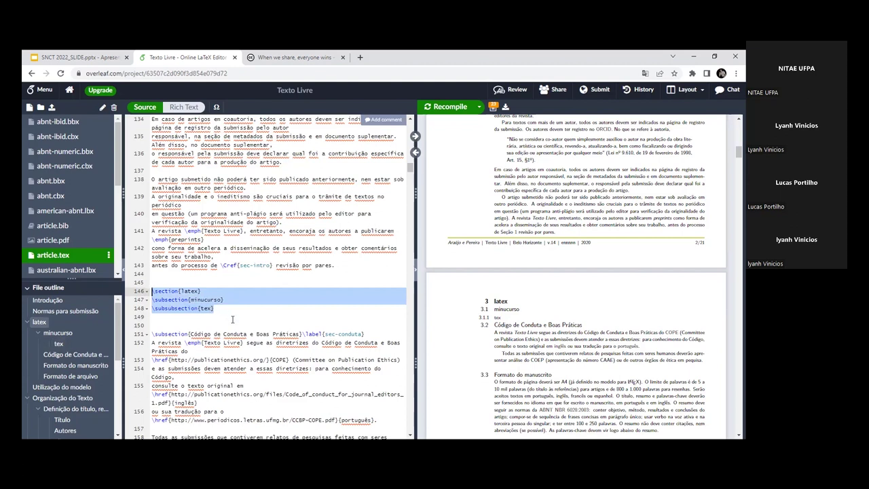
Step: Delete the latex, minucurso and tex heading lines and recompile with Ctrl+S
key("BackSpace")
key("BackSpace")
key("BackSpace")
key("BackSpace")
left_click_drag(153, 291, 189, 290)
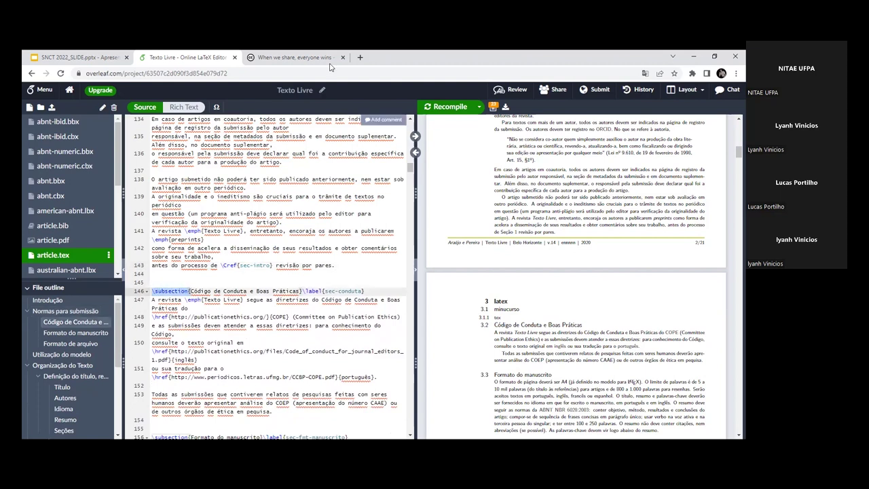
key("ctrl+s")
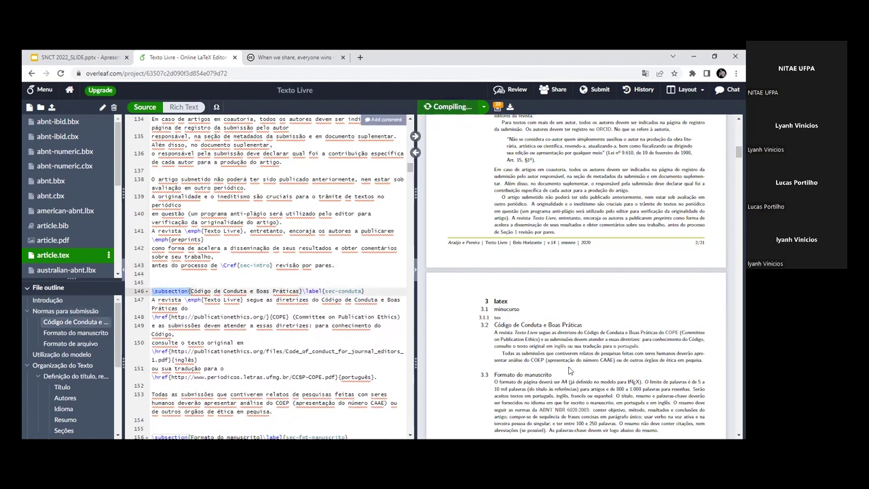
Step: Highlight the Código de Conduta subsection's command, title, label and body paragraphs to explain them
left_click_drag(193, 291, 288, 291)
left_click(287, 291)
left_click(302, 291)
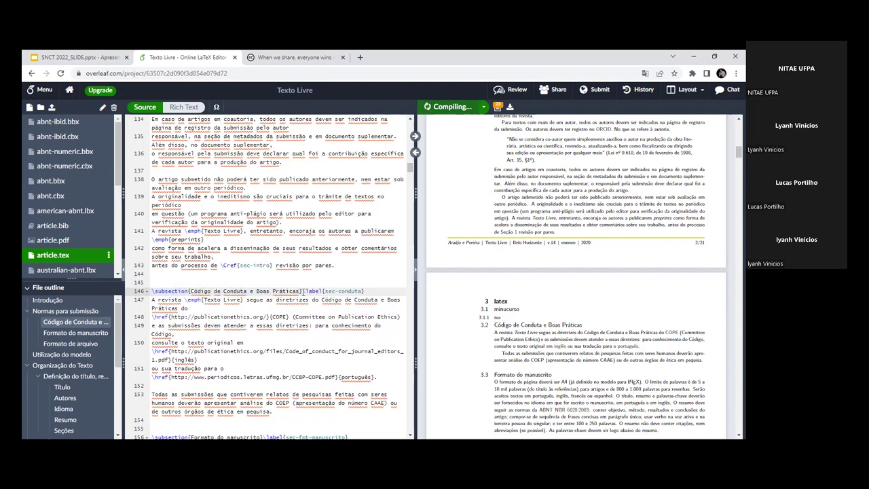
left_click_drag(303, 292, 348, 292)
left_click_drag(163, 292, 298, 291)
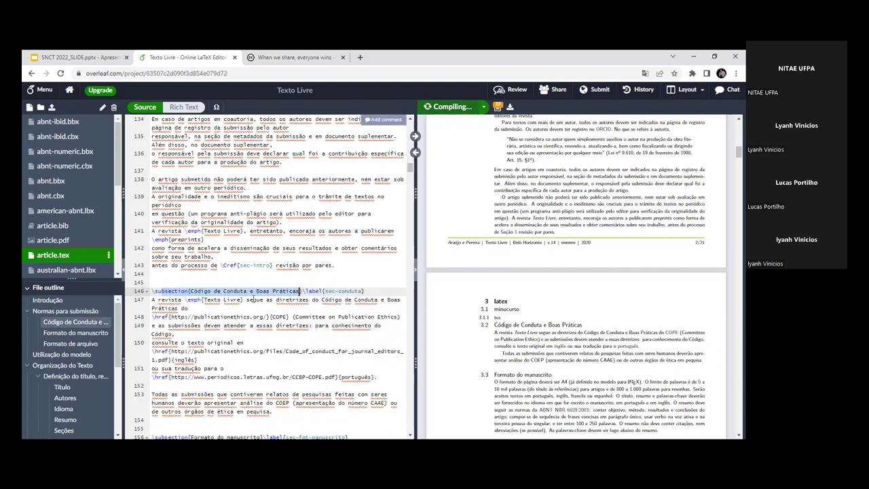
left_click_drag(151, 299, 204, 407)
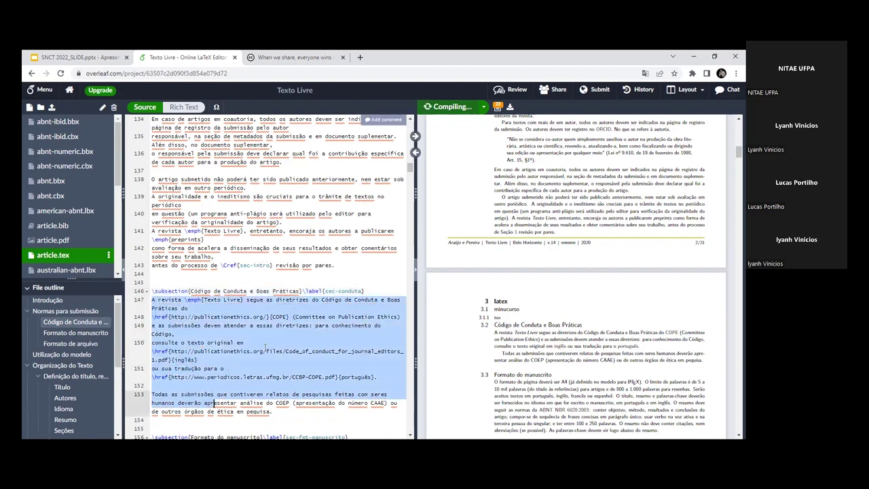
left_click(224, 368)
left_click_drag(304, 292, 332, 290)
left_click(333, 291)
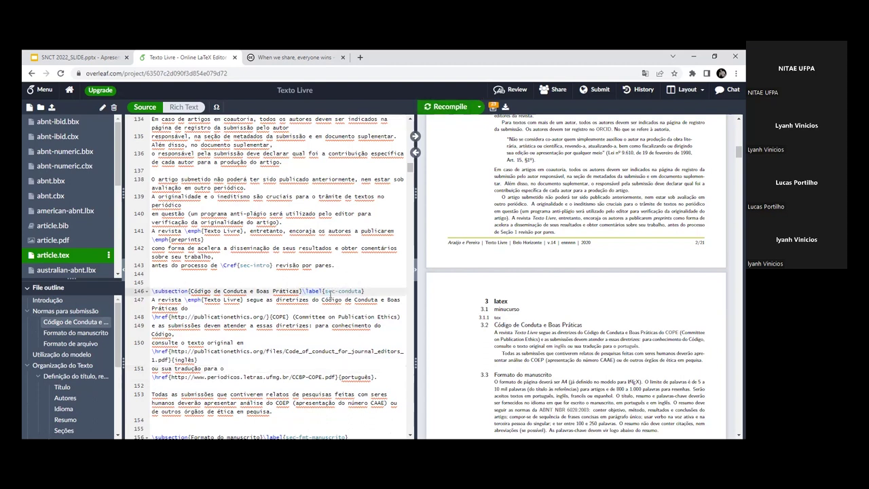
Step: Start typing a \Cref reference at the end of line 164, then erase it
scroll(270, 327, "down", 1)
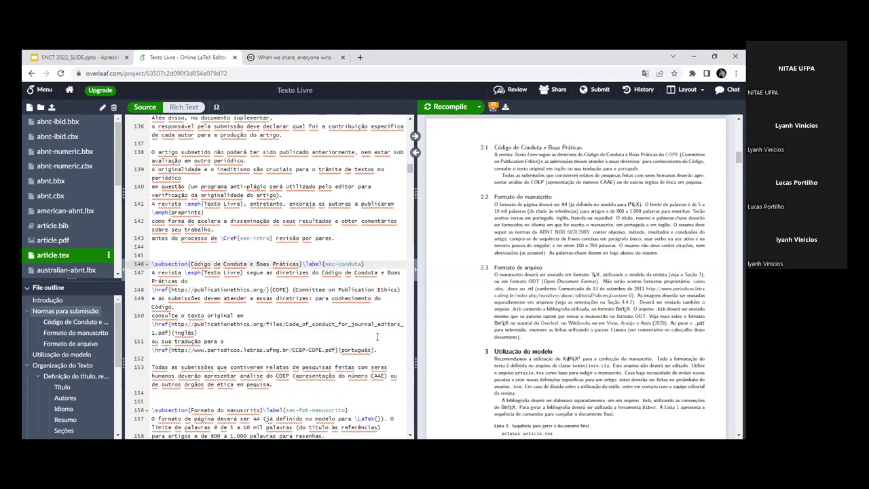
scroll(360, 330, "down", 3)
scroll(360, 330, "down", 3)
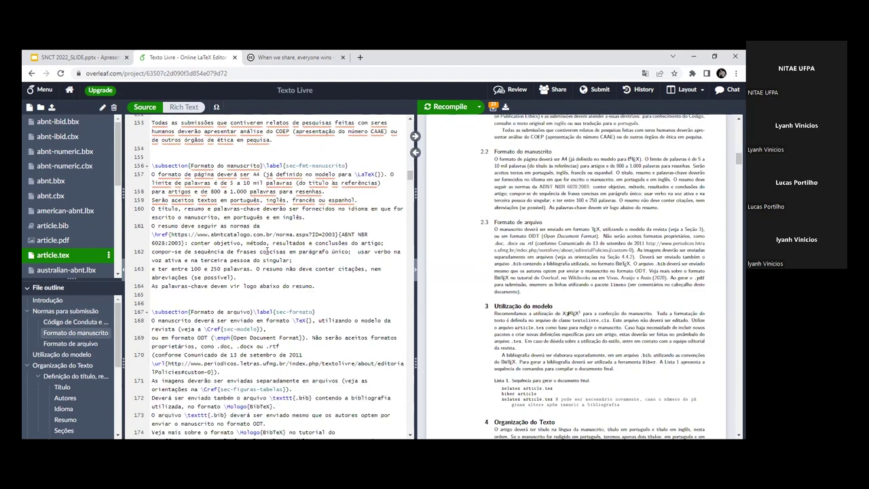
scroll(307, 312, "up", 4)
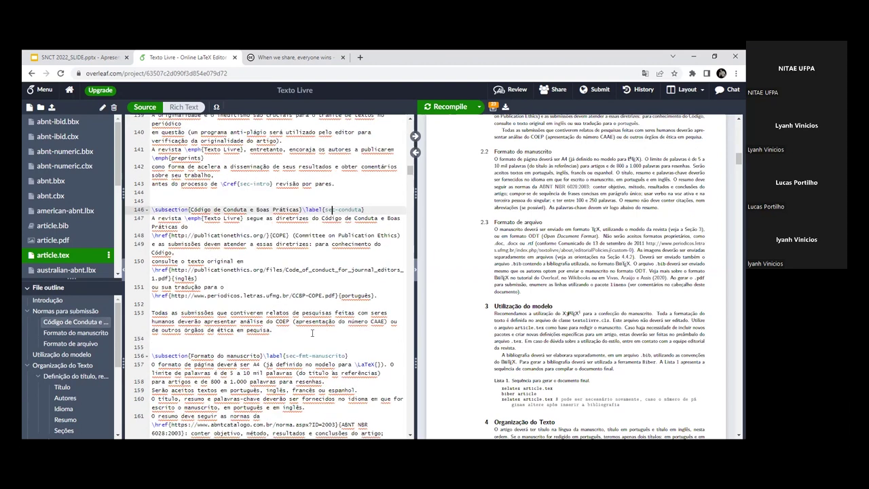
left_click(323, 371)
type("\\Ctre")
key("BackSpace")
key("BackSpace")
key("BackSpace")
type("ref{")
key("BackSpace")
key("BackSpace")
key("BackSpace")
key("BackSpace")
key("BackSpace")
key("BackSpace")
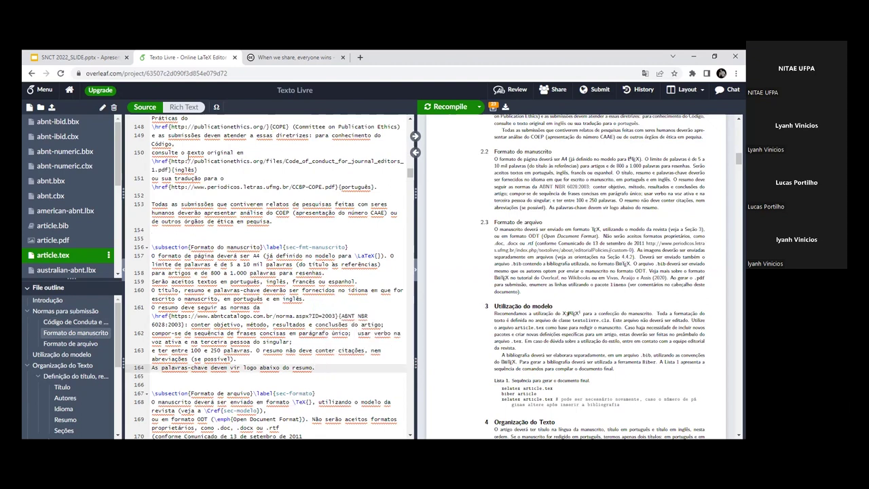
Step: Highlight the Committee on Publication Ethics text and sync the PDF to the Código de Conduta paragraph
scroll(205, 178, "up", 3)
left_click_drag(152, 207, 269, 206)
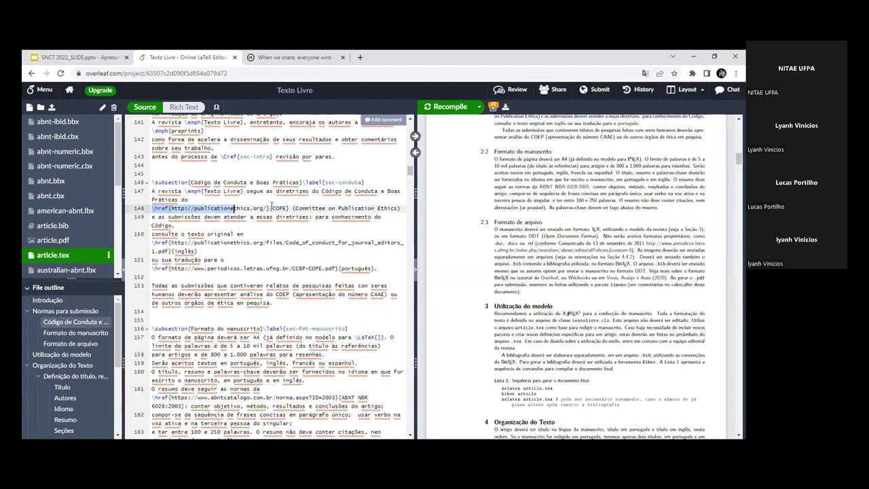
left_click(174, 208)
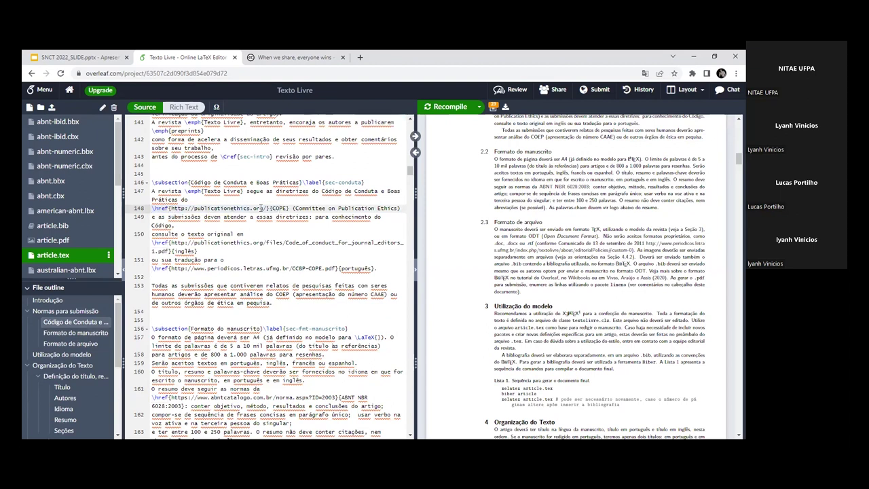
left_click_drag(294, 208, 399, 208)
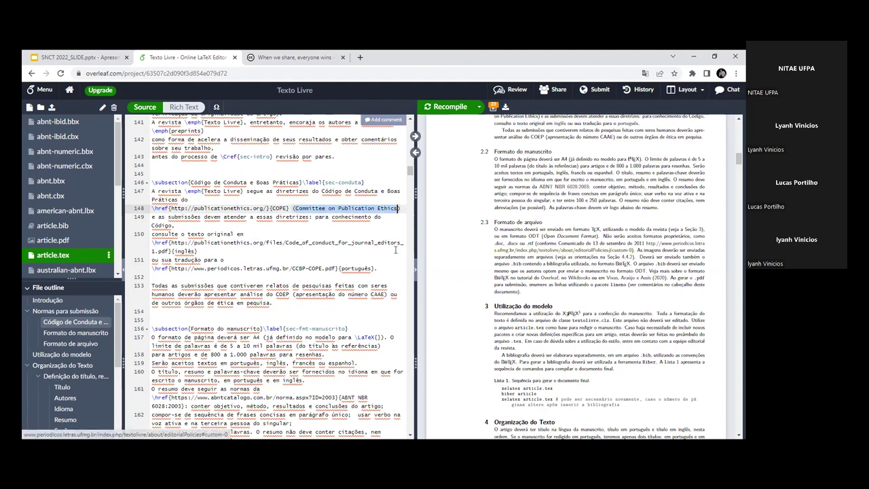
left_click(416, 152)
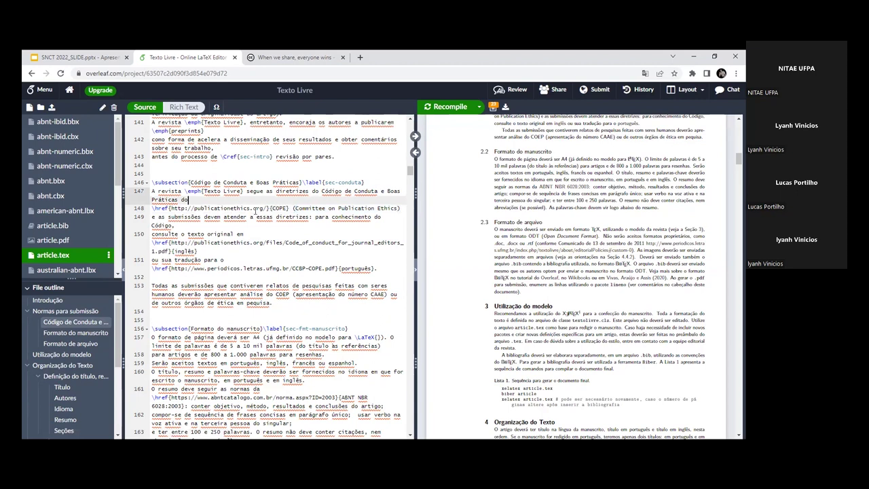
left_click(415, 136)
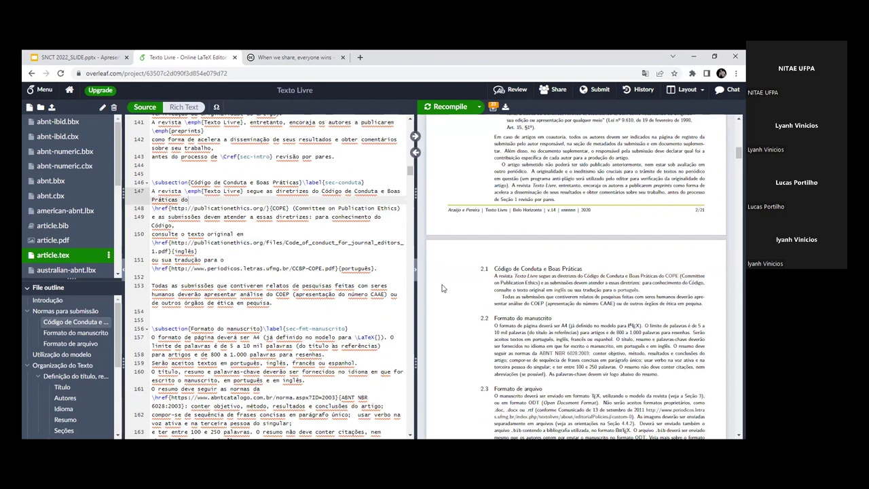
Step: Highlight the COPE link sentence and the paragraph on line 153, then scroll further down
left_click(195, 224)
left_click_drag(154, 208, 301, 218)
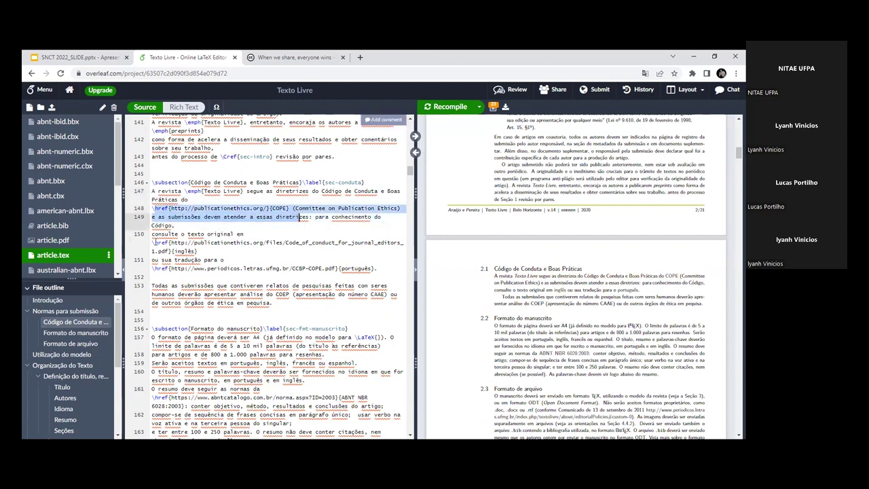
key("Down")
key("Down")
key("Down")
key("Down")
key("Down")
scroll(265, 267, "down", 1)
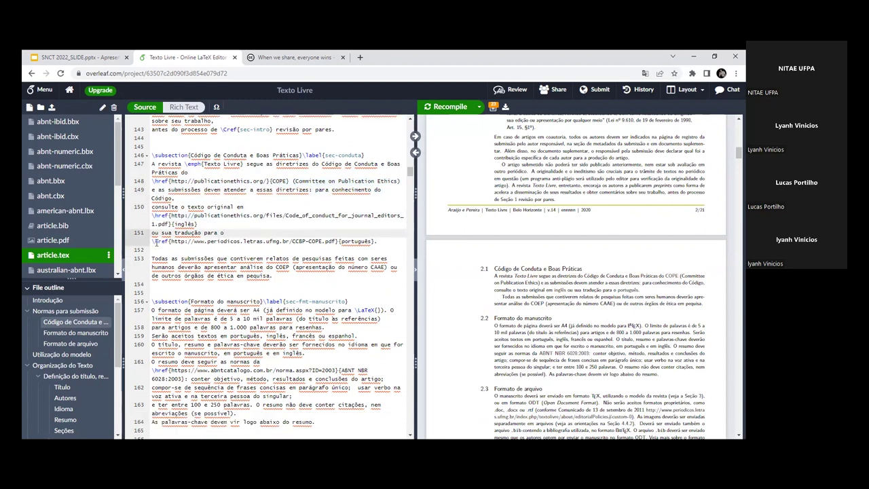
left_click(303, 258)
double_click(166, 257)
left_click_drag(167, 257, 231, 267)
left_click(238, 267)
scroll(182, 251, "down", 1)
scroll(182, 248, "down", 1)
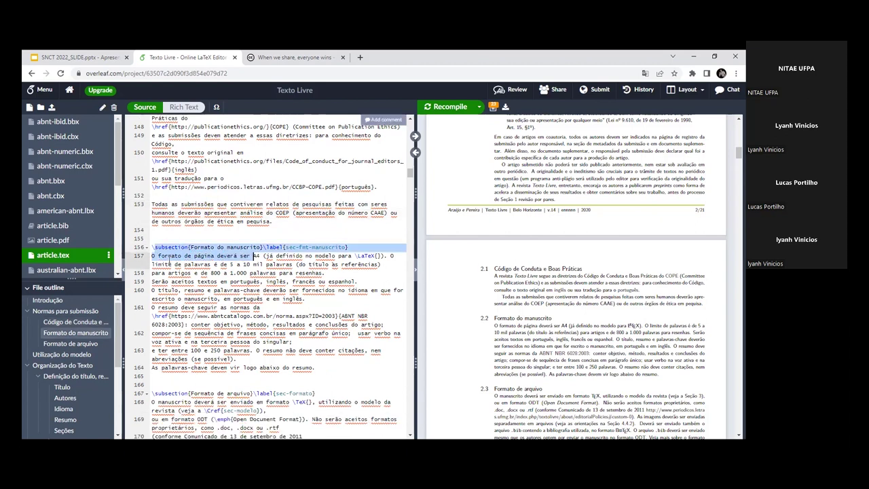
left_click_drag(678, 434, 487, 318)
left_click(487, 318)
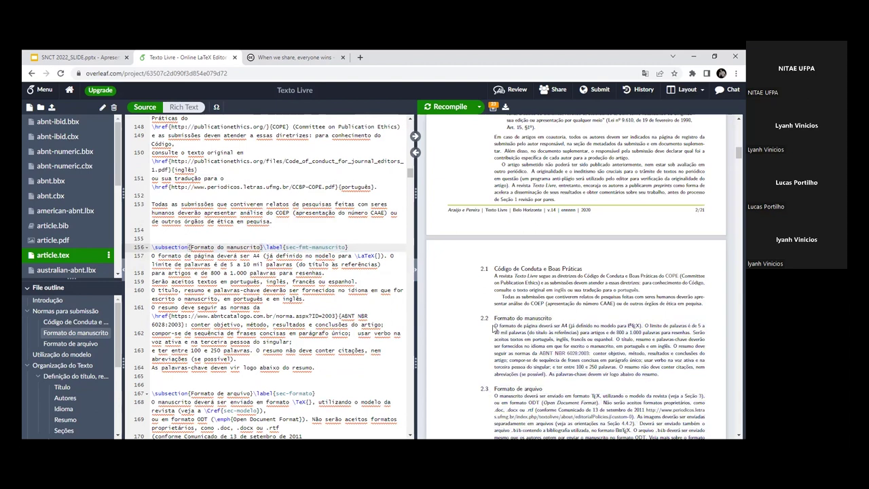
left_click_drag(152, 256, 317, 368)
left_click(317, 367)
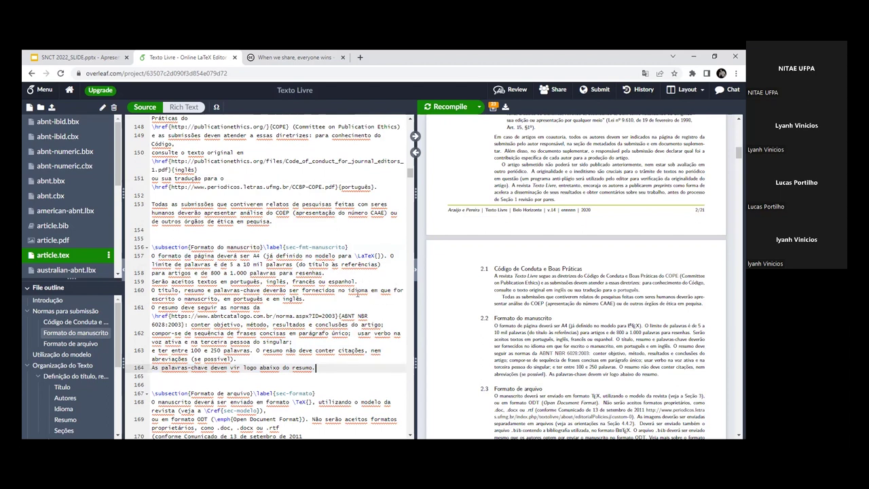
left_click_drag(355, 255, 381, 256)
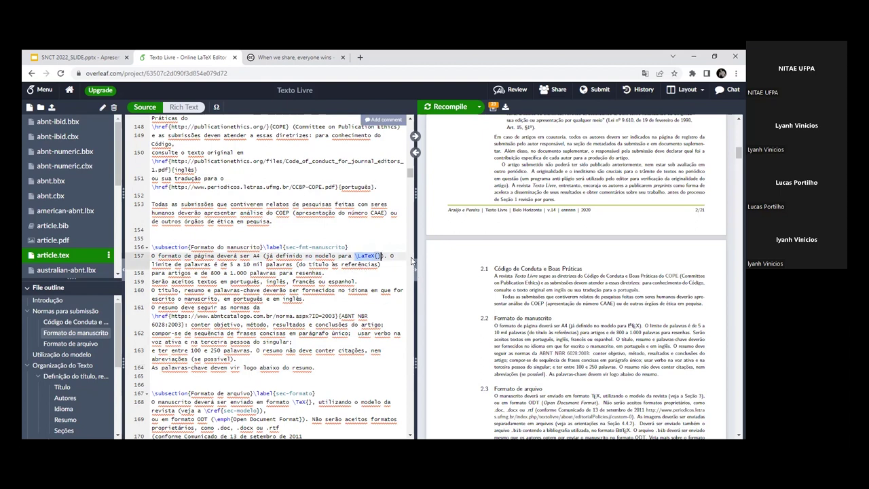
double_click(635, 324)
left_click_drag(151, 256, 274, 306)
left_click(274, 306)
scroll(236, 265, "up", 4)
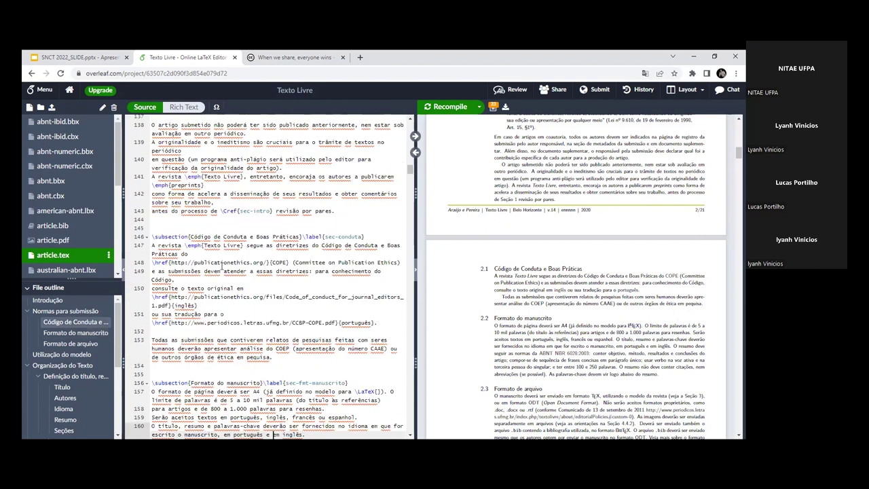
scroll(236, 265, "down", 3)
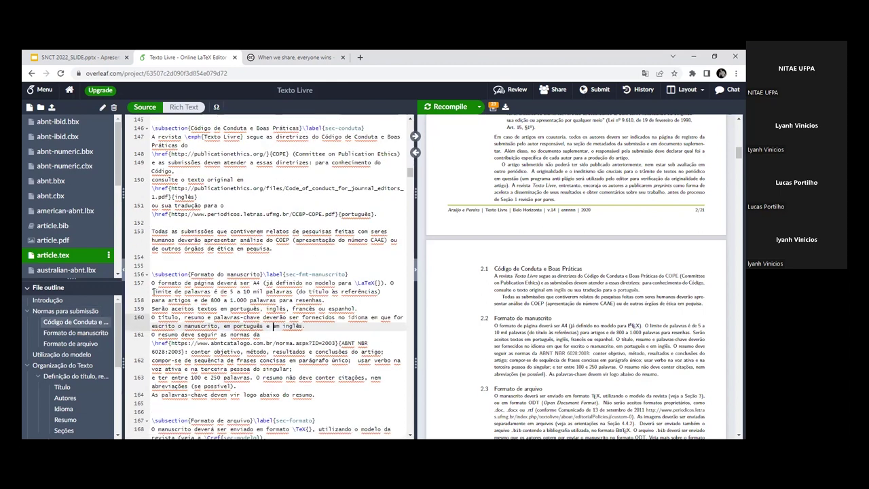
left_click_drag(151, 284, 268, 334)
left_click(261, 309)
left_click_drag(192, 300, 250, 300)
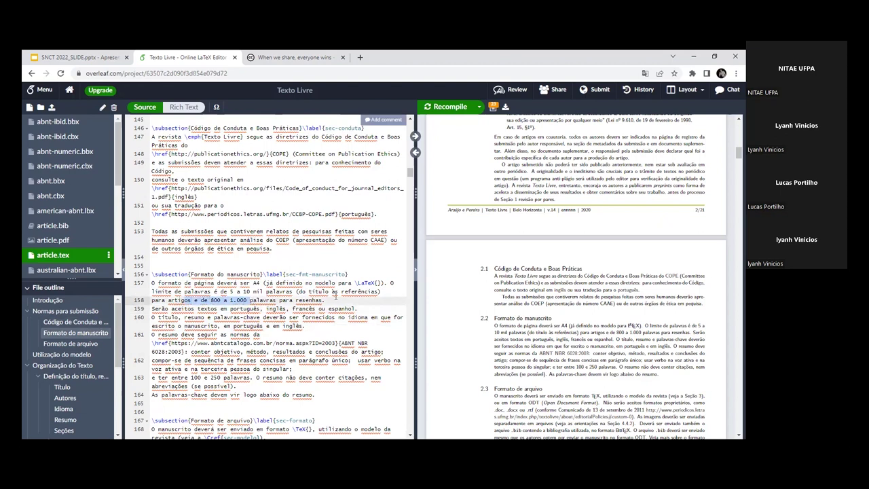
left_click_drag(214, 291, 249, 292)
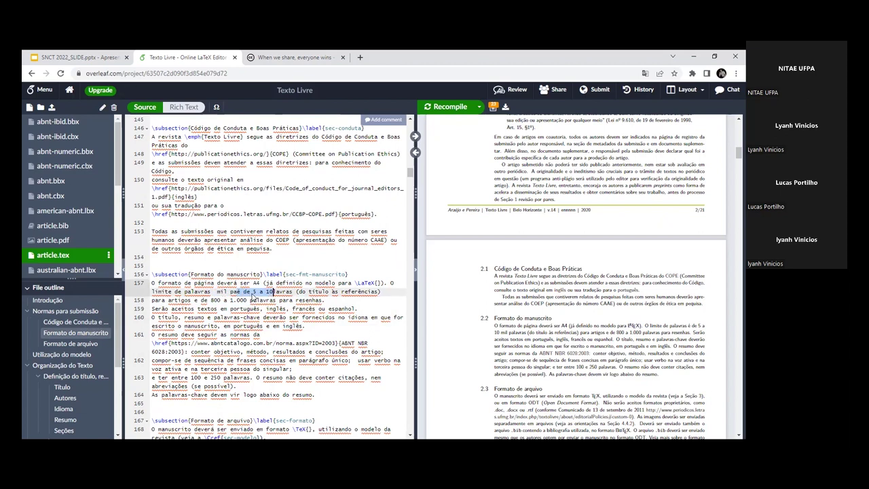
left_click(252, 308)
scroll(250, 309, "down", 1)
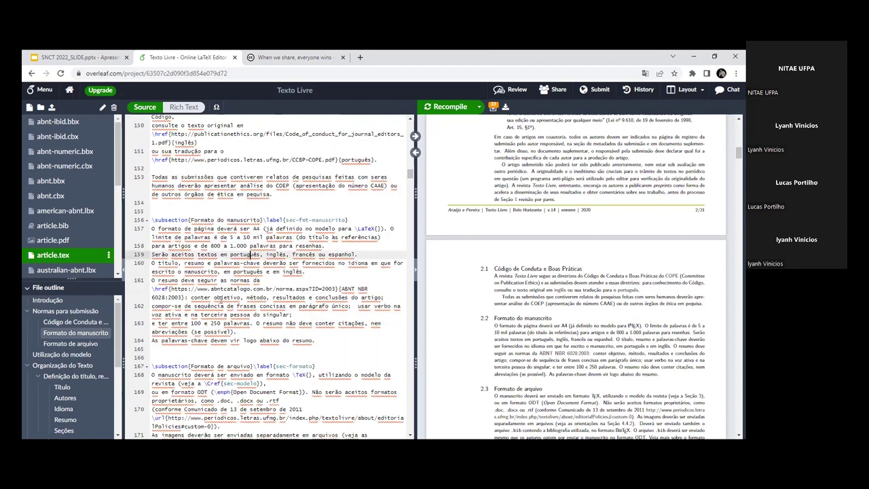
left_click_drag(152, 289, 351, 297)
left_click(343, 306)
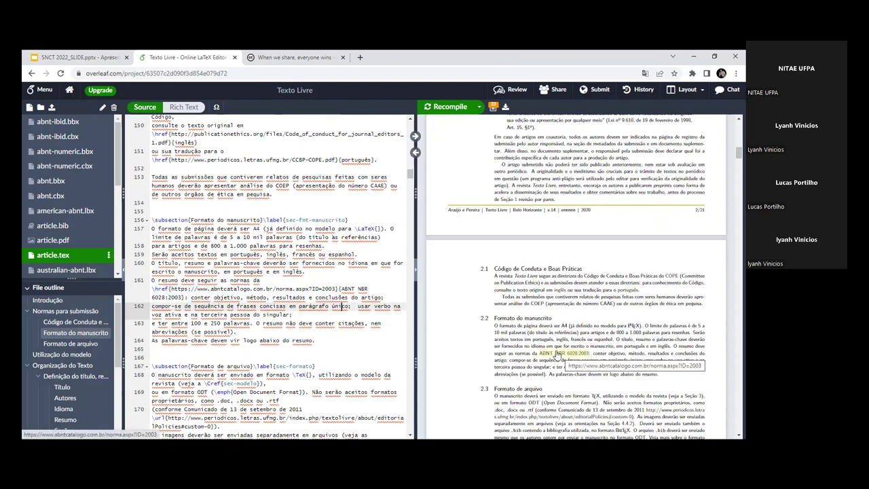
scroll(264, 326, "down", 3)
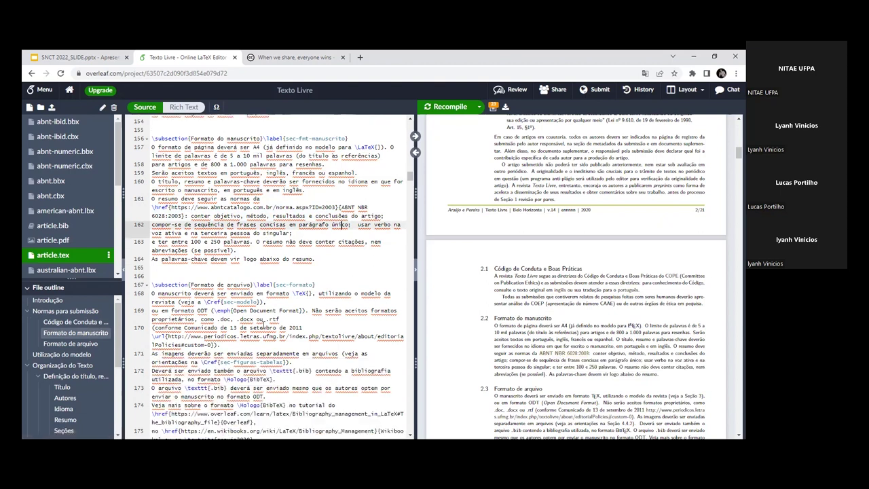
left_click_drag(152, 285, 242, 285)
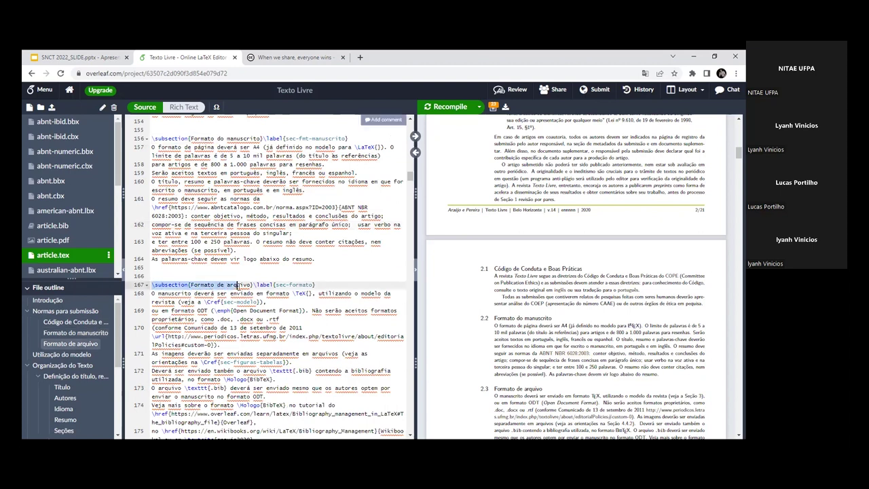
Step: Compare the \TeX command on line 168 with the rendered TeX word in the PDF
scroll(556, 326, "down", 3)
left_click_drag(518, 254, 589, 276)
left_click(589, 276)
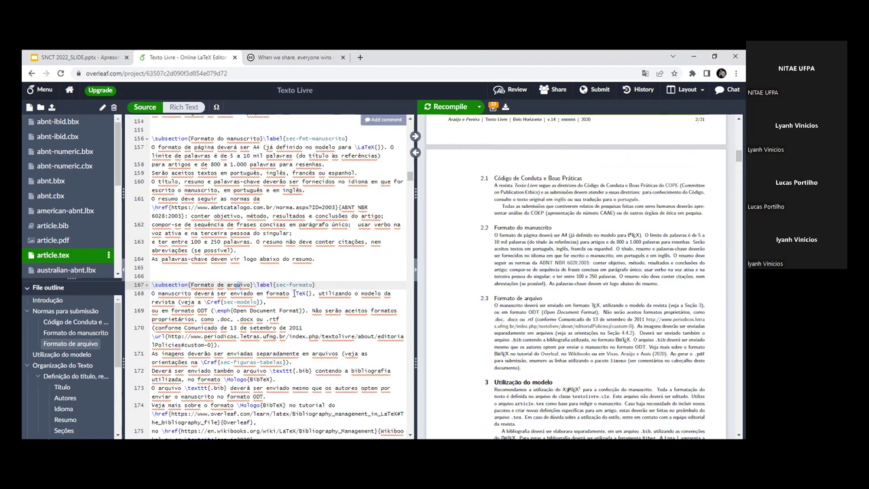
left_click_drag(294, 294, 310, 293)
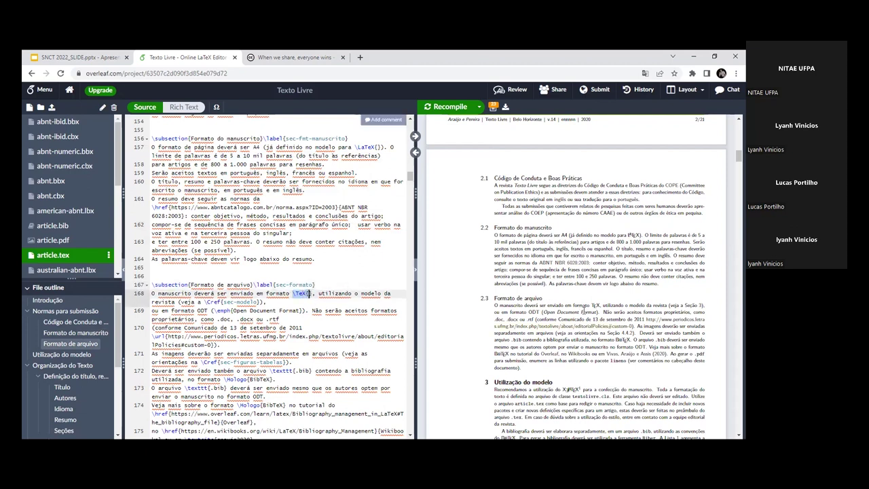
left_click_drag(590, 306, 602, 306)
left_click(288, 295)
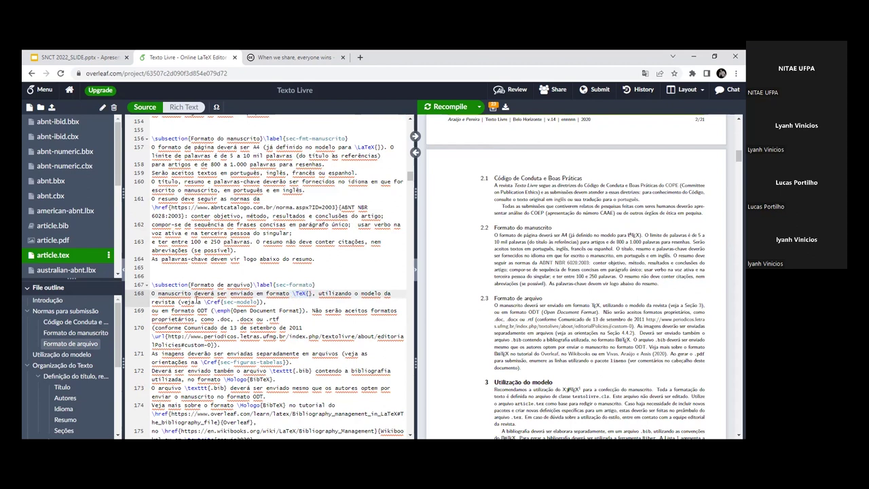
Step: Sync the PDF to line 170 and highlight its \url source and the rendered periodicos.letras.ufmg.br address
scroll(266, 317, "down", 1)
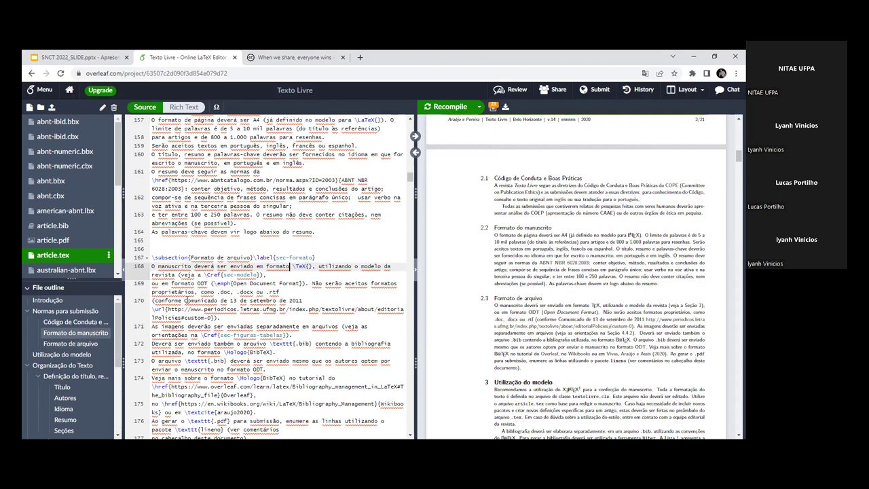
scroll(187, 300, "down", 1)
left_click_drag(151, 282, 302, 287)
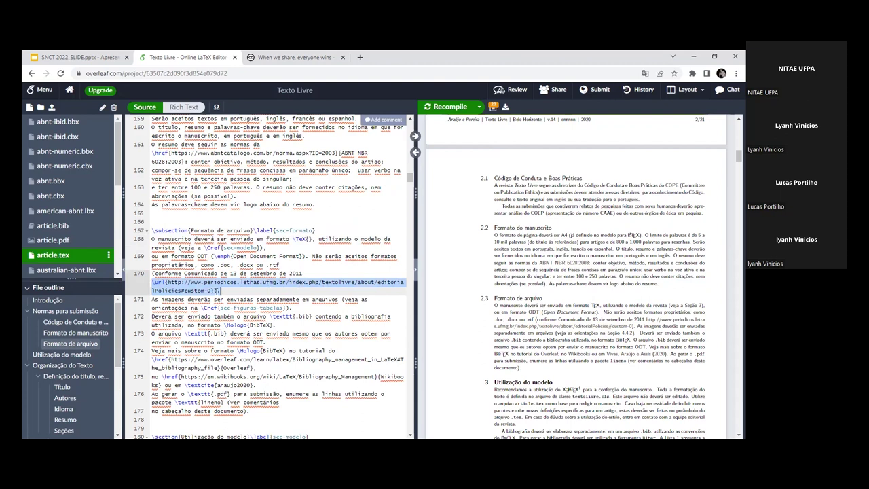
left_click(191, 273)
left_click(415, 136)
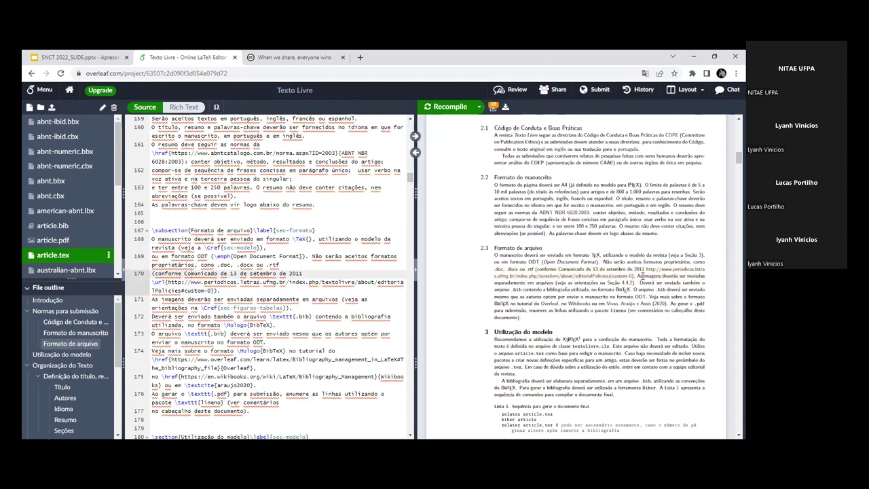
left_click_drag(634, 275, 644, 259)
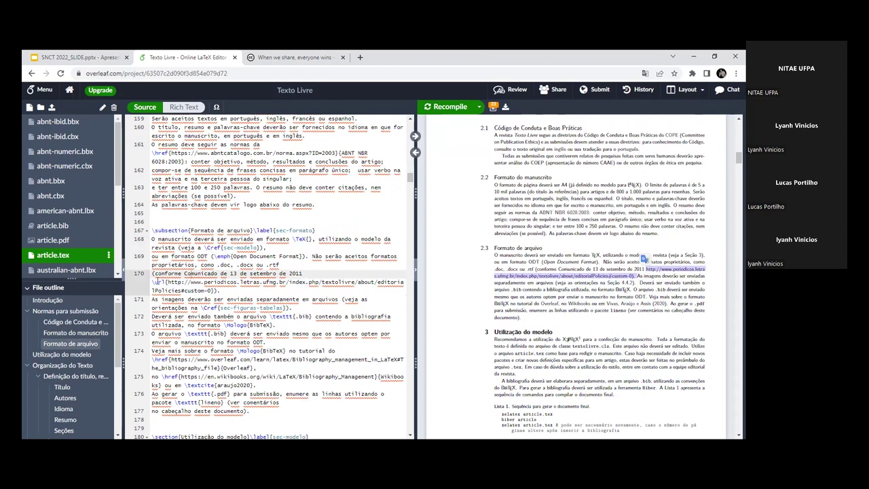
scroll(219, 251, "up", 1)
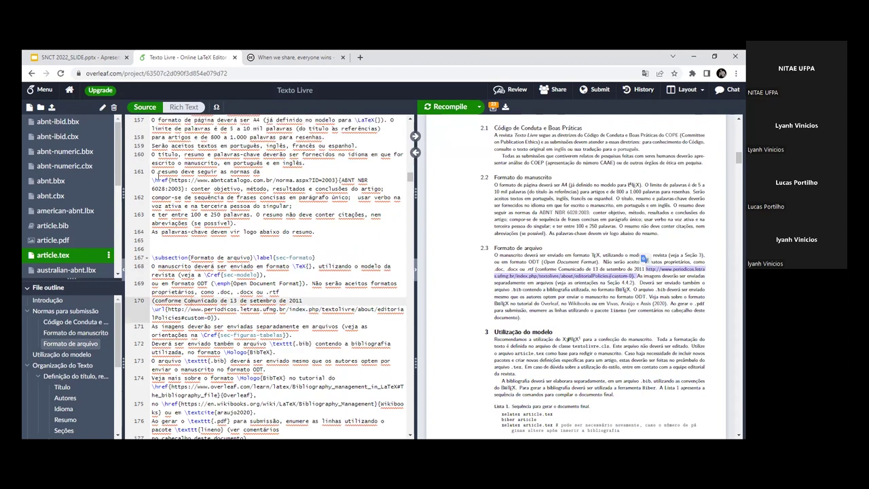
scroll(193, 299, "down", 1)
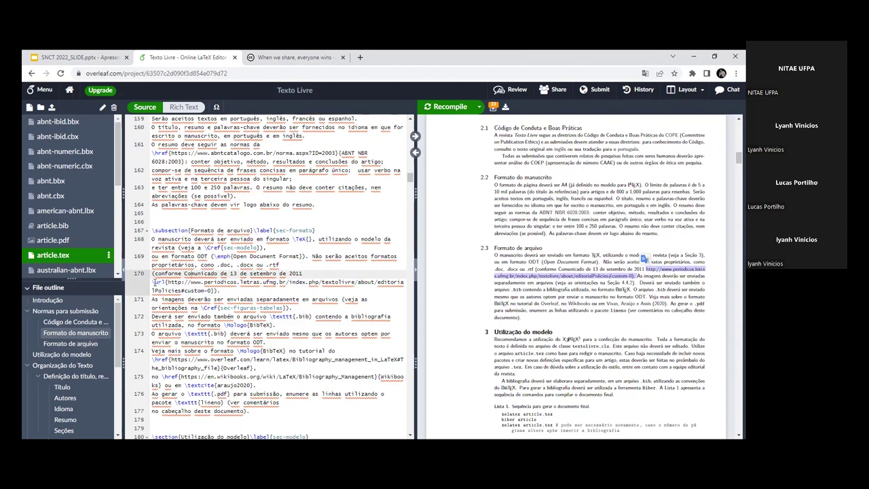
left_click_drag(151, 282, 215, 291)
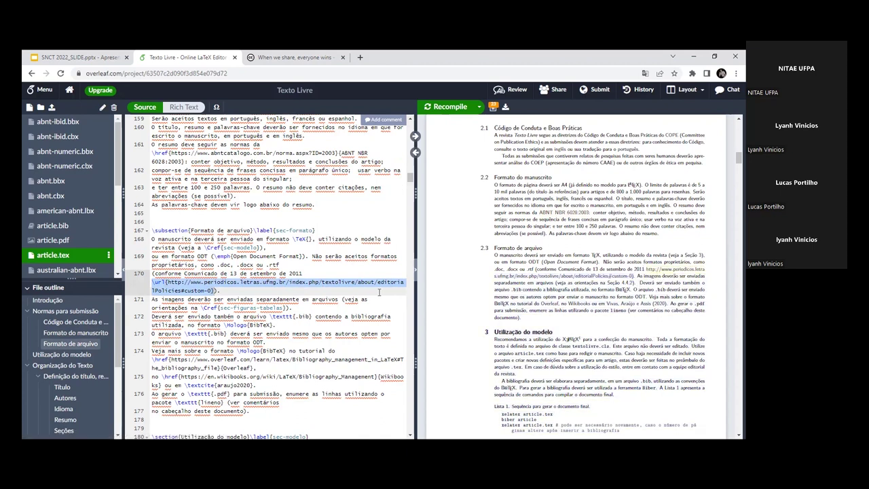
left_click(176, 284)
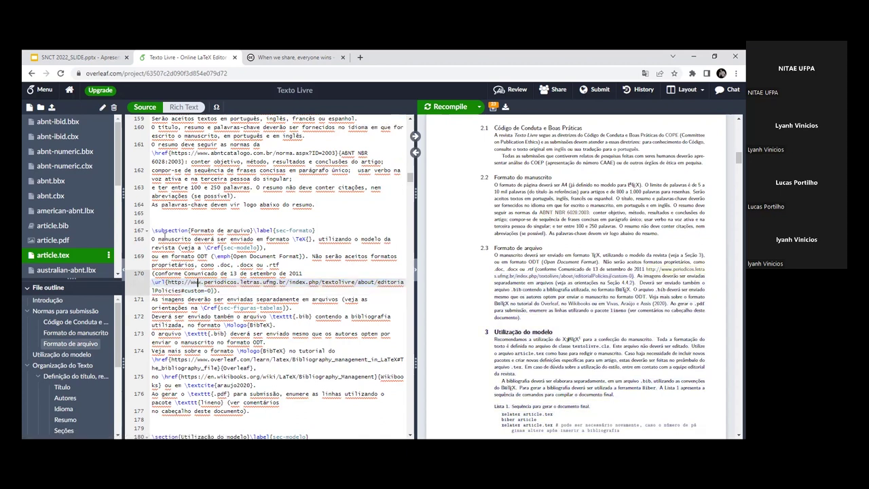
Step: Insert empty \url{} and \href{} commands on lines 166–167 above the Formato de arquivo subsection
left_click(161, 220)
key("Return")
key("Return")
key("Up")
key("Up")
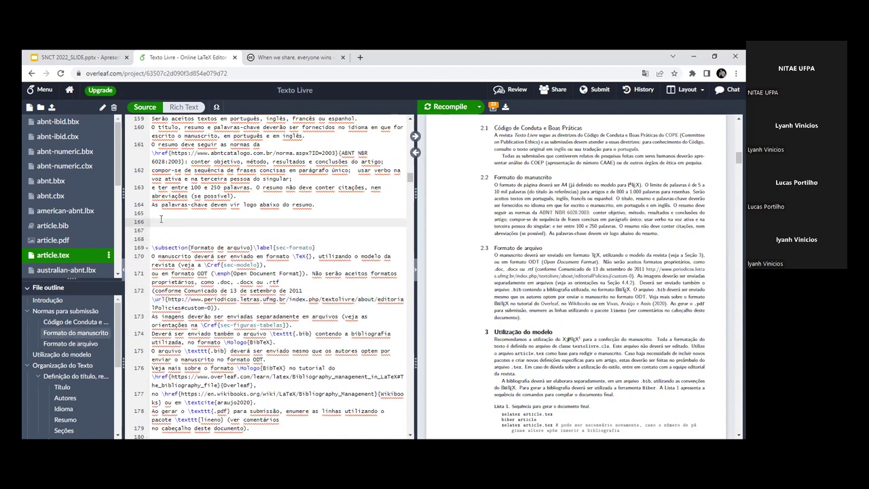
type("\\url")
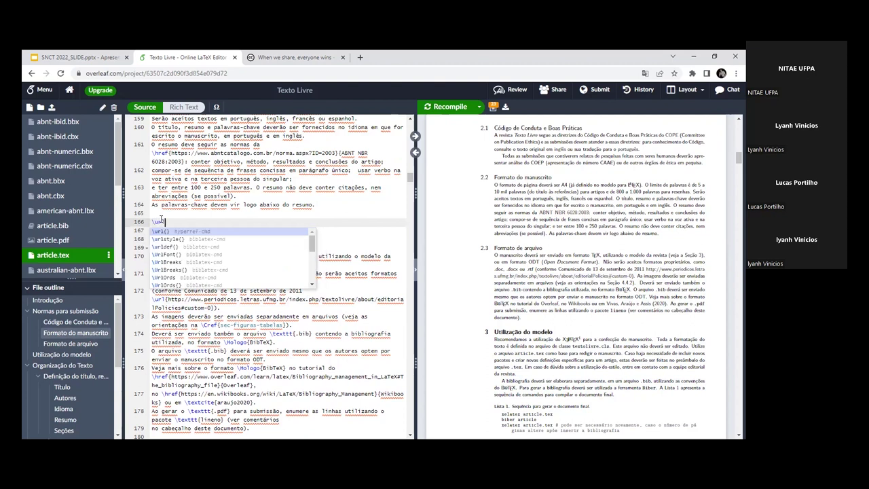
type("{")
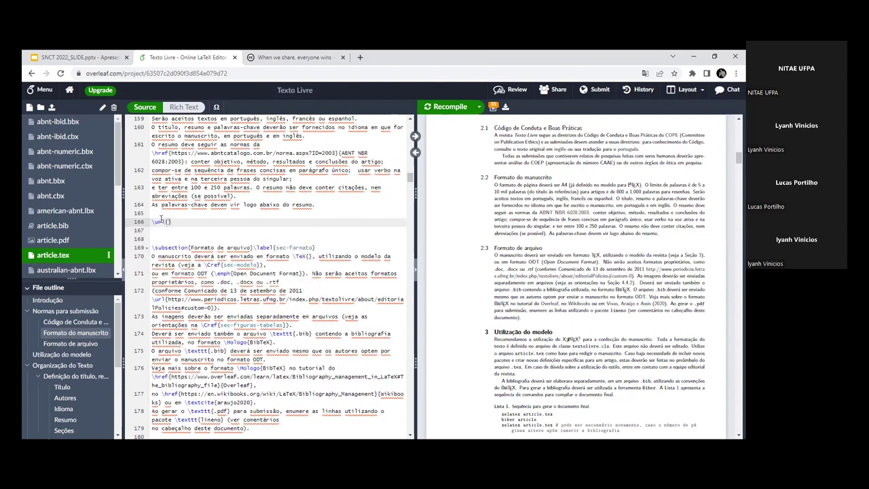
key("Return")
type("\\hr")
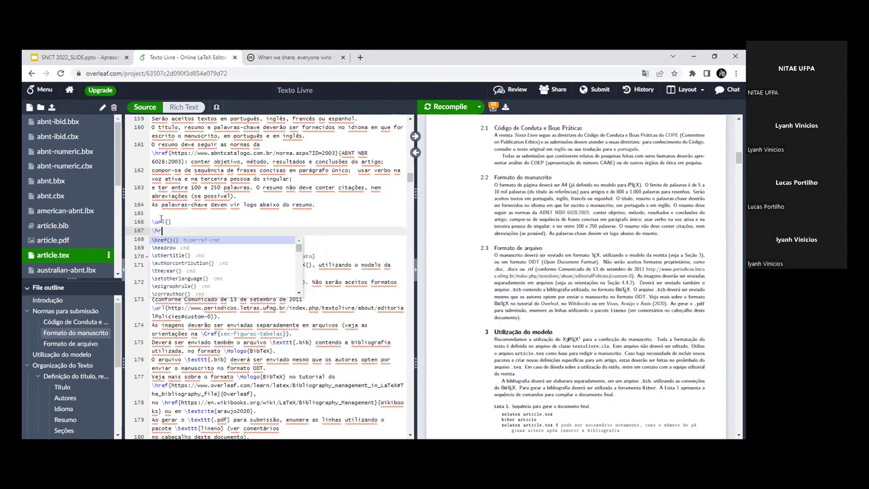
type("ef{")
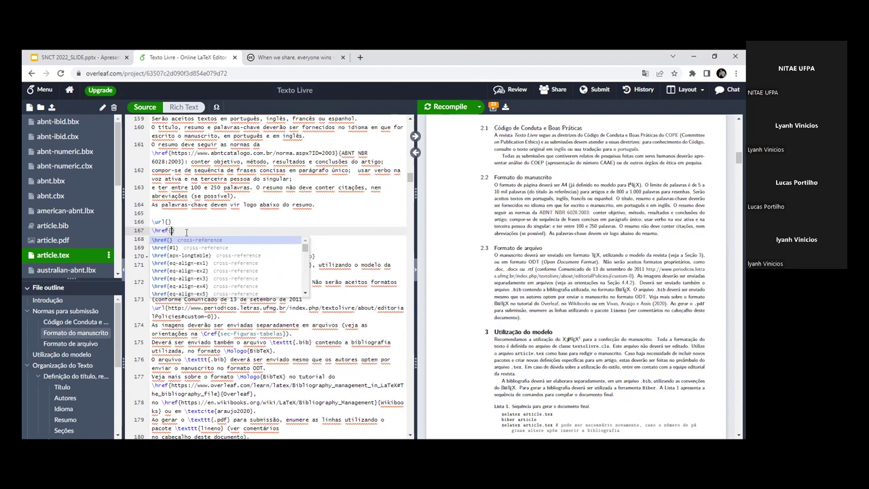
key("BackSpace")
key("BackSpace")
key("BackSpace")
key("BackSpace")
key("BackSpace")
key("BackSpace")
key("BackSpace")
key("BackSpace")
key("BackSpace")
key("BackSpace")
key("BackSpace")
key("BackSpace")
key("BackSpace")
key("BackSpace")
key("BackSpace")
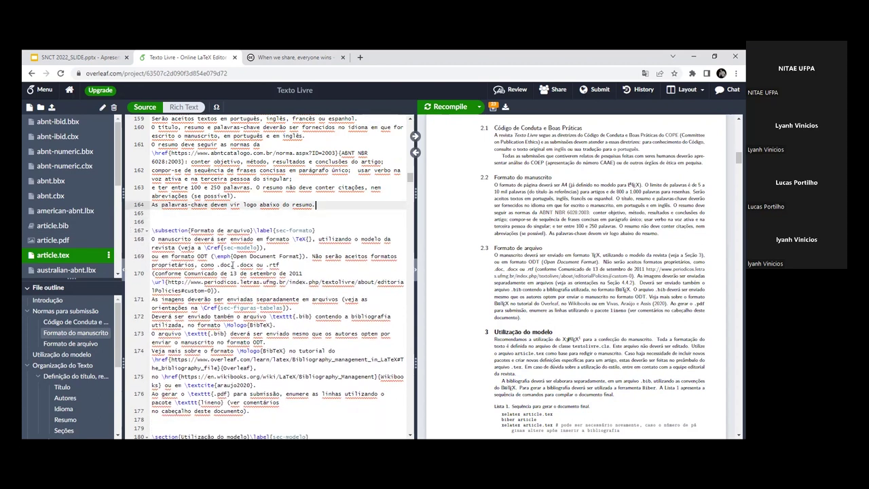
Step: Select the source lines around the empty \url{} and \href{} commands and the BibTeX text on line 172
scroll(215, 271, "down", 2)
left_click_drag(152, 228, 304, 245)
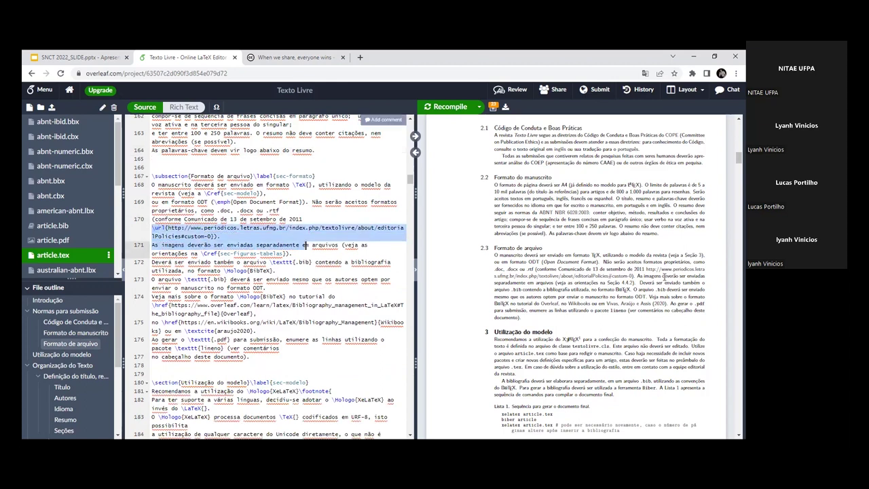
left_click(192, 253)
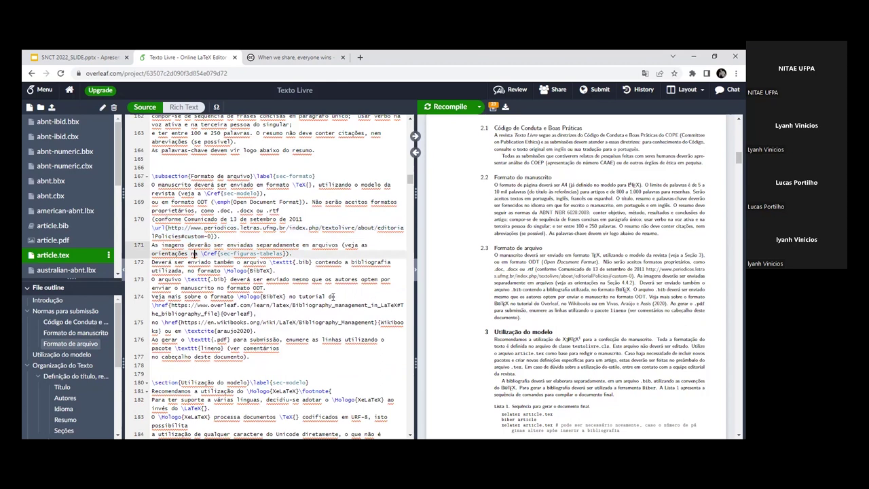
scroll(333, 296, "down", 1)
left_click_drag(224, 243, 278, 243)
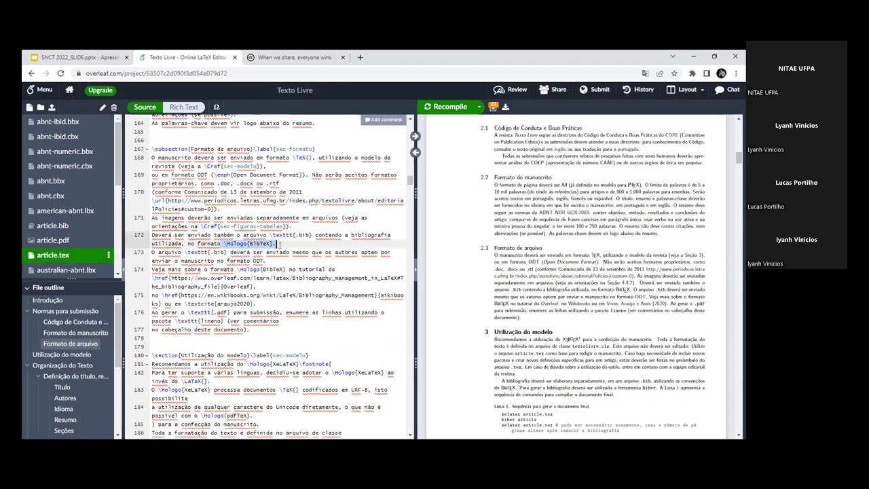
left_click(256, 243)
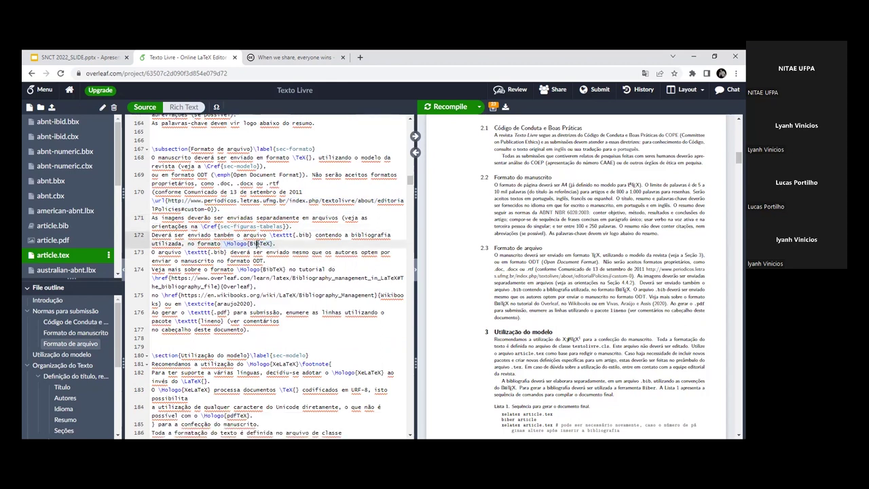
Step: Widen the PDF preview and double-click BibTeX there to jump to \Hologo{BibTeX} on line 174
double_click(623, 289)
left_click_drag(412, 250, 388, 251)
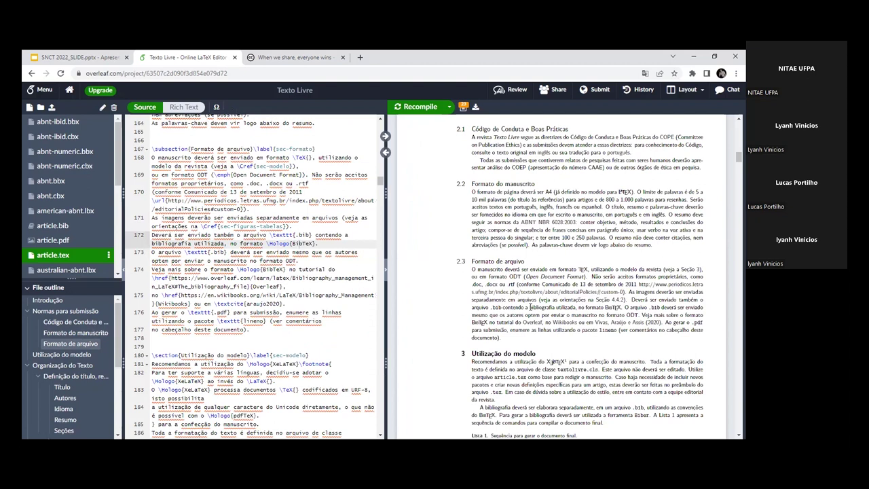
scroll(258, 302, "down", 1)
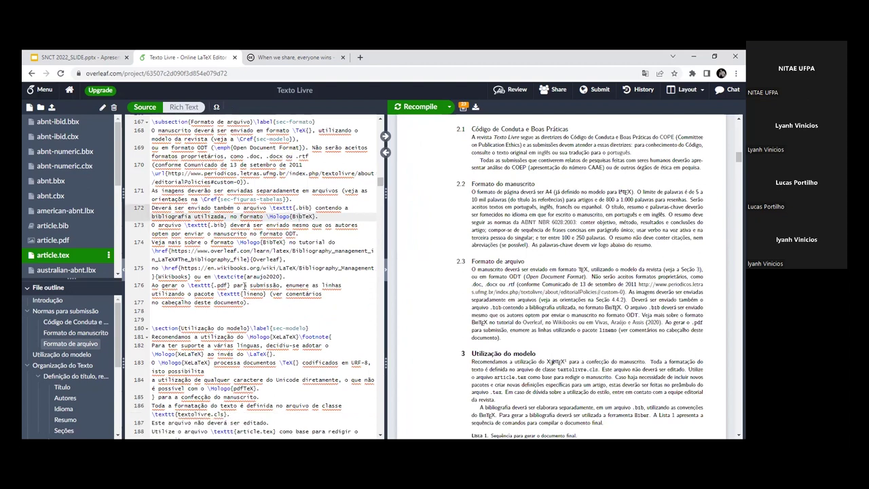
scroll(193, 267, "down", 1)
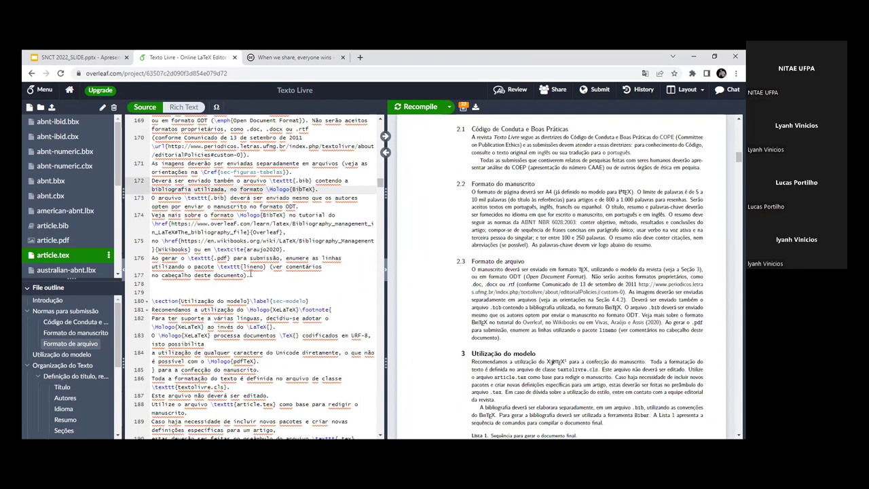
left_click_drag(236, 214, 290, 215)
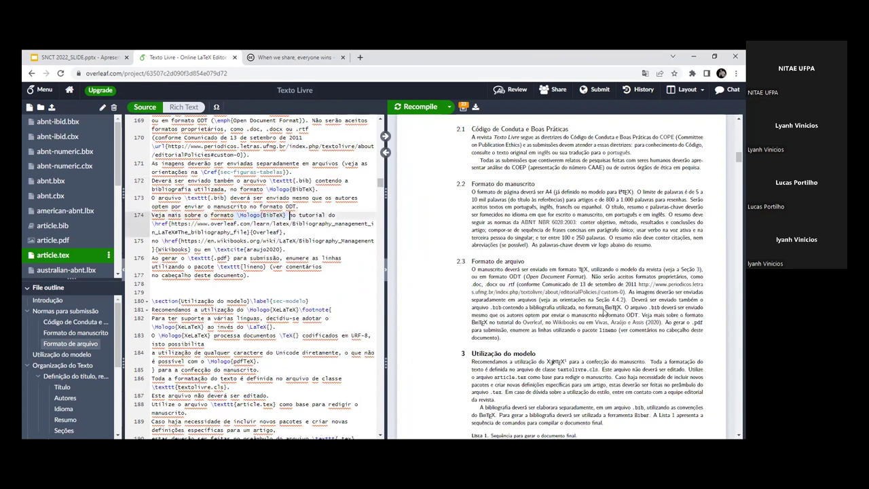
double_click(607, 310)
double_click(606, 310)
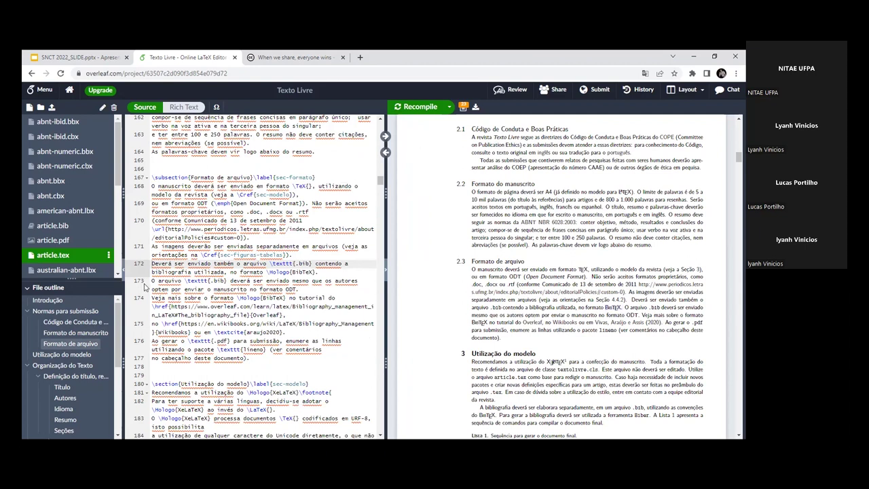
Step: Jump from a PDF paragraph to its source and sync the PDF to line 183's footnote
scroll(179, 283, "down", 4)
scroll(180, 283, "down", 1)
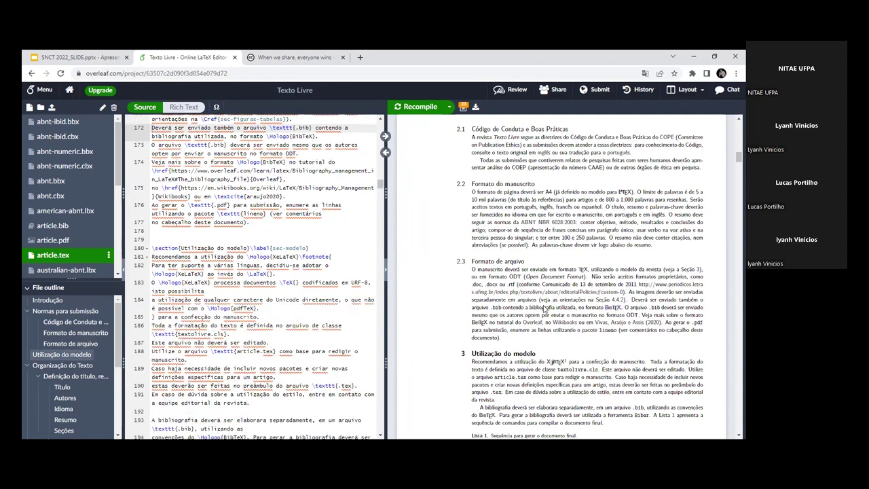
scroll(198, 249, "down", 3)
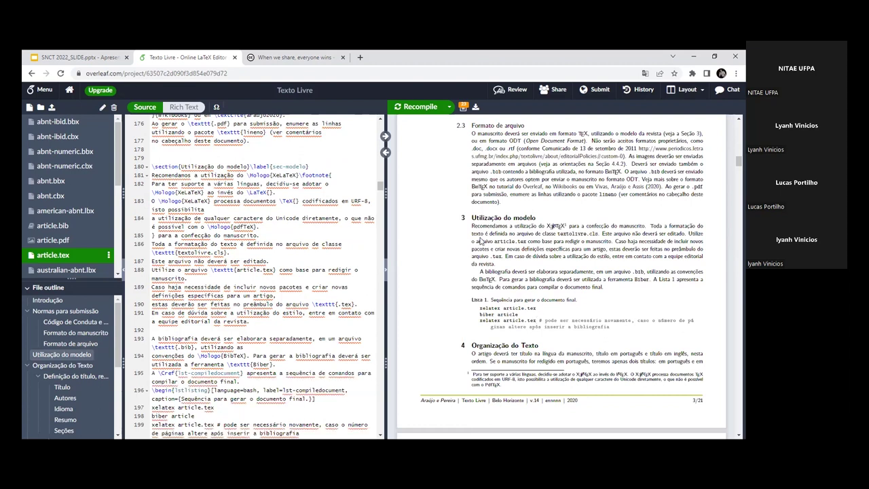
double_click(482, 235)
scroll(236, 295, "down", 1)
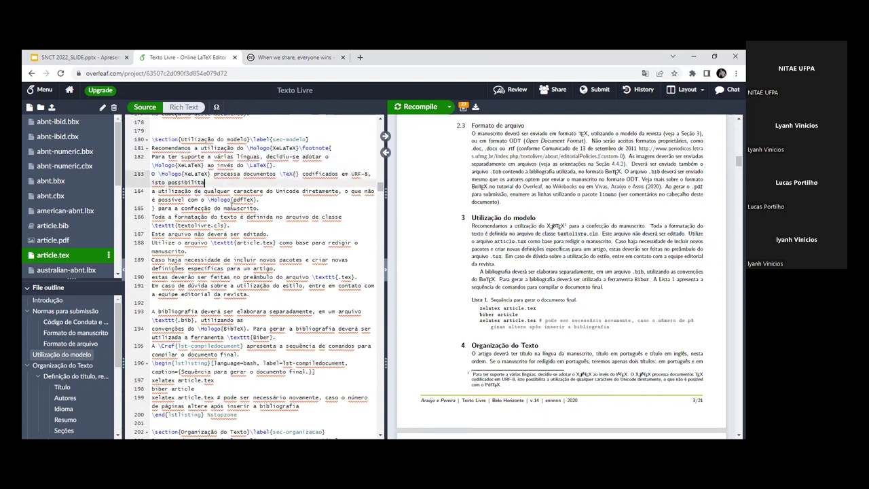
scroll(256, 267, "down", 1)
scroll(256, 267, "down", 5)
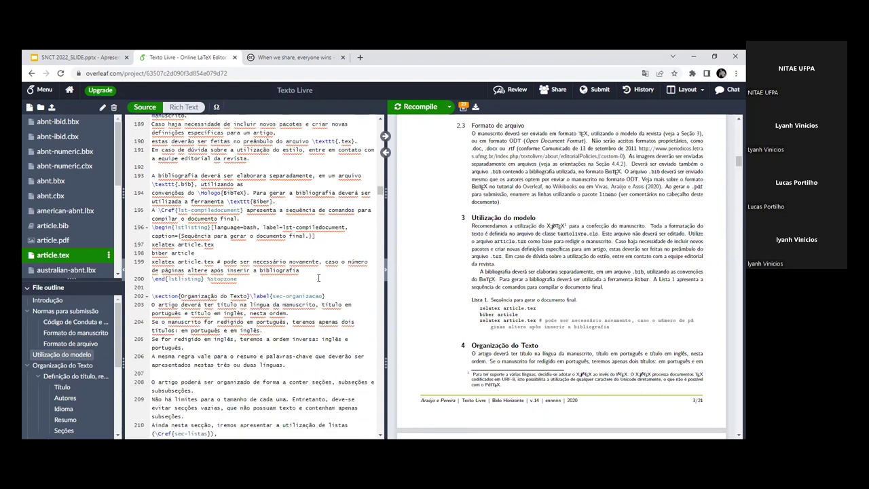
scroll(267, 274, "up", 5)
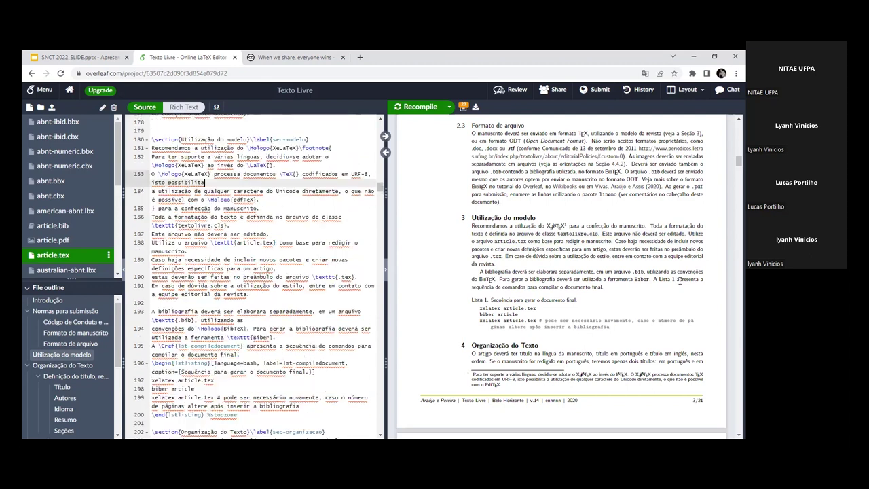
scroll(591, 267, "down", 10)
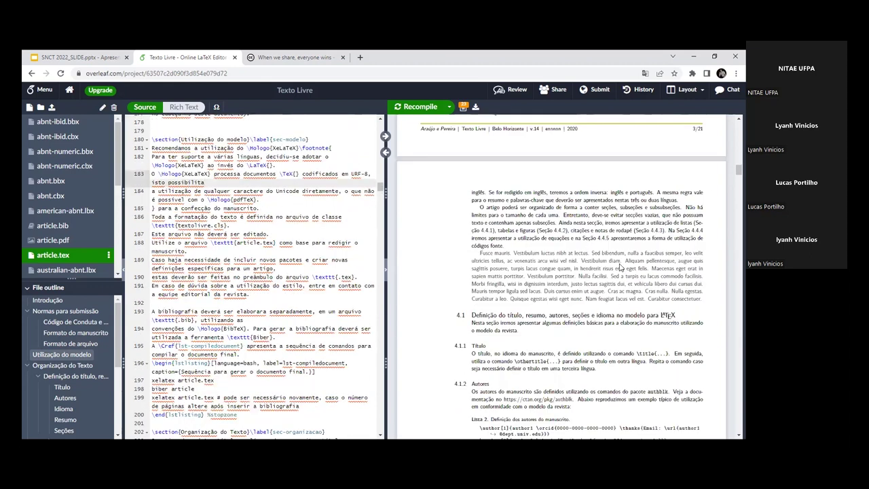
scroll(680, 233, "down", 5)
left_click(385, 136)
Step: Select the \section{Organização do Texto} heading on line 202
scroll(279, 231, "down", 5)
scroll(275, 249, "down", 1)
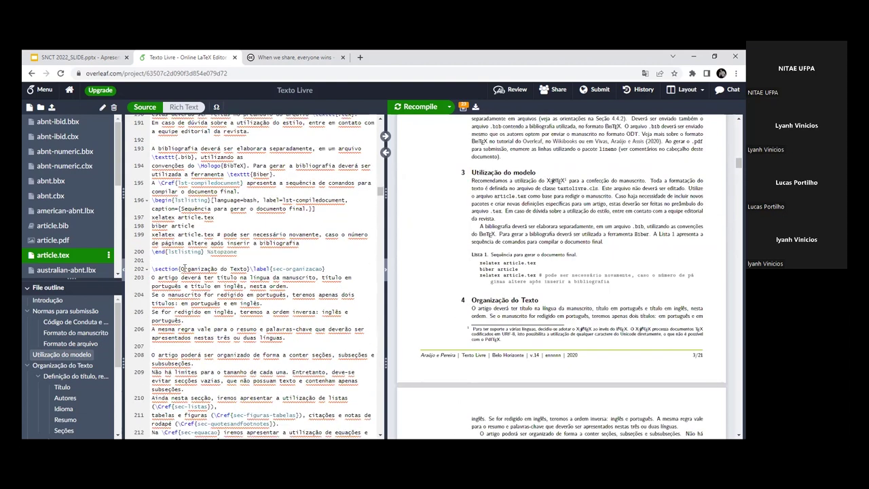
left_click_drag(152, 269, 251, 269)
scroll(273, 291, "down", 7)
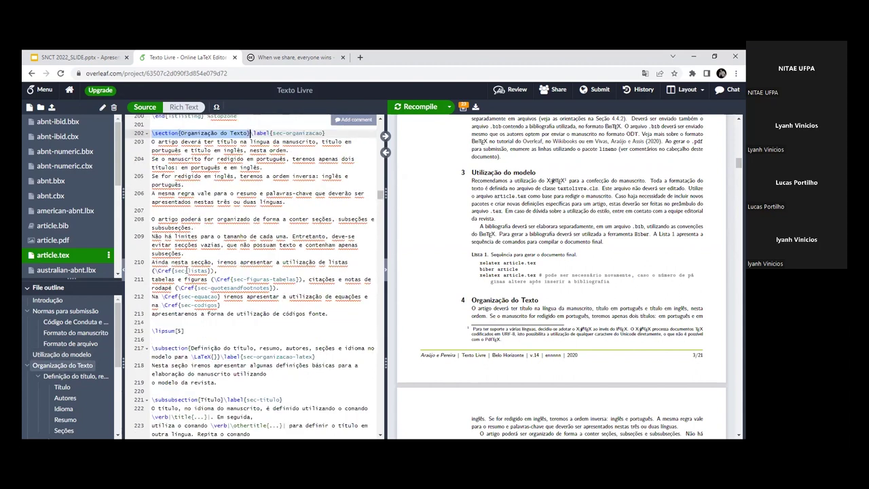
scroll(246, 280, "up", 5)
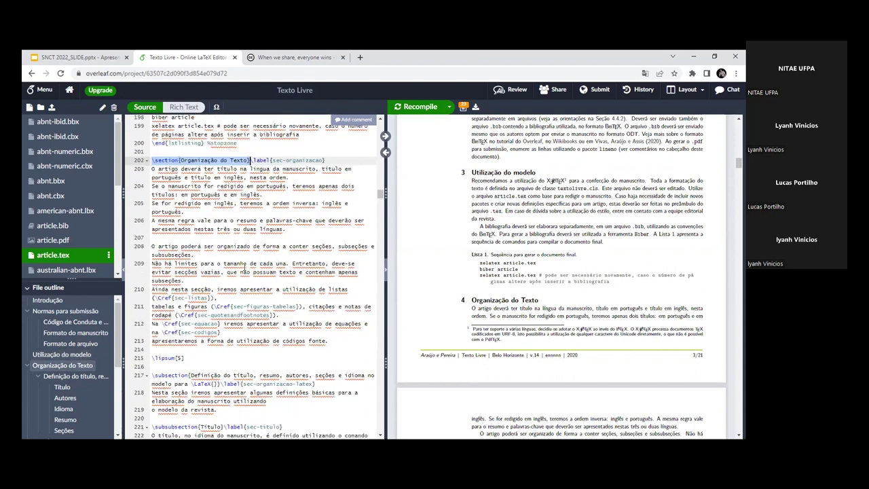
left_click(180, 236)
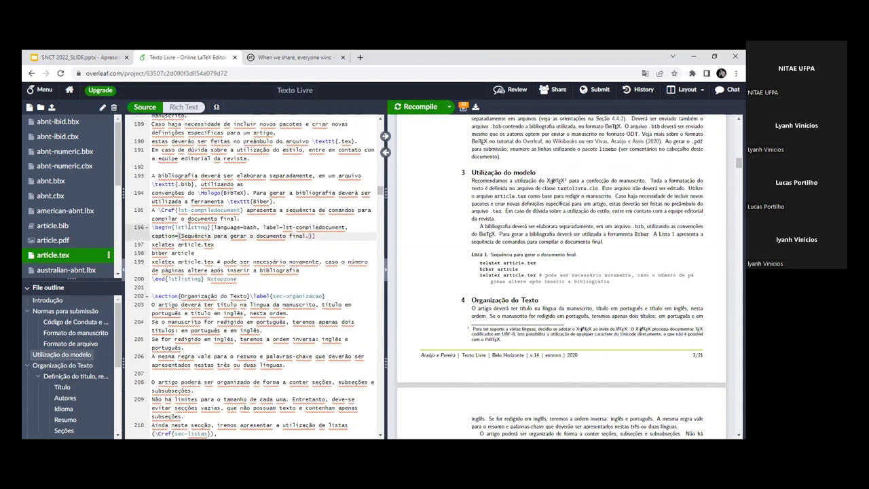
left_click(182, 218)
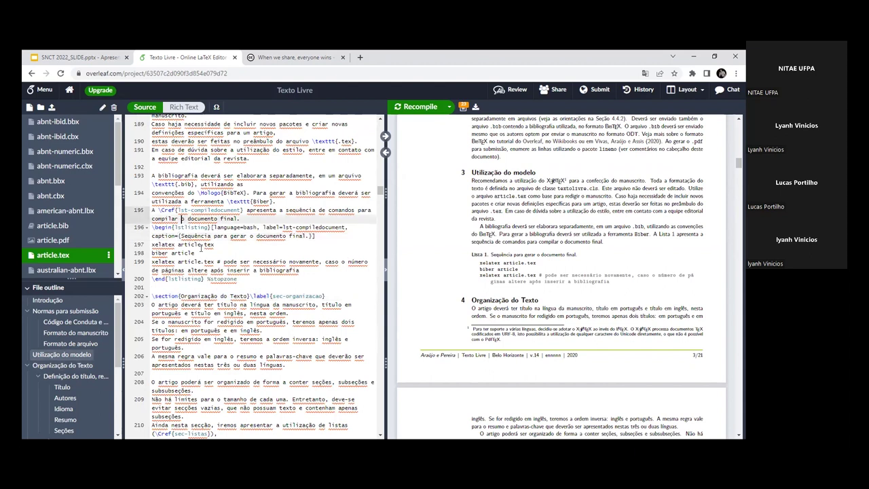
left_click_drag(199, 194, 250, 196)
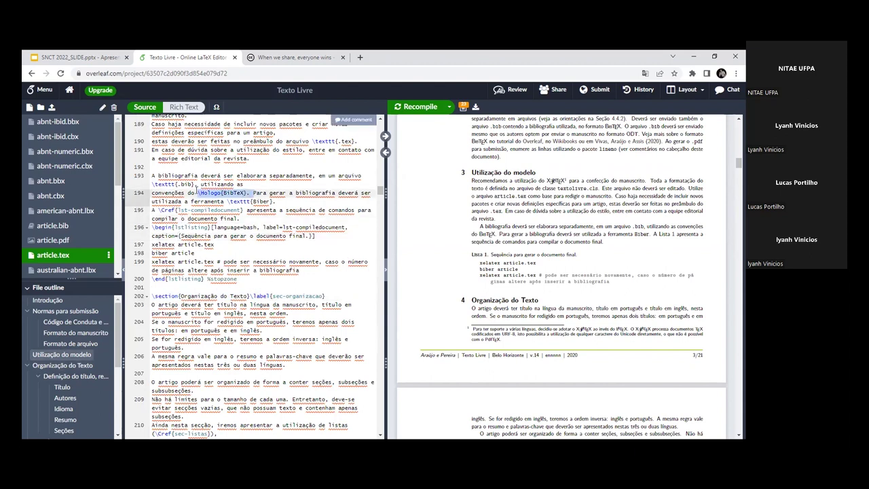
left_click(247, 193)
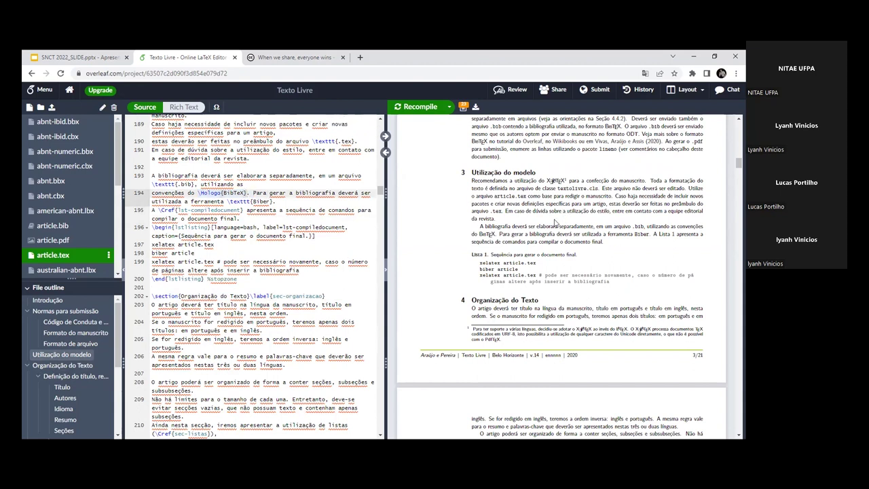
scroll(478, 292, "up", 1)
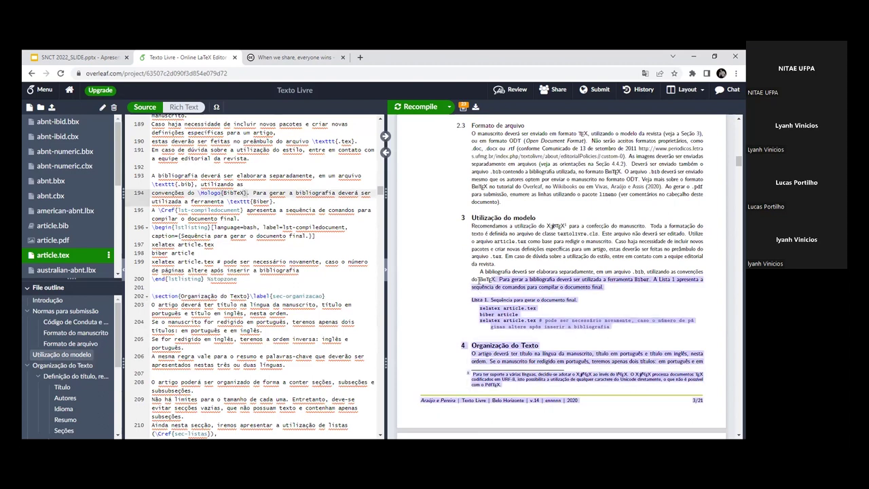
double_click(486, 279)
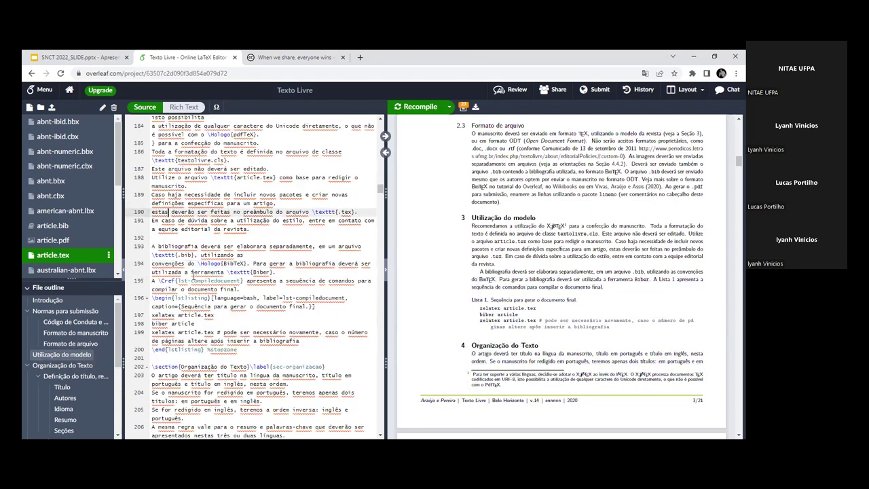
scroll(222, 205, "down", 2)
left_click_drag(151, 226, 241, 235)
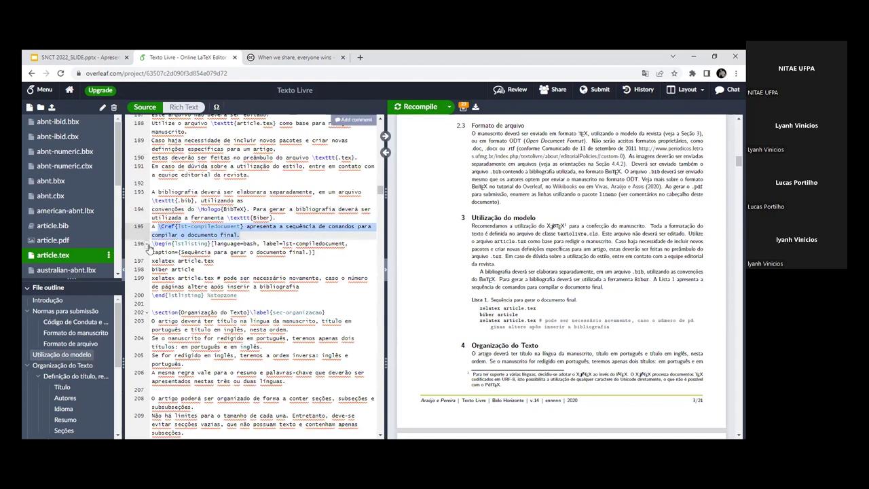
left_click_drag(152, 243, 214, 243)
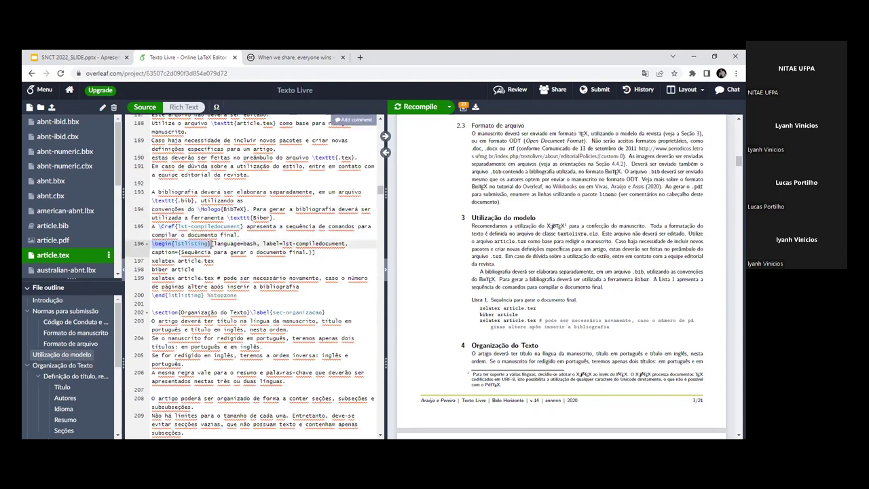
left_click(211, 244)
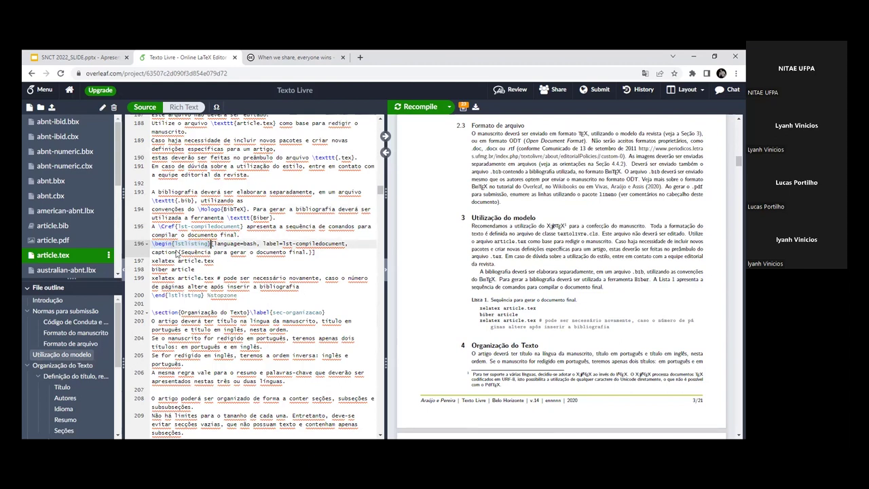
double_click(166, 243)
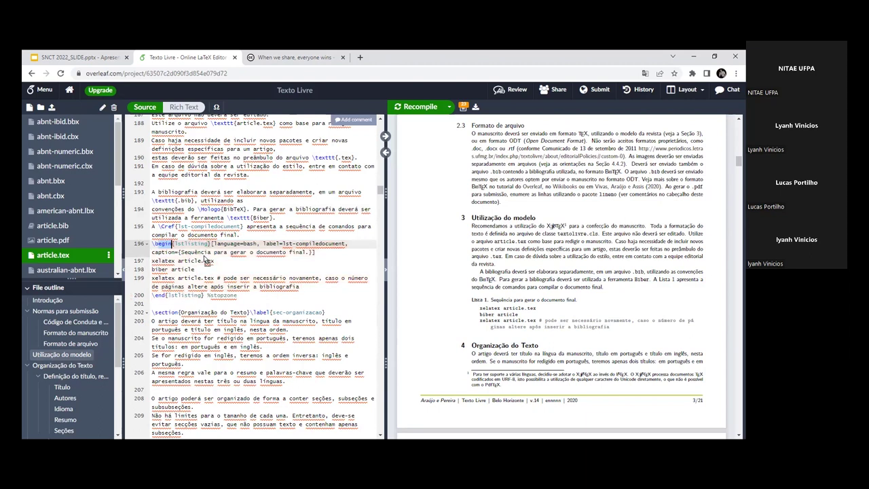
left_click(205, 251)
scroll(209, 285, "down", 1)
scroll(207, 299, "down", 2)
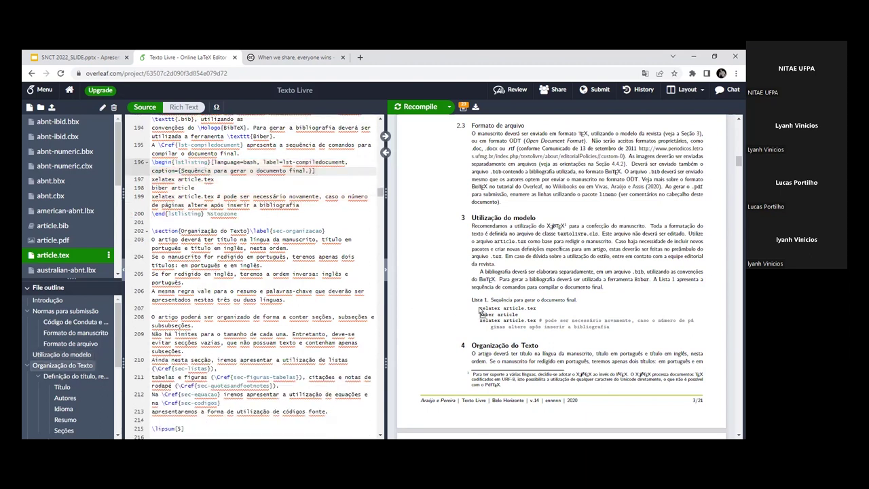
left_click_drag(483, 311, 484, 314)
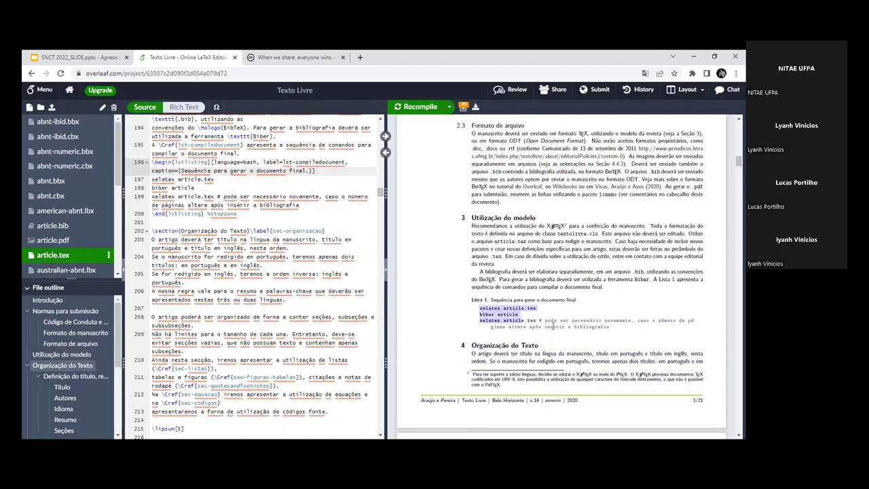
left_click(238, 239)
left_click_drag(478, 304, 475, 310)
left_click(252, 240)
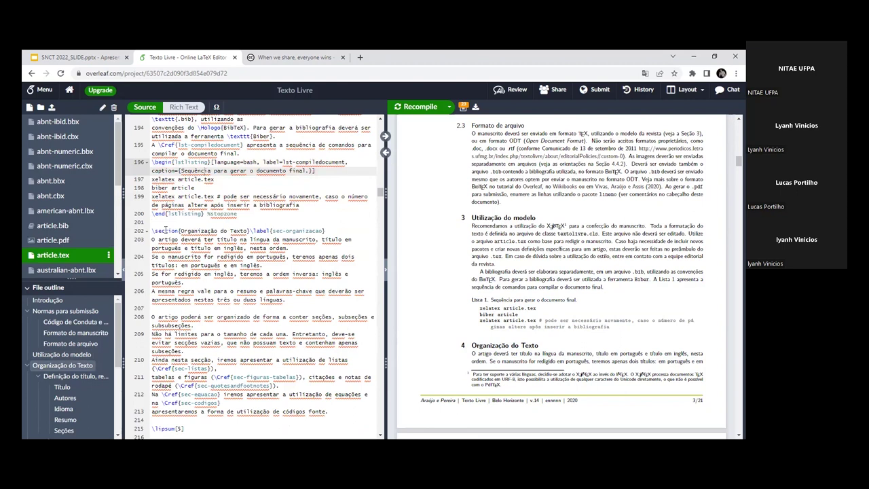
scroll(187, 228, "down", 1)
scroll(242, 228, "down", 5)
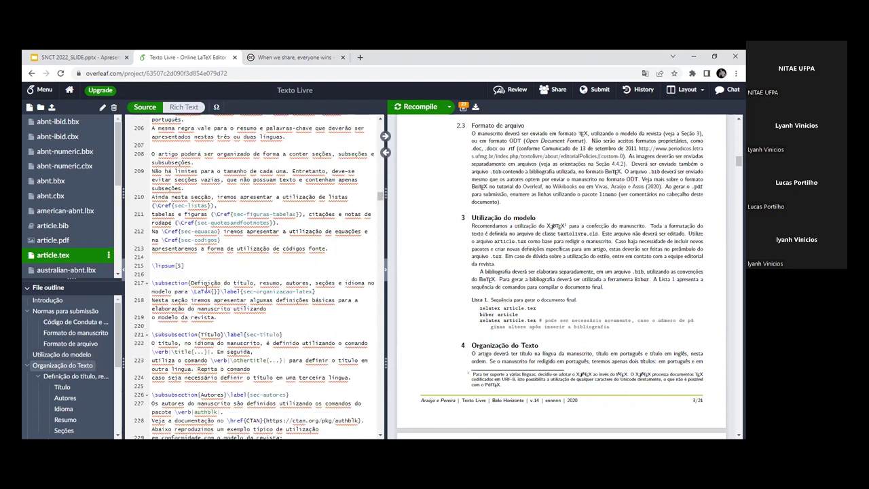
Step: Open blank lines after \lipsum[5] and add empty \Cref{} and \label{} commands
left_click(209, 265)
key("Return")
key("Return")
key("Return")
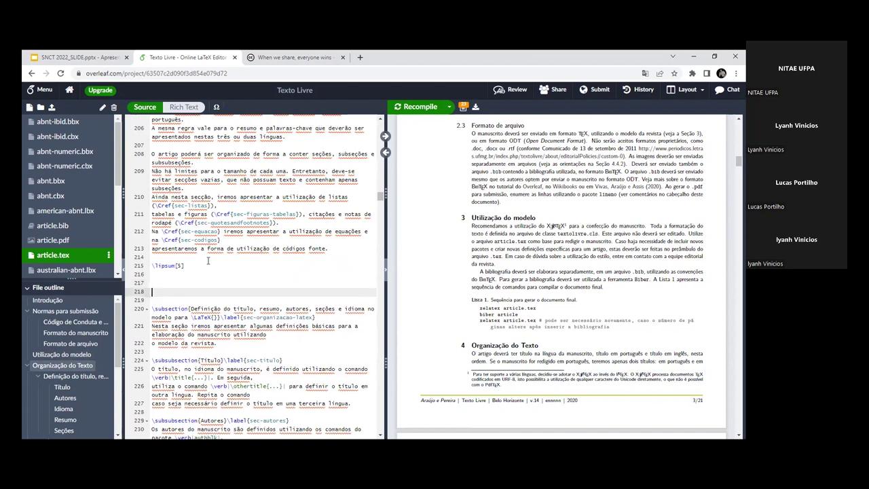
key("Return")
key("Up")
key("Up")
type("zref")
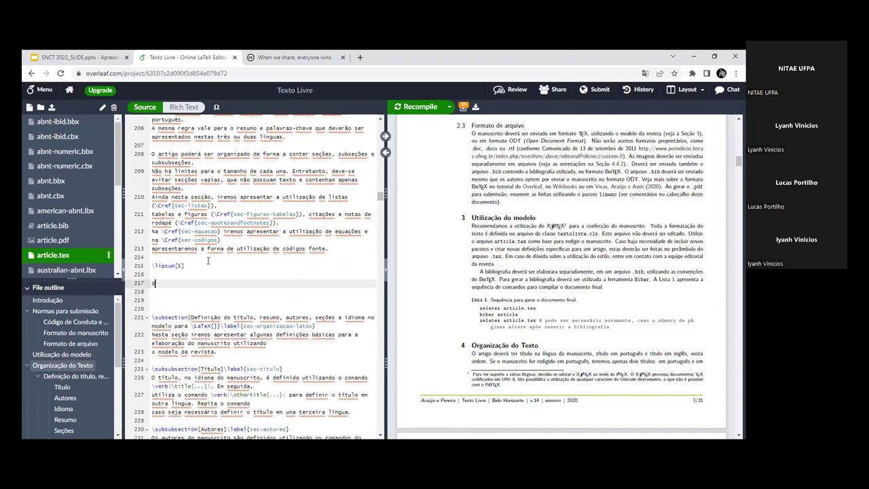
key("BackSpace")
key("BackSpace")
key("BackSpace")
key("BackSpace")
type("\\")
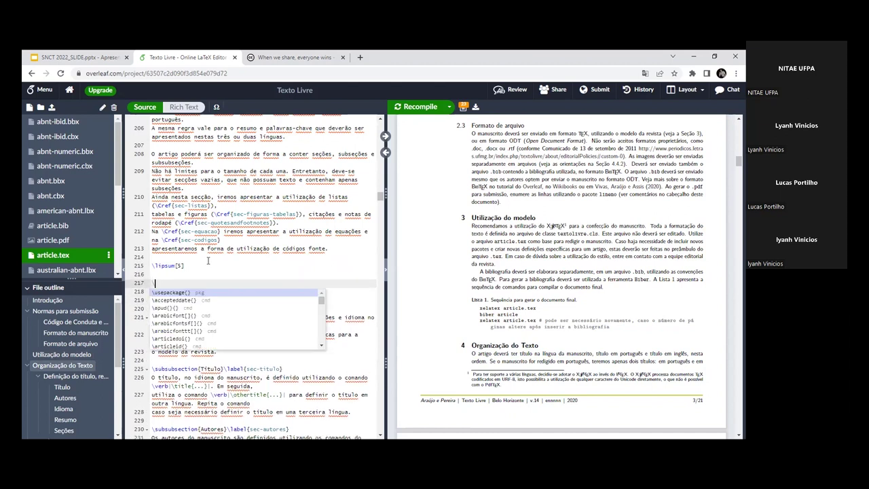
type("Cref")
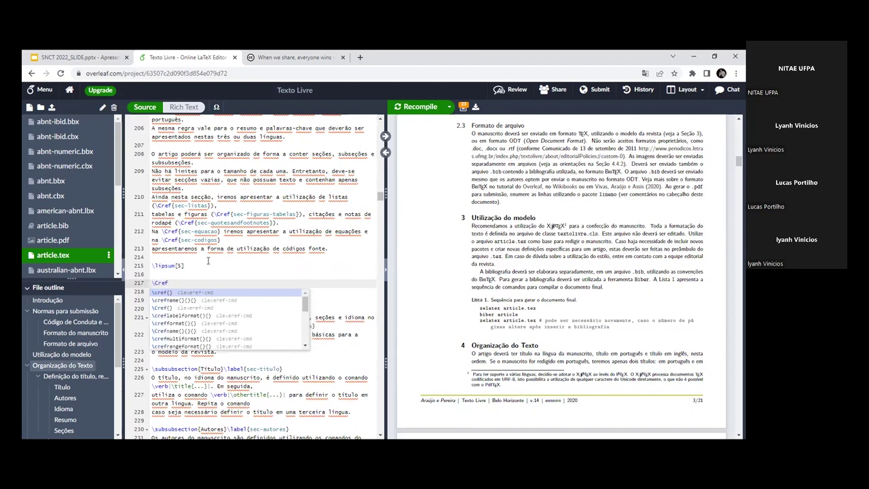
type("{")
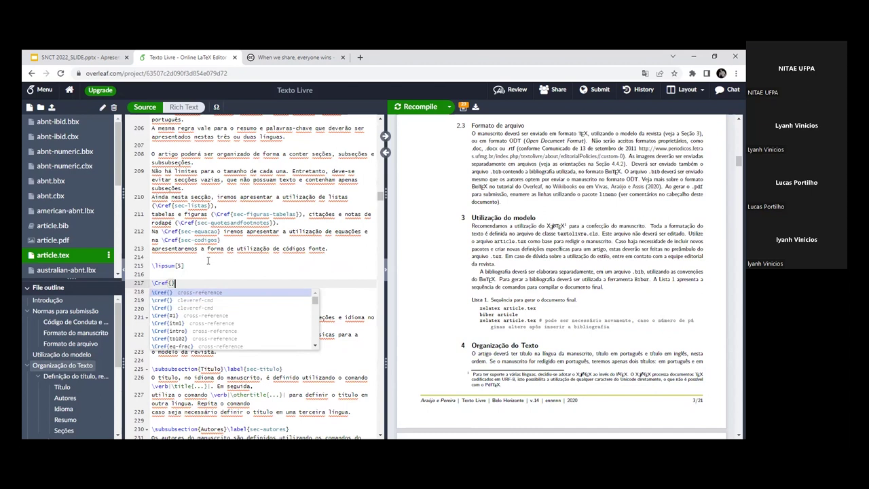
key("Escape")
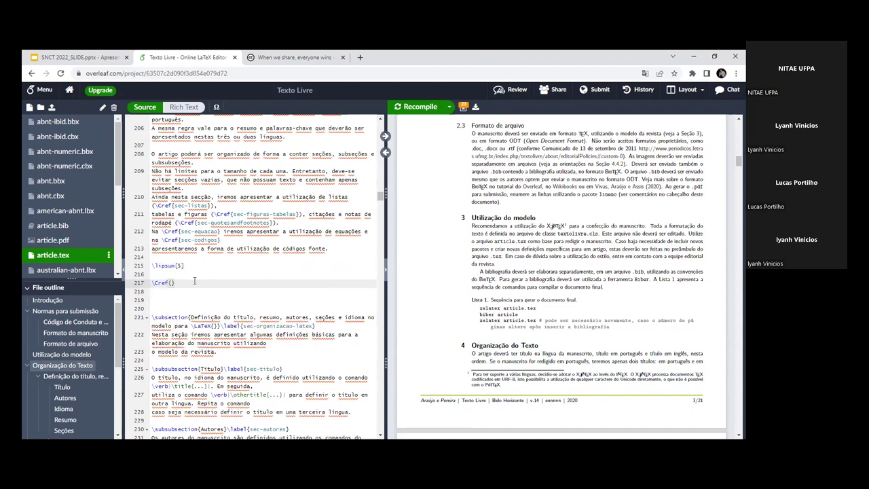
key("Return")
type("\\label{")
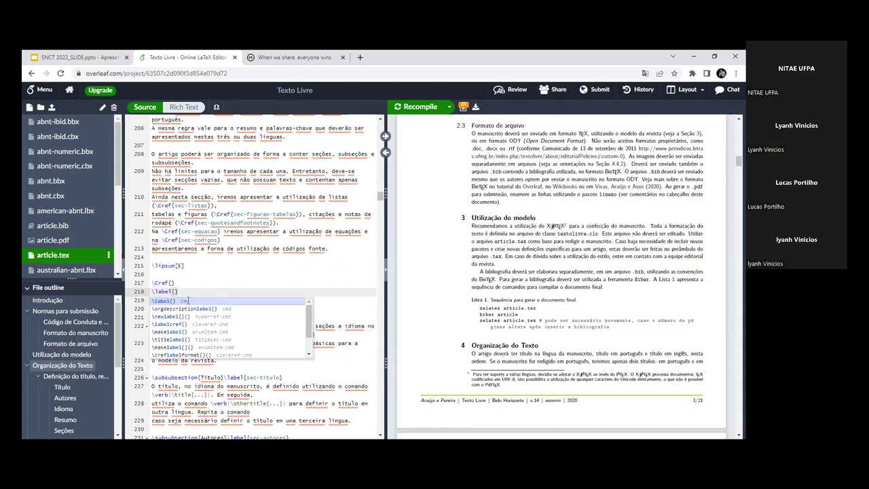
left_click(184, 293)
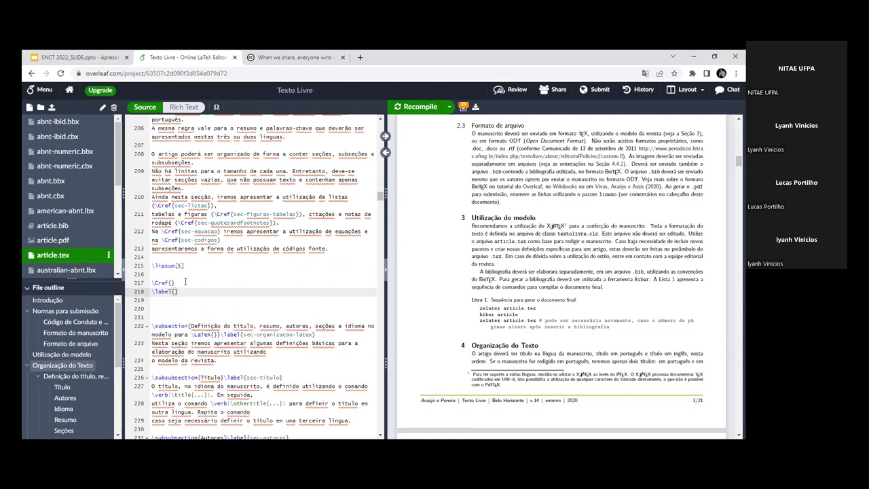
Step: Add empty \title{} and \author{} lines, then start a \begin{abstract} line below them
key("Return")
type("\\")
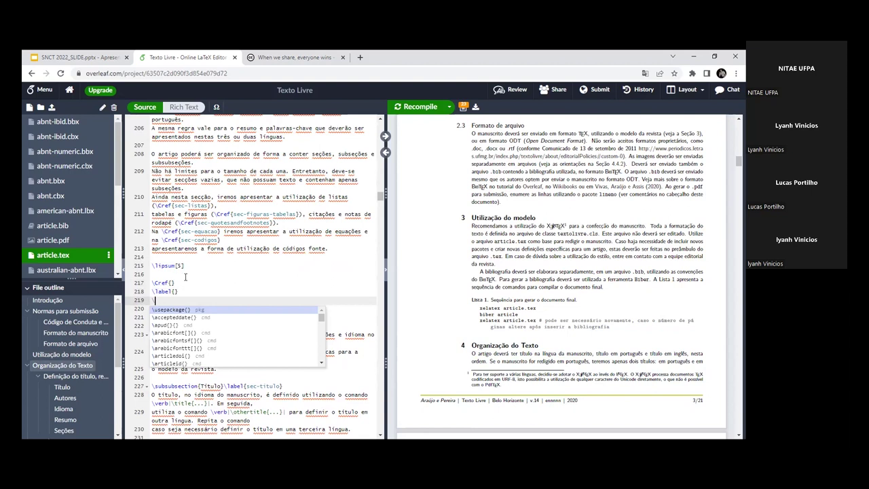
type("title{}")
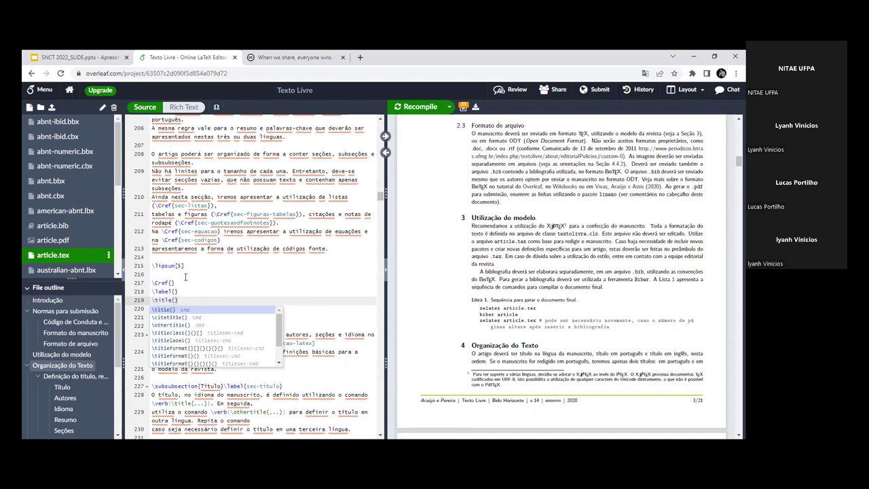
key("Escape")
key("Return")
type("\\eutho")
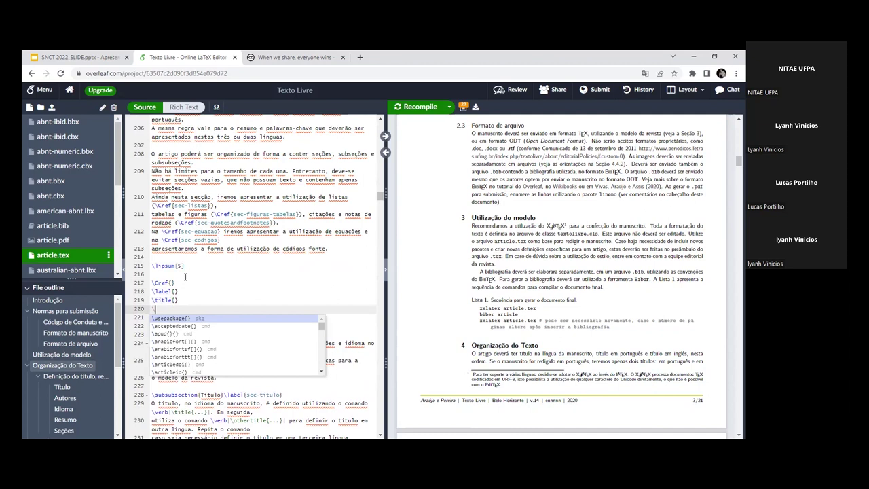
key("BackSpace")
key("BackSpace")
key("BackSpace")
key("BackSpace")
type("au")
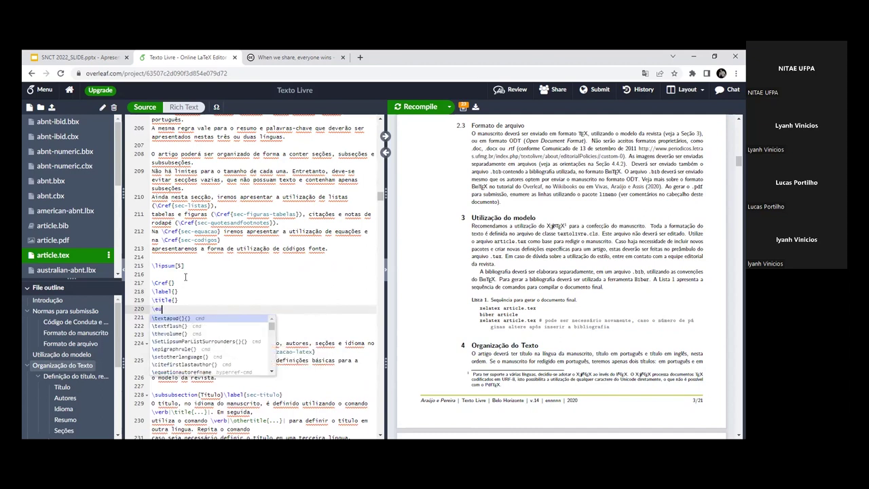
key("BackSpace")
key("BackSpace")
key("BackSpace")
type("at")
key("BackSpace")
type("uthor{")
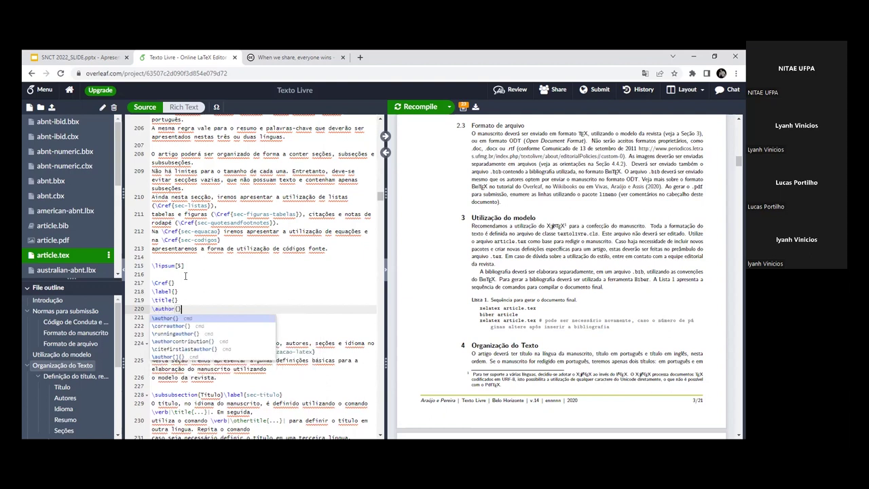
key("Escape")
key("Down")
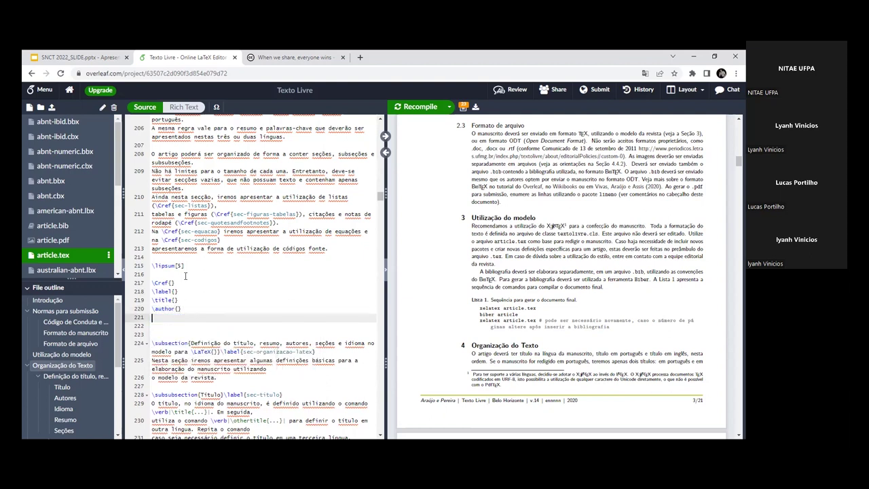
type("\\")
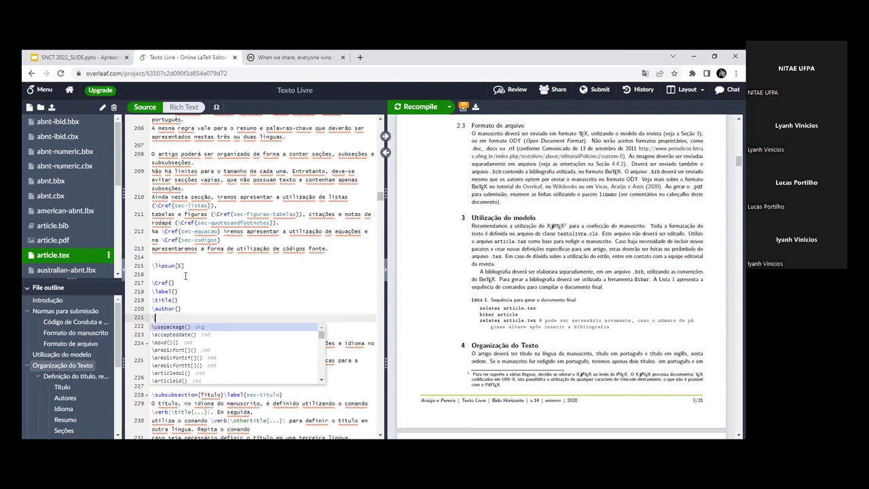
type("begin")
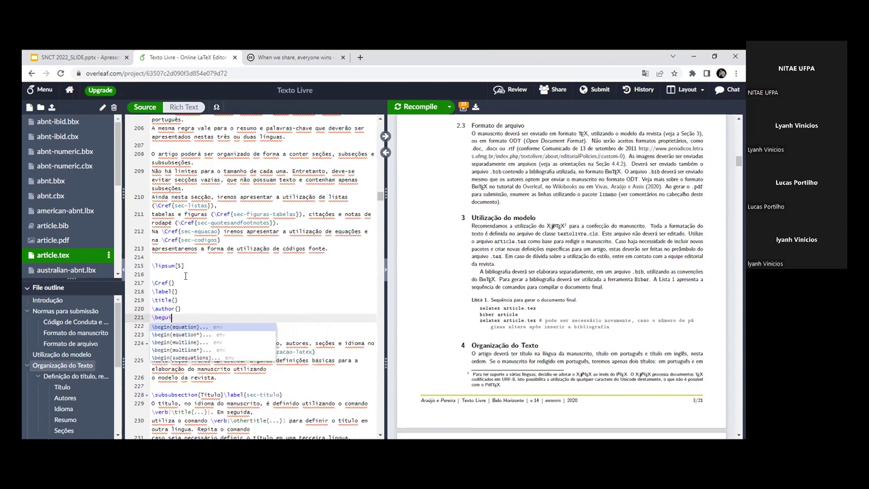
type("{ab")
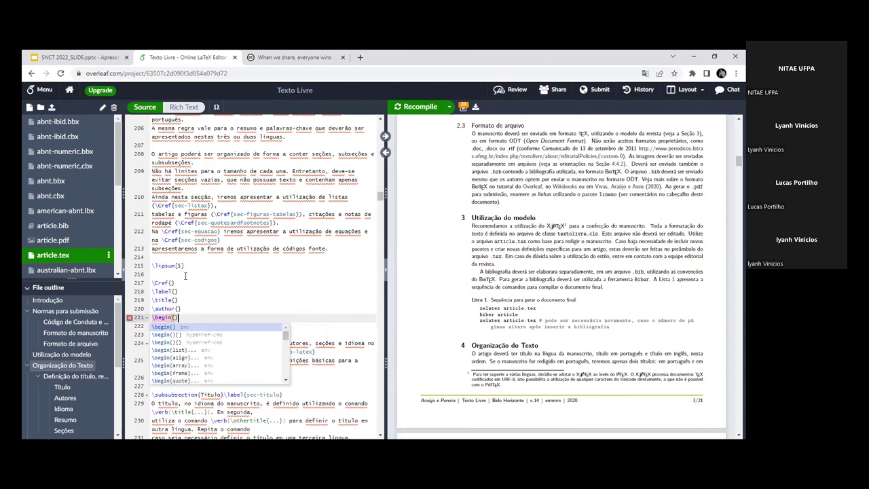
type("strat, ")
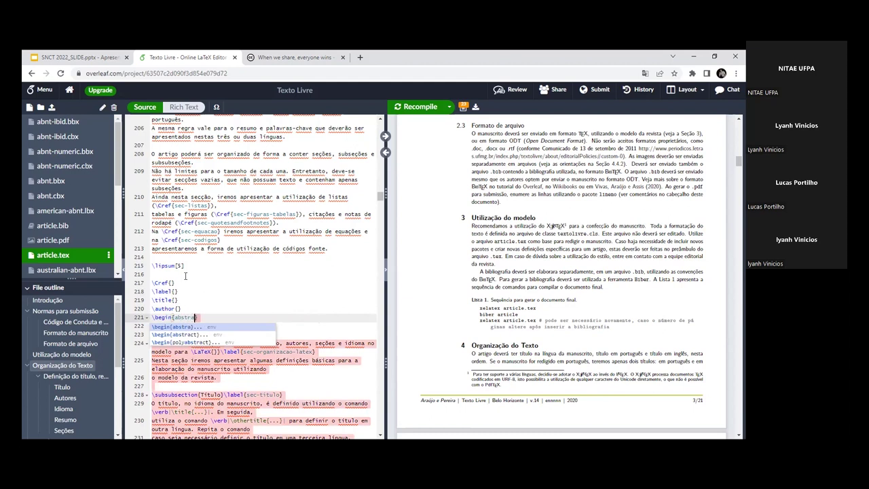
type("intr")
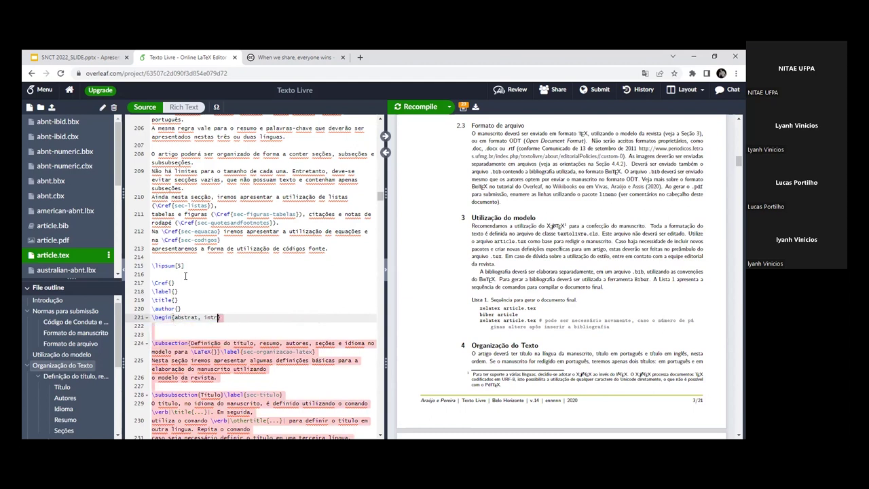
type("odução")
Step: Remove the stray 'introdução' text after \begin{abstrat on line 221
key("BackSpace")
key("BackSpace")
key("BackSpace")
scroll(202, 281, "down", 1)
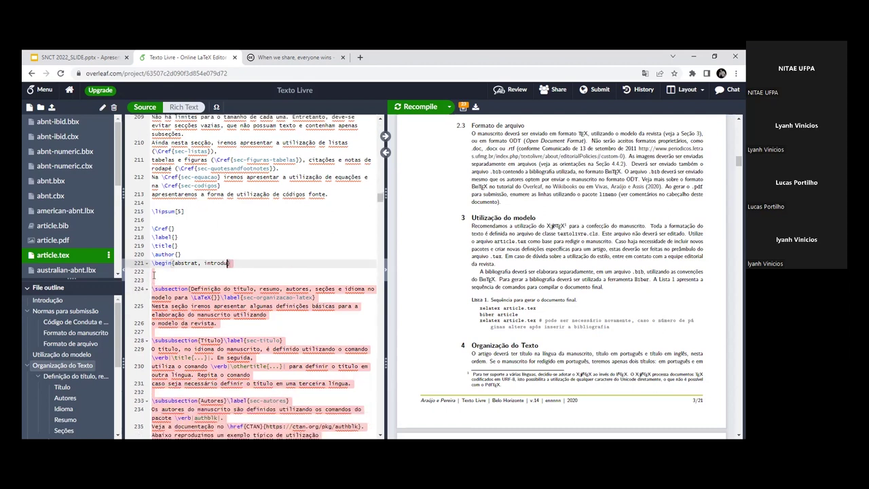
type("}")
left_click_drag(230, 264, 204, 264)
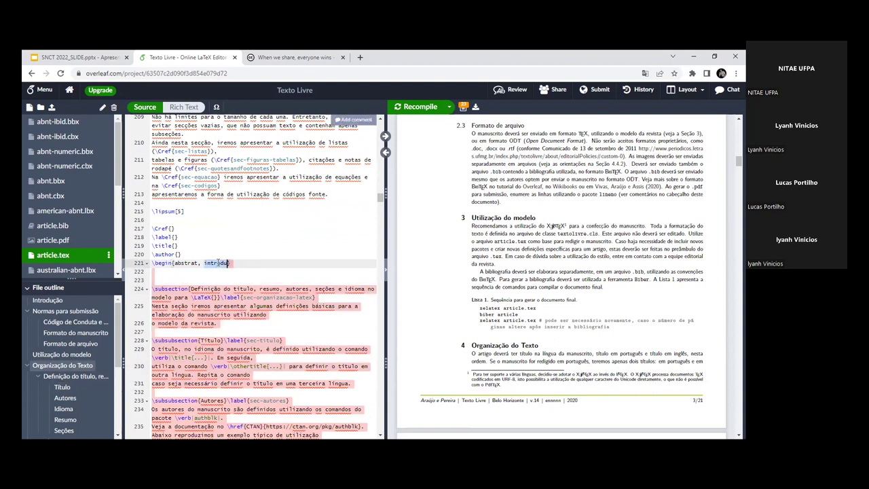
left_click(199, 264)
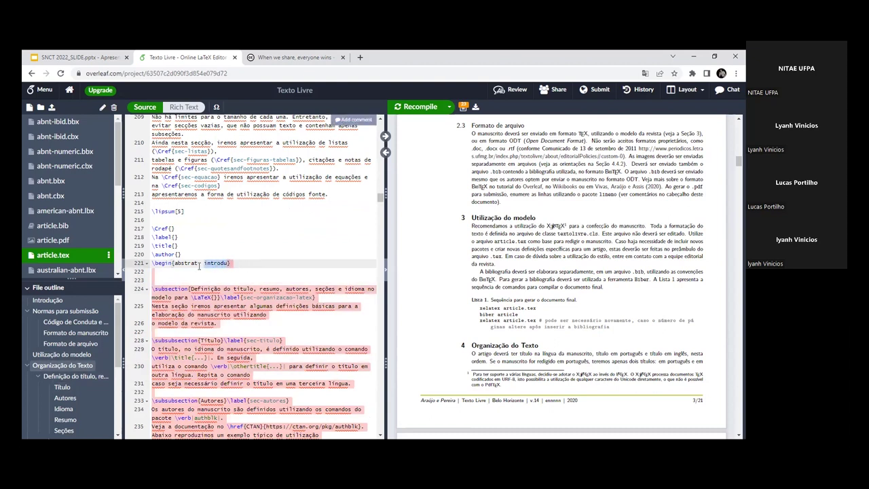
left_click(228, 264)
left_click(203, 264)
left_click_drag(198, 263, 231, 263)
key("Delete")
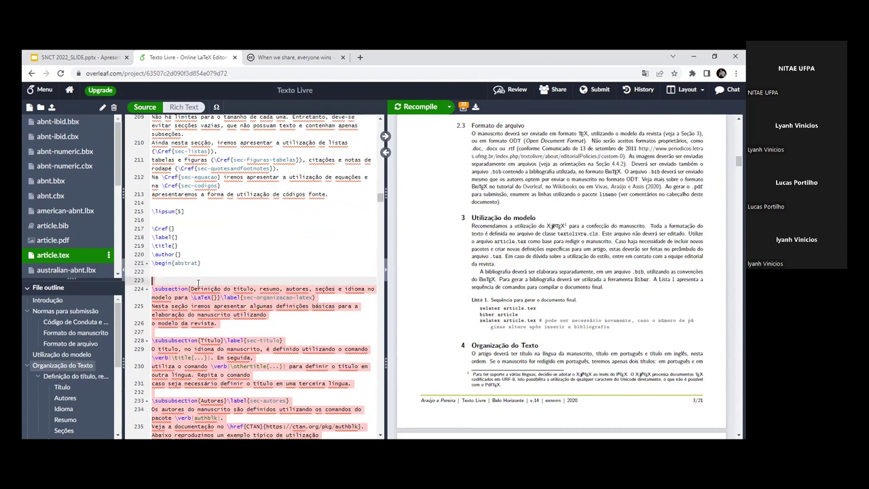
Step: Complete it as an empty abstract environment and add a blank line after \end{abstract}
left_click(179, 290)
left_click_drag(179, 289, 221, 346)
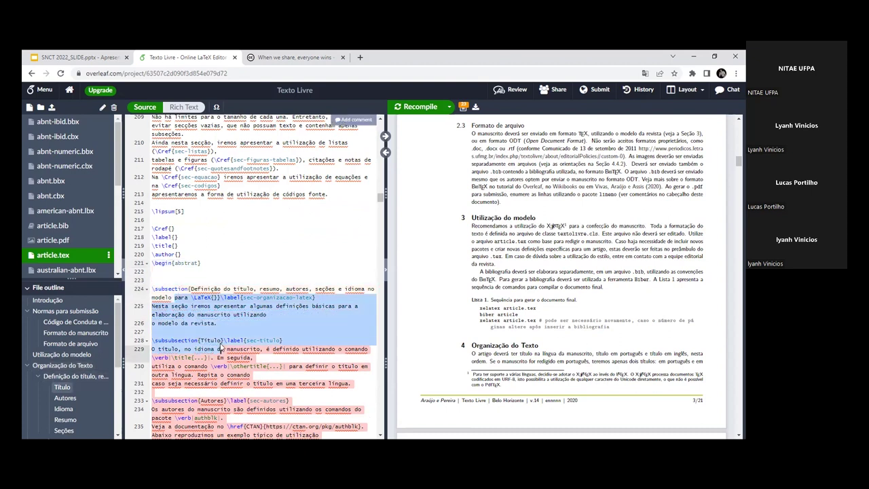
left_click(221, 307)
left_click(201, 262)
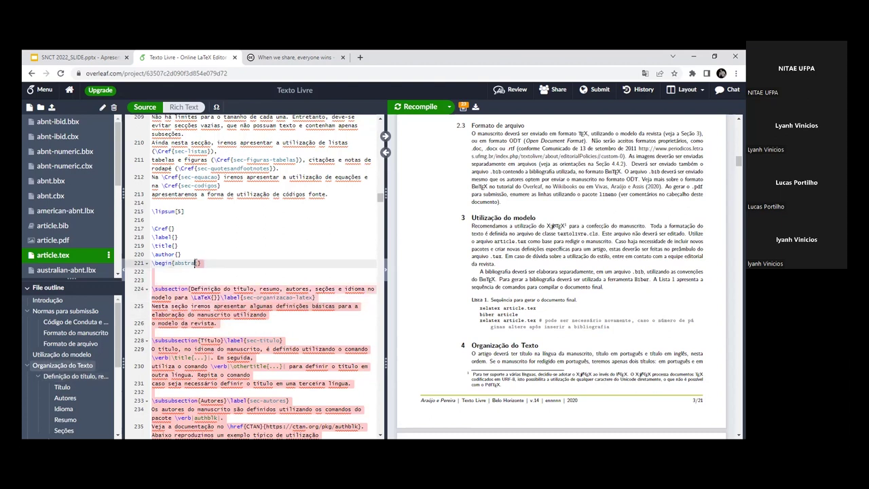
type("c")
left_click(196, 272)
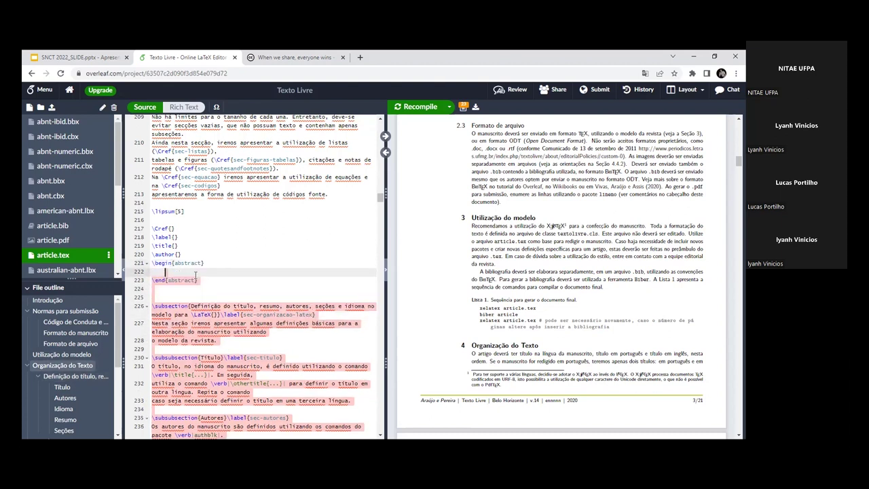
left_click_drag(201, 280, 167, 276)
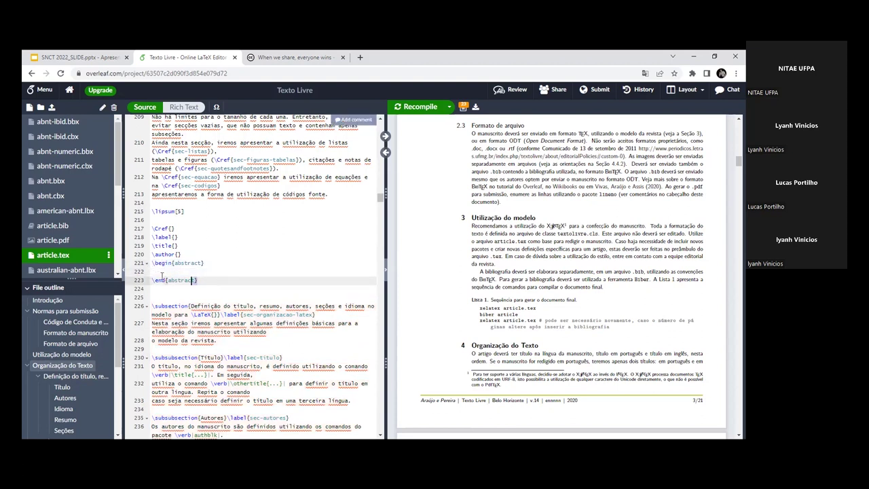
left_click(154, 271)
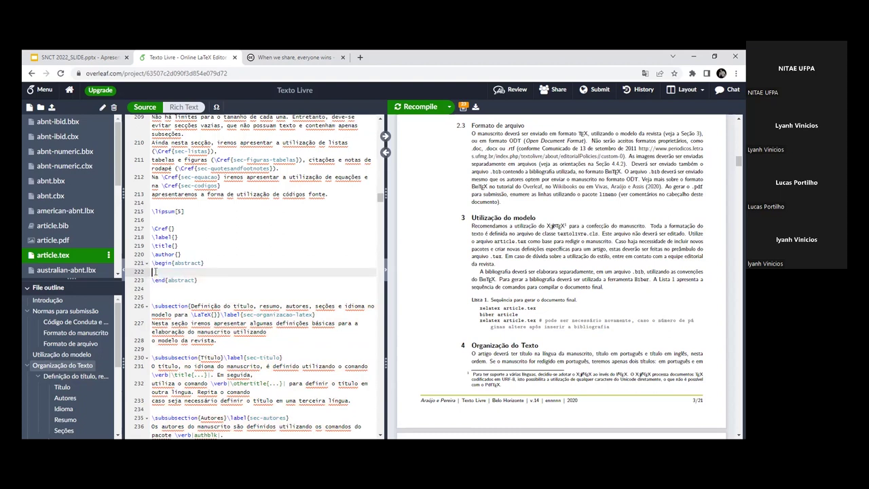
key("BackSpace")
left_click(205, 272)
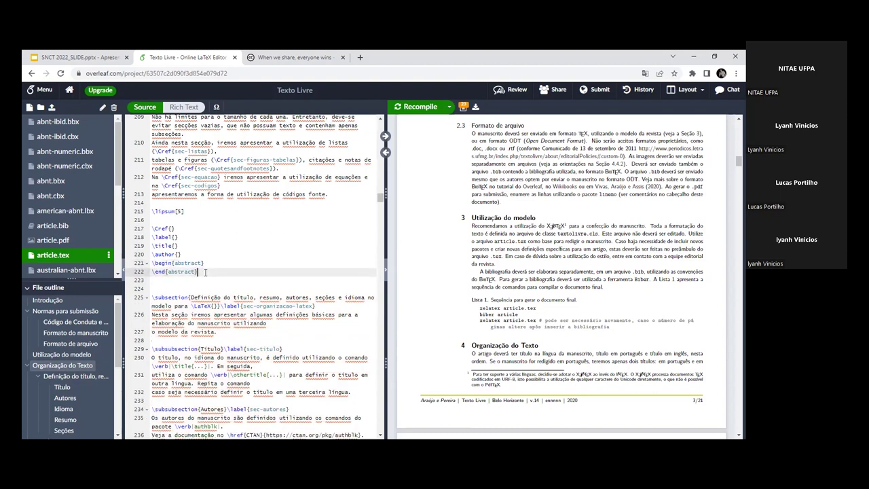
key("Return")
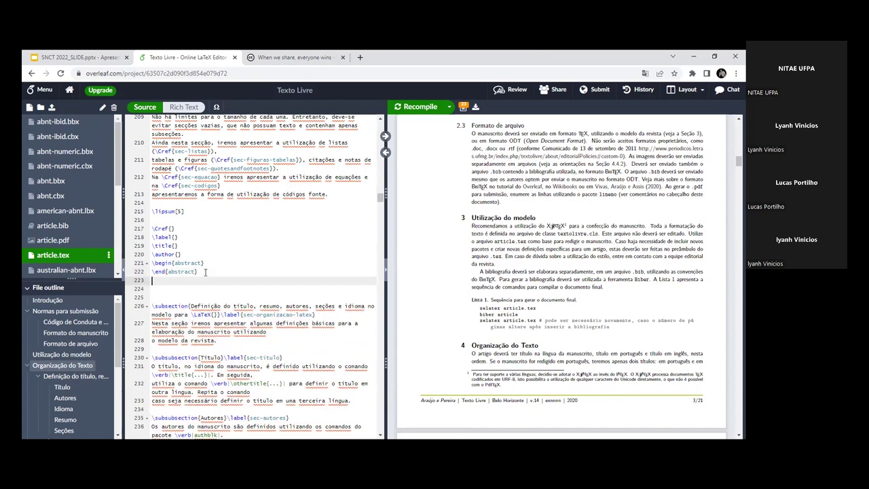
Step: Put the caret at the authors listing near line 239 and sync the PDF to 4.1.2 Autores
scroll(221, 280, "up", 8)
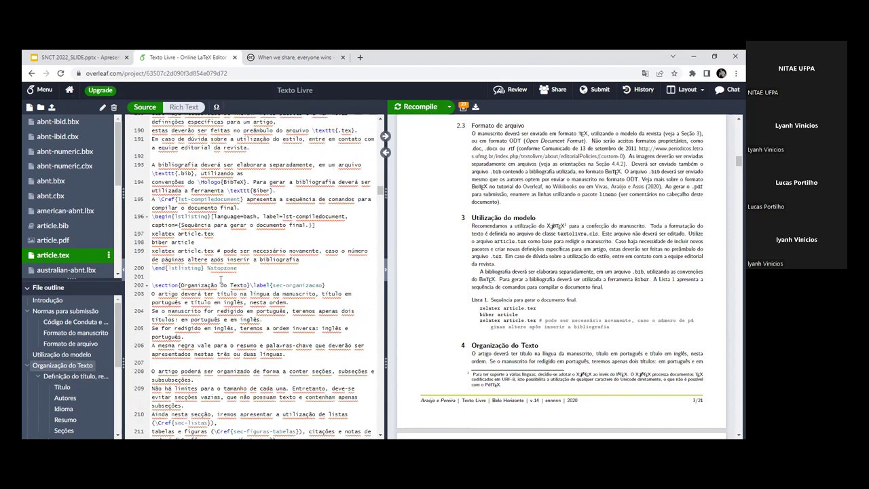
scroll(220, 279, "down", 10)
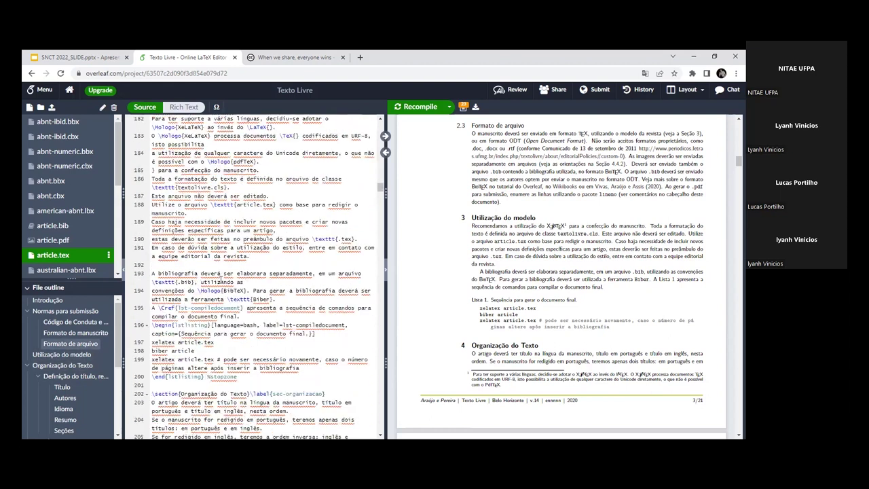
scroll(172, 152, "up", 1)
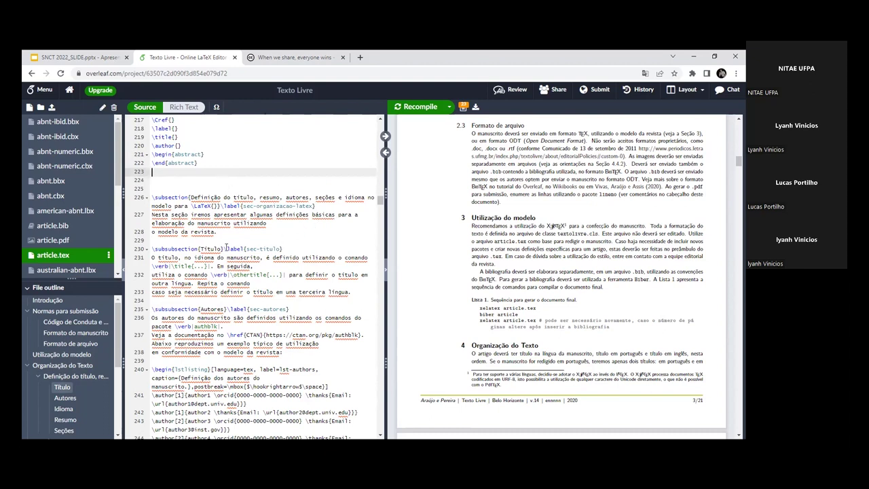
scroll(201, 265, "down", 1)
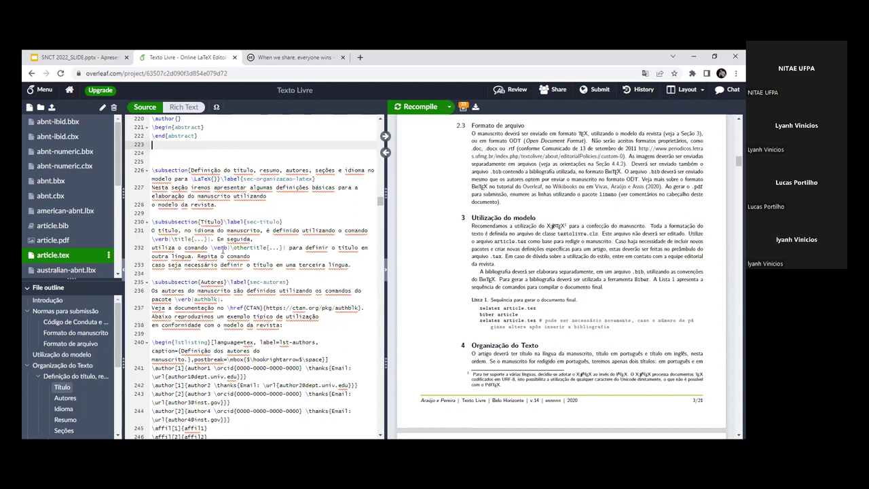
scroll(237, 279, "down", 4)
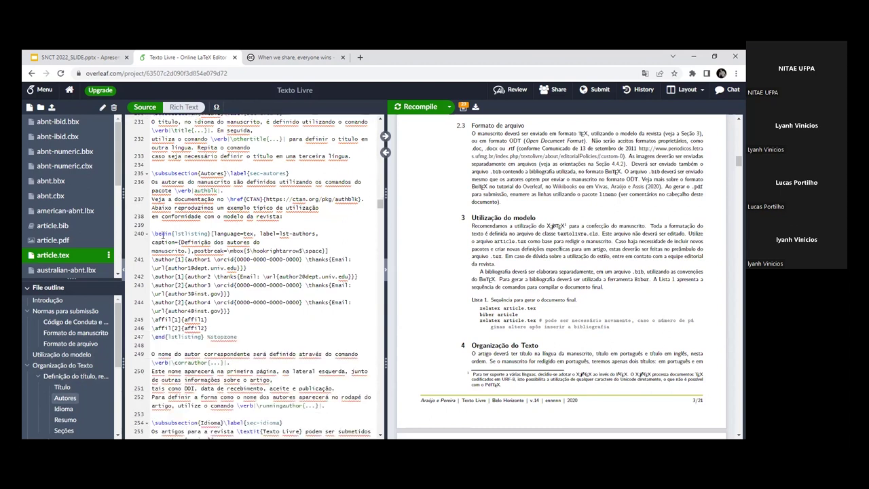
left_click(163, 233)
scroll(468, 243, "down", 1)
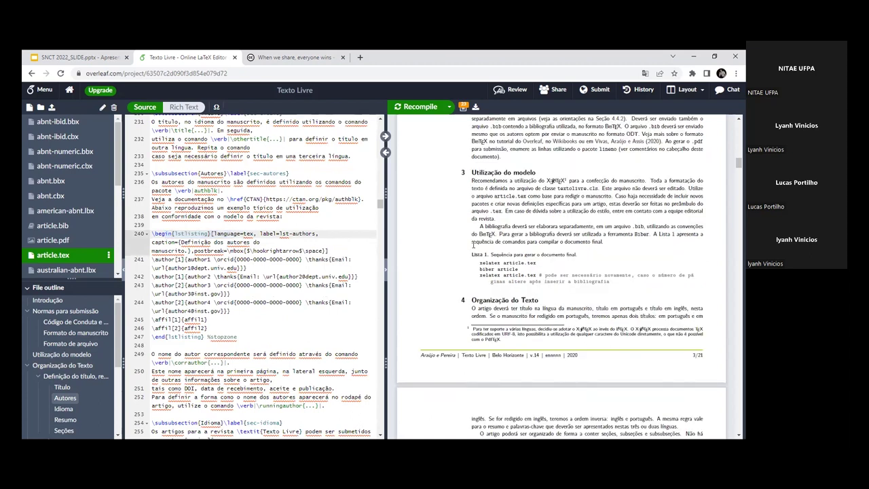
key("Up")
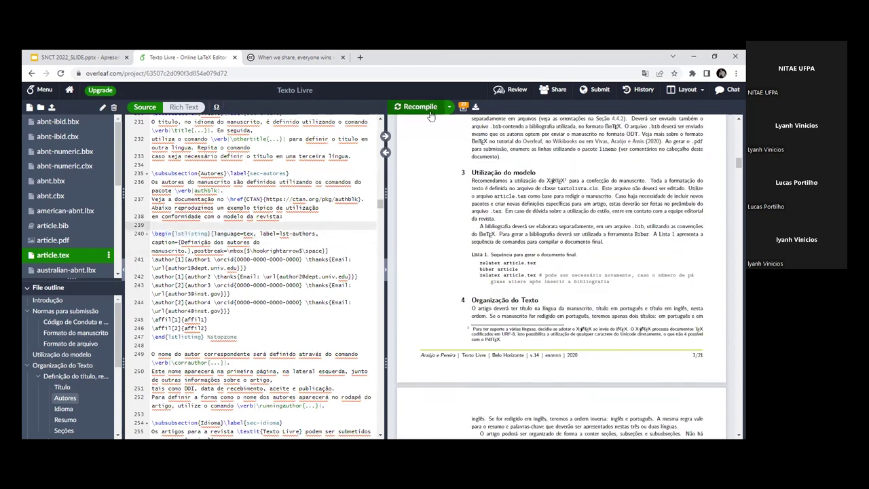
left_click(385, 135)
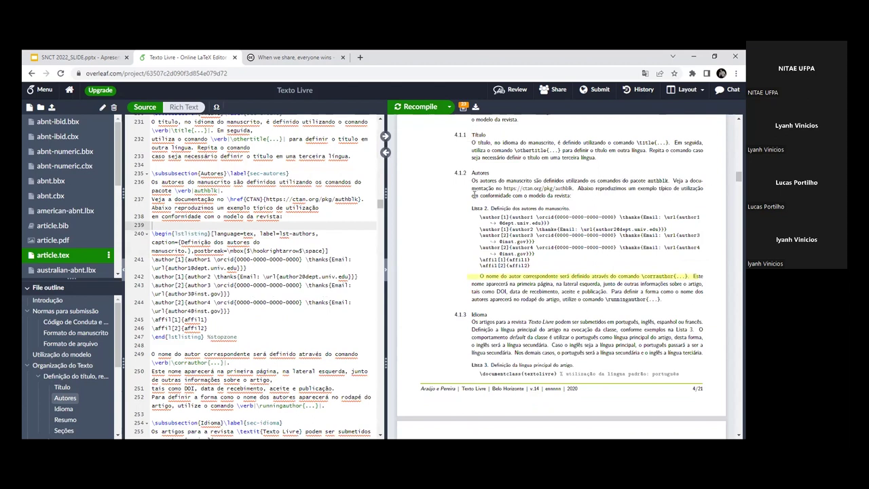
Step: Highlight the authors example in the PDF, then scroll the source to the Resumo subsection
left_click_drag(526, 251, 538, 261)
left_click(538, 262)
scroll(211, 241, "down", 5)
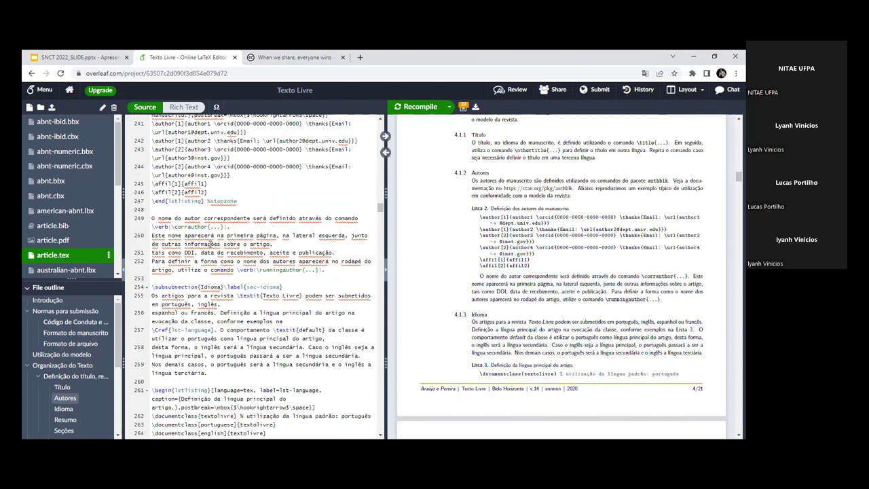
scroll(210, 243, "down", 15)
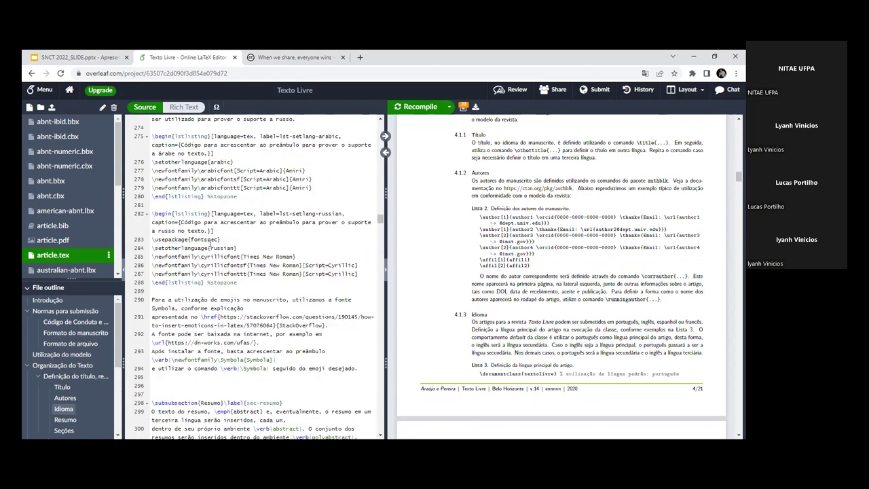
scroll(210, 243, "down", 20)
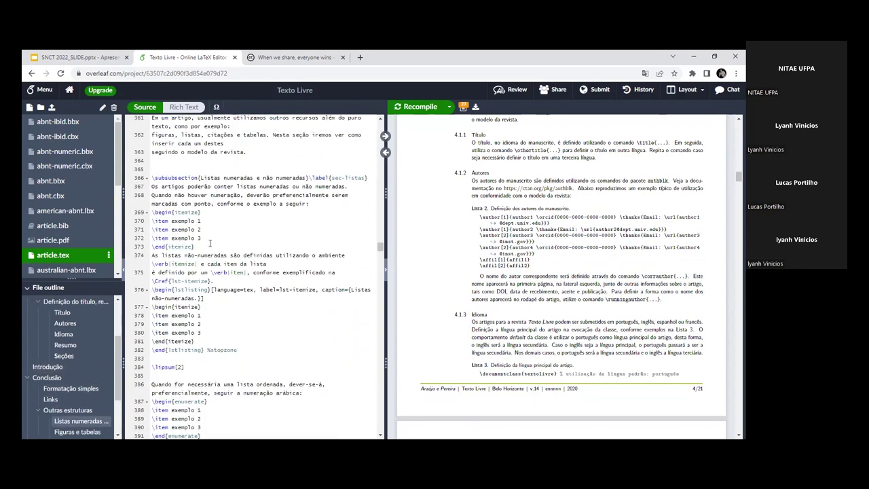
scroll(210, 242, "up", 10)
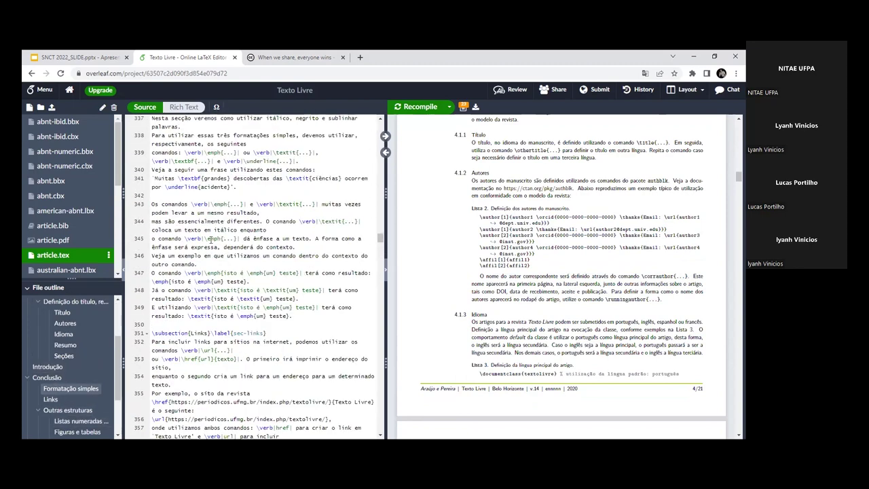
scroll(210, 240, "up", 10)
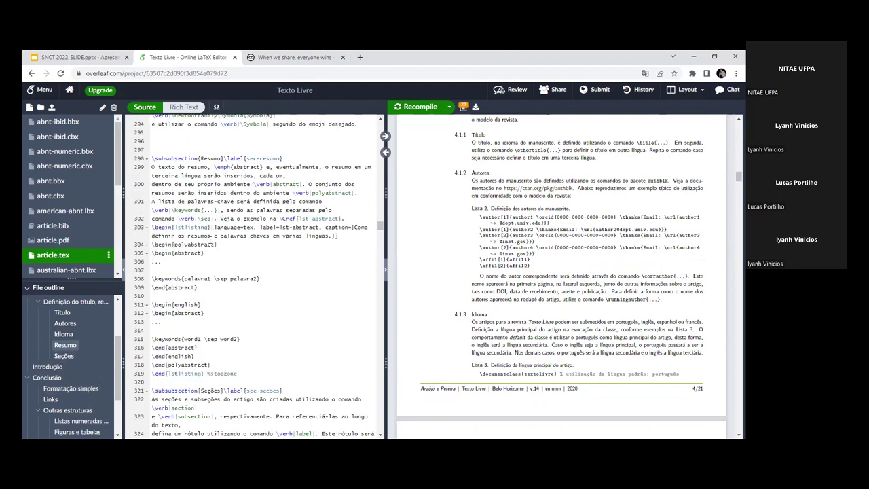
scroll(210, 242, "up", 2)
left_click_drag(178, 213, 273, 238)
left_click(254, 266)
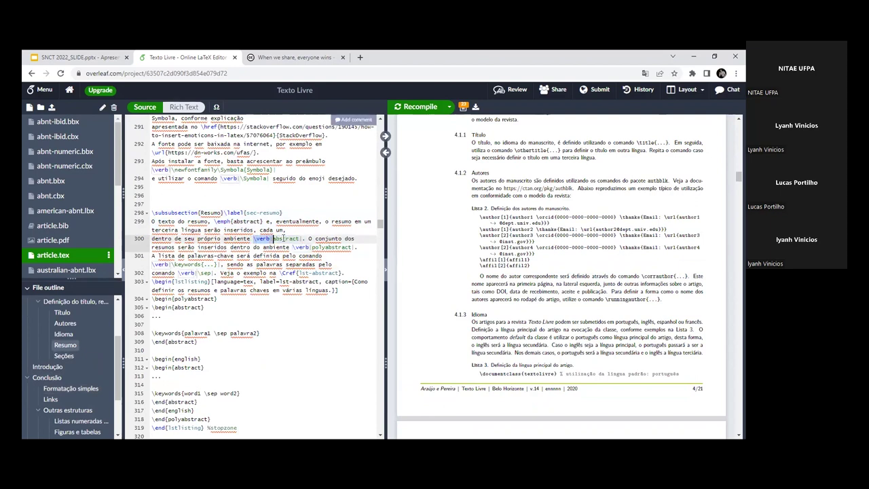
Step: Sync the PDF to the Resumo example, Lista 6, and highlight its polyabstract and abstract lines
scroll(573, 354, "down", 10)
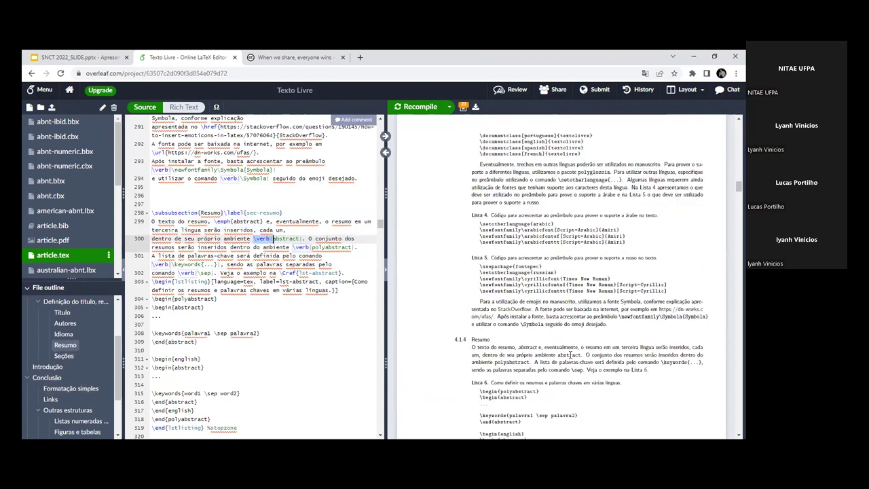
left_click(243, 239)
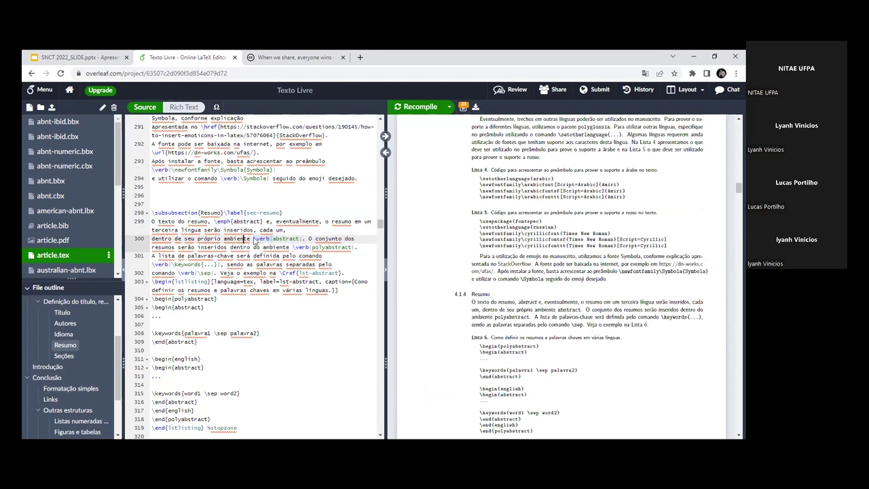
left_click(384, 138)
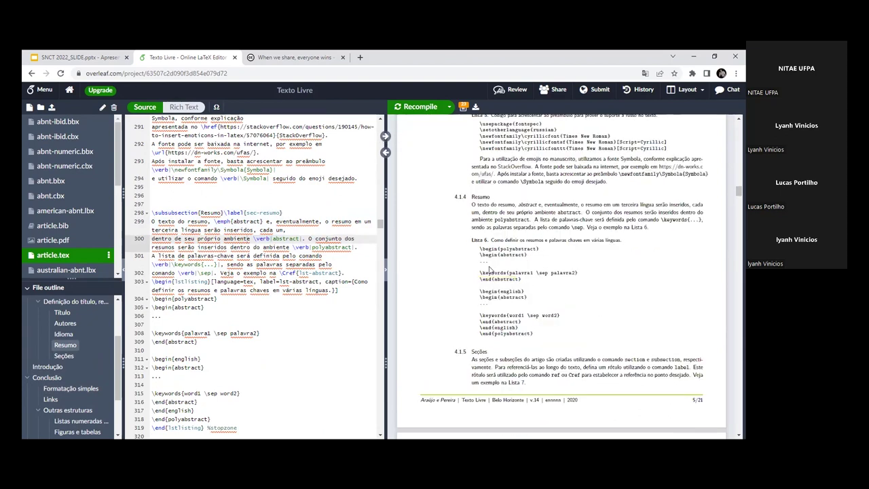
left_click_drag(480, 249, 527, 260)
left_click_drag(480, 246, 527, 254)
left_click(518, 256)
Step: Scroll the source to the itemize example at line 369 and select its '\item exemplo 1' line
scroll(296, 290, "down", 5)
scroll(274, 267, "down", 5)
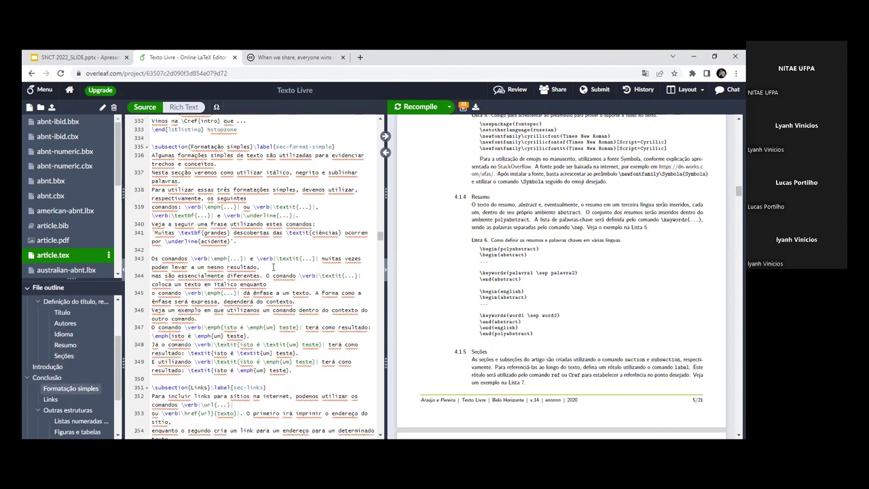
scroll(274, 266, "down", 2)
scroll(271, 267, "down", 1)
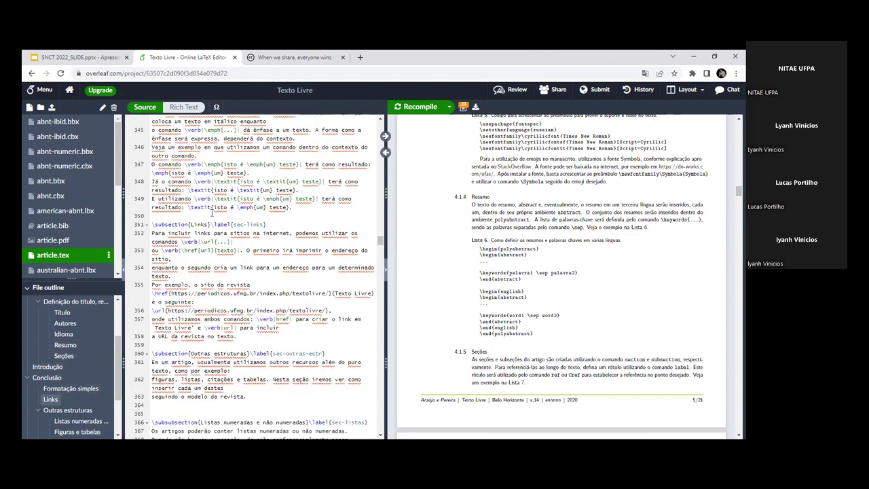
left_click(189, 208)
scroll(281, 232, "down", 4)
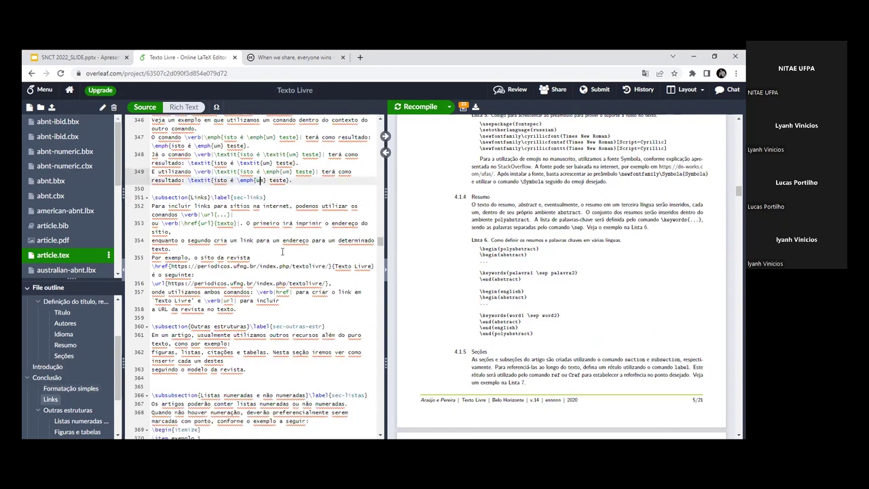
scroll(282, 252, "down", 1)
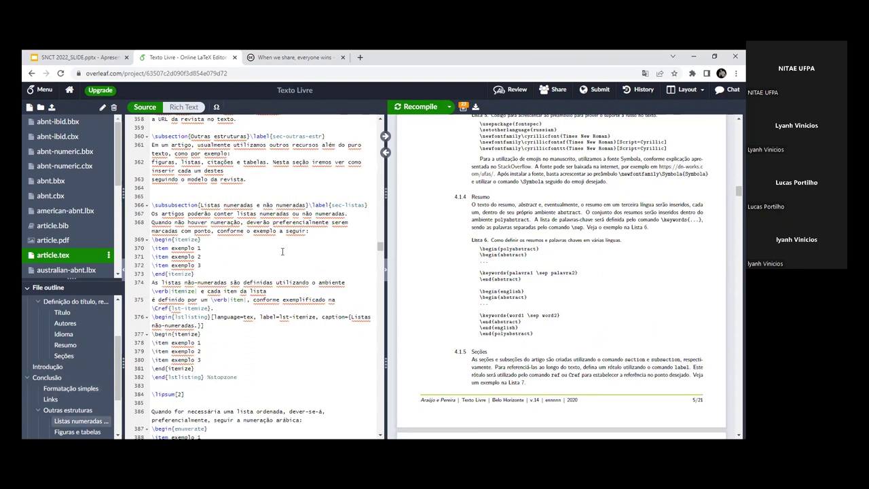
left_click_drag(154, 248, 195, 249)
left_click(204, 249)
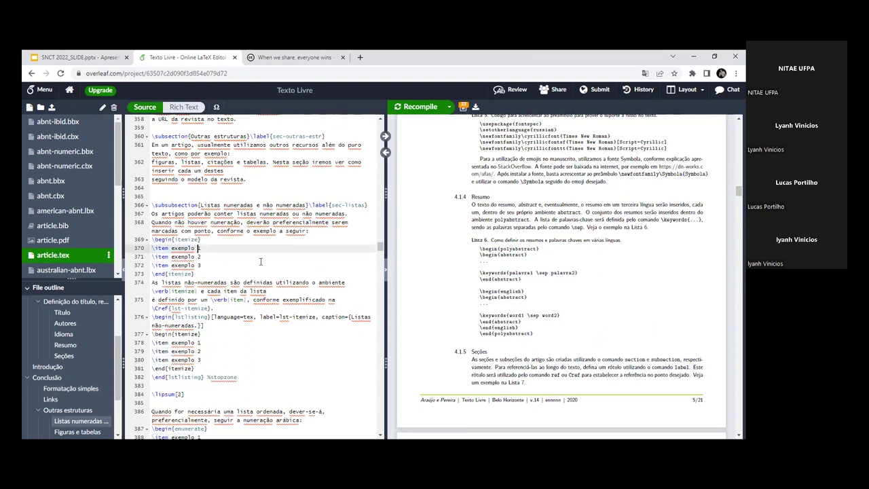
left_click(202, 240)
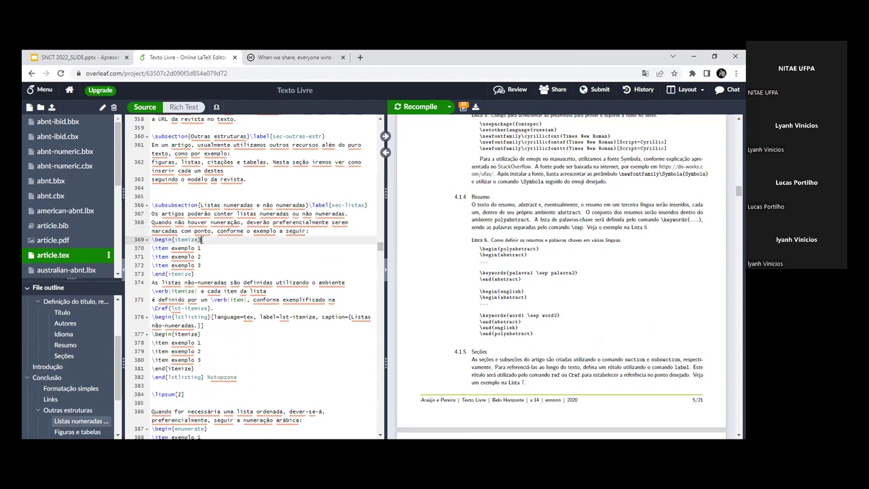
left_click_drag(174, 240, 198, 240)
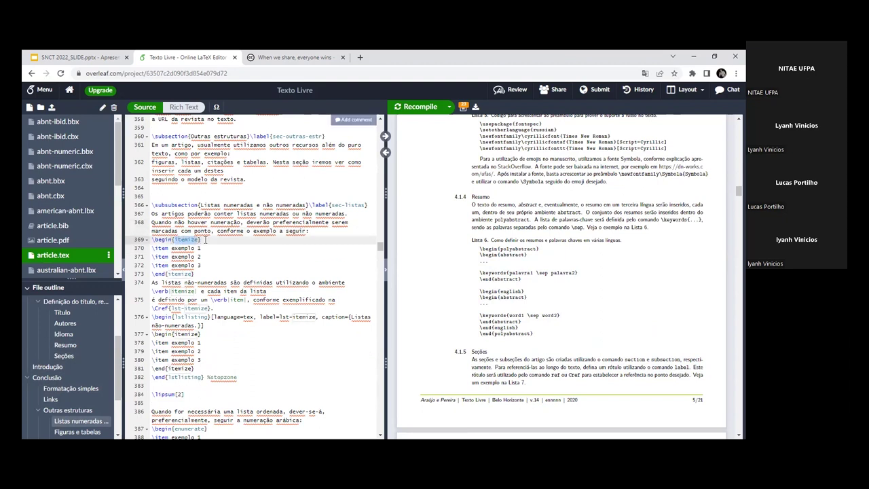
left_click(205, 240)
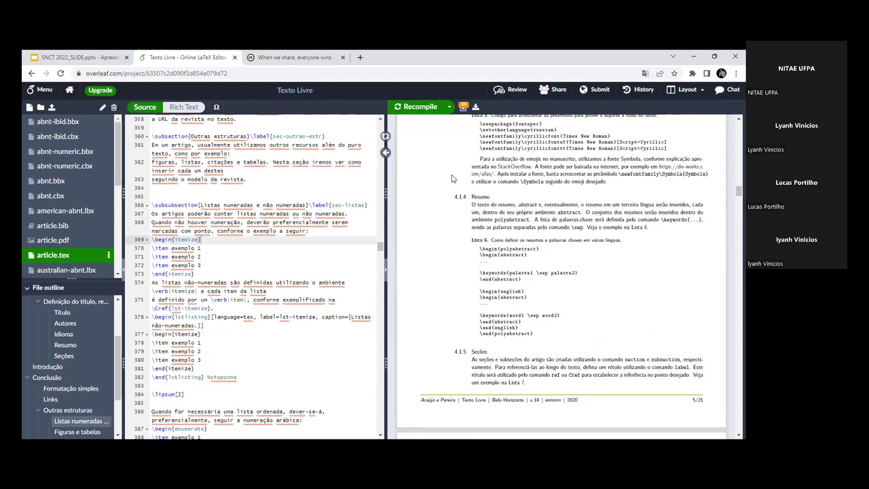
scroll(452, 178, "down", 5)
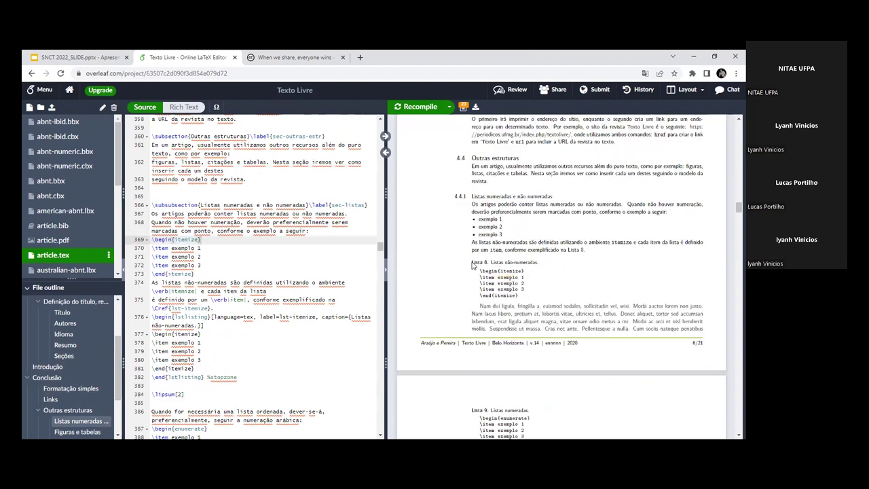
left_click_drag(151, 247, 205, 249)
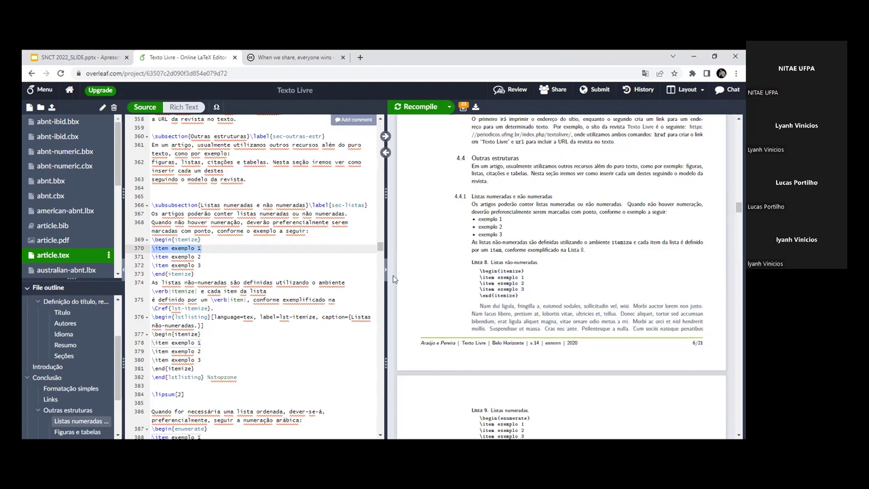
Step: Scroll the preview and jump the source to the Figuras e tabelas section
left_click(185, 256)
scroll(234, 306, "down", 3)
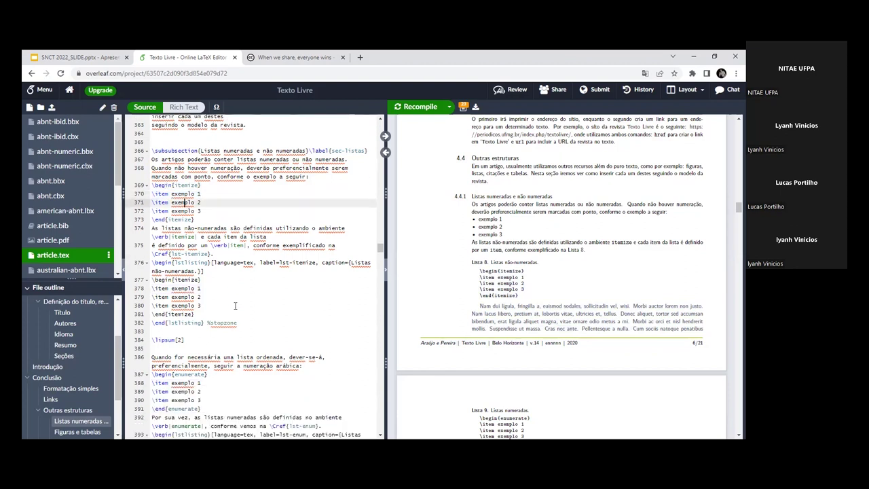
scroll(234, 306, "down", 8)
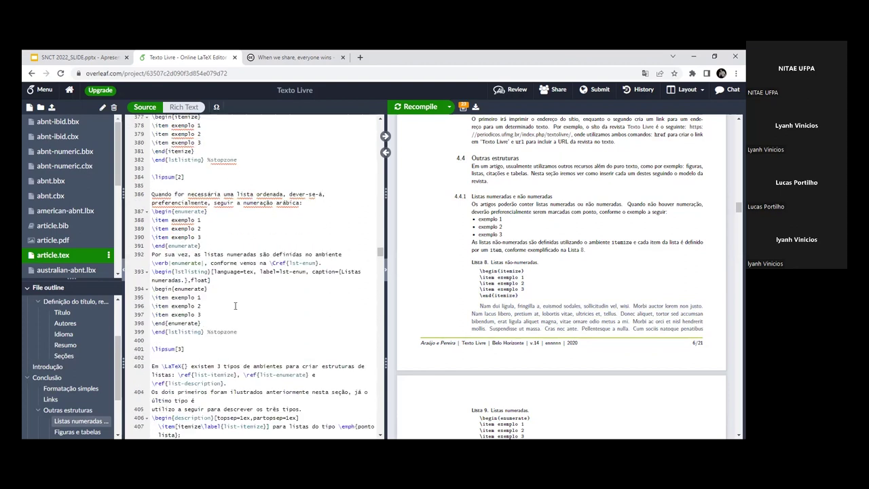
scroll(235, 306, "down", 13)
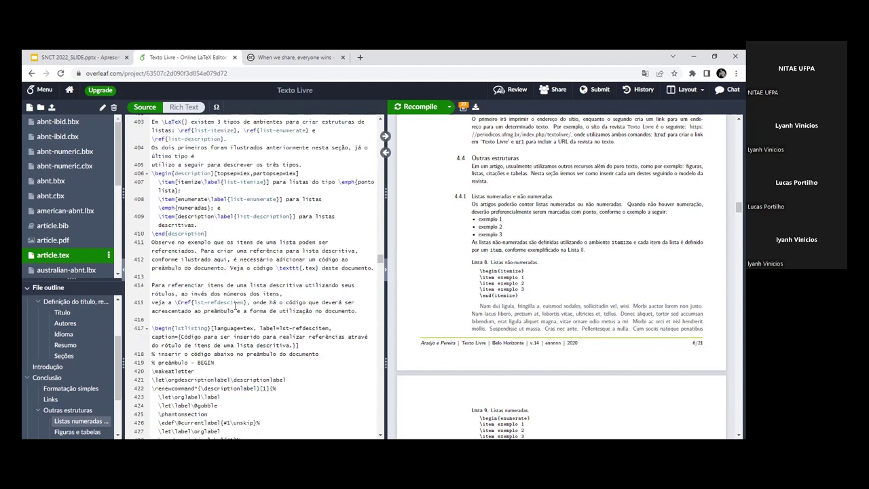
scroll(234, 306, "up", 1)
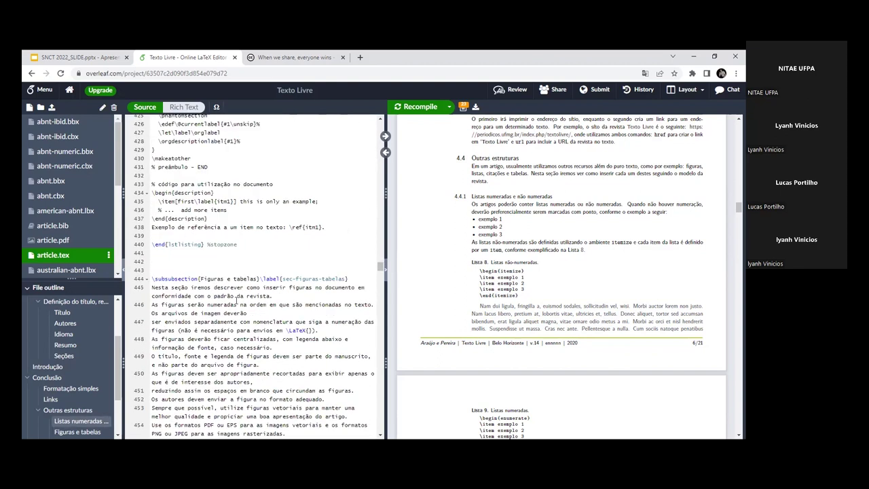
scroll(236, 301, "down", 12)
scroll(236, 300, "down", 3)
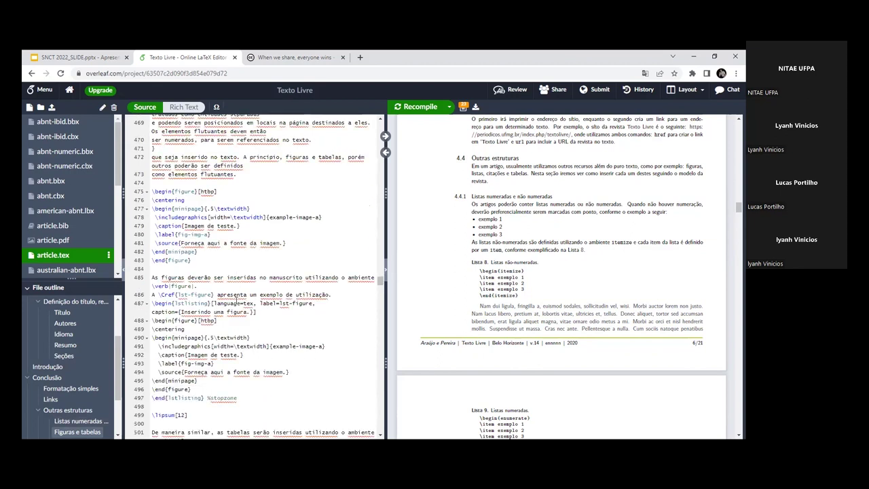
scroll(236, 300, "down", 10)
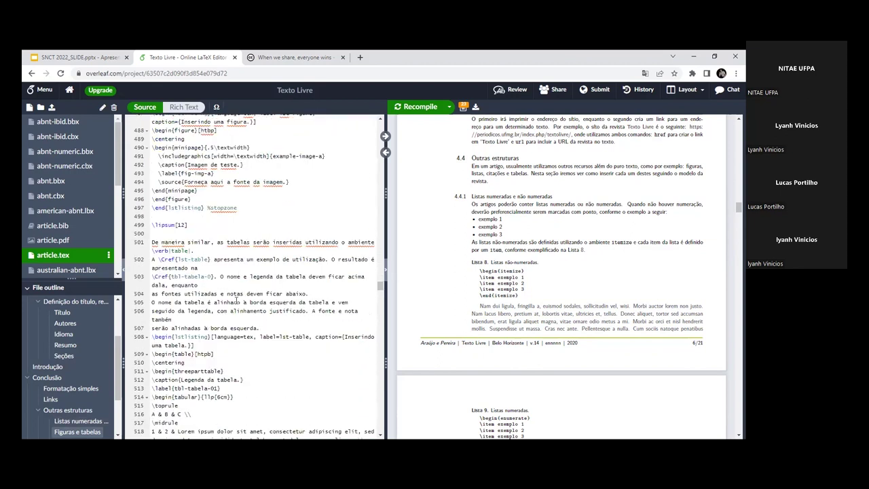
scroll(236, 301, "down", 2)
scroll(236, 300, "up", 2)
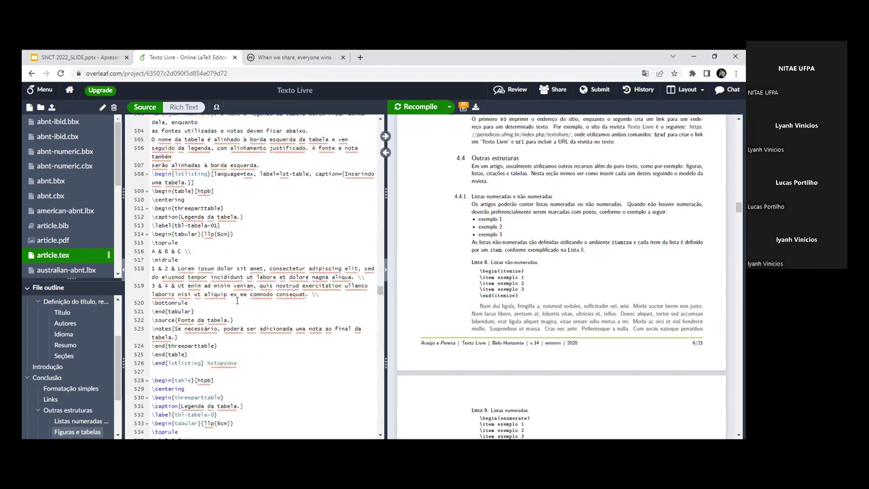
scroll(620, 307, "down", 2)
scroll(619, 307, "down", 8)
scroll(619, 304, "up", 6)
scroll(619, 304, "up", 3)
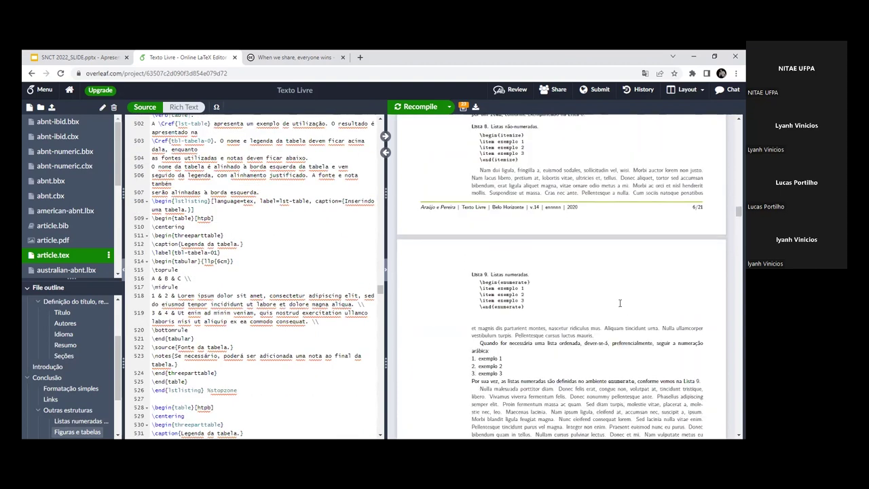
scroll(620, 303, "down", 8)
scroll(619, 303, "up", 3)
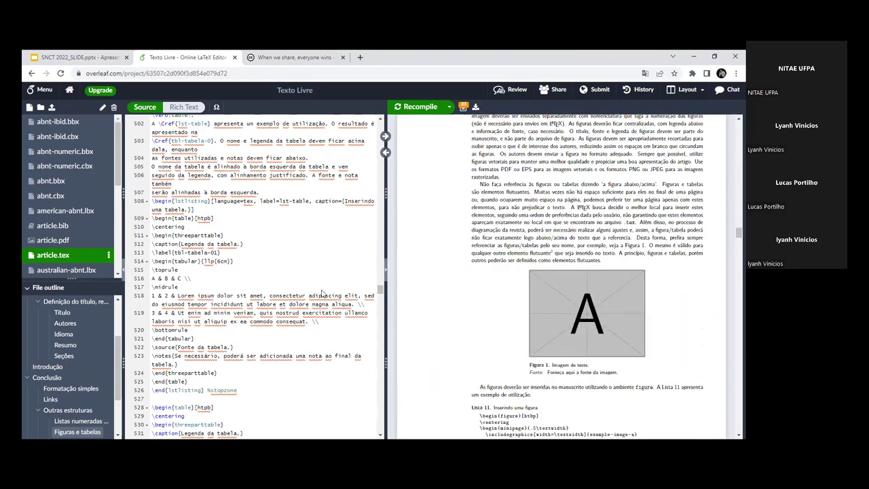
scroll(323, 293, "up", 3)
scroll(319, 289, "up", 3)
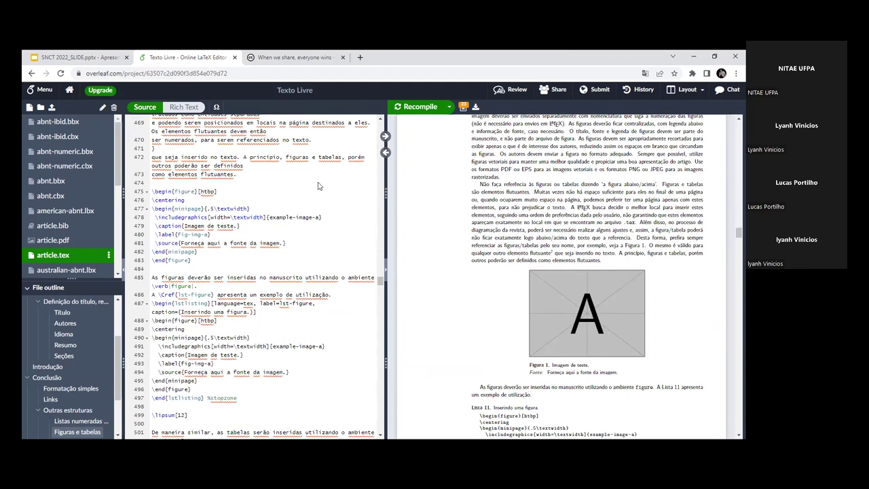
left_click(385, 152)
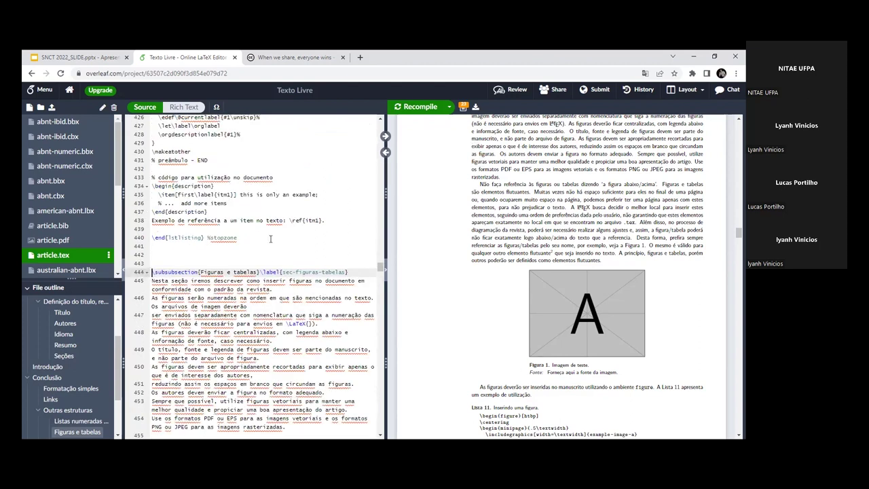
scroll(590, 262, "up", 3)
scroll(590, 262, "down", 3)
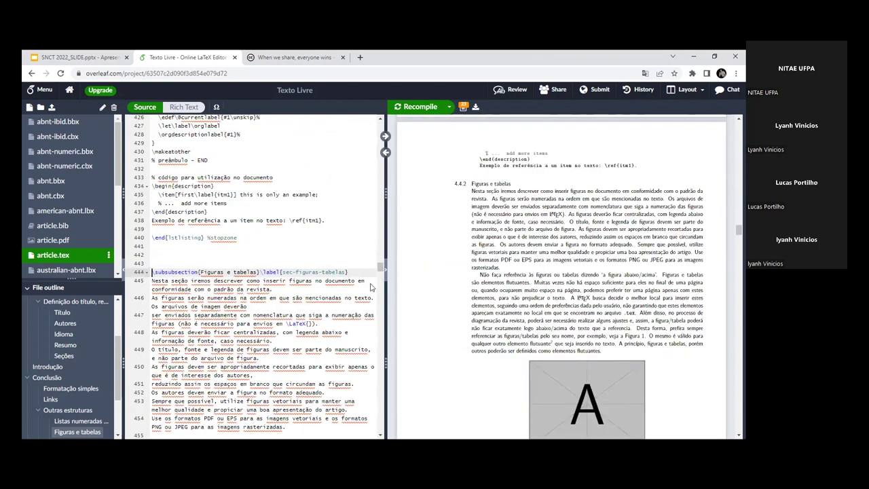
Step: Highlight the Figuras e tabelas heading and Figura 1, then select the figure environment, lines 475–483
left_click_drag(152, 272, 196, 271)
left_click_drag(474, 180, 281, 255)
scroll(281, 256, "down", 5)
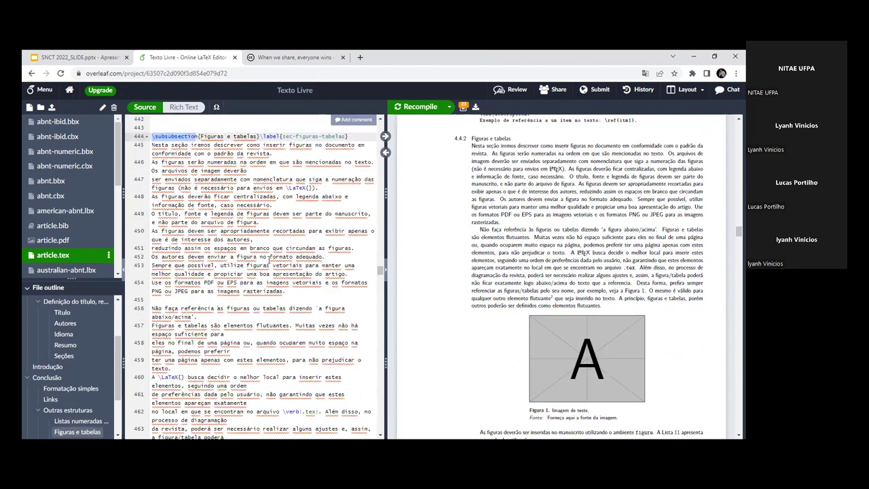
scroll(267, 260, "down", 7)
scroll(265, 261, "down", 3)
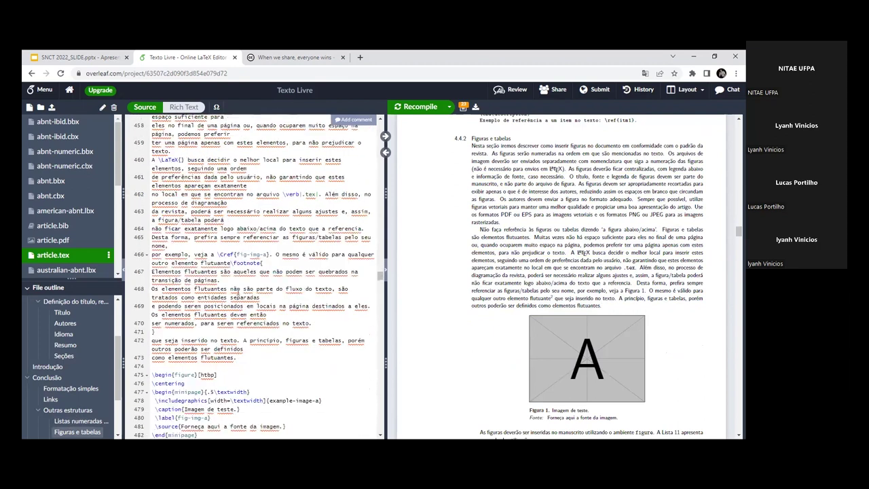
scroll(446, 275, "down", 5)
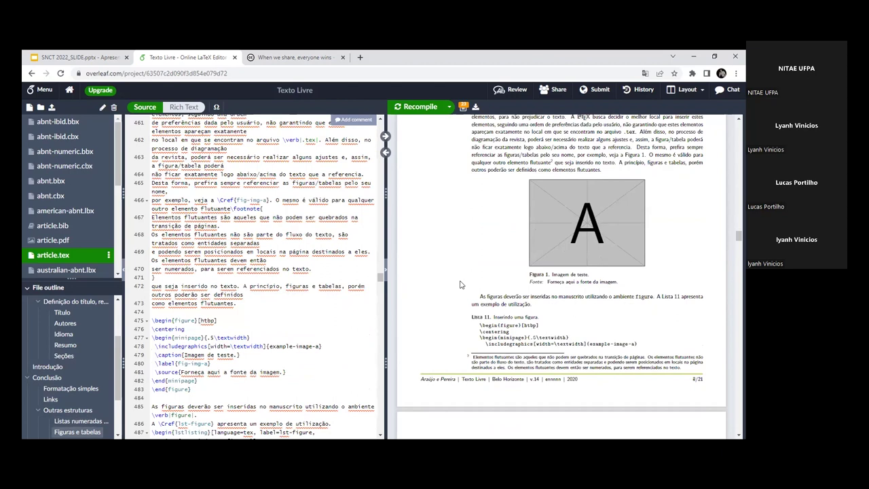
left_click_drag(192, 385, 147, 320)
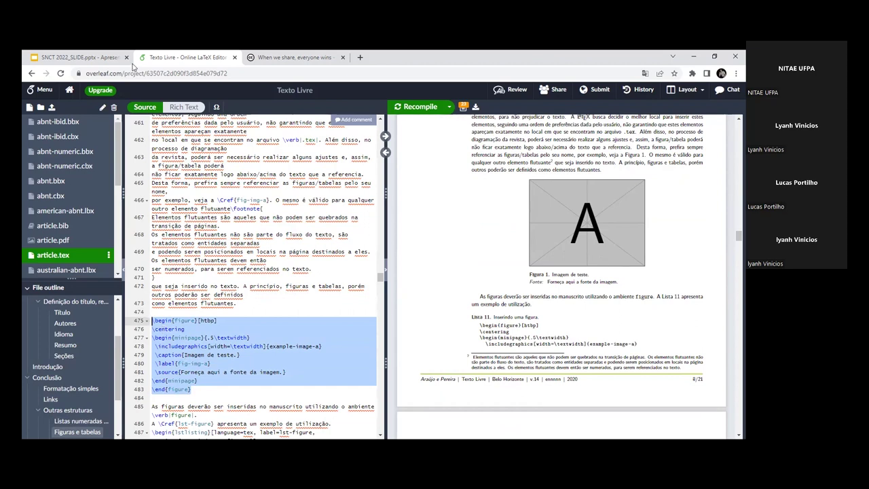
scroll(115, 155, "down", 1)
scroll(115, 150, "down", 4)
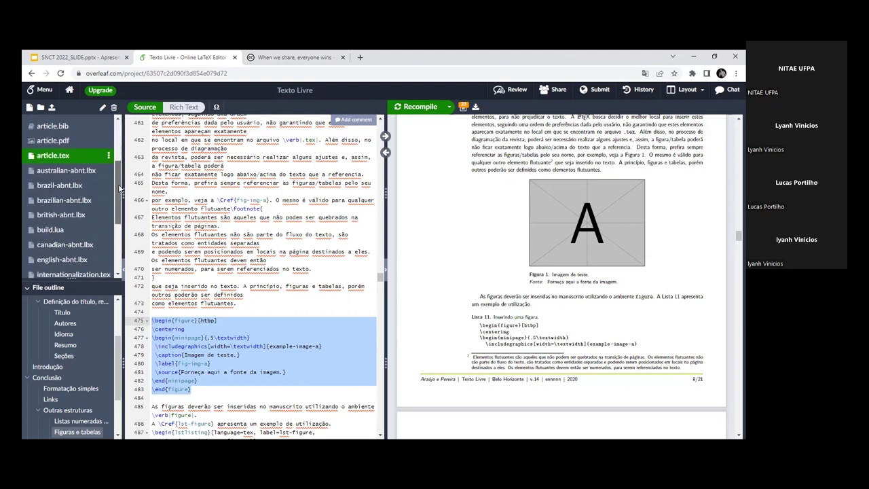
scroll(114, 192, "up", 2)
scroll(114, 192, "down", 3)
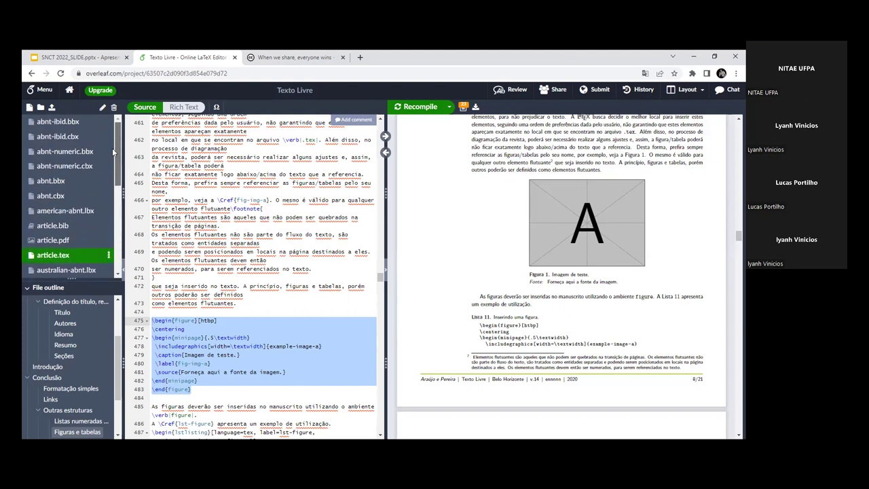
left_click(82, 132)
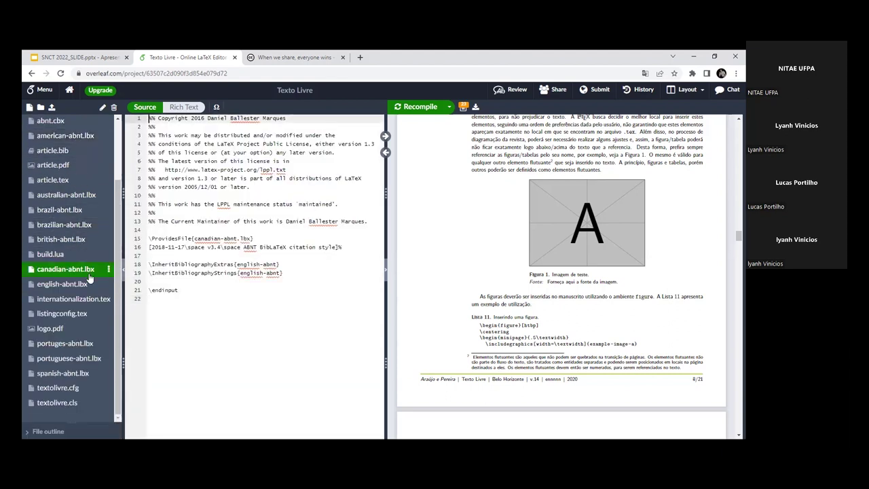
left_click(67, 283)
left_click(74, 302)
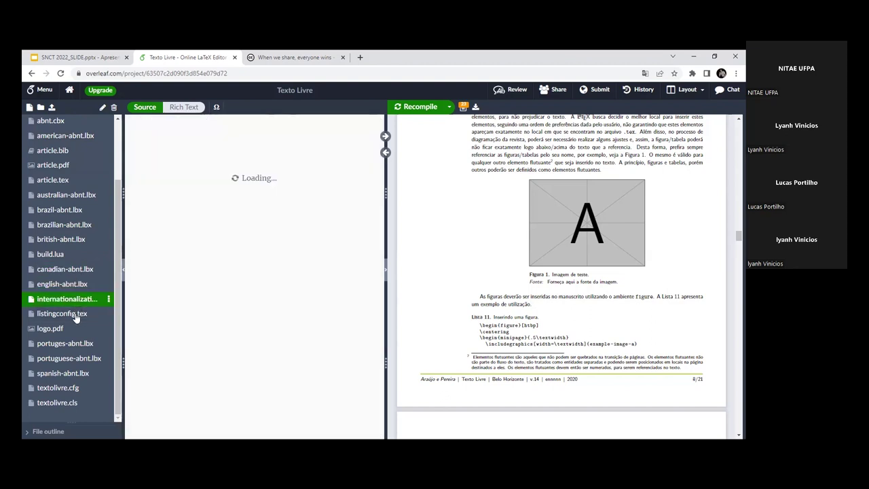
scroll(66, 266, "down", 4)
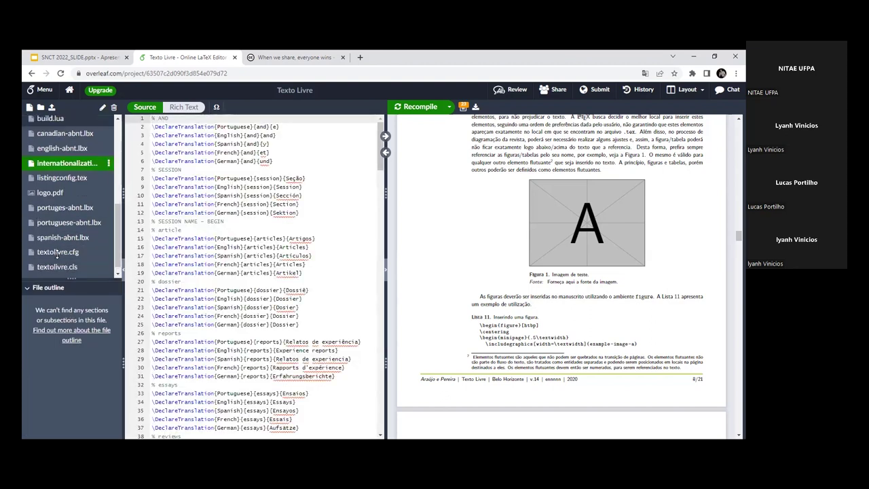
left_click(69, 245)
left_click_drag(83, 265, 83, 424)
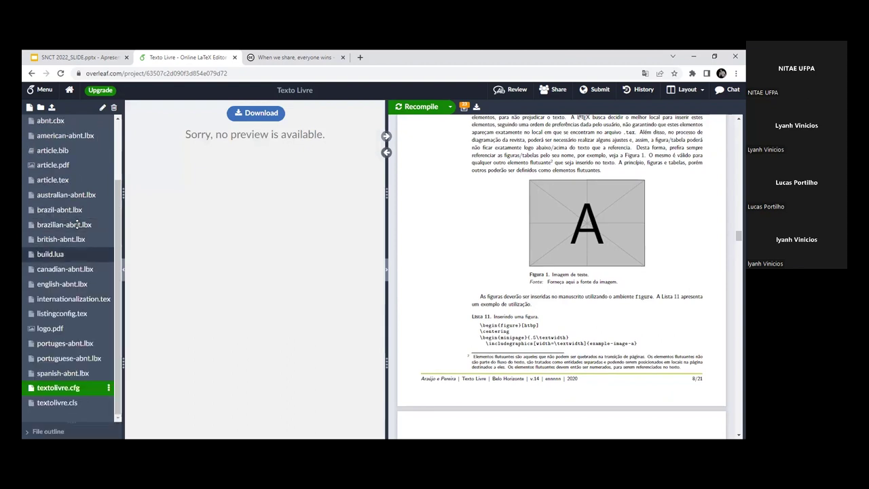
left_click(58, 314)
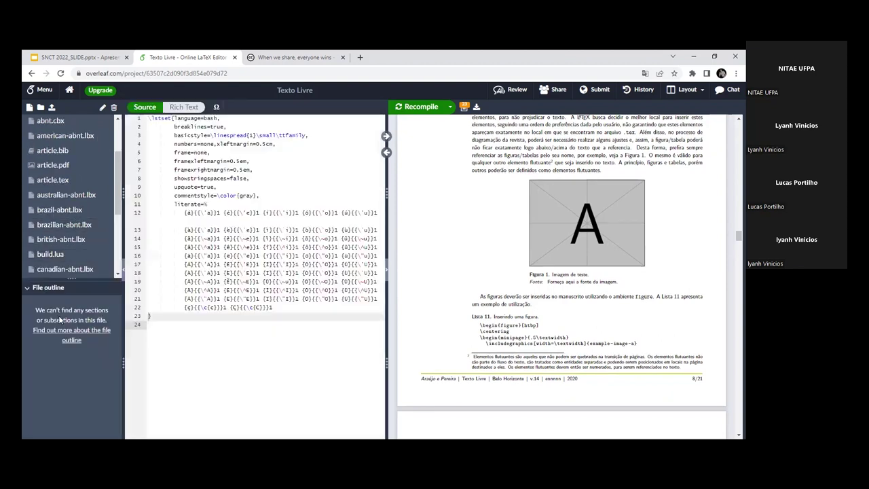
left_click(56, 150)
left_click(68, 165)
left_click(71, 181)
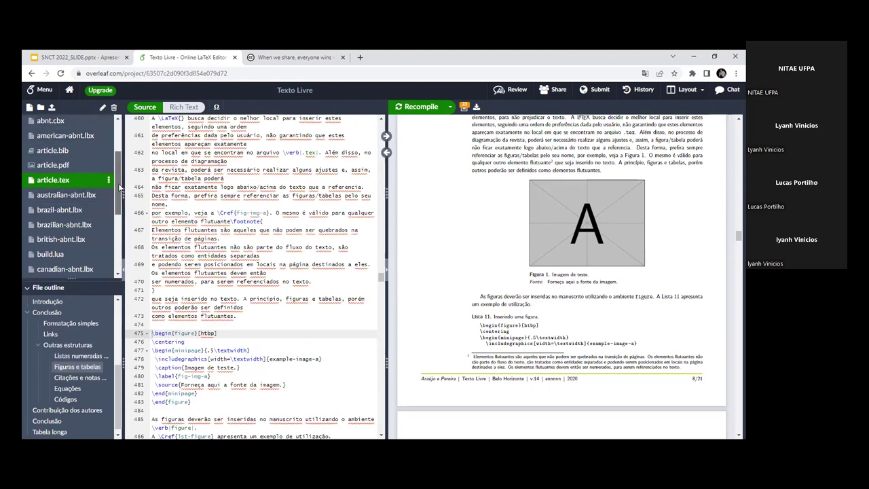
scroll(88, 193, "up", 2)
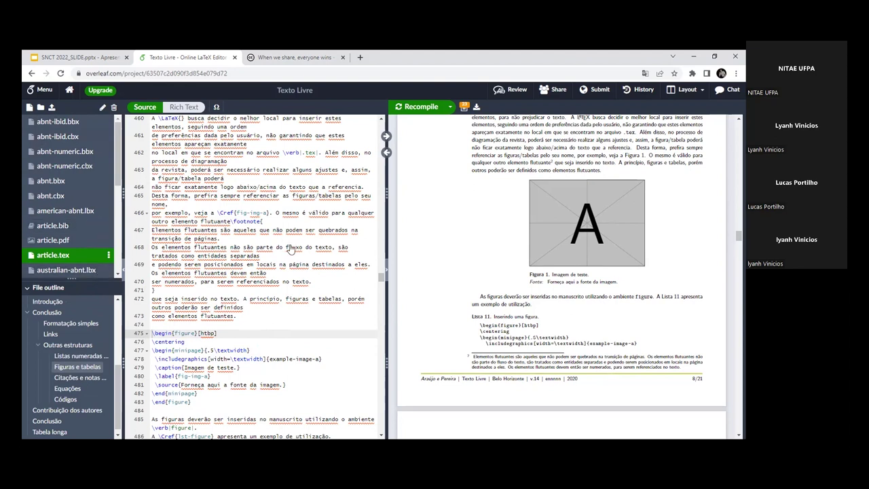
scroll(293, 243, "up", 2)
scroll(293, 243, "up", 2)
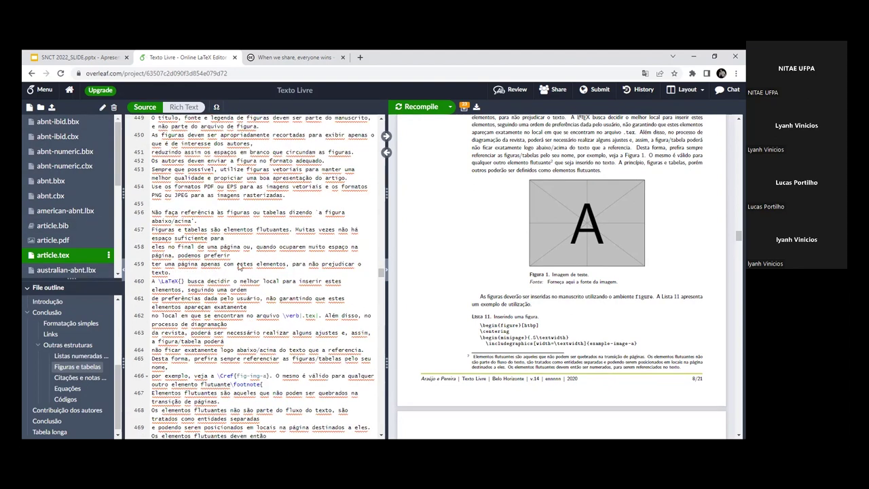
scroll(75, 176, "down", 3)
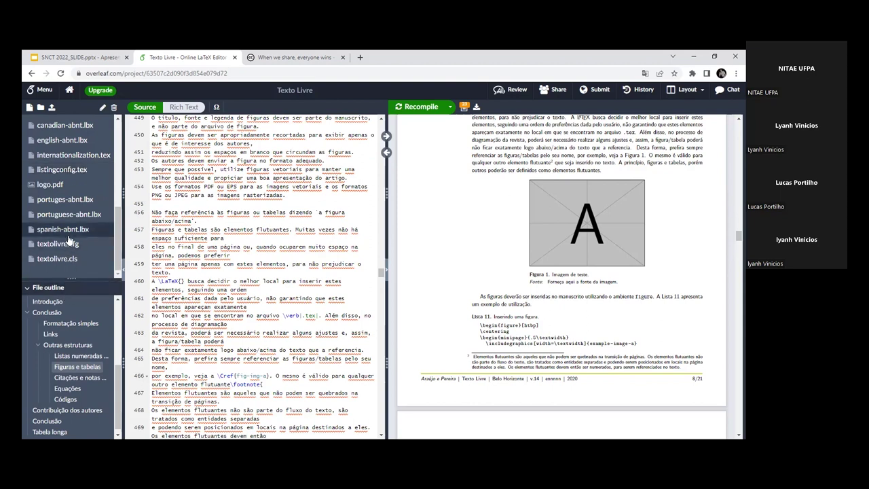
scroll(71, 236, "up", 5)
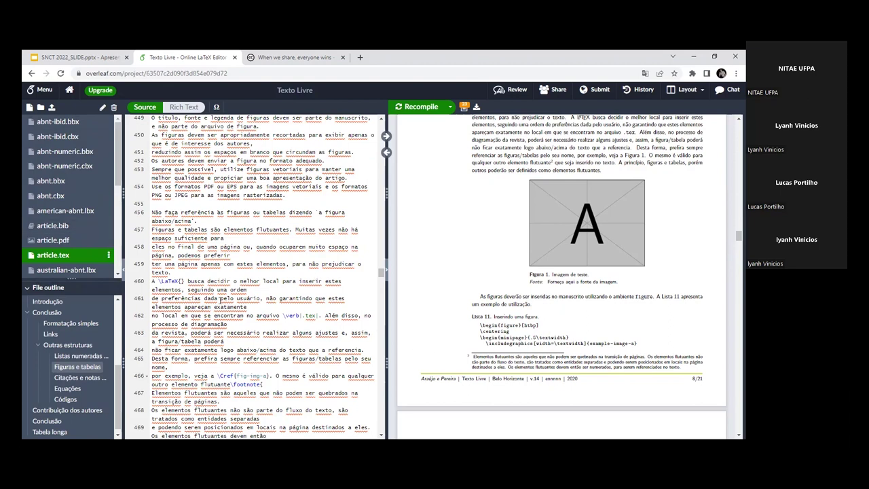
scroll(259, 267, "down", 5)
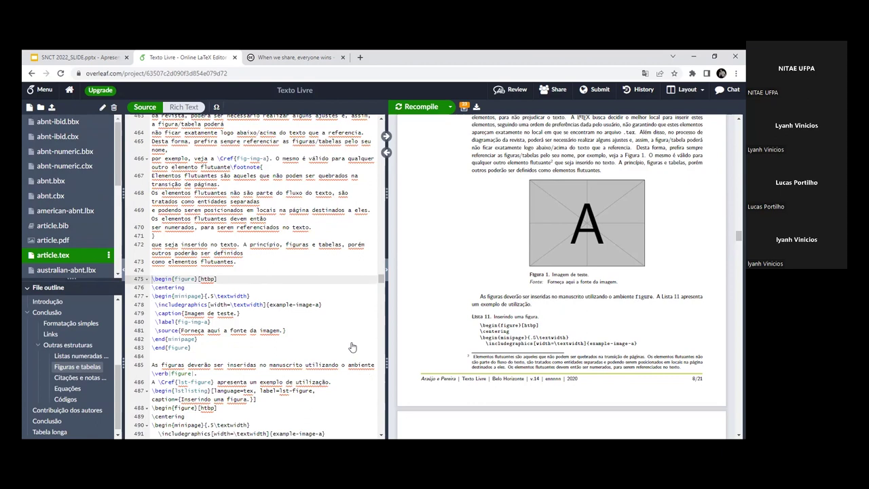
scroll(69, 231, "down", 5)
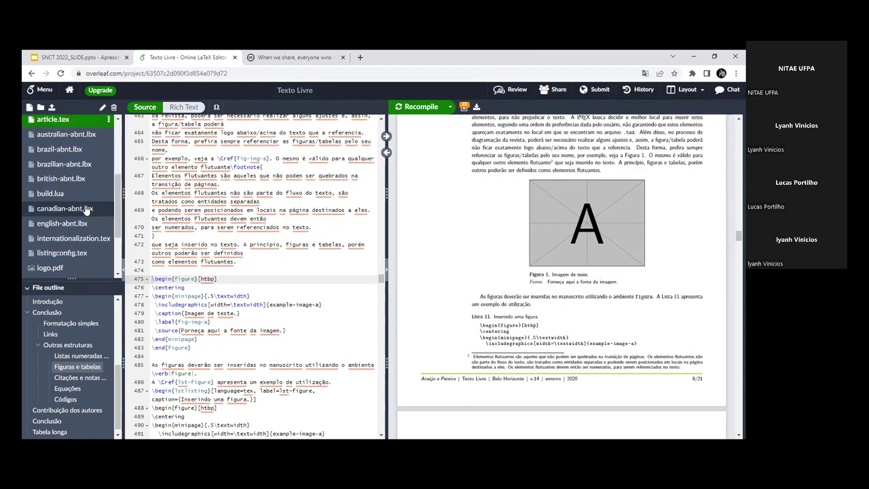
scroll(68, 235, "up", 5)
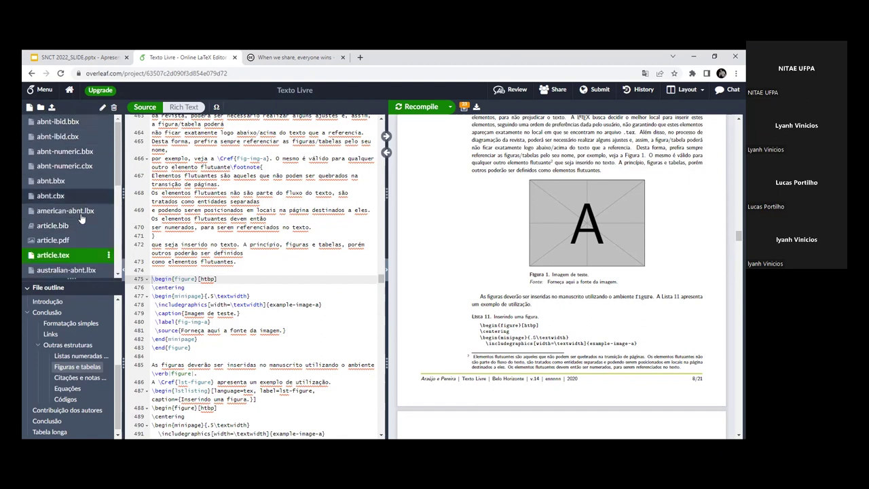
scroll(80, 239, "down", 3)
scroll(80, 238, "down", 1)
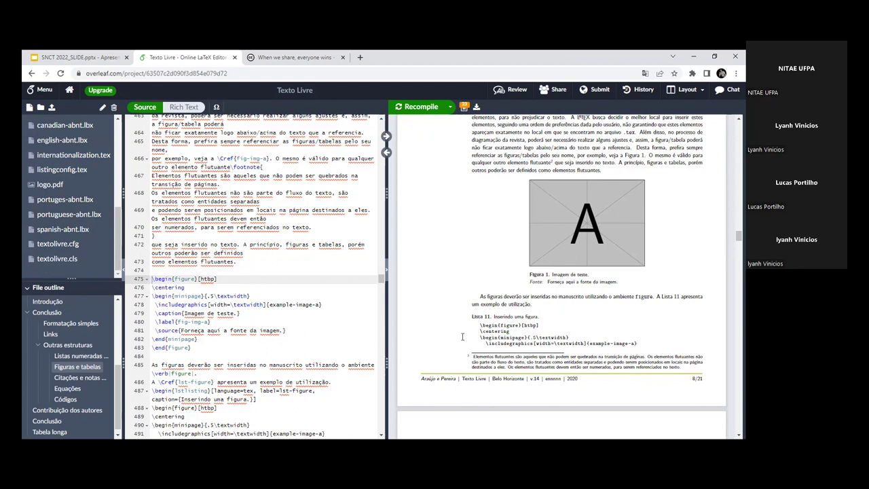
left_click_drag(154, 279, 192, 347)
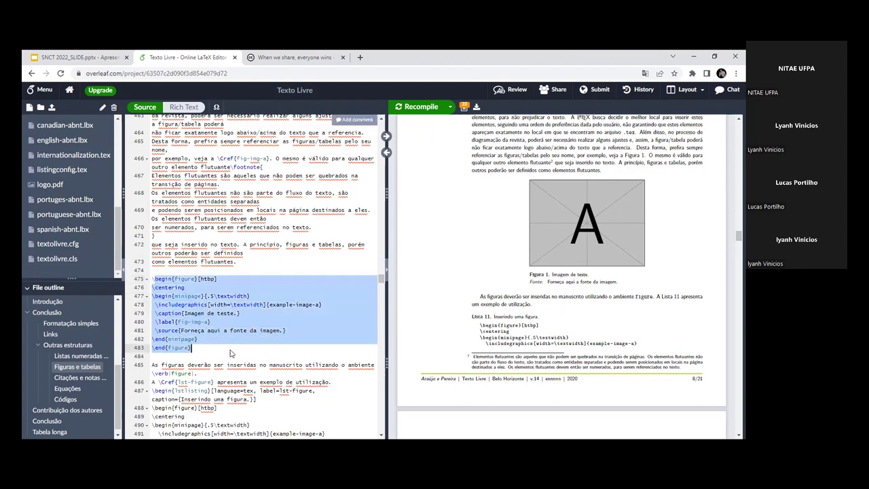
left_click(192, 346)
left_click(169, 279)
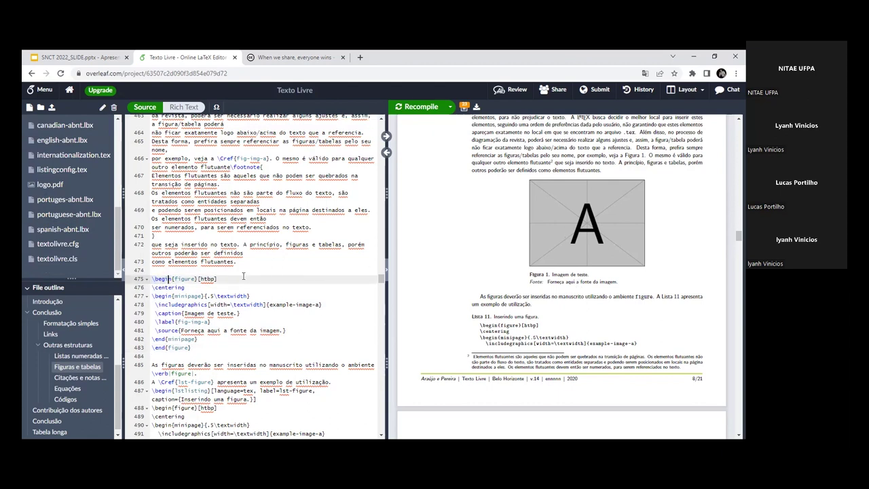
left_click_drag(152, 279, 218, 279)
left_click(218, 279)
left_click_drag(192, 348, 151, 347)
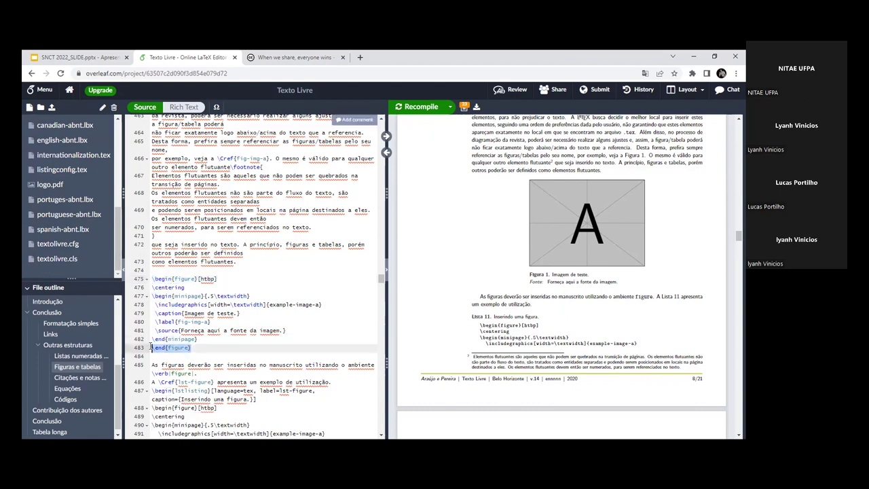
double_click(186, 279)
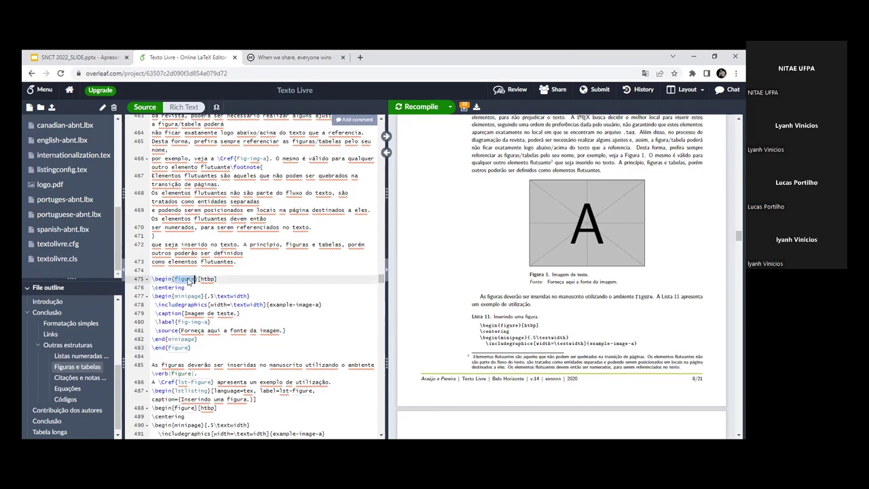
double_click(207, 279)
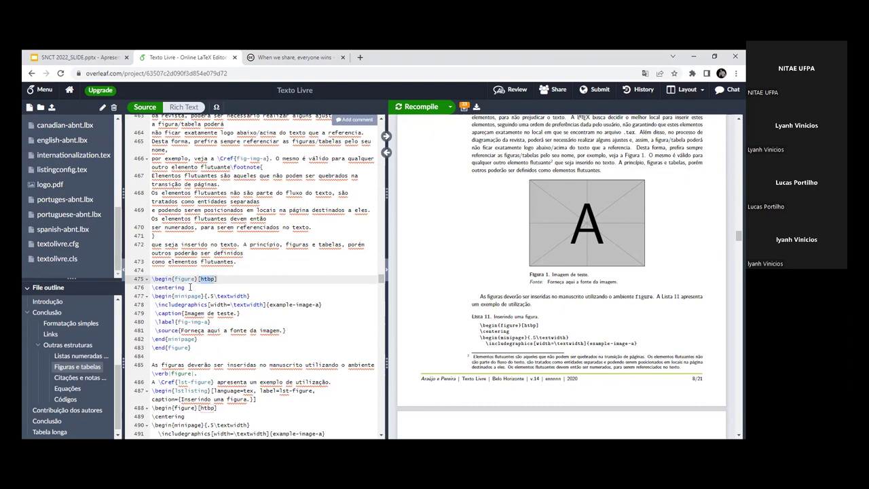
left_click_drag(187, 288, 152, 288)
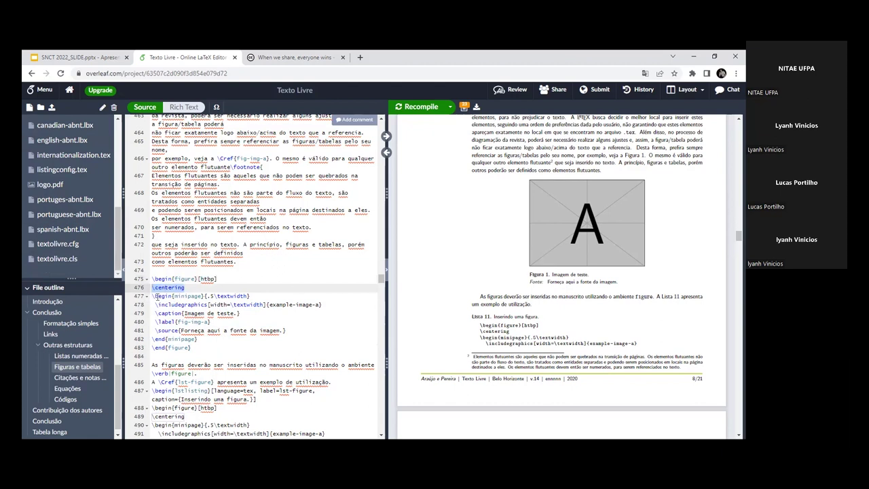
left_click(158, 296)
left_click_drag(157, 296, 249, 297)
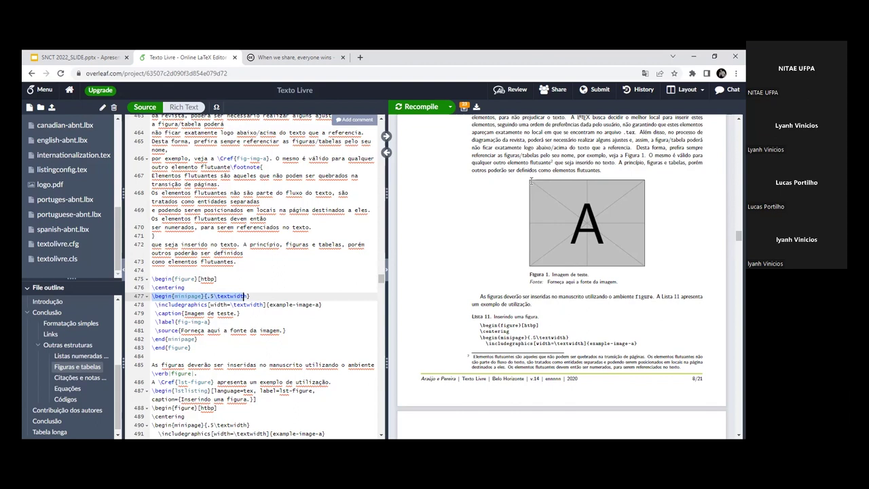
left_click(235, 304)
left_click_drag(155, 305, 323, 304)
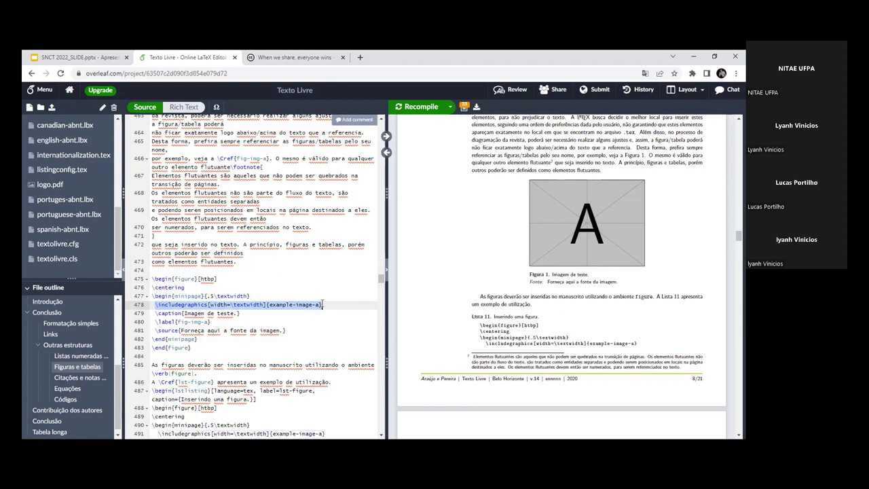
left_click(223, 304)
left_click_drag(223, 305, 264, 305)
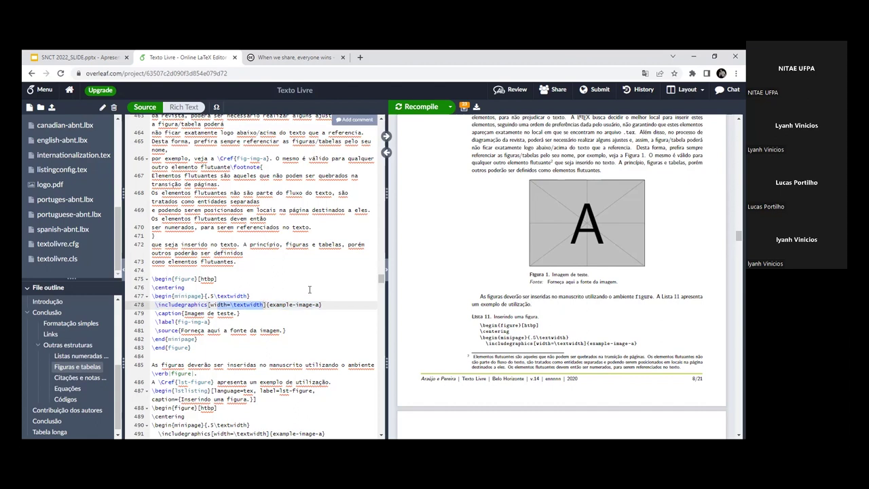
left_click(309, 290)
scroll(274, 312, "down", 1)
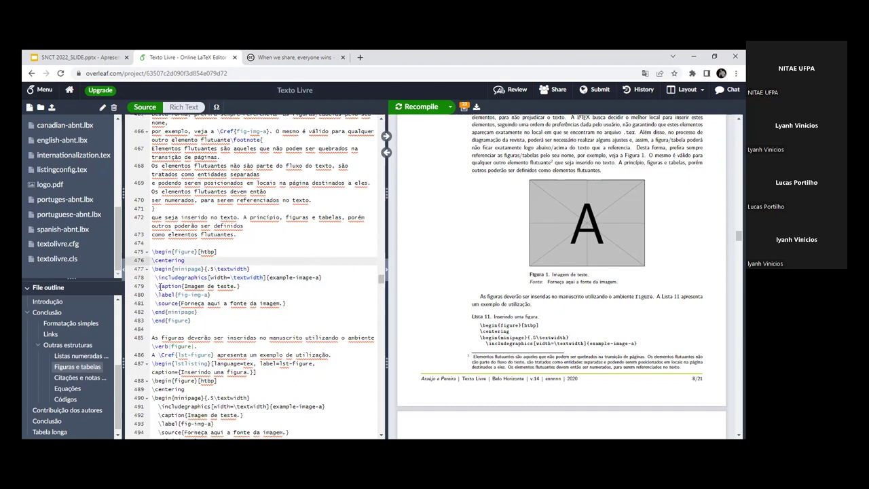
left_click_drag(159, 285, 241, 288)
left_click(241, 287)
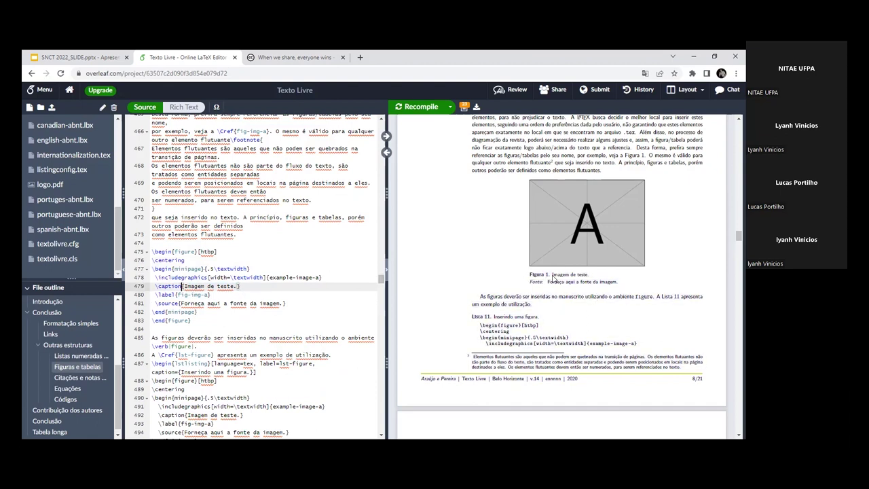
Step: Replace the caption 'Imagem de teste.' with 'Imagem A' and recompile the PDF
left_click_drag(240, 285, 183, 288)
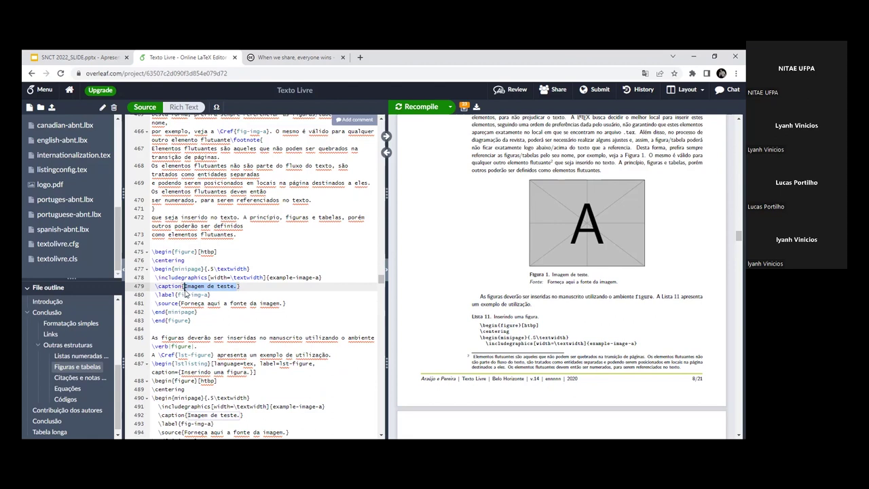
type("Imagem A")
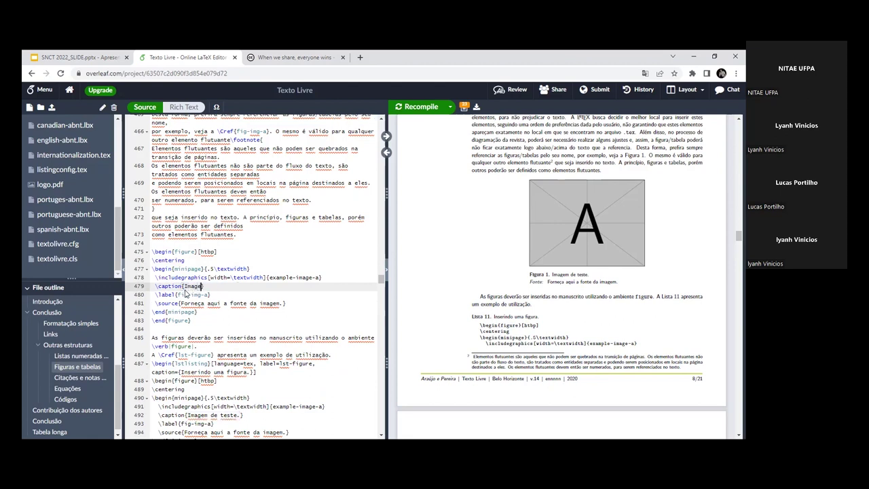
left_click(433, 109)
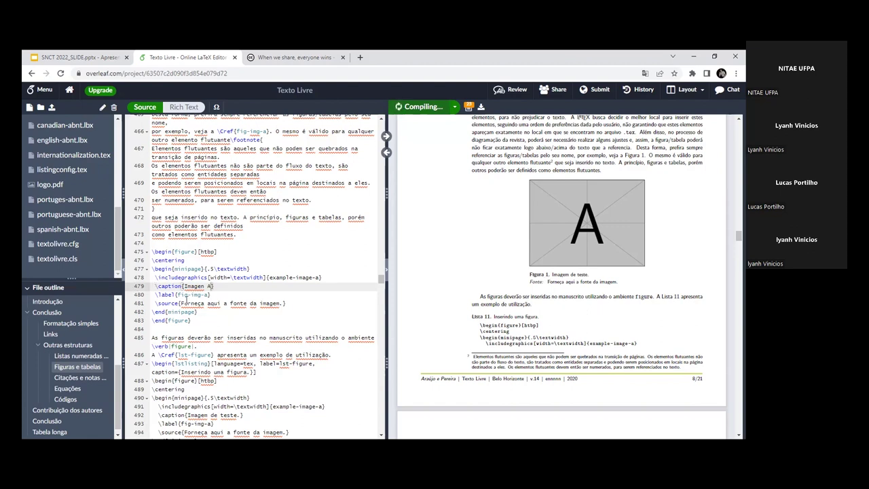
Step: Select the fig-img-a label name and place the caret before 'deverão' on line 485
left_click(157, 295)
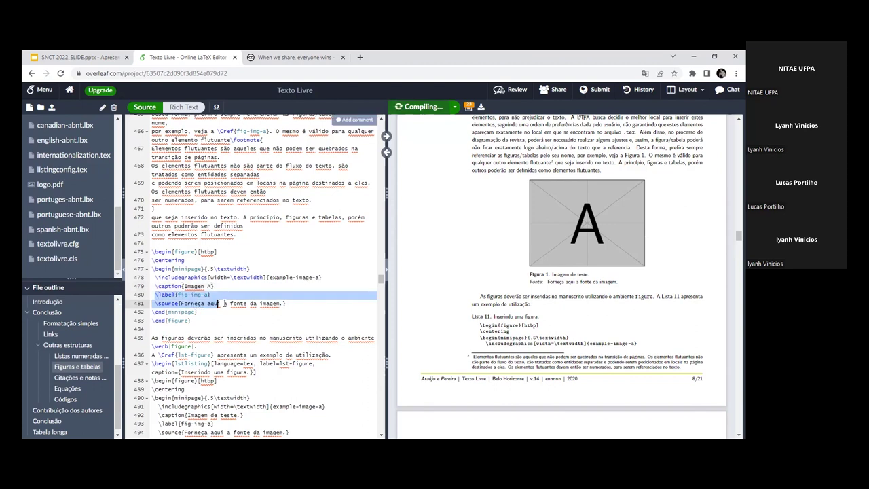
left_click_drag(210, 296, 208, 298)
left_click(200, 297)
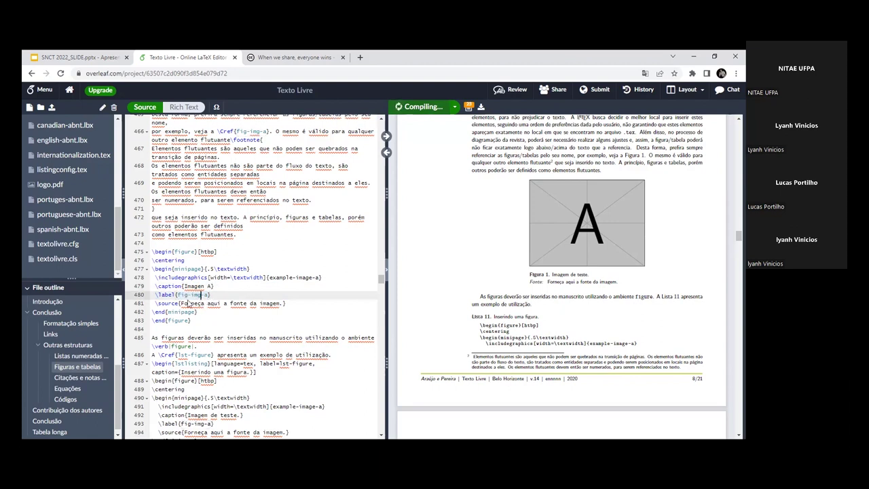
left_click_drag(179, 296, 201, 297)
scroll(254, 343, "down", 1)
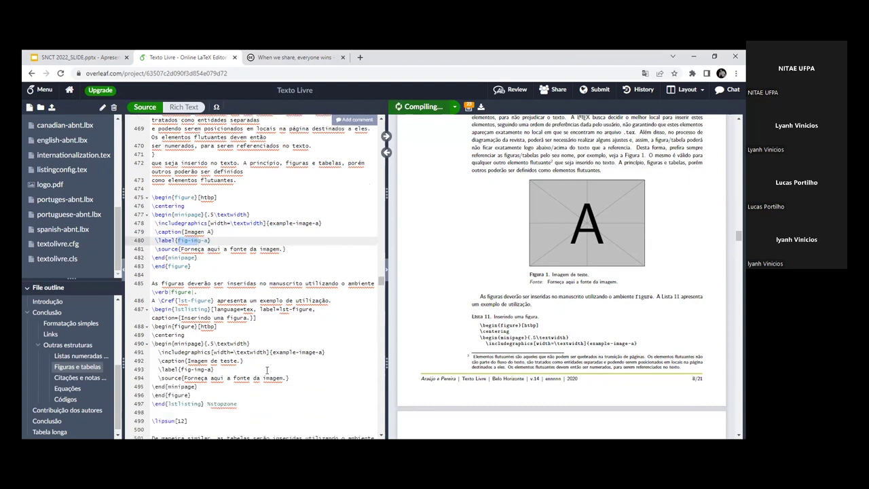
scroll(262, 346, "down", 2)
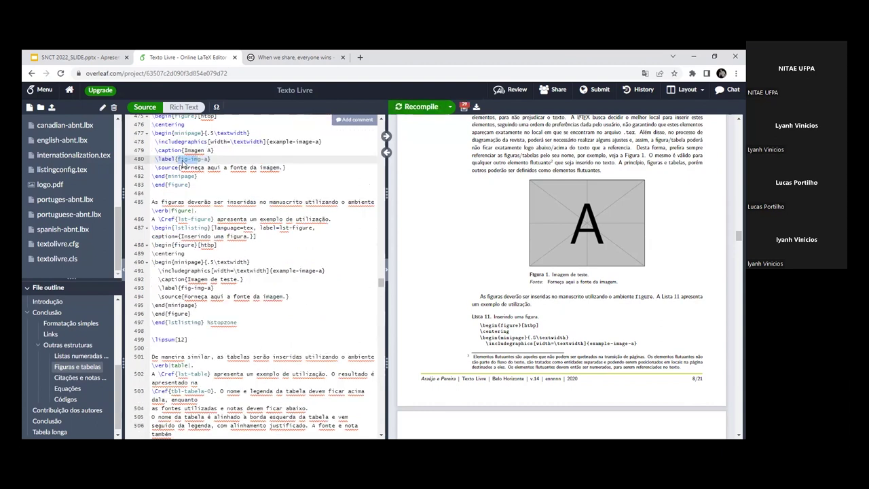
left_click_drag(177, 159, 209, 159)
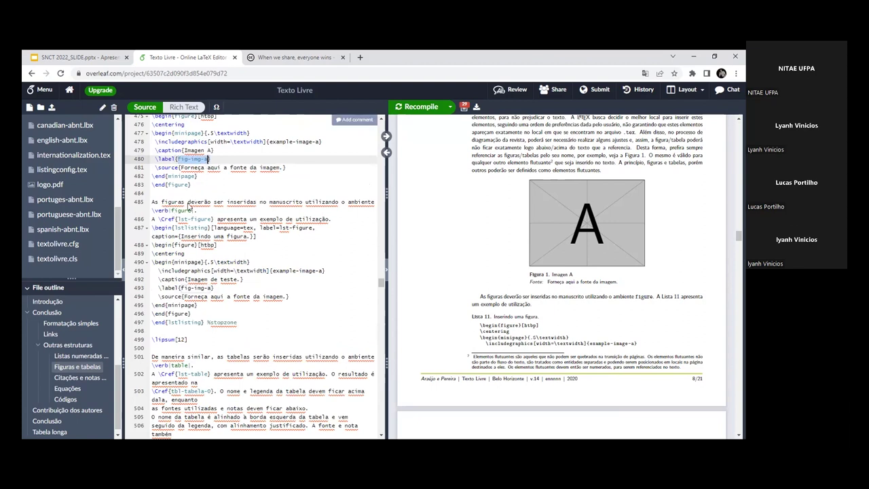
left_click(188, 204)
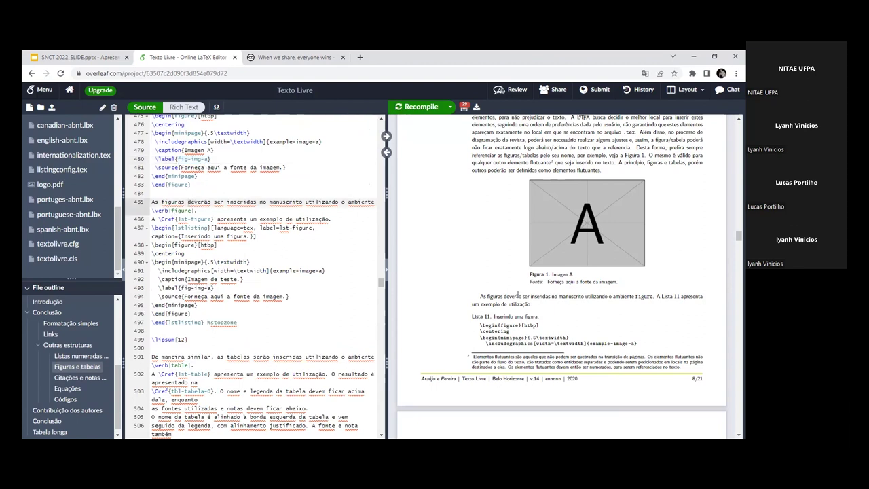
left_click_drag(533, 304, 188, 185)
Step: Insert \Cref{fig-img-a} after 'As figuras' on line 485 and recompile
left_click(185, 201)
type("\\Cref")
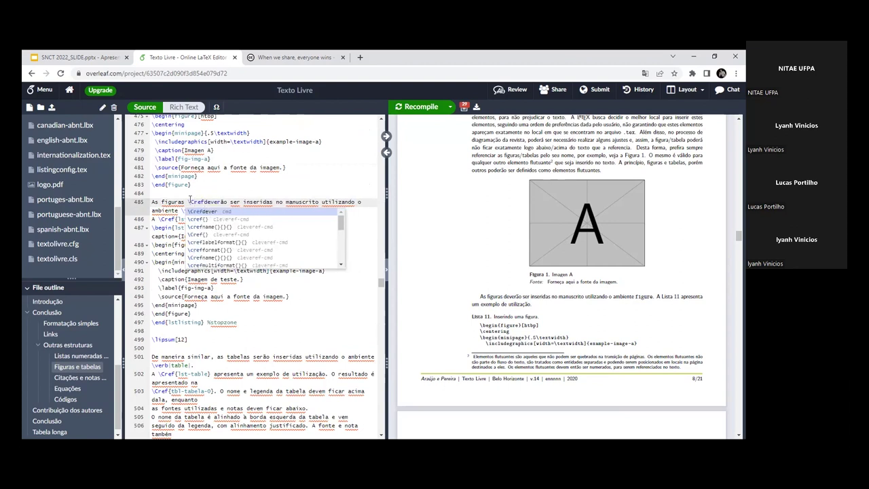
key("Down")
key("Down")
key("Down")
key("Return")
key("Escape")
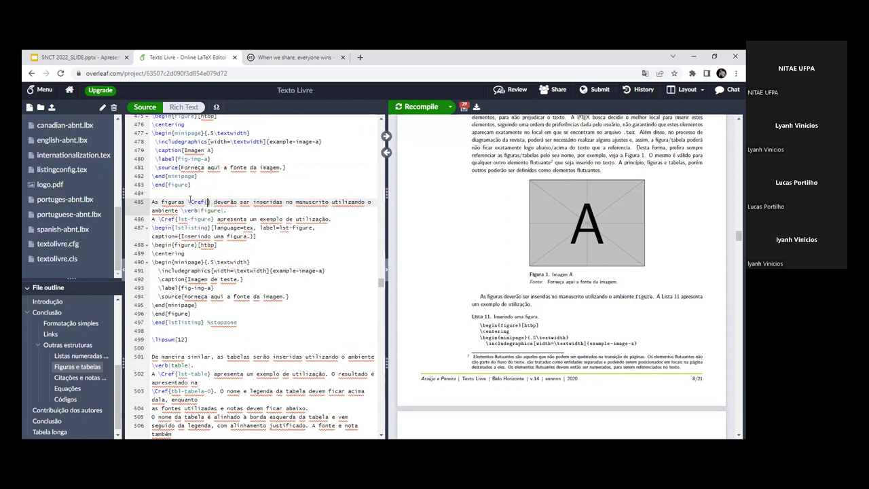
left_click_drag(210, 159, 210, 158)
key("ctrl+c")
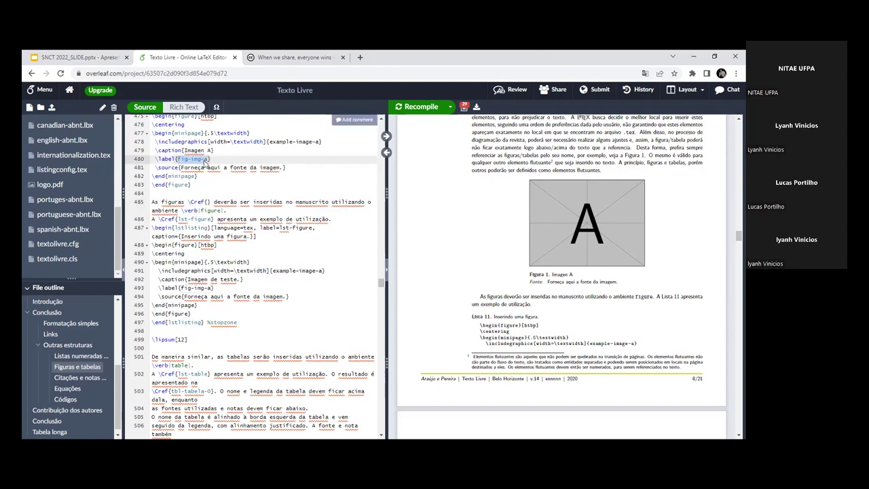
left_click(208, 202)
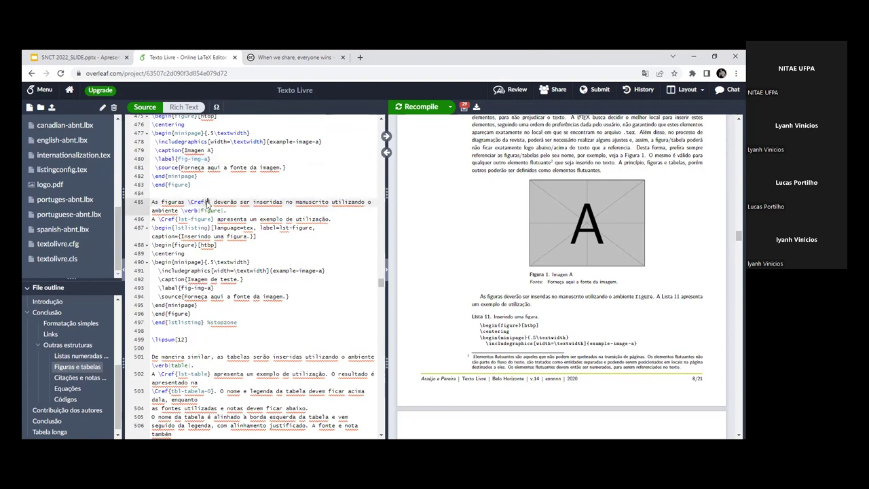
key("ctrl+v")
key("ctrl+s")
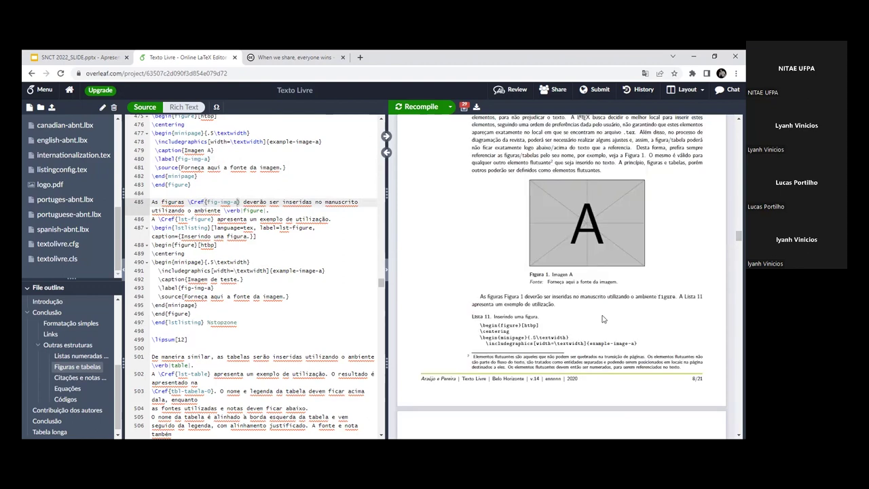
Step: Delete 'figuras' and the 's' of 'As' so line 485 starts 'A \Cref{fig-img-a}', recompiling
scroll(602, 319, "down", 2)
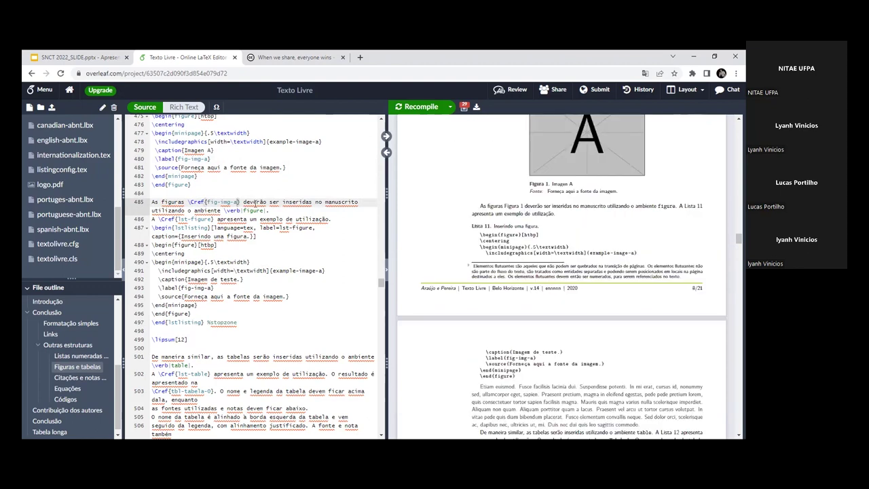
left_click(385, 136)
left_click_drag(480, 276, 523, 276)
double_click(505, 277)
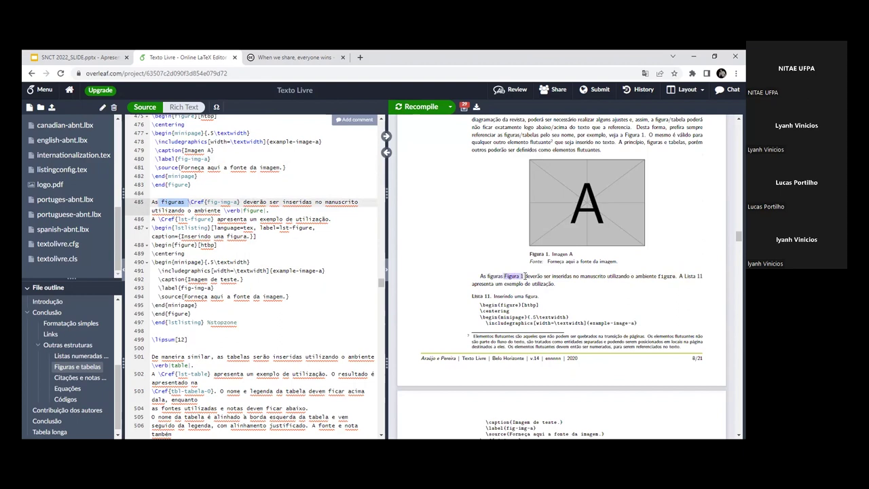
left_click(184, 203)
double_click(175, 201)
key("BackSpace")
key("BackSpace")
left_click(420, 107)
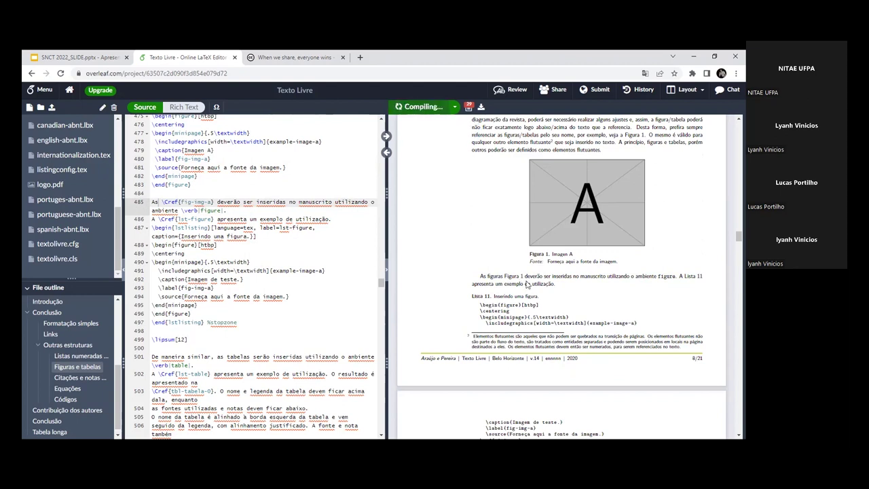
left_click(156, 201)
key("BackSpace")
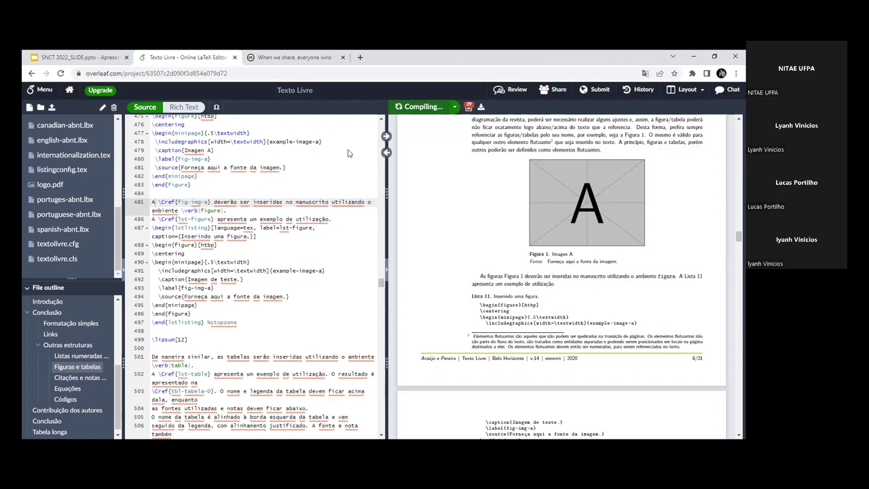
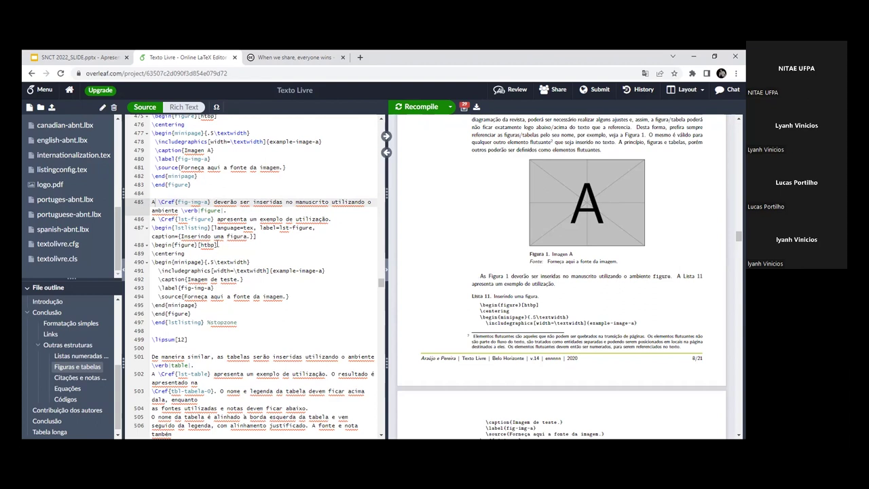
Step: Inspect the figure's \source line and \end{minipage} around line 481 by selecting them
scroll(217, 245, "up", 2)
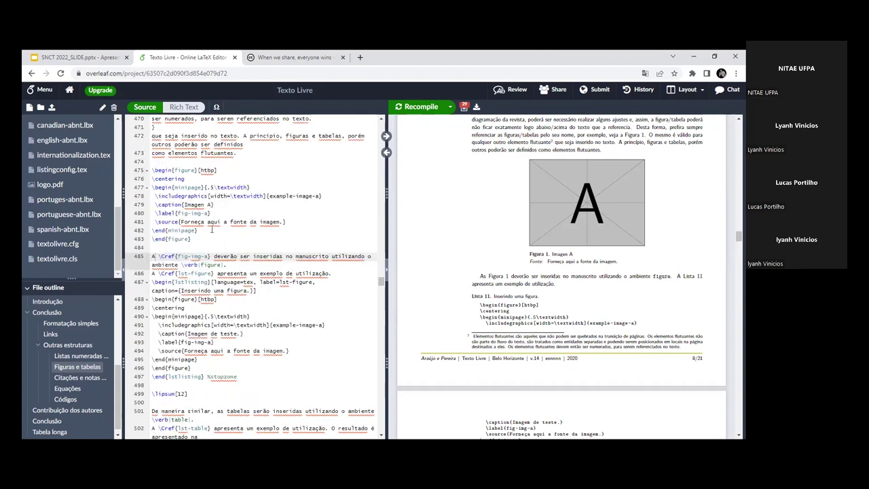
left_click(155, 222)
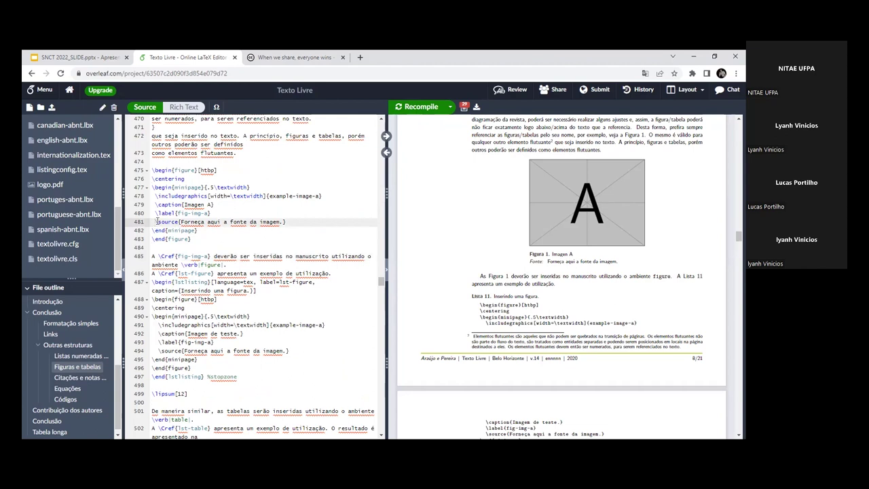
left_click_drag(155, 222, 290, 223)
left_click(290, 222)
left_click_drag(182, 222, 280, 222)
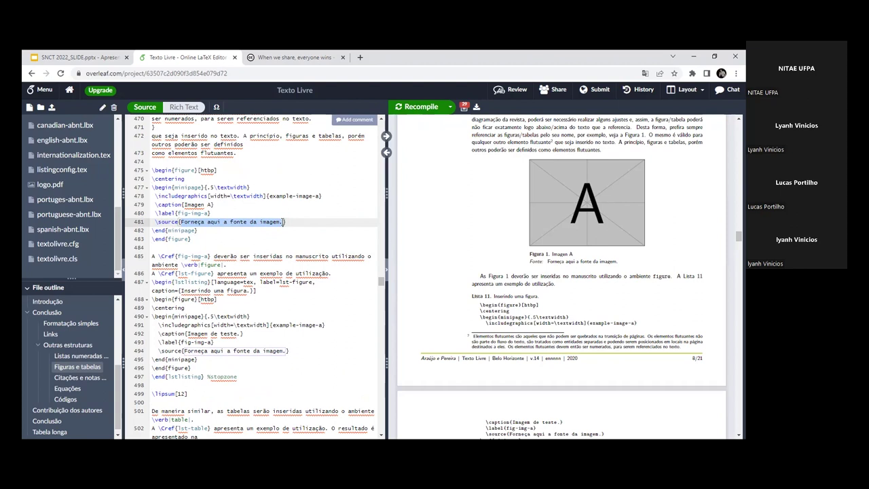
left_click(219, 228)
left_click_drag(180, 222, 283, 228)
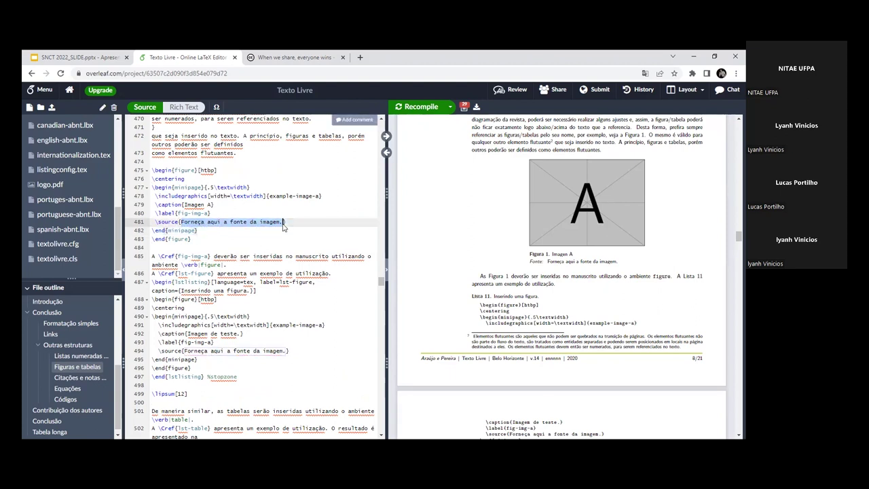
left_click(181, 223)
left_click(155, 222)
left_click_drag(181, 222, 274, 222)
left_click(271, 222)
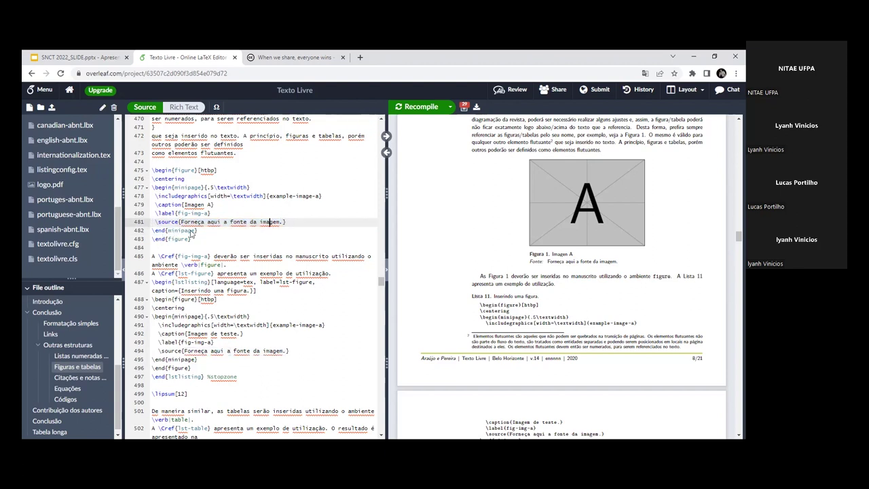
left_click_drag(197, 231, 152, 232)
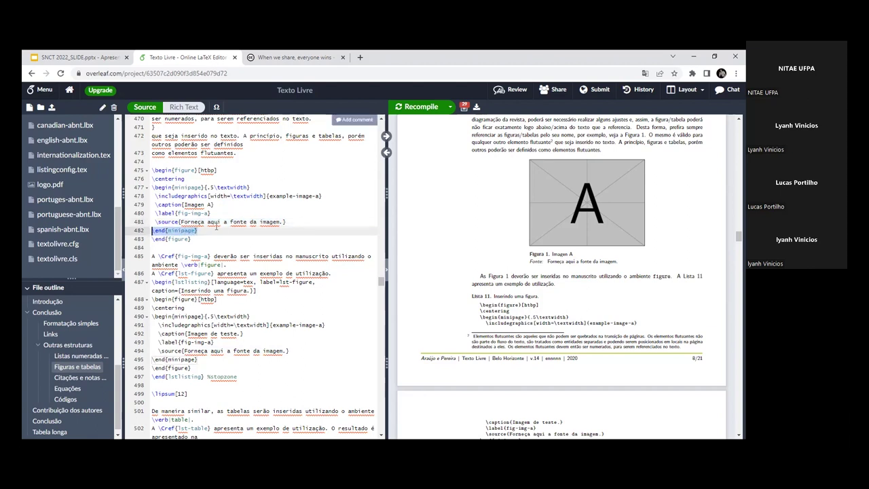
Step: Select the whole figure block on lines 475–483 and look through the surrounding source
left_click(193, 242)
key("Down")
key("Down")
key("Down")
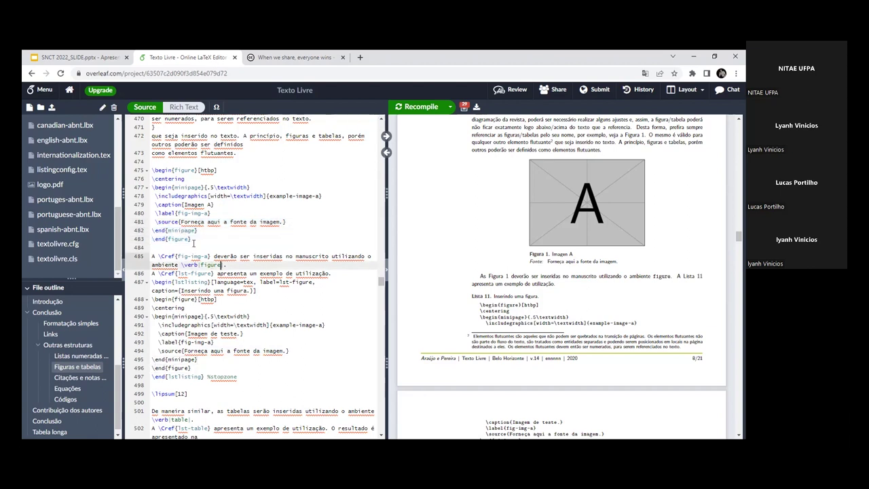
left_click_drag(191, 247, 152, 169)
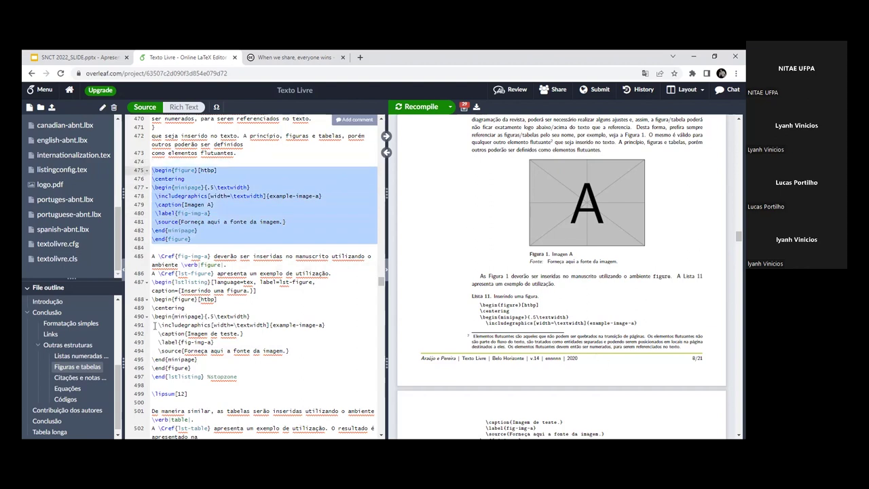
scroll(427, 328, "down", 5)
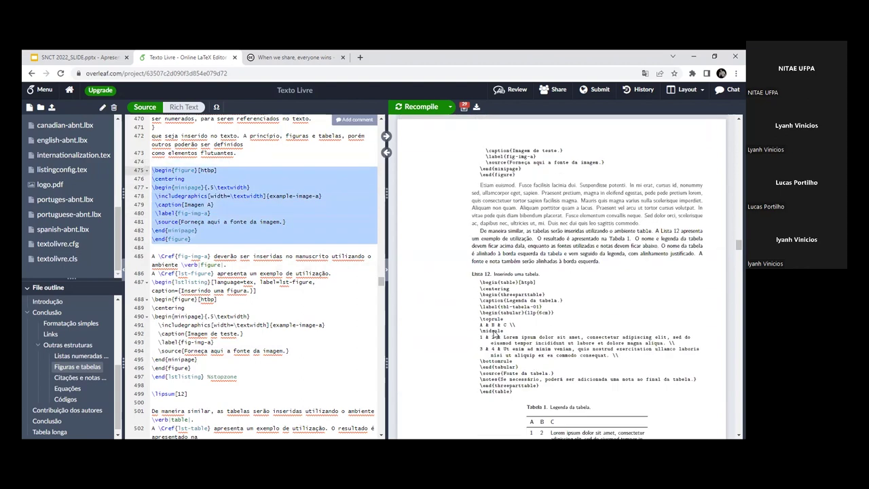
scroll(294, 322, "down", 1)
scroll(294, 322, "down", 7)
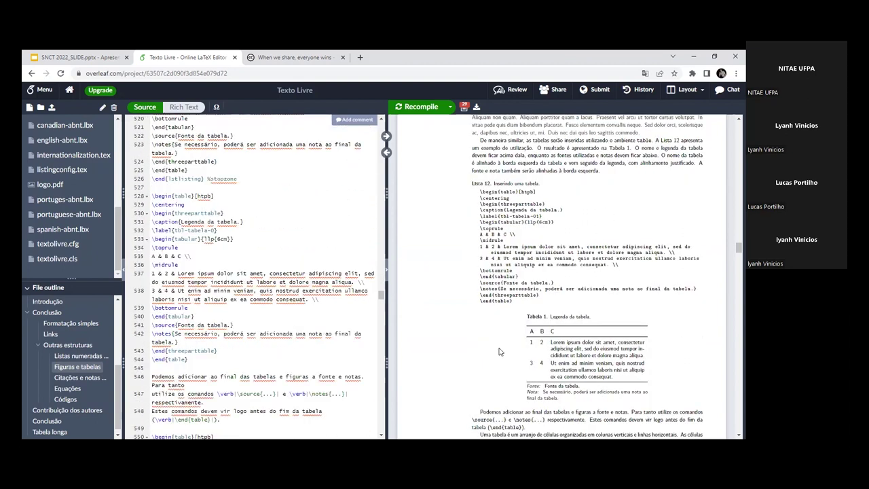
scroll(531, 352, "down", 1)
scroll(246, 262, "down", 1)
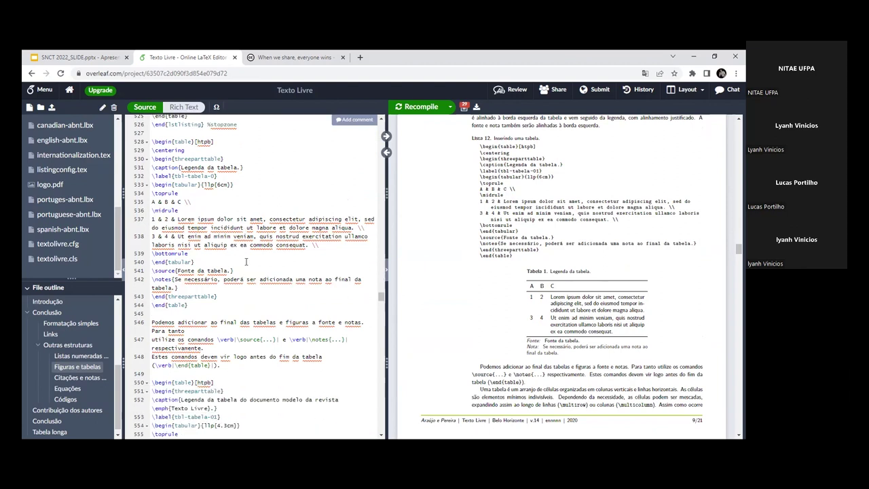
scroll(285, 280, "up", 4)
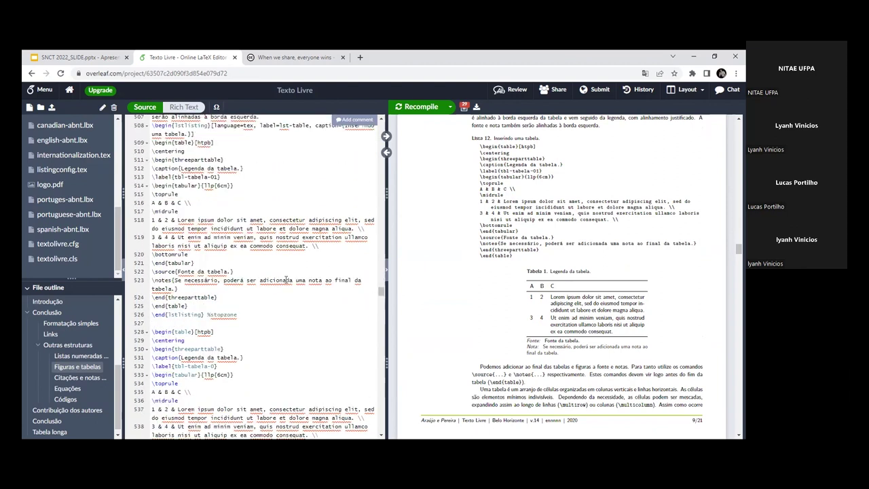
scroll(286, 279, "up", 5)
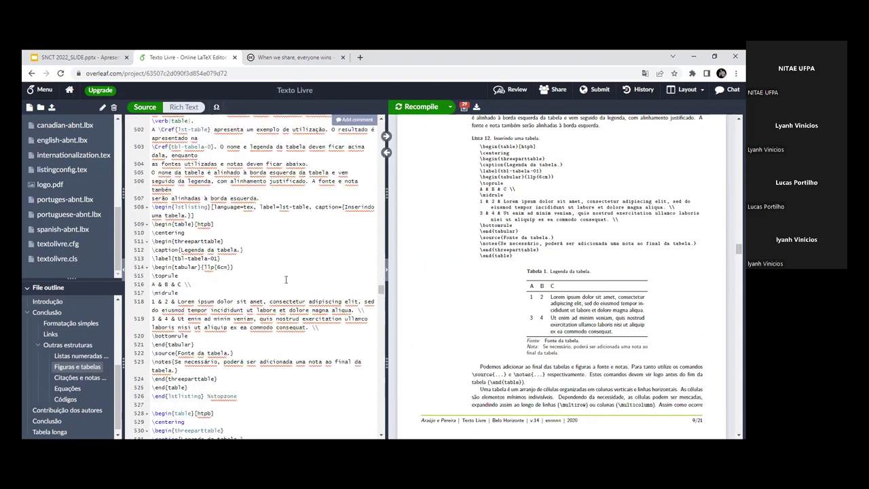
scroll(285, 280, "up", 3)
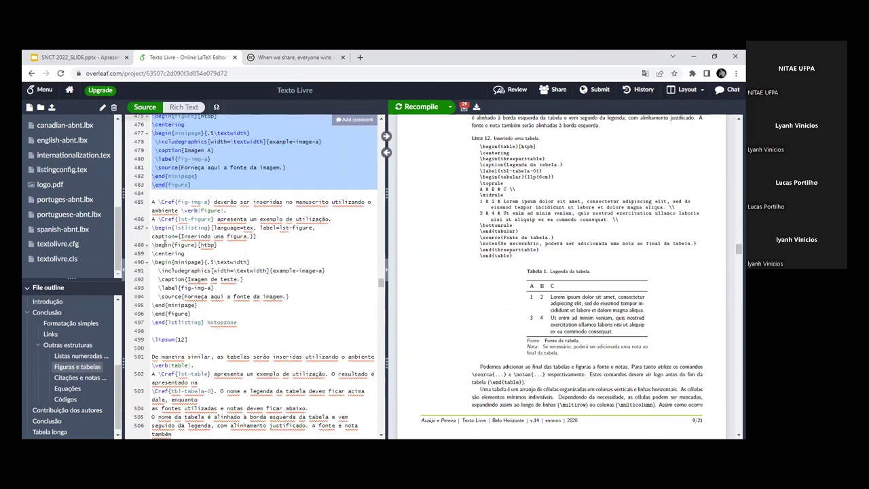
scroll(190, 251, "up", 2)
left_click(188, 205)
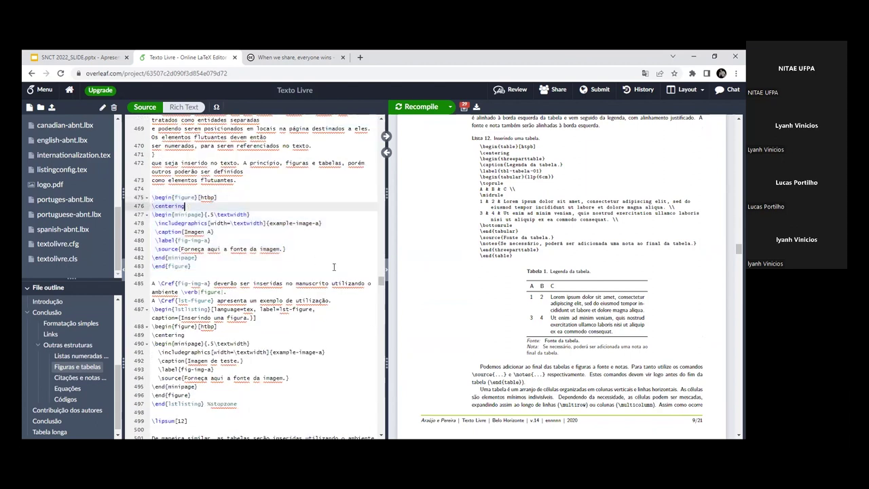
scroll(543, 290, "up", 5)
scroll(543, 291, "up", 2)
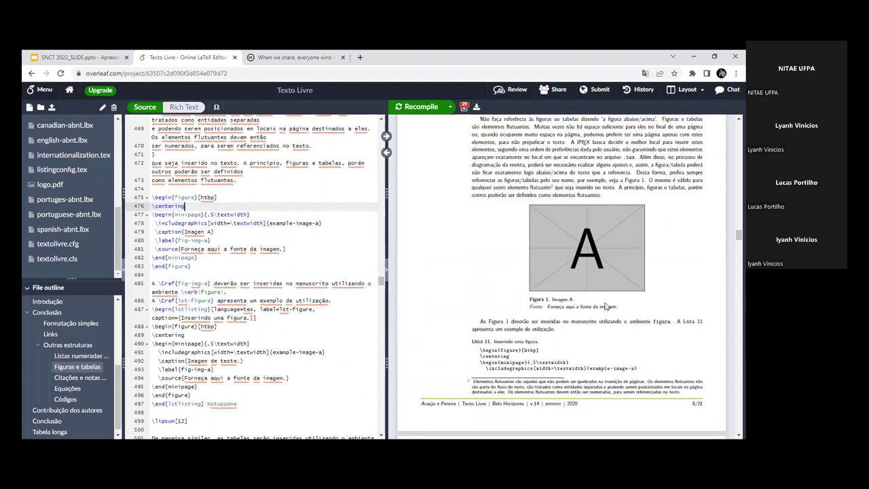
Step: Add ! to the \begin{figure} placement option on line 475 and recompile the PDF
left_click(197, 198)
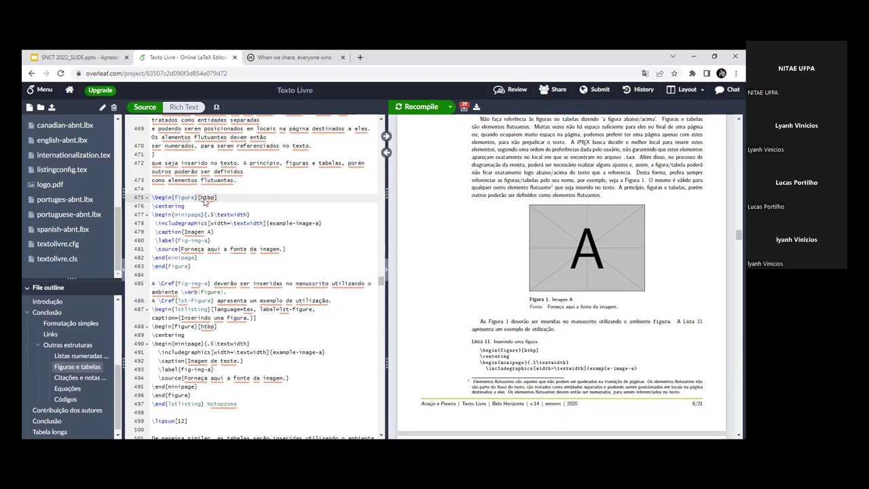
type("!")
key("End")
left_click(419, 107)
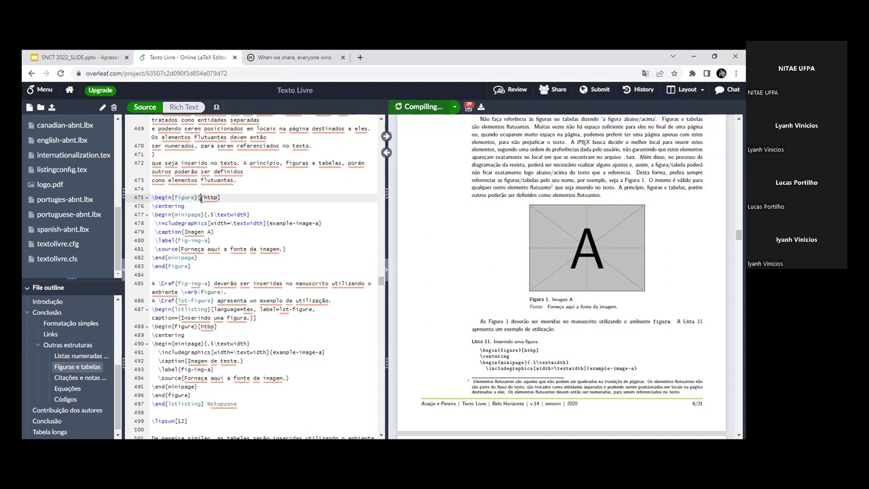
Step: Re-insert the ! inside the placement brackets so line 475 reads [!htbp]
left_click_drag(203, 198, 206, 198)
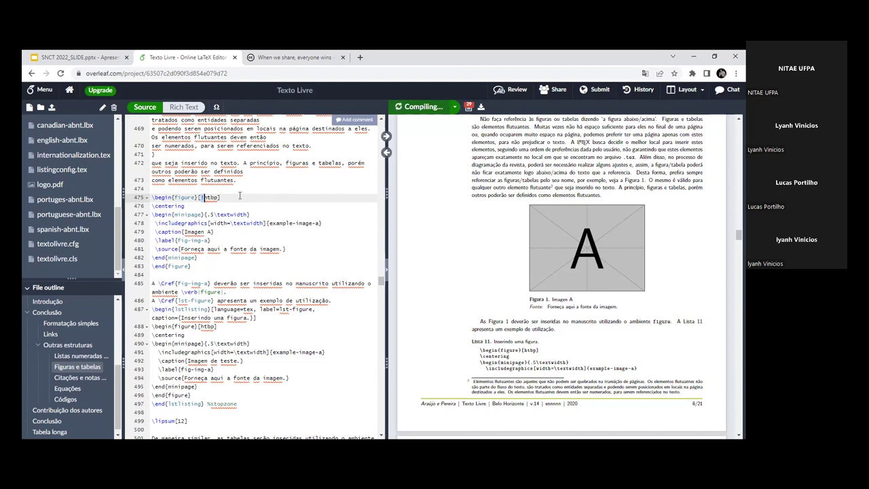
left_click(201, 197)
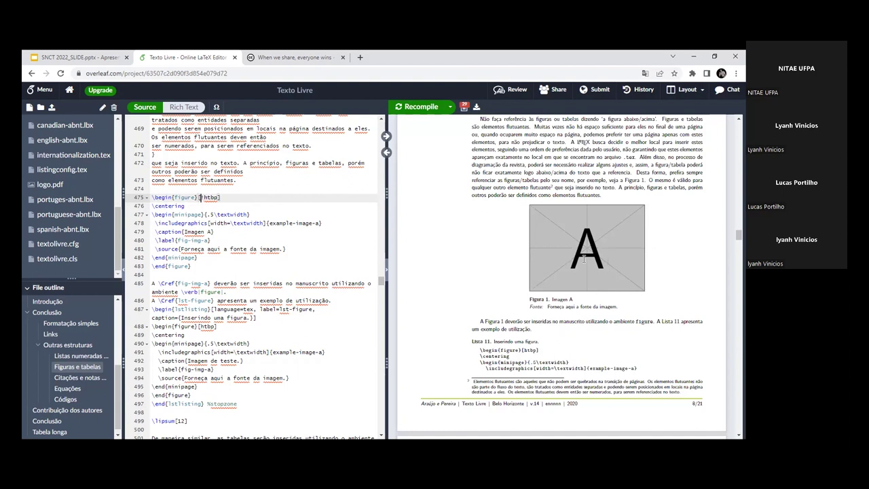
type("!")
double_click(158, 206)
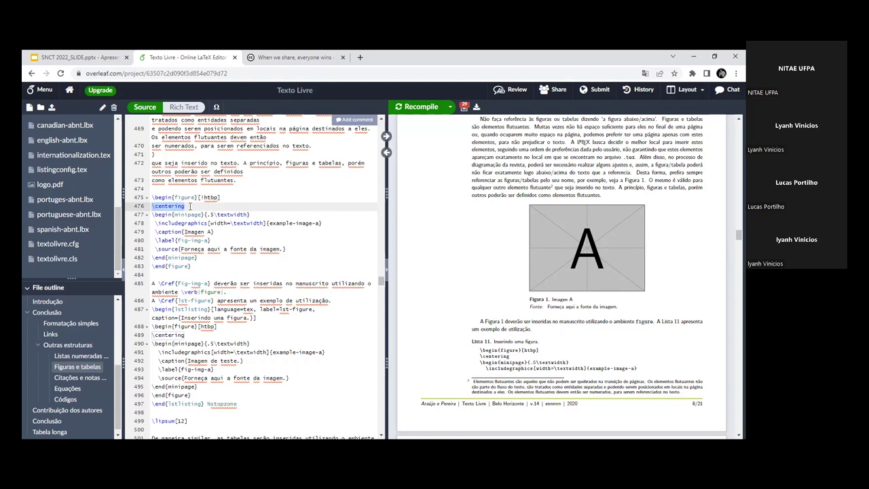
left_click(188, 206)
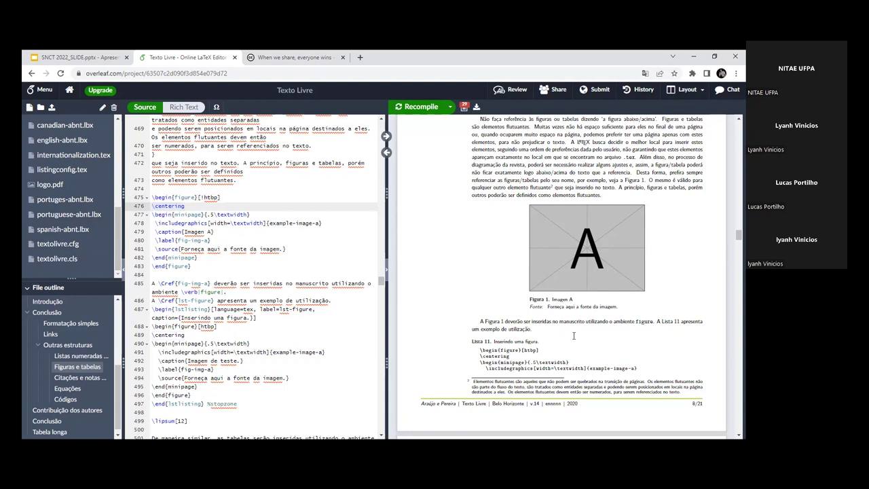
left_click_drag(737, 236, 738, 283)
scroll(78, 229, "up", 5)
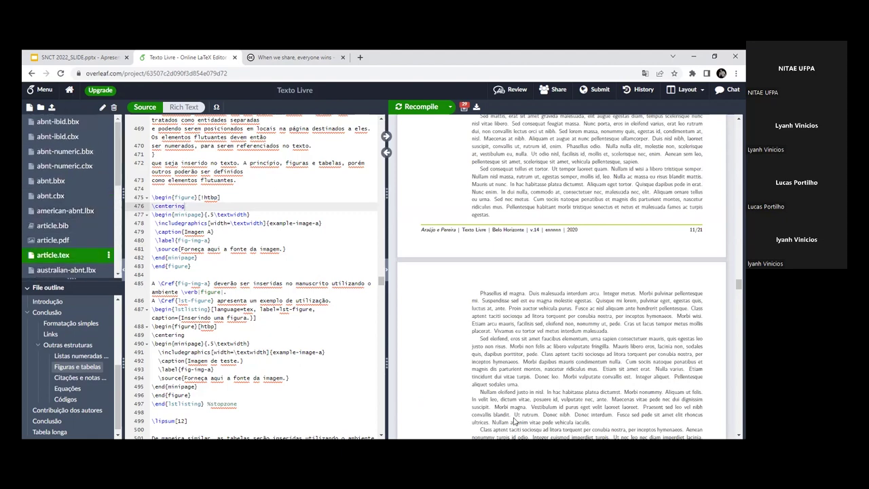
scroll(612, 365, "down", 4)
scroll(611, 364, "up", 10)
scroll(590, 363, "down", 8)
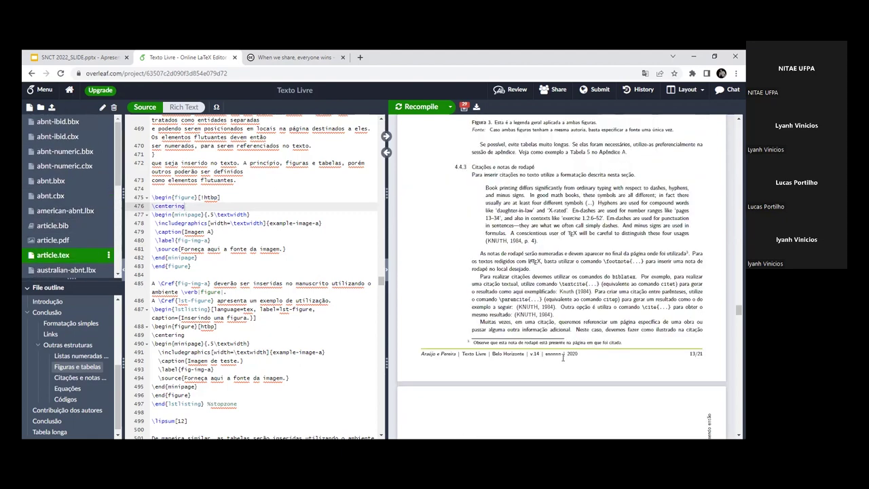
scroll(567, 359, "up", 8)
scroll(566, 360, "down", 4)
scroll(564, 359, "up", 10)
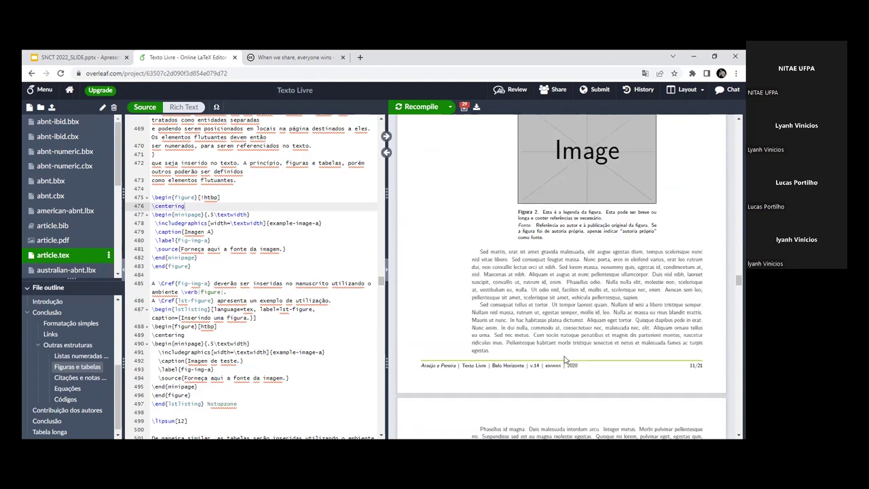
scroll(562, 360, "up", 15)
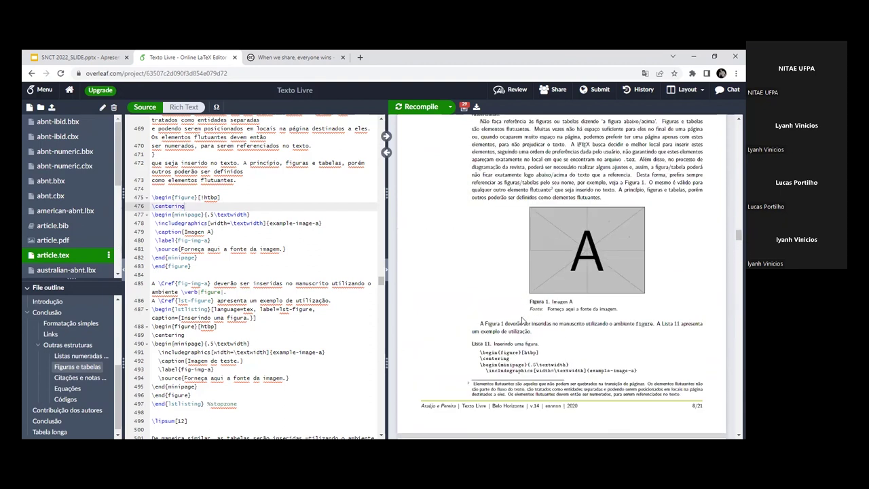
scroll(240, 278, "down", 2)
scroll(239, 278, "down", 10)
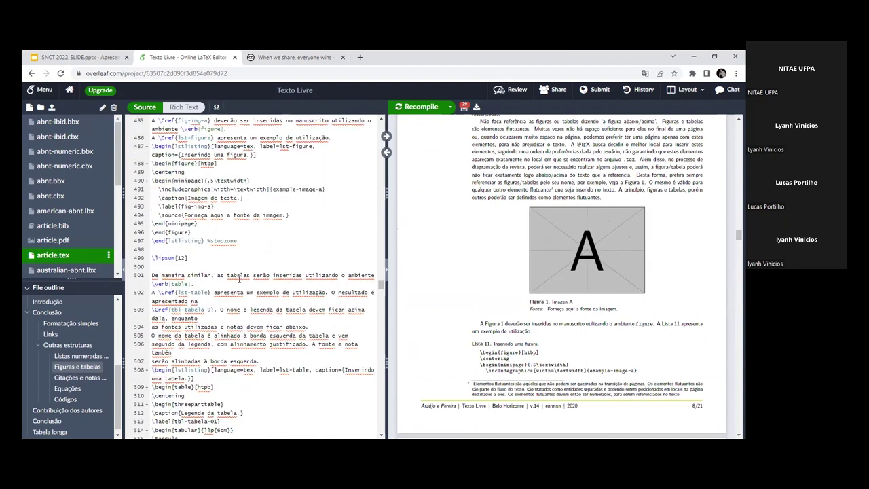
scroll(240, 278, "down", 3)
scroll(527, 328, "down", 3)
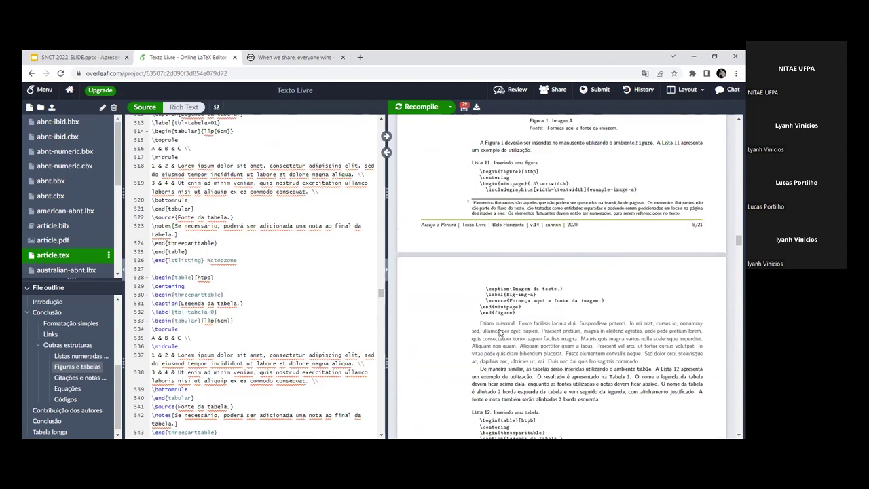
scroll(300, 327, "down", 3)
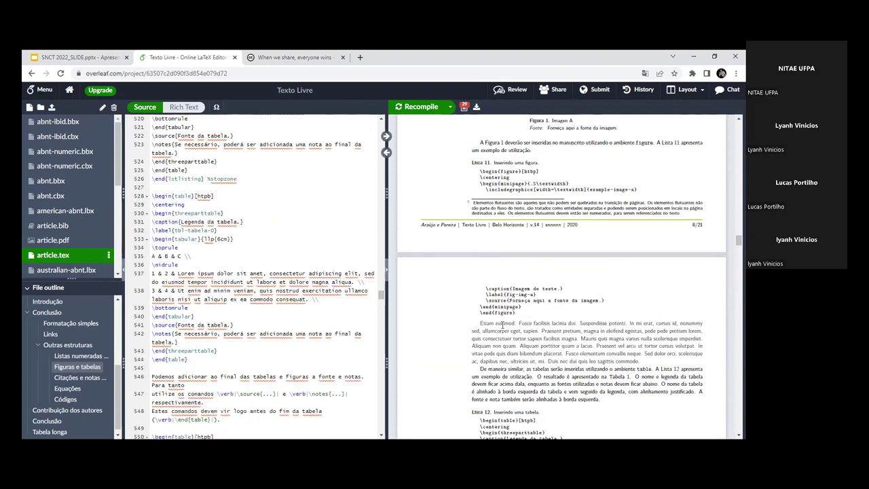
scroll(502, 326, "down", 3)
scroll(502, 325, "down", 3)
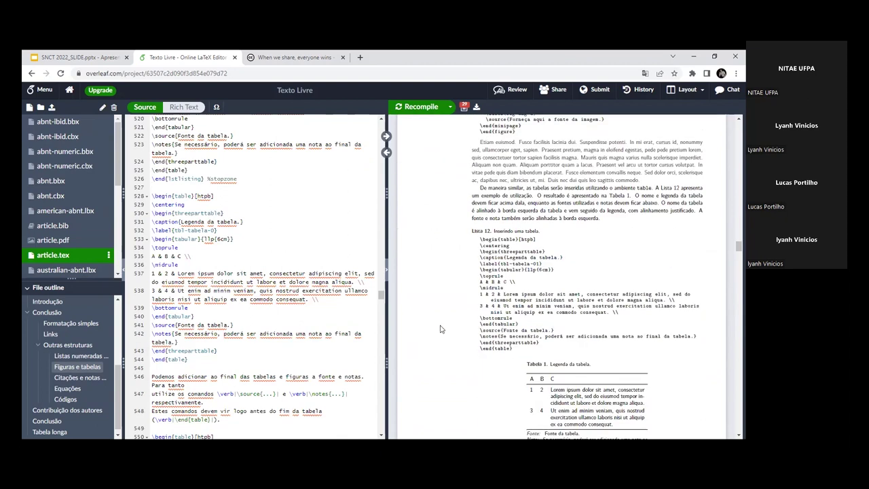
scroll(464, 331, "down", 3)
scroll(298, 339, "down", 2)
scroll(494, 339, "down", 3)
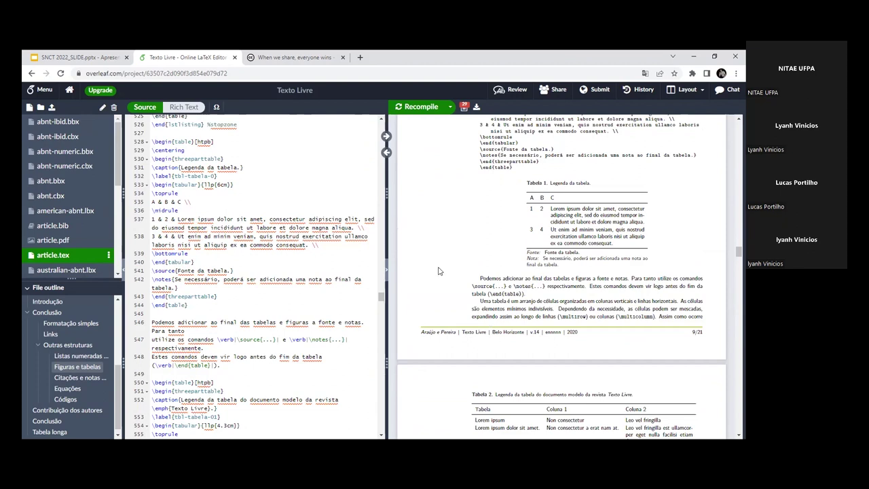
scroll(580, 354, "down", 4)
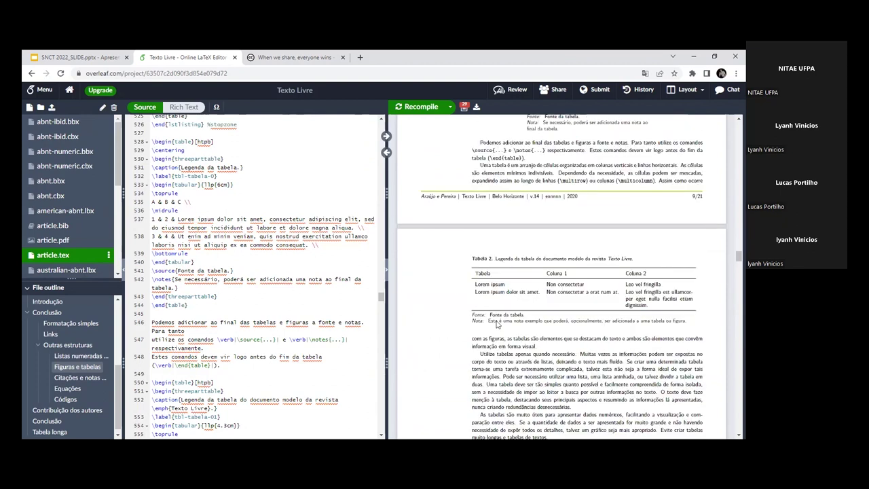
scroll(210, 300, "down", 10)
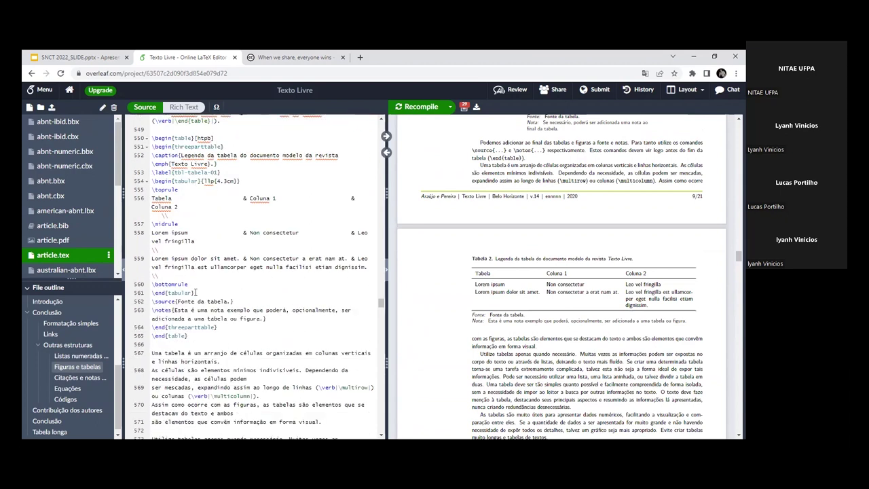
scroll(262, 285, "up", 5)
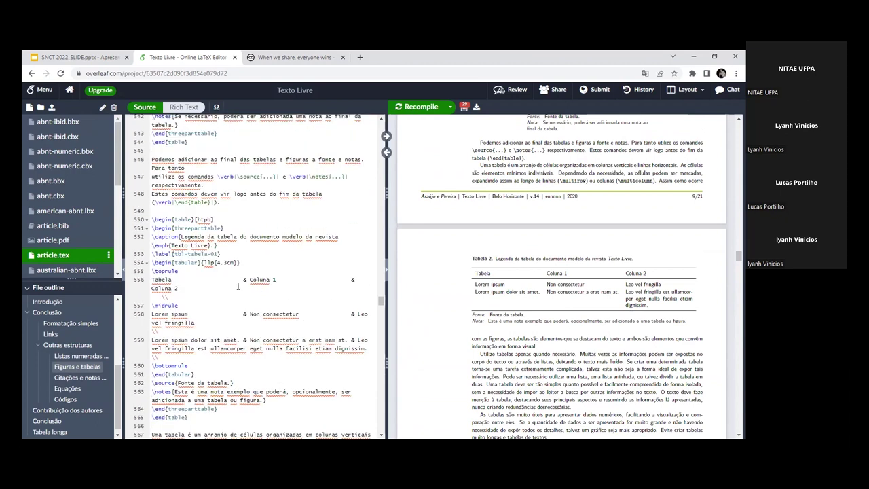
left_click_drag(152, 219, 224, 300)
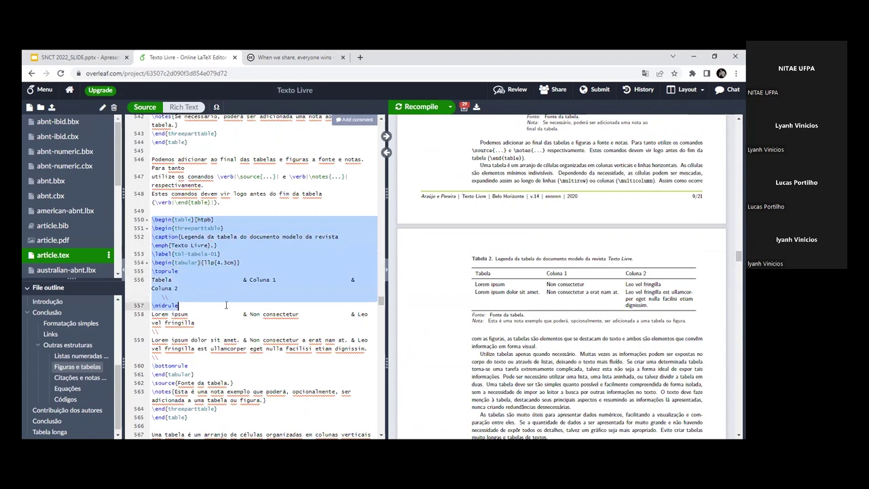
left_click(154, 221)
left_click_drag(165, 233, 227, 348)
left_click(228, 348)
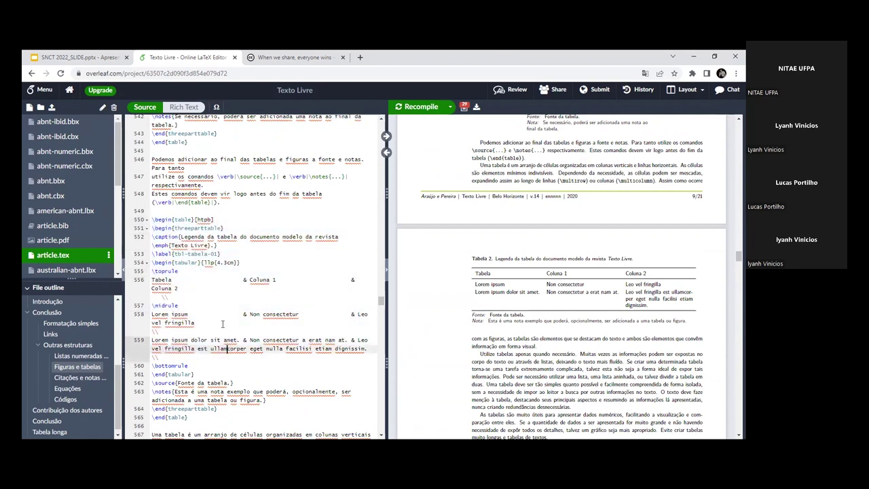
left_click_drag(154, 220, 257, 391)
left_click_drag(153, 221, 237, 374)
left_click(237, 374)
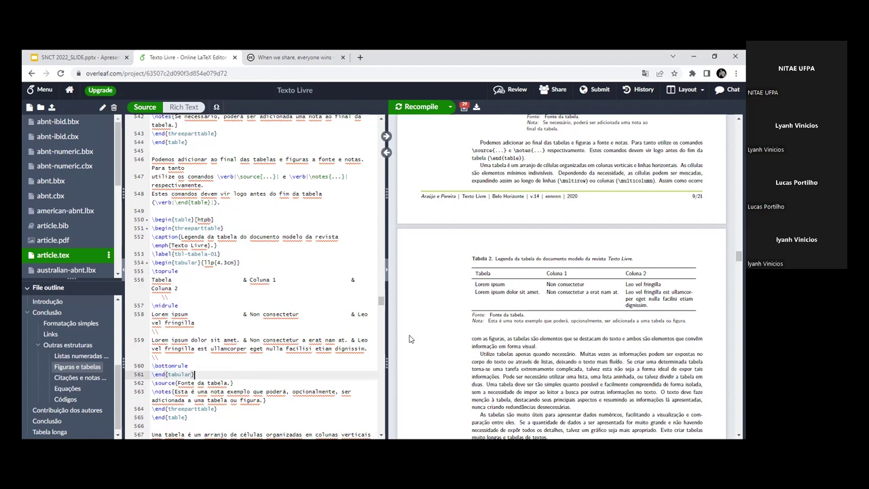
left_click(172, 212)
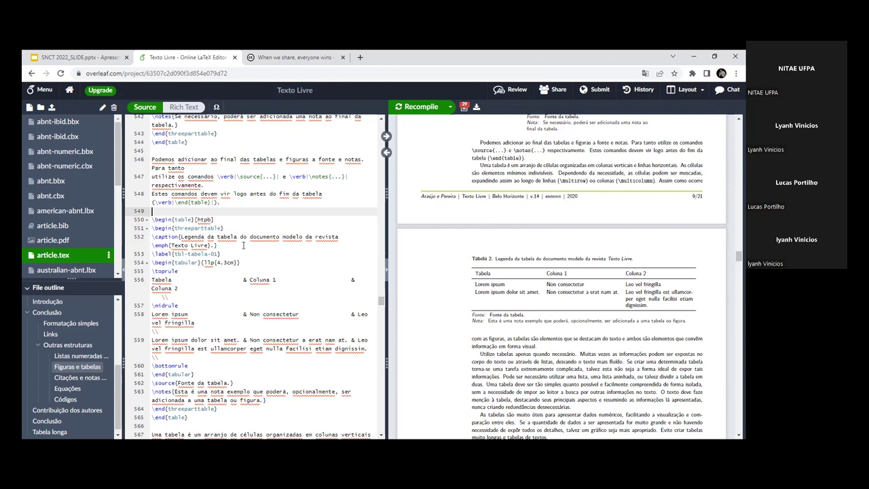
Step: Select table lines 549–559, then scroll to the 'Recorde de velocidade de automóveis' table at line 649
key("shift+Down")
key("shift+Down")
key("shift+Down")
key("shift+Down")
key("shift+Down")
key("shift+Down")
key("shift+Down")
key("shift+Down")
key("shift+Down")
key("shift+Down")
key("shift+Down")
key("shift+Down")
key("shift+Down")
key("shift+Down")
key("shift+Down")
key("shift+Down")
key("shift+Down")
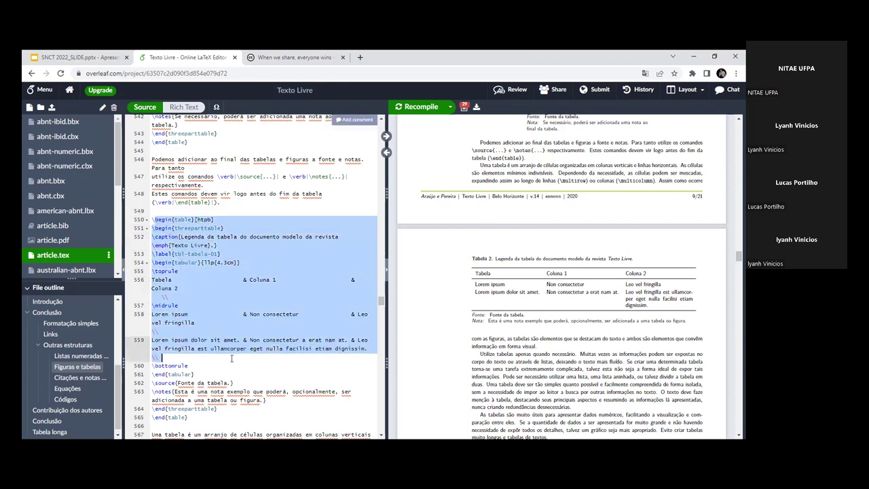
key("End")
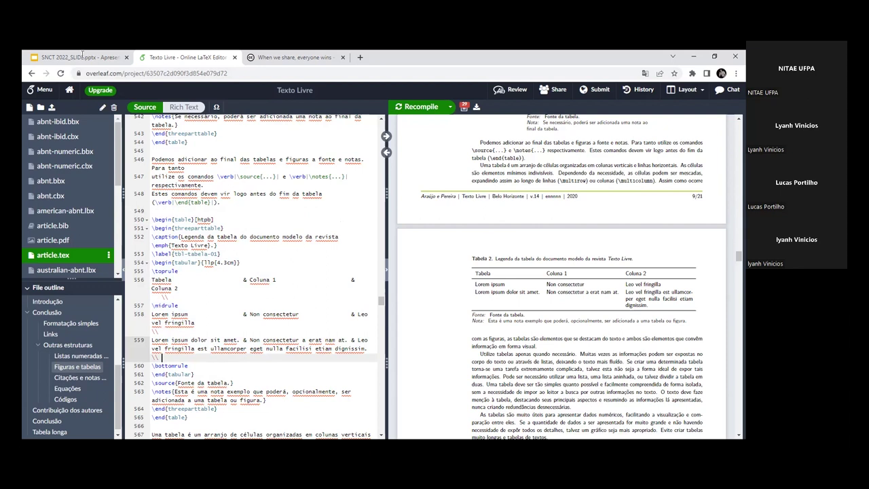
mouse_move(82, 54)
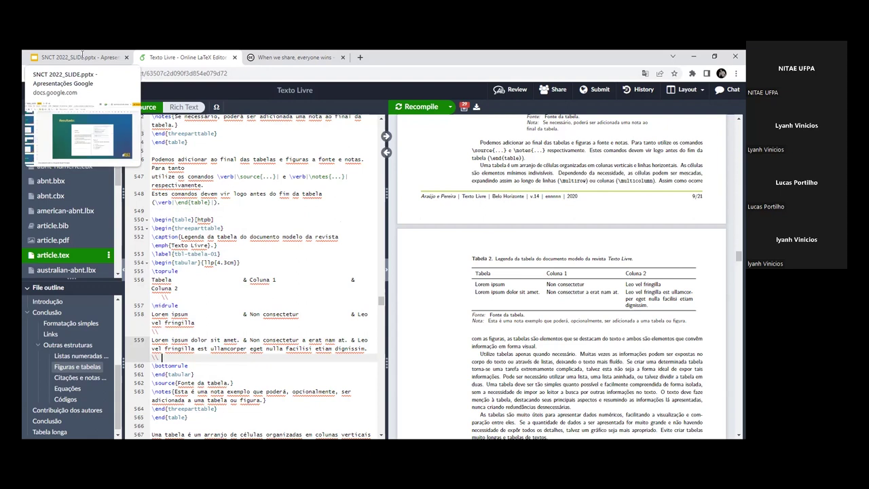
scroll(146, 191, "down", 1)
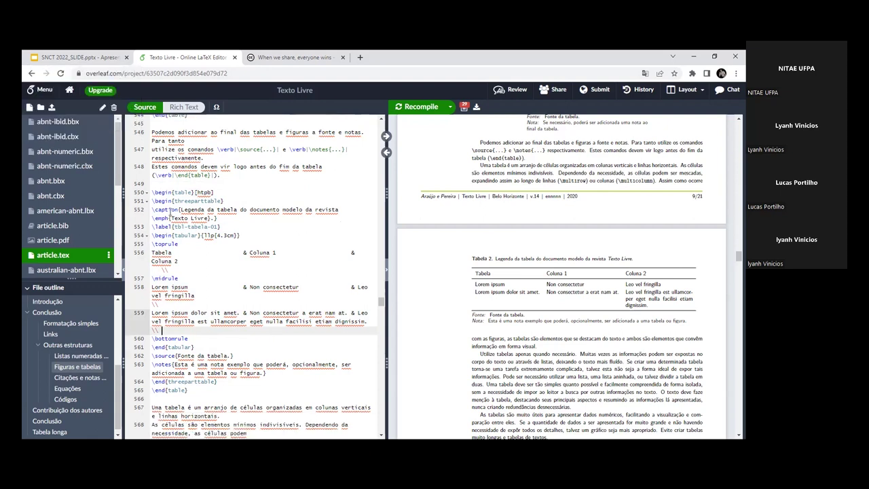
left_click_drag(153, 191, 238, 290)
left_click(238, 290)
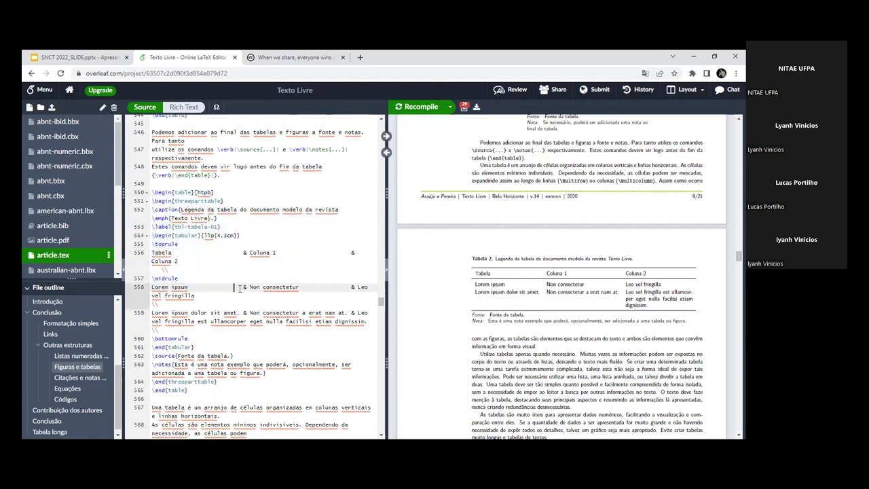
scroll(239, 287, "down", 5)
scroll(239, 287, "down", 10)
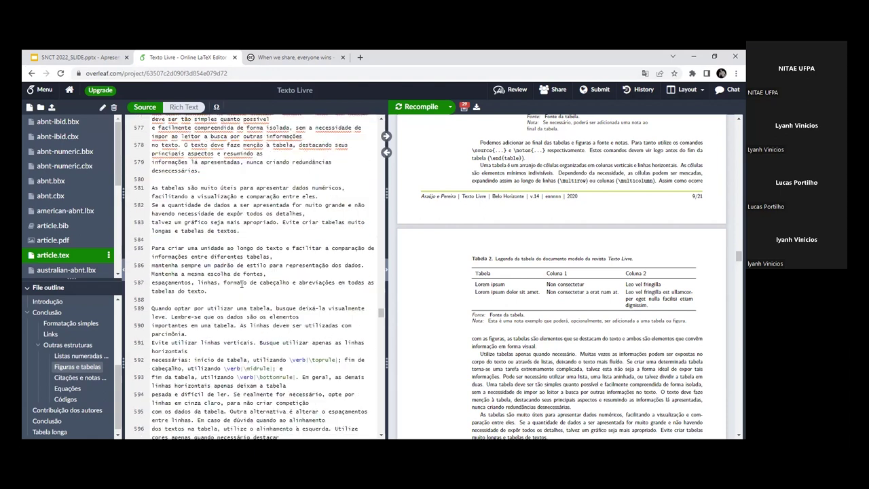
scroll(239, 284, "down", 6)
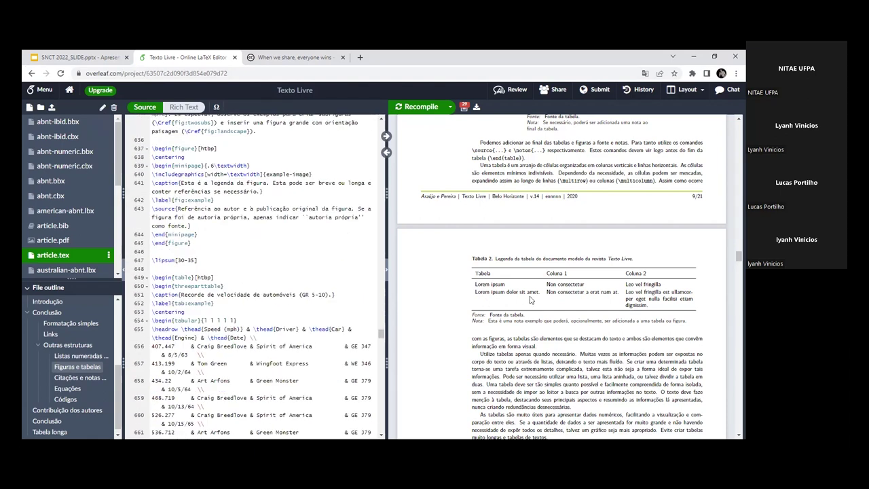
scroll(531, 299, "up", 2)
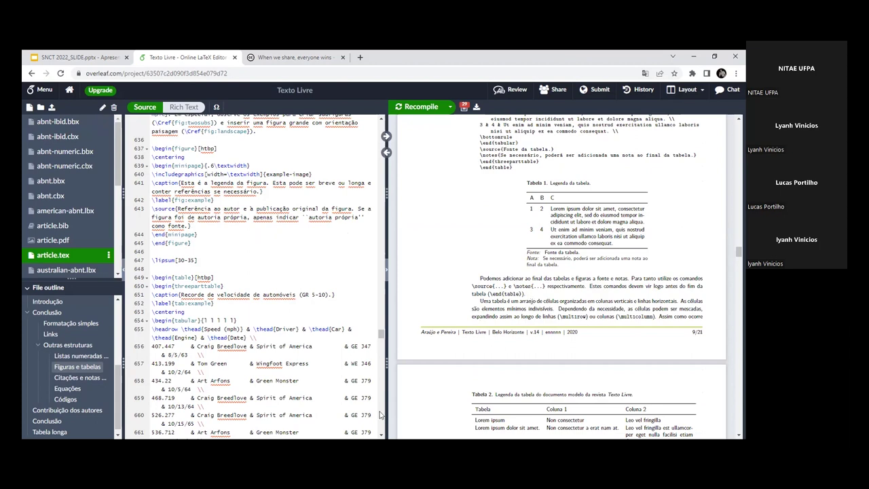
Step: Highlight the speed record table rows, scroll the preview to Tabela 3, and select the tabular line
scroll(211, 334, "down", 2)
left_click_drag(154, 222, 204, 352)
left_click(204, 352)
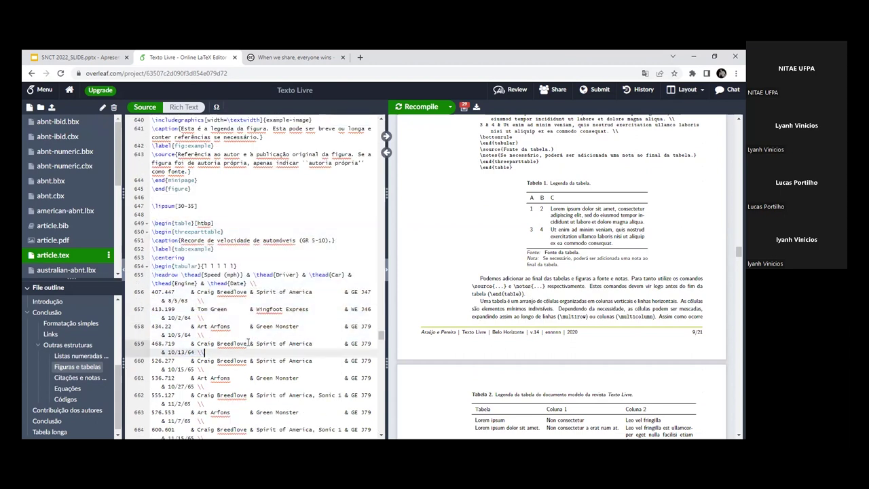
scroll(163, 224, "down", 2)
left_click_drag(164, 228, 251, 292)
left_click(251, 289)
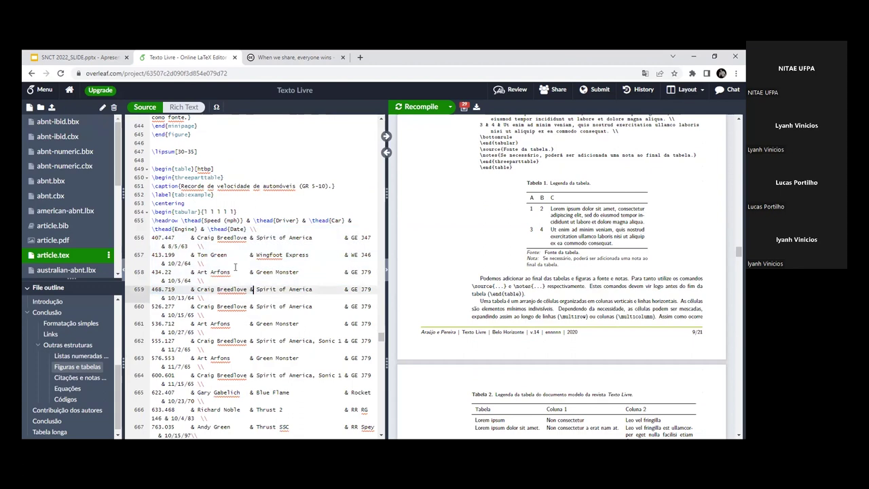
left_click_drag(154, 221, 203, 332)
left_click(204, 333)
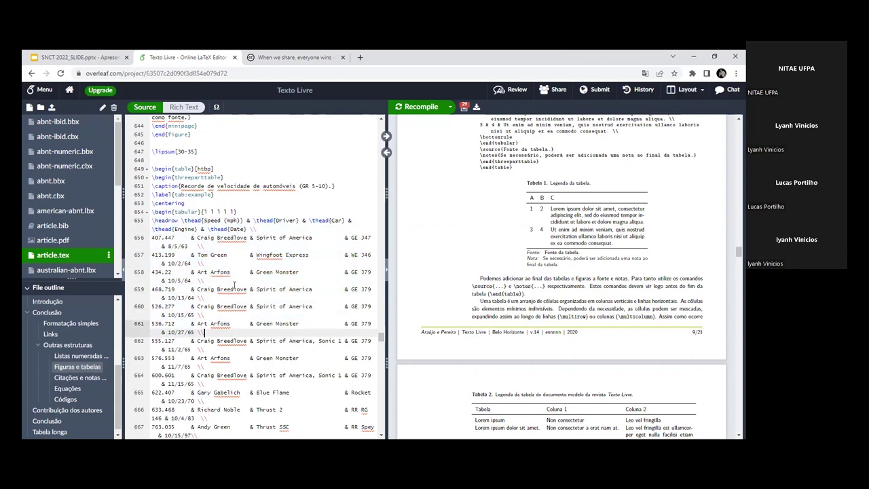
scroll(203, 333, "down", 2)
scroll(527, 246, "down", 3)
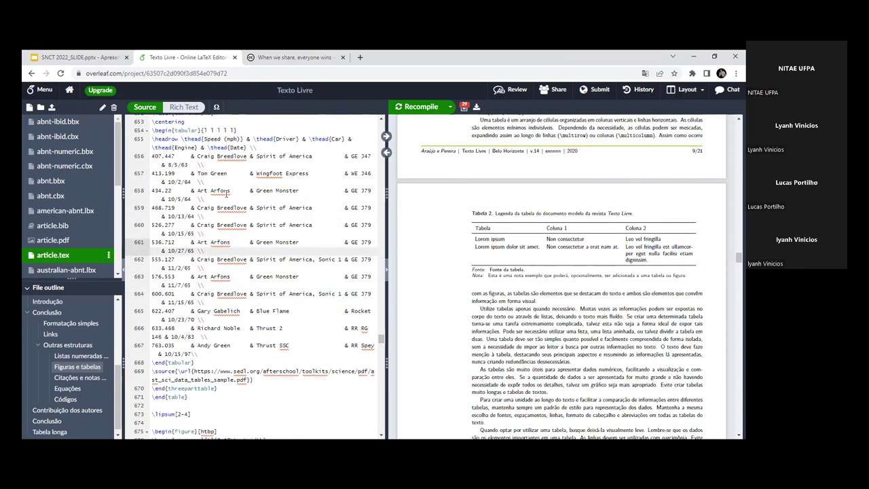
scroll(541, 311, "down", 3)
scroll(540, 310, "down", 8)
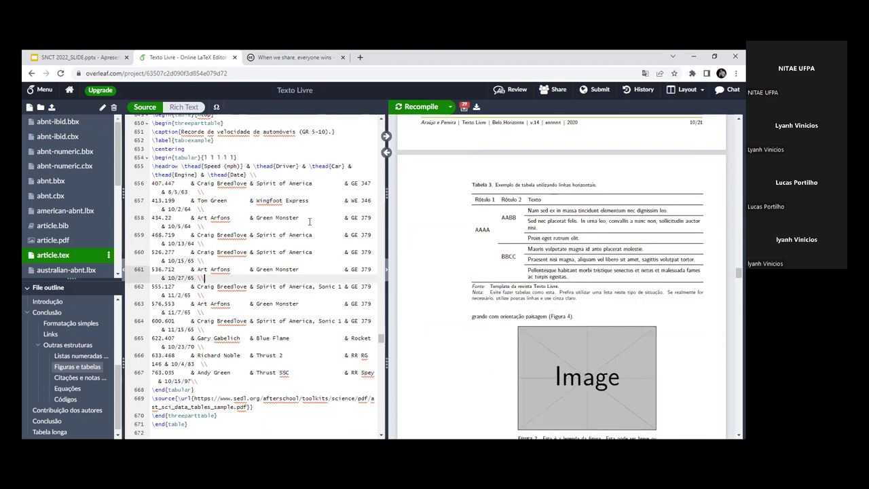
left_click(249, 157)
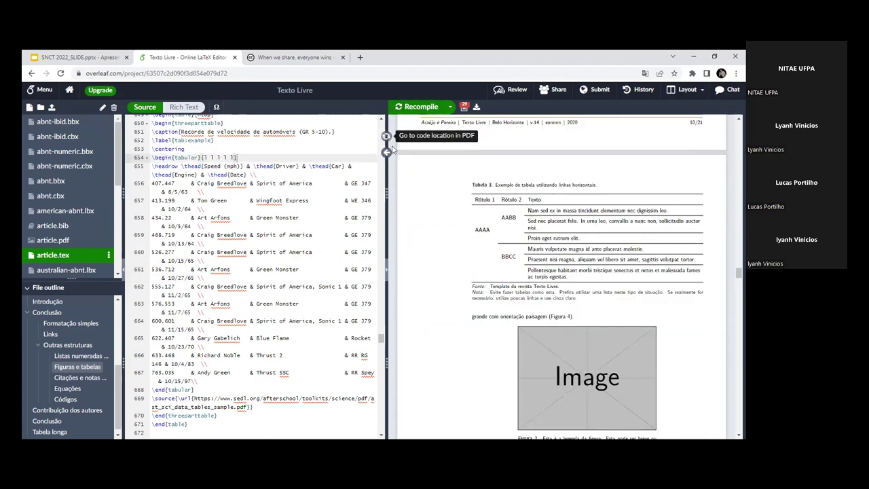
Step: Jump the preview to the compiled speed record table and highlight its source, lines 650–669
left_click(386, 136)
scroll(572, 302, "down", 3)
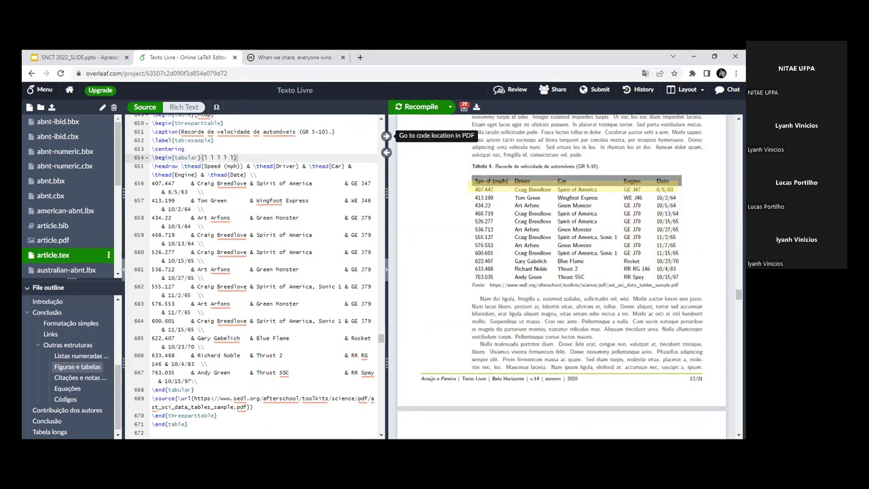
left_click_drag(152, 123, 308, 408)
left_click(306, 408)
Step: Scroll the editor down to the two-subfigure figure's source code
scroll(269, 264, "down", 2)
scroll(312, 244, "up", 2)
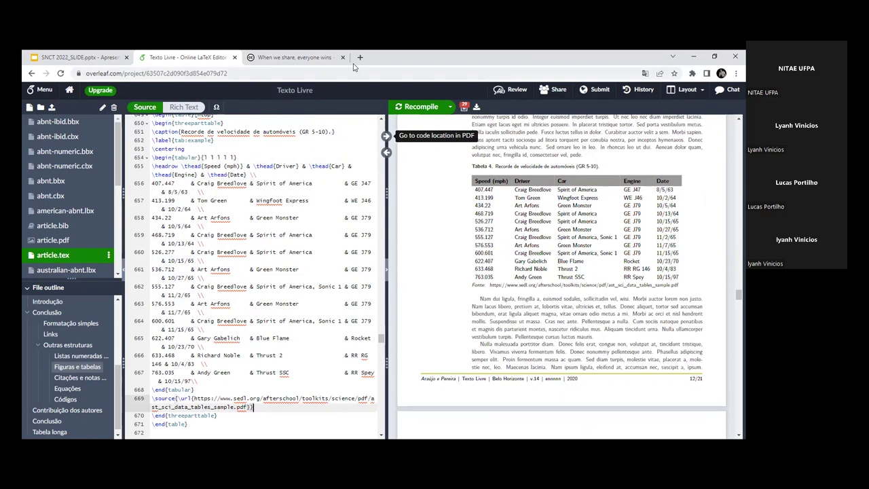
scroll(352, 275, "down", 5)
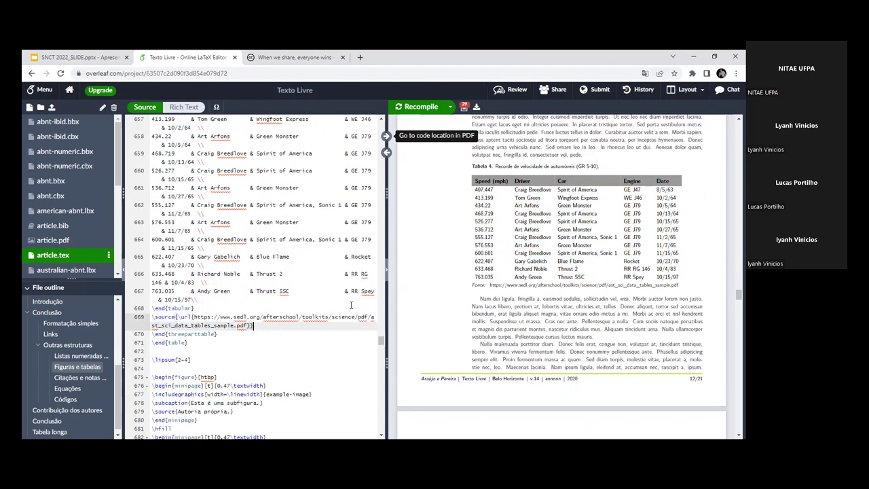
scroll(343, 298, "down", 2)
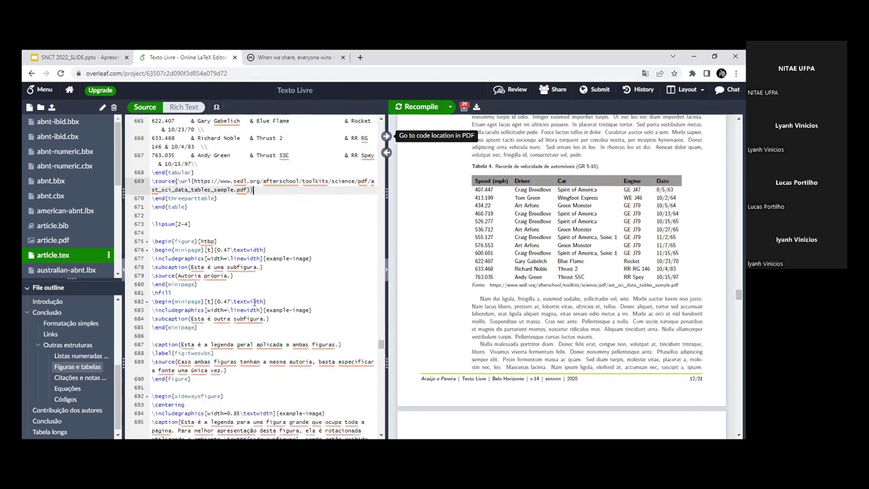
scroll(257, 299, "down", 2)
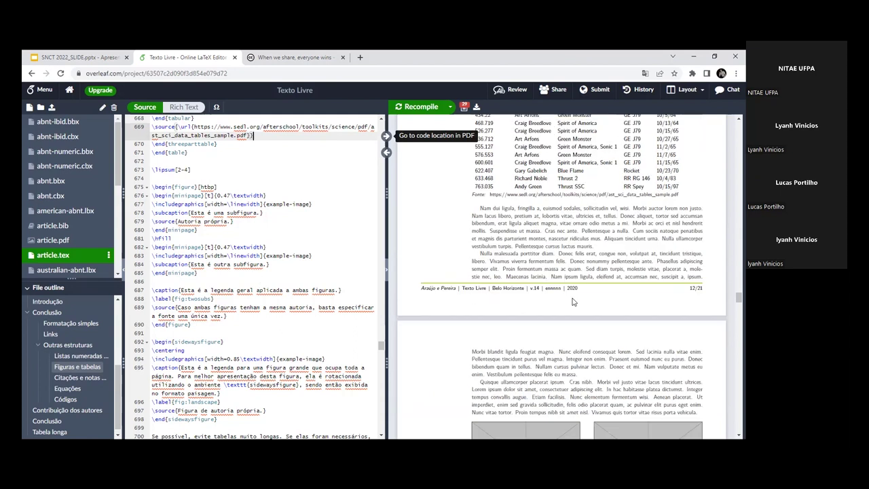
Step: Show Figura 2 on page 11 and highlight the first subfigure's 0.47\textwidth width on line 676
scroll(575, 302, "down", 5)
scroll(574, 319, "down", 6)
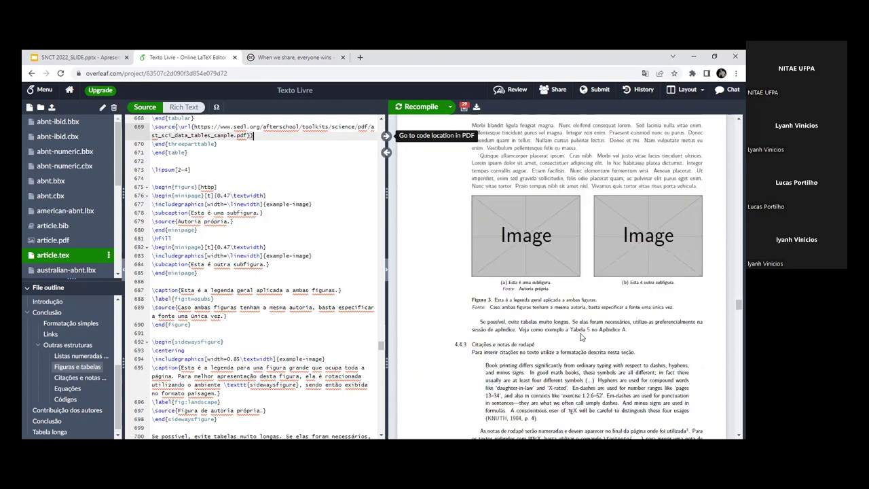
scroll(576, 332, "up", 10)
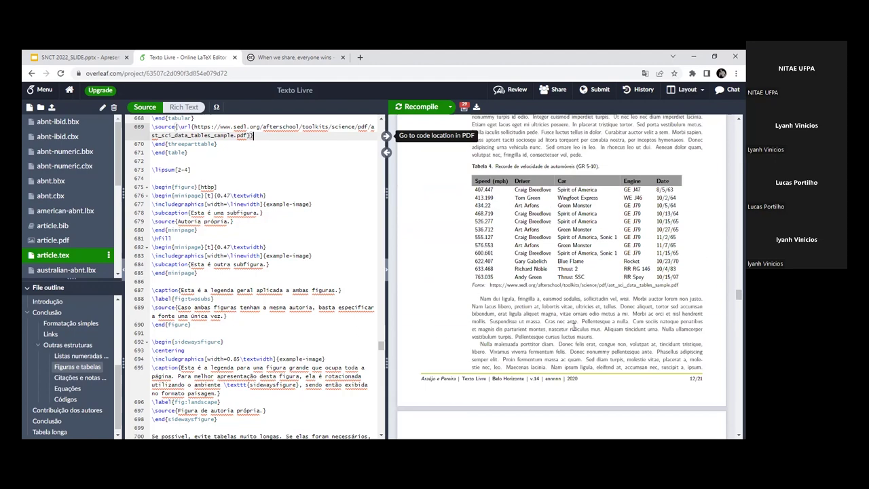
scroll(574, 328, "up", 8)
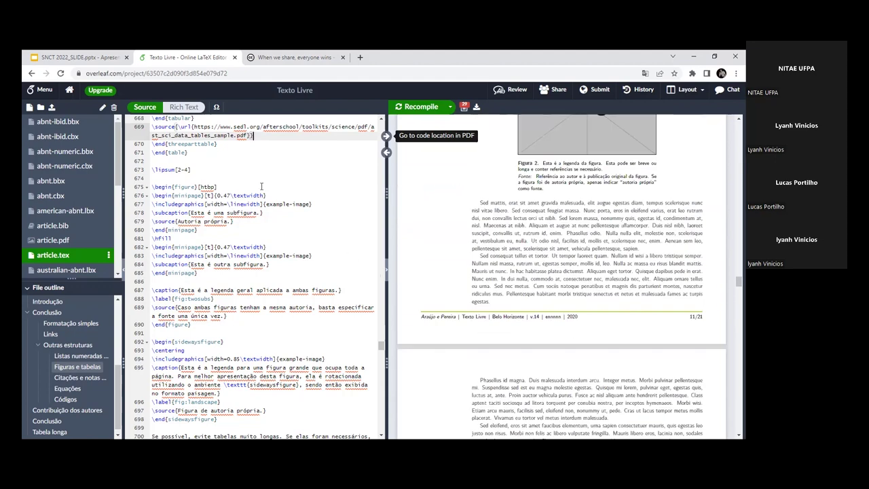
left_click_drag(271, 195, 224, 197)
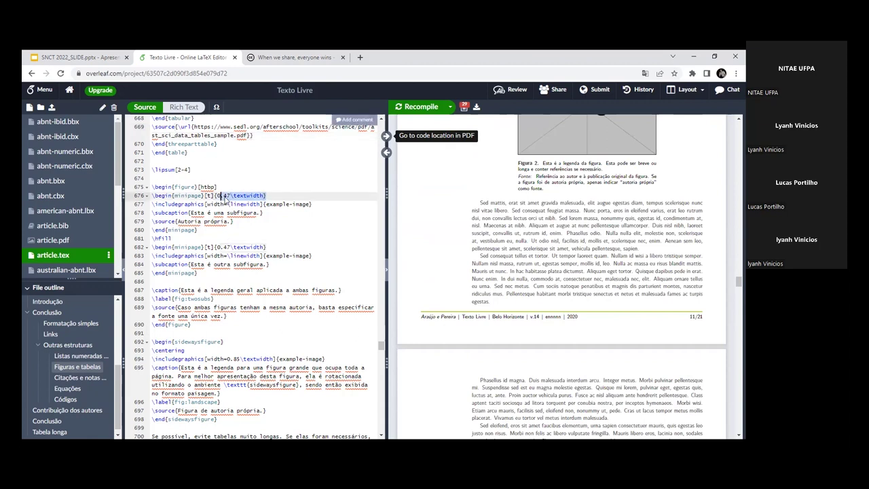
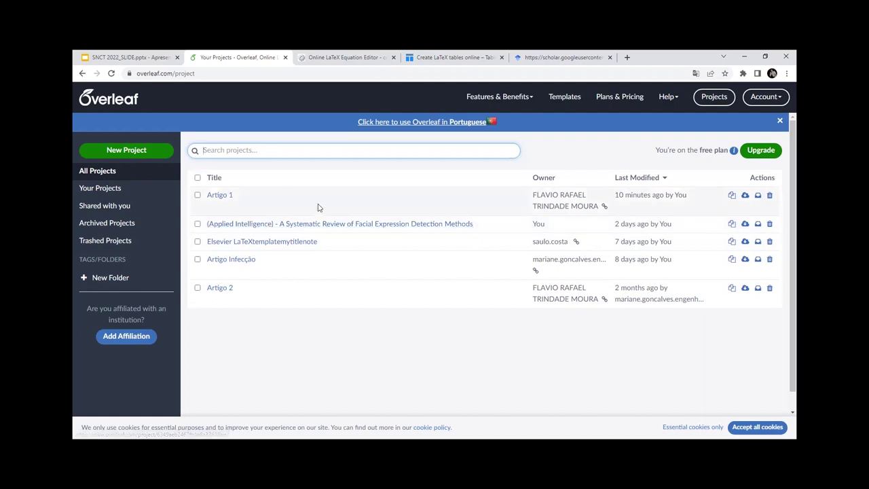
Step: Delete the sample equation in the CodeCogs editor so its box is empty
left_click(454, 57)
left_click(368, 57)
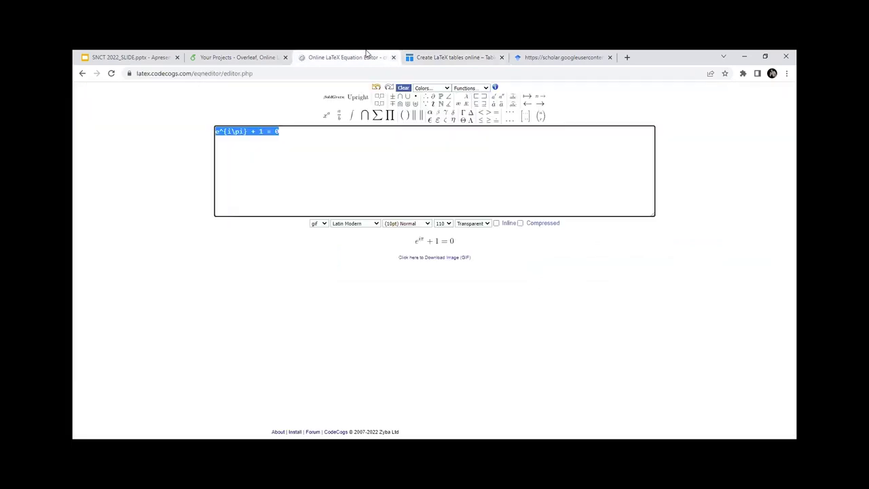
key("BackSpace")
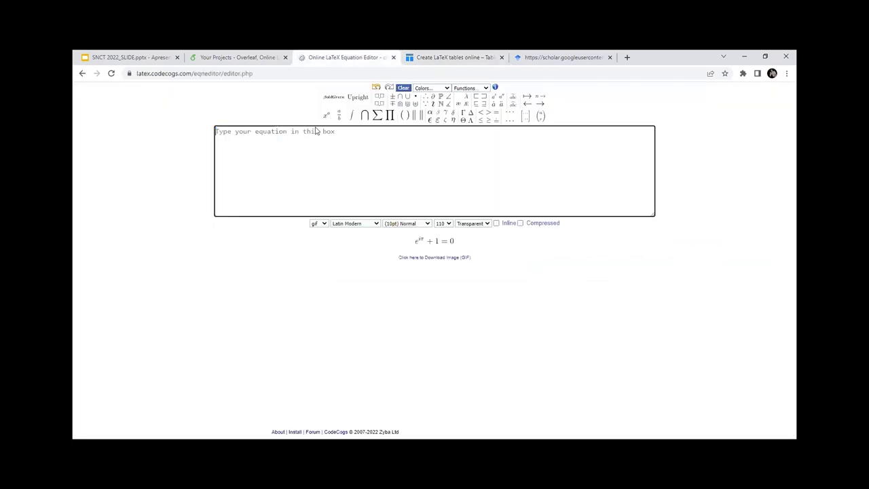
Step: In Tables Generator, select all nine cells of the 3×3 table
left_click(436, 56)
scroll(274, 178, "up", 1)
left_click_drag(185, 175, 219, 232)
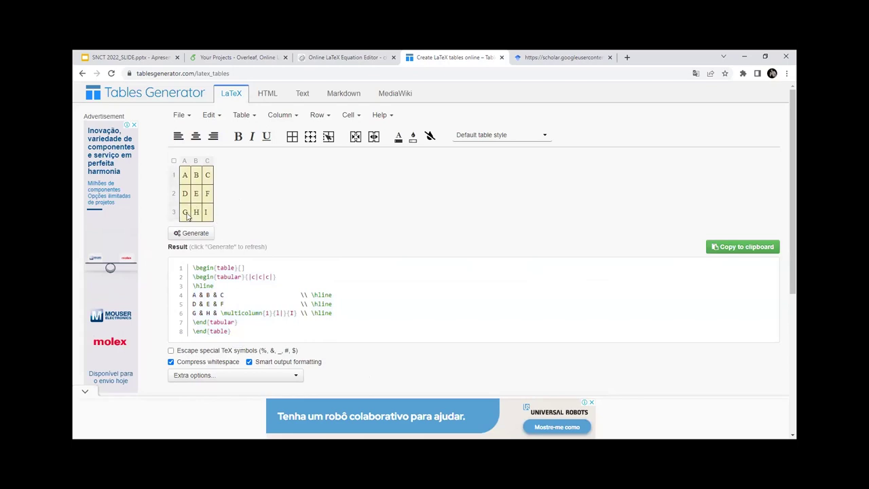
Step: Empty the nine cells, regenerate the blank 3×3 tabular code, and return to Overleaf's project list
key("Delete")
left_click(195, 233)
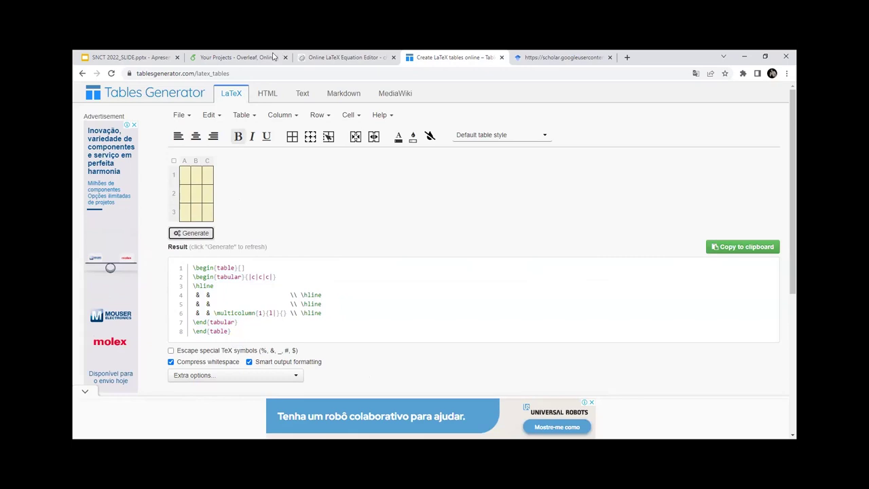
left_click(275, 57)
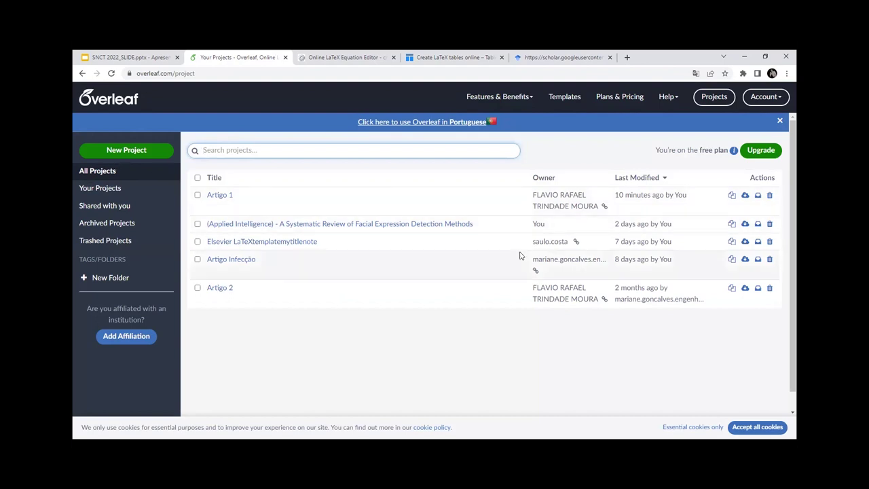
Step: Open Overleaf's template gallery and browse down through the Popular Tags
left_click(562, 99)
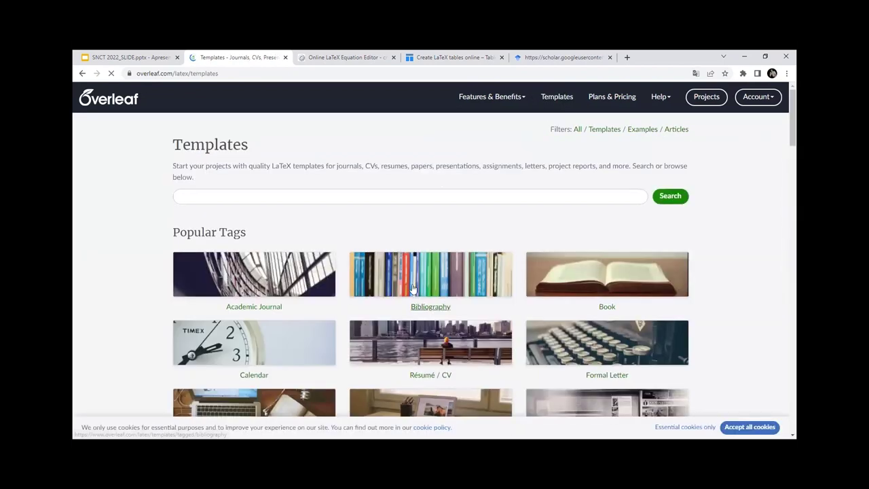
scroll(360, 247, "down", 1)
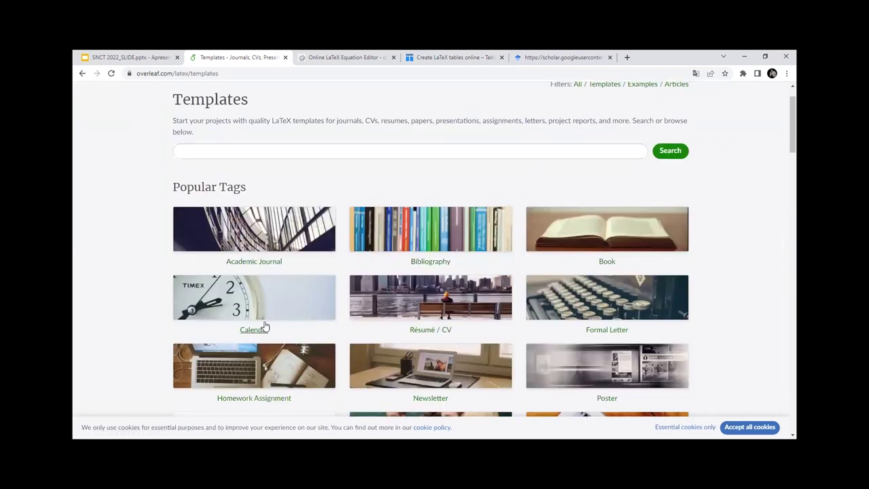
scroll(371, 213, "down", 1)
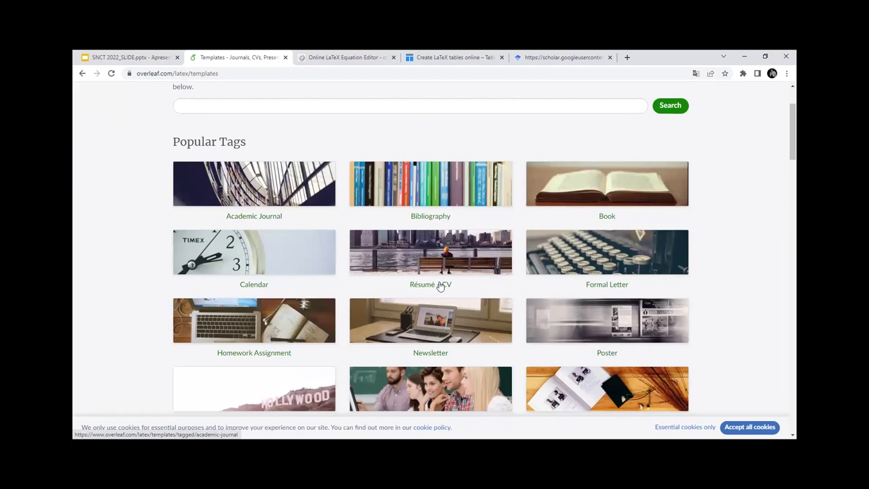
scroll(509, 319, "down", 1)
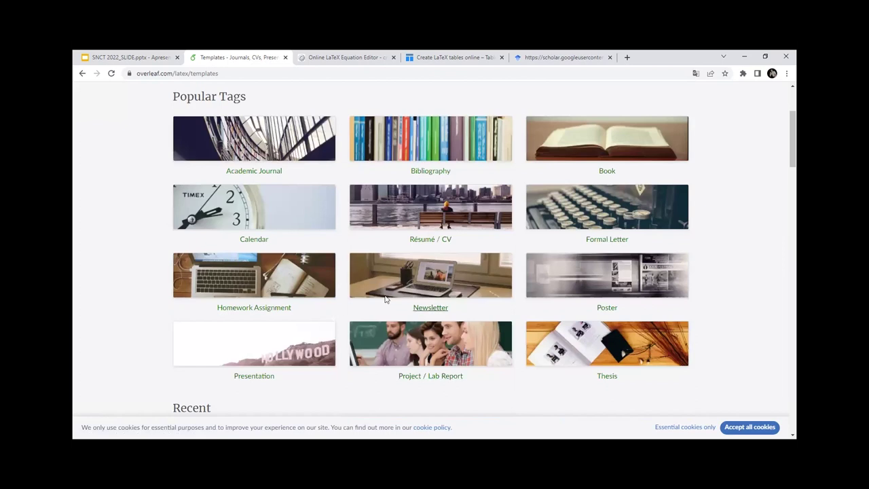
scroll(250, 290, "down", 1)
scroll(306, 249, "down", 2)
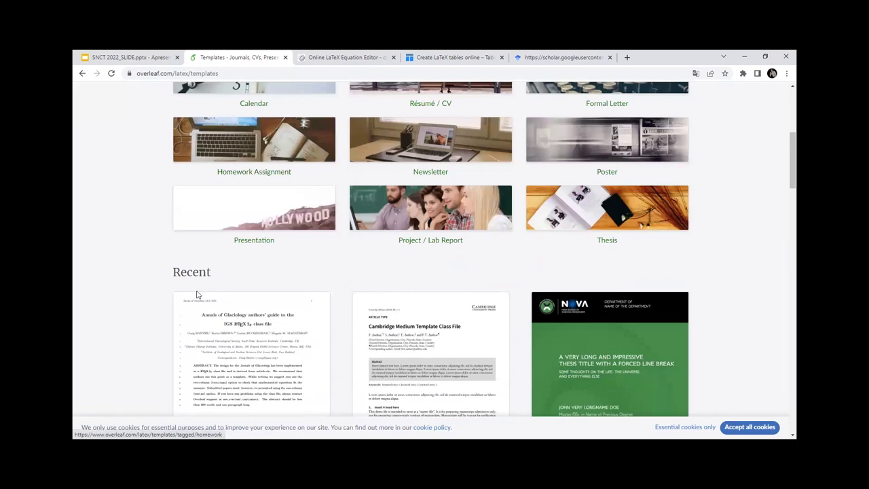
scroll(258, 260, "up", 3)
Step: Browse the templates tagged Academic Journal, then go back to the main gallery
left_click(258, 260)
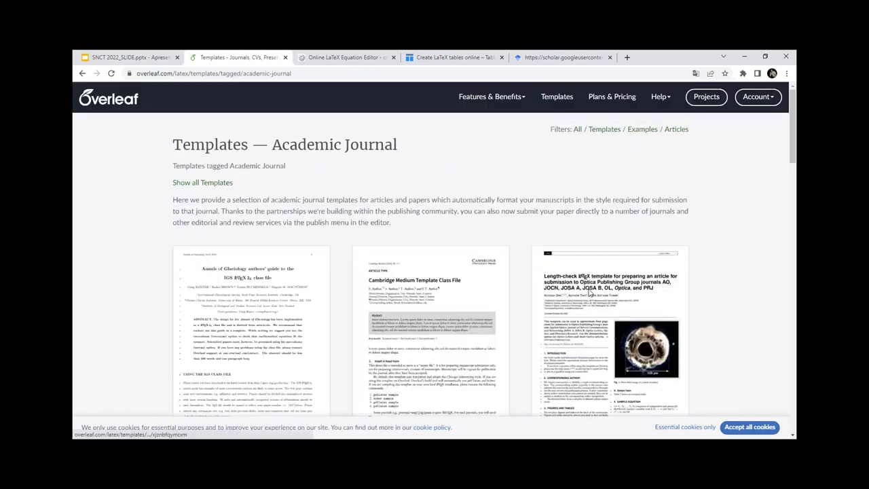
scroll(590, 292, "down", 2)
scroll(589, 292, "down", 3)
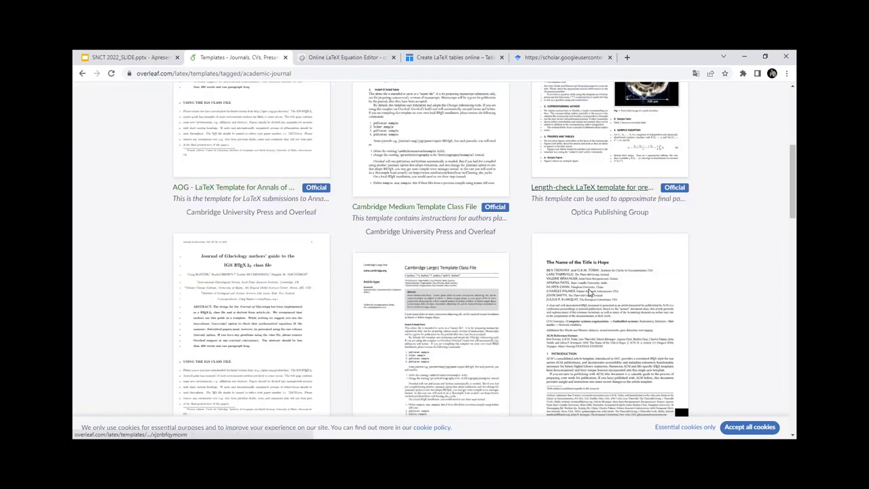
scroll(179, 89, "up", 5)
left_click(82, 73)
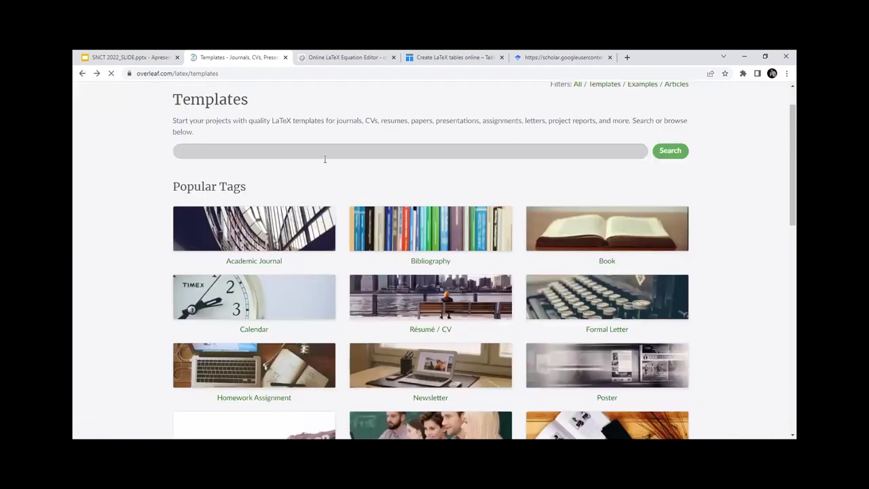
left_click(324, 156)
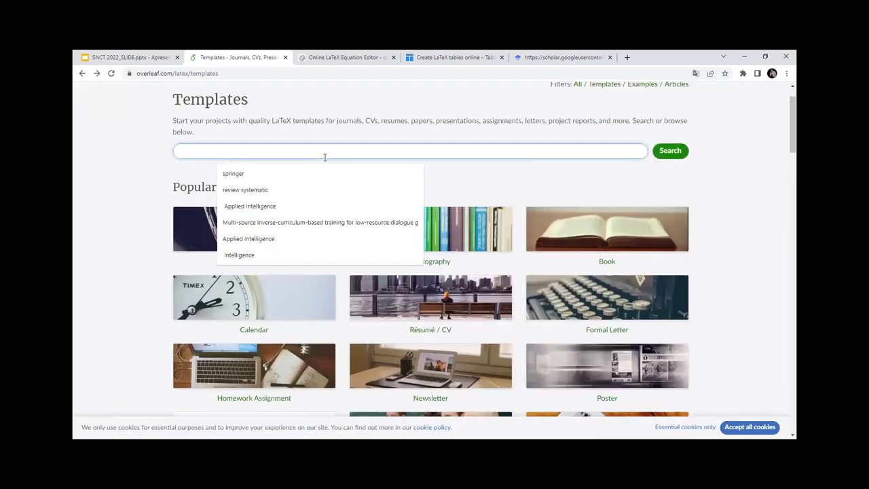
Step: Search templates for 'SBC' and open the SBC Conferences Template details page
type("SBC")
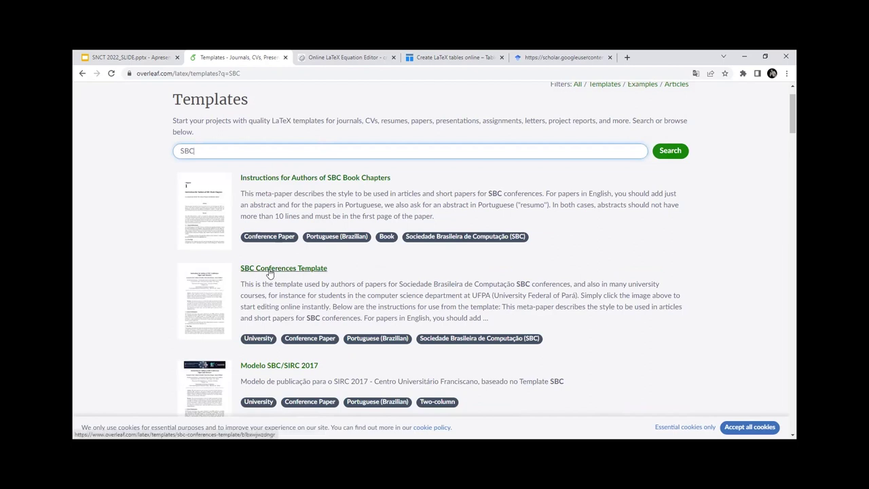
left_click(266, 268)
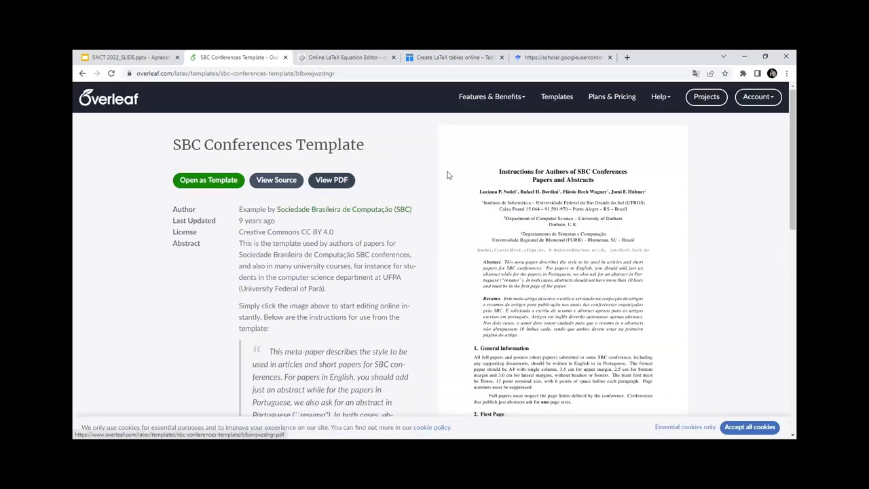
scroll(519, 234, "down", 2)
scroll(526, 234, "up", 1)
scroll(533, 234, "down", 2)
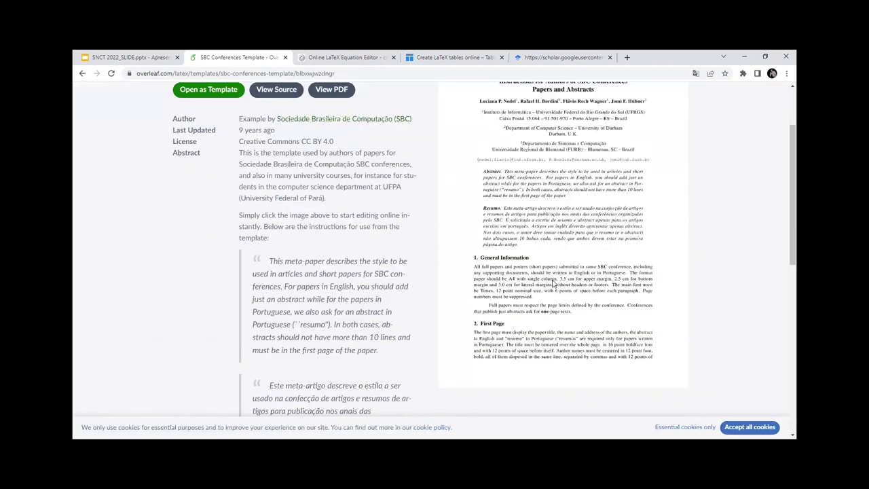
scroll(540, 234, "up", 2)
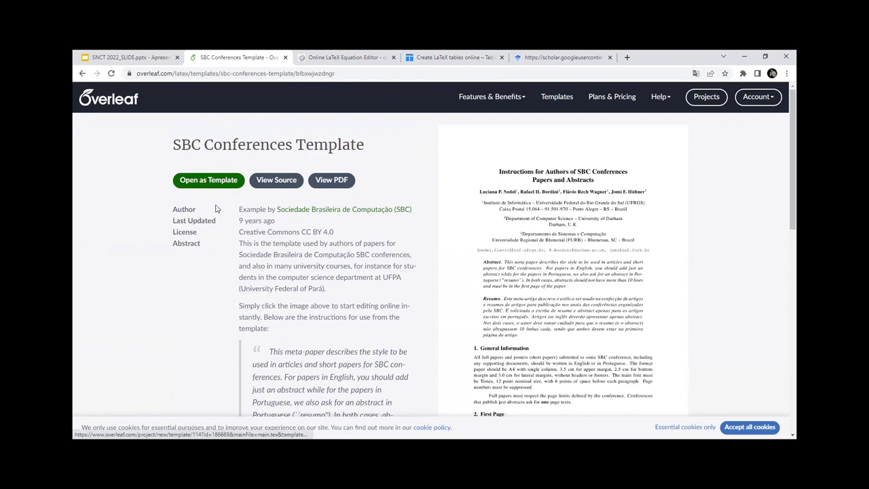
Step: Open the SBC Conferences Template as a new project and scroll through the compiled PDF
left_click(229, 185)
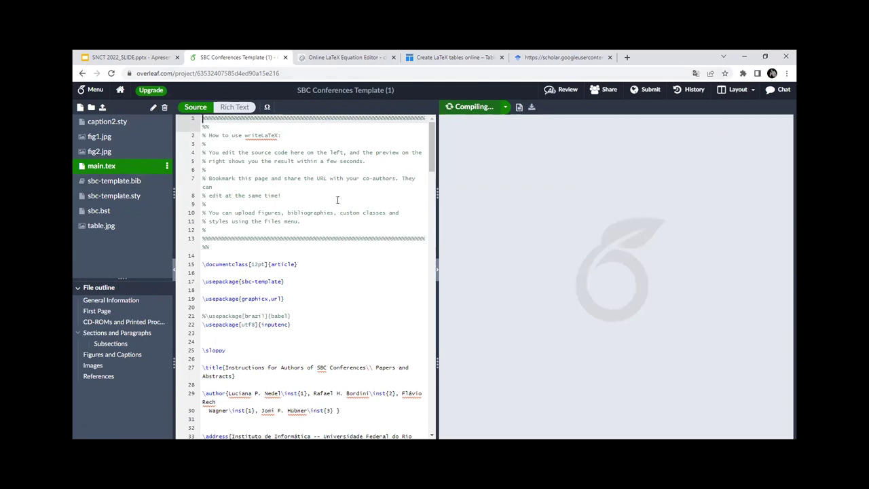
scroll(302, 222, "down", 3)
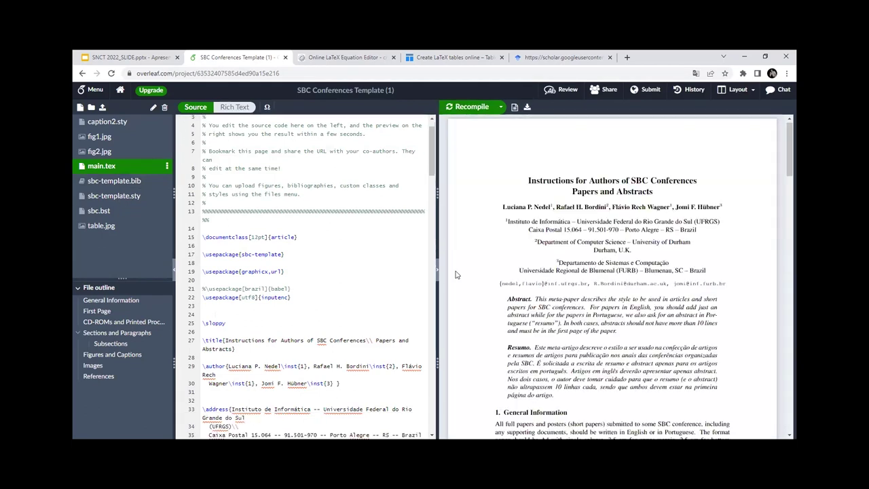
scroll(609, 283, "down", 5)
scroll(609, 283, "down", 5)
scroll(612, 282, "up", 10)
scroll(614, 281, "down", 15)
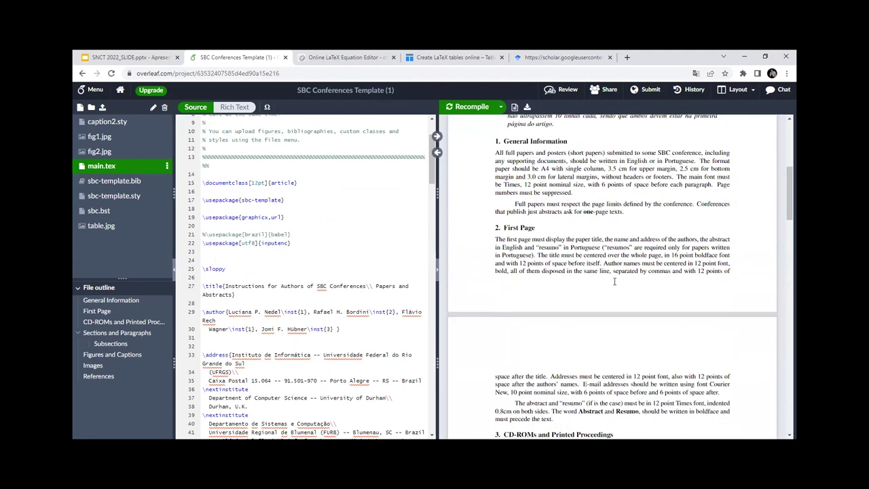
scroll(614, 278, "up", 20)
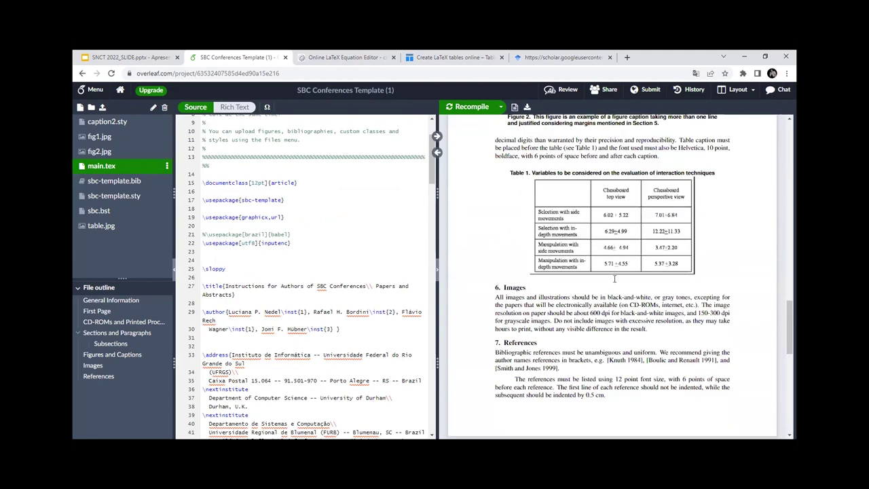
scroll(615, 275, "up", 1)
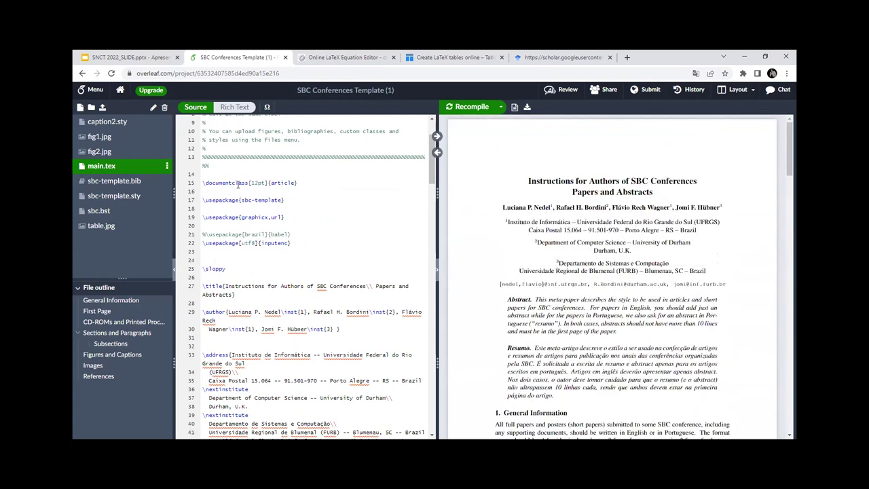
Step: Delete the opening comment block on lines 1–13 of main.tex
left_click_drag(209, 165, 204, 120)
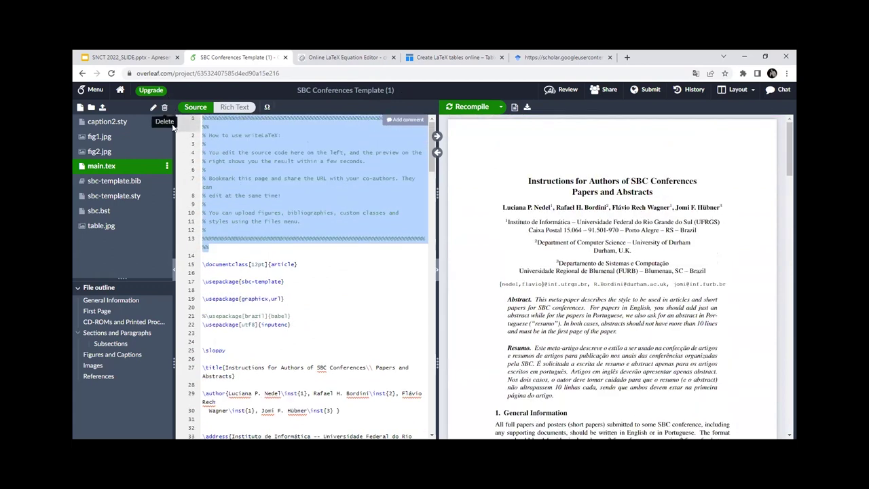
key("Delete")
key("Delete")
key("Delete")
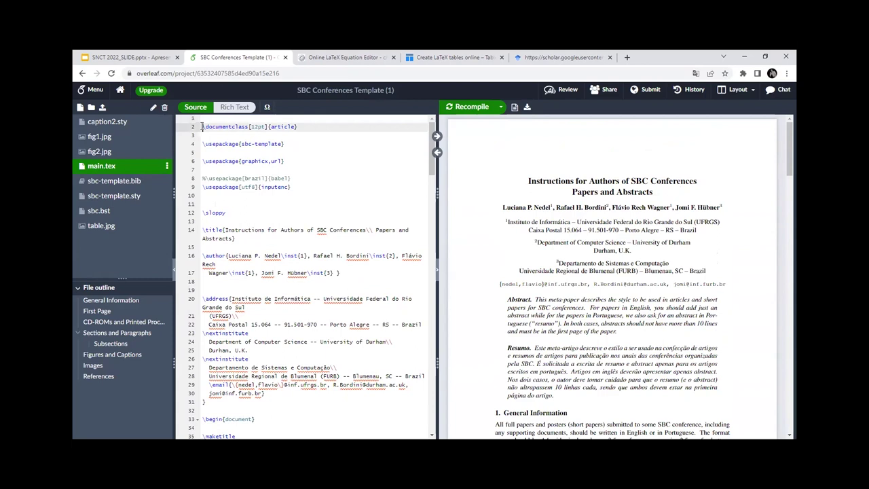
left_click(225, 221)
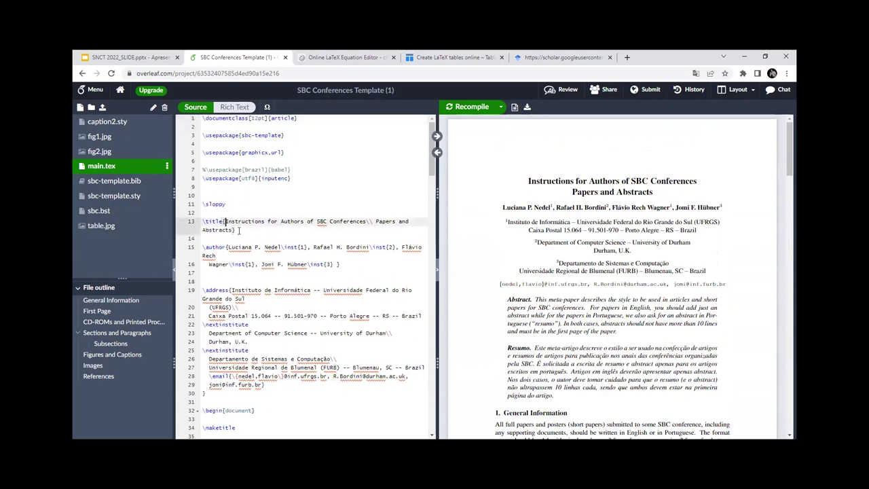
left_click(238, 231)
scroll(241, 232, "down", 1)
scroll(245, 243, "down", 4)
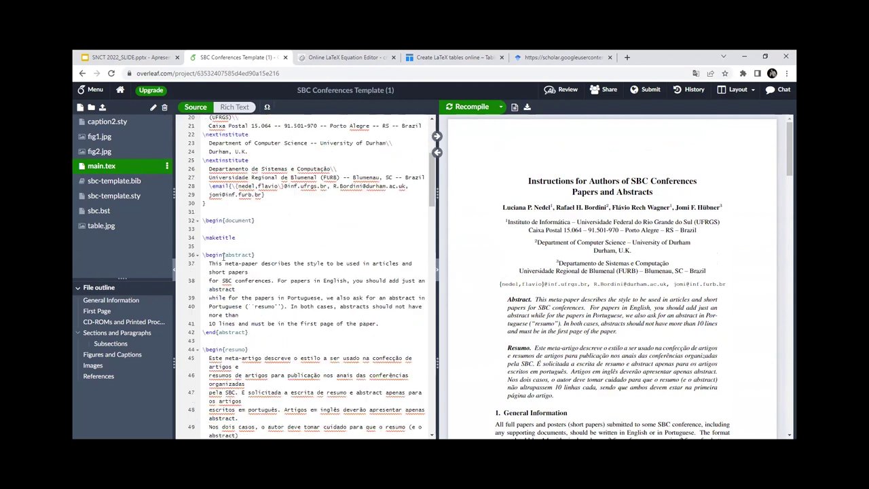
Step: Clear the abstract, resumo and General Information body text
left_click_drag(208, 263, 378, 324)
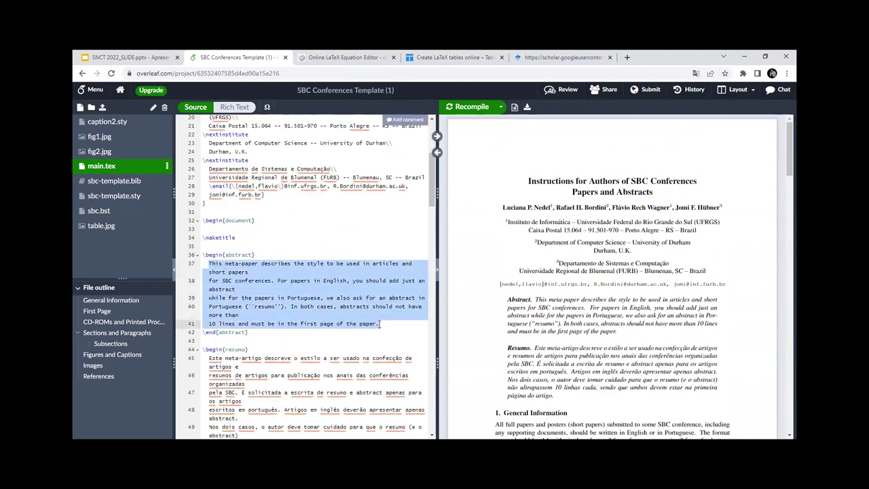
key("BackSpace")
scroll(266, 270, "down", 2)
left_click_drag(209, 242, 290, 347)
key("BackSpace")
scroll(256, 288, "down", 1)
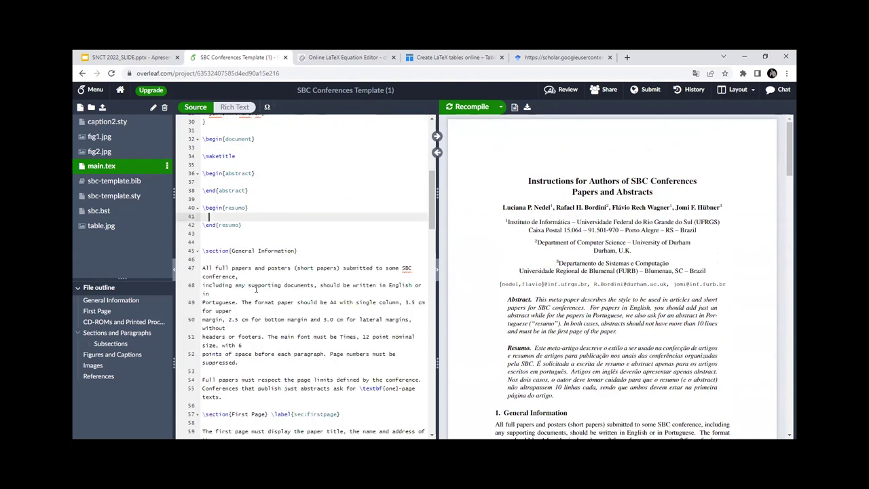
scroll(221, 266, "down", 3)
scroll(221, 264, "down", 1)
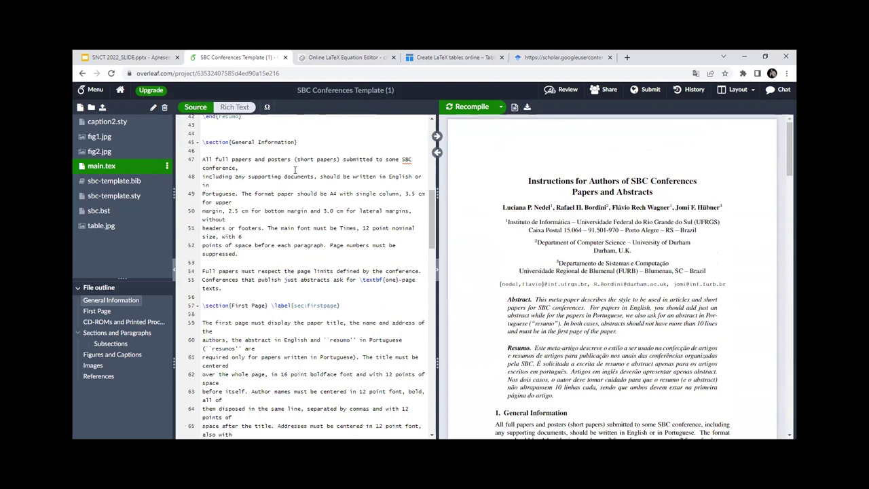
left_click_drag(203, 161, 317, 289)
key("BackSpace")
Step: Delete the First Page body text and the CD-ROM proceedings paragraph
left_click_drag(202, 194, 255, 393)
left_click_drag(352, 405, 344, 261)
left_click_drag(352, 294, 385, 316)
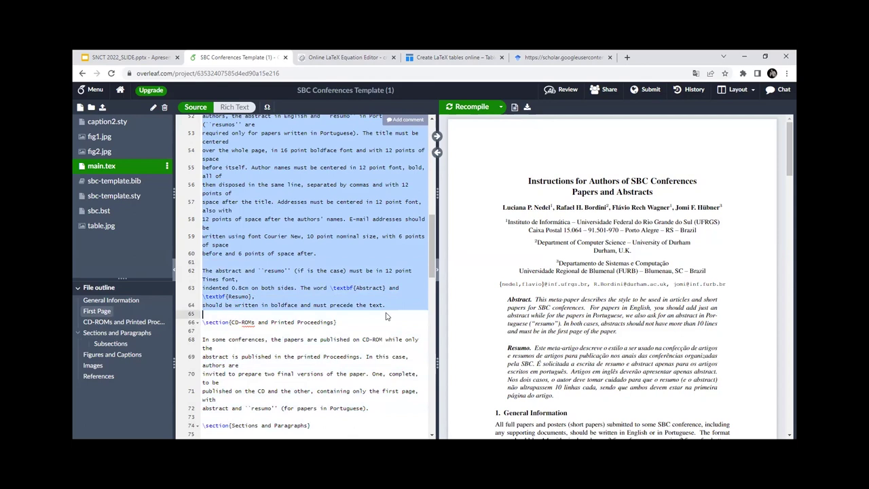
key("BackSpace")
left_click_drag(202, 144, 376, 222)
key("BackSpace")
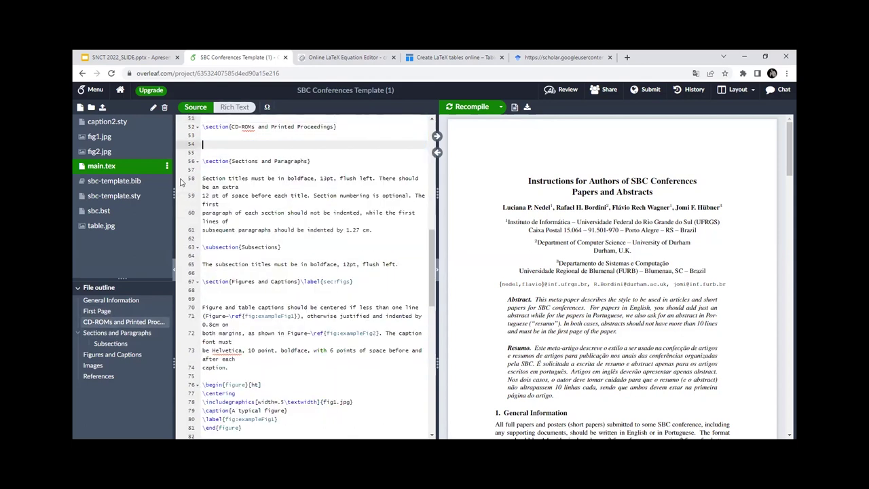
left_click_drag(202, 180, 256, 321)
Step: Delete the section-title and figure-caption paragraphs and the second figure block
key("BackSpace")
key("BackSpace")
key("BackSpace")
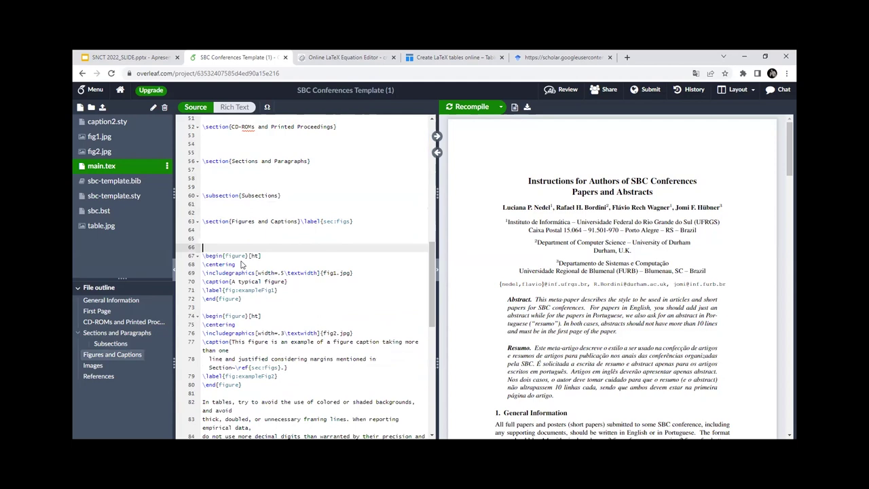
scroll(211, 252, "down", 2)
left_click_drag(203, 261, 261, 328)
key("BackSpace")
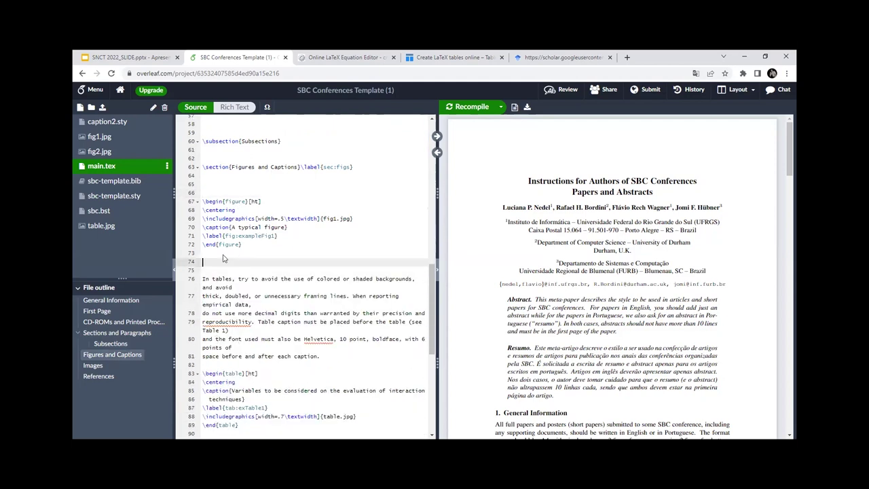
Step: Remove the tables paragraph, sample table, image guidelines and reference guideline paragraphs
key("BackSpace")
left_click_drag(204, 270, 327, 350)
key("BackSpace")
key("BackSpace")
key("BackSpace")
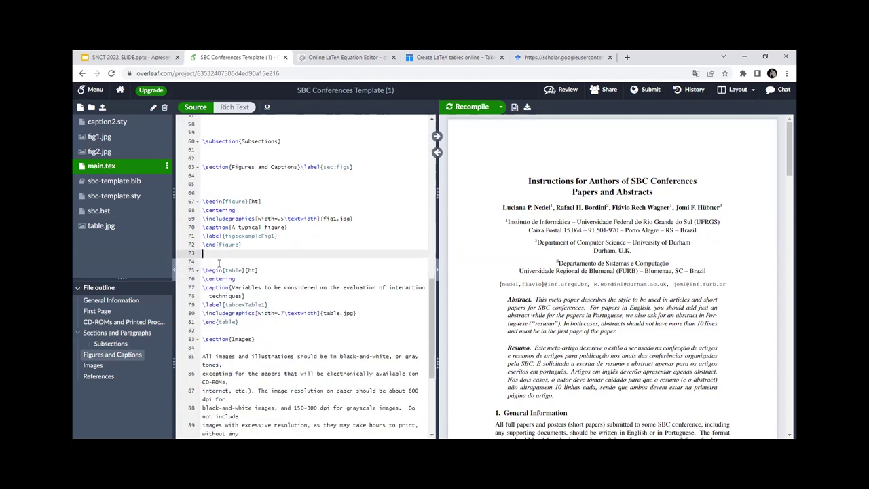
left_click_drag(202, 272, 246, 333)
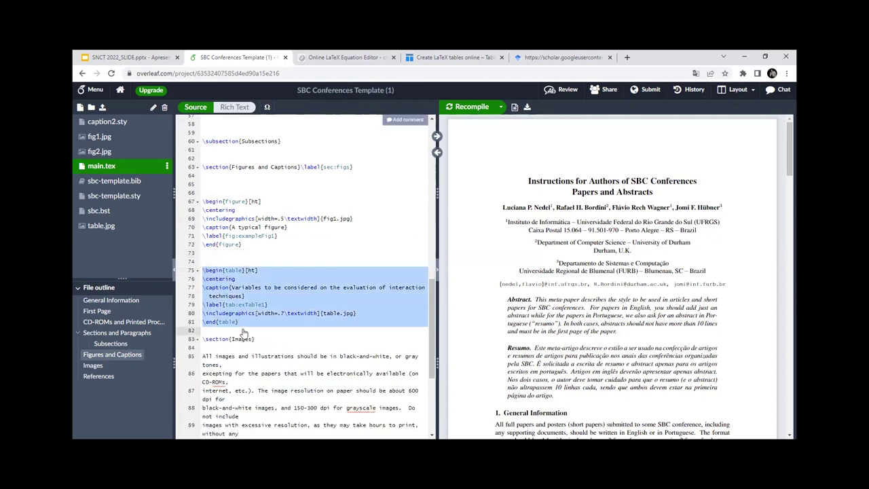
key("BackSpace")
key("BackSpace")
key("BackSpace")
left_click_drag(198, 280, 309, 366)
key("BackSpace")
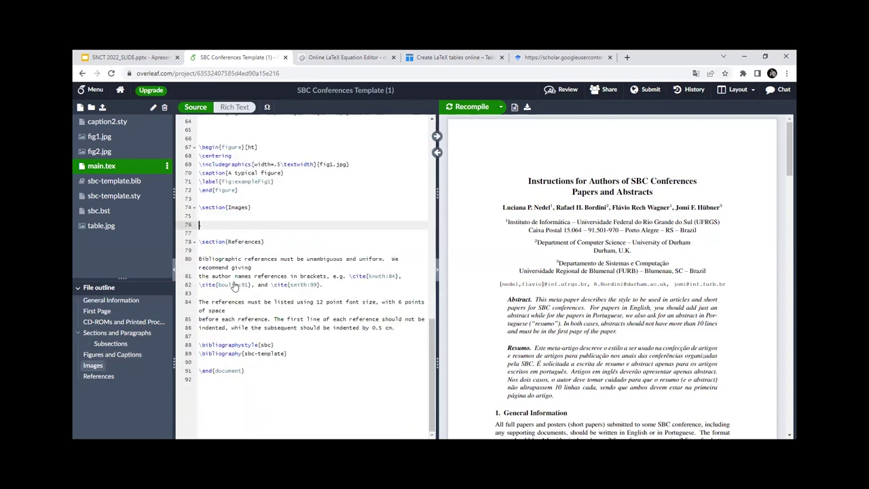
left_click_drag(200, 260, 401, 330)
key("BackSpace")
key("BackSpace")
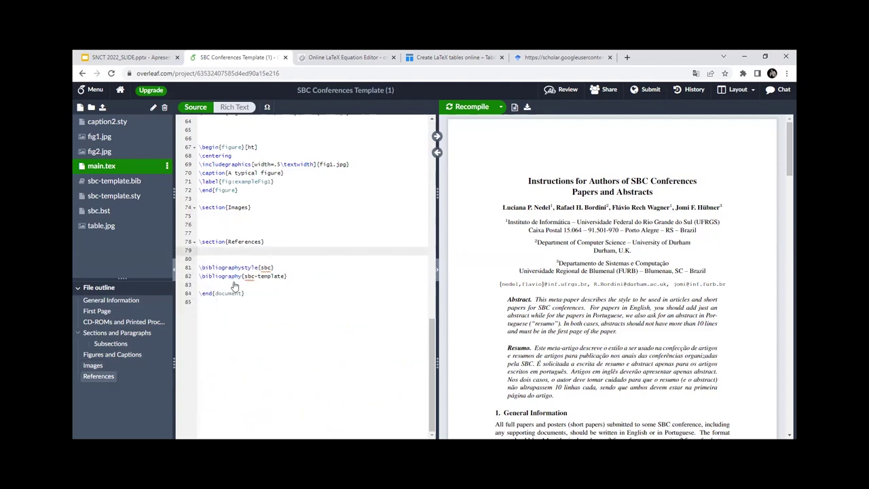
Step: Check the author line, then recompile to show the stripped skeleton template
scroll(234, 271, "up", 10)
scroll(235, 265, "down", 1)
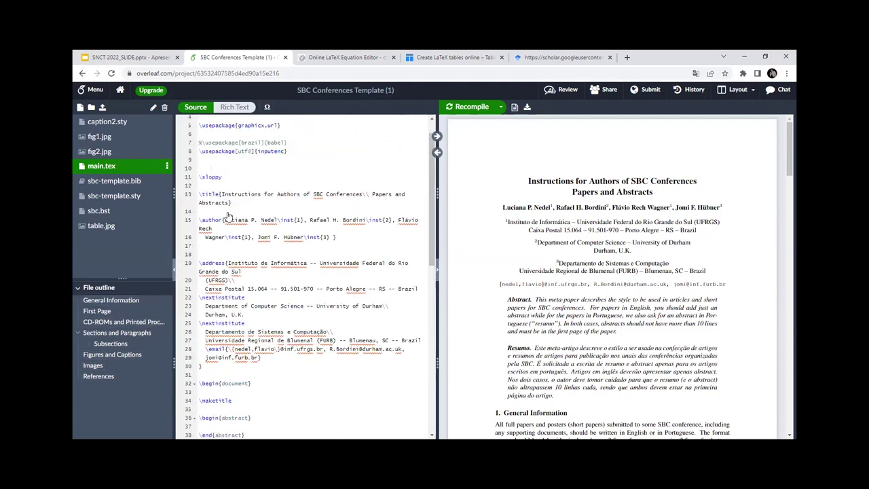
left_click_drag(224, 221, 247, 224)
triple_click(249, 229)
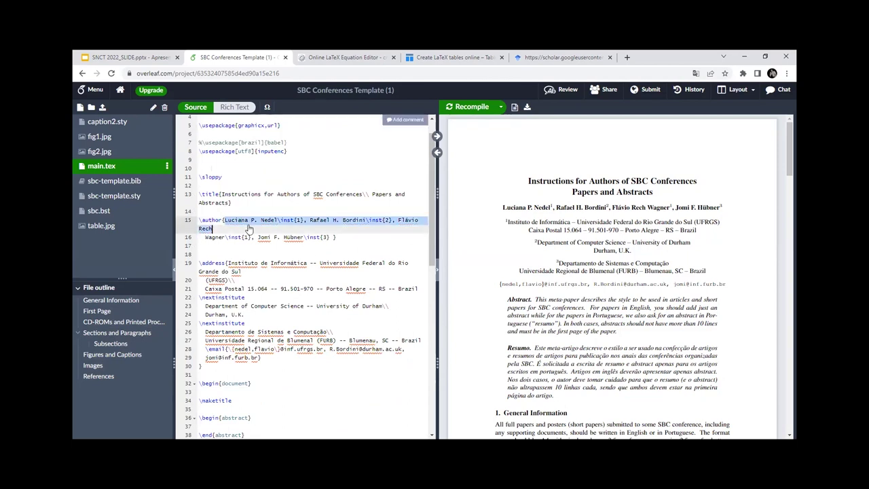
left_click(262, 223)
scroll(271, 201, "down", 3)
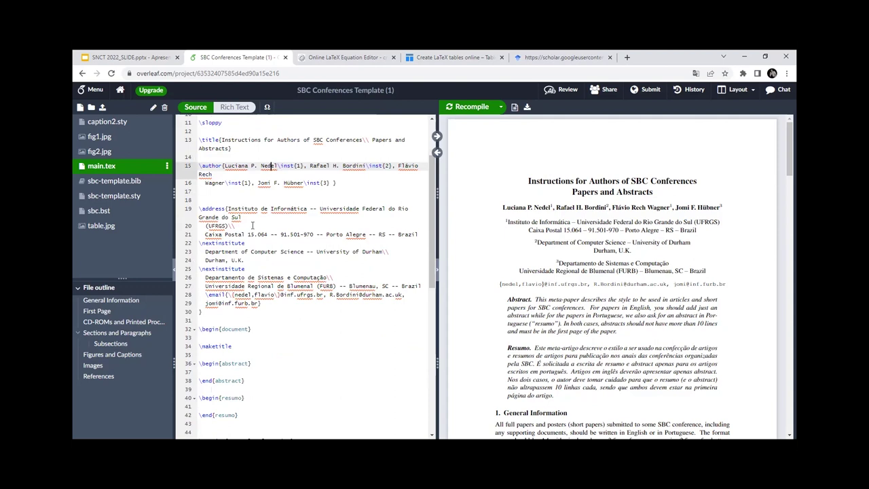
scroll(247, 313, "down", 2)
scroll(247, 313, "up", 3)
scroll(403, 151, "down", 4)
left_click(472, 106)
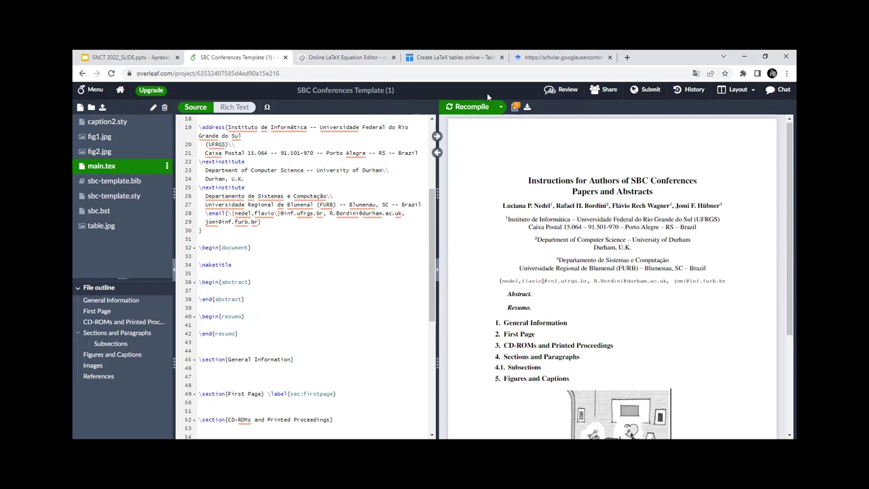
Step: Search 'lorem ipsum' in a new tab, open lipsum.com, and copy several placeholder paragraphs
left_click(620, 65)
type("LORE")
key("Return")
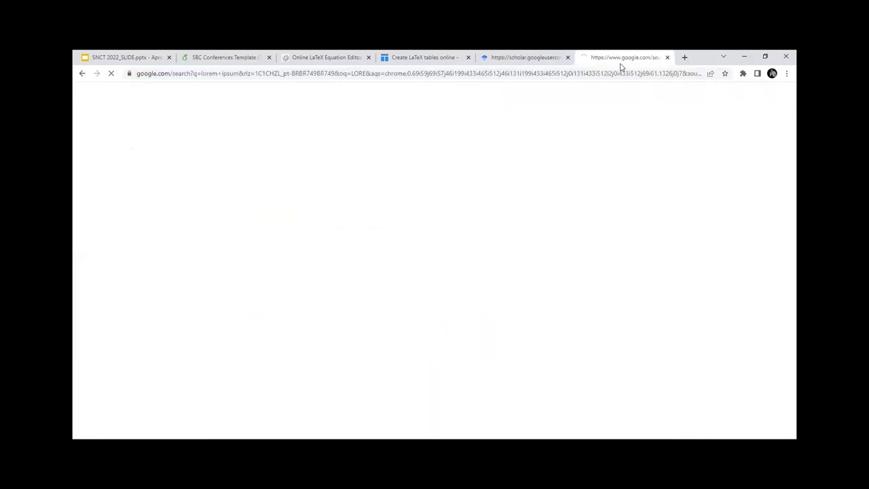
left_click(312, 181)
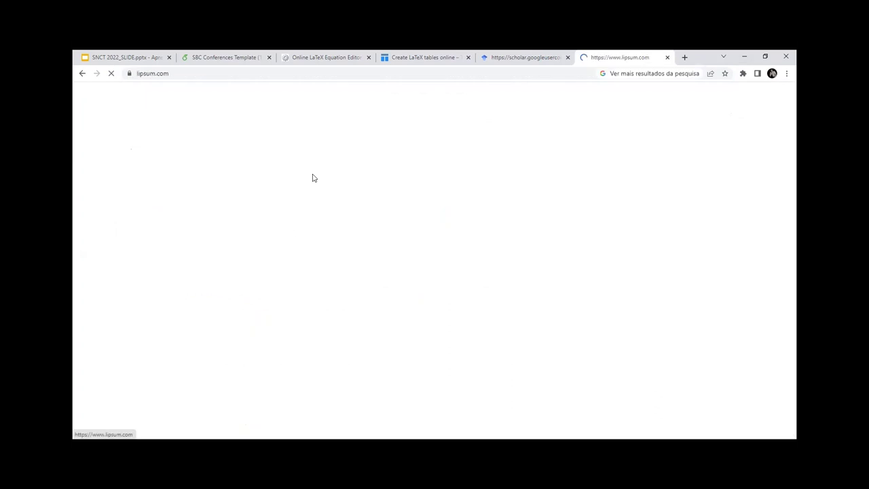
left_click_drag(526, 56, 326, 57)
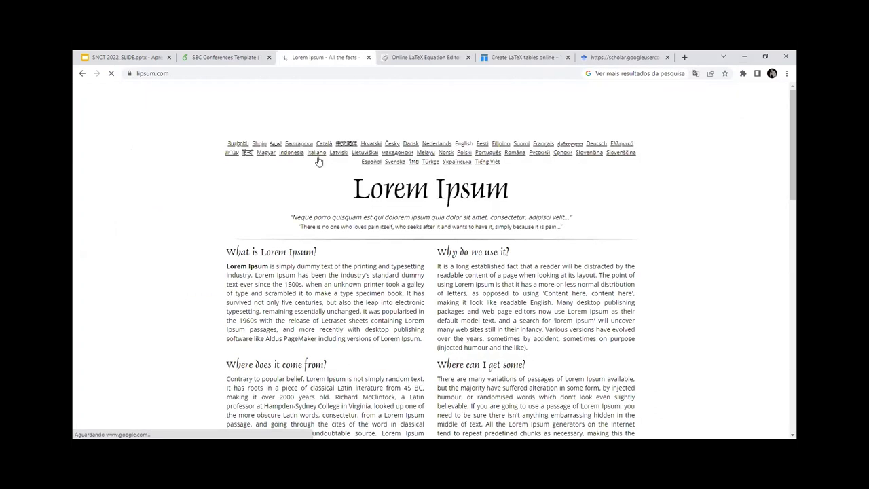
scroll(239, 137, "down", 2)
left_click_drag(251, 142, 426, 247)
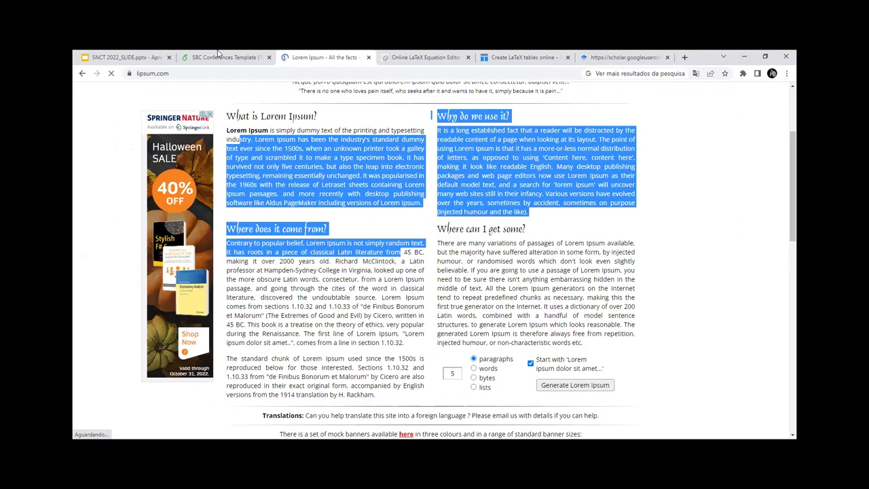
key("ctrl+shift+Tab")
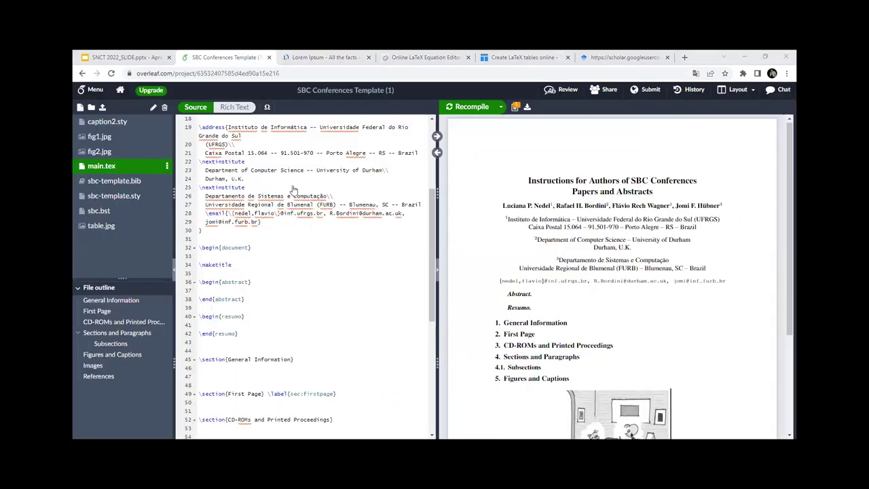
Step: Rename the project to 'SBC Conferences Template' by removing the ' (1)' suffix
double_click(609, 311)
scroll(609, 311, "down", 3)
scroll(609, 312, "up", 3)
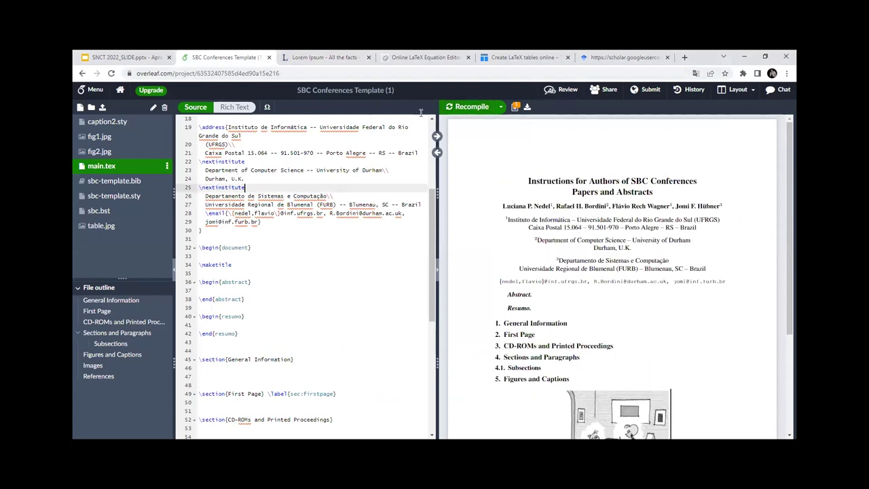
double_click(384, 88)
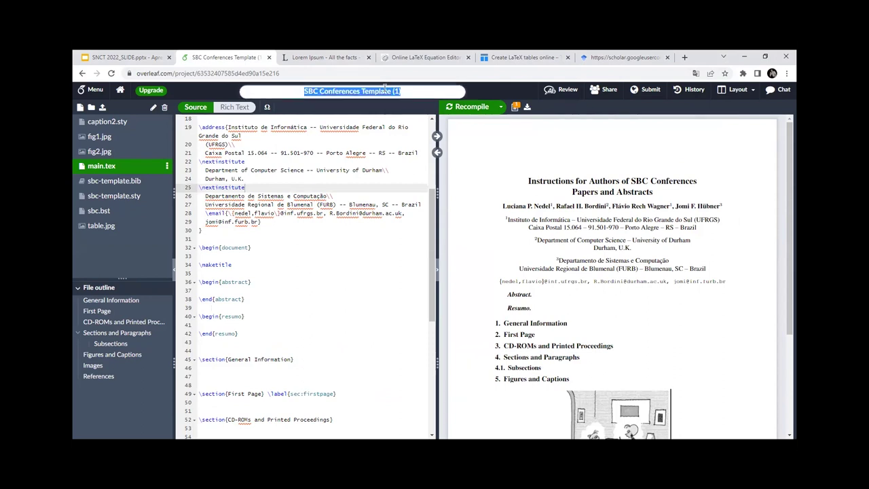
key("BackSpace")
key("BackSpace")
key("BackSpace")
key("BackSpace")
left_click(397, 141)
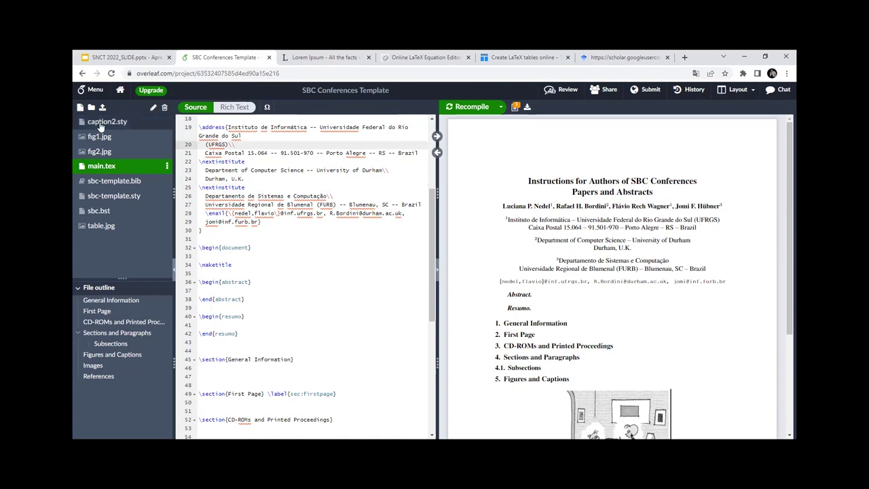
Step: Look through caption2.sty, sbc-template.bib, sbc-template.sty and sbc.bst in the file tree
left_click(100, 125)
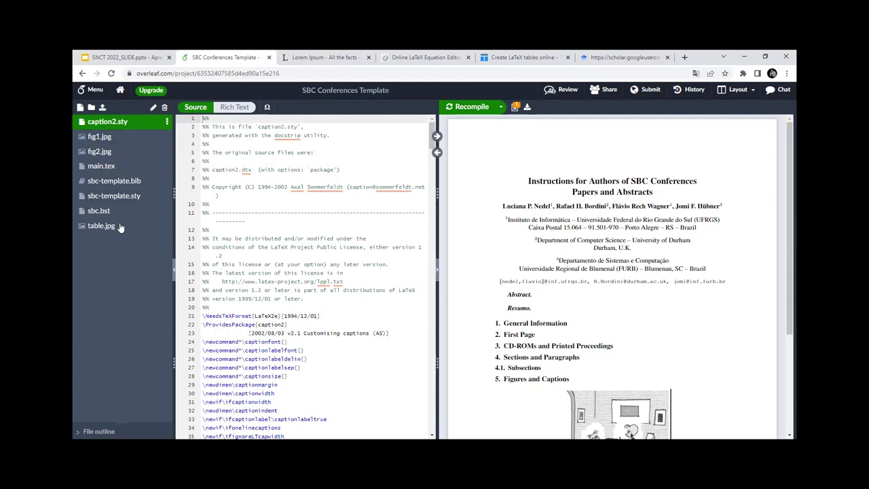
left_click(113, 181)
left_click(112, 196)
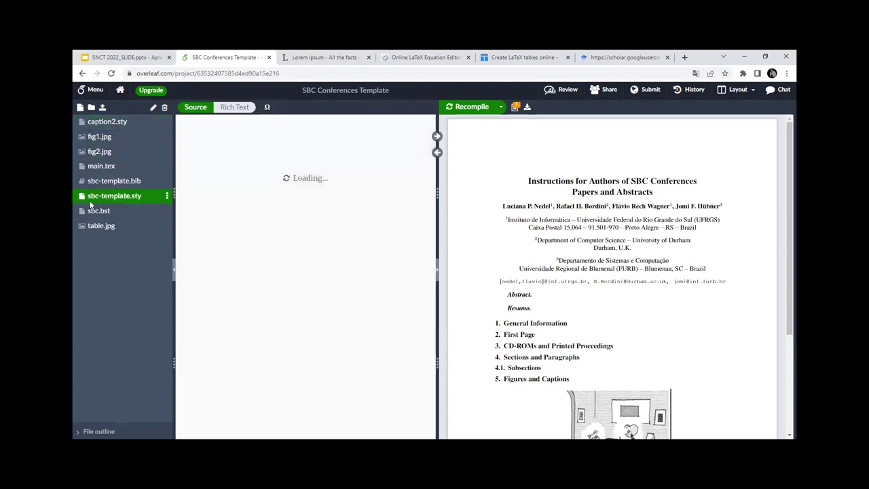
left_click(98, 210)
left_click(112, 181)
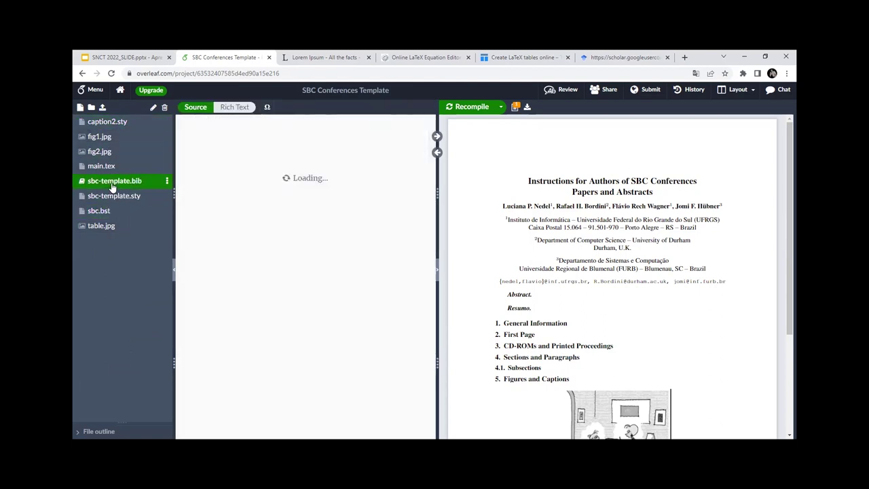
Step: Inspect the sample bibliography entries in sbc-template.bib, then go back to main.tex
left_click(231, 180)
left_click(199, 135, "shift")
scroll(471, 368, "down", 3)
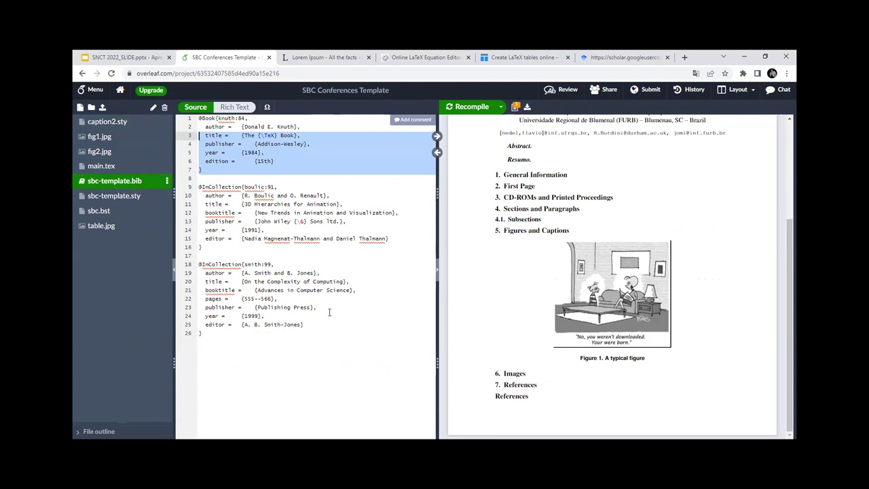
left_click(253, 240)
left_click(215, 204)
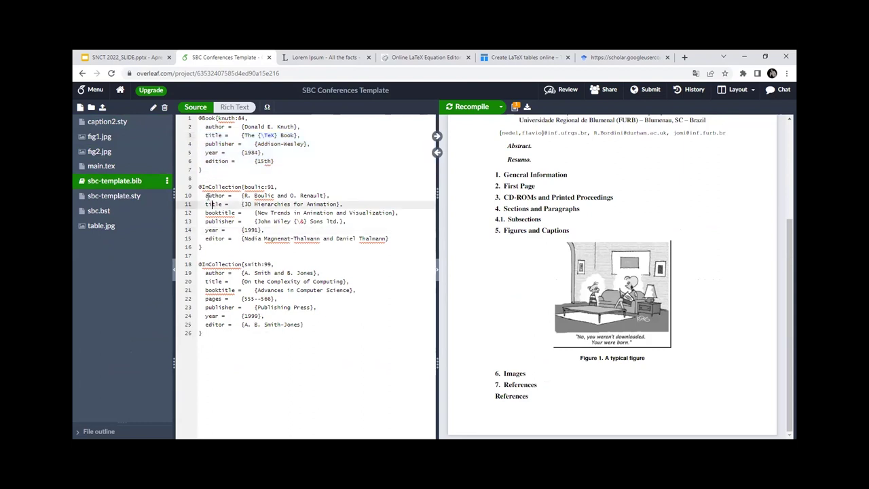
left_click(102, 166)
scroll(291, 295, "up", 5)
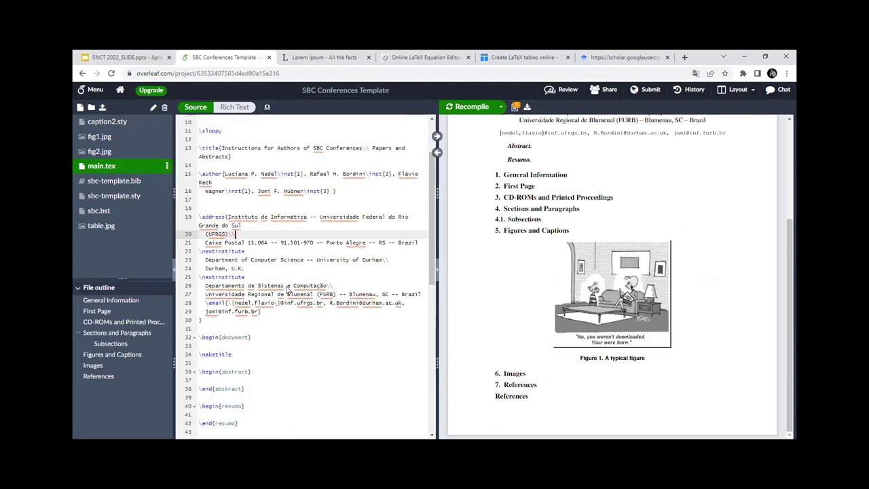
scroll(572, 203, "up", 3)
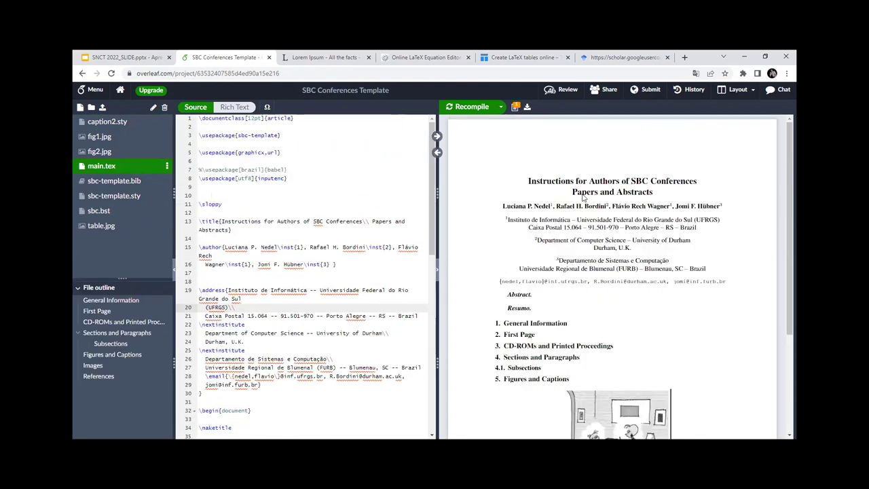
triple_click(221, 221)
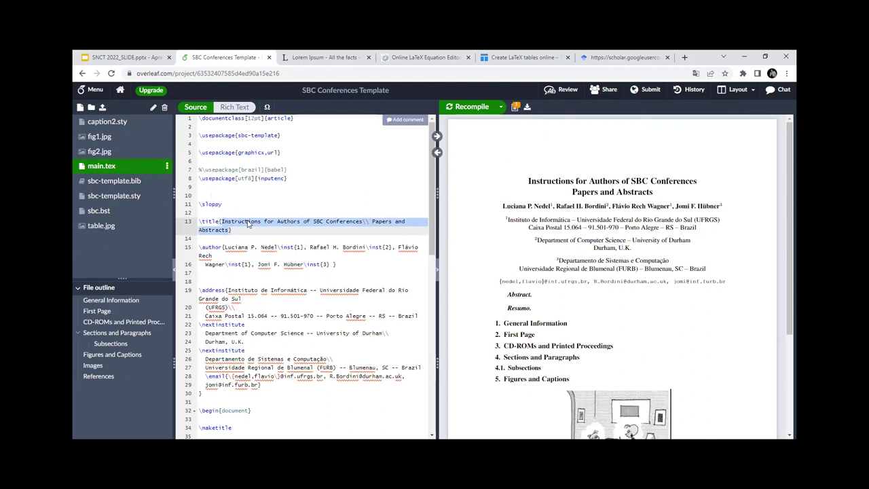
key("BackSpace")
type("MINU")
key("BackSpace")
key("BackSpace")
key("BackSpace")
type("Min")
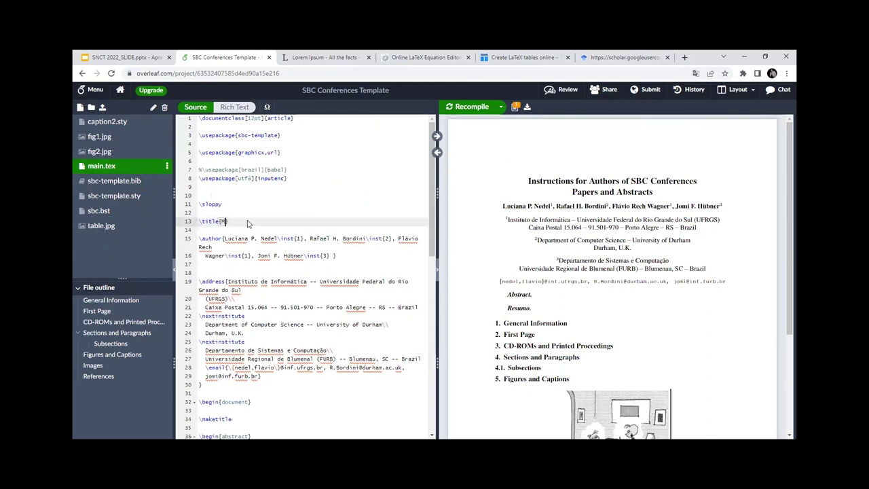
type("icurso de Latex")
scroll(395, 207, "down", 1)
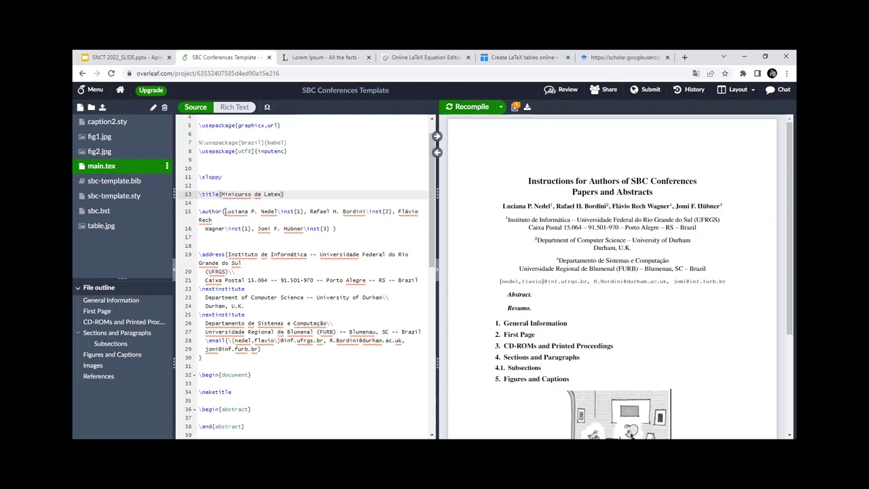
left_click_drag(224, 211, 277, 211)
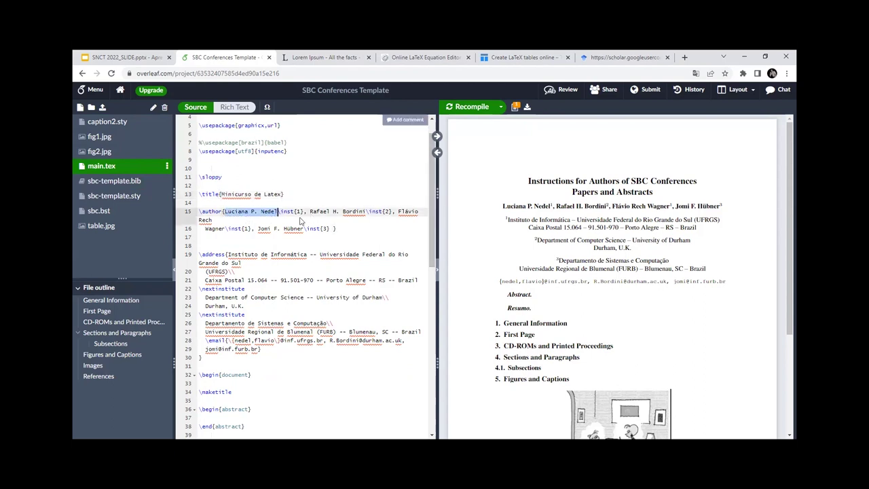
left_click_drag(279, 211, 303, 213)
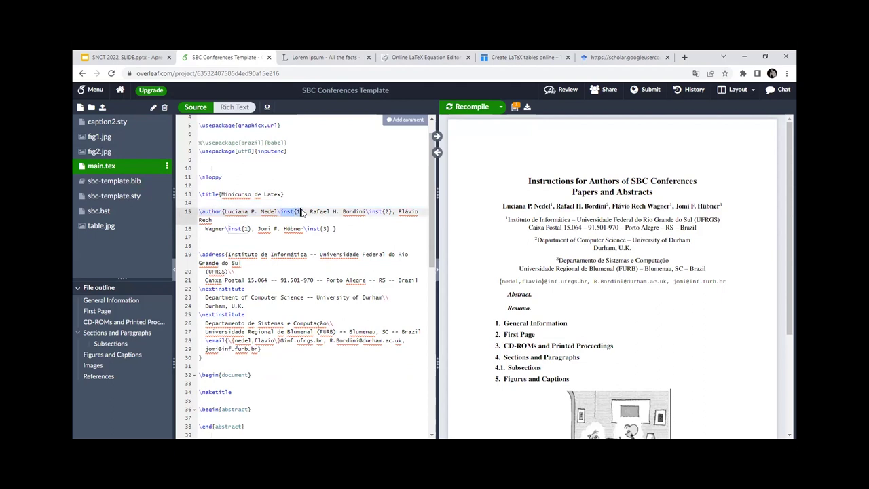
left_click(302, 212)
left_click_drag(226, 253, 419, 286)
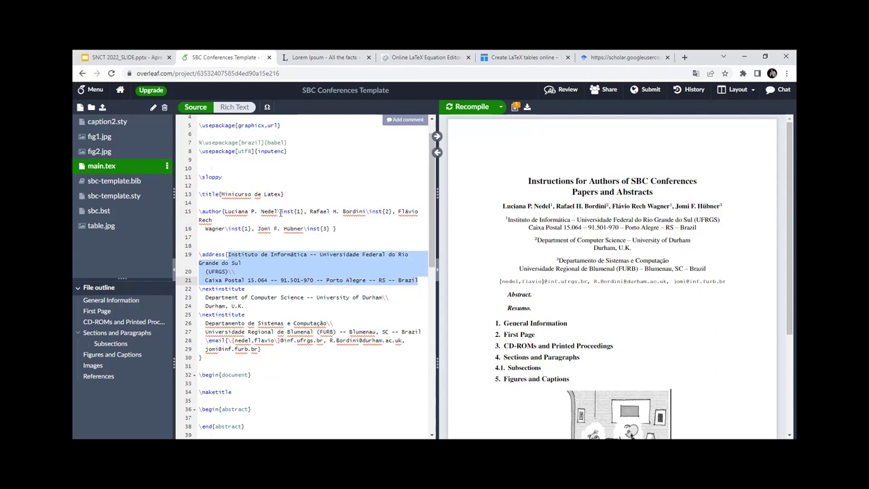
left_click_drag(278, 211, 222, 214)
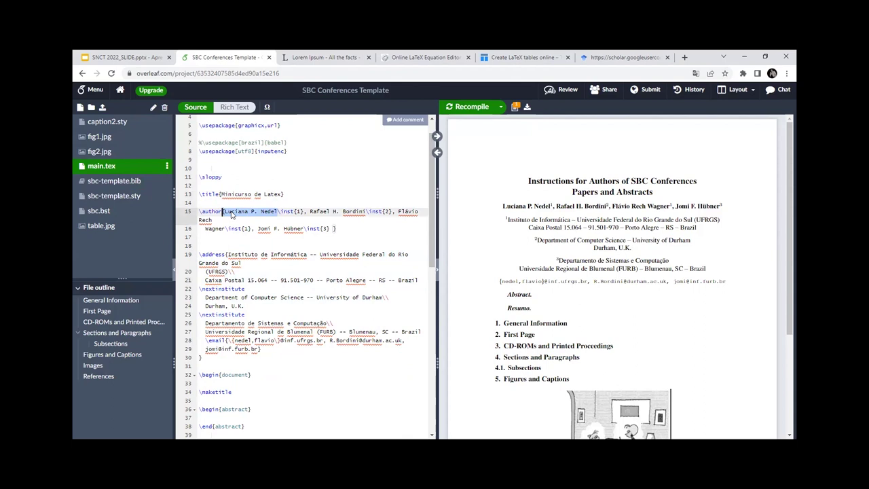
left_click(232, 212)
left_click_drag(309, 211, 379, 211)
left_click(352, 212)
left_click(380, 211)
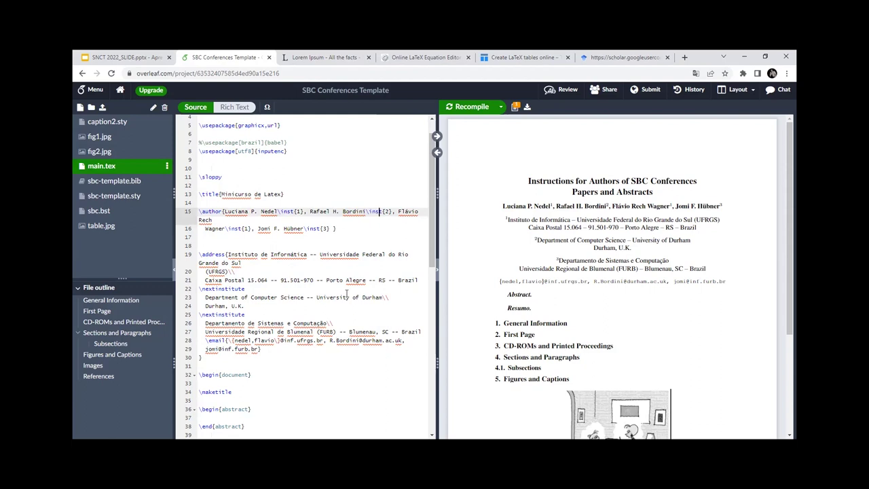
scroll(346, 293, "down", 3)
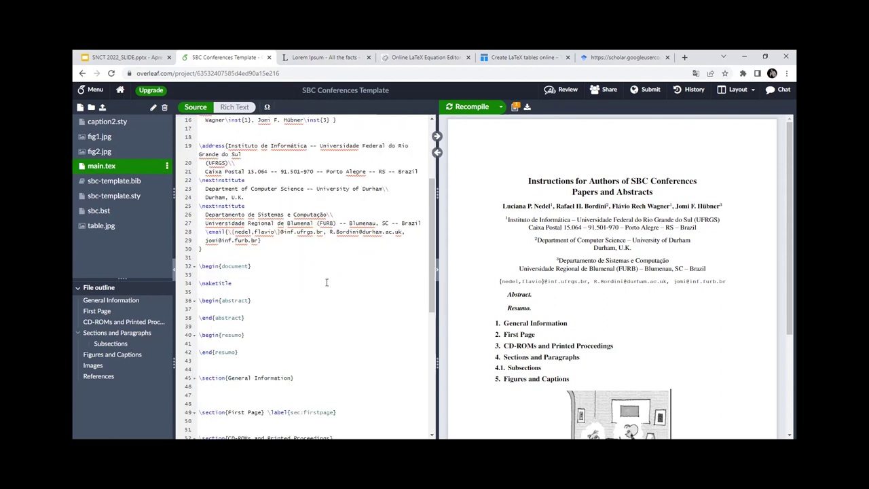
scroll(326, 282, "down", 1)
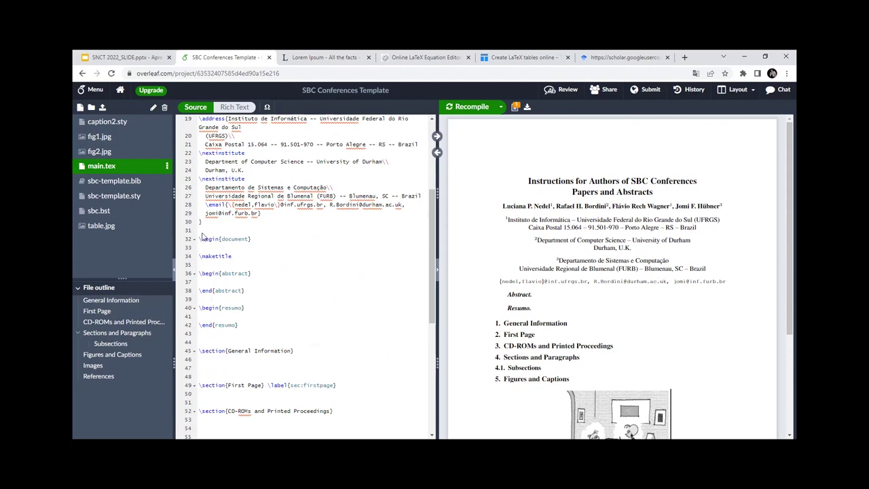
left_click_drag(200, 239, 256, 242)
left_click(255, 239)
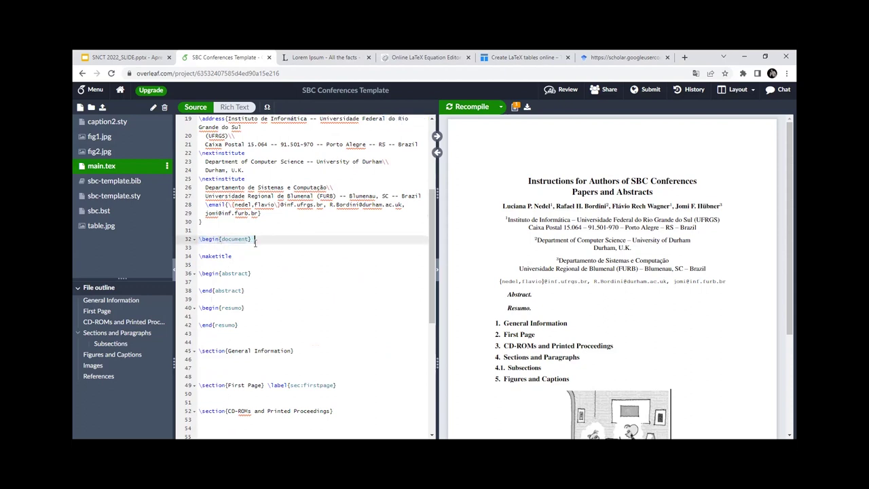
scroll(203, 298, "up", 2)
key("Up")
key("Up")
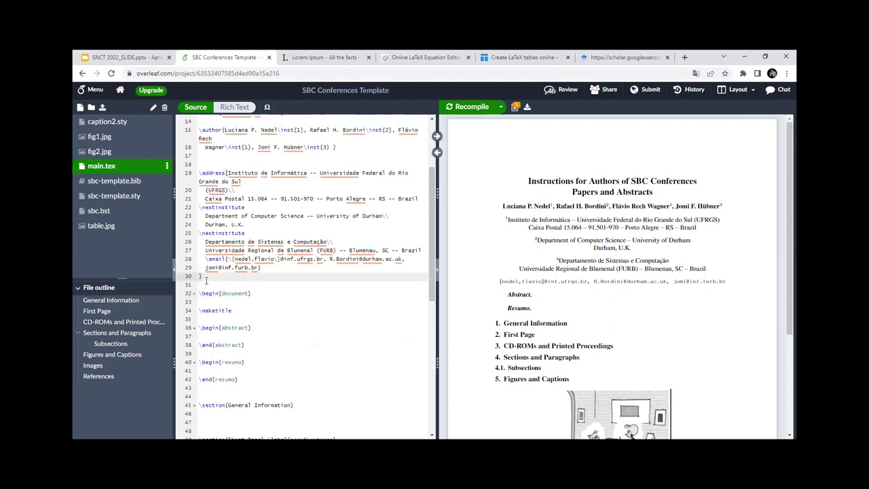
left_click_drag(202, 279, 200, 118)
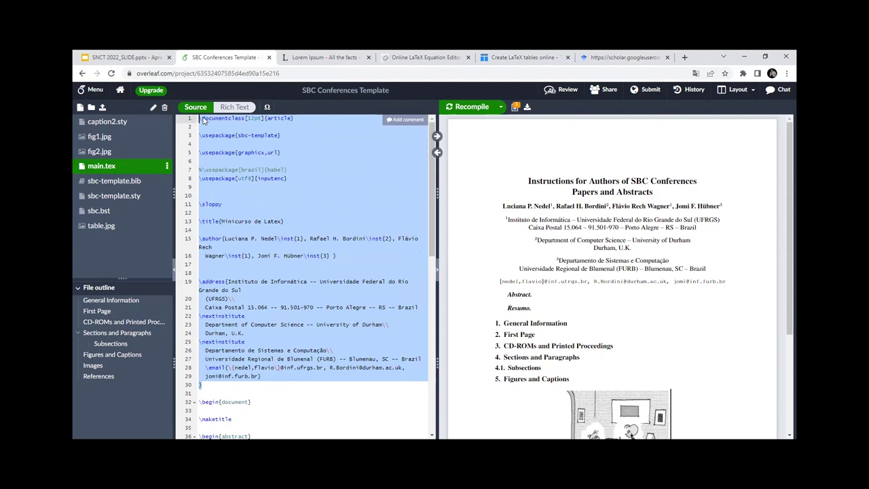
Step: Look over preamble lines 1–30, highlighting the sbc-template and graphicx packages
left_click(265, 138)
left_click_drag(235, 137, 283, 138)
left_click(283, 138)
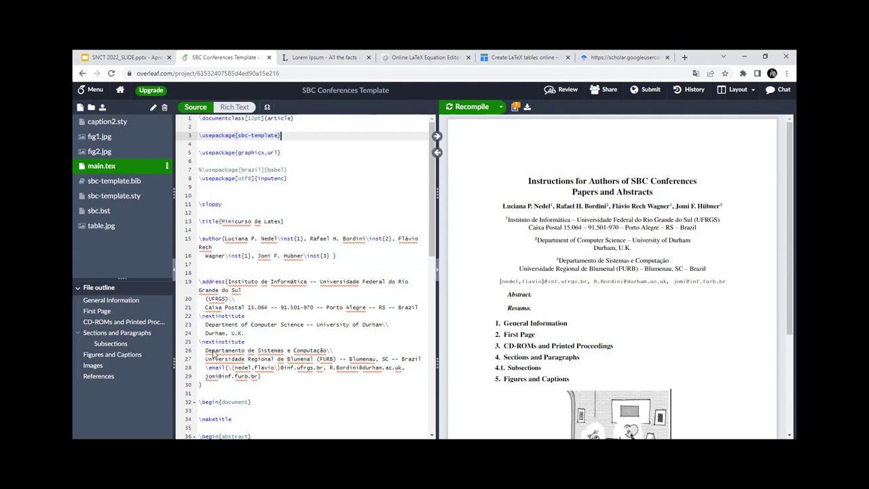
left_click_drag(212, 396, 204, 119)
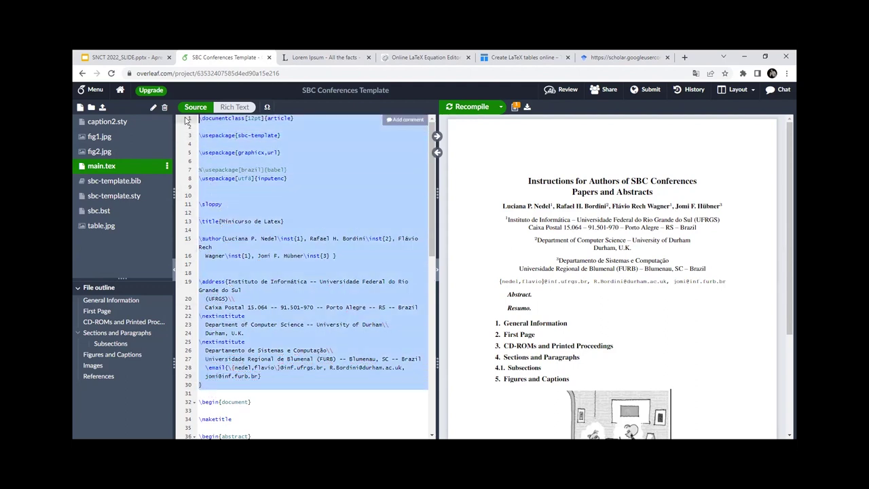
double_click(248, 154)
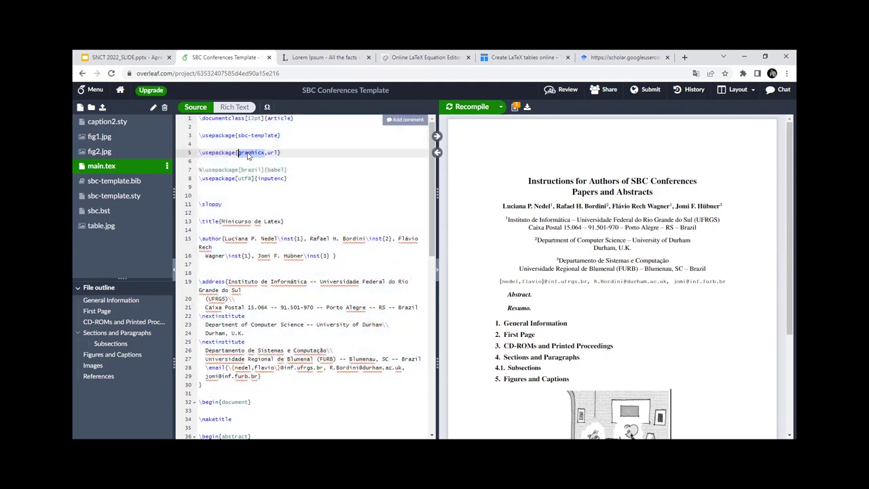
left_click(245, 154)
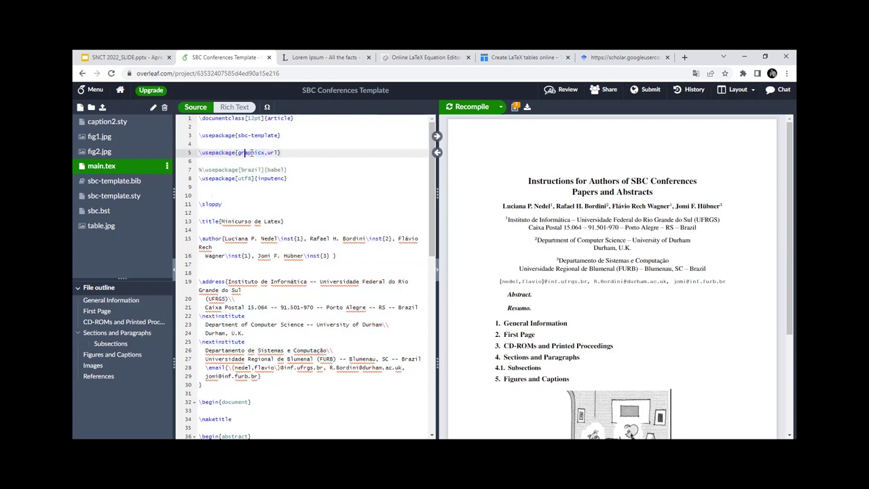
left_click_drag(210, 398, 187, 117)
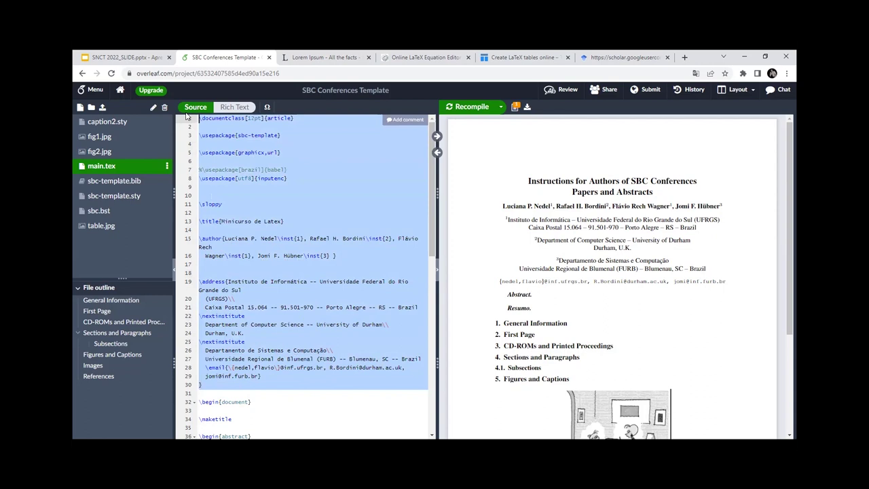
Step: Review the document body from \begin{document} through \end{document}
scroll(268, 260, "down", 2)
left_click(198, 323)
left_click_drag(199, 323, 247, 437)
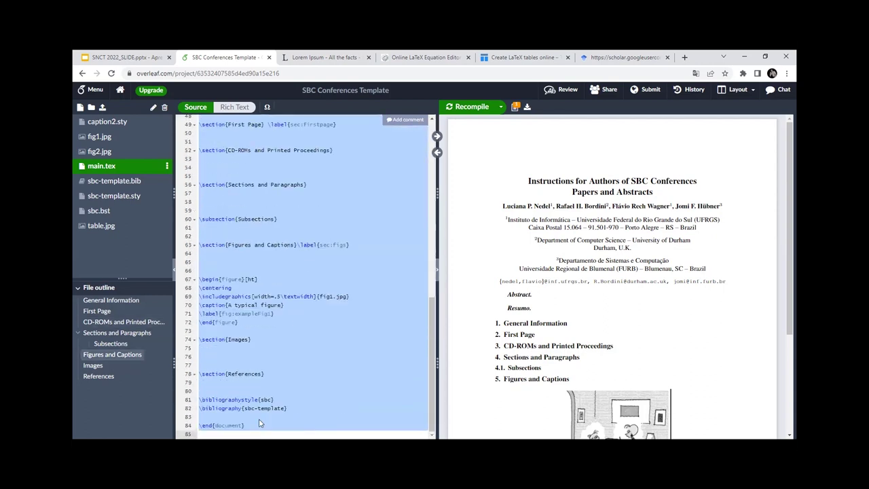
left_click(257, 364)
scroll(252, 357, "up", 5)
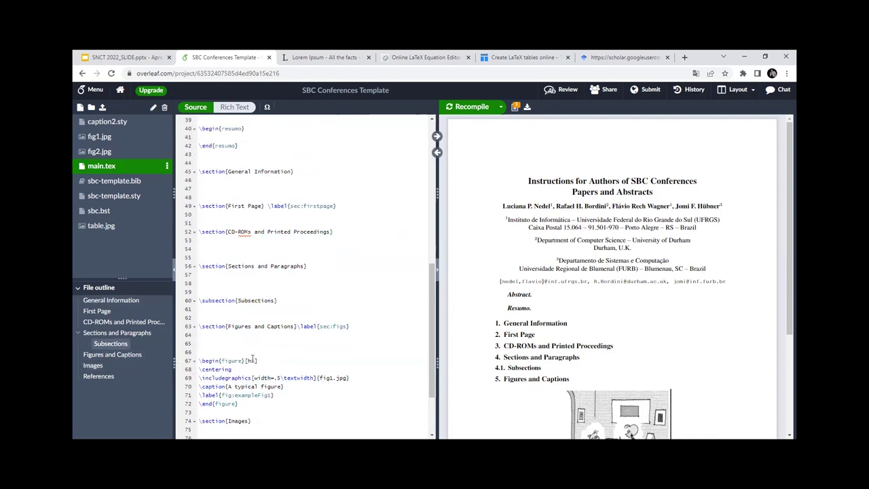
left_click(238, 202)
left_click(230, 169)
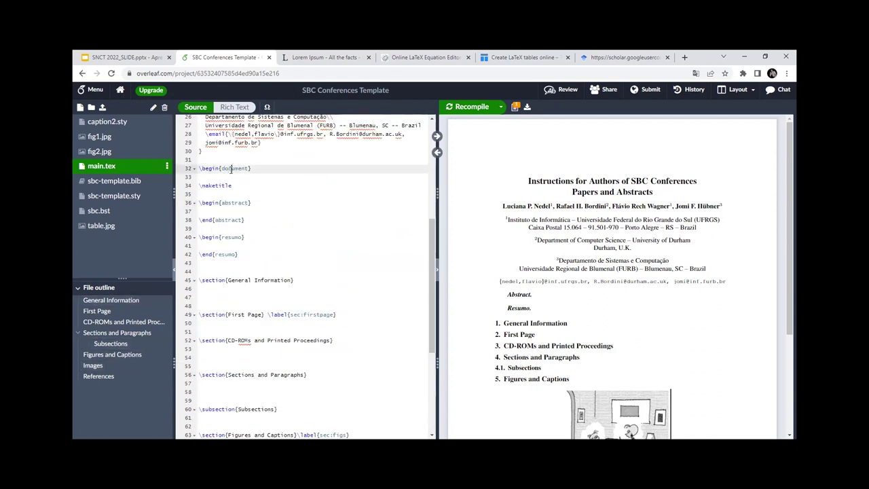
scroll(277, 278, "down", 8)
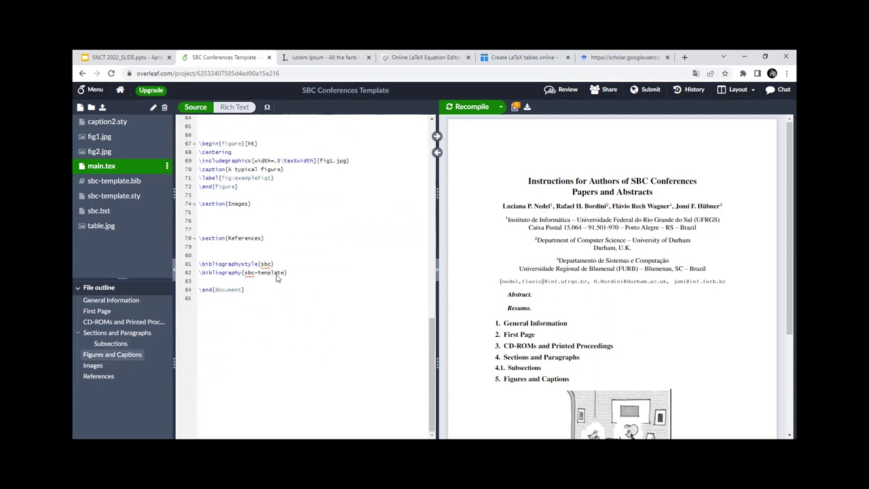
left_click_drag(255, 291, 179, 300)
left_click(195, 299)
left_click(261, 280)
Step: Place the caret on the empty abstract line, then copy lipsum.com's 'What is Lorem Ipsum?' paragraph
scroll(257, 287, "up", 4)
scroll(257, 287, "up", 6)
left_click(242, 240)
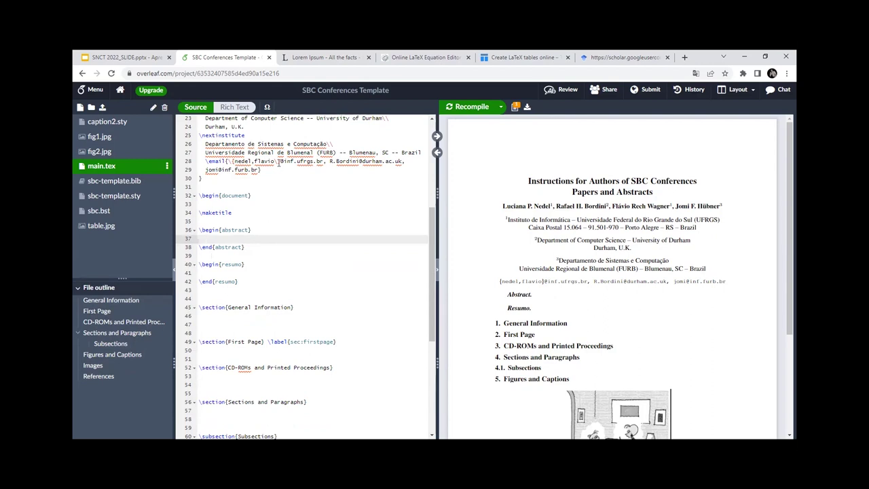
left_click(351, 55)
left_click_drag(227, 129, 422, 203)
key("ctrl+c")
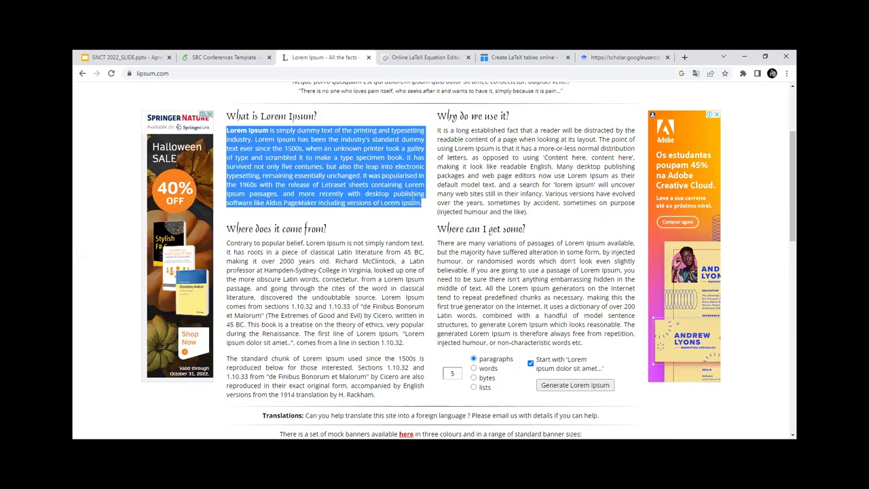
left_click(233, 52)
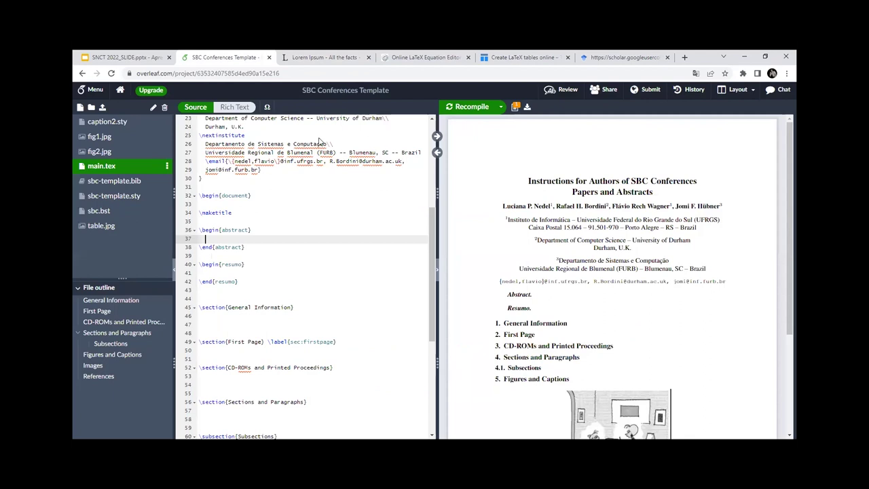
Step: Paste the 'What is Lorem Ipsum?' paragraph into the abstract and recompile to check it in the PDF
key("ctrl+v")
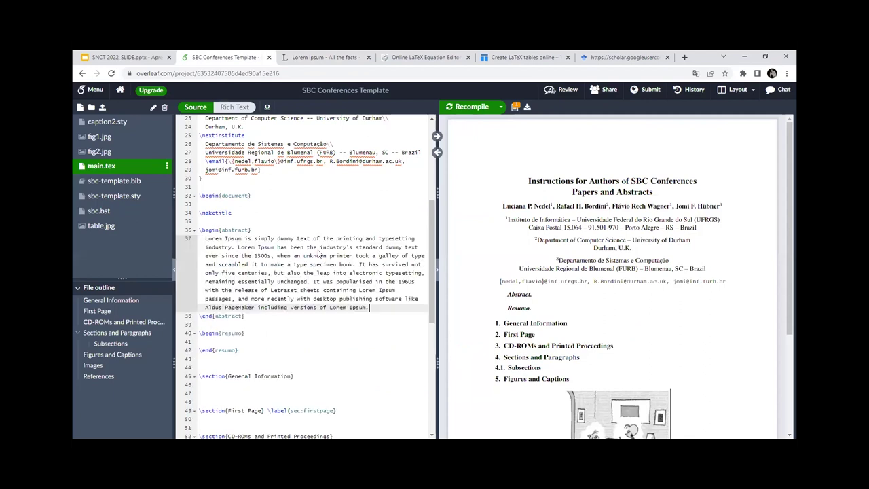
left_click(457, 109)
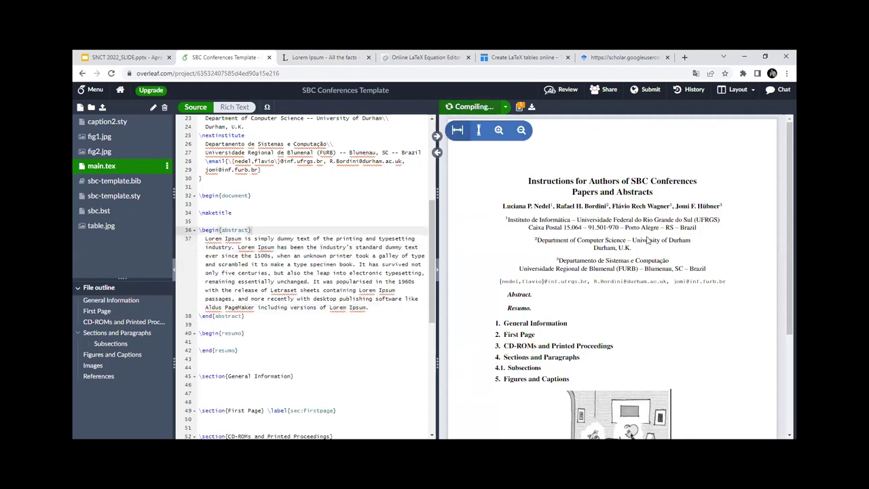
scroll(403, 254, "down", 2)
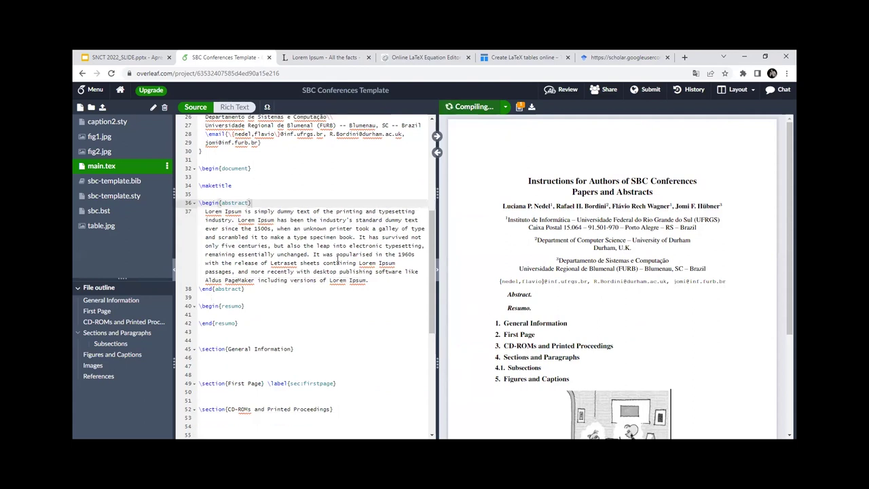
scroll(317, 261, "down", 1)
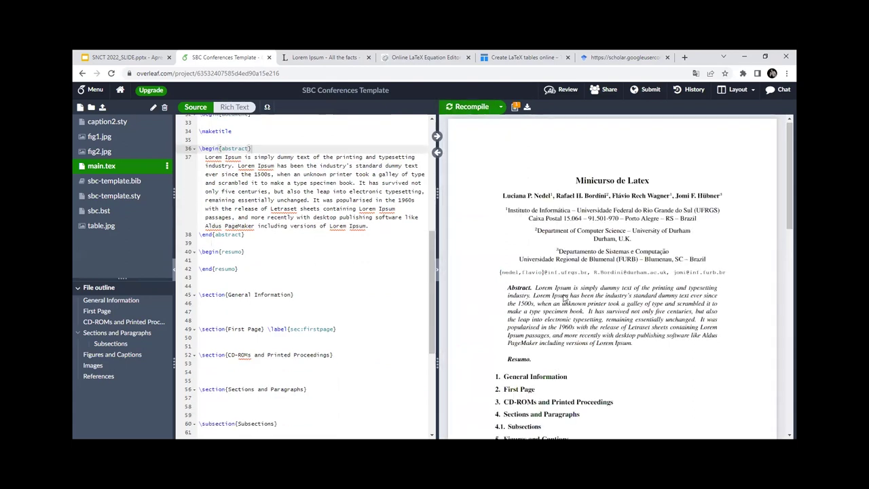
left_click_drag(535, 288, 634, 344)
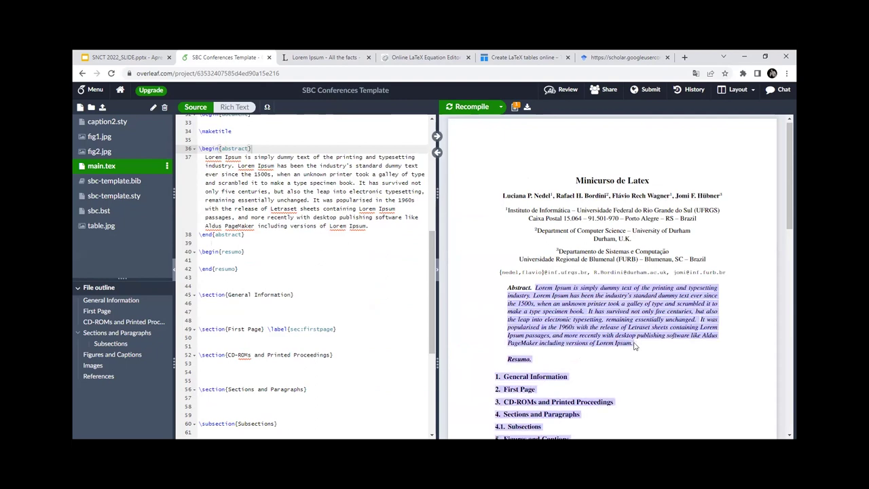
left_click(635, 345)
left_click_drag(559, 309, 535, 290)
left_click(534, 290)
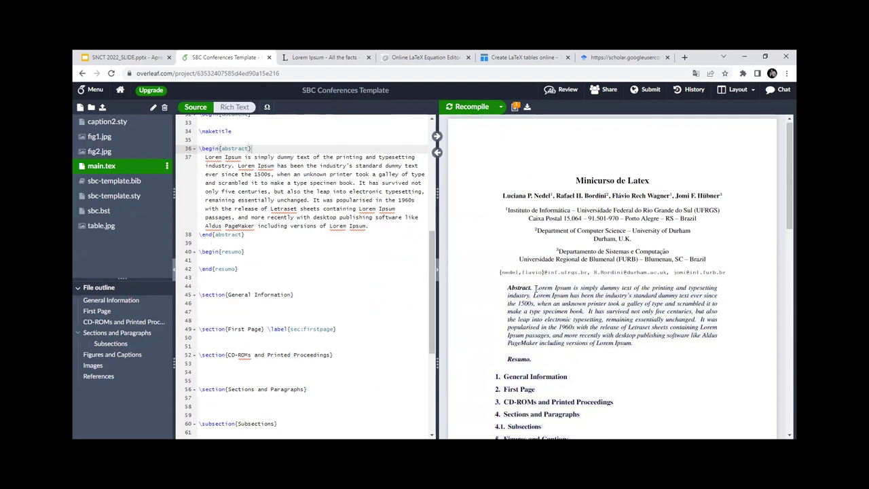
Step: On lipsum.com, select the 'Why do we use it?' paragraph
left_click(251, 234)
left_click(321, 57)
left_click_drag(437, 130, 531, 184)
key("ctrl+c")
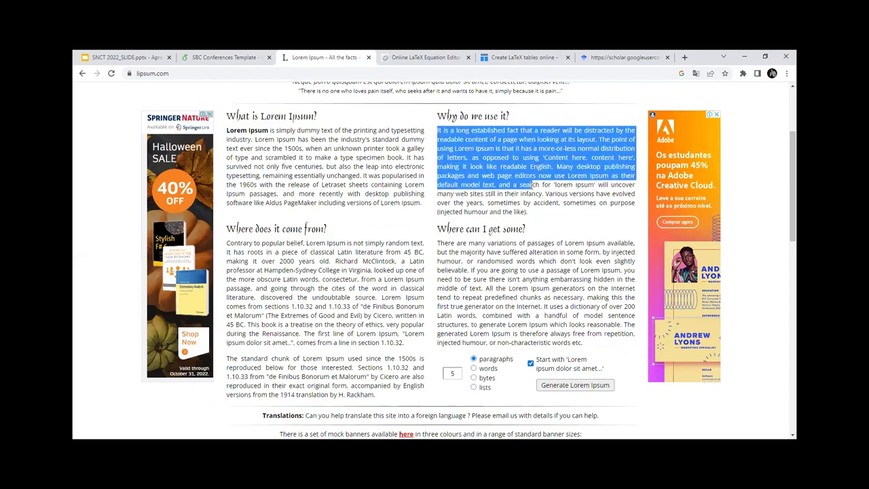
Step: Paste the 'Why do we use it?' paragraph into the resumo block and remove the extra blank line
left_click(235, 72)
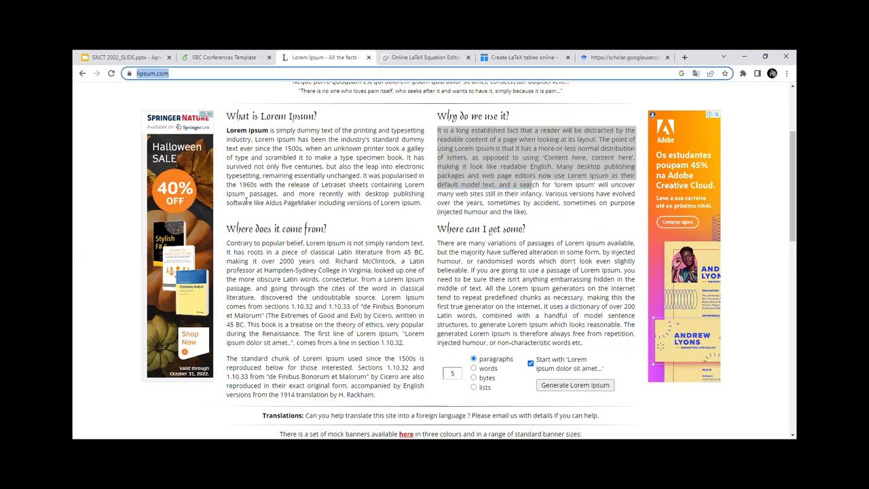
key("ctrl+shift+Tab")
key("Return")
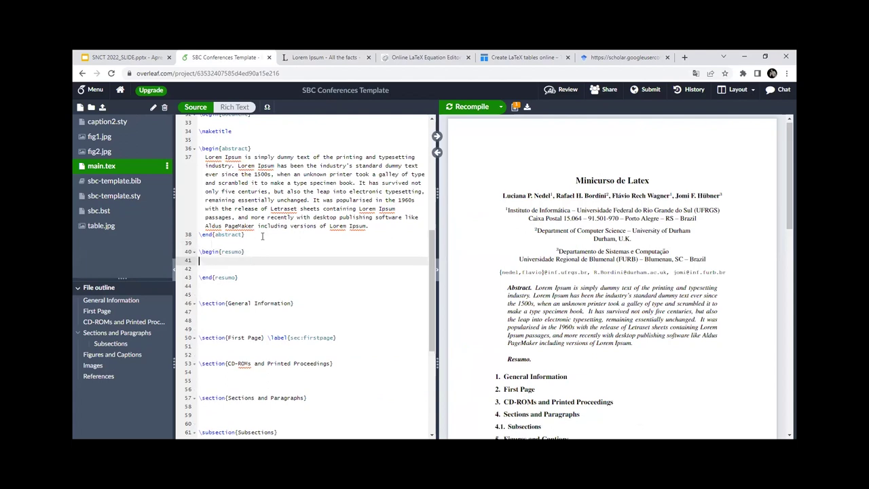
key("ctrl+v")
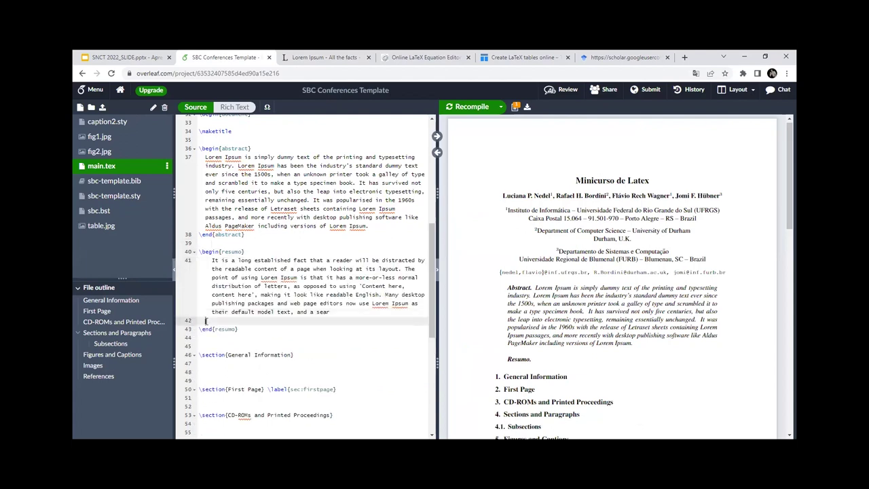
key("BackSpace")
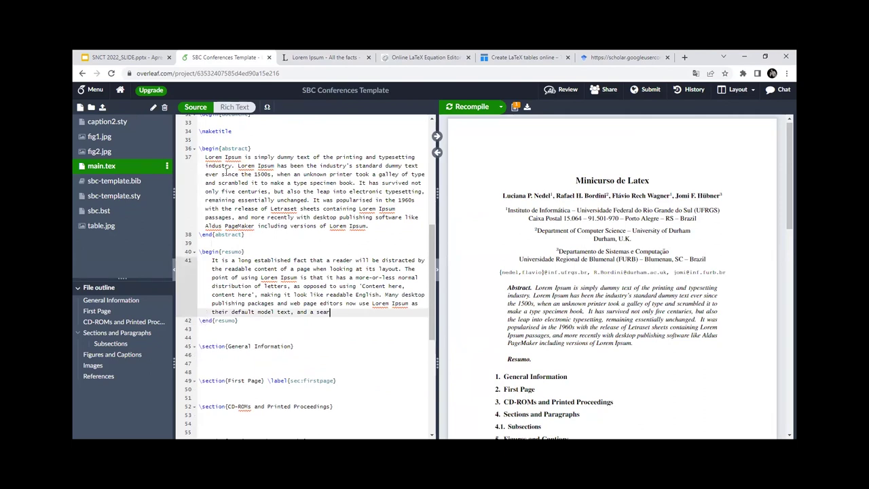
left_click(226, 173)
left_click(258, 201)
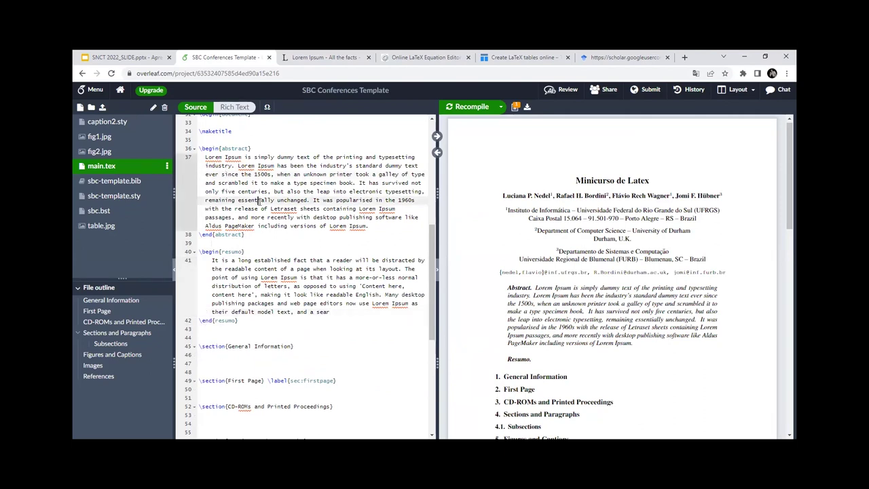
left_click(303, 294)
Step: Recompile to check the resumo, then select the two 'Where does it come from?' paragraphs on lipsum.com
mouse_move(449, 126)
left_click(466, 107)
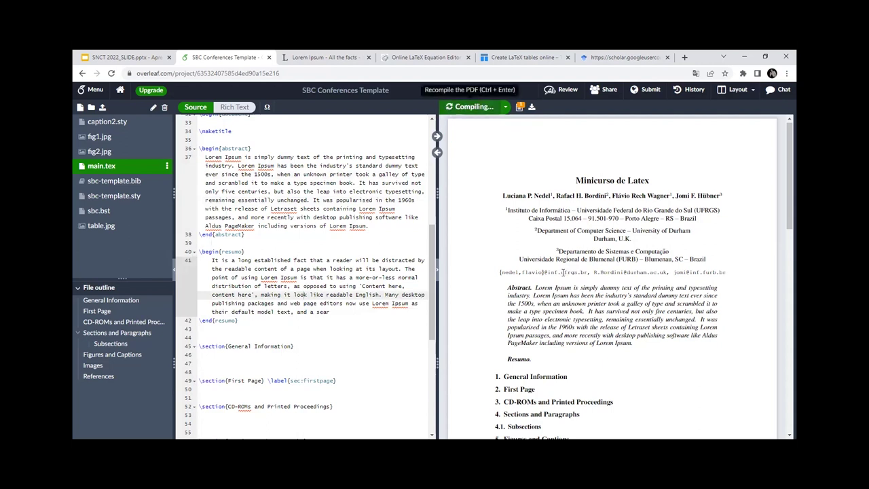
scroll(666, 254, "down", 2)
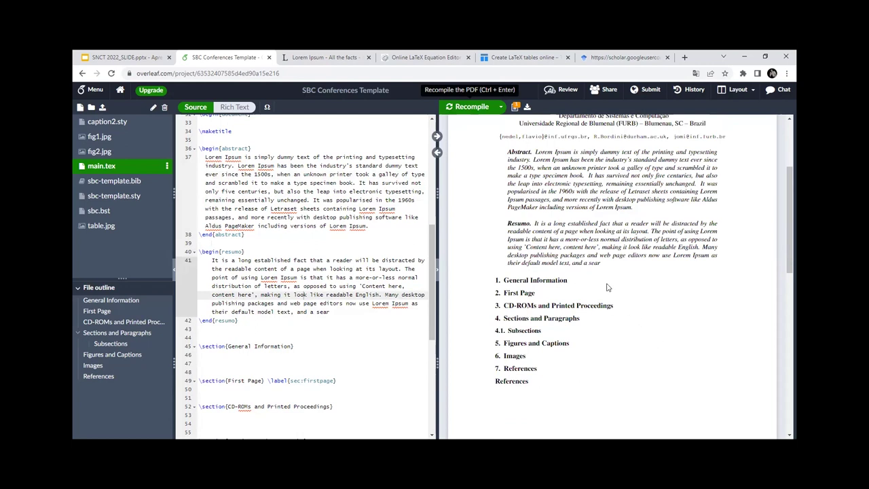
scroll(572, 323, "down", 1)
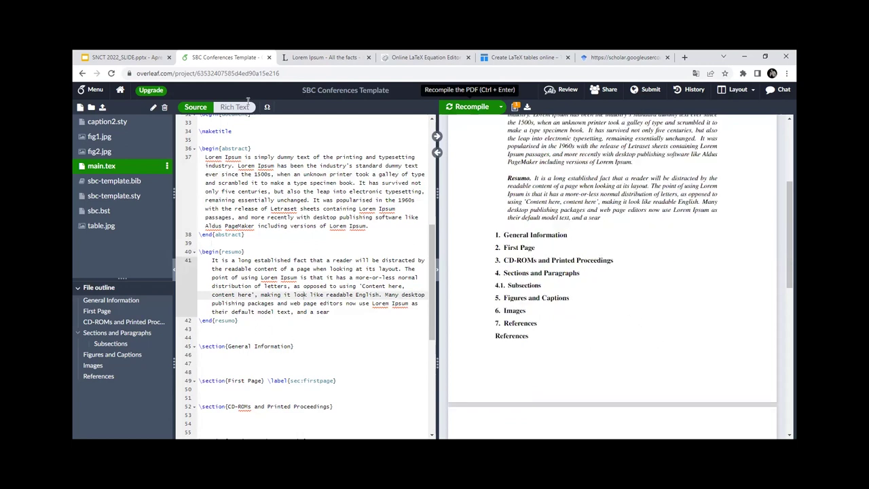
key("ctrl+Tab")
left_click_drag(228, 243, 379, 401)
key("ctrl+c")
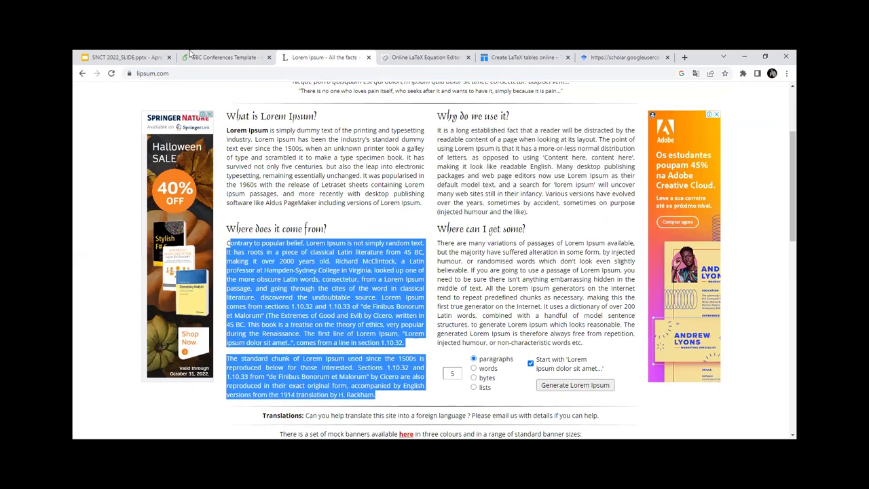
Step: Paste the two 'Where does it come from?' paragraphs below the General Information section heading
left_click(191, 54)
left_click(306, 235)
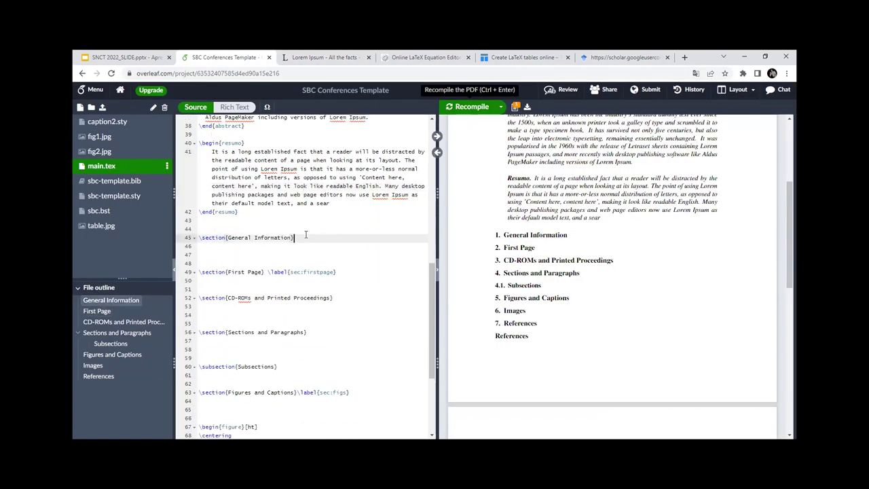
key("Return")
key("Return")
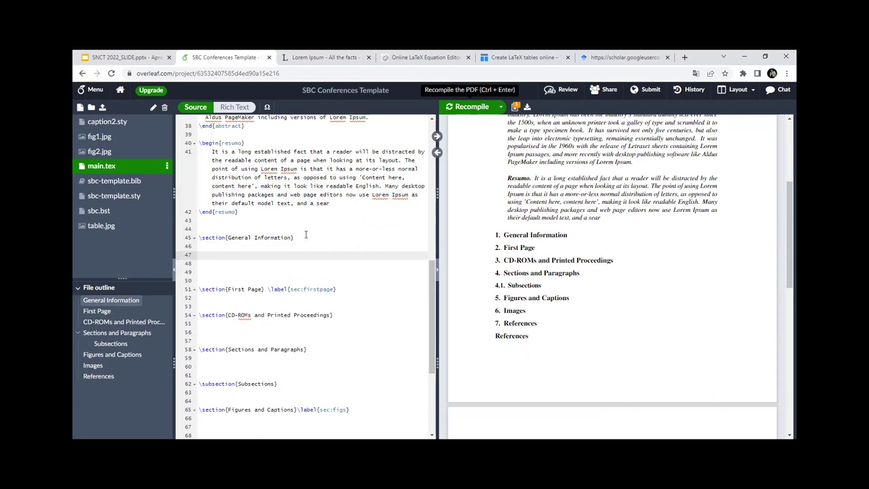
key("ctrl+v")
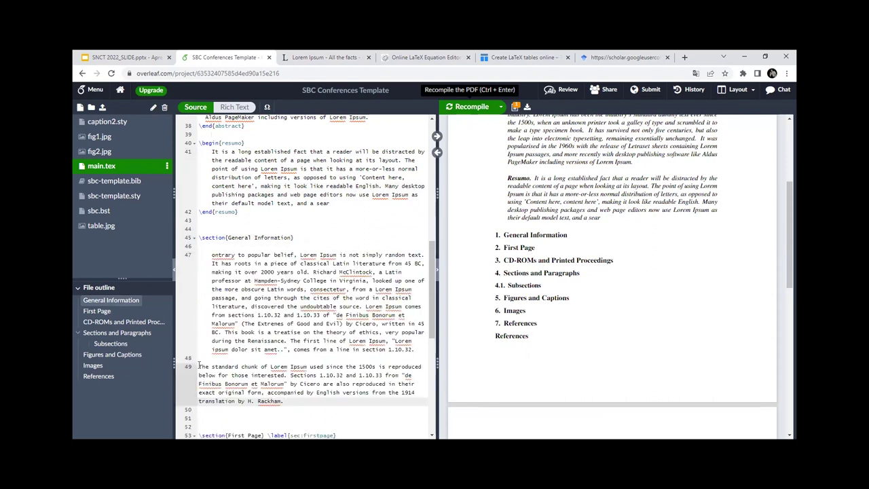
key("Tab")
Step: Rename the General Information section to 'Introdução'
left_click(273, 245)
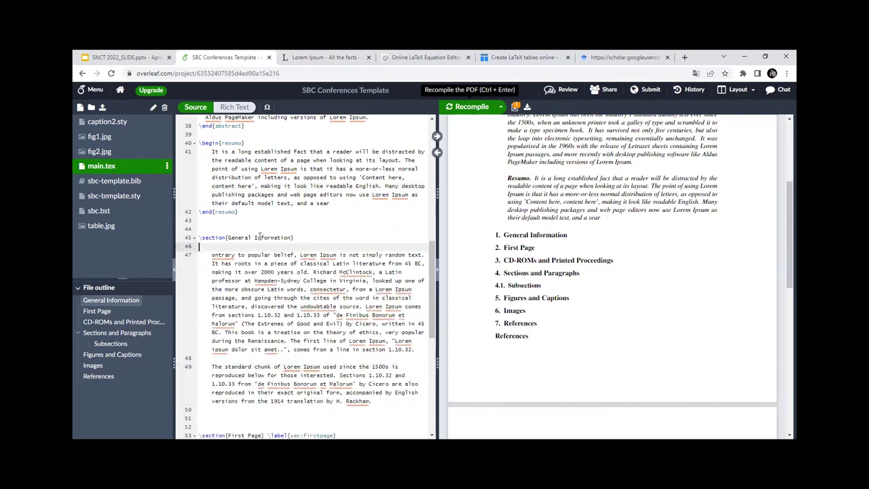
key("Up")
double_click(263, 238)
key("BackSpace")
key("BackSpace")
key("BackSpace")
key("BackSpace")
key("BackSpace")
key("BackSpace")
key("BackSpace")
key("BackSpace")
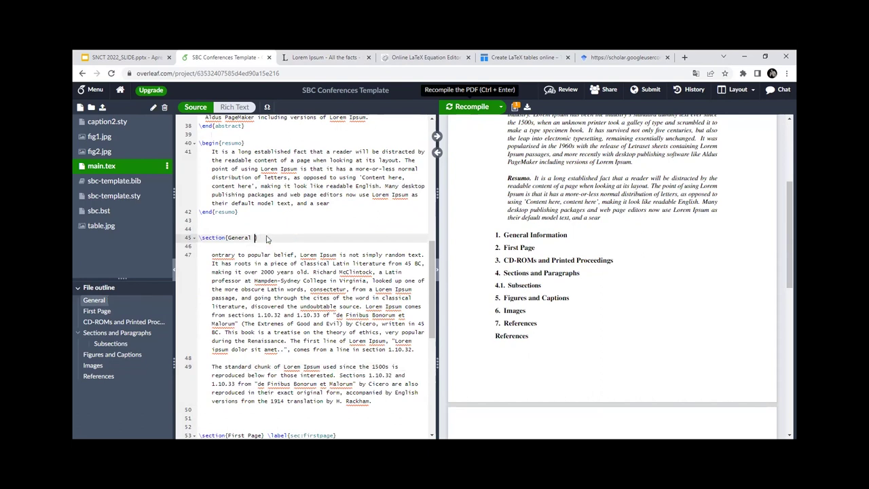
key("BackSpace")
type("Introdução")
scroll(262, 274, "down", 4)
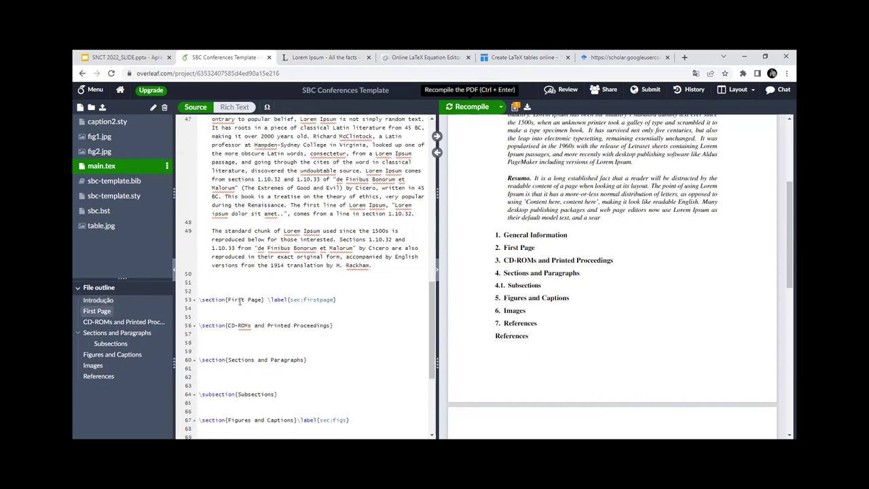
Step: Retitle the First Page and CD-ROMs sections as 'Metodologia' and 'Desenvolvimento'
left_click_drag(228, 299, 262, 301)
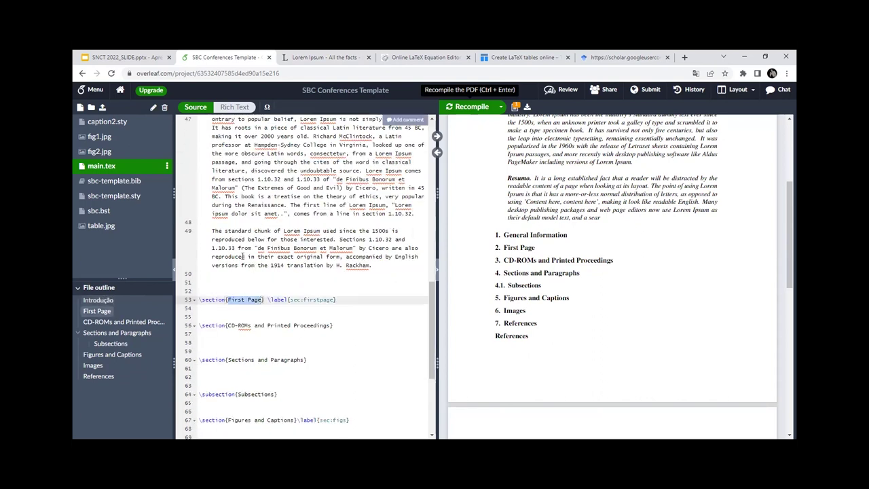
type("Metodologia")
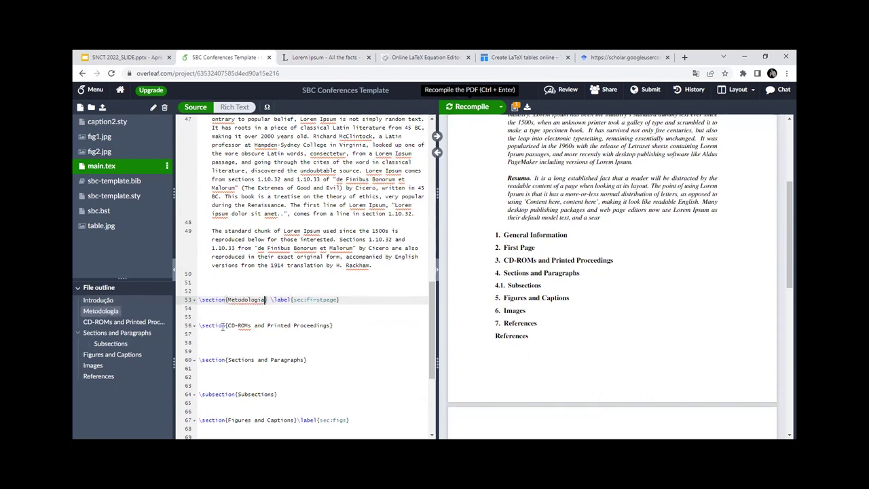
left_click_drag(224, 326, 228, 325)
key("BackSpace")
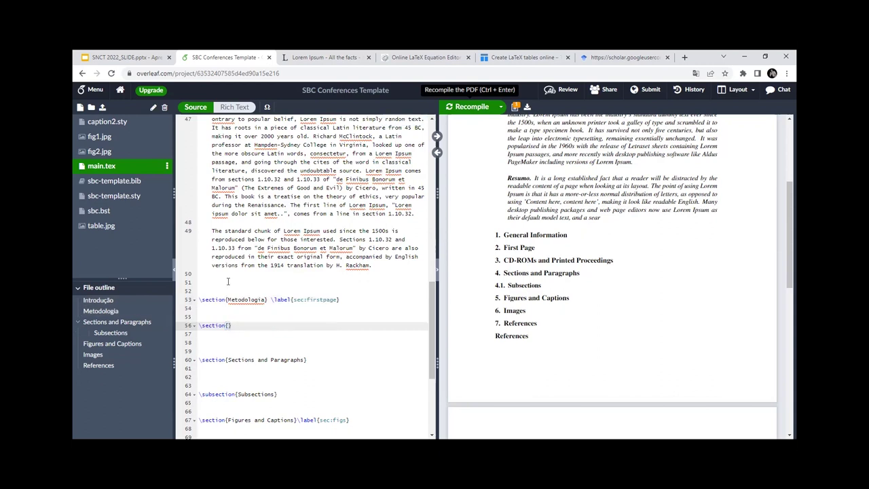
type("Desenvolvimento")
Step: Rename the Sections and Paragraphs section to 'Resultados'
scroll(227, 261, "down", 2)
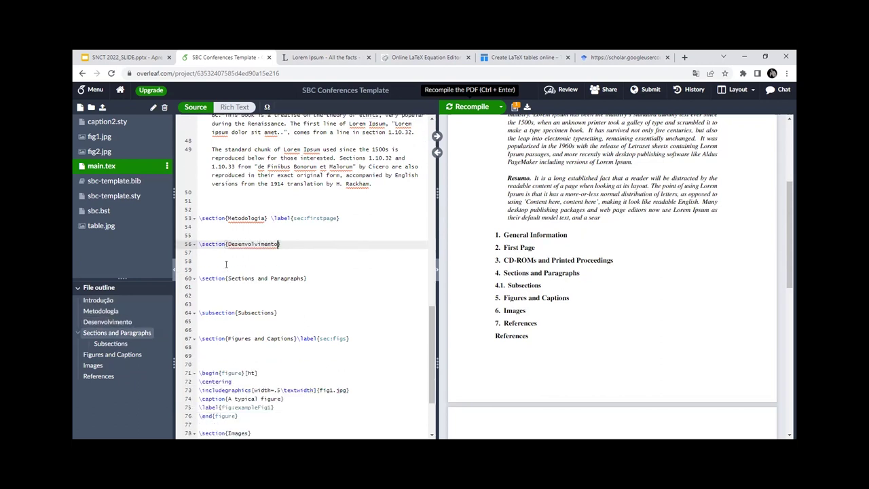
left_click_drag(228, 278, 306, 278)
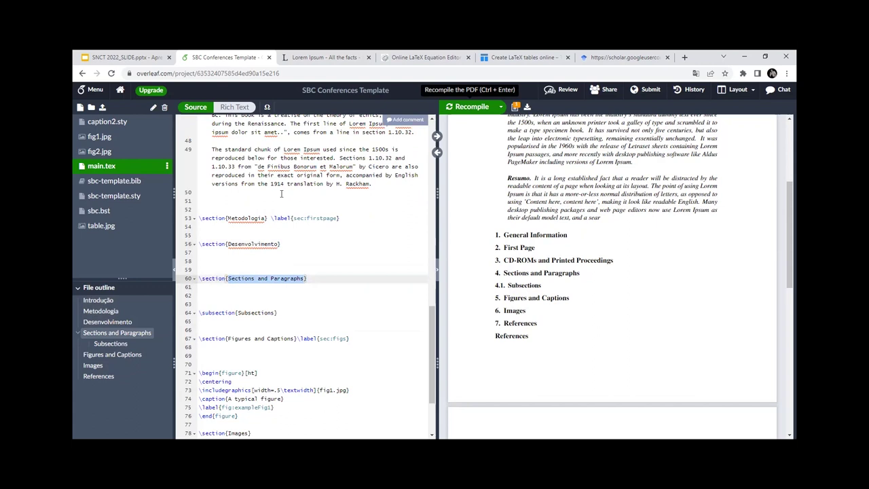
key("BackSpace")
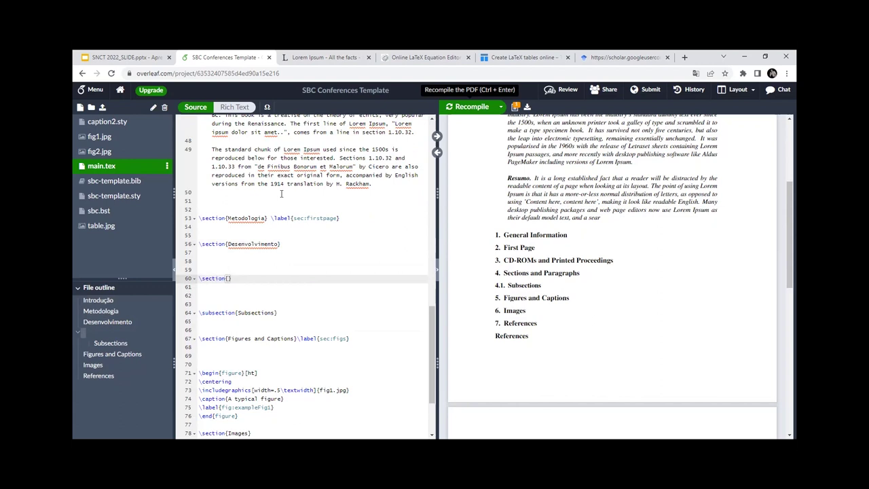
type("Resultados")
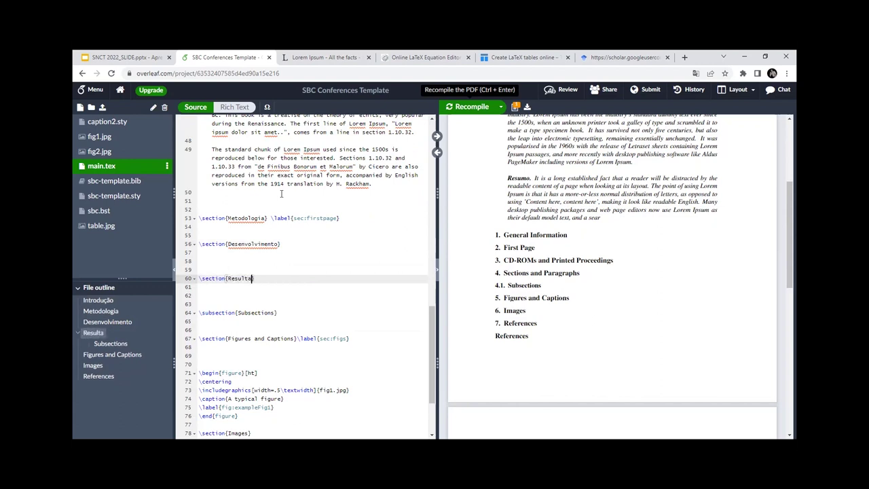
Step: Select the Figures and Captions section title and type 'Resultados' over it
left_click(255, 312)
double_click(255, 313)
double_click(221, 312)
left_click(252, 312)
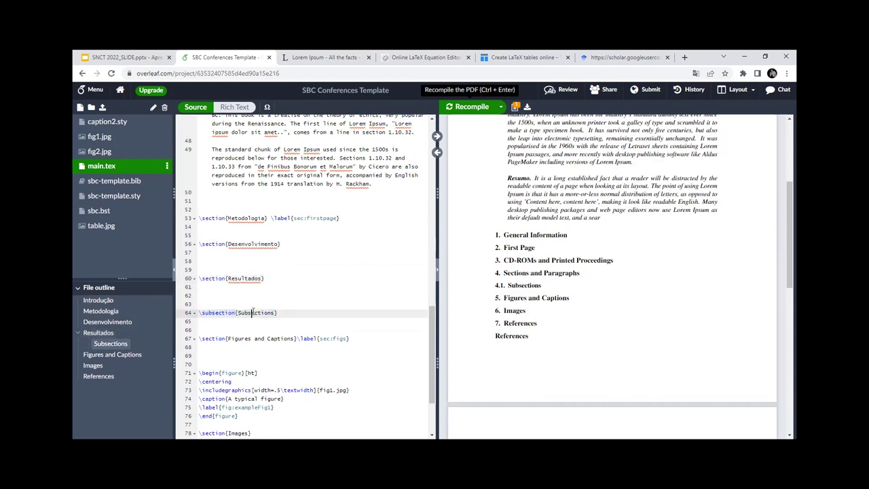
scroll(251, 305, "down", 1)
double_click(243, 312)
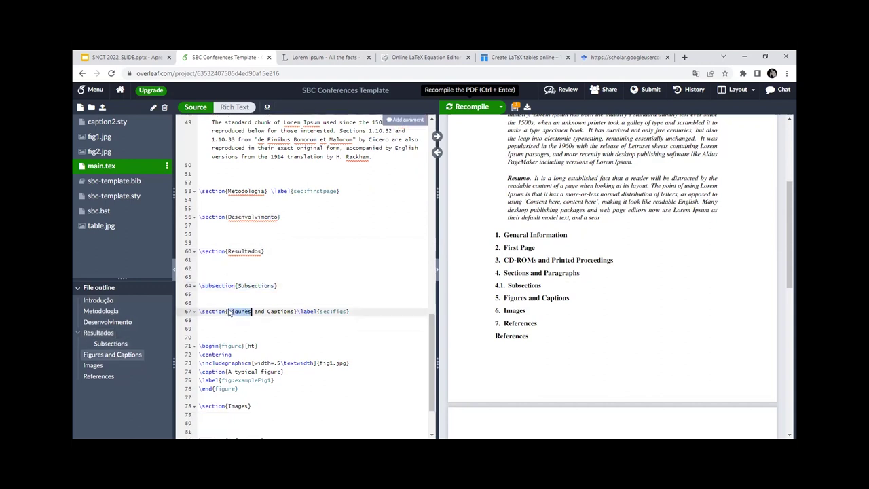
left_click(229, 312)
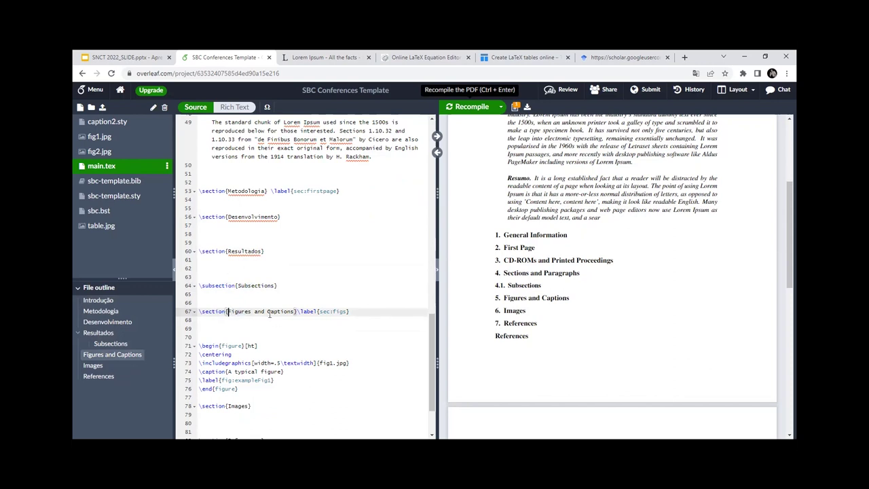
scroll(239, 309, "down", 2)
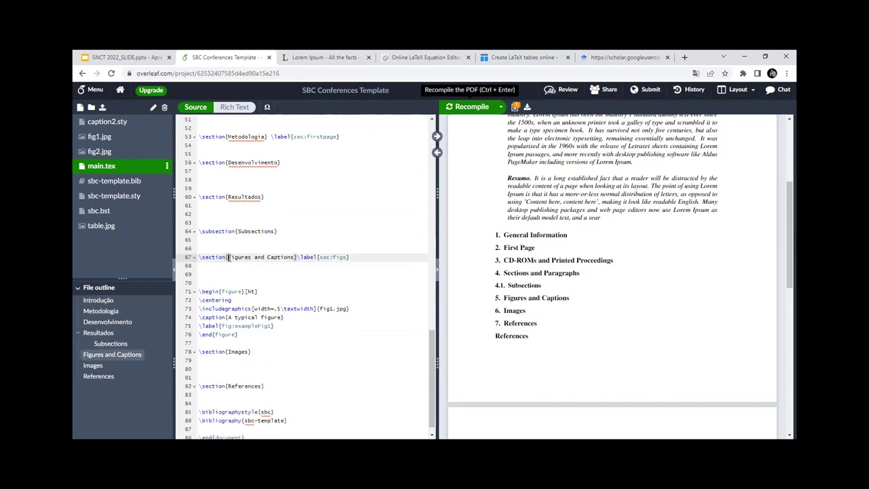
left_click(242, 207)
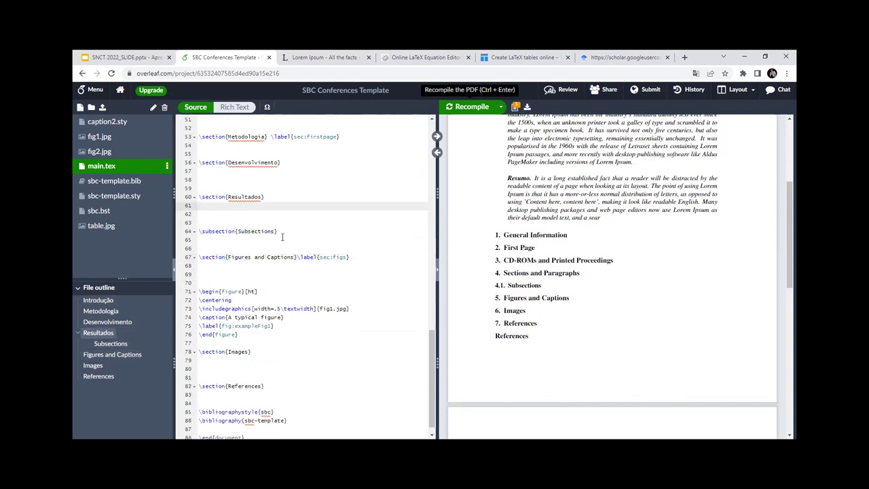
left_click_drag(229, 257, 295, 257)
type("Resultados")
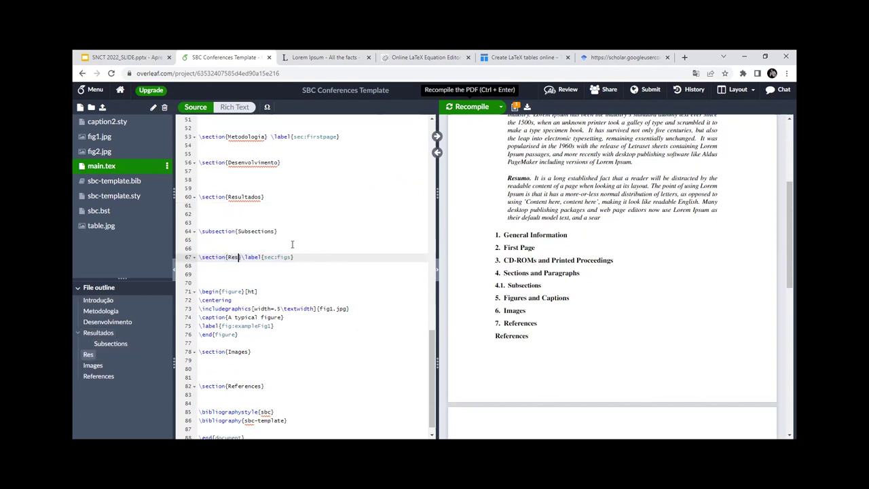
left_click_drag(280, 231, 202, 186)
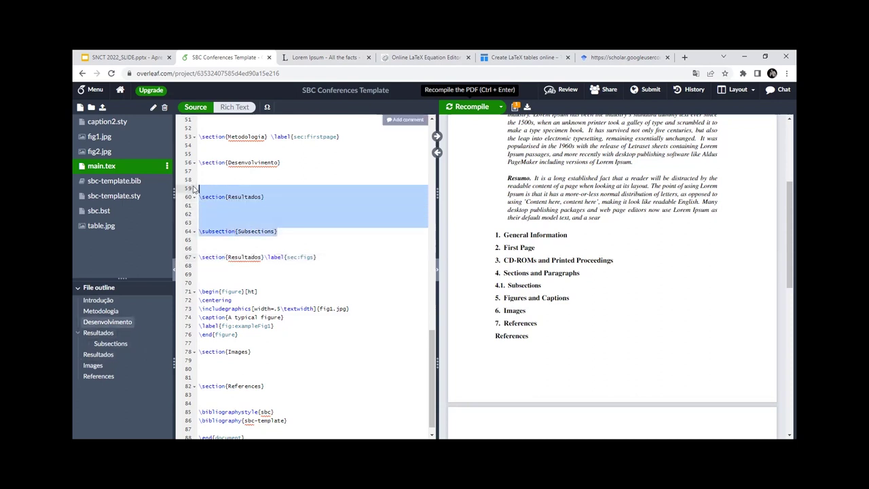
key("BackSpace")
key("BackSpace")
key("BackSpace")
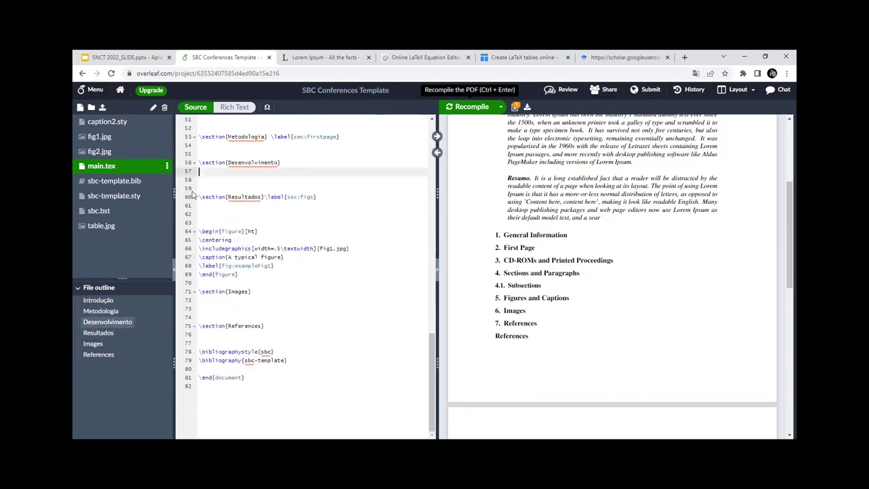
left_click(201, 189)
left_click(202, 205)
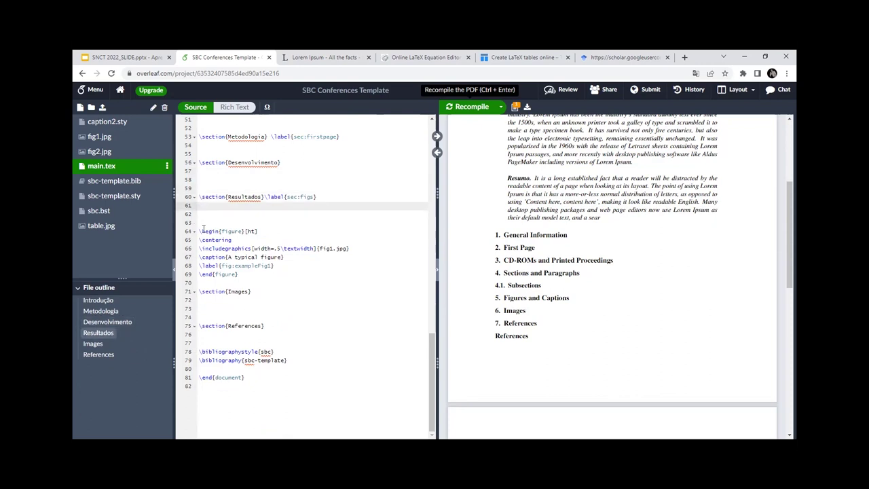
scroll(269, 303, "down", 1)
left_click_drag(252, 264, 186, 258)
key("Delete")
key("Delete")
key("Delete")
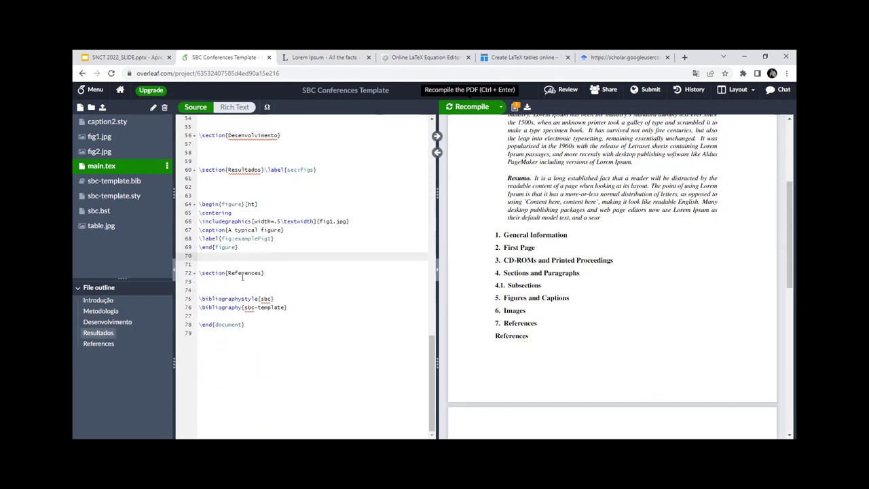
left_click(242, 272)
key("Down")
key("Down")
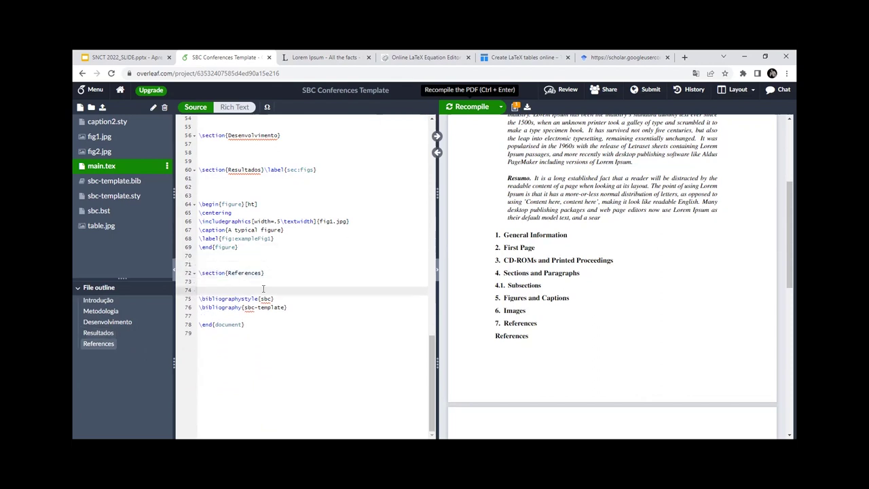
scroll(263, 289, "up", 5)
left_click(494, 111)
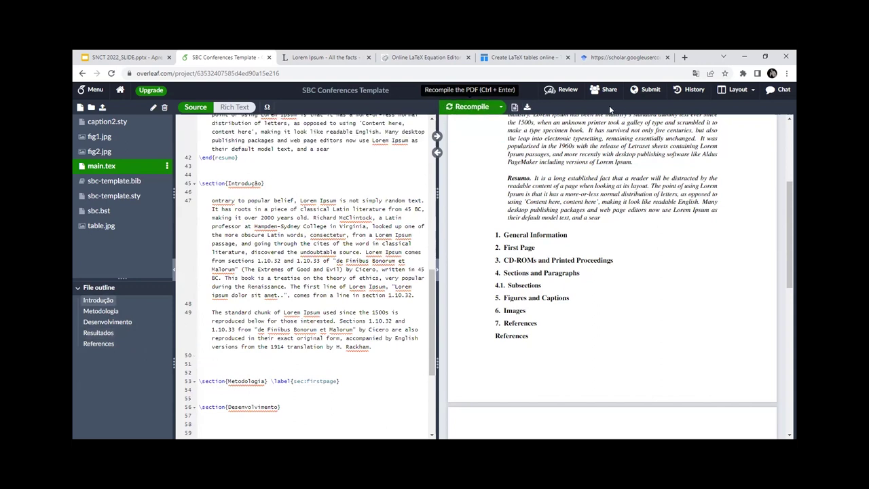
scroll(589, 271, "down", 5)
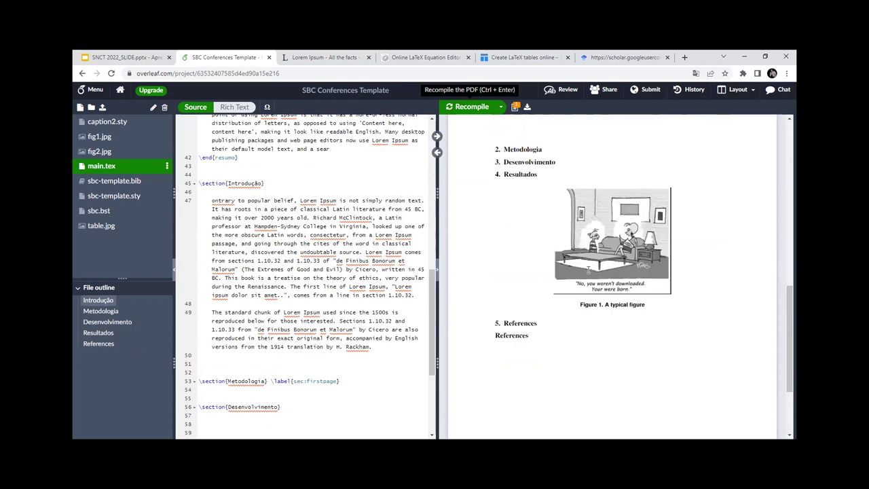
scroll(520, 227, "up", 2)
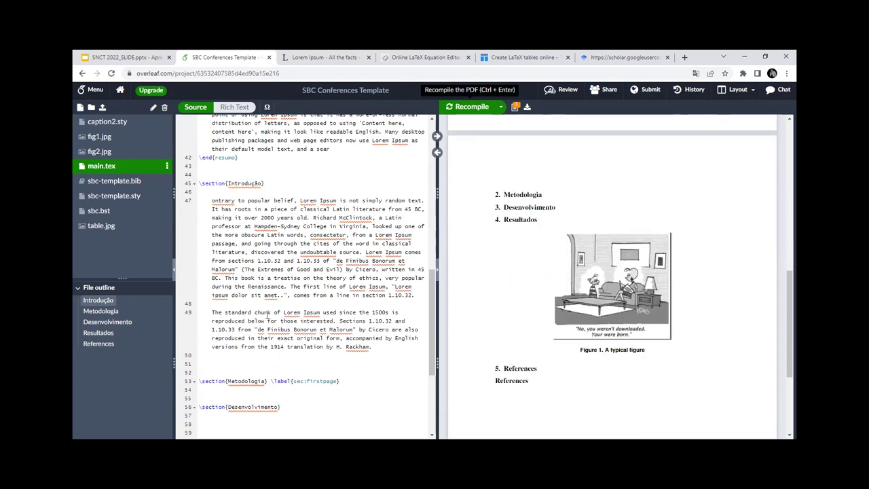
scroll(269, 314, "down", 4)
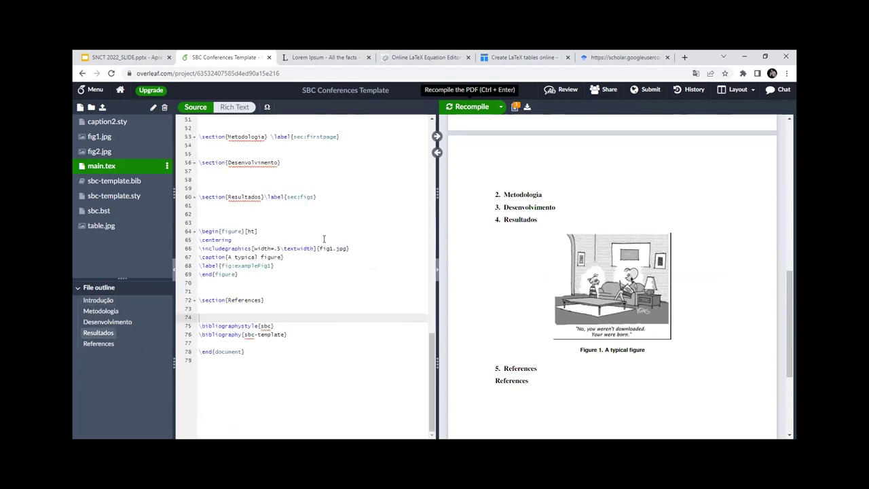
scroll(324, 238, "up", 5)
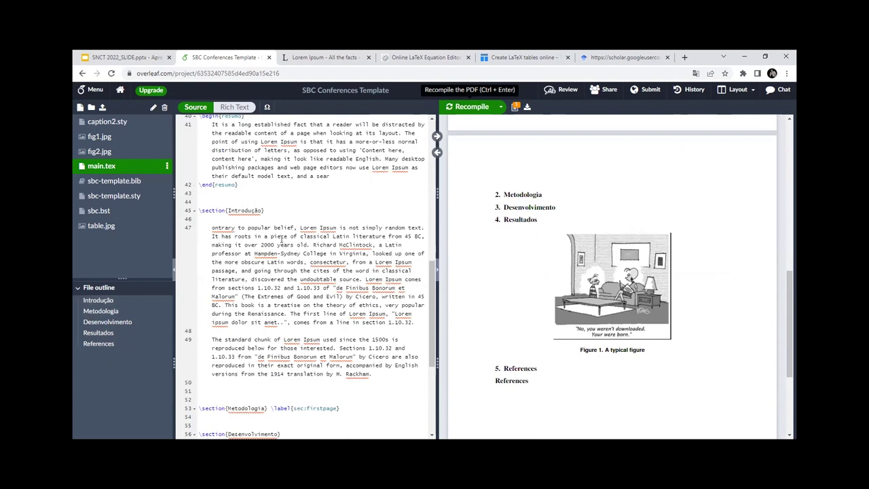
left_click(643, 54)
Step: Go back to the Accessibility in the Metaverse results, then enter 'ieee' to reach IEEE Xplore search results
left_click(82, 73)
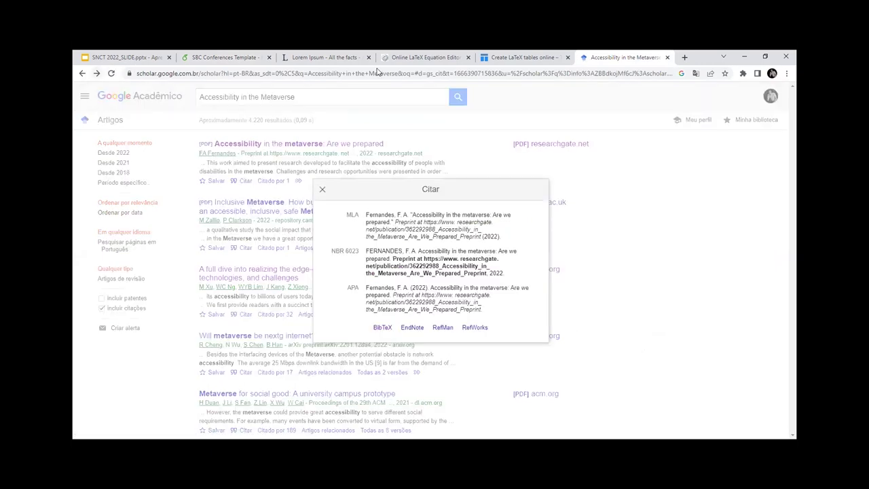
left_click(456, 71)
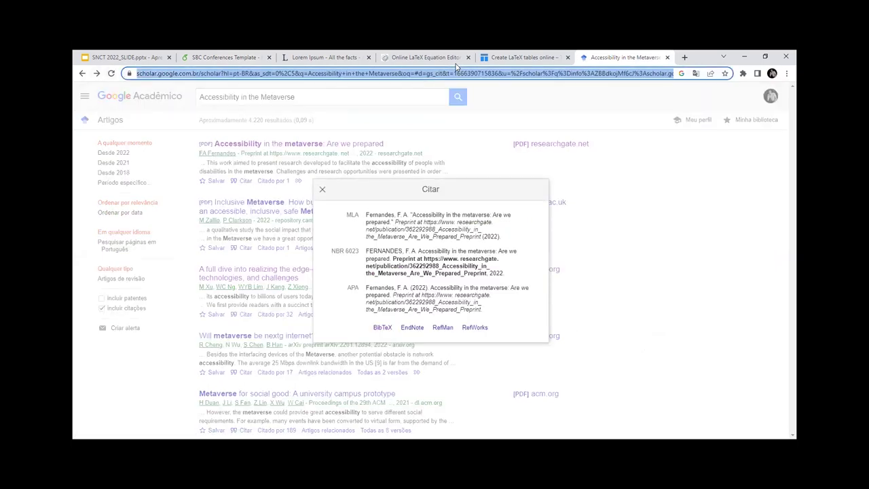
type("ieee")
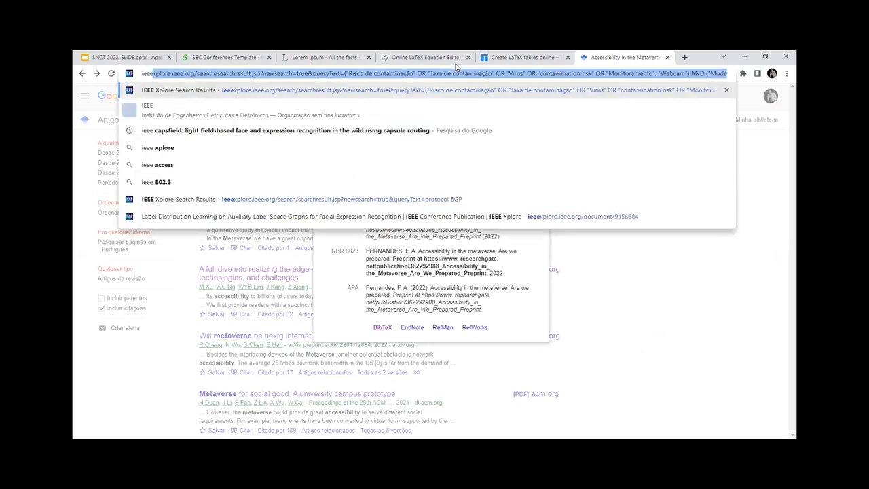
key("Return")
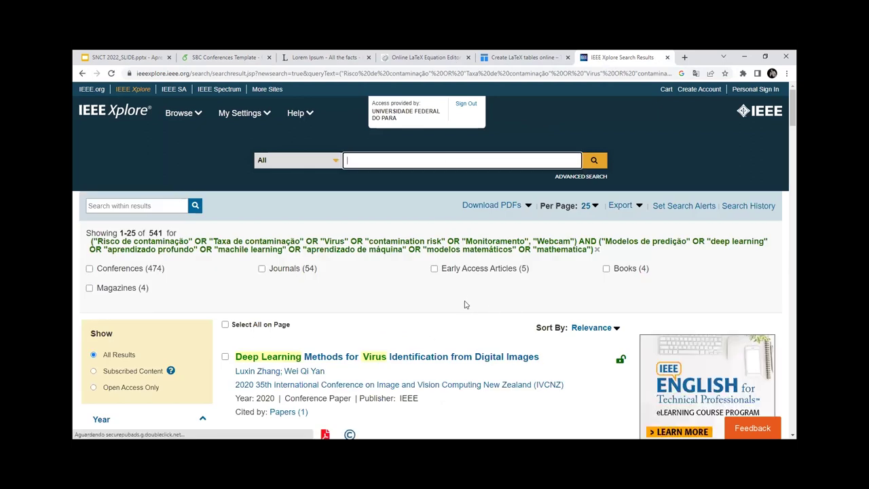
Step: Open the Deep Learning Methods for Virus Identification paper and show its BibTeX citation
scroll(465, 301, "down", 2)
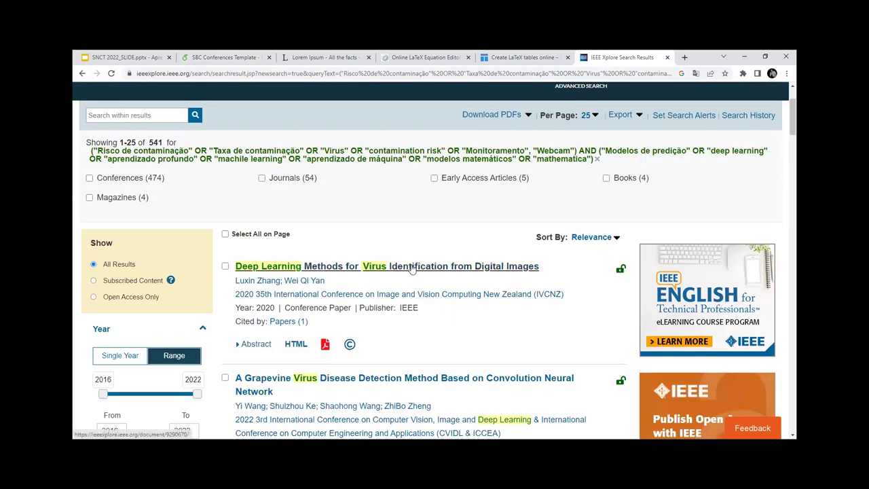
left_click(410, 268)
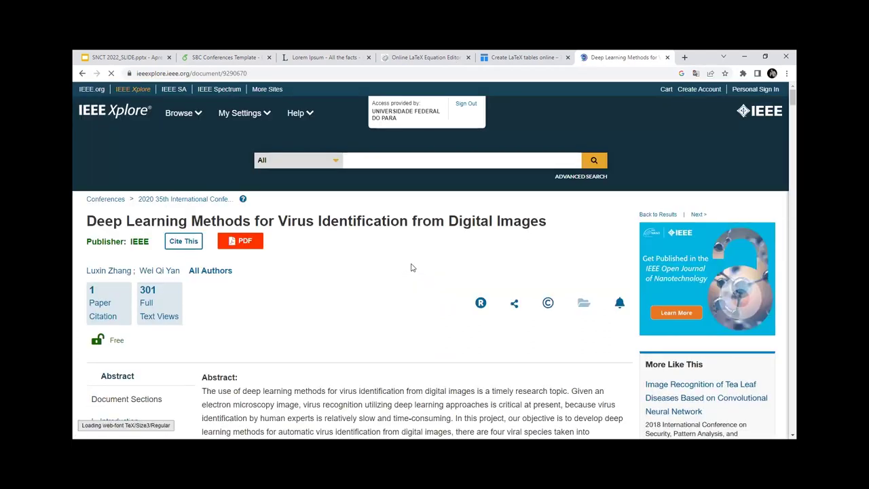
left_click(181, 246)
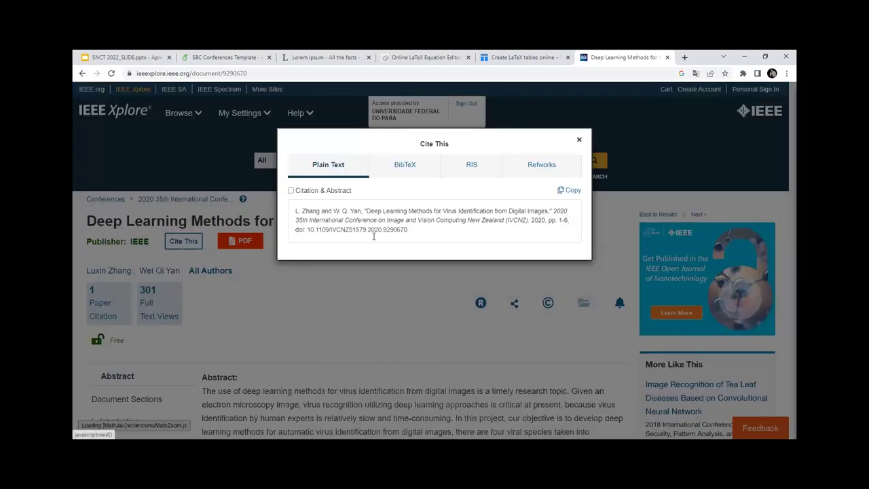
left_click(398, 164)
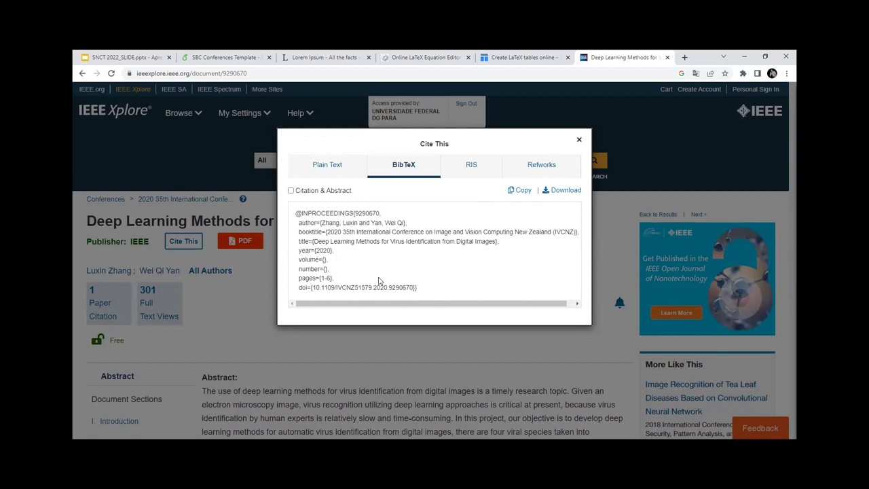
Step: Copy the BibTeX entry and open sbc-template.bib in Overleaf
left_click_drag(427, 289, 402, 300)
left_click(291, 209)
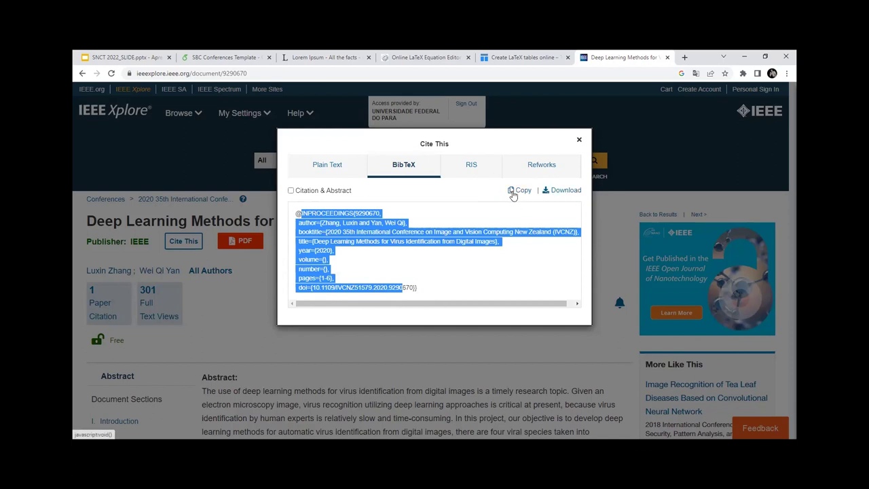
left_click(513, 191)
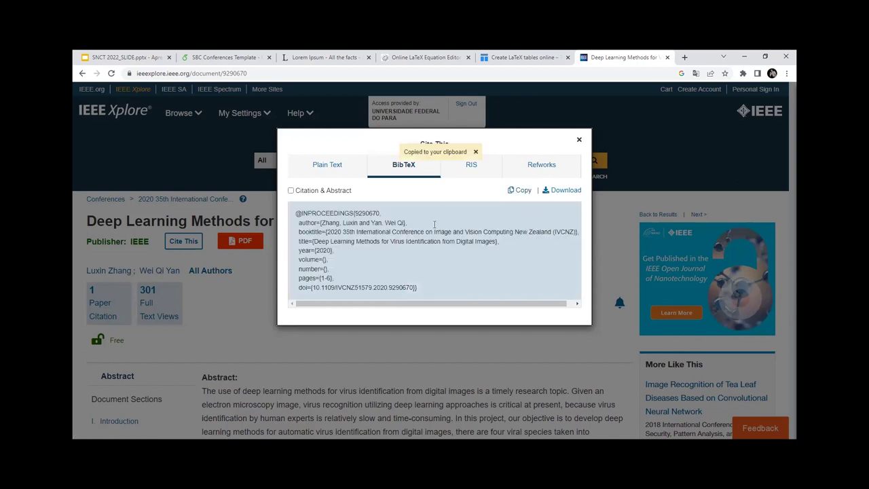
left_click(218, 55)
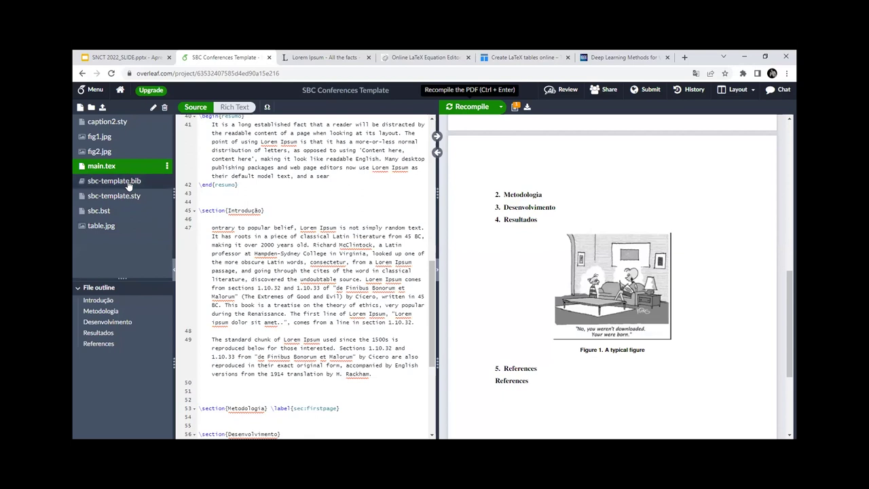
left_click(124, 180)
left_click_drag(322, 332, 160, 112)
key("Delete")
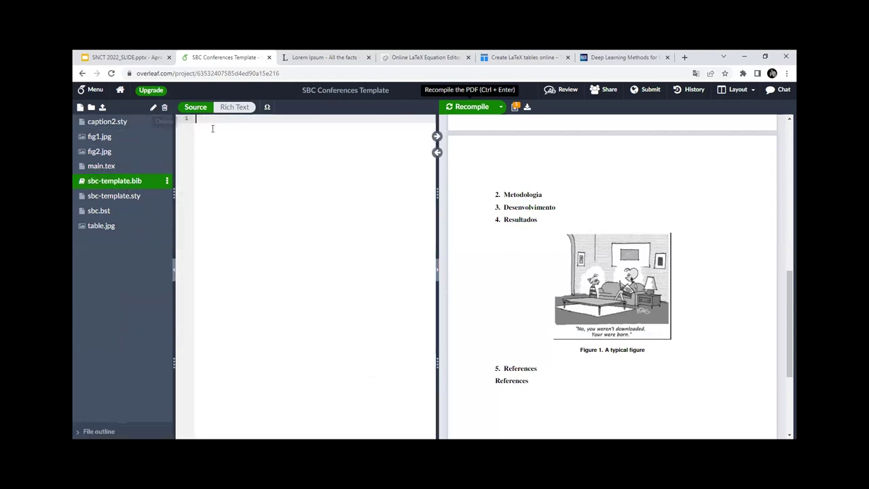
key("ctrl+v")
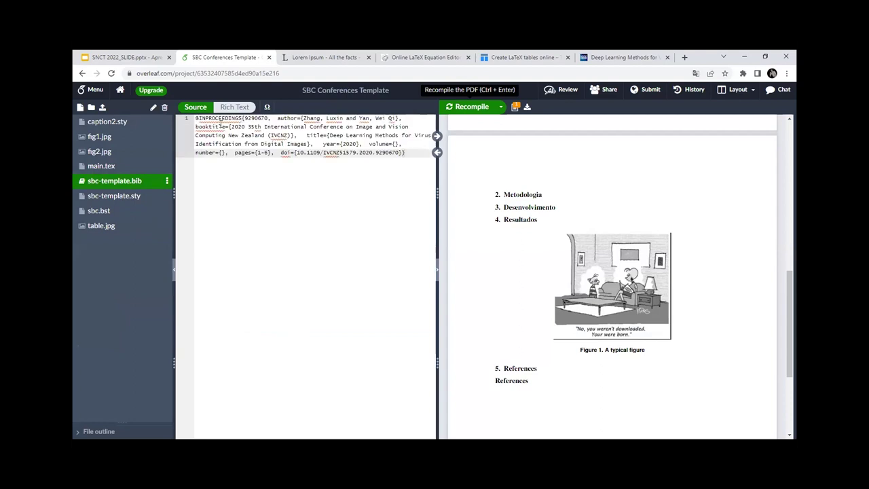
left_click(278, 119)
key("Return")
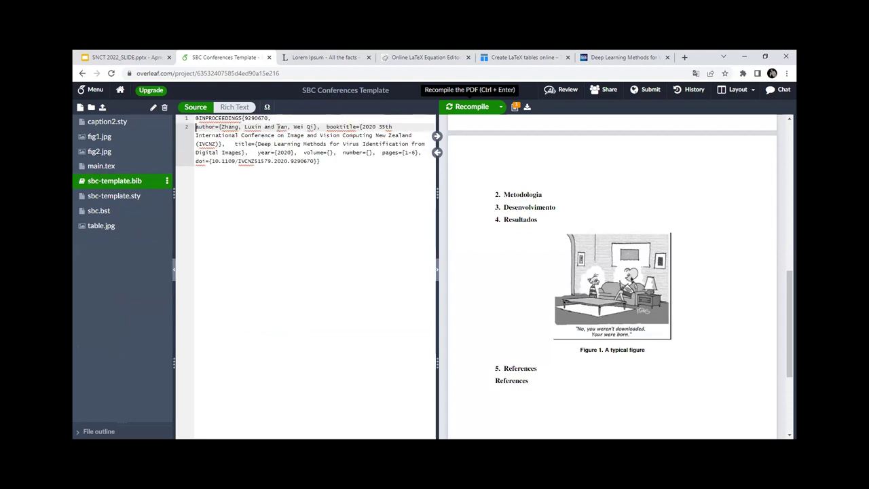
double_click(265, 119)
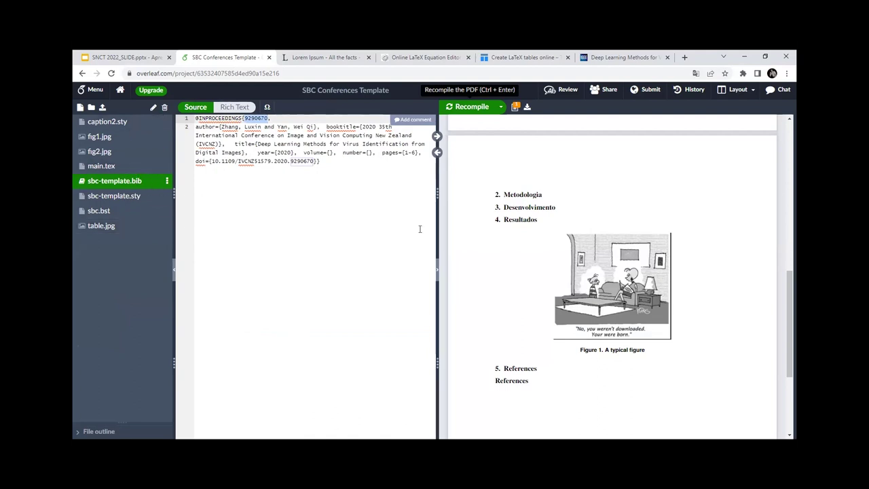
scroll(562, 369, "up", 4)
scroll(562, 368, "up", 1)
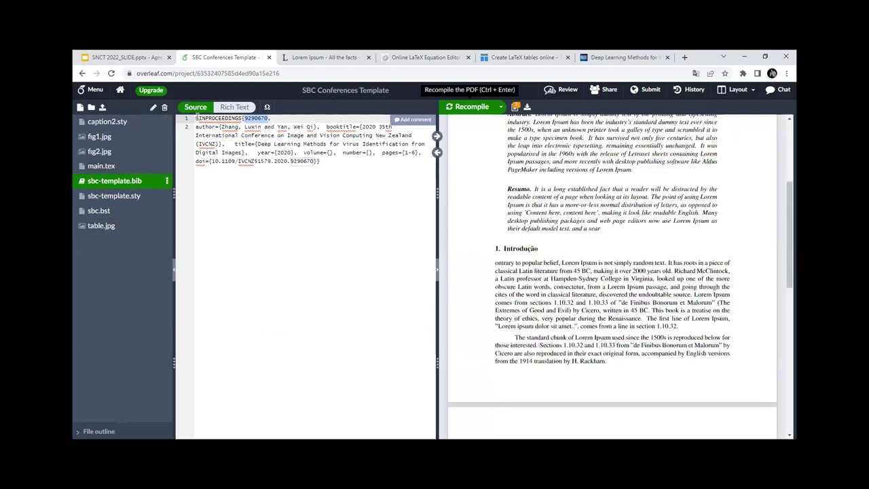
left_click(133, 167)
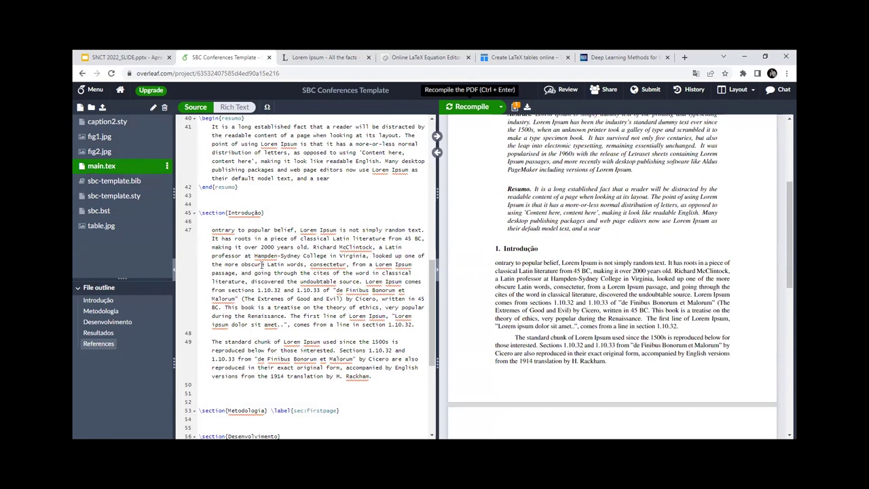
Step: Insert a \cite command after 'consectetur,' in the Introdução paragraph
left_click(212, 230)
type("C")
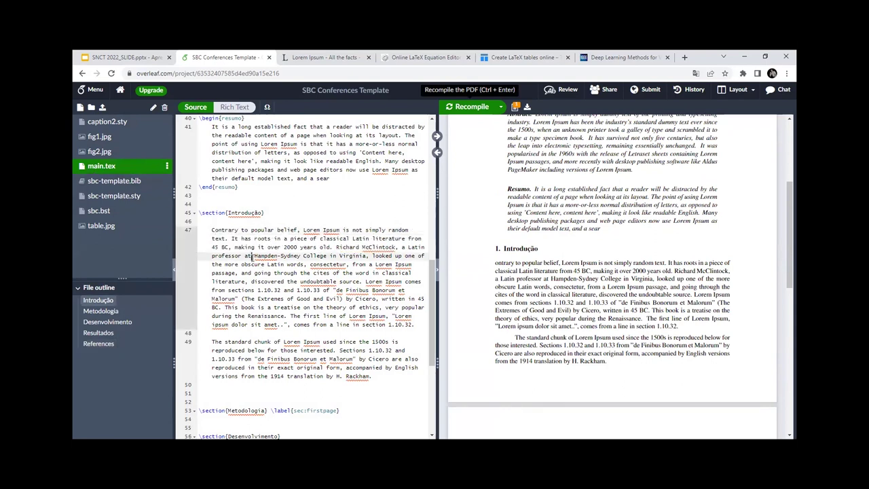
scroll(299, 256, "down", 1)
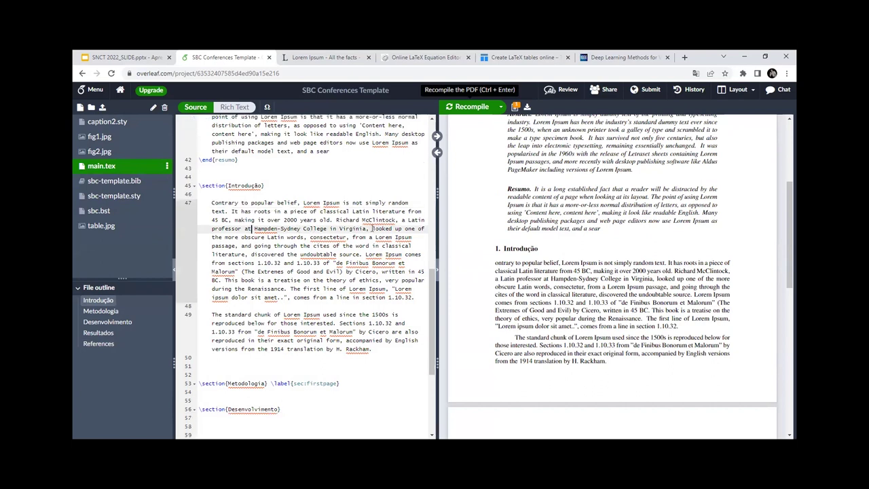
left_click(311, 237)
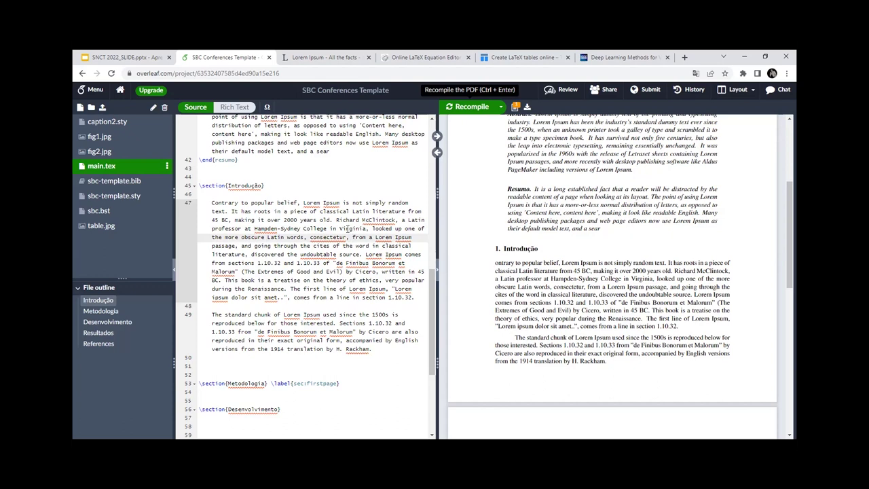
type("\\cit")
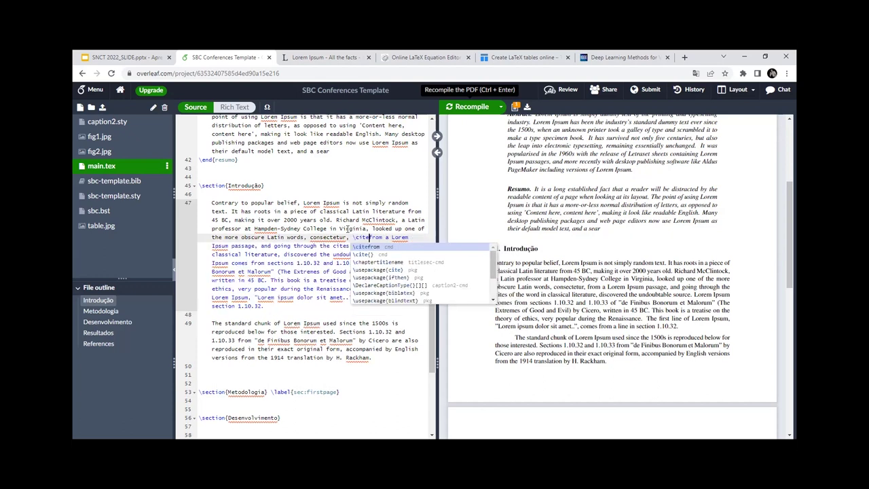
type("e{")
key("Return")
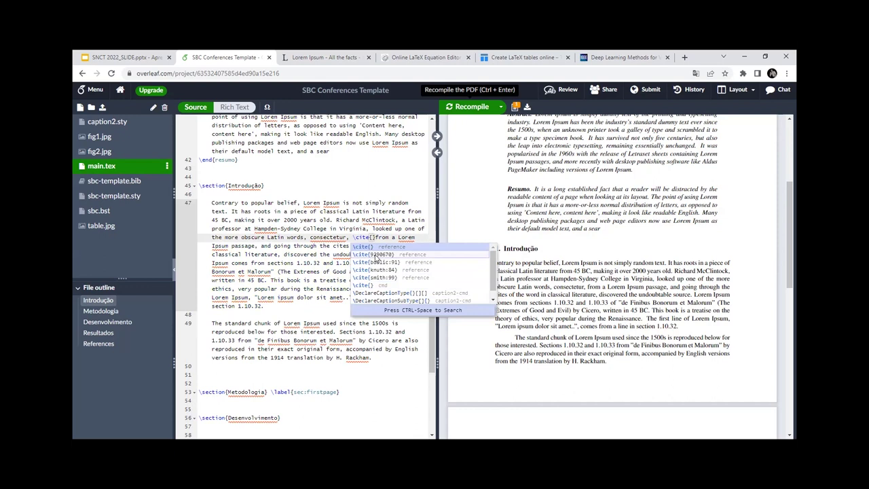
Step: Copy the key 9290670 from sbc-template.bib and paste it inside the \cite braces
left_click(129, 181)
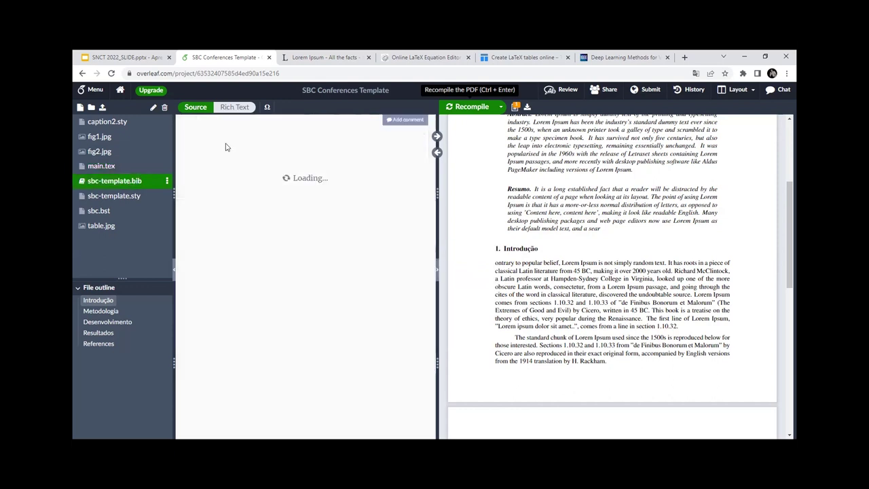
double_click(254, 118)
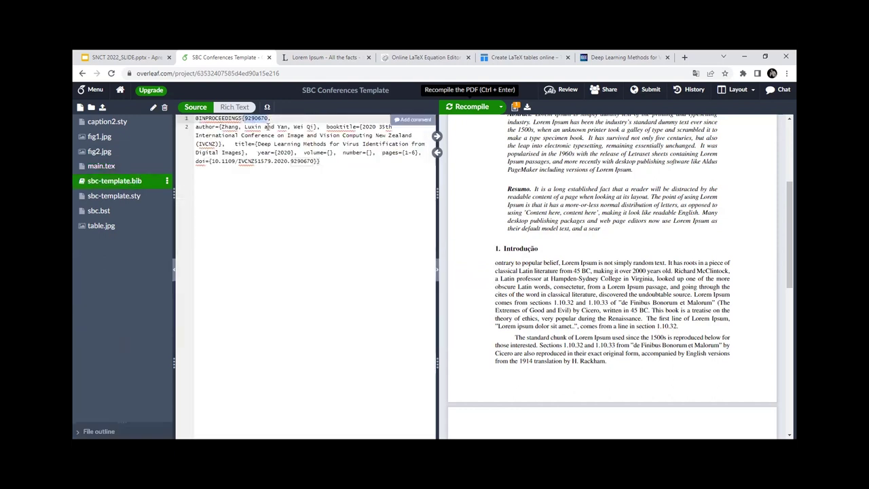
left_click(102, 166)
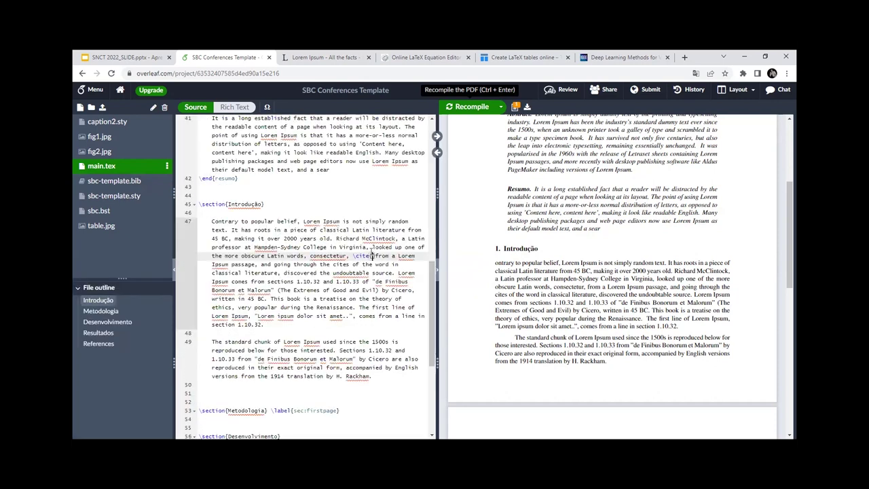
key("ctrl+v")
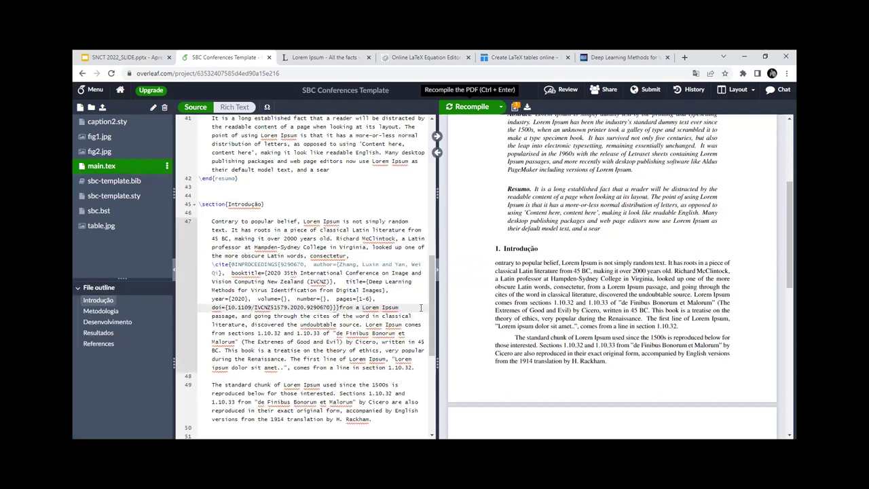
key("ctrl+z")
left_click(114, 180)
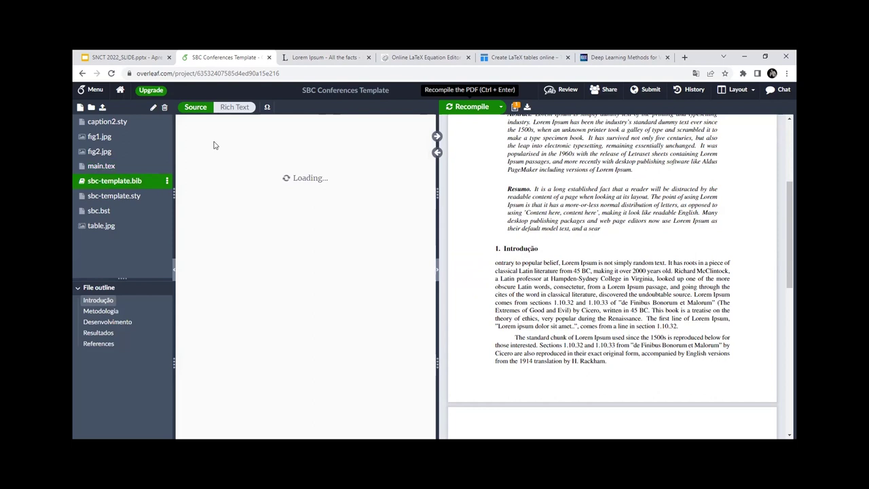
double_click(256, 119)
key("ctrl+c")
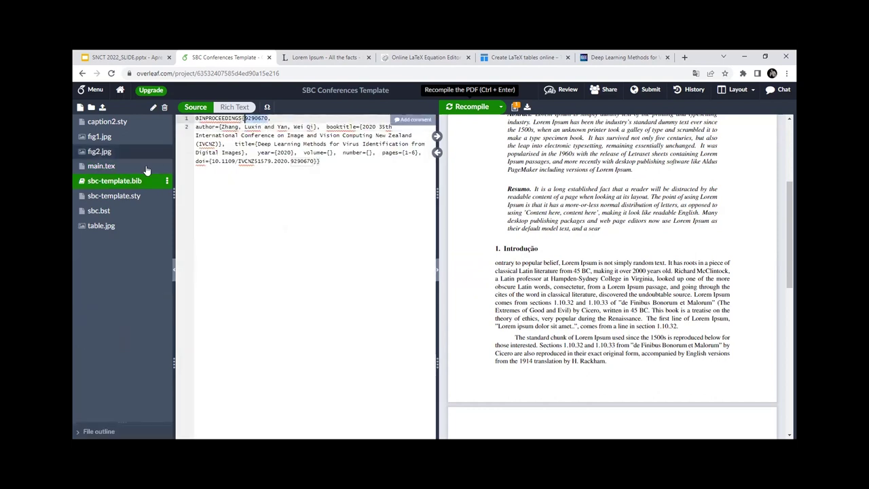
left_click(101, 166)
key("ctrl+v")
left_click(399, 230)
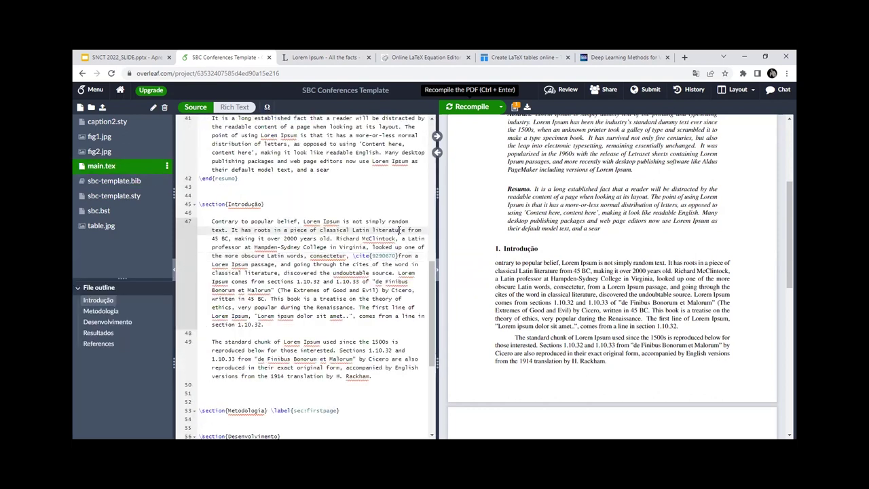
Step: Recompile the document so the PDF includes the new citation
left_click(464, 109)
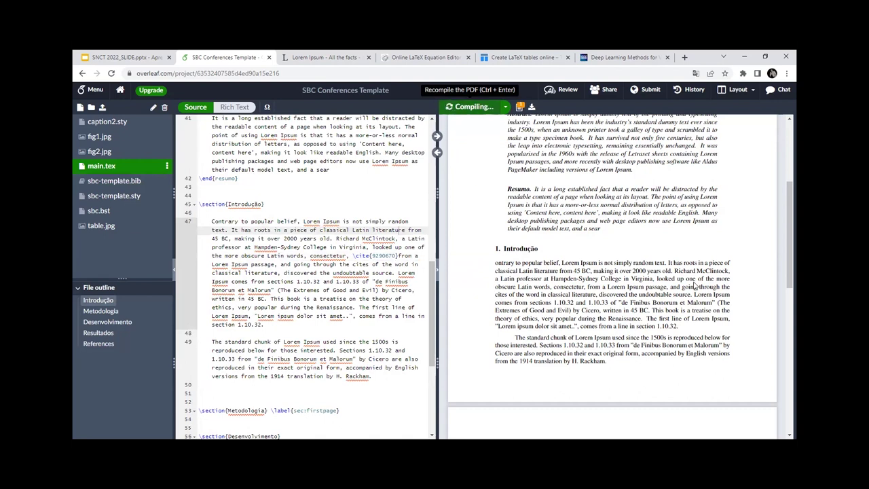
scroll(506, 268, "down", 10)
scroll(513, 277, "up", 4)
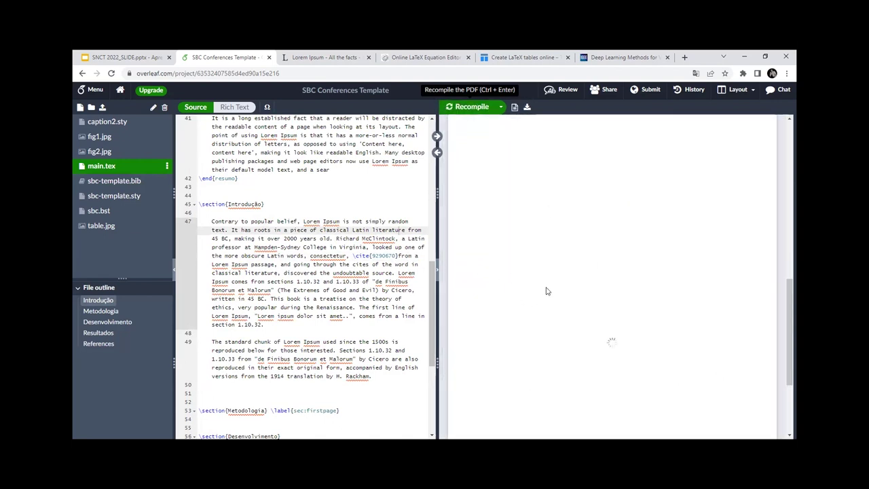
scroll(548, 290, "up", 3)
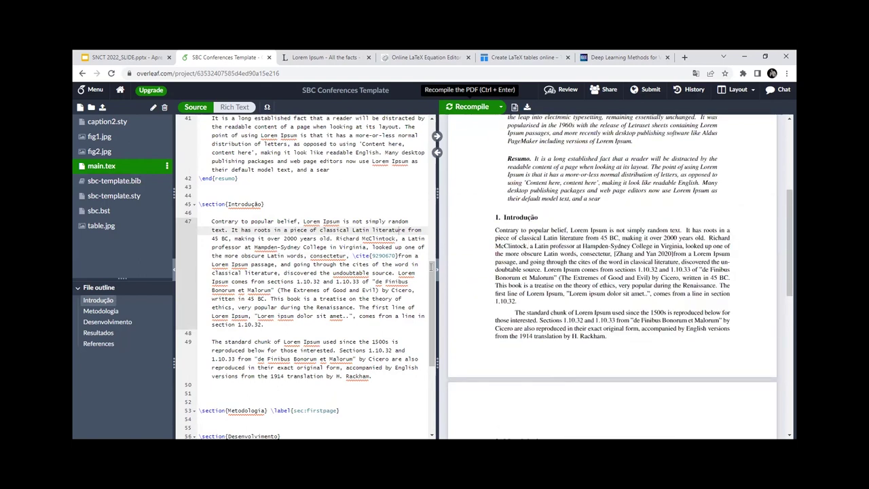
left_click(399, 255)
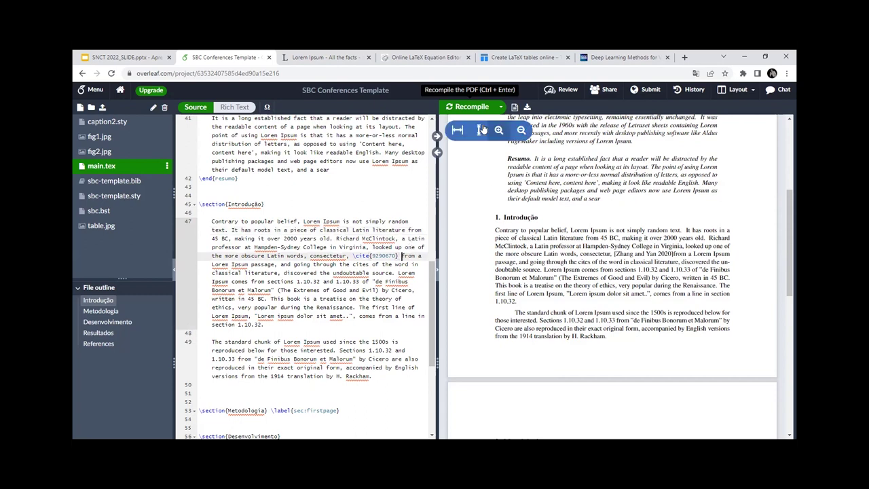
key("ctrl+Return")
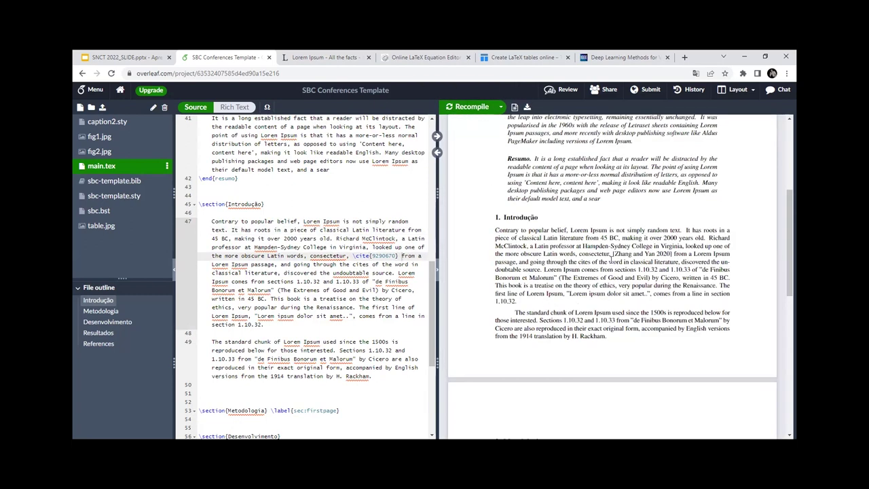
Step: Check the [Zhang and Yan 2020] citation in the PDF's Introdução paragraph
left_click_drag(611, 254, 671, 263)
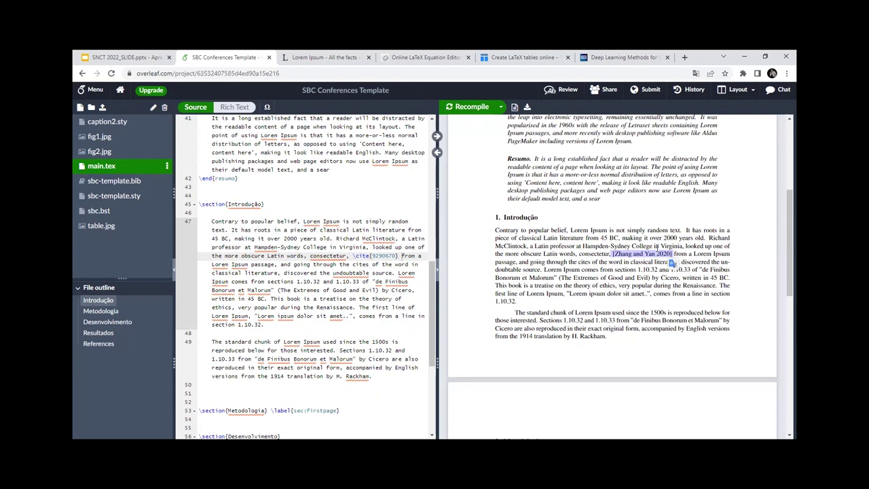
left_click(624, 254)
left_click_drag(613, 253, 671, 256)
left_click(692, 237)
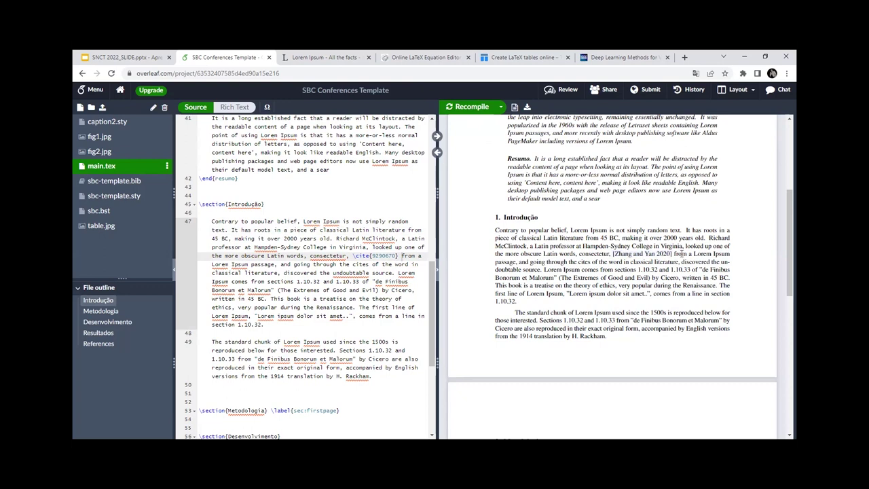
left_click_drag(613, 254, 670, 254)
left_click(681, 252)
left_click_drag(613, 254, 656, 254)
Step: Verify the Zhang and Yan paper is listed under References in the PDF
scroll(612, 268, "down", 10)
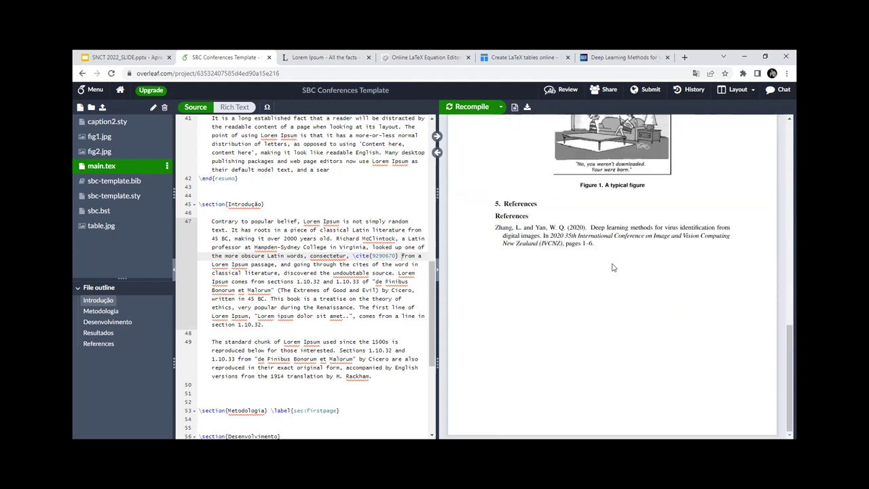
left_click_drag(496, 224, 597, 250)
left_click(598, 251)
scroll(598, 248, "up", 15)
left_click(289, 272)
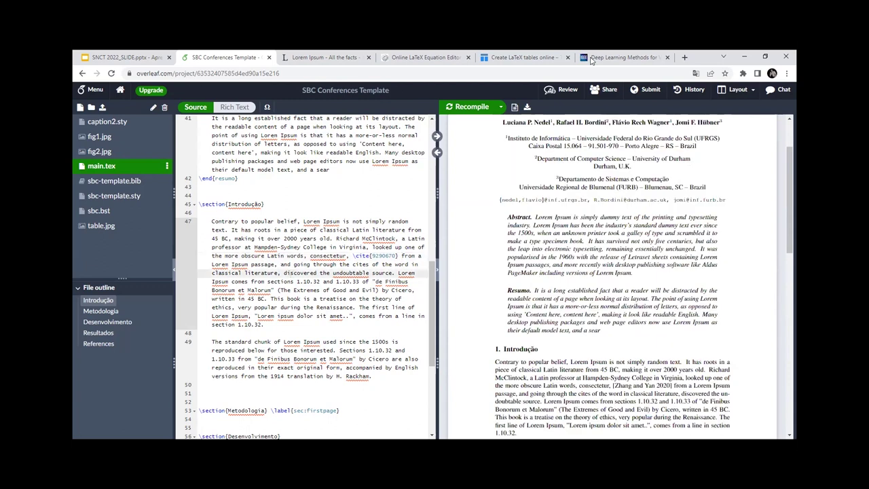
left_click(591, 60)
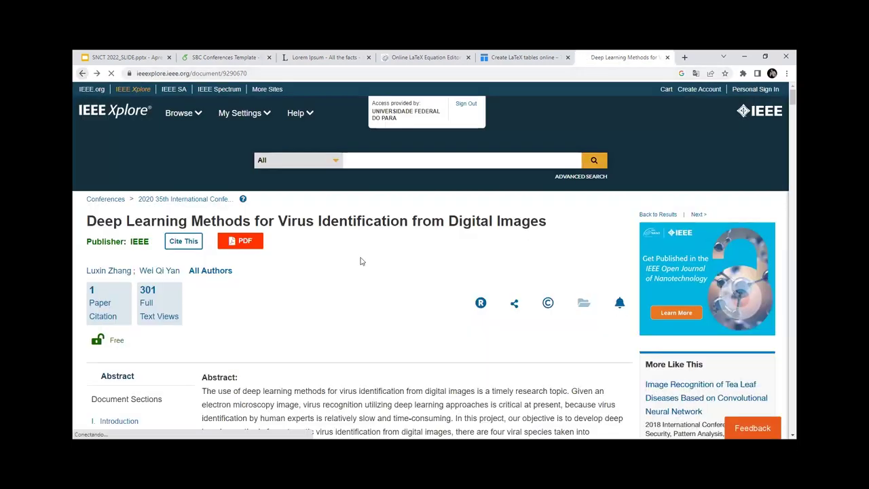
Step: Copy the BibTeX entry of the Grapevine Virus Disease Detection paper from IEEE Xplore
scroll(353, 278, "down", 4)
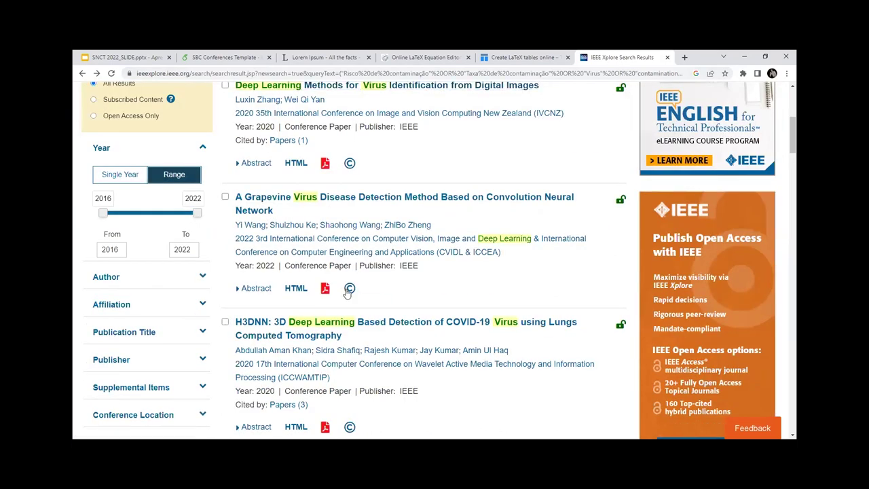
left_click(241, 204)
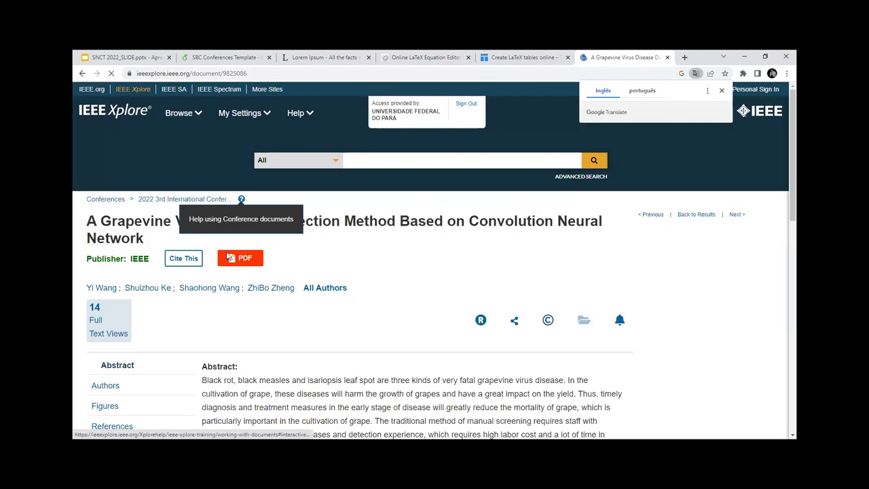
left_click(189, 262)
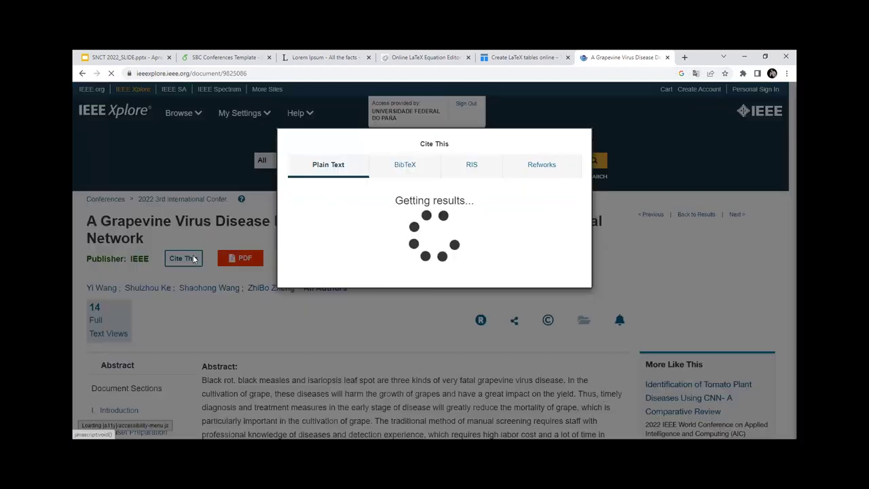
left_click(402, 170)
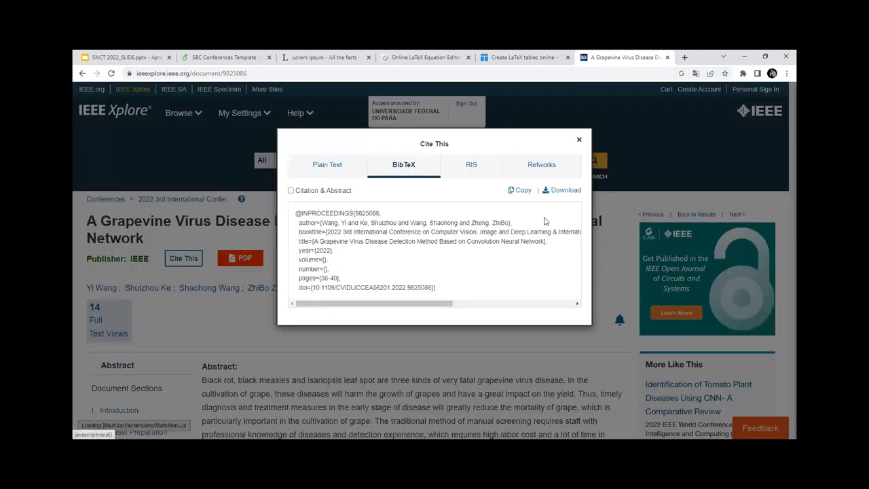
left_click(522, 190)
left_click(224, 56)
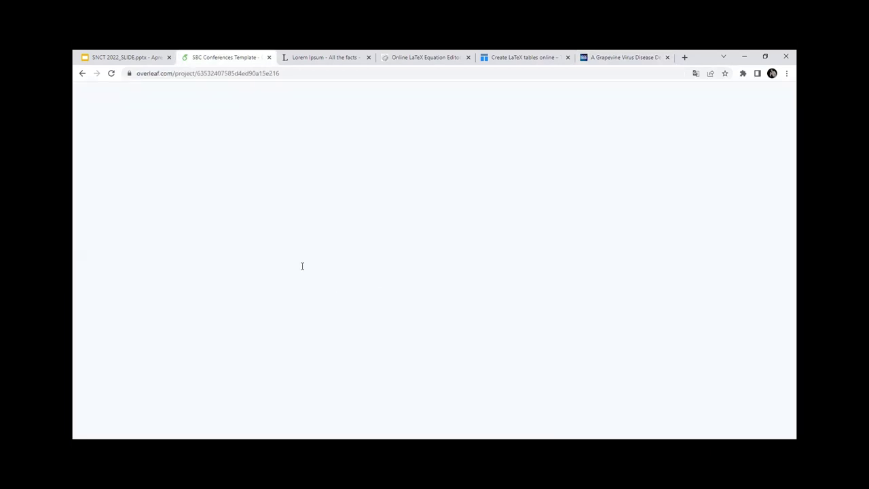
Step: Paste the Grapevine paper's BibTeX entry into sbc-template.bib and copy its key 9825086
left_click(126, 181)
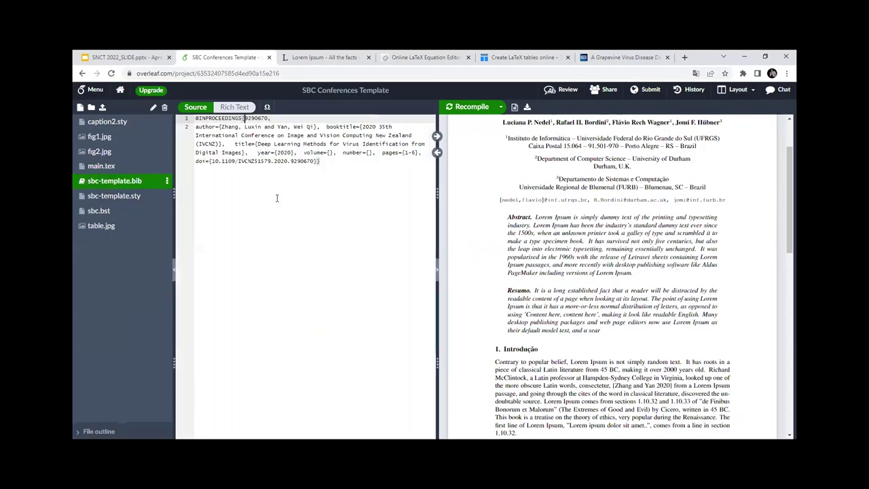
left_click(345, 168)
key("Return")
key("Return")
key("ctrl+v")
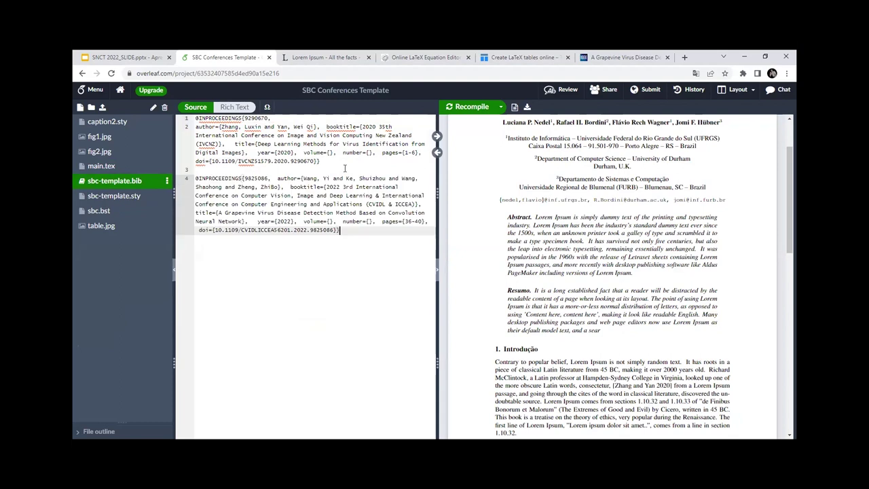
left_click(269, 178)
type(",")
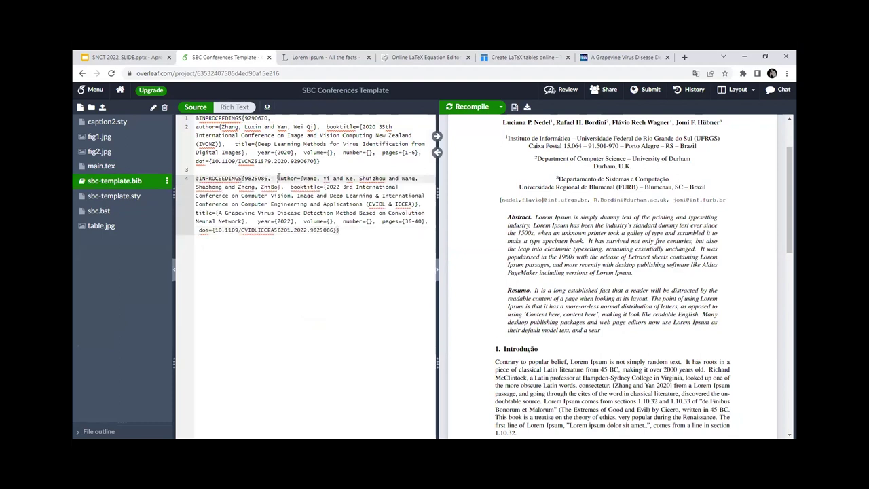
key("Return")
left_click_drag(268, 178, 245, 177)
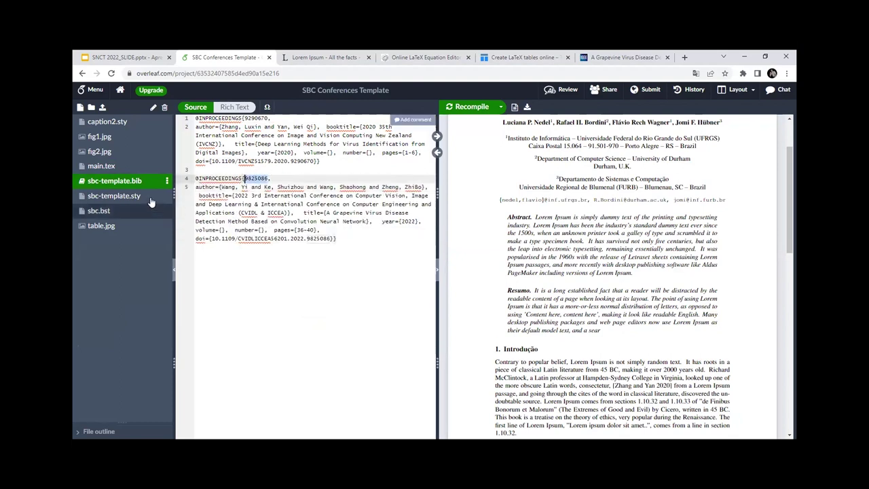
Step: Insert \cite{9825086} before 'discovered' in main.tex and recompile
left_click(101, 165)
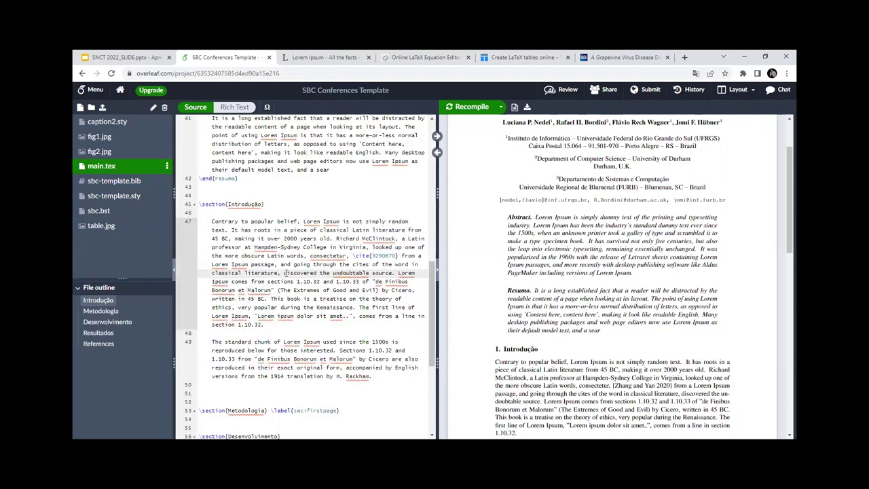
left_click(285, 272)
type("\\cite")
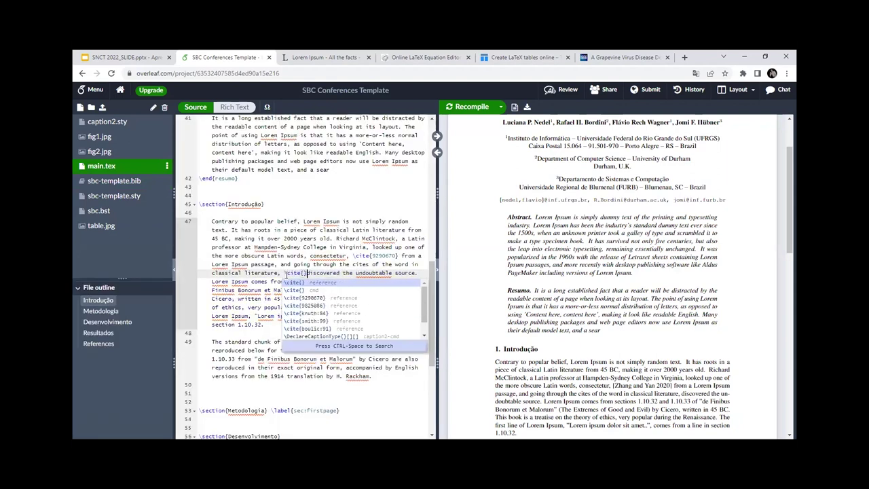
type("{}")
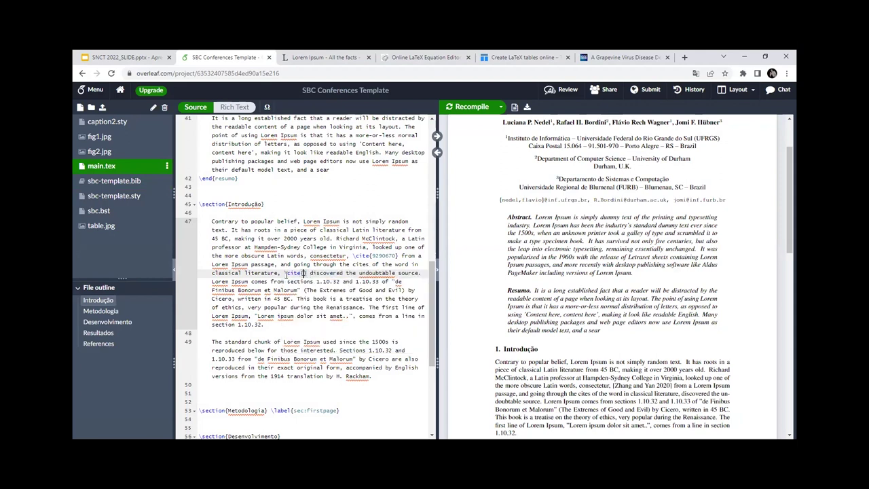
key("Left")
key("Left")
key("ctrl+v")
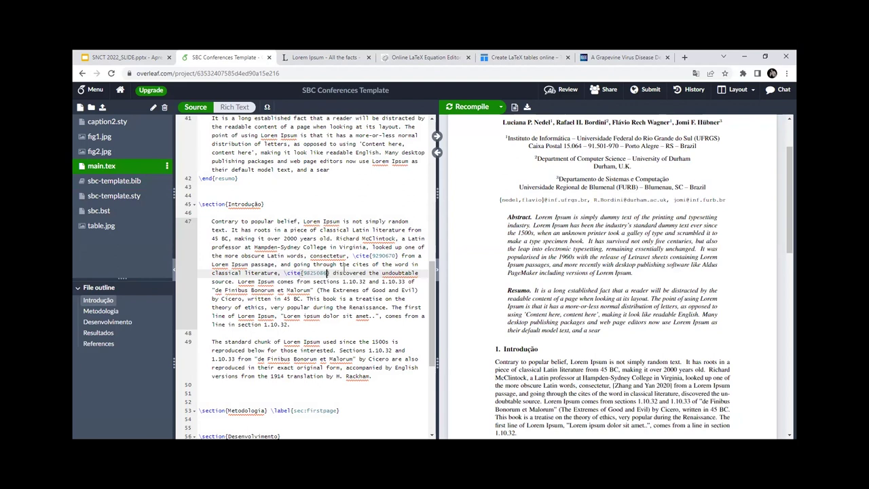
left_click(467, 108)
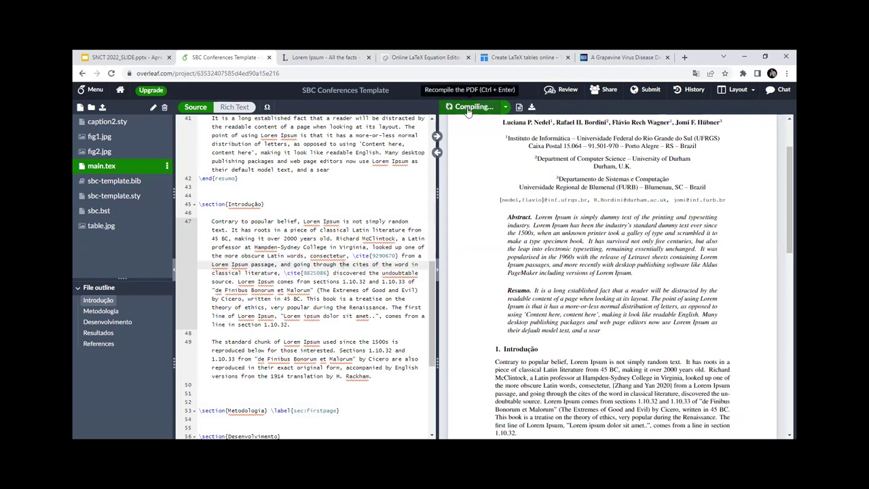
Step: Highlight the [Wang et al. 2022] citation and its Zhang and Yan reference entry in the PDF
scroll(574, 204, "down", 2)
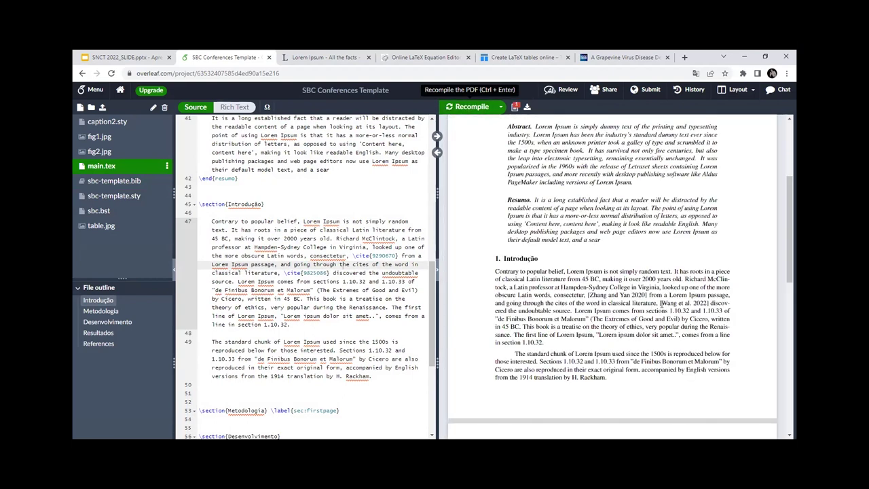
left_click_drag(662, 304, 710, 304)
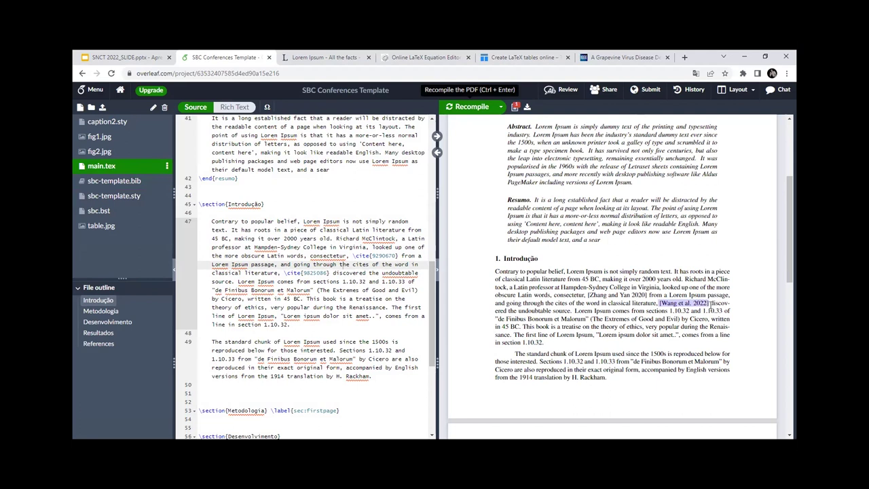
scroll(713, 304, "down", 5)
left_click_drag(497, 264, 602, 297)
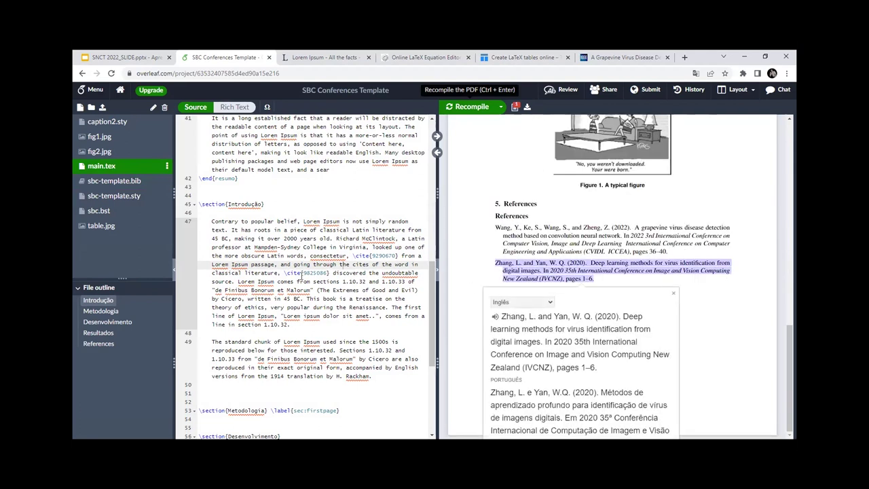
left_click(304, 221)
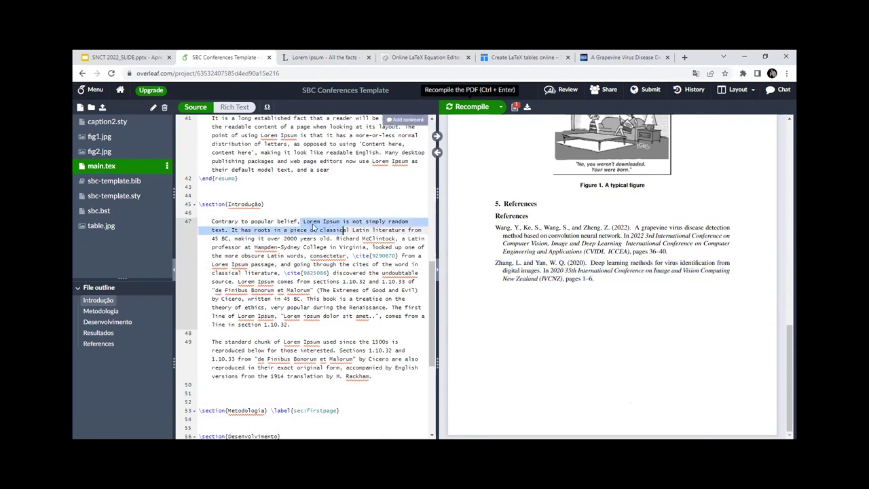
Step: Make the first Lorem bold with \textbf{Lorem} and start a command before 'roots'
type("\\")
type("text")
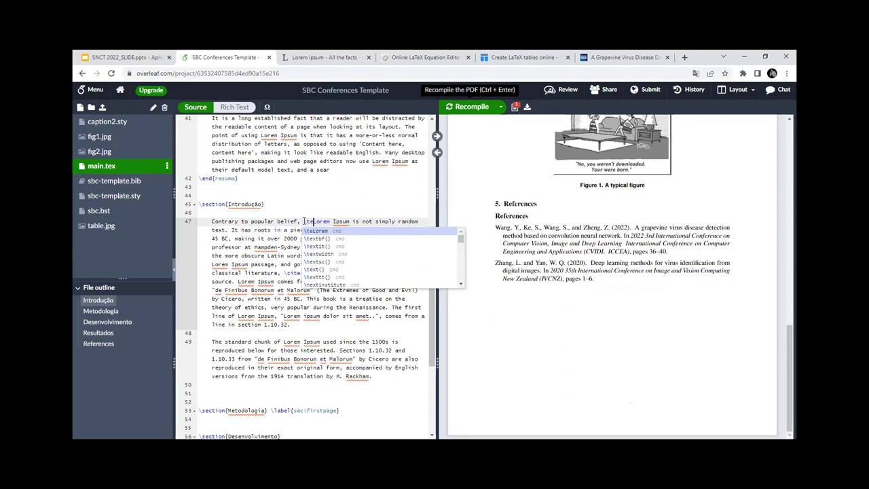
type("bf")
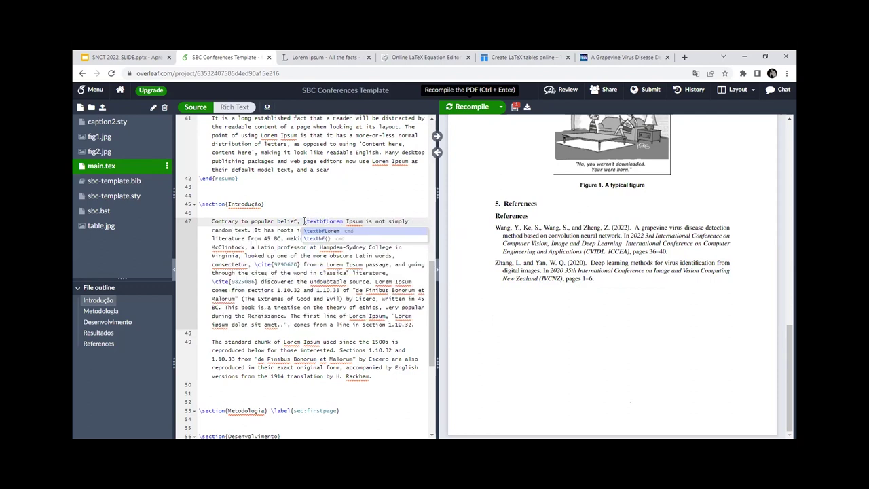
type("{Lorem}")
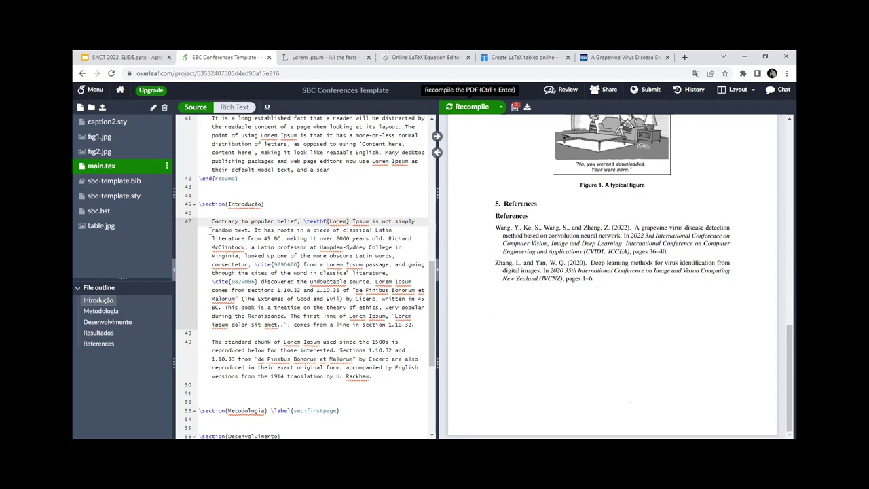
left_click(274, 231)
type("\\")
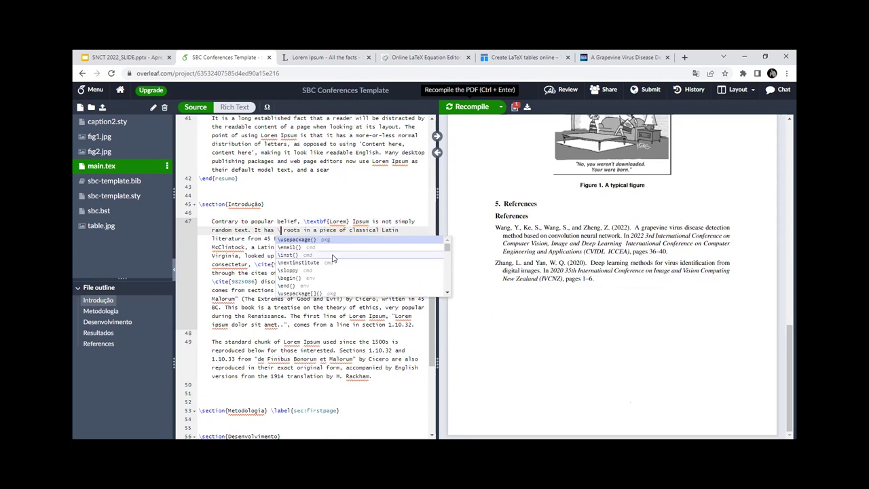
scroll(335, 260, "down", 3)
scroll(333, 258, "down", 5)
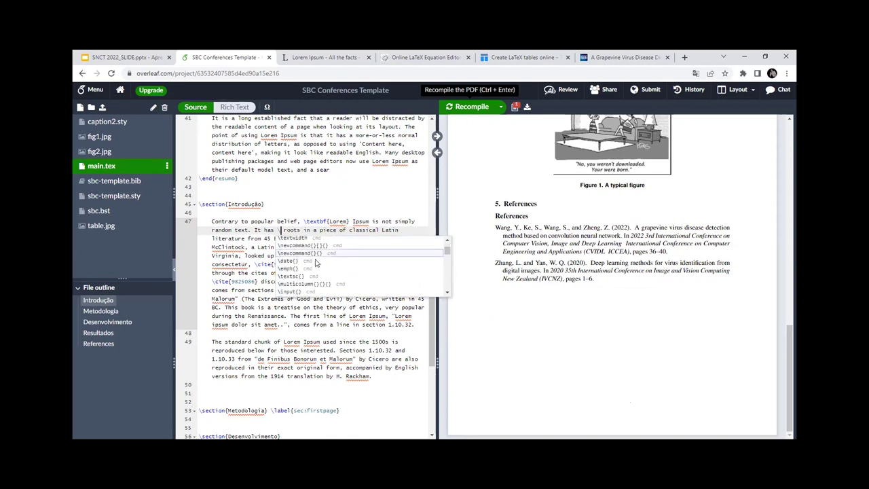
scroll(302, 284, "down", 5)
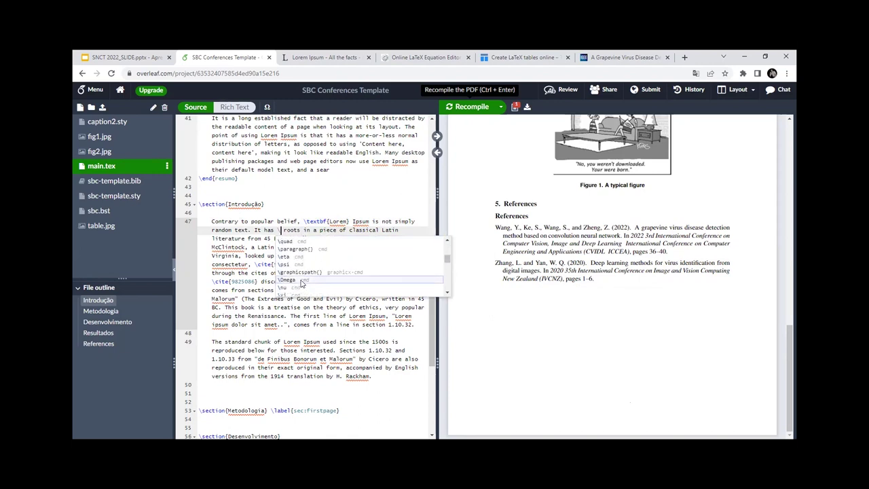
scroll(302, 283, "down", 5)
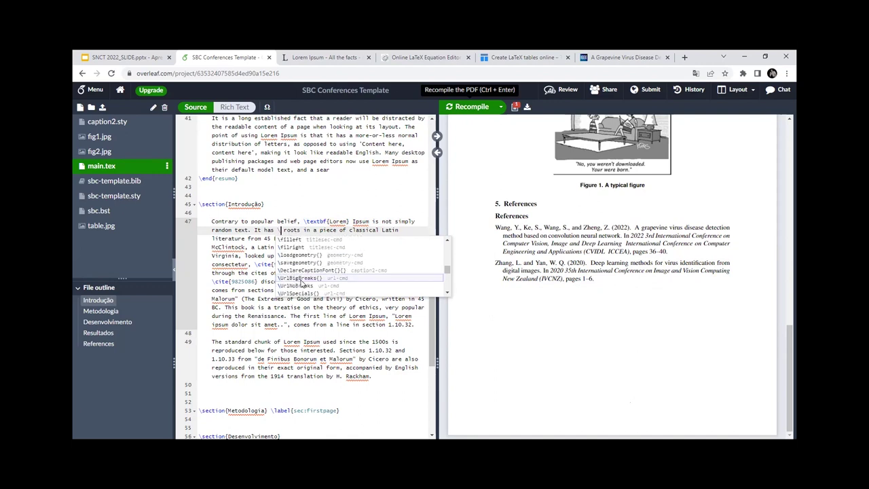
scroll(300, 279, "down", 5)
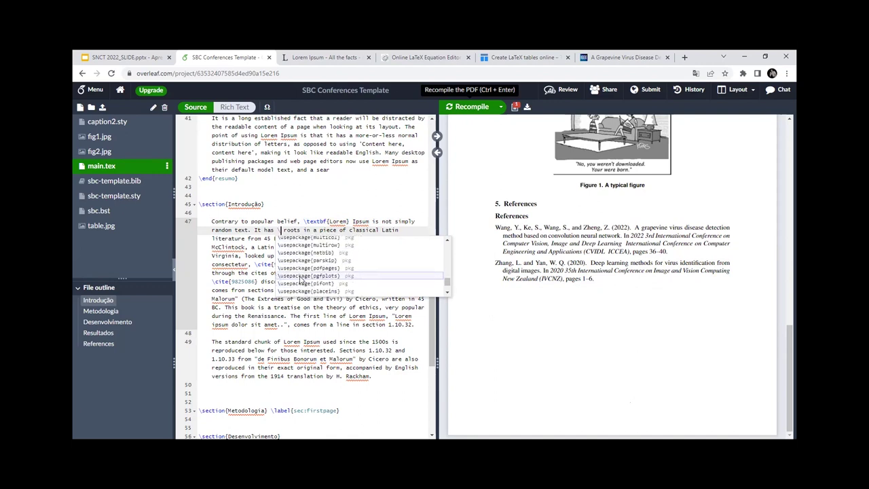
scroll(301, 277, "up", 5)
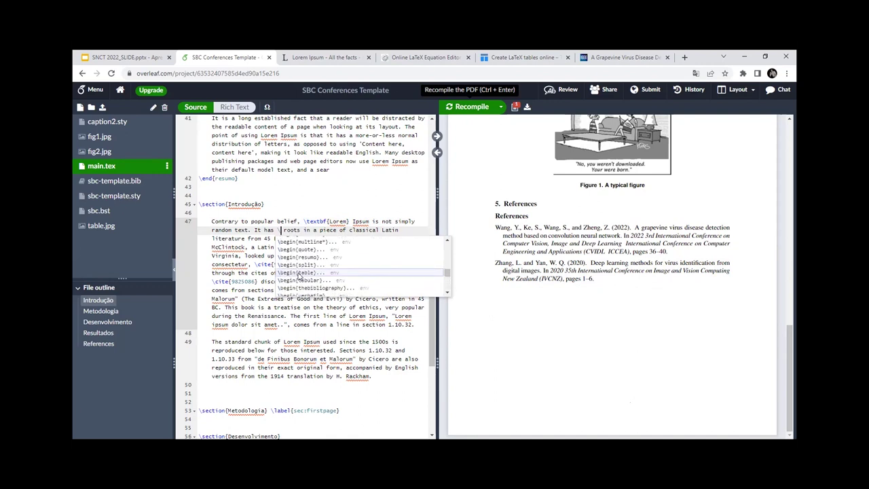
scroll(297, 273, "up", 3)
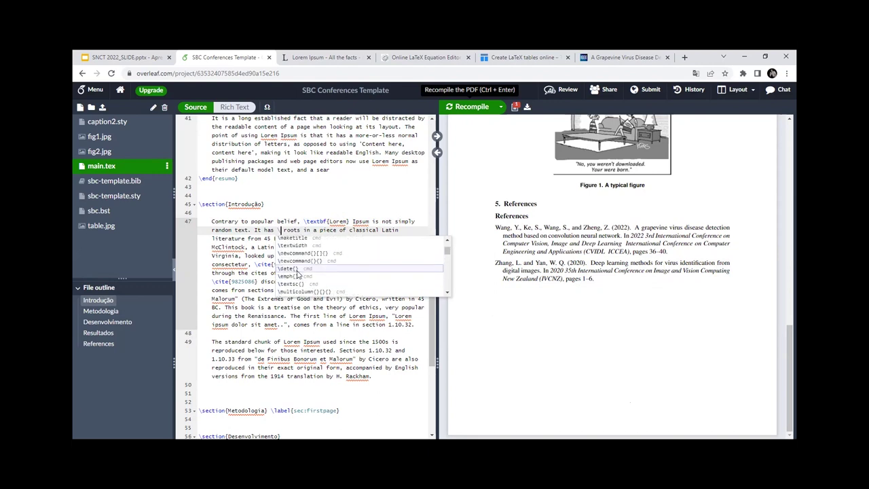
scroll(307, 258, "down", 3)
scroll(307, 264, "up", 3)
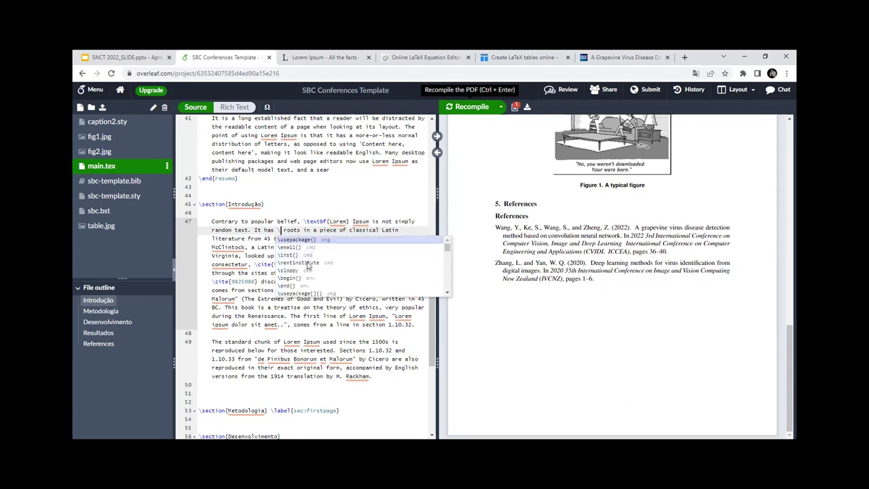
scroll(305, 262, "up", 3)
scroll(303, 258, "down", 5)
scroll(299, 268, "up", 4)
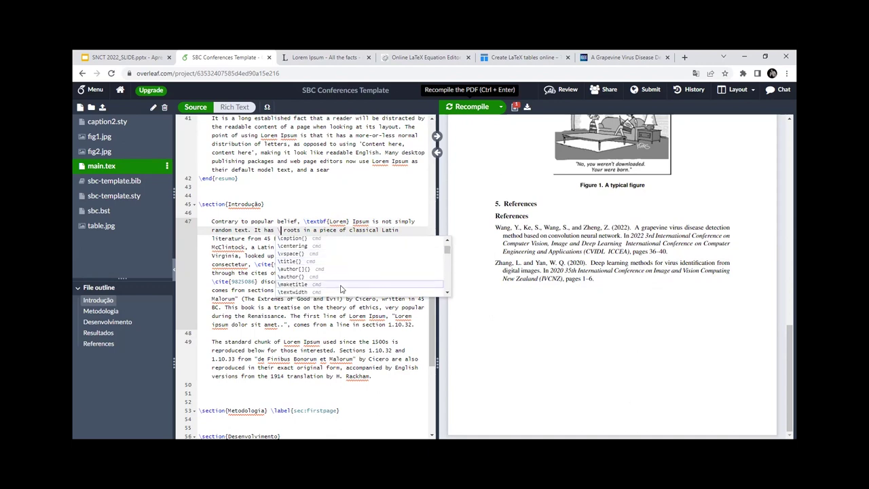
scroll(342, 271, "up", 3)
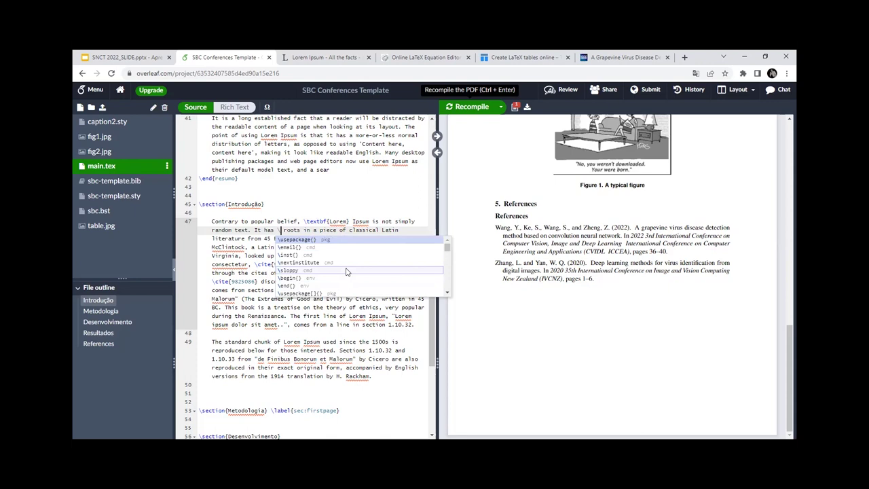
Step: Complete \textit{roots} and delete the leftover duplicate word 'roots'
type("text")
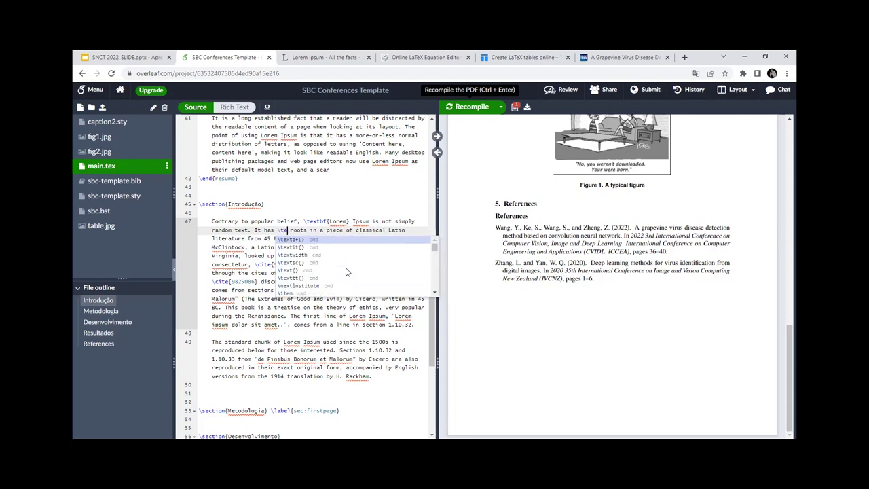
type("in")
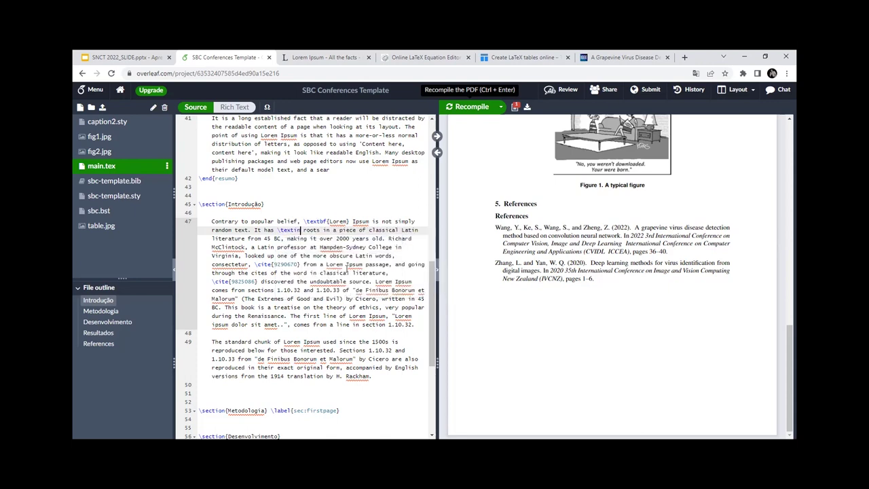
key("BackSpace")
type("t{")
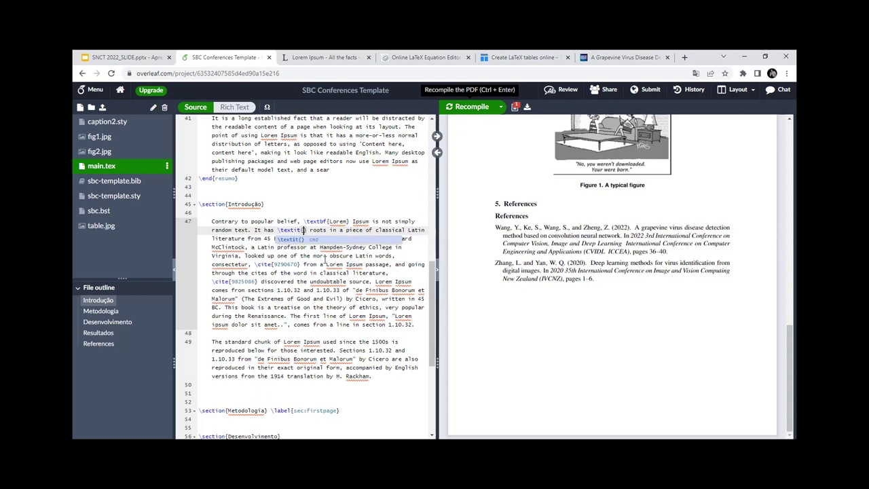
type("roots")
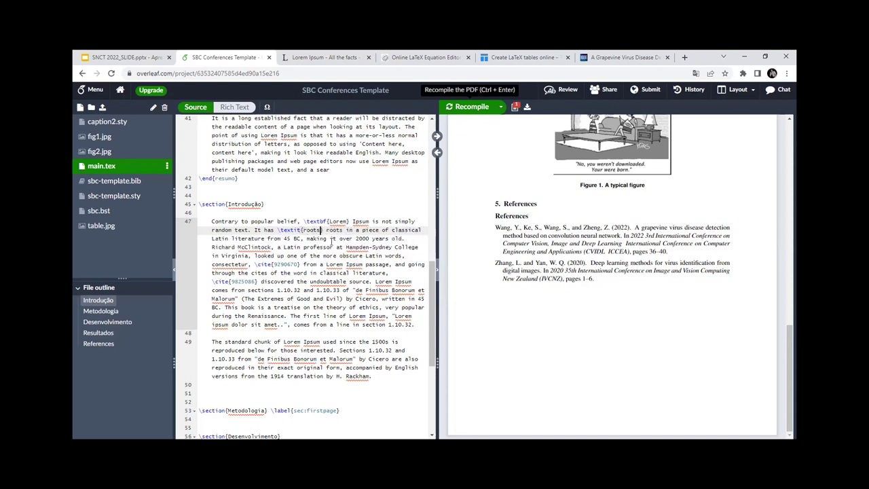
key("Right")
key("Delete")
key("Delete")
key("Delete")
key("Delete")
key("Delete")
key("Delete")
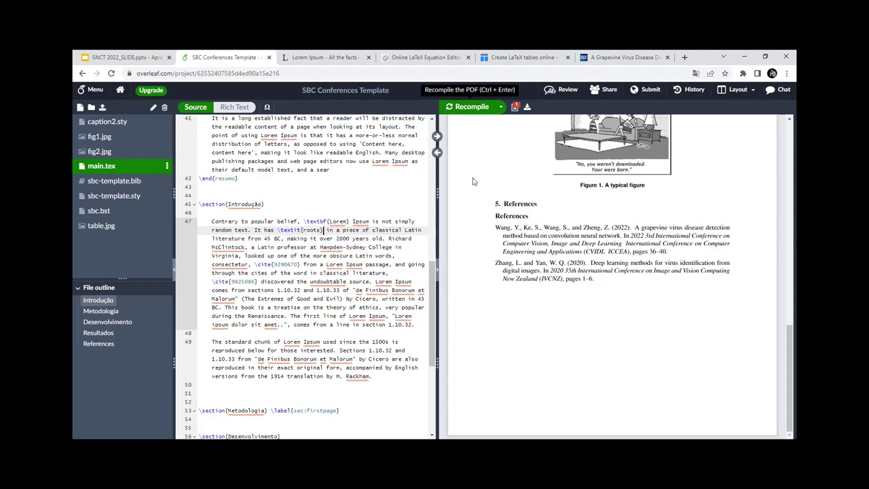
Step: Recompile and compare the bold Lorem and italic roots in the source and PDF
left_click(474, 107)
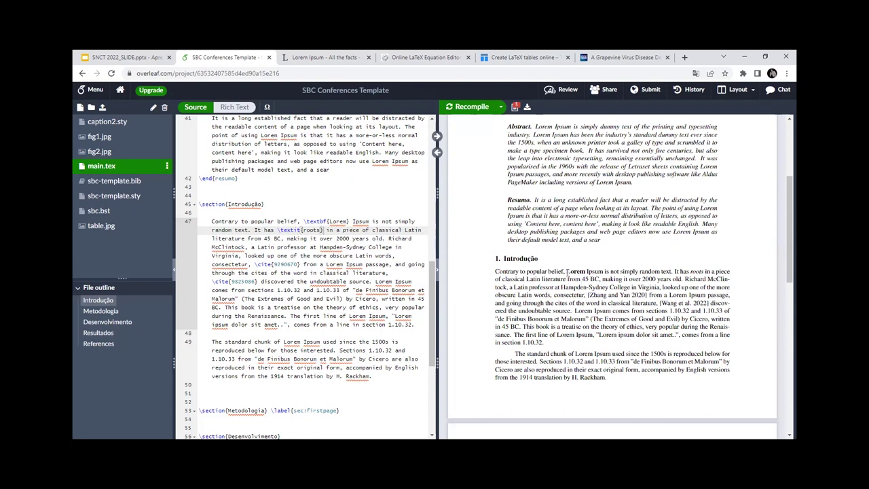
left_click_drag(304, 221, 349, 222)
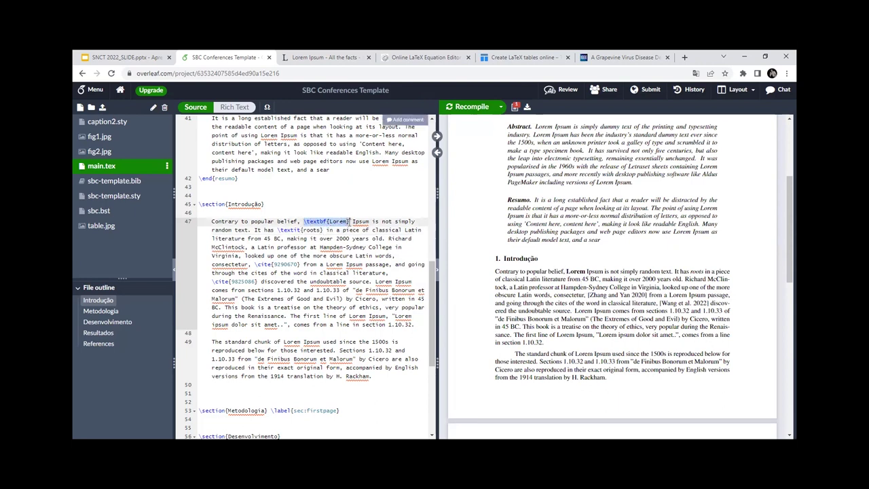
left_click_drag(562, 272, 585, 280)
left_click_drag(279, 229, 325, 230)
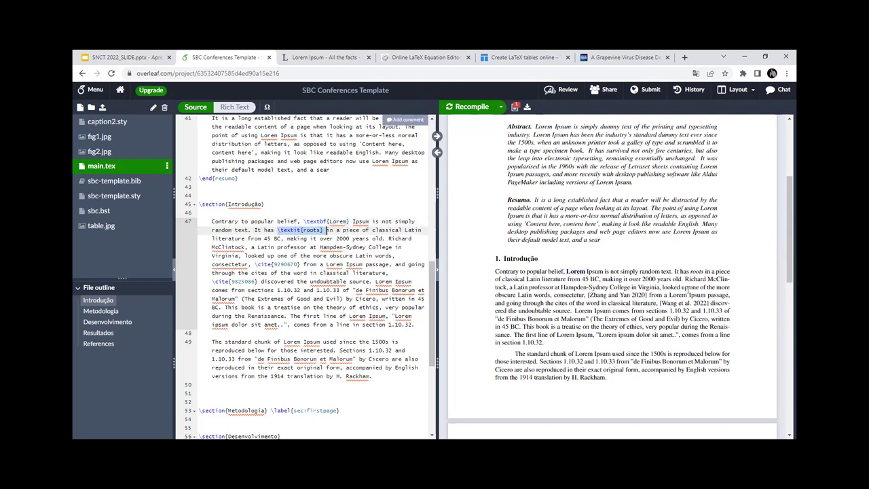
left_click_drag(689, 272, 706, 274)
left_click(364, 195)
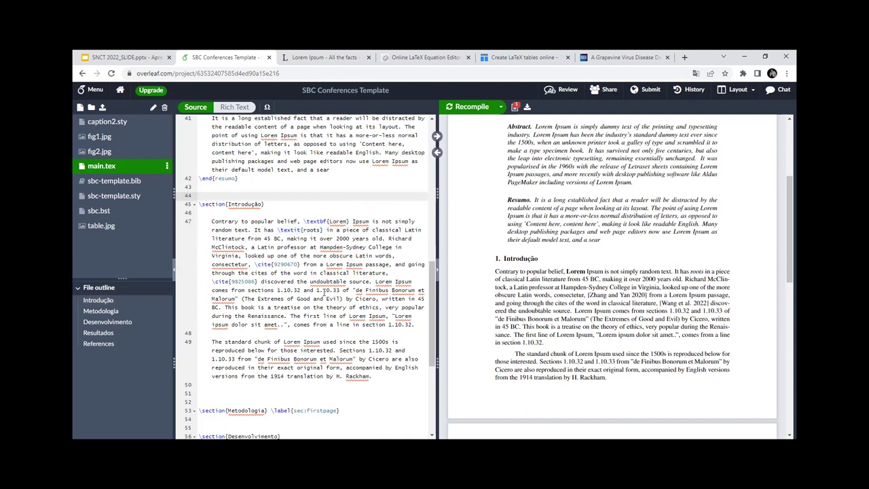
scroll(324, 291, "down", 2)
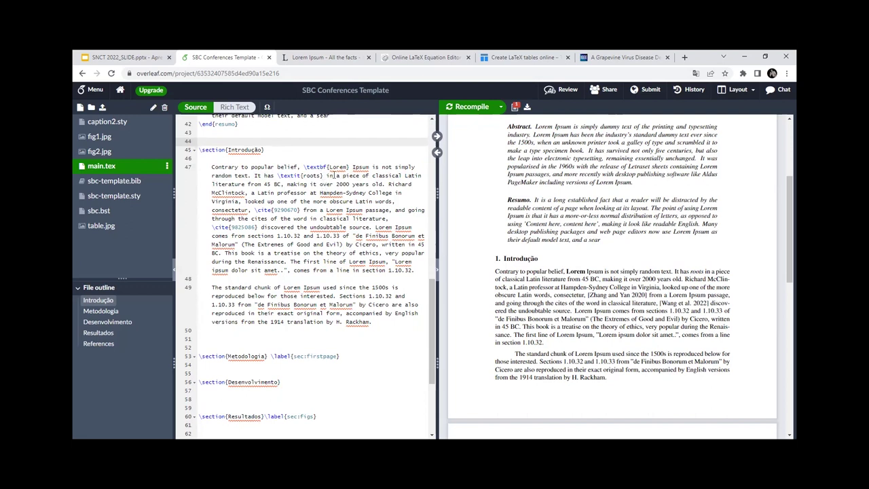
left_click(343, 175)
Step: Break the line before 'piece of classical Latin' and browse the backslash command suggestions
key("Return")
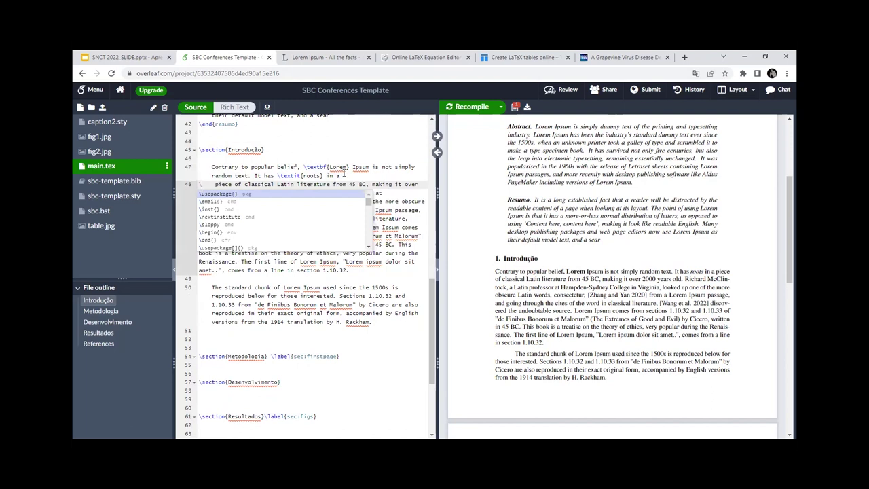
type("\\")
key("Down")
key("Down")
key("Down")
key("Down")
key("Down")
key("Down")
key("Down")
key("Down")
key("Down")
key("Down")
key("Down")
key("Down")
key("Down")
key("Down")
key("Down")
key("Down")
key("Down")
key("Down")
key("Down")
key("Down")
key("Down")
key("Down")
key("Down")
key("Down")
key("Down")
key("Down")
key("Down")
key("Down")
key("Down")
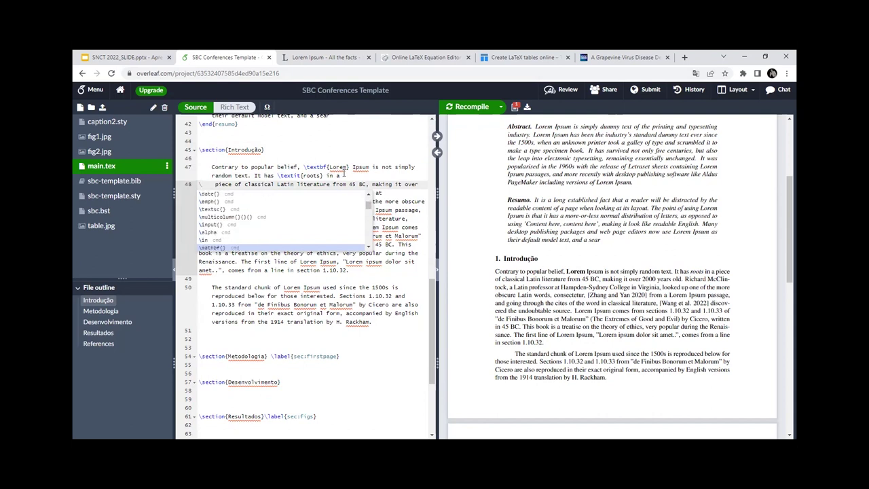
key("Down")
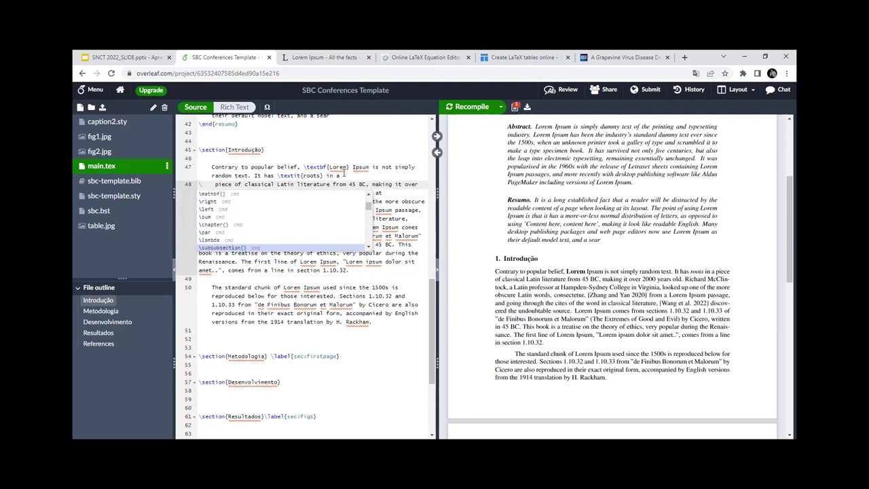
key("Down")
key("Down")
key("Down")
key("Down")
key("Down")
key("Down")
key("Down")
key("Down")
key("Down")
key("Down")
key("Down")
key("Down")
key("Down")
key("Down")
key("Down")
key("Down")
key("Down")
key("Down")
key("Down")
key("Down")
key("Down")
key("Down")
key("Down")
key("Down")
key("Down")
key("Down")
key("Down")
key("Down")
key("Down")
key("Down")
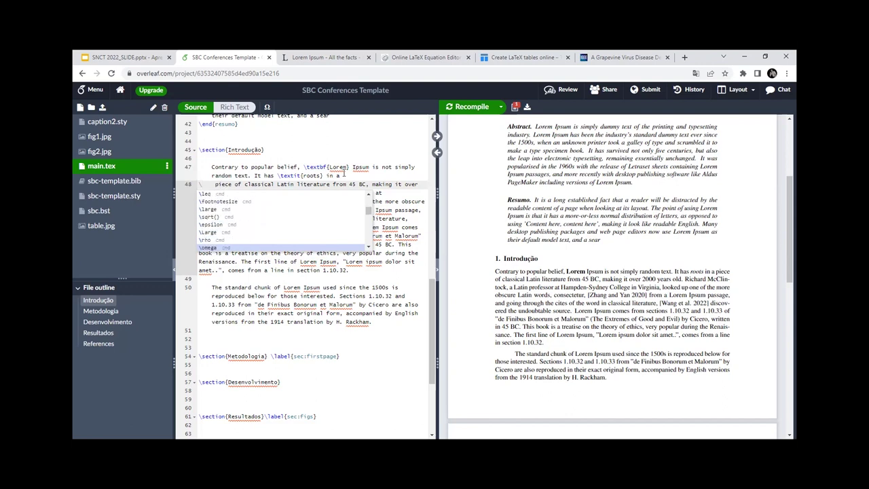
key("Down")
key("Down")
key("Down")
key("Down")
left_click(104, 57)
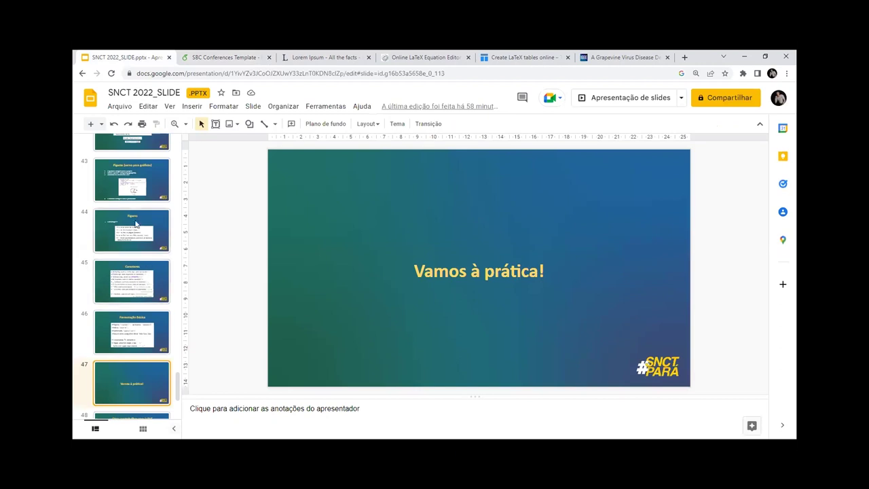
Step: Review the common LaTeX commands slides 31–32 and the table generator, then return to Overleaf
scroll(144, 209, "up", 5)
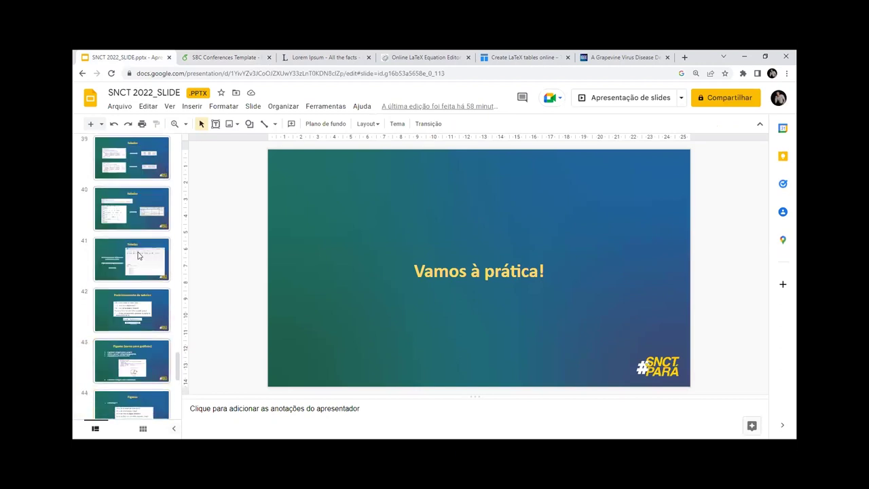
scroll(138, 255, "up", 5)
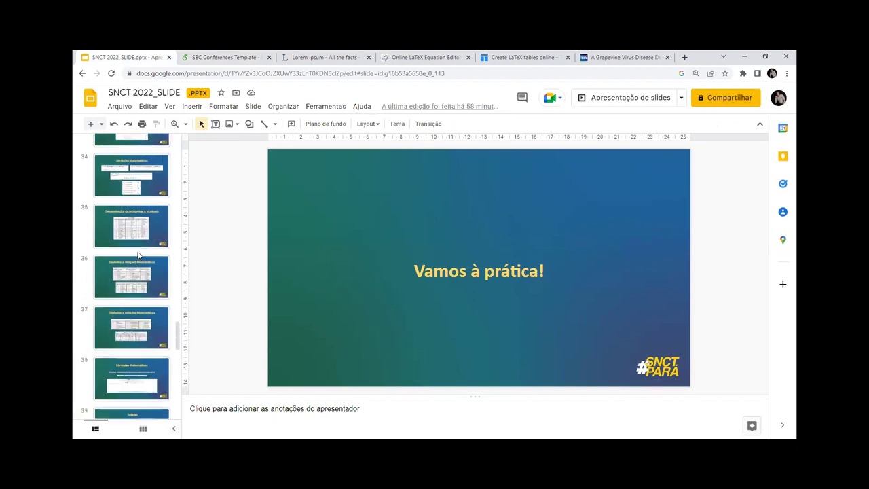
left_click(133, 180)
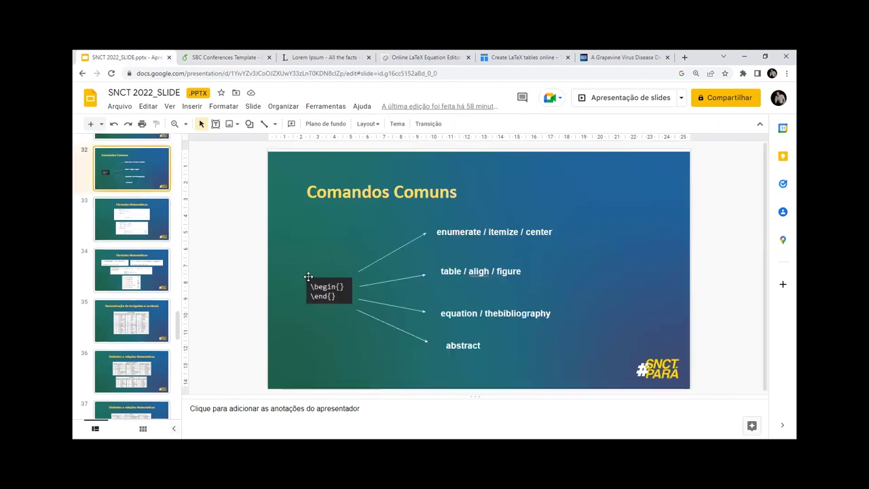
scroll(144, 187, "up", 1)
left_click(144, 184)
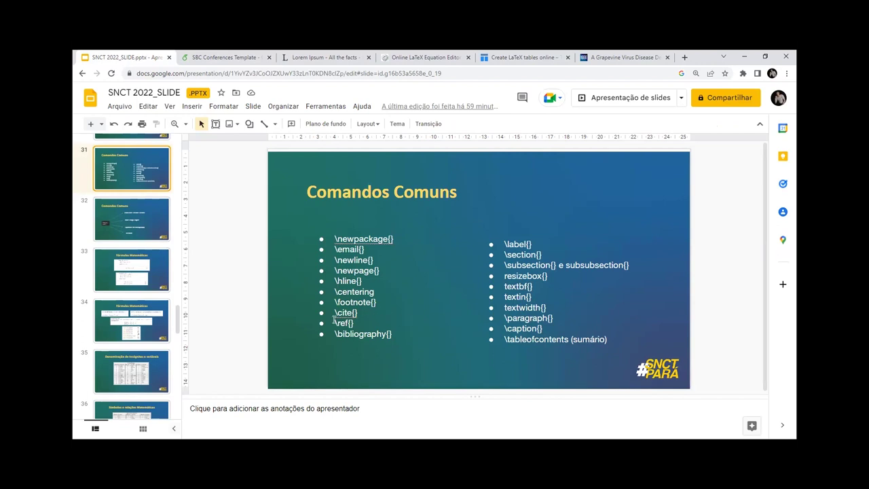
left_click(145, 351)
left_click(526, 57)
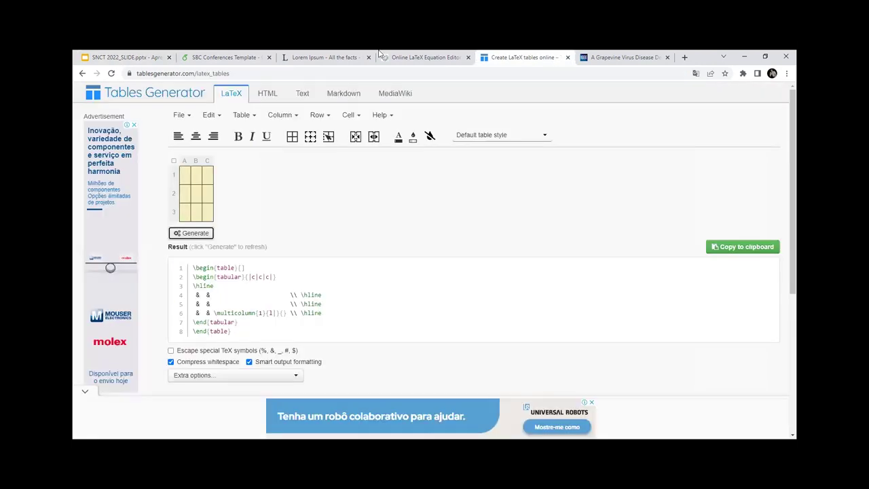
key("ctrl+2")
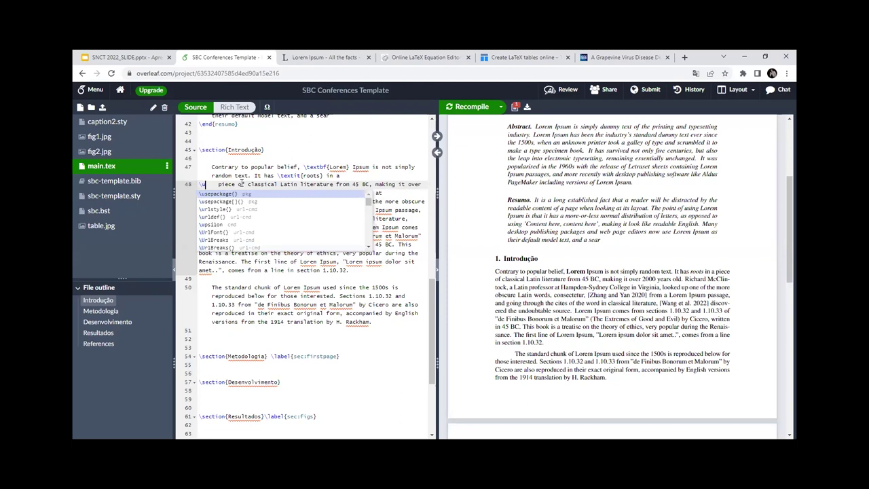
Step: Delete the partial command on line 48 and rejoin it onto line 47 without the stray backslash
type("er")
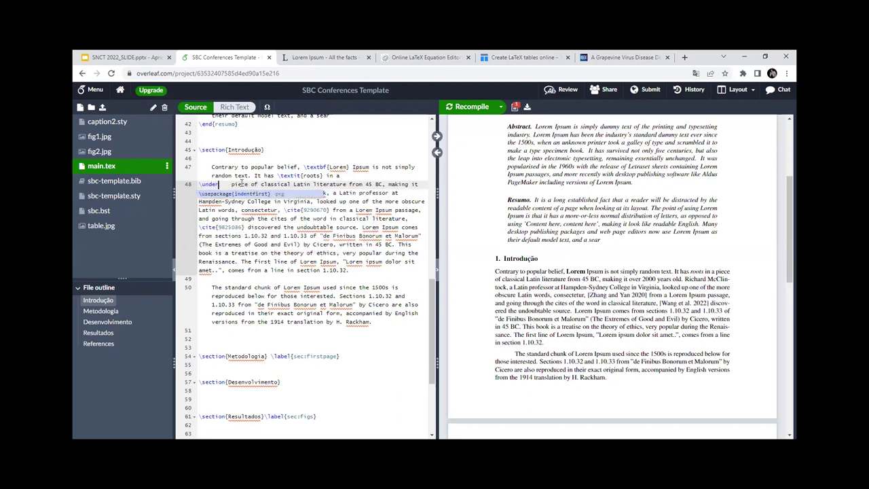
key("BackSpace")
key("BackSpace")
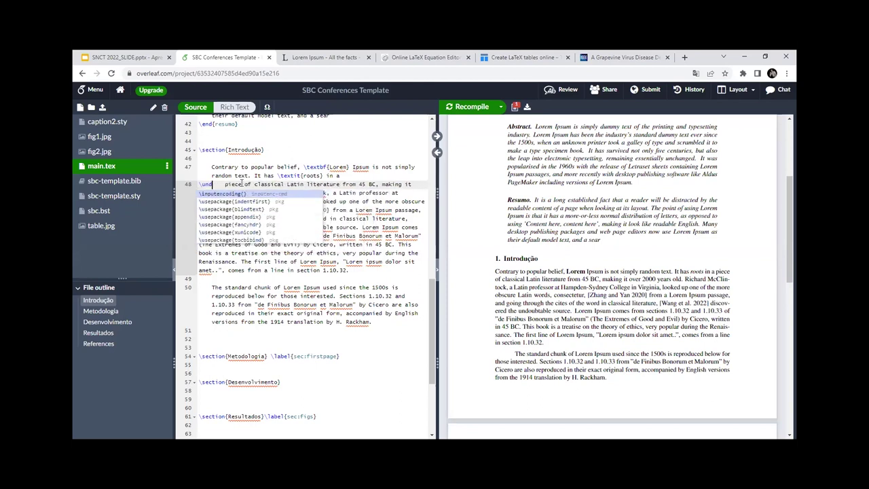
key("BackSpace")
key("BackSpace")
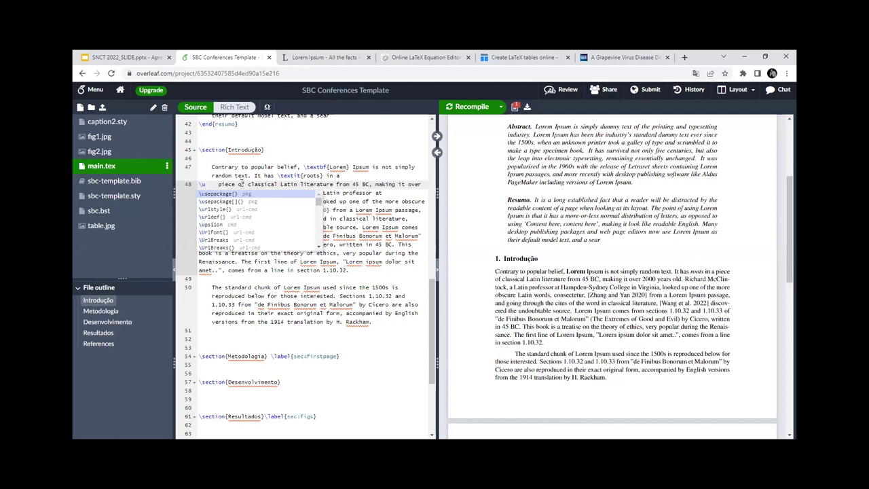
key("BackSpace")
key("BackSpace")
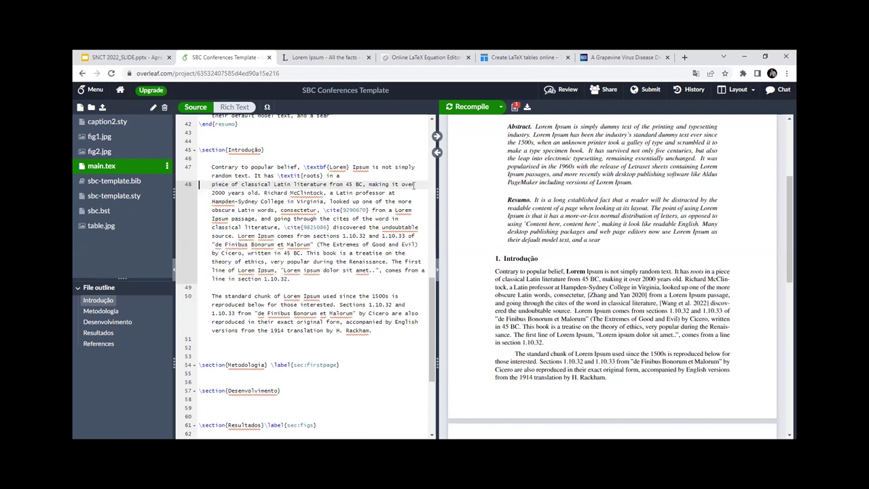
key("BackSpace")
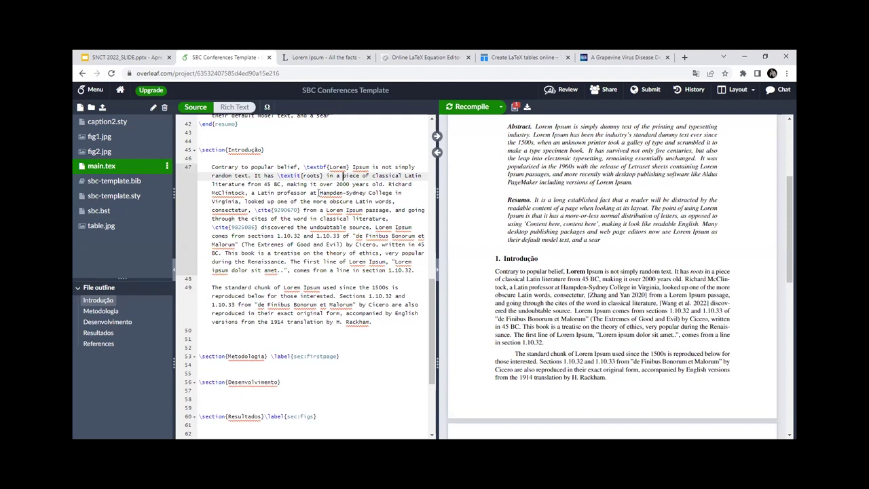
type("\\")
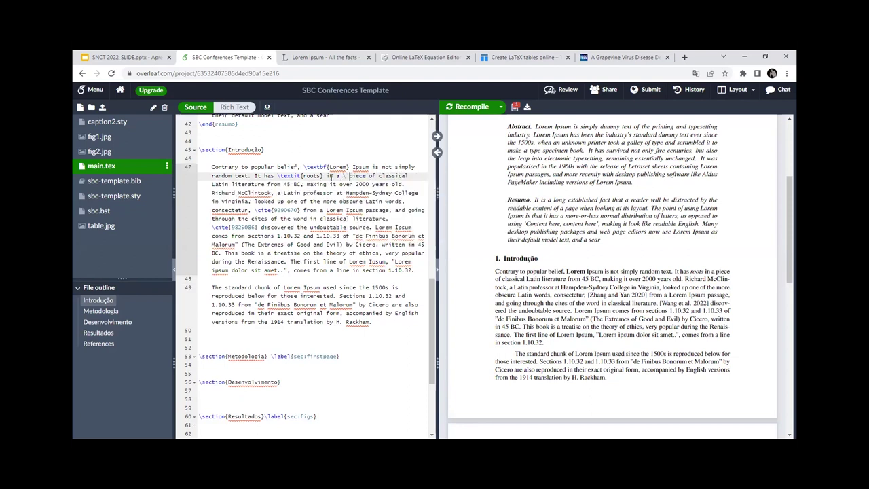
key("BackSpace")
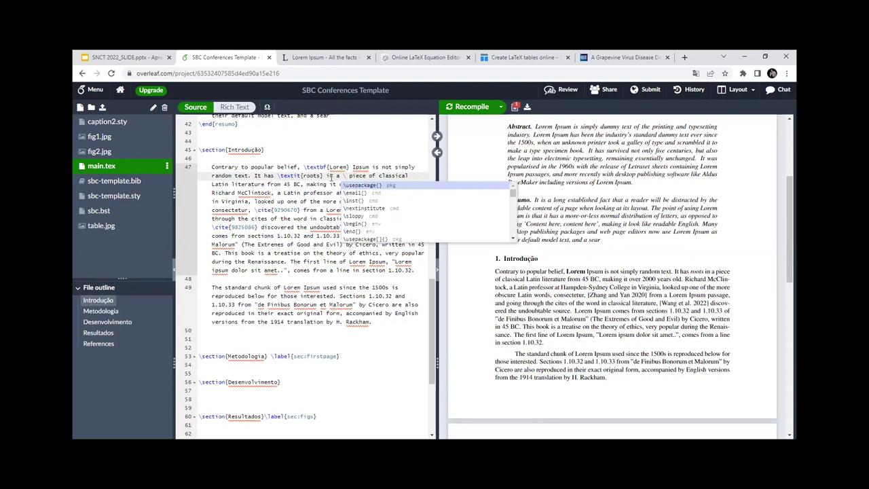
key("BackSpace")
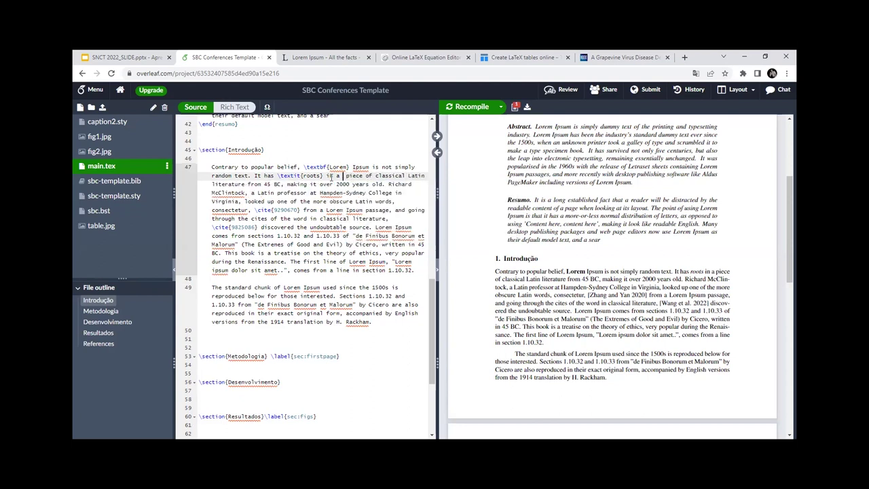
Step: Browse the backslash command suggestions, then remove the backslash again
type("\\")
key("Down")
key("Down")
key("Down")
key("Down")
key("Down")
key("Down")
key("Down")
key("Down")
key("Down")
key("Down")
key("Down")
key("Down")
key("Down")
key("Down")
key("Down")
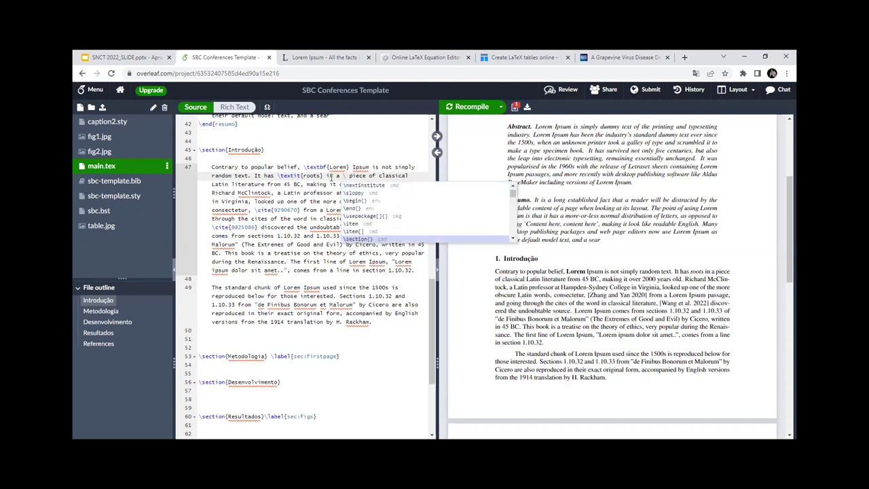
key("Down")
key("Down")
key("Down")
key("Down")
key("Down")
key("Down")
key("Down")
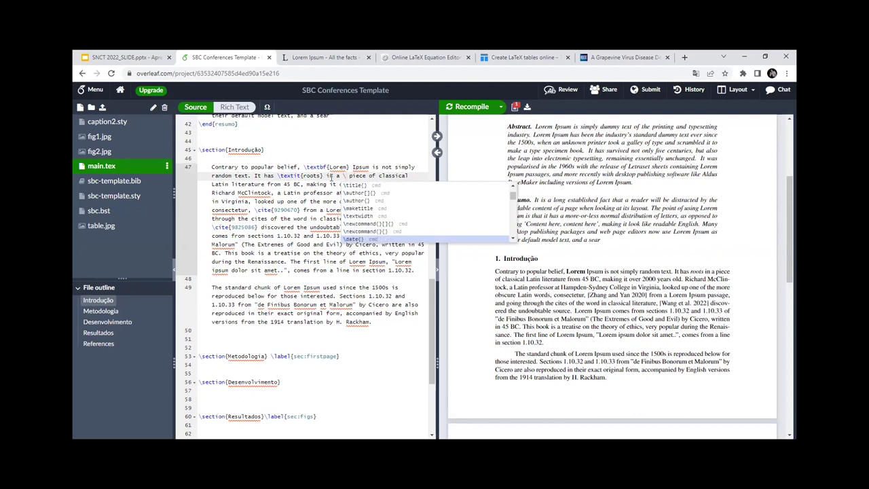
key("Down")
key("Down")
key("Down")
key("Down")
key("Down")
key("Down")
key("Down")
key("Down")
key("Down")
key("Up")
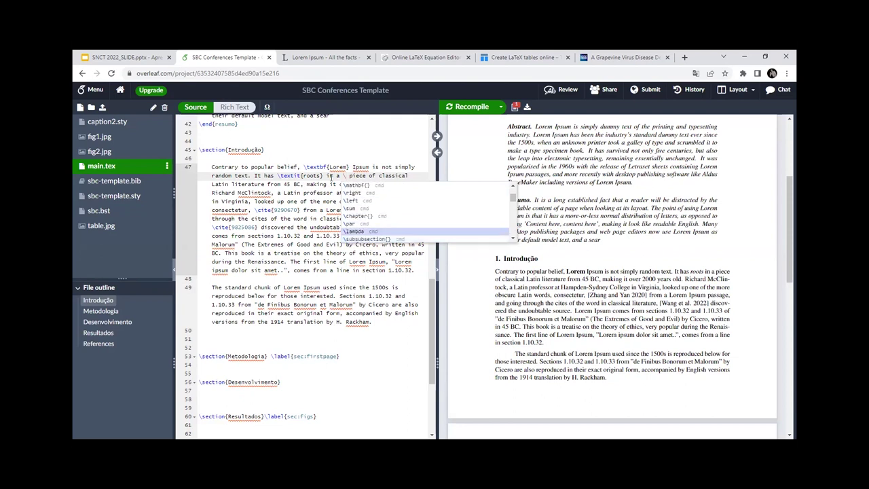
key("BackSpace")
key("BackSpace")
Step: Highlight introduction passages from '45 BC' to 'Evil', then consult the common commands slide
left_click(351, 227)
scroll(235, 254, "down", 2)
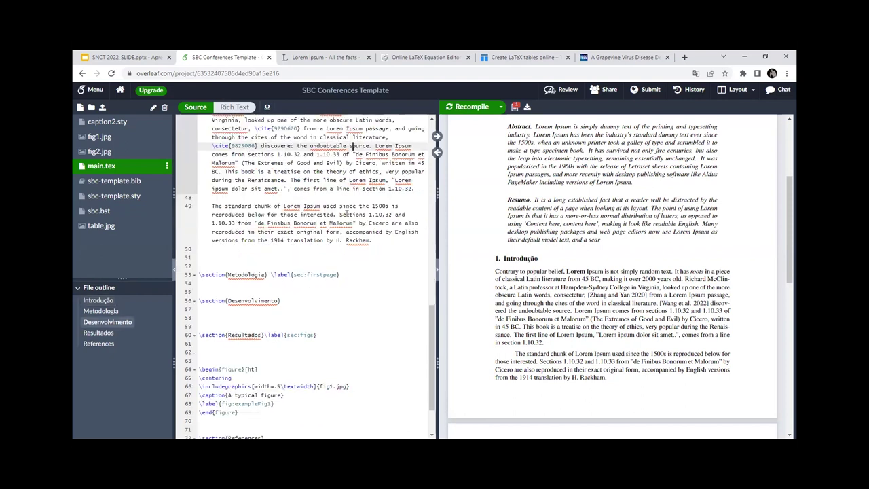
scroll(342, 215, "down", 2)
left_click(237, 176)
scroll(239, 218, "up", 4)
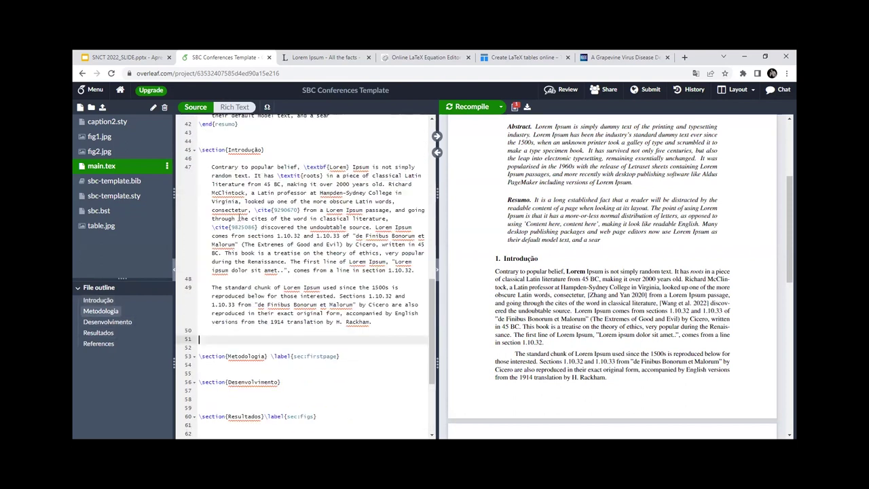
left_click_drag(212, 168, 327, 244)
left_click(326, 244)
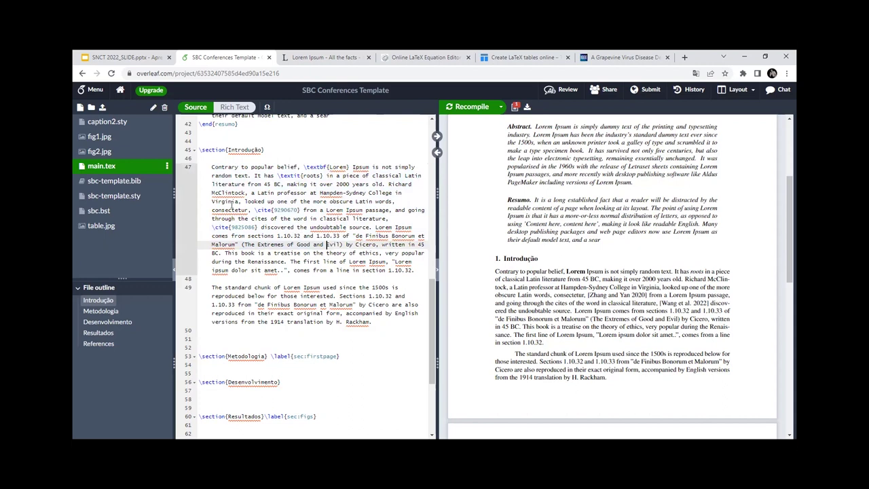
left_click_drag(264, 183, 328, 248)
left_click(352, 260)
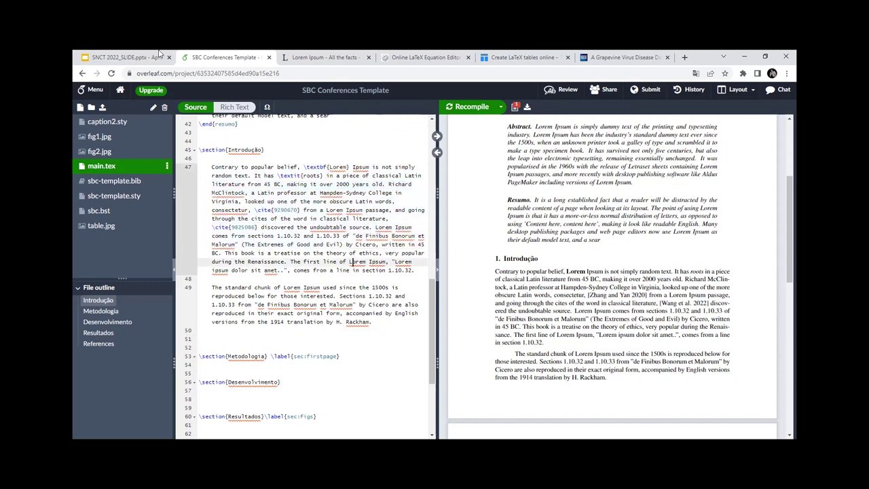
left_click(122, 57)
left_click(131, 258)
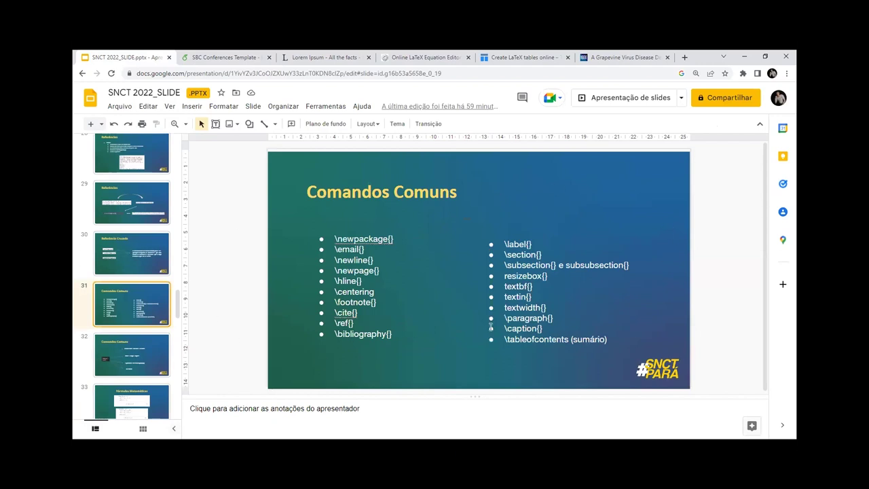
left_click(249, 57)
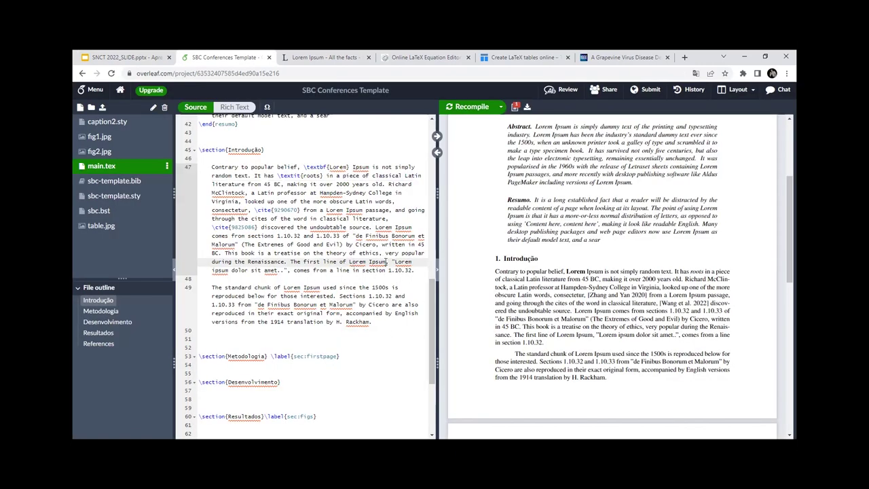
type("\\")
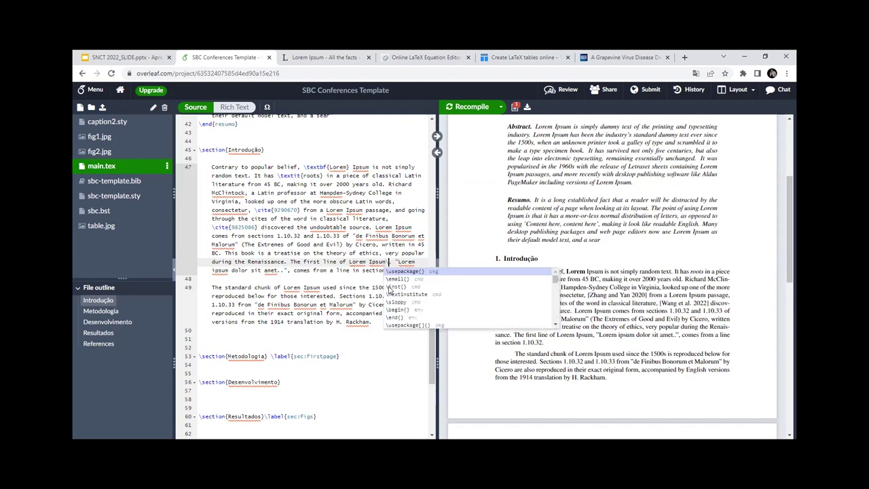
key("BackSpace")
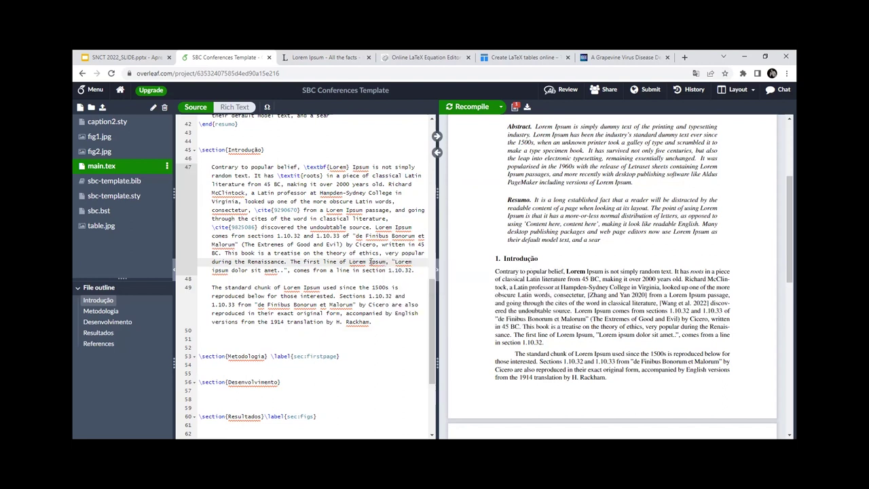
type("\\fo")
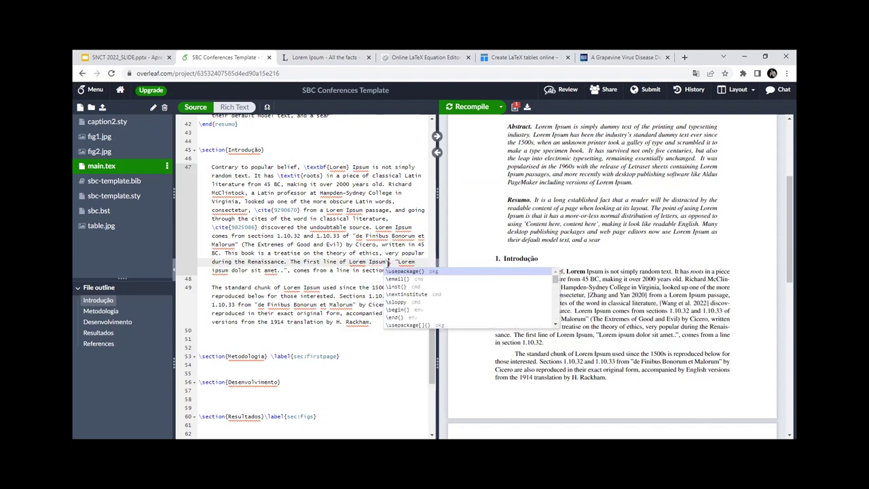
key("Return")
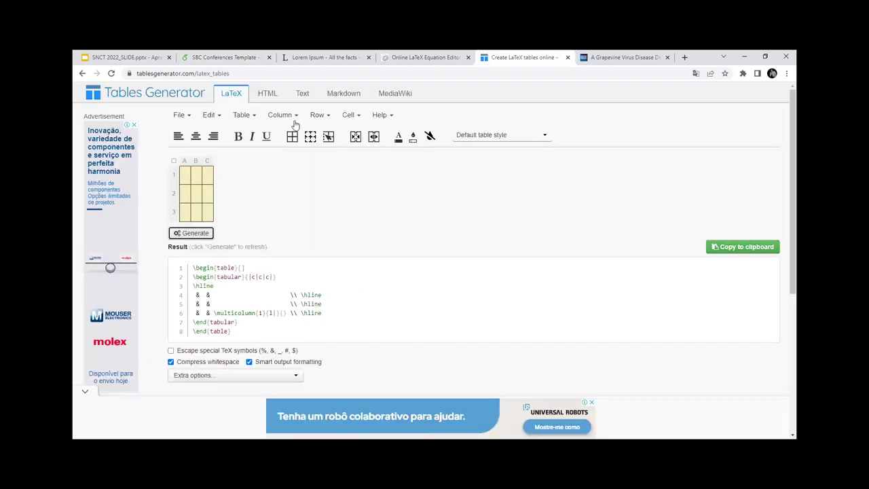
left_click(544, 57)
left_click(190, 54)
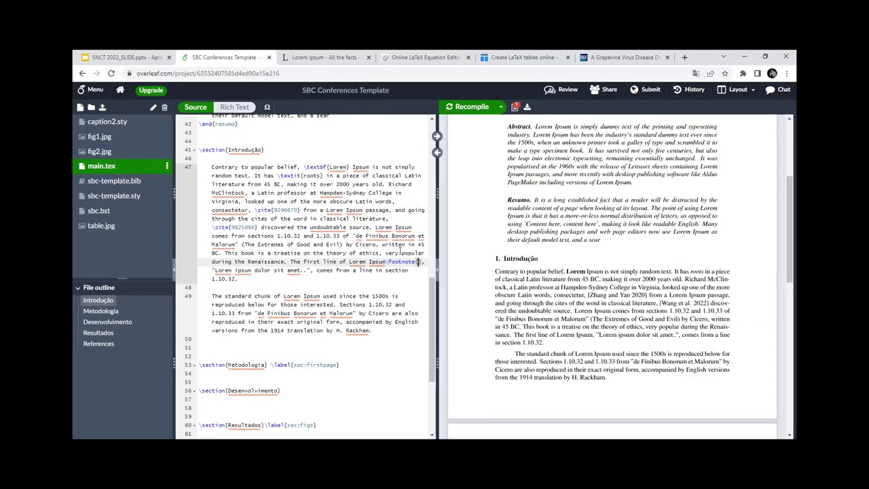
type("https://www.tablesgenerator.com/latex_tables")
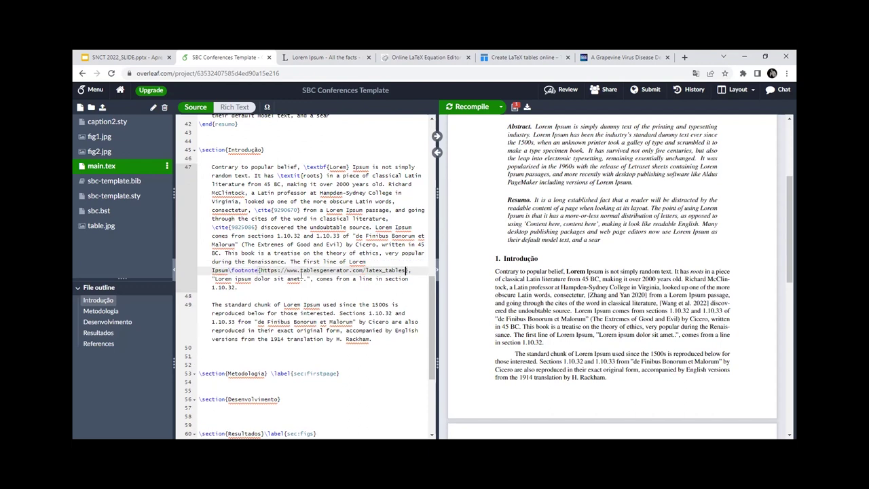
Step: Recompile and check the Lorem Ipsum footnote mark and the URL as footnote 1
left_click(319, 244)
left_click(471, 107)
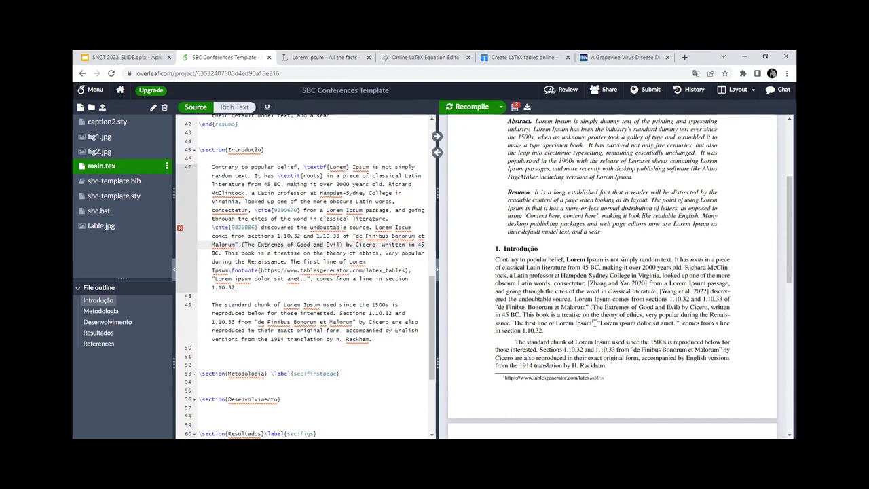
left_click_drag(553, 322, 592, 323)
left_click(594, 323)
left_click_drag(507, 383, 520, 379)
left_click(497, 382)
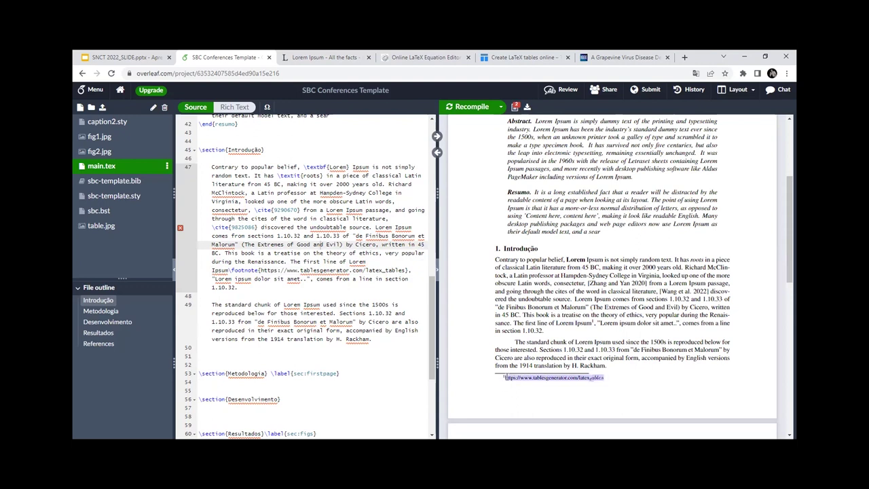
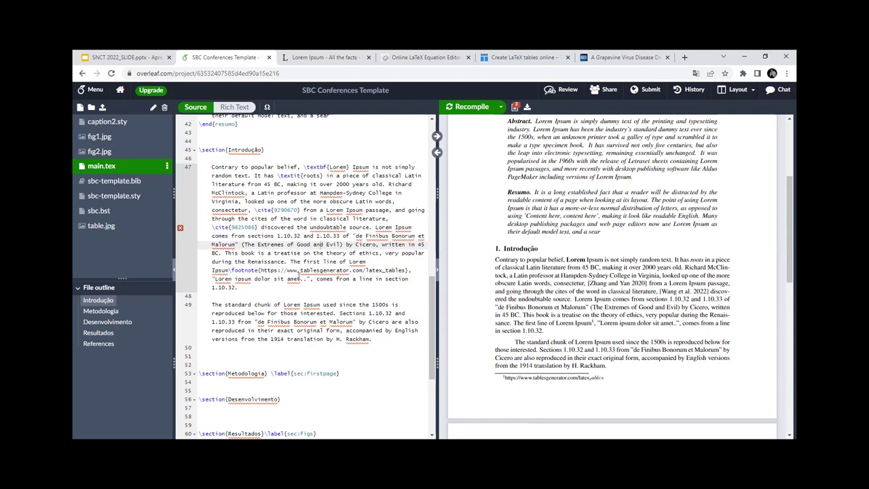
Step: After checking the command slide, begin typing \tableofcontents on a new line below the first Introdução paragraph
left_click(126, 57)
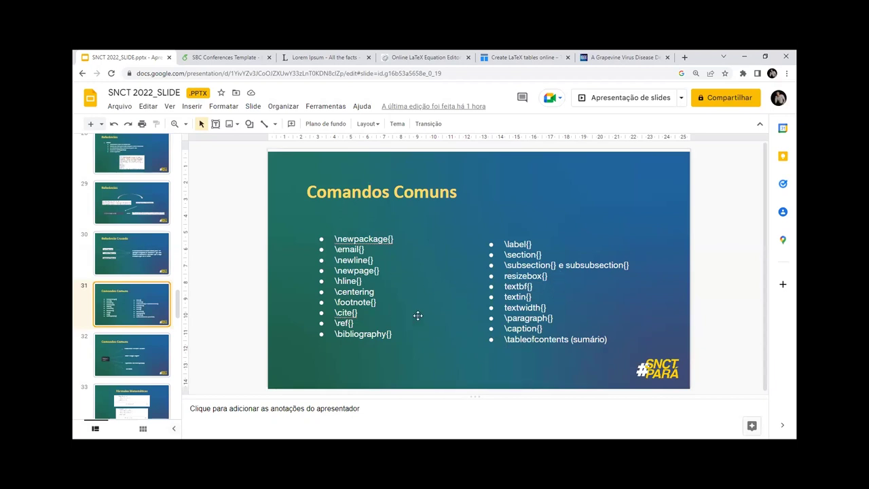
left_click(197, 57)
left_click(306, 289)
key("Return")
key("Return")
type("\\table")
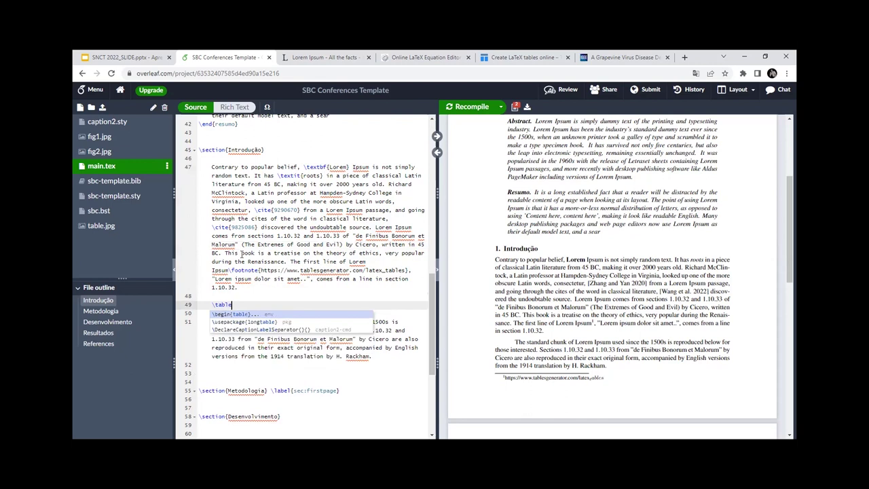
type("ofconten")
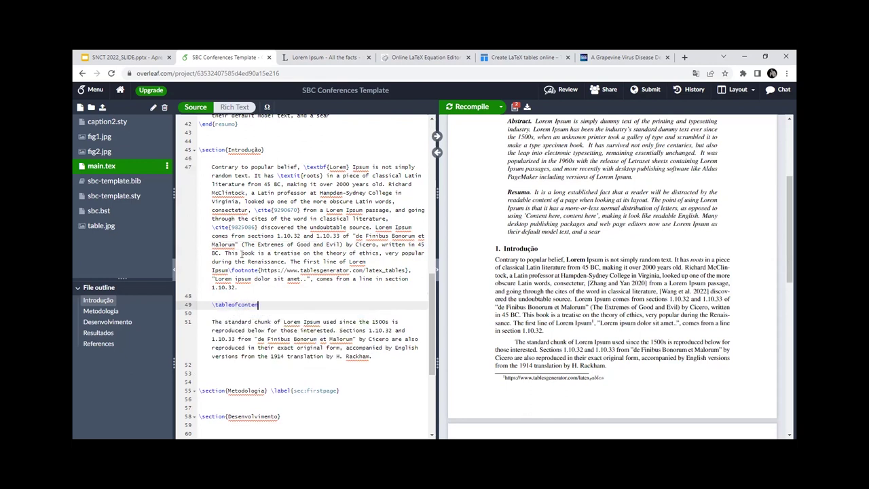
type("ts{")
Step: Recompile, then list '1. latex', '2. numpy' and '3. minu' inside the \tableofcontents braces
left_click(470, 106)
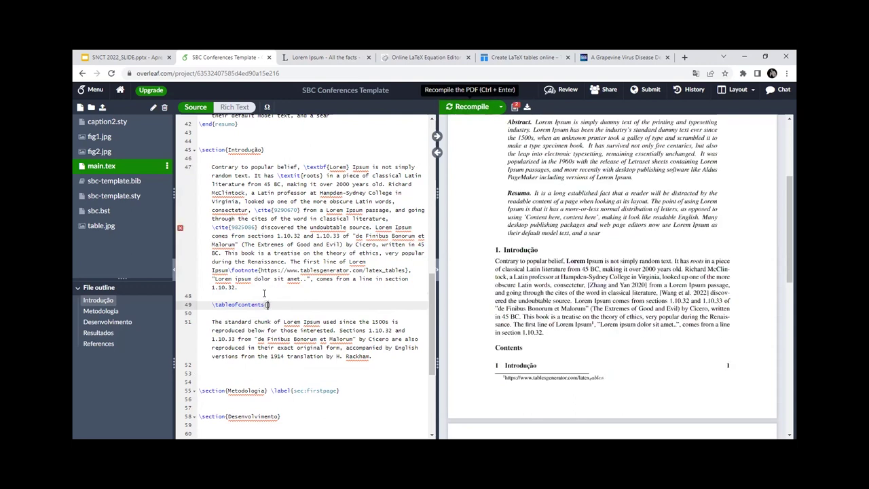
scroll(533, 309, "down", 5)
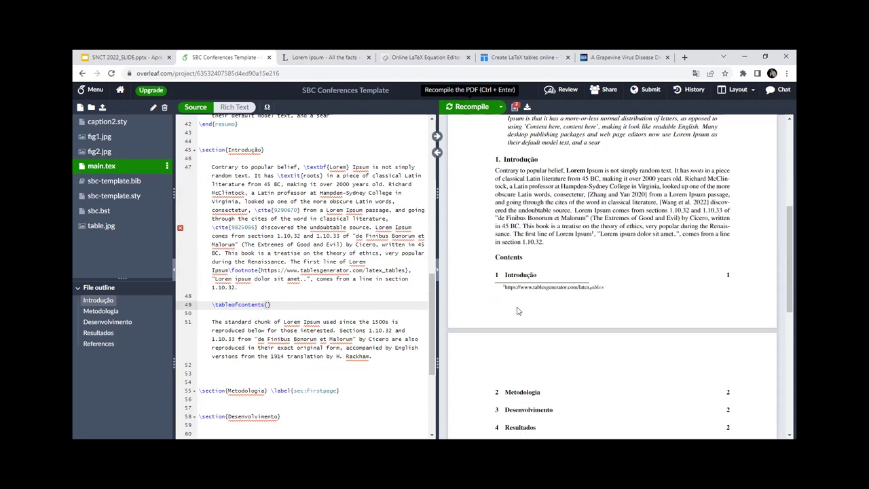
scroll(530, 250, "up", 2)
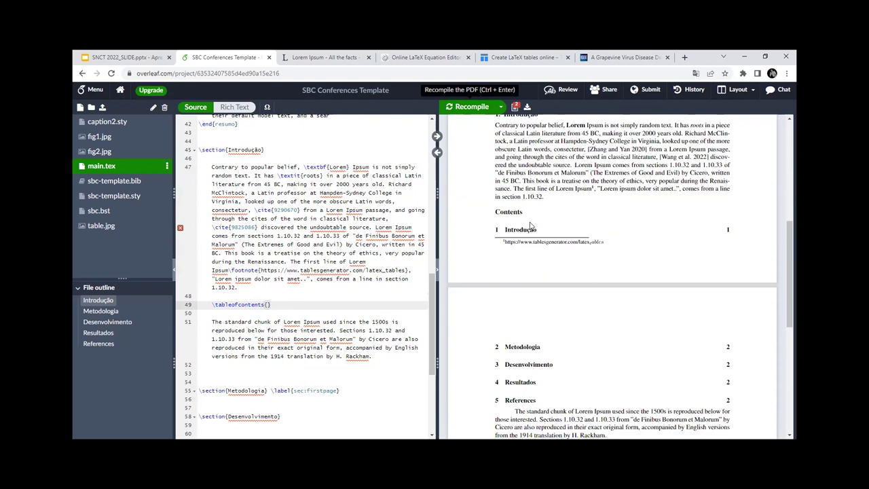
key("Return")
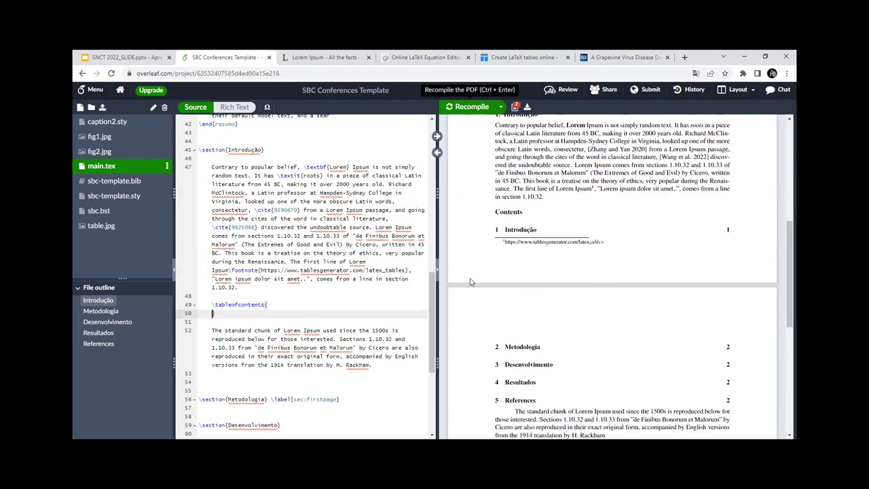
key("Tab")
type("1. latex")
key("Return")
type("2. ")
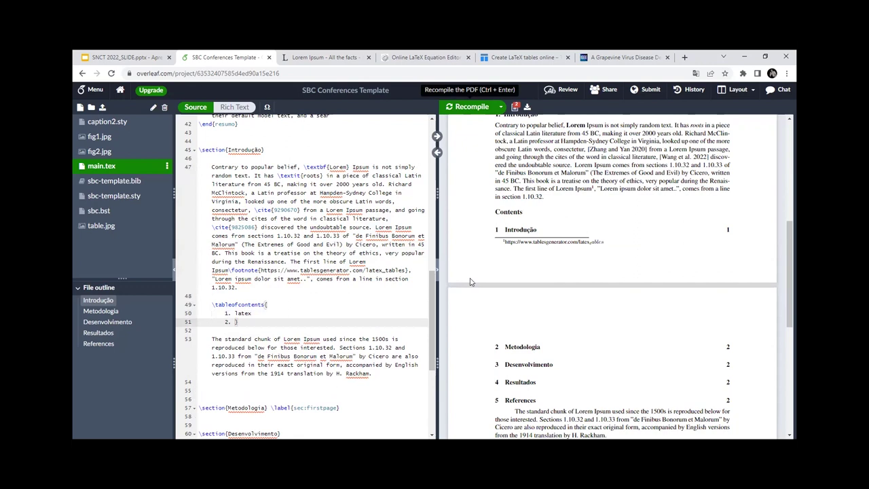
type("numpy")
key("Return")
type("3. ")
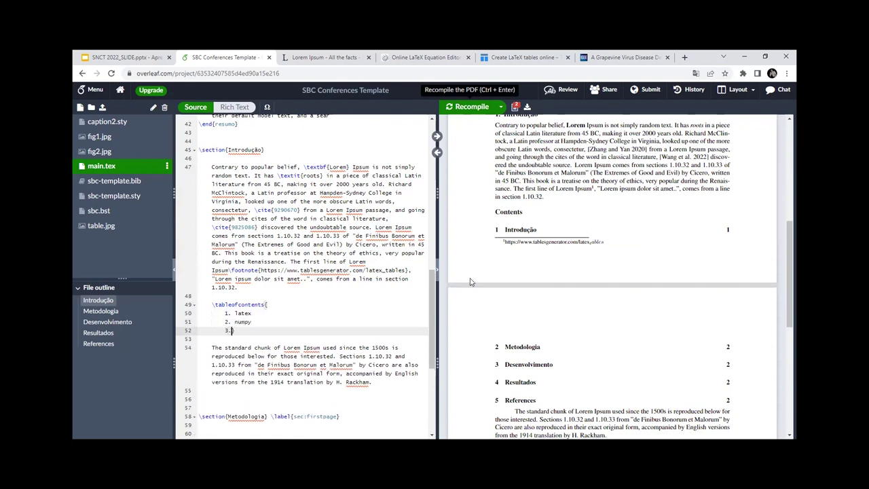
type("minu")
Step: Delete the whole table of contents block and move to the empty line under Metodologia
left_click_drag(263, 335, 209, 305)
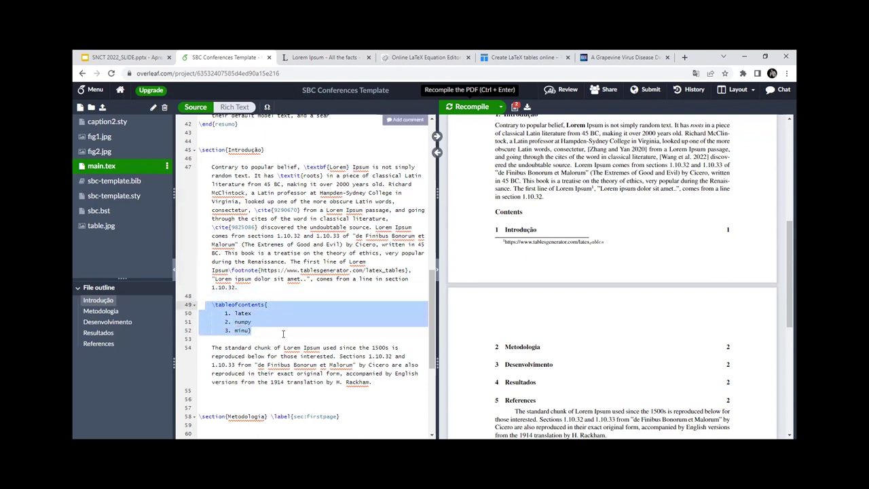
key("BackSpace")
key("BackSpace")
key("BackSpace")
scroll(243, 303, "down", 1)
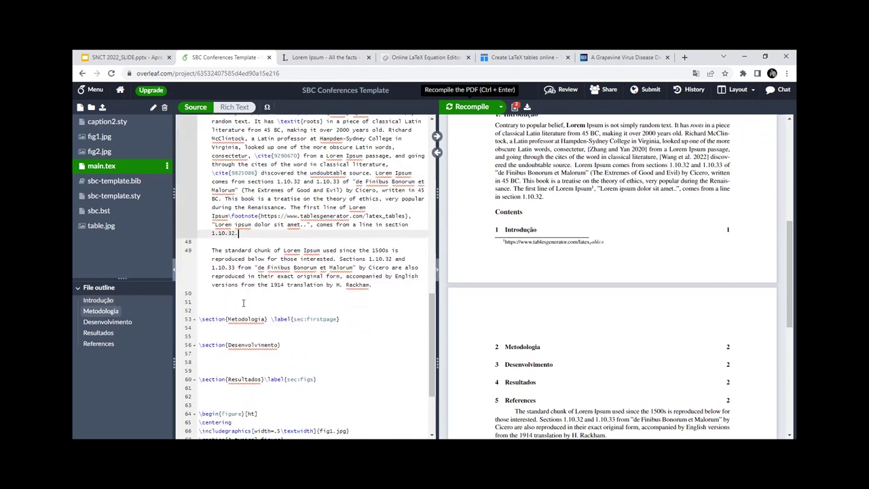
scroll(243, 302, "down", 5)
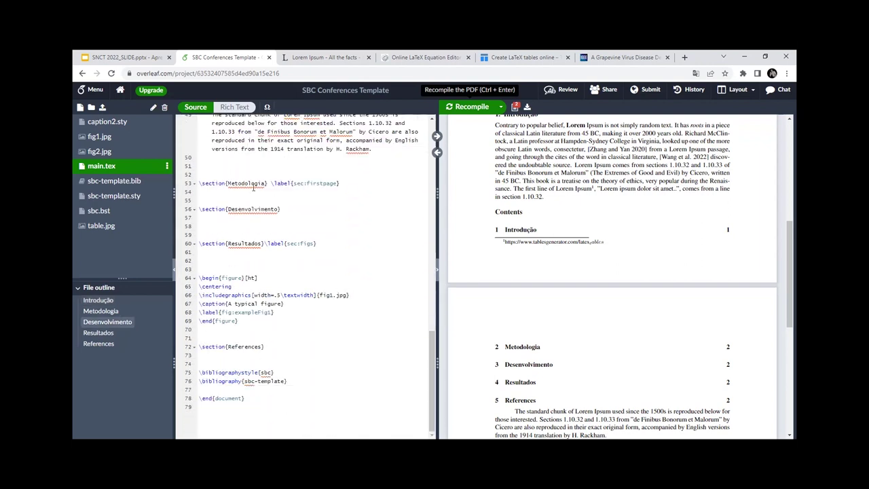
left_click(253, 200)
Step: Select the 'Where can I get some?' paragraph on lipsum.com and copy it
left_click(309, 60)
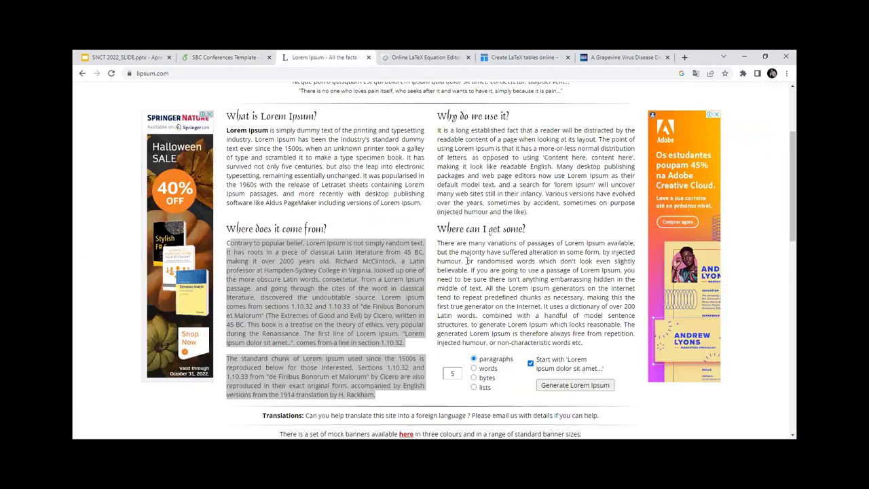
left_click(440, 250)
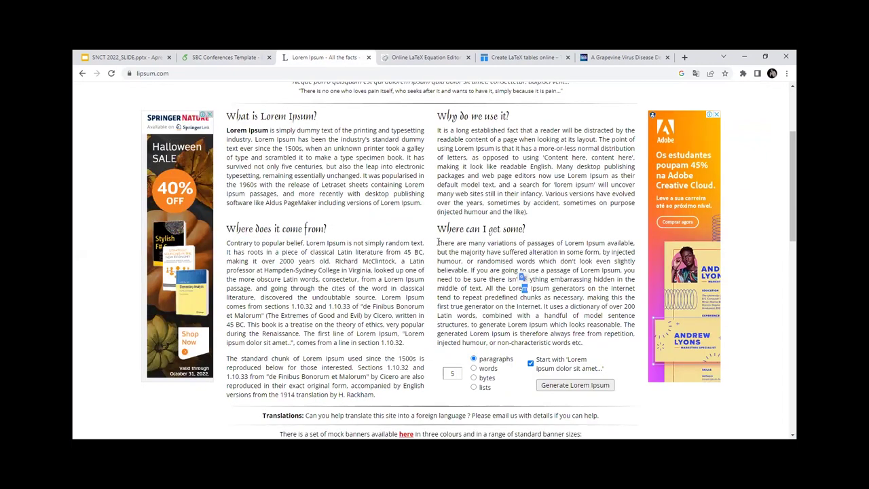
left_click_drag(438, 242, 449, 251)
left_click_drag(520, 275, 585, 343)
key("ctrl+c")
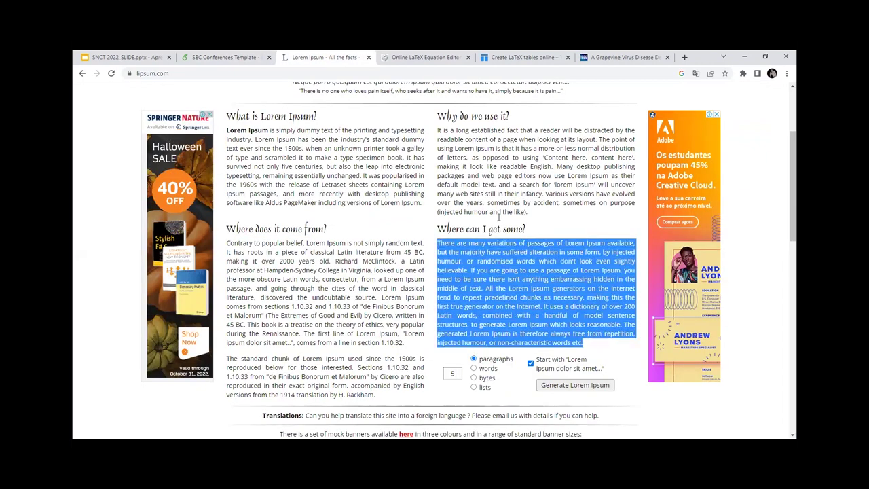
left_click(255, 57)
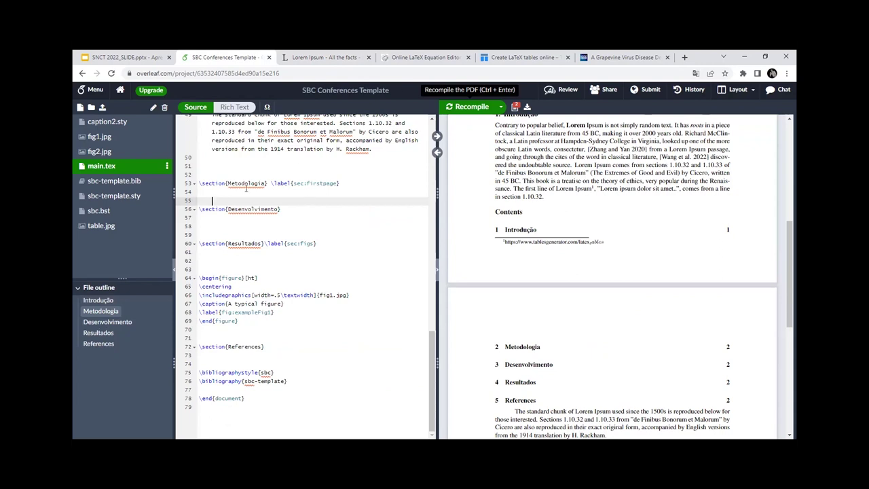
Step: Paste the 'Where can I get some?' paragraph under Metodologia and recompile
key("ctrl+v")
key("ctrl+Return")
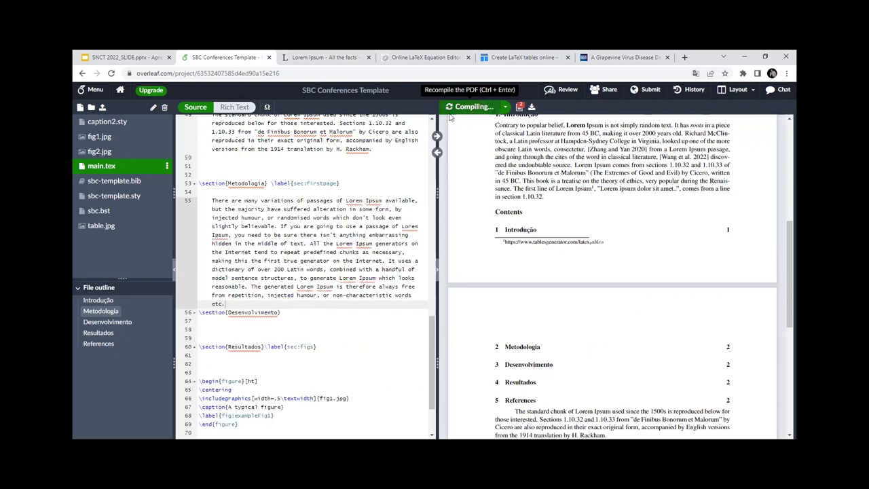
scroll(258, 237, "up", 3)
left_click_drag(340, 264, 273, 267)
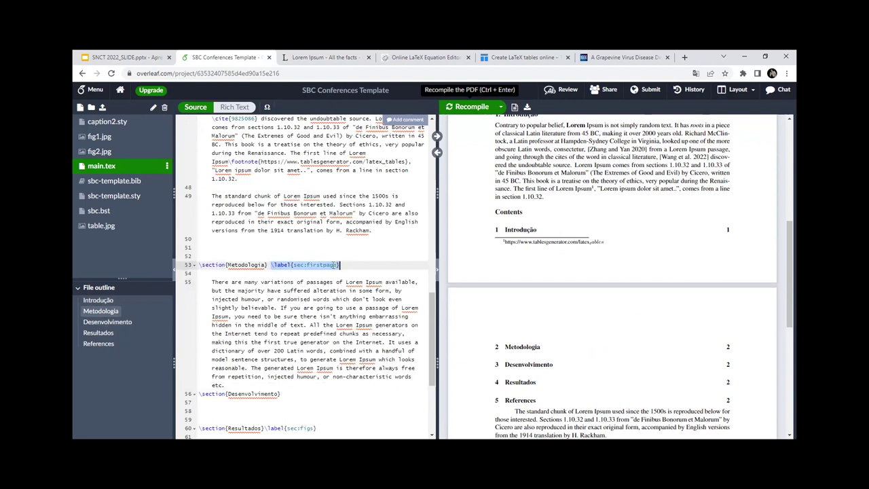
left_click(271, 265)
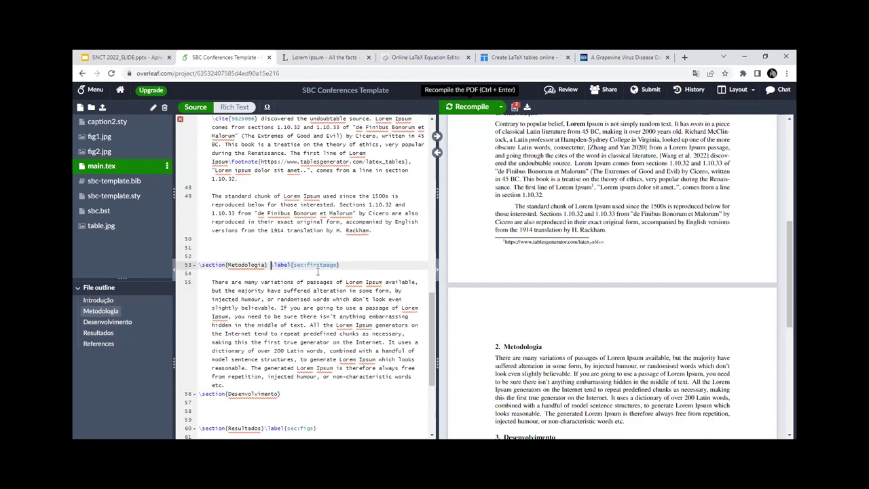
Step: Remove the stray space before the Metodologia section label
scroll(286, 235, "up", 5)
scroll(277, 234, "down", 5)
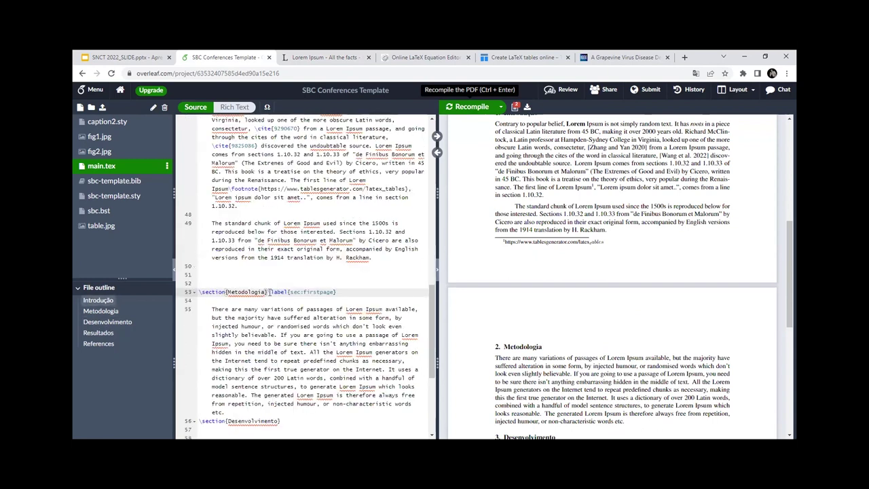
key("shift+End")
key("End")
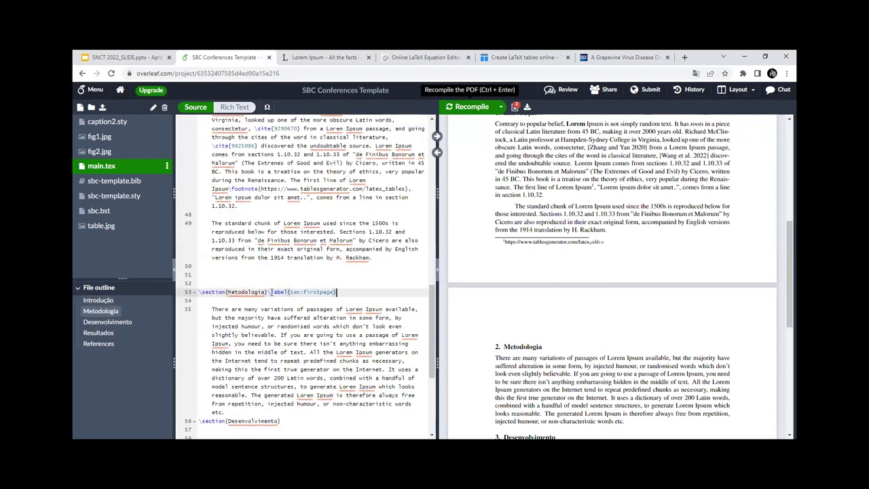
left_click_drag(267, 292, 199, 292)
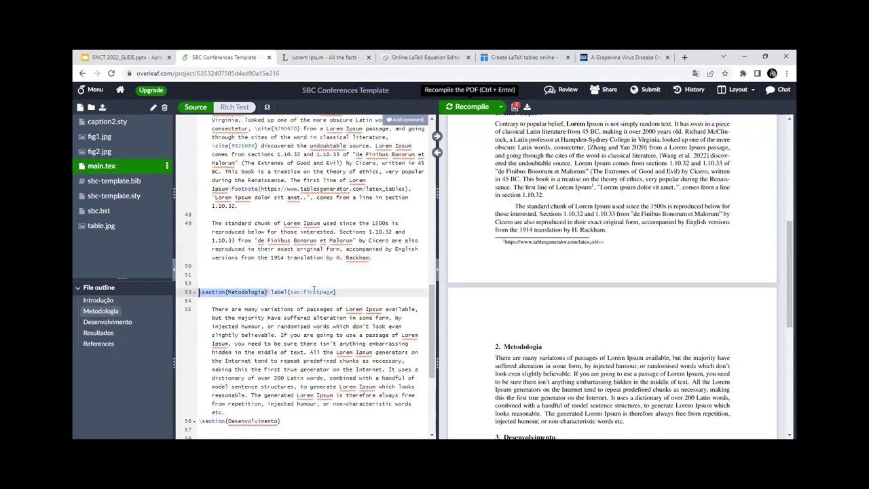
left_click(328, 292)
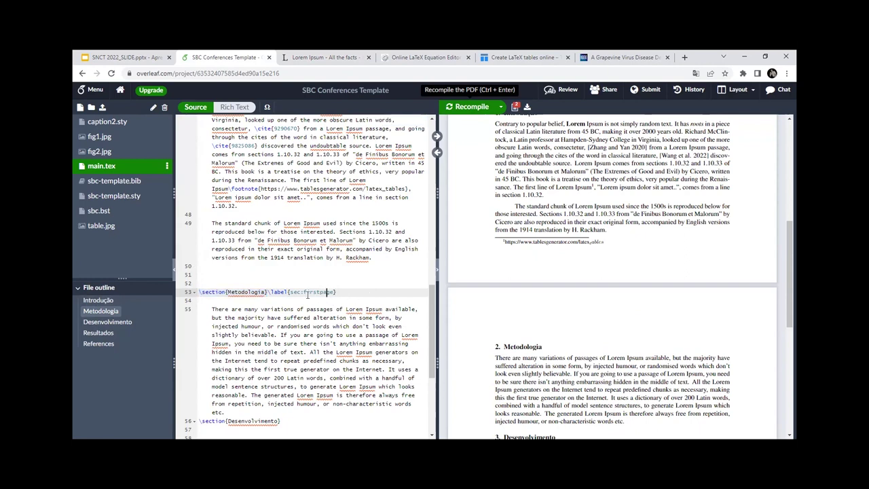
left_click_drag(292, 292, 334, 292)
Step: Delete the extra blank line above the Resultados figure
scroll(352, 292, "down", 3)
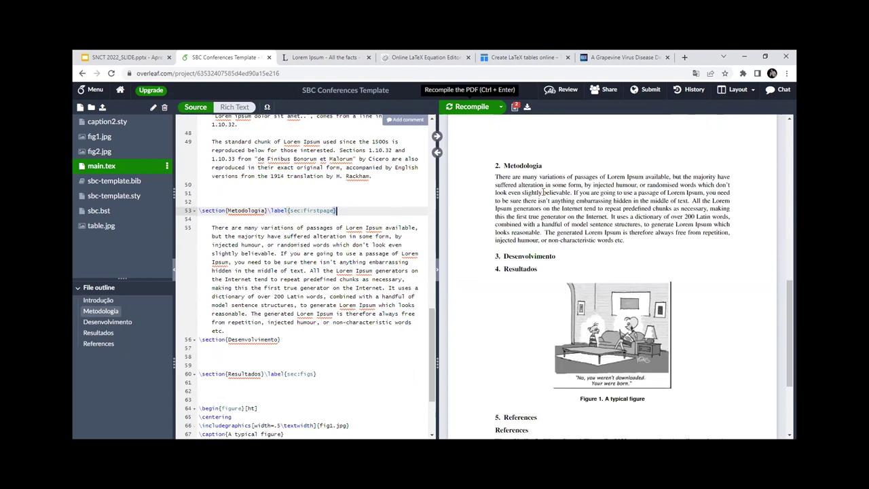
scroll(302, 310, "down", 2)
scroll(302, 310, "down", 3)
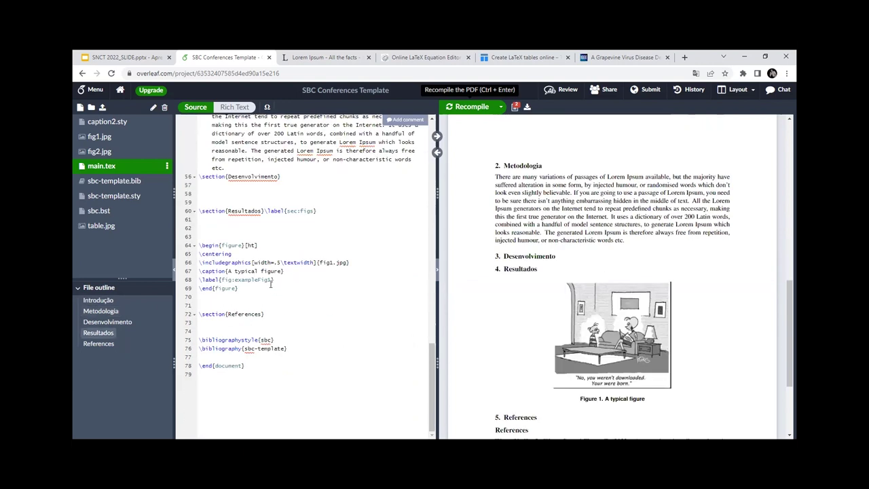
left_click(230, 229)
key("BackSpace")
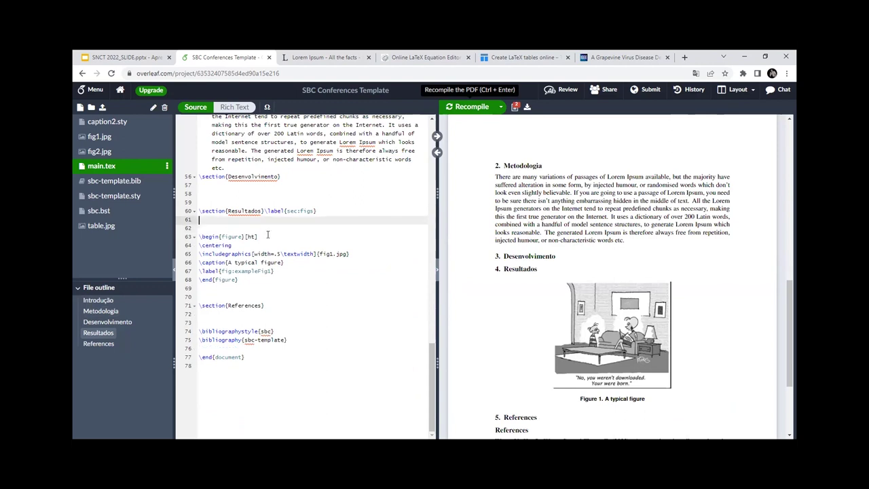
Step: Copy the 'standard chunk of Lorem Ipsum' paragraph and go to the empty line under Desenvolvimento
left_click(324, 57)
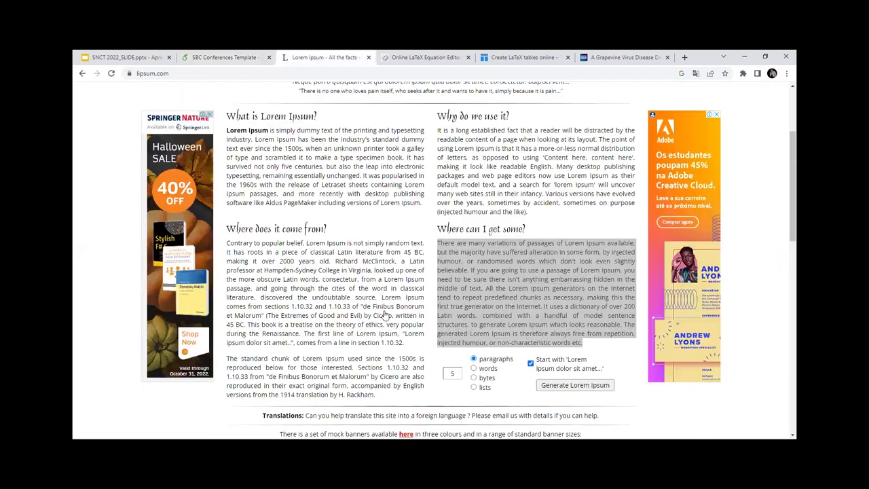
scroll(435, 271, "down", 2)
left_click_drag(605, 235, 226, 223)
key("ctrl+c")
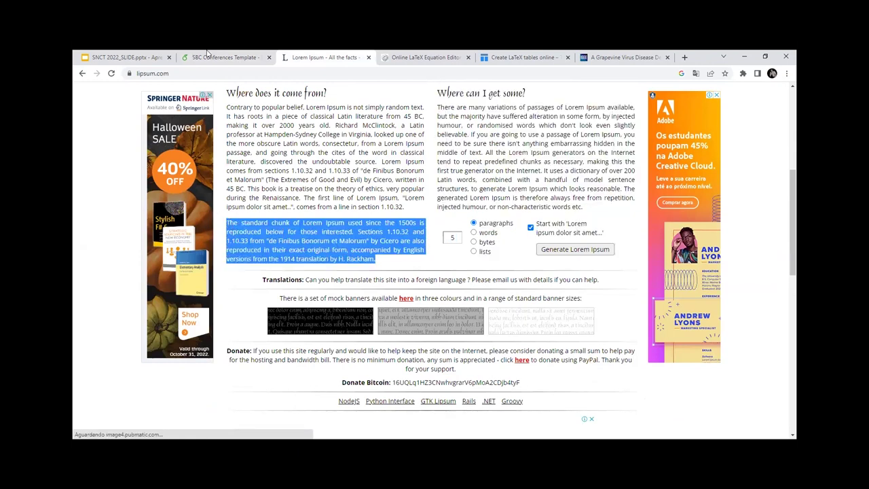
left_click(209, 57)
left_click(222, 194)
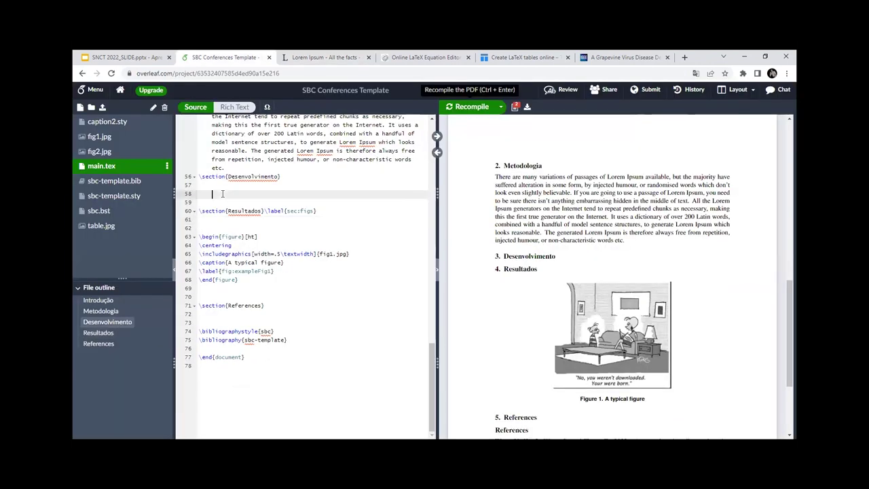
Step: Paste the standard-chunk paragraph under Desenvolvimento and recompile
key("ctrl+v")
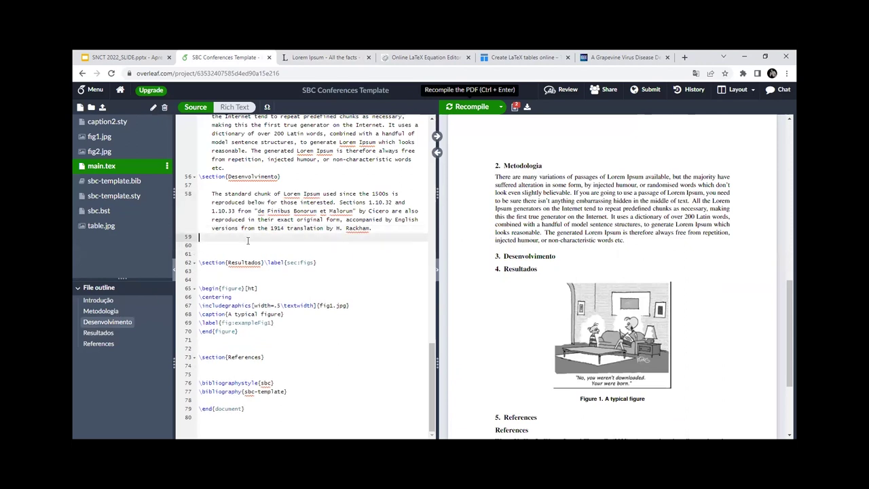
key("BackSpace")
key("ctrl+Return")
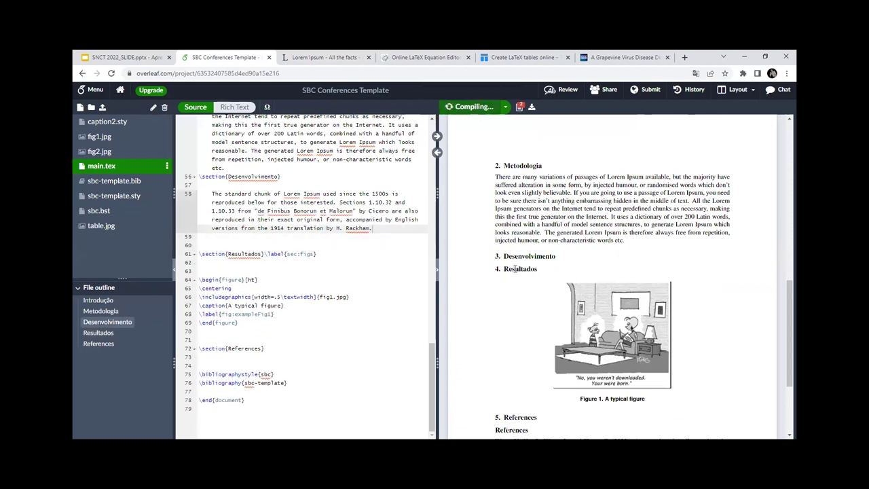
Step: Copy the sentences from 'Reproduced below' to the end into Resultados and recompile
left_click(201, 269)
left_click_drag(221, 202, 390, 231)
key("ctrl+c")
left_click(237, 262)
key("Return")
key("ctrl+v")
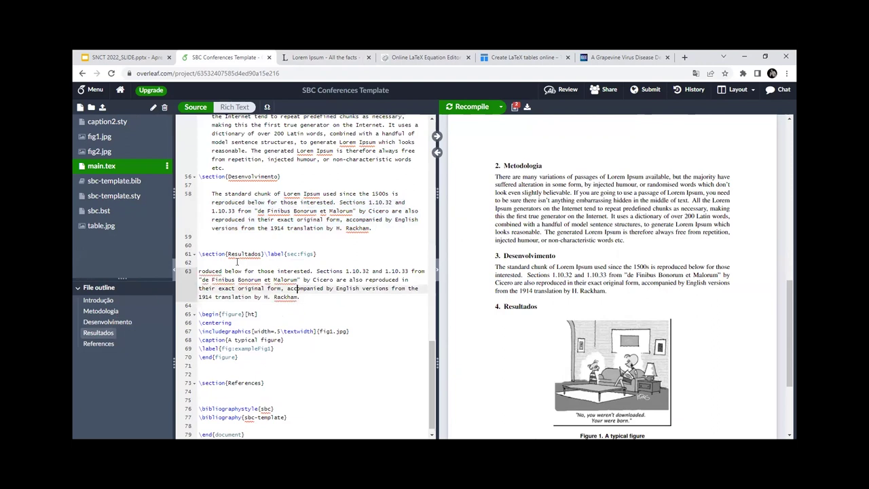
type("Rep")
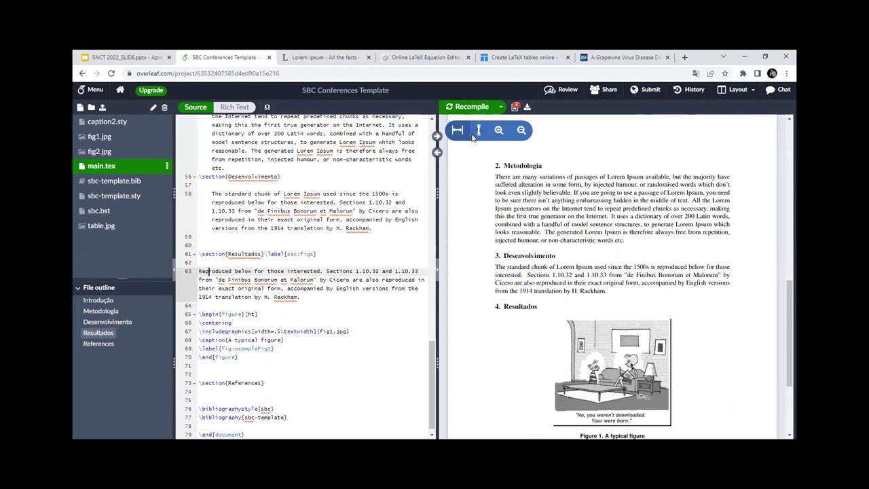
left_click(463, 108)
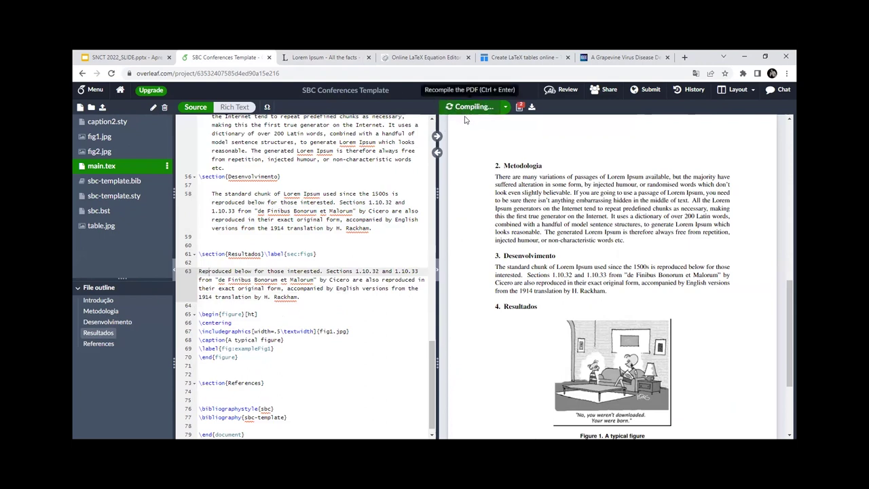
scroll(260, 301, "down", 2)
left_click(251, 294)
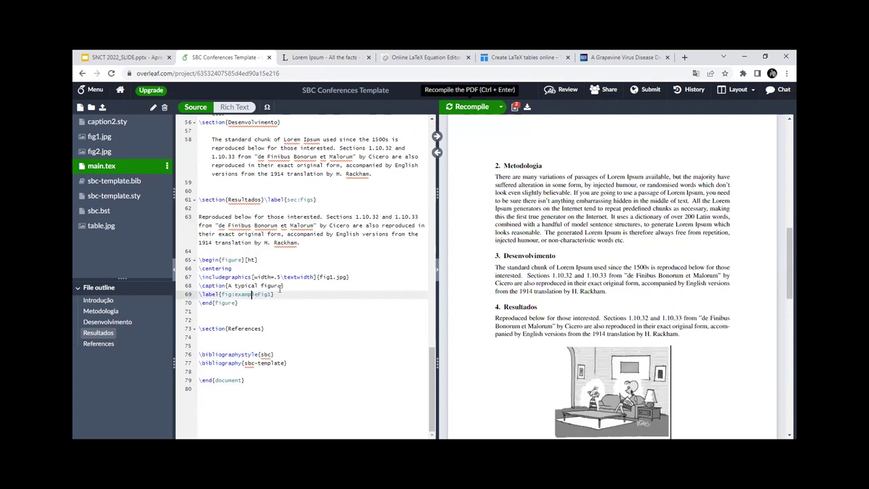
Step: Delete fig1.jpg from the Resultados \includegraphics braces and recompile, leaving only the caption
left_click_drag(347, 277, 320, 277)
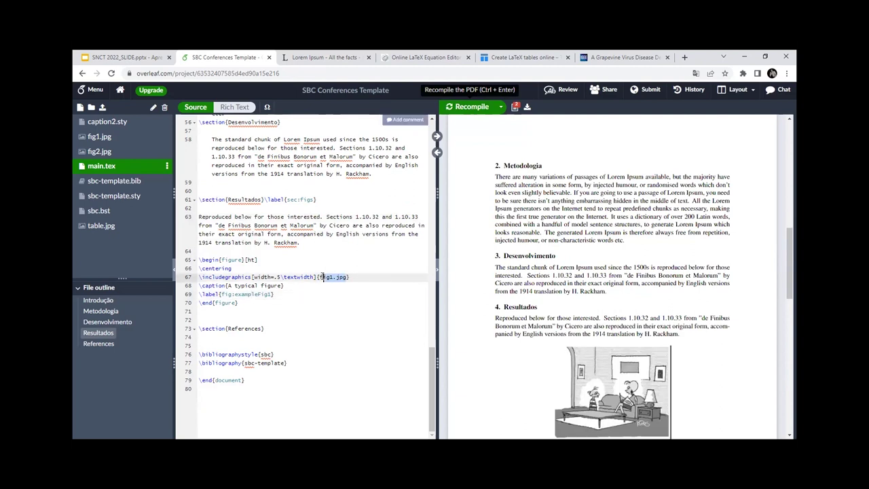
key("BackSpace")
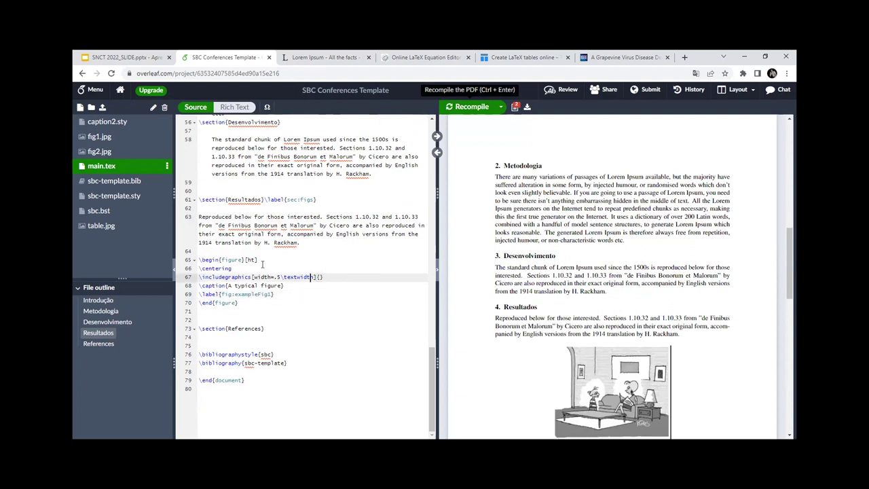
left_click(259, 260)
left_click(317, 277)
key("ctrl+Return")
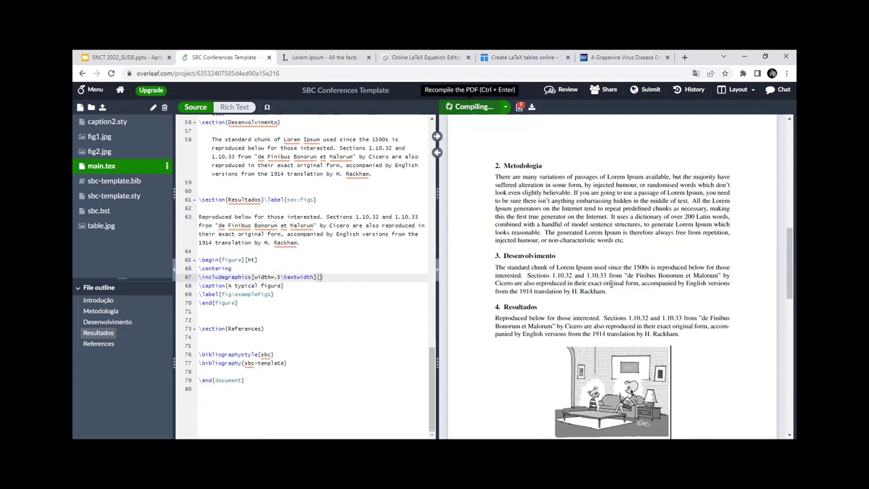
scroll(665, 343, "down", 2)
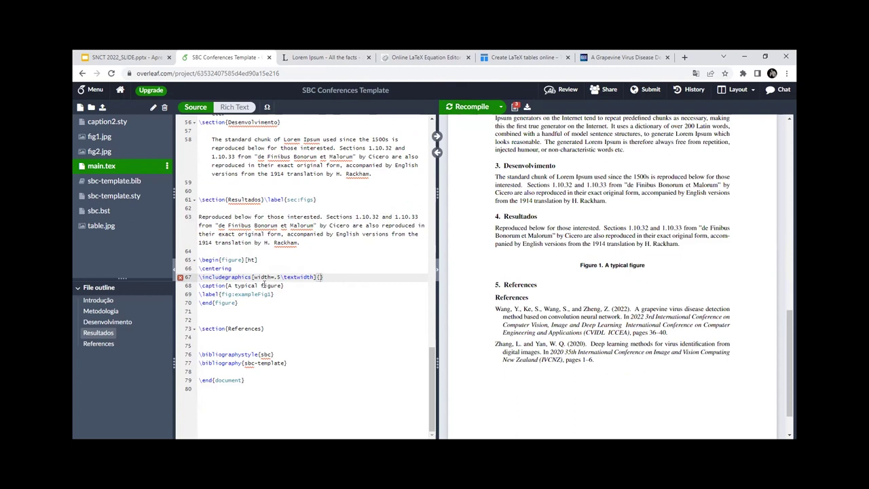
triple_click(321, 277)
left_click(320, 277)
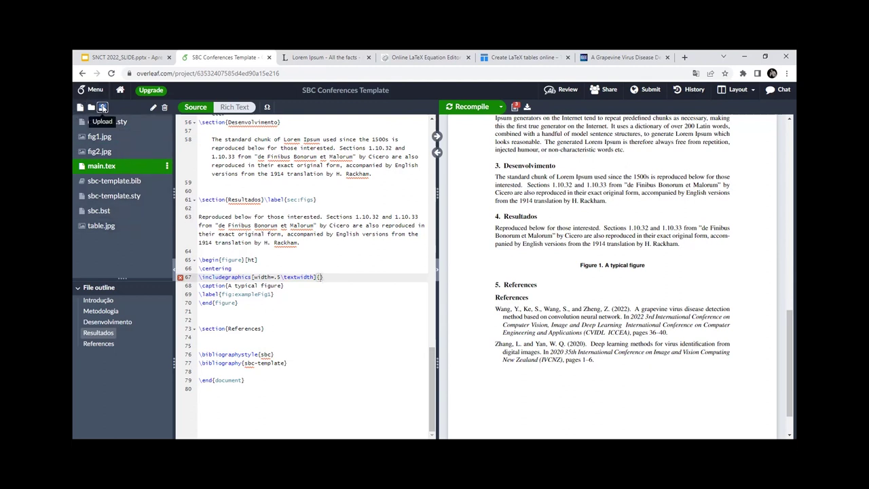
Step: Upload Figura04.gif from the LaTeX - Curso folder into the project
left_click(102, 109)
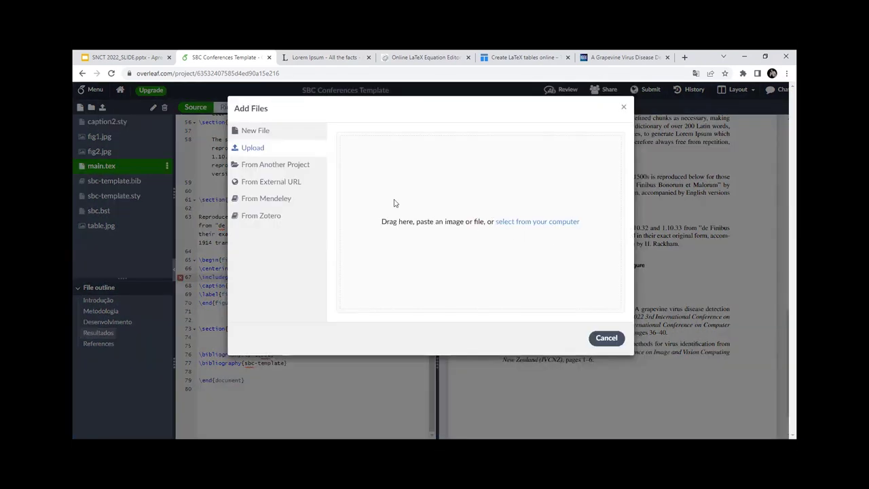
left_click(547, 227)
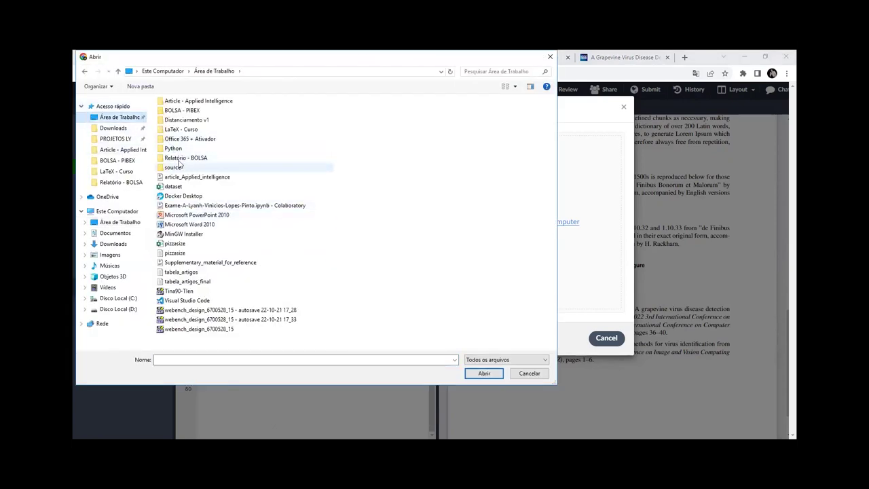
left_click(173, 132)
double_click(173, 131)
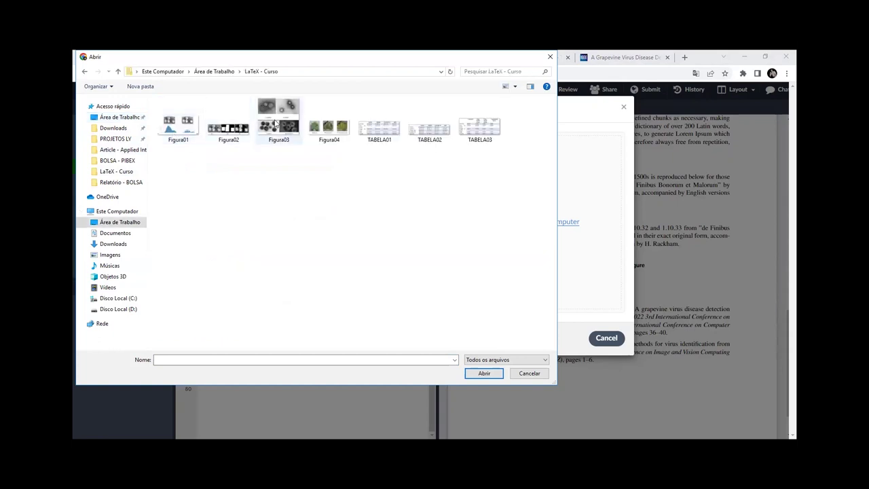
left_click(340, 131)
left_click(474, 373)
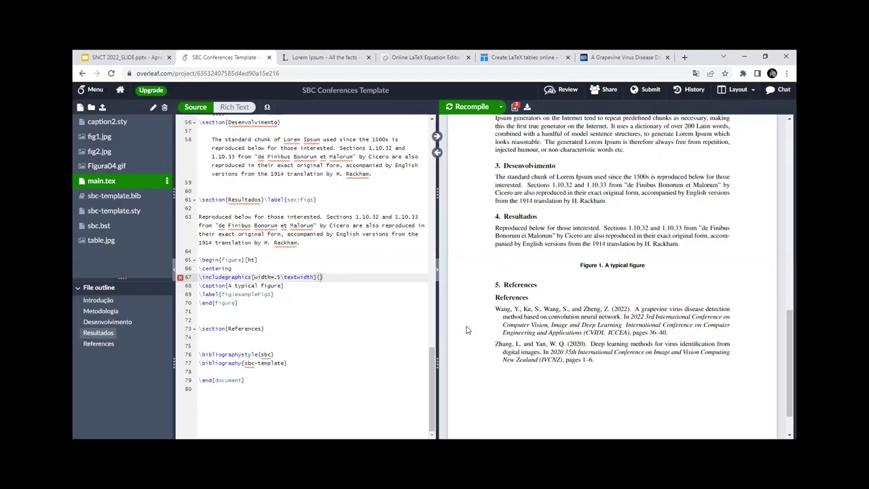
left_click(121, 168)
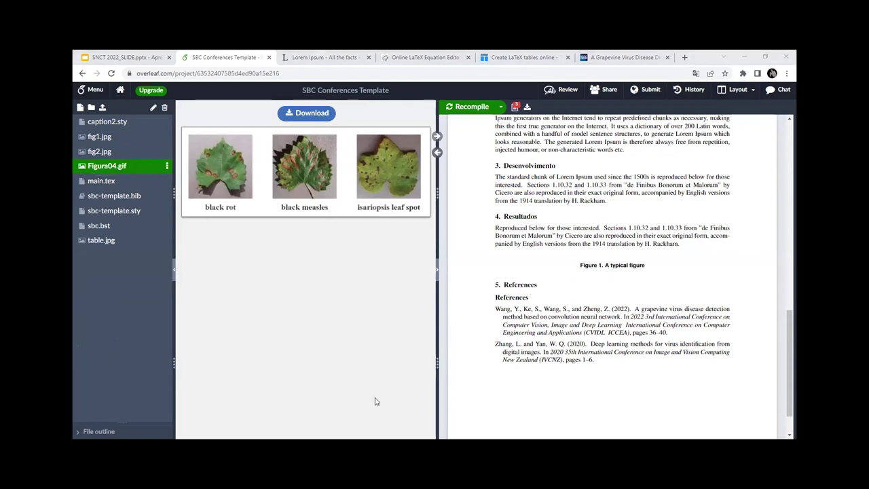
Step: Delete the fig1.jpg cartoon from the project files
left_click(108, 152)
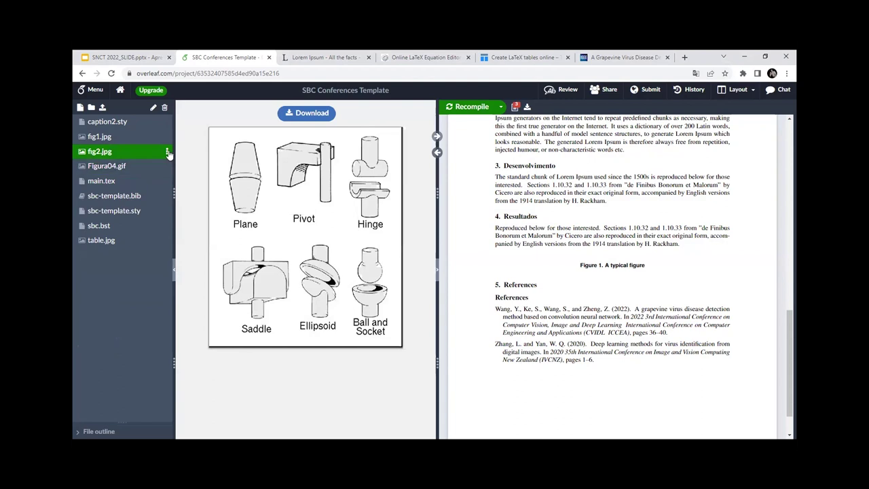
left_click(167, 152)
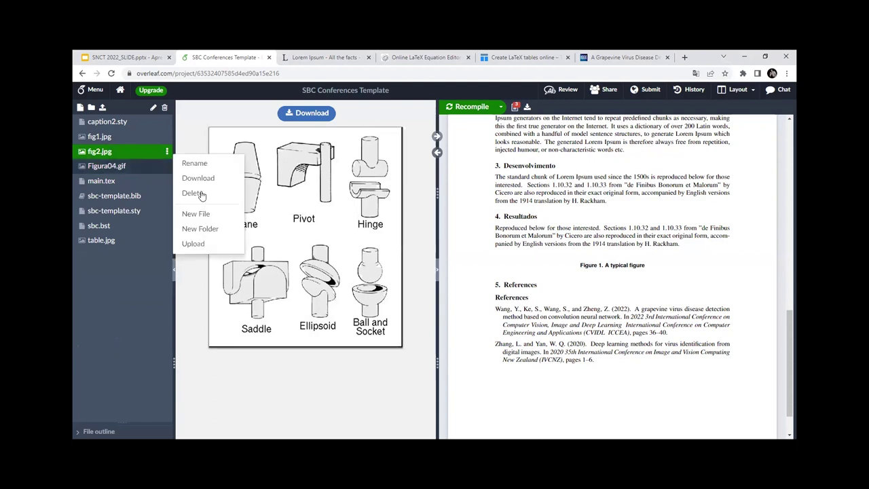
left_click(150, 136)
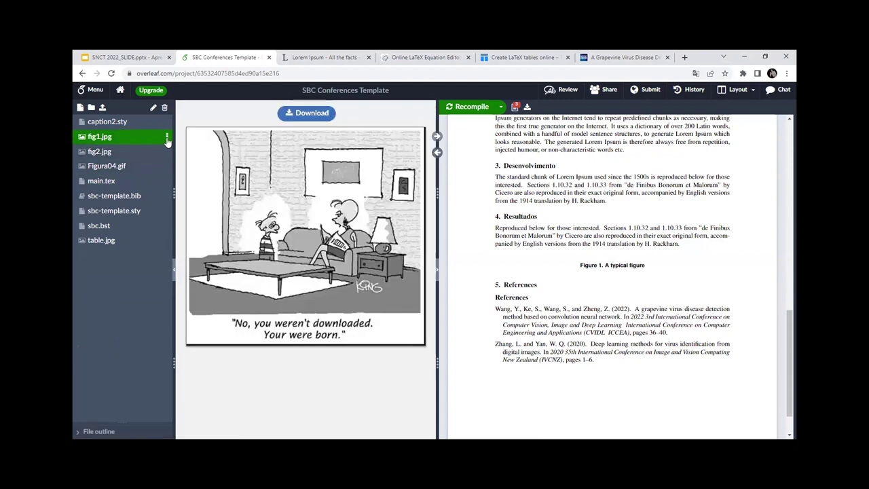
left_click(167, 137)
left_click(188, 179)
left_click(538, 191)
left_click(108, 138)
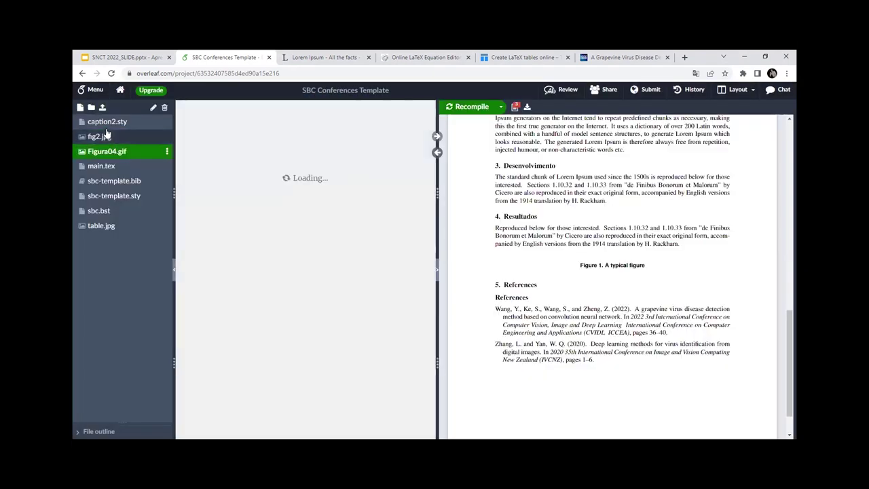
left_click(103, 121)
left_click(107, 152)
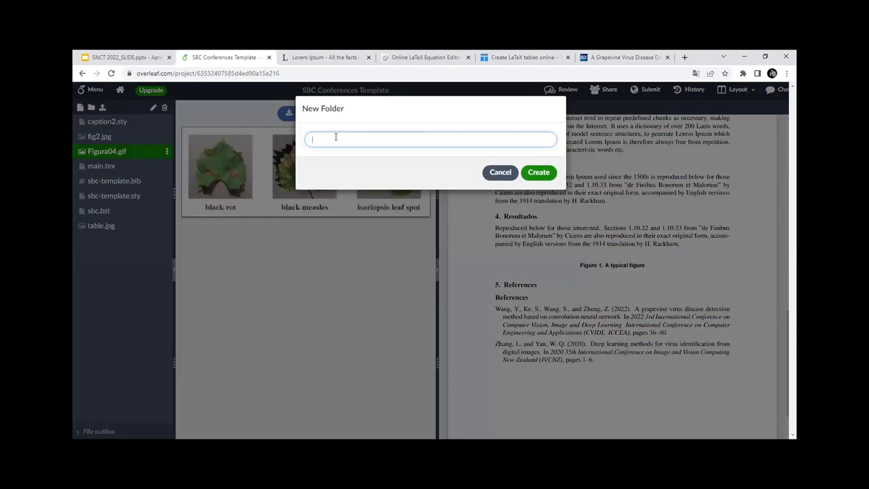
Step: Create a new folder named Figure in the project
left_click(336, 137)
type("Figure")
key("Return")
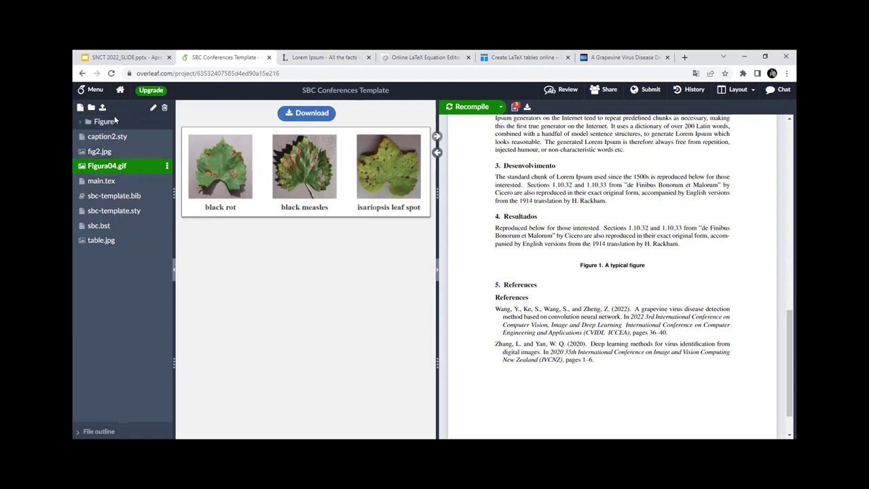
left_click(112, 126)
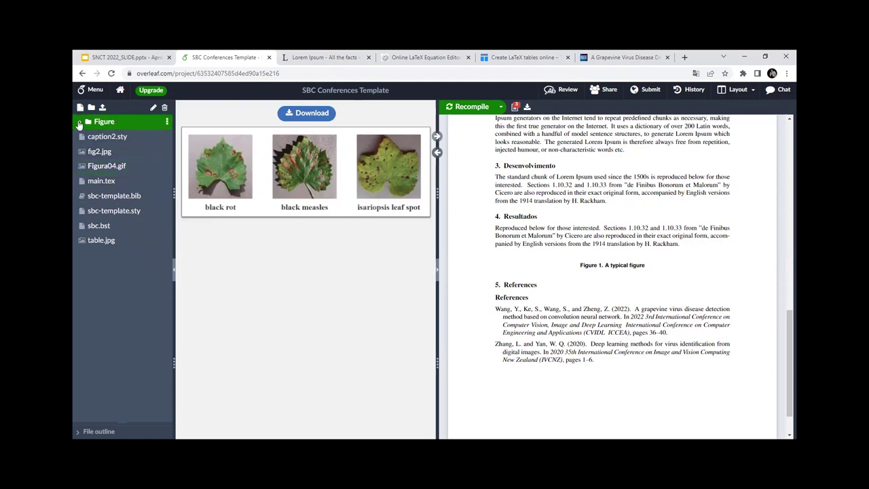
left_click(80, 124)
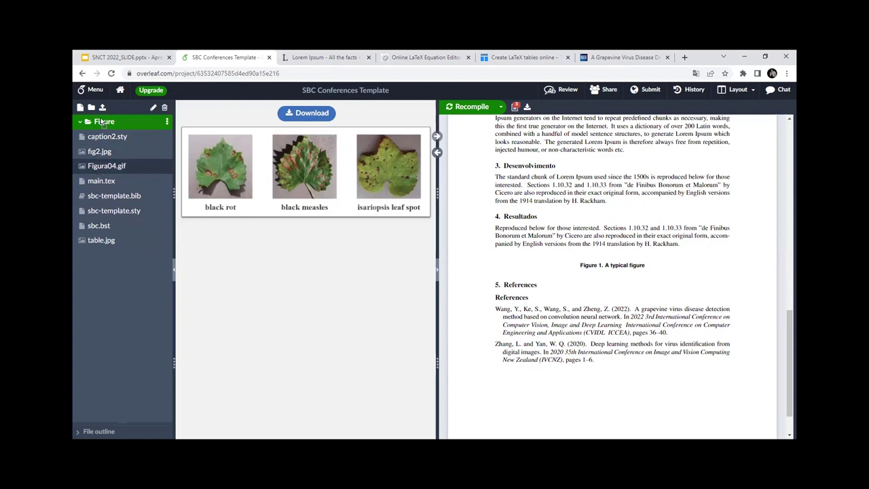
Step: Move Figura04.gif and fig2.jpg into the Figure folder and reopen main.tex
left_click_drag(100, 166, 127, 131)
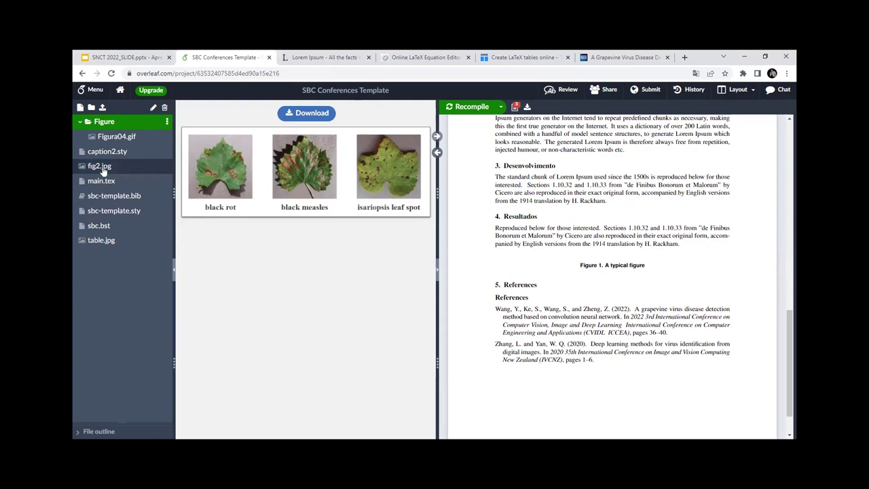
left_click_drag(102, 171, 102, 122)
left_click(79, 121)
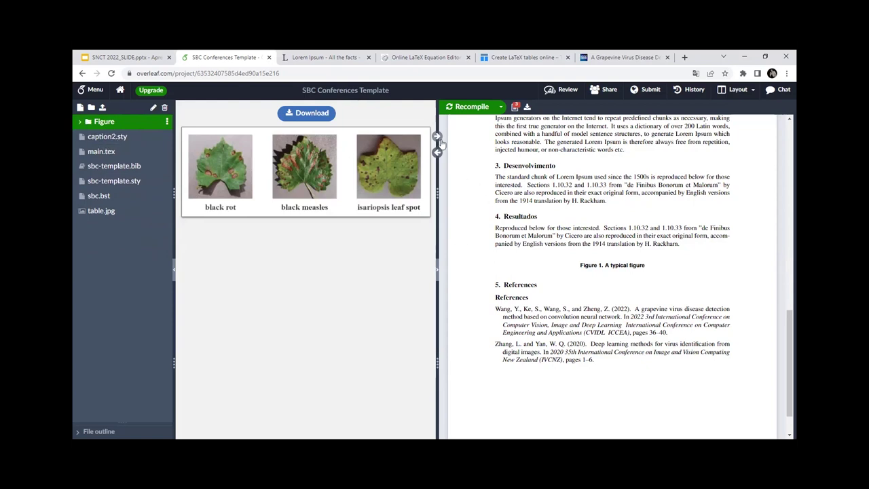
left_click(120, 153)
left_click(106, 122)
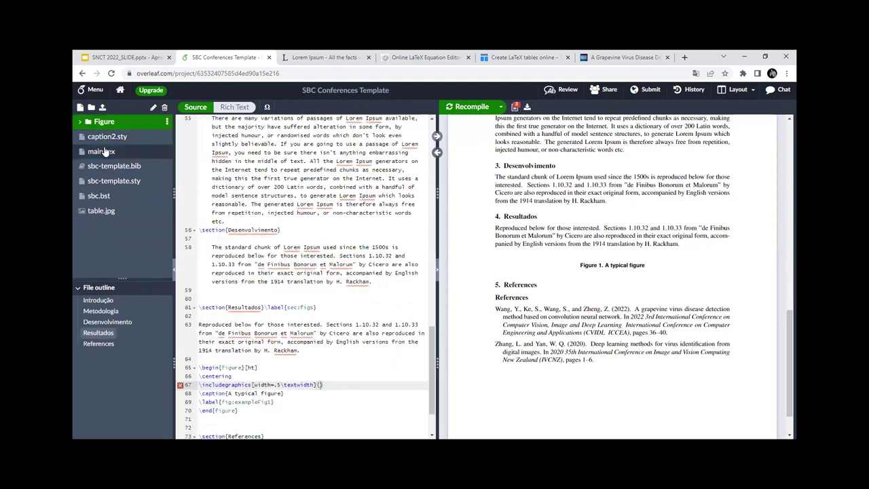
Step: Preview Figura04.gif, then return to main.tex's Resultados figure block
left_click(81, 122)
left_click(136, 152)
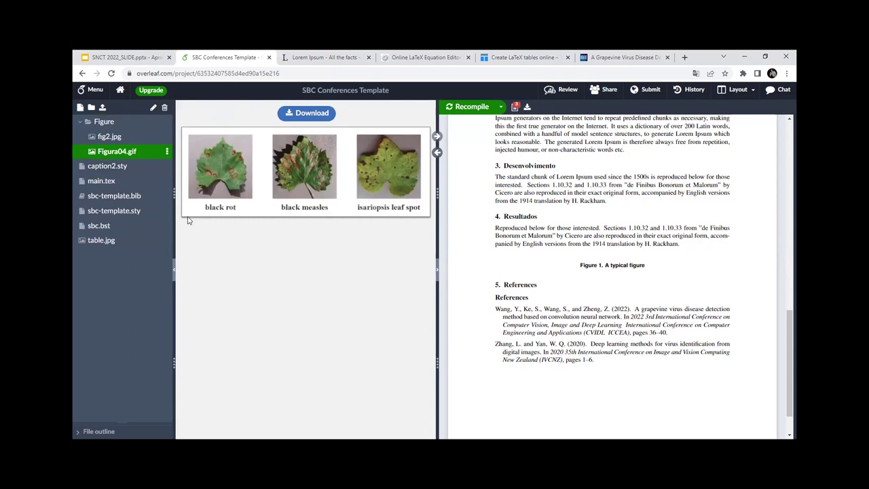
left_click(139, 198)
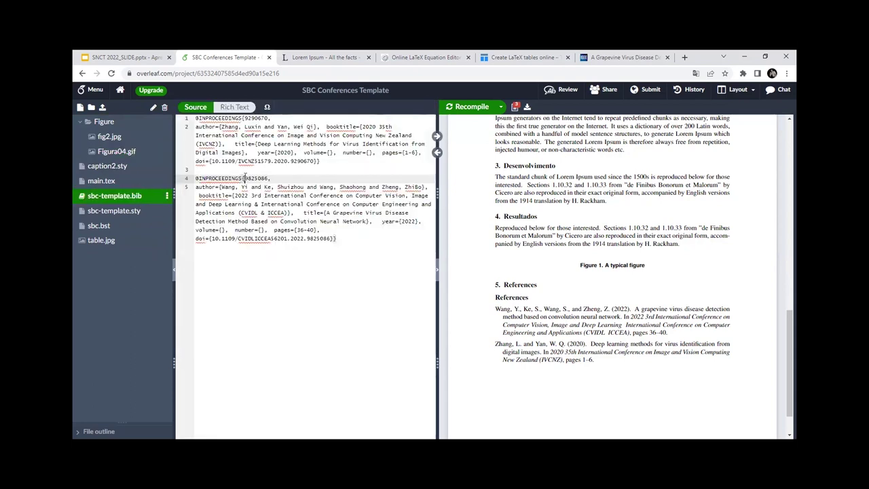
left_click(102, 181)
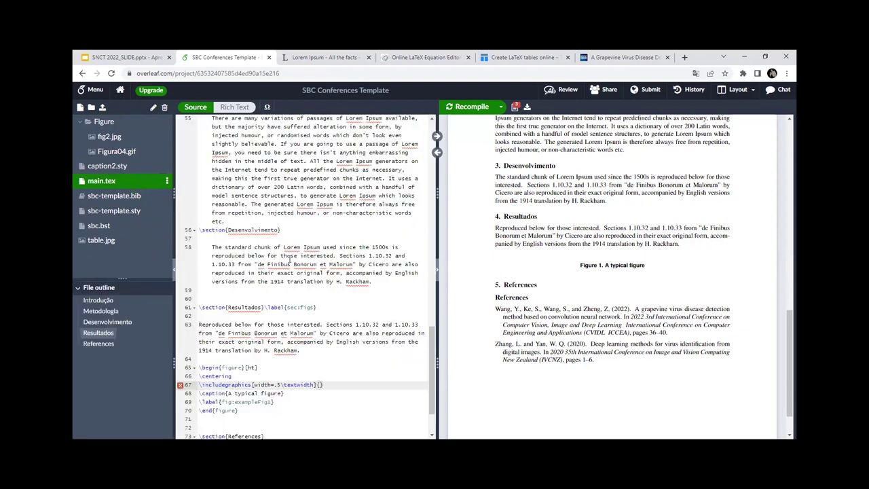
scroll(294, 258, "down", 1)
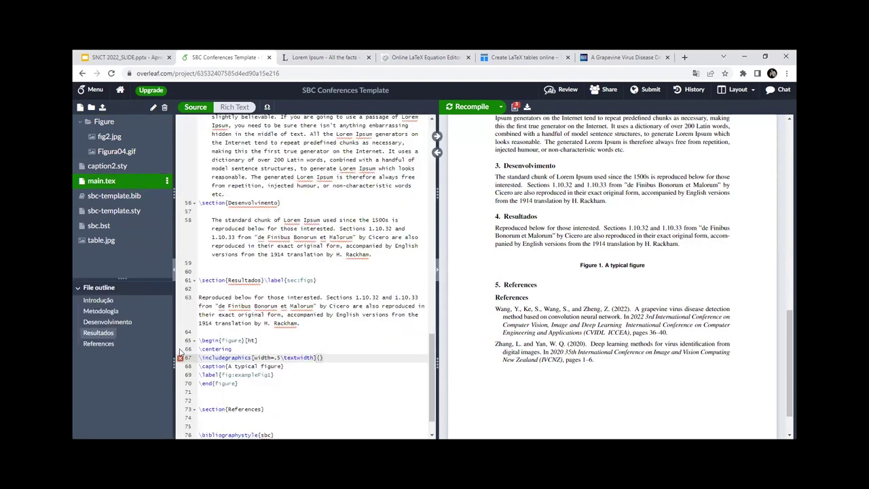
left_click_drag(200, 341, 246, 385)
left_click(250, 385)
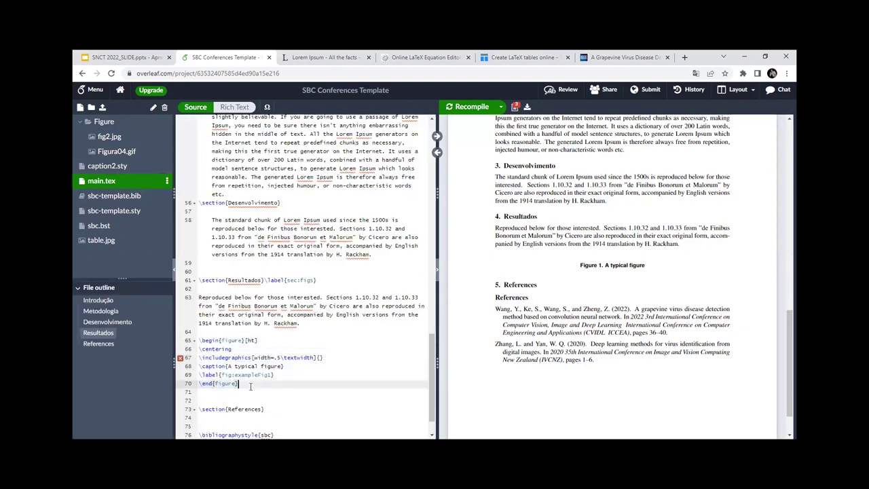
Step: Type the Figure/Figura04.gif path into the empty \includegraphics braces on line 67
left_click(320, 357)
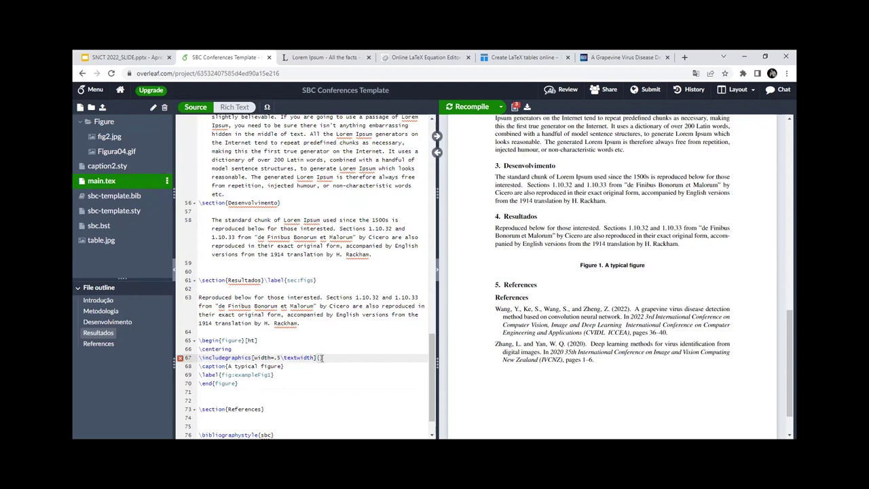
left_click(275, 358)
type("Fig")
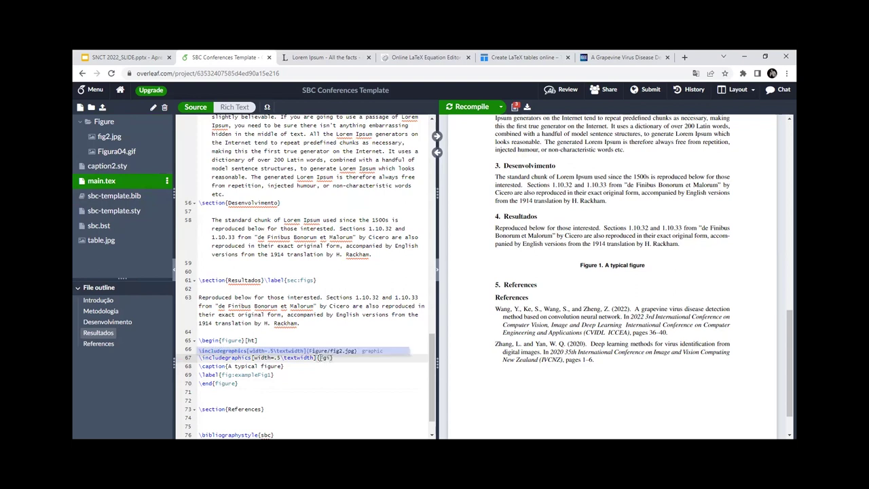
key("Return")
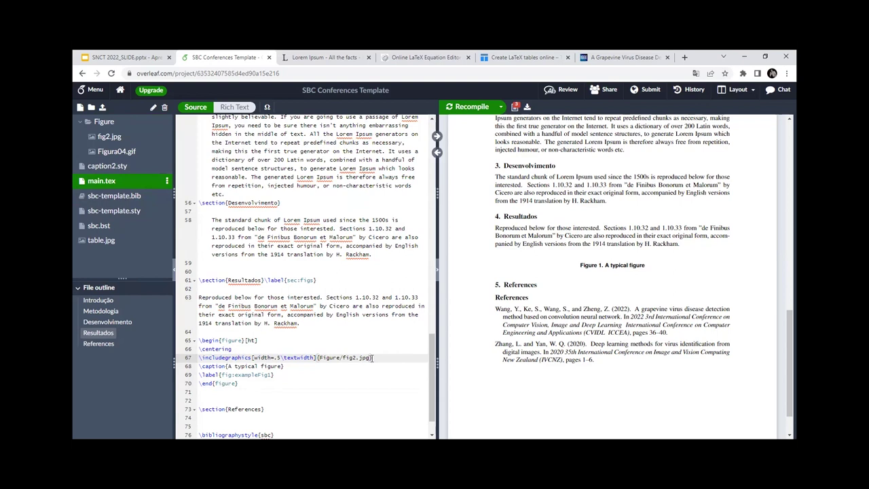
left_click_drag(370, 358, 321, 359)
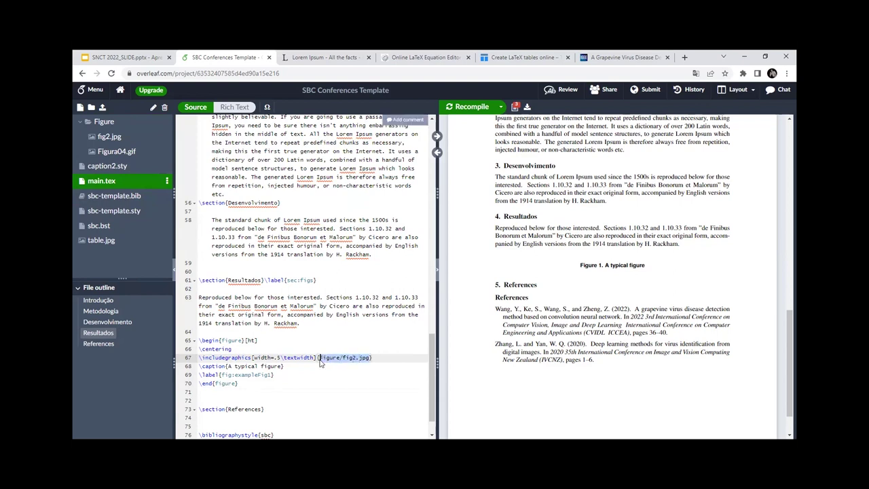
key("BackSpace")
type("F")
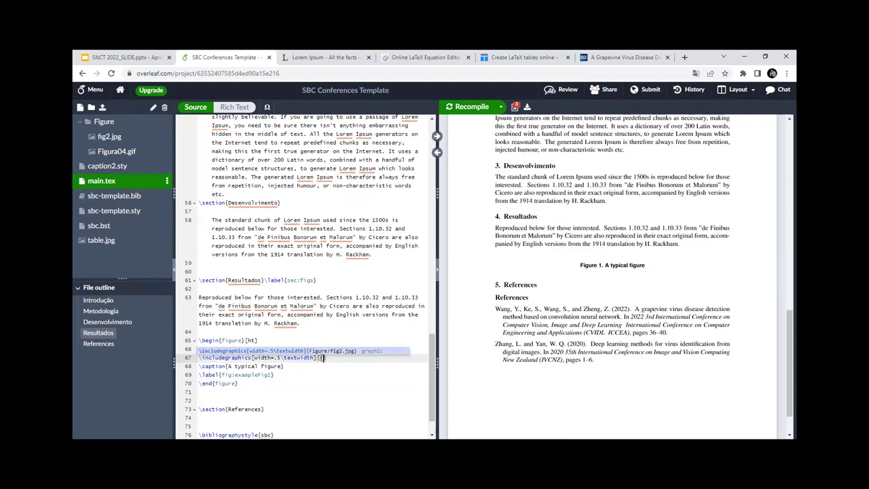
type("i")
type("gure")
type("/")
type("Figure/Figura")
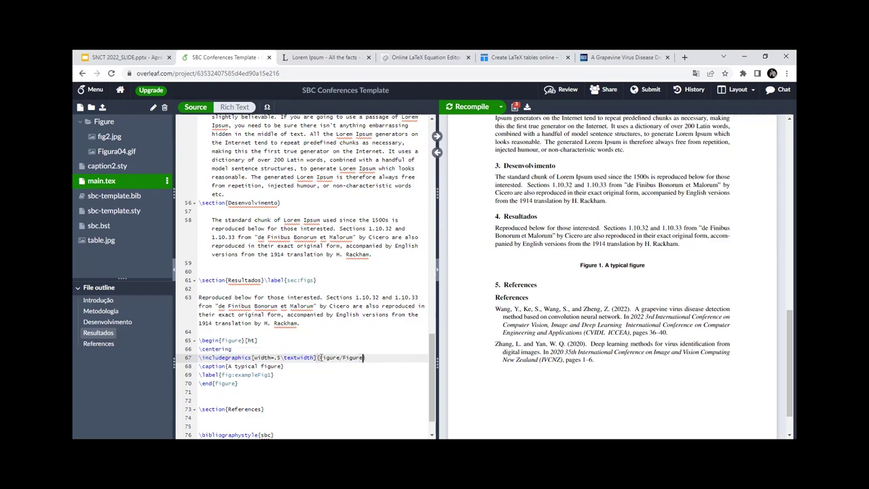
type("04.gif")
Step: Recompile the paper and inspect the error on line 67's Figura04.gif extension
left_click(326, 331)
key("ctrl+s")
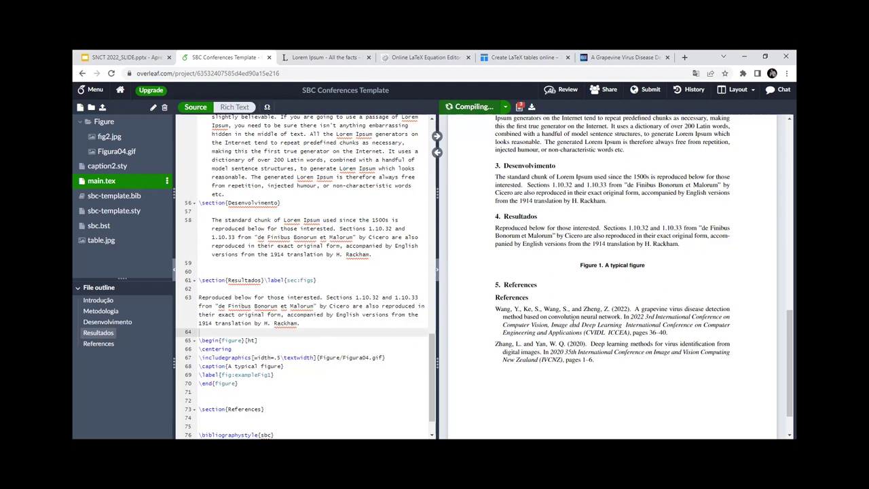
scroll(530, 302, "down", 1)
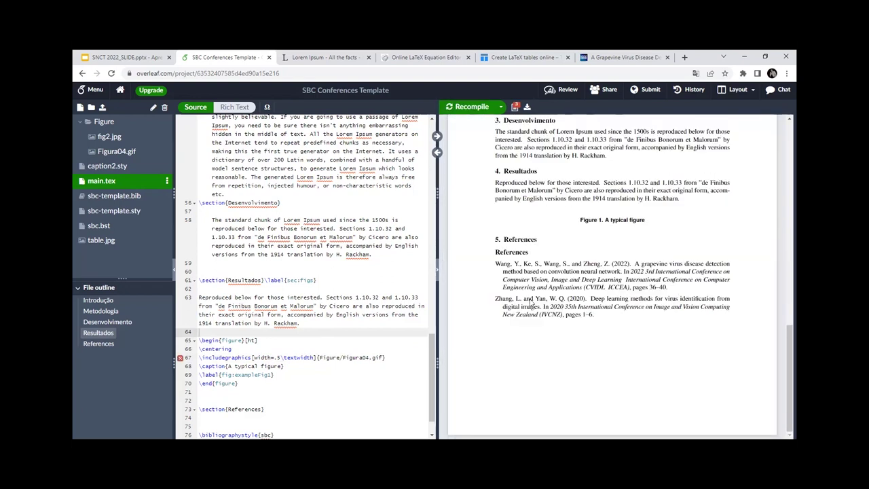
left_click(363, 323)
scroll(330, 278, "up", 2)
scroll(329, 276, "down", 2)
scroll(329, 275, "down", 3)
double_click(373, 276)
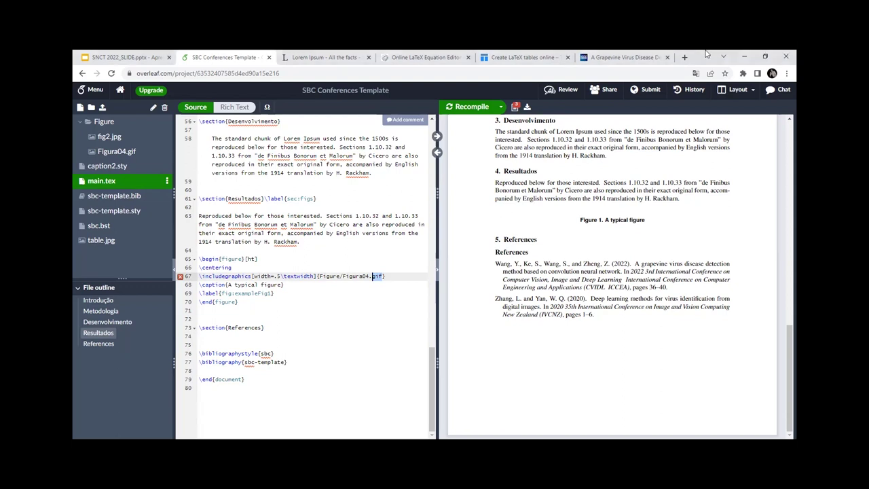
Step: Search for Pixabay in a new tab and open the helmeted woman sunrise photo
left_click(685, 58)
type("pix")
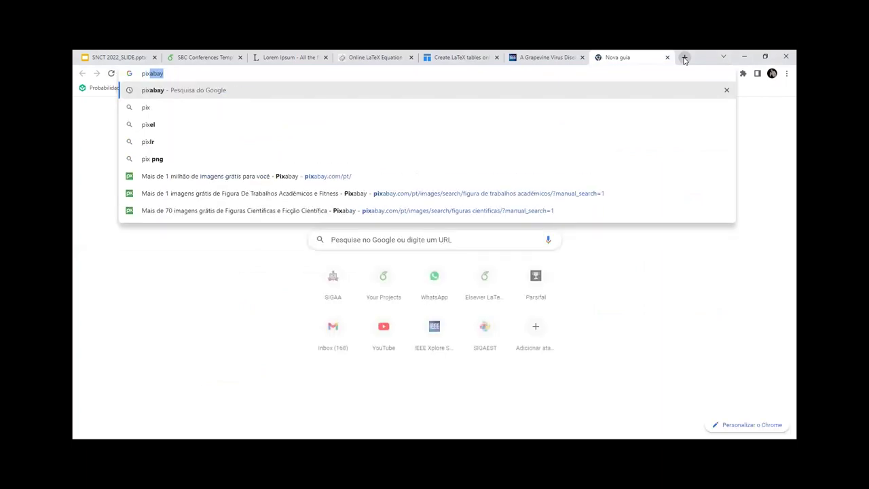
key("Return")
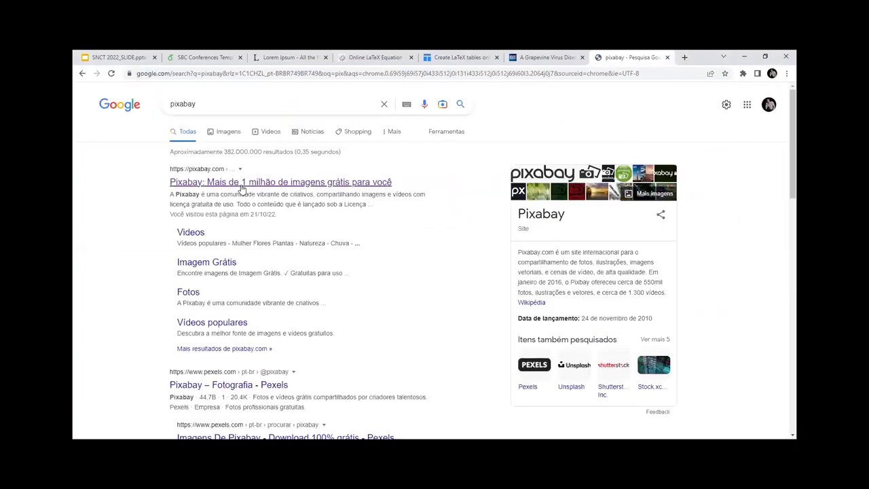
left_click(240, 183)
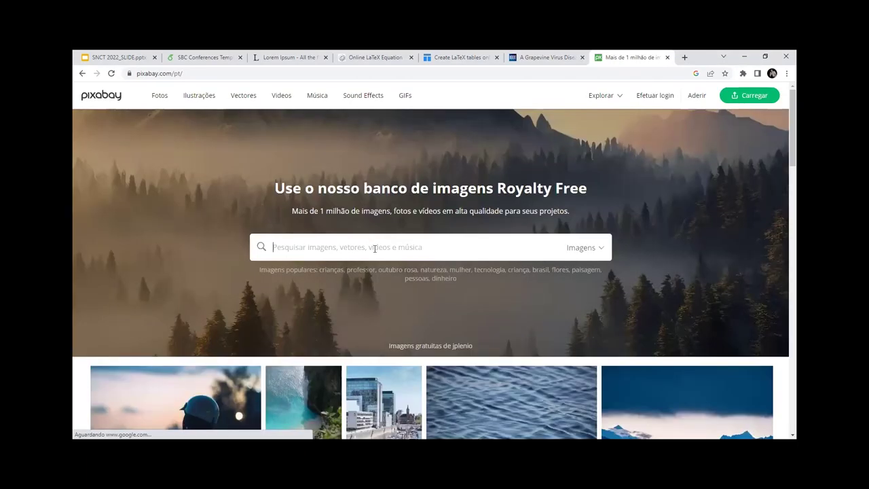
scroll(374, 249, "down", 3)
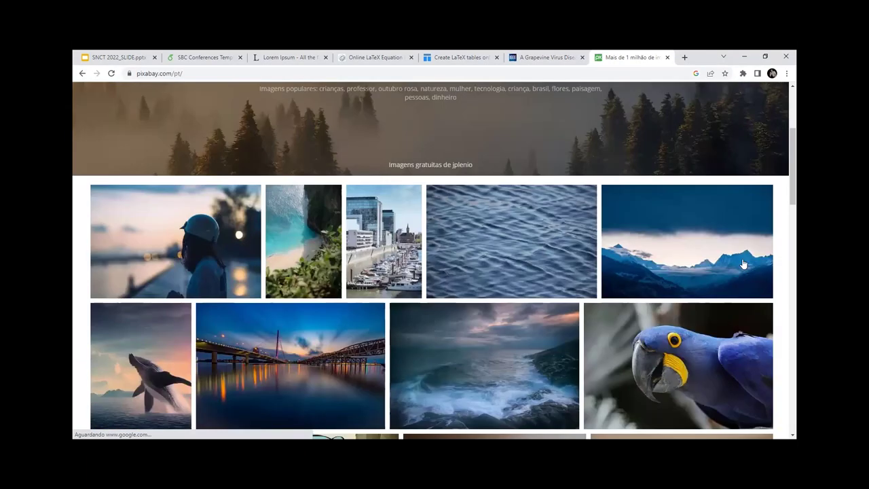
left_click(183, 197)
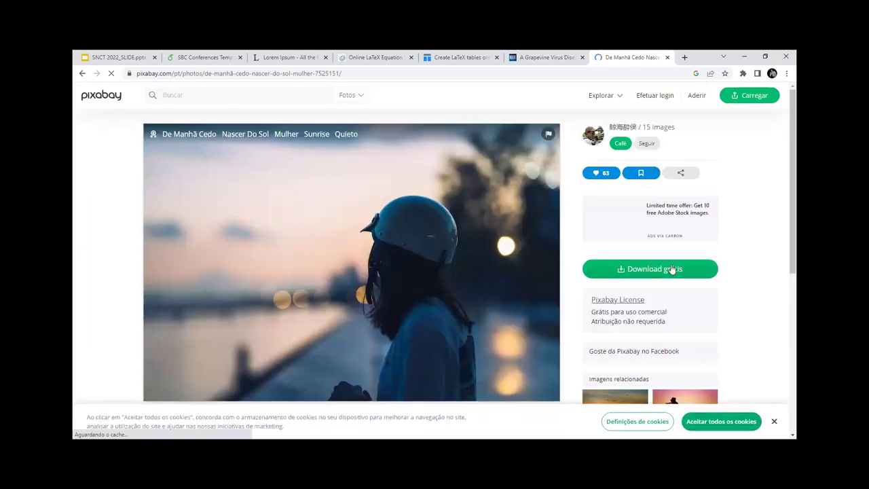
Step: Download the photo as a 1920×1280 JPG
left_click(667, 273)
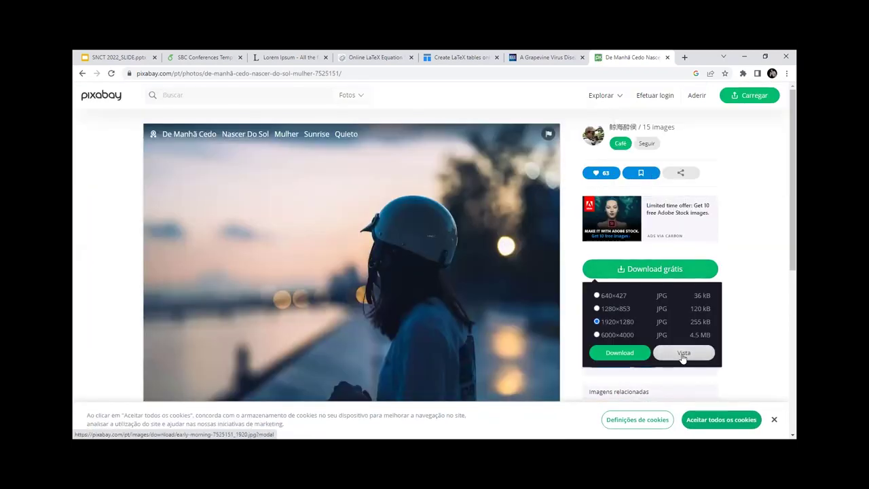
left_click(683, 353)
left_click(506, 206)
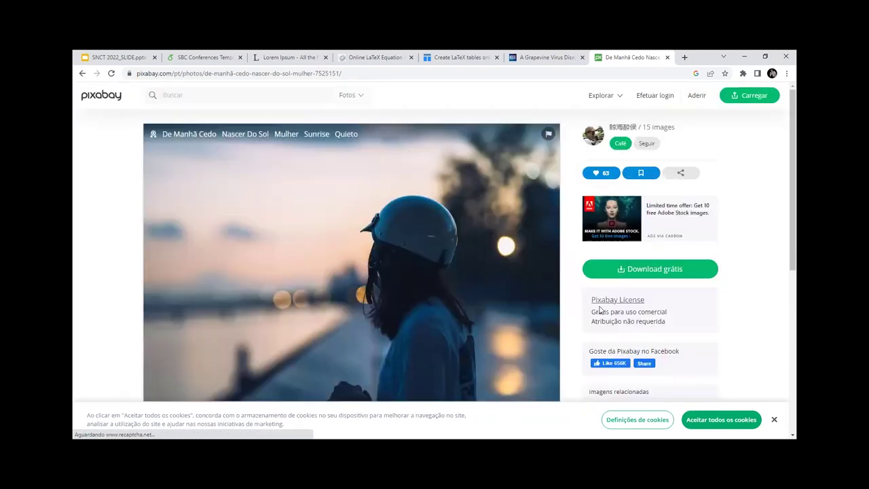
left_click(620, 270)
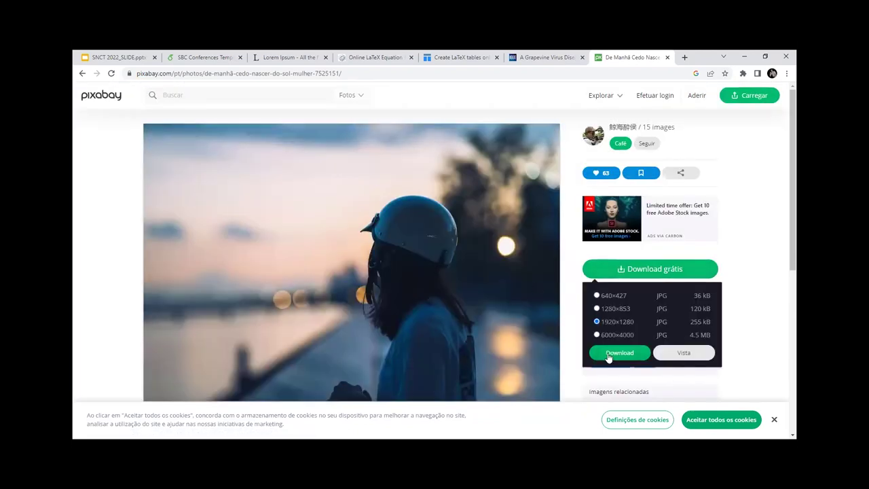
left_click(617, 351)
left_click(386, 305)
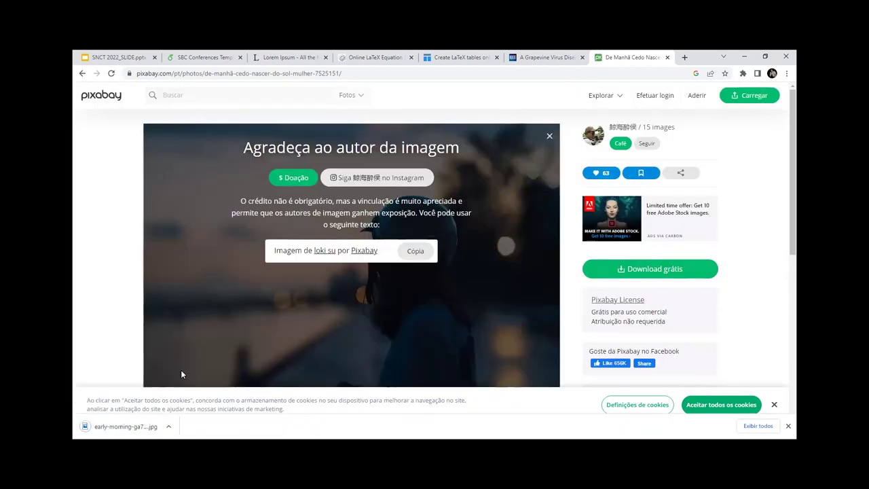
left_click(194, 57)
Step: Delete Figura04.gif from the Figure folder
left_click(122, 151)
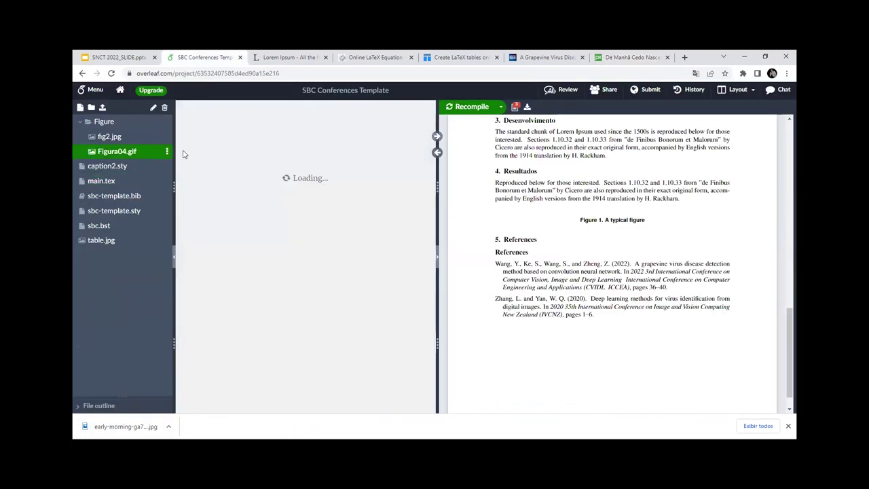
left_click(167, 151)
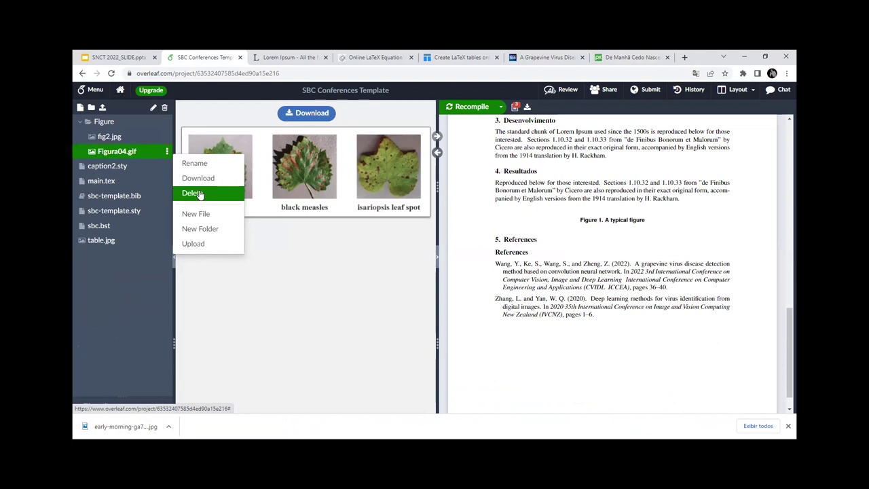
left_click(194, 194)
left_click(534, 191)
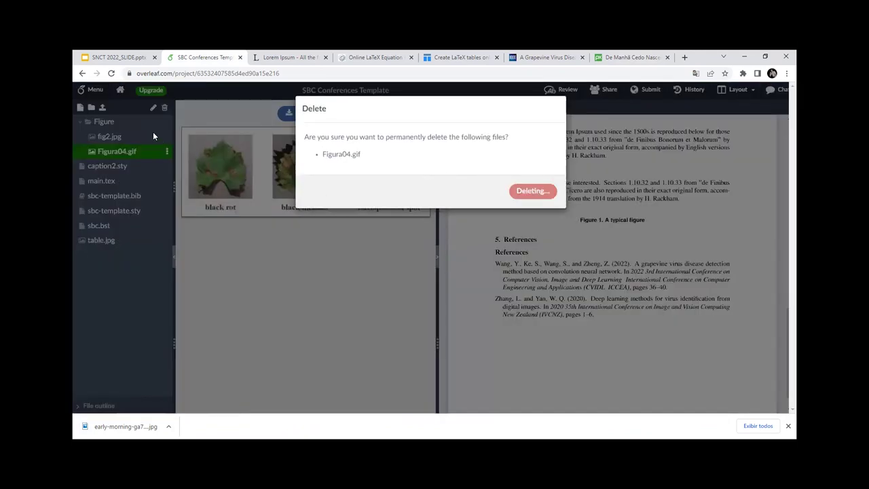
Step: Upload the downloaded early-morning JPG photo into the project and preview it
left_click(102, 107)
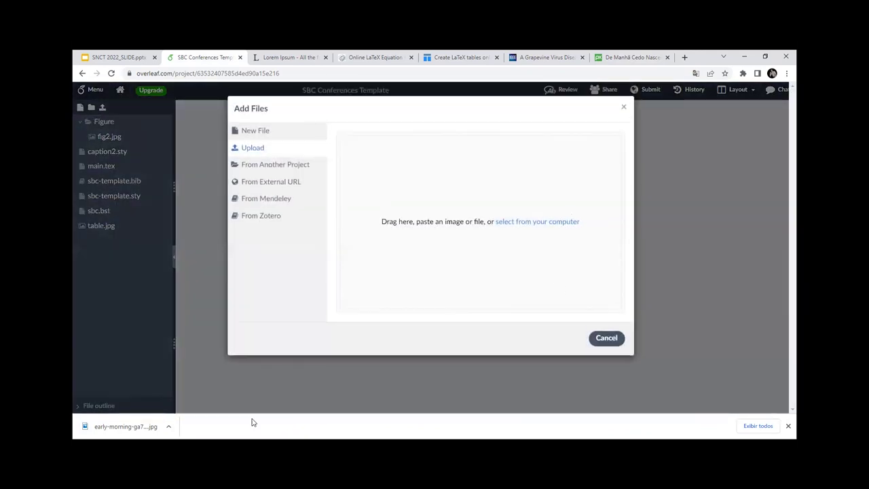
left_click_drag(148, 425, 508, 271)
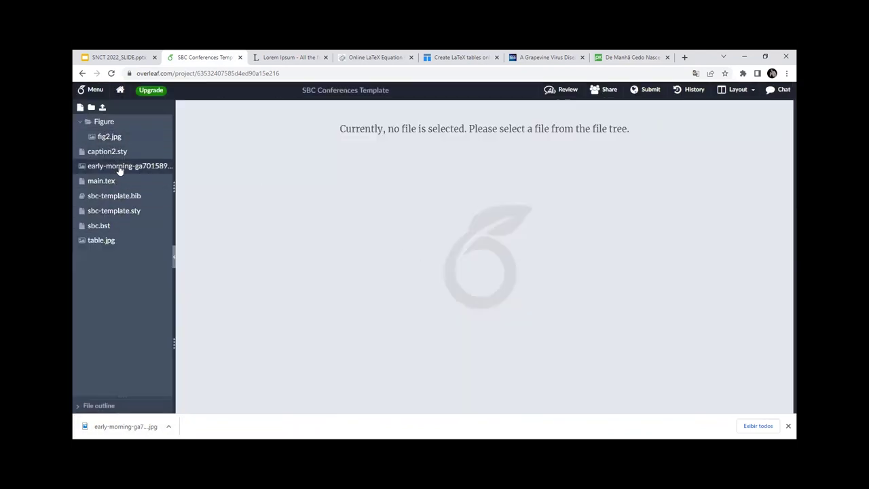
left_click(119, 169)
Step: Rename the uploaded photo to Figure01.jpg
left_click(167, 166)
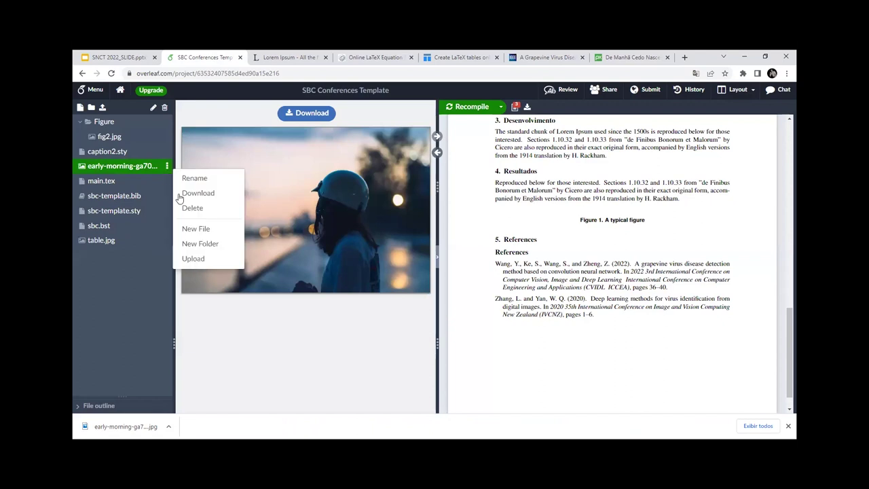
type("Figura")
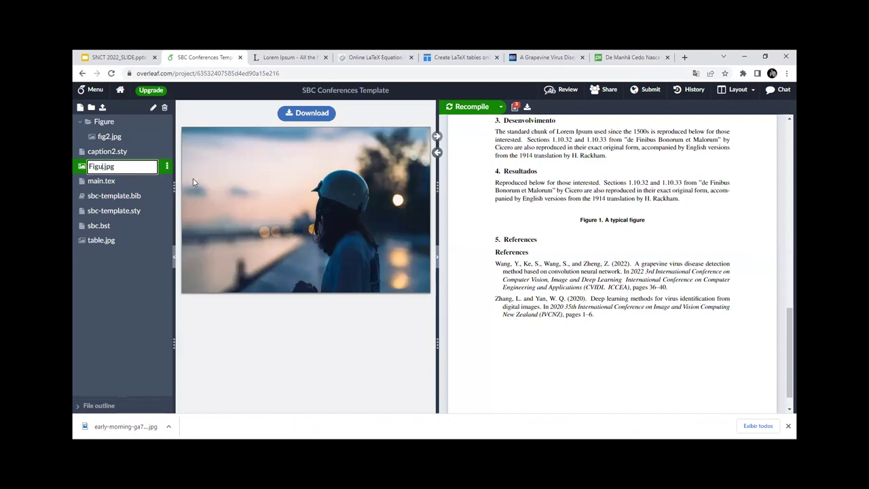
key("BackSpace")
type("e02")
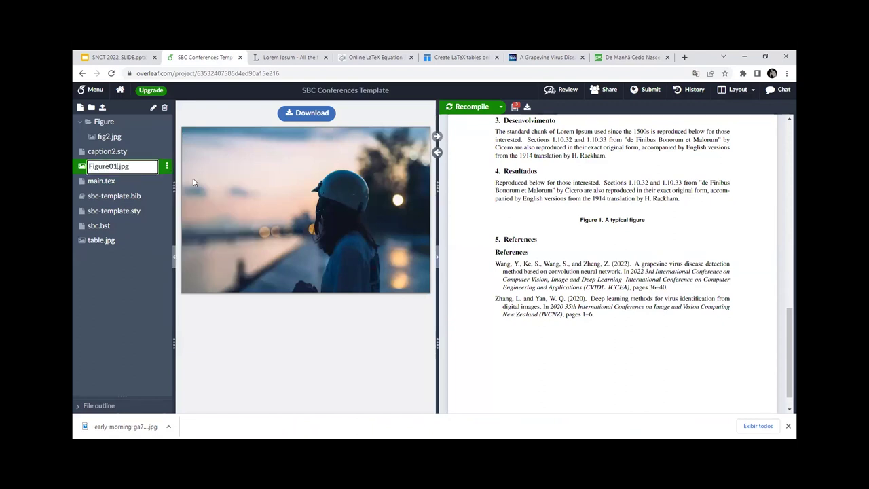
key("Return")
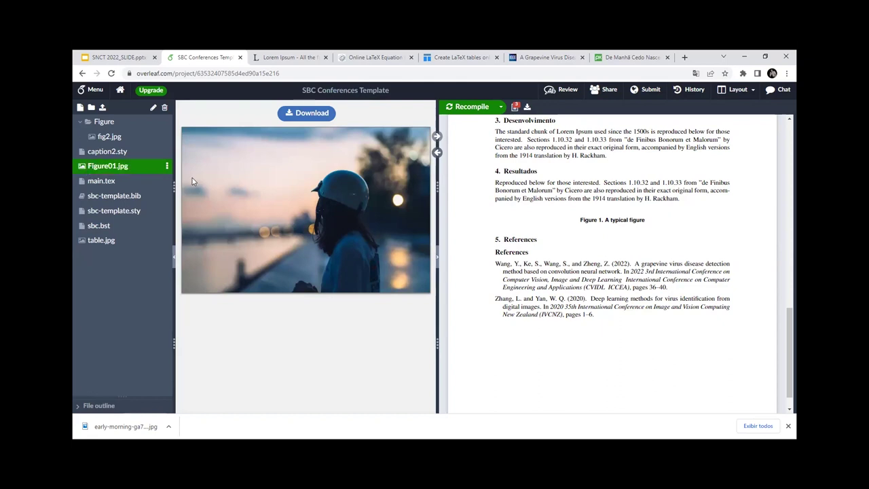
Step: Move Figure01.jpg into the Figure folder and bring up main.tex in the editor
left_click_drag(116, 124, 116, 126)
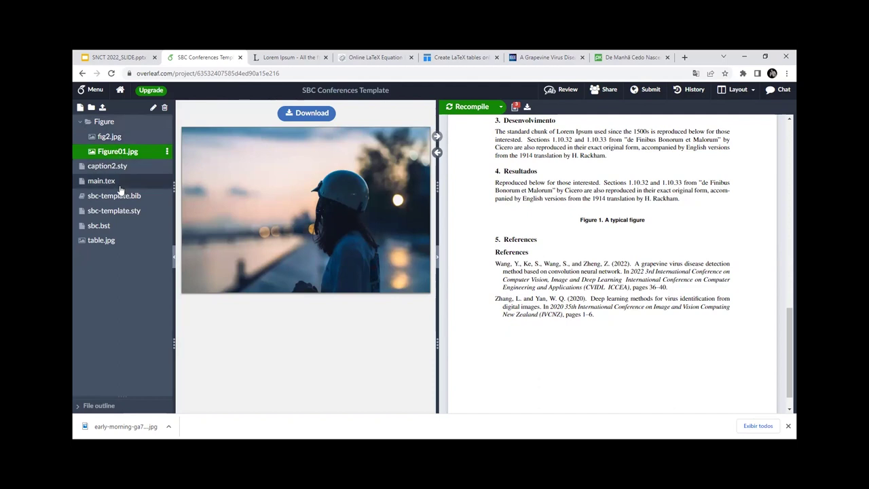
left_click(106, 166)
left_click(101, 180)
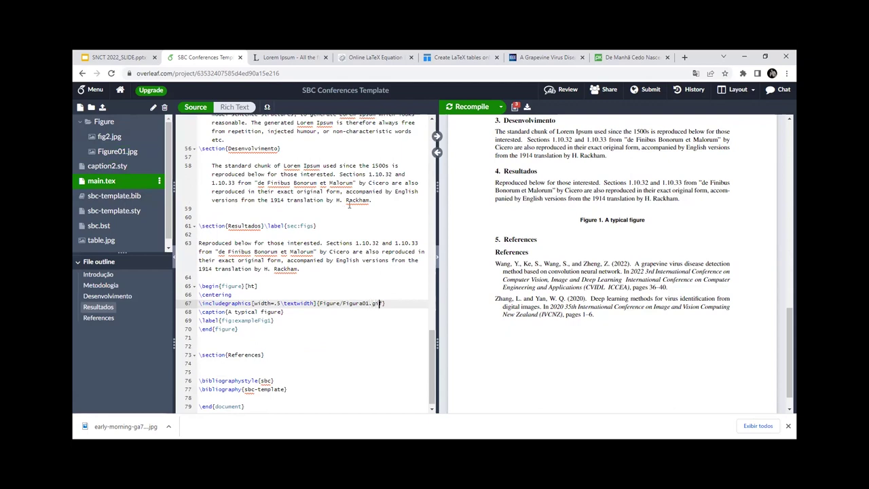
Step: Change the line 67 image path to Figure/Figure01.jpg and recompile
key("BackSpace")
key("BackSpace")
key("BackSpace")
type("jpg")
left_click(362, 304)
key("Delete")
type("e")
left_click(467, 108)
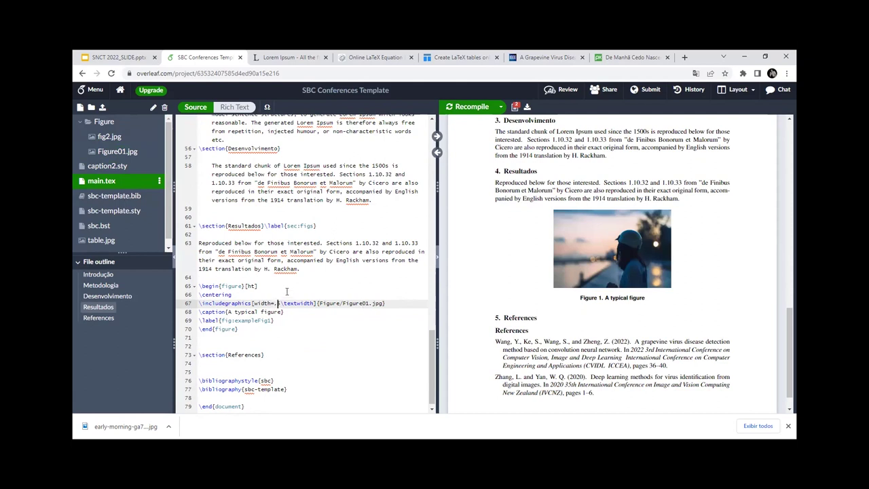
Step: Set the figure width to 0.5\textwidth, then 3.0\textwidth, recompiling after each
type("0")
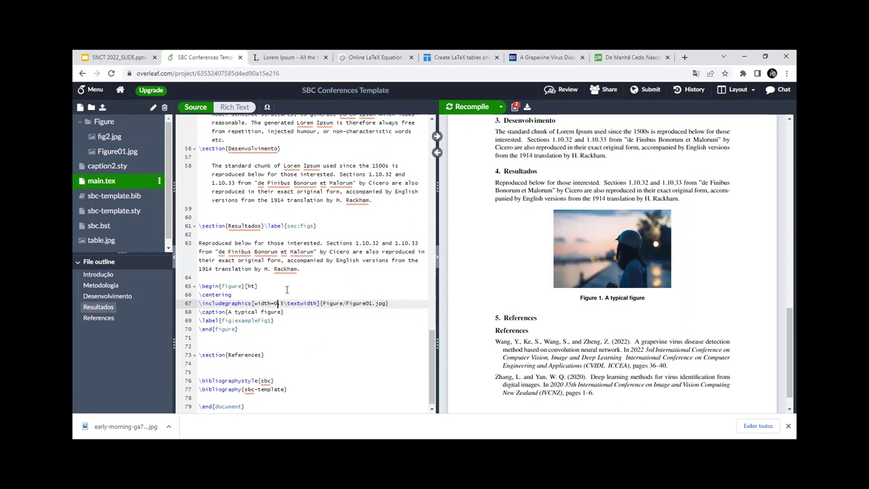
left_click(491, 109)
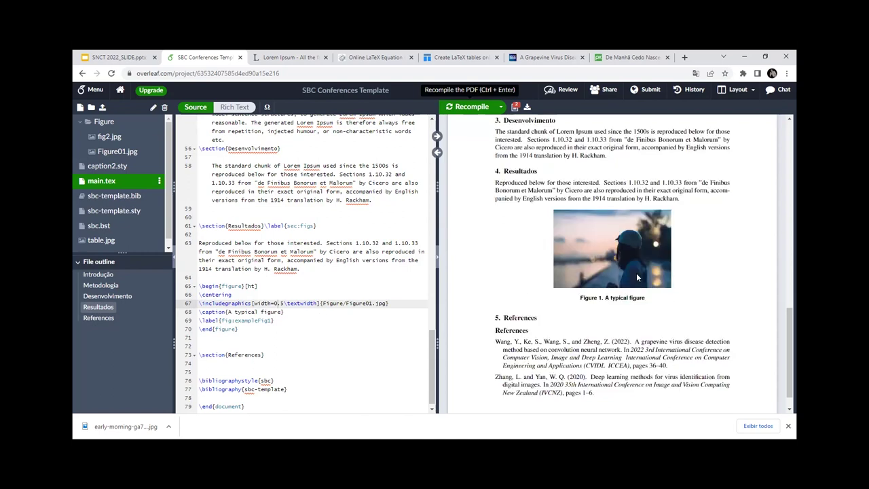
left_click(291, 290)
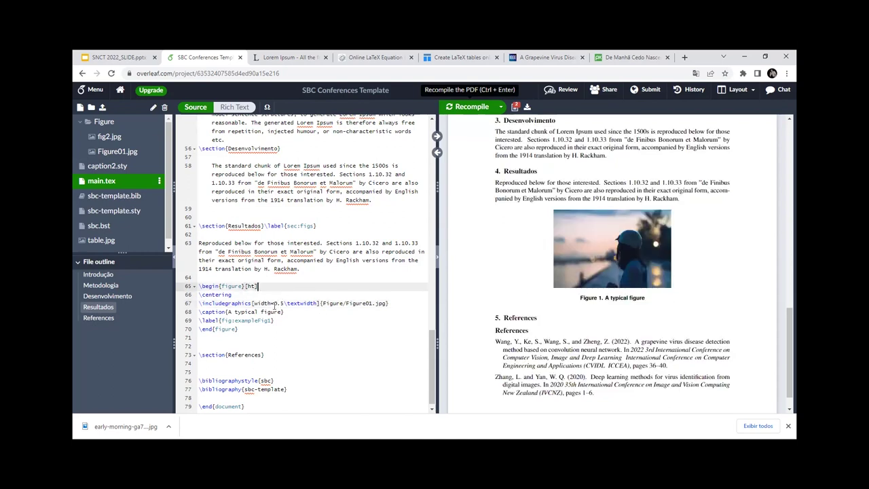
left_click(287, 304)
key("BackSpace")
key("BackSpace")
key("BackSpace")
type("3")
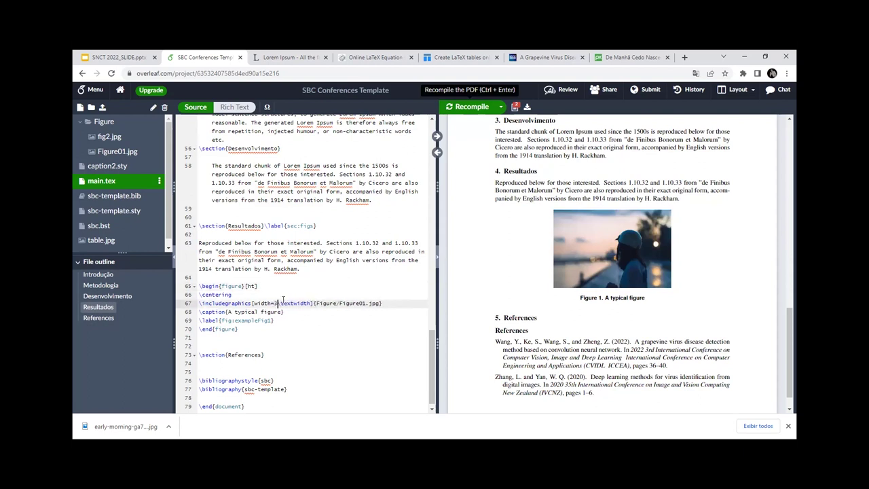
type(".6")
left_click(471, 108)
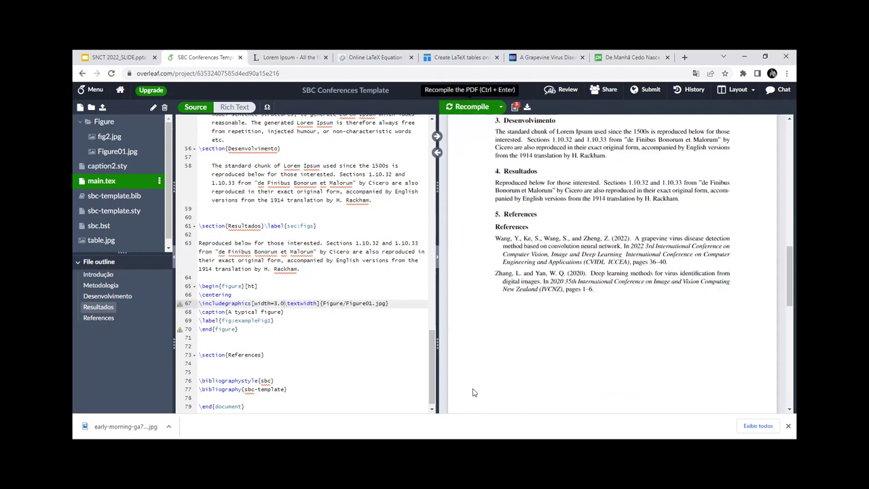
Step: Try the figure width at .3\textwidth, then settle on .7\textwidth, recompiling each time
scroll(496, 341, "up", 5)
scroll(496, 341, "up", 5)
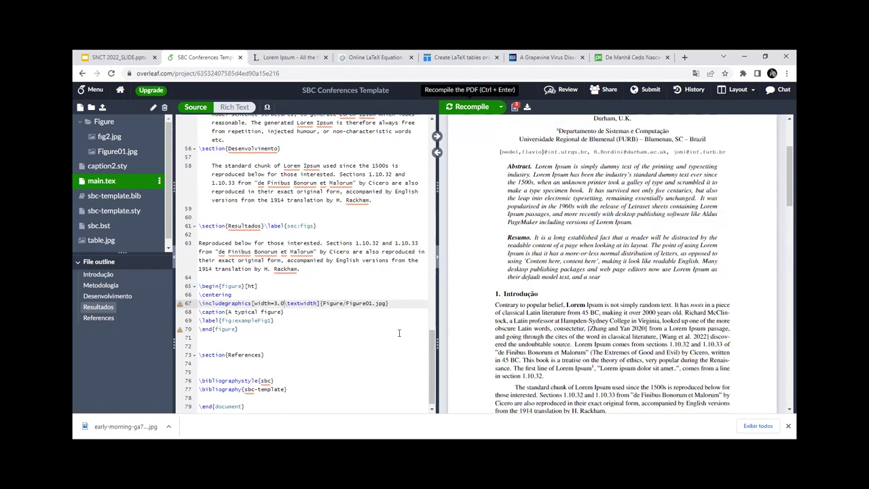
scroll(496, 341, "down", 5)
key("BackSpace")
key("BackSpace")
key("BackSpace")
type(".3")
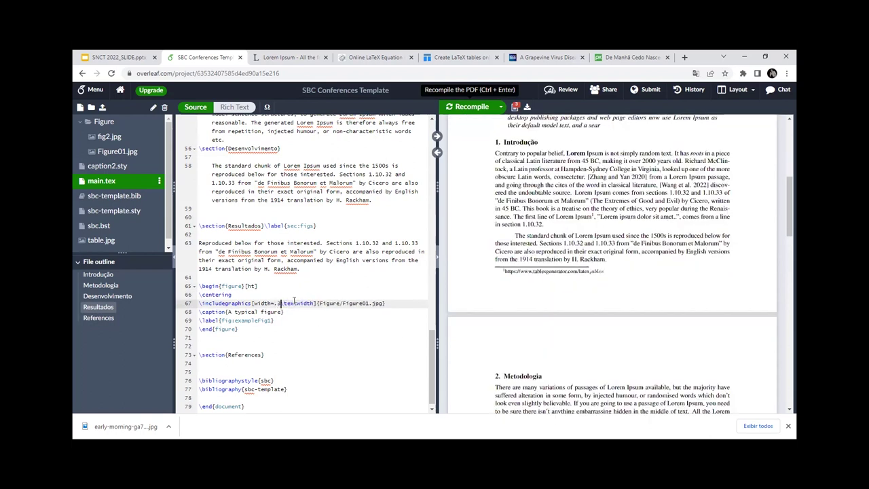
left_click(453, 109)
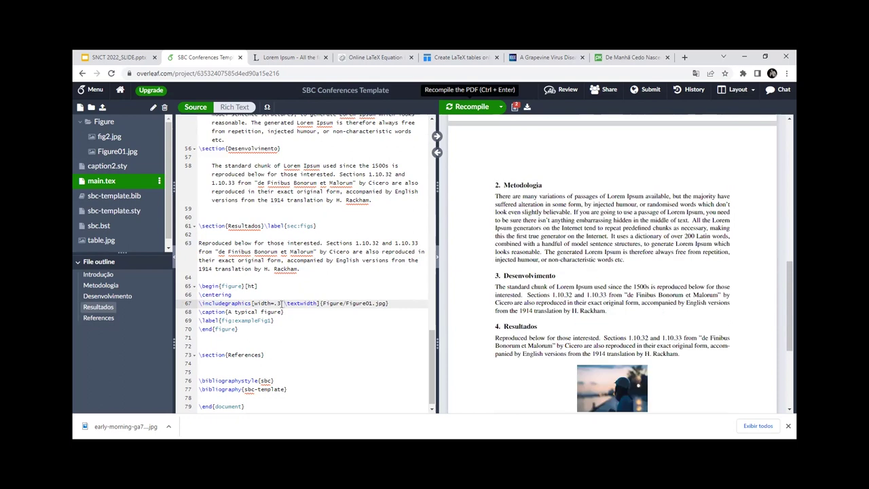
key("BackSpace")
type("7")
key("ctrl+Return")
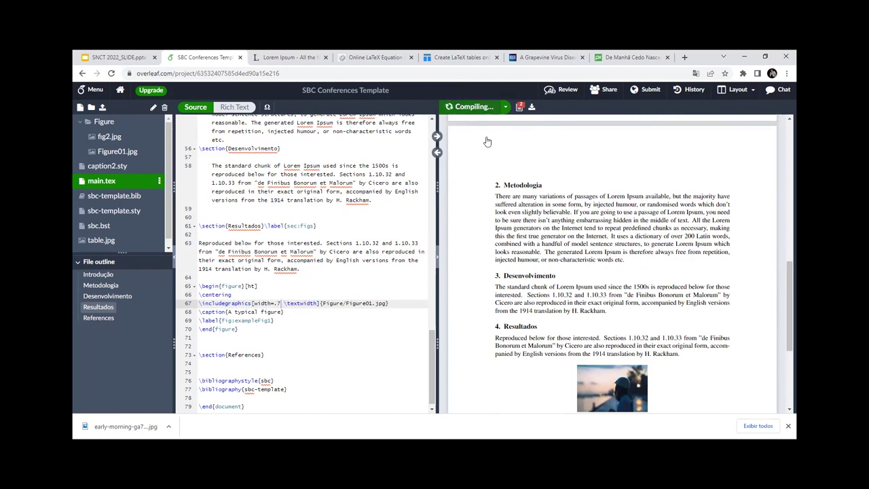
Step: Change the figure placement to [!ht] and recompile so the photo sits above References
scroll(629, 246, "down", 2)
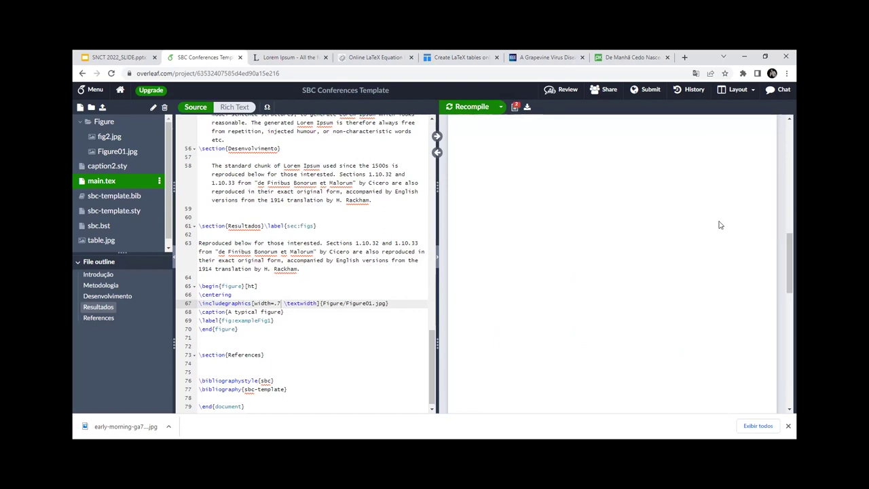
scroll(536, 317, "down", 2)
scroll(319, 304, "down", 3)
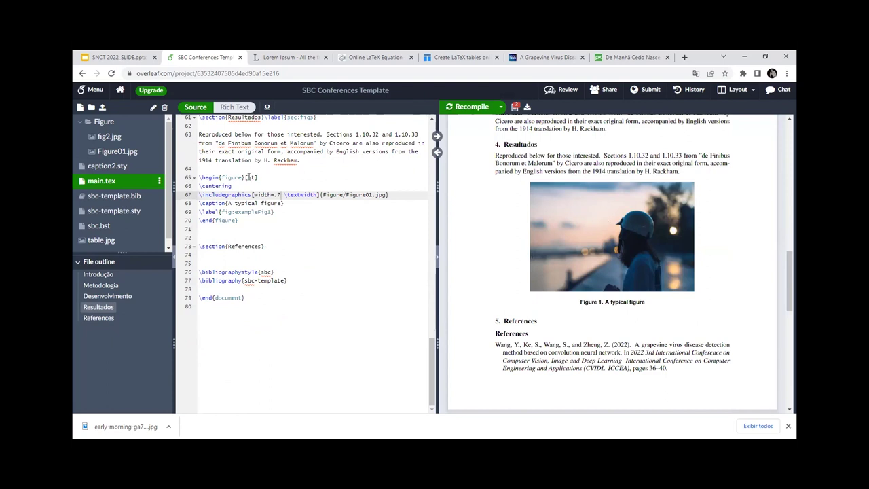
left_click(247, 177)
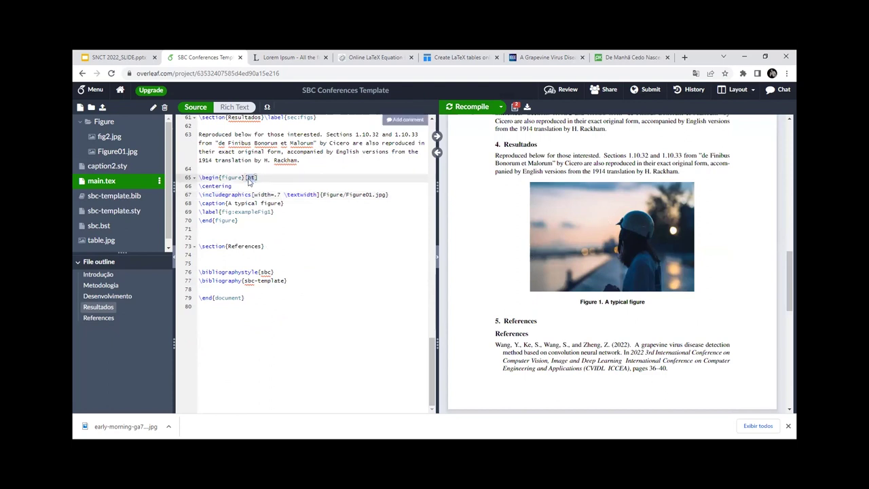
type("!")
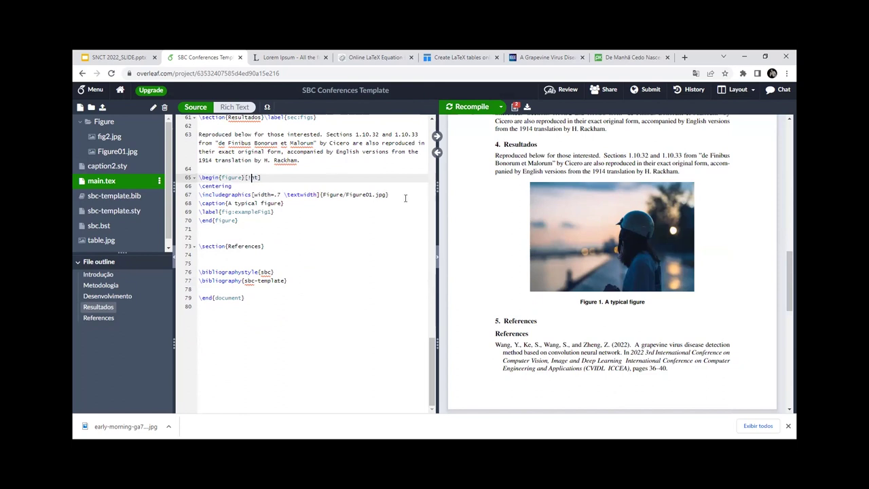
left_click(472, 107)
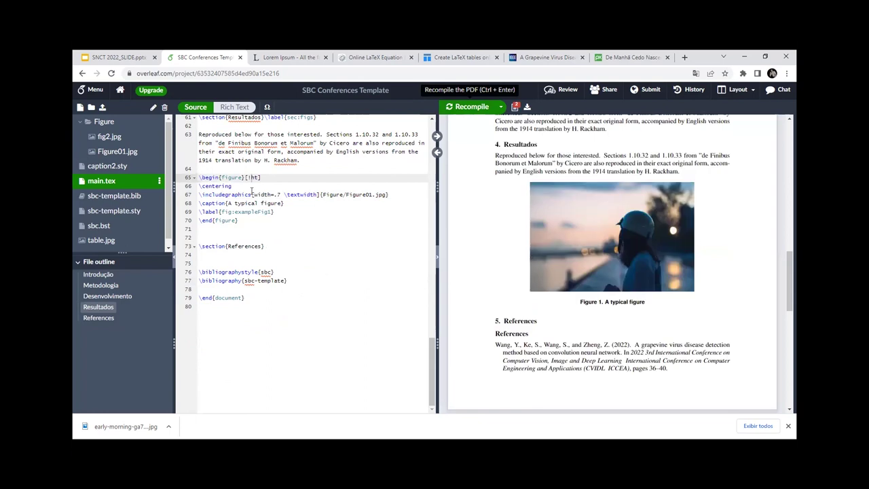
left_click(274, 282)
left_click(269, 247)
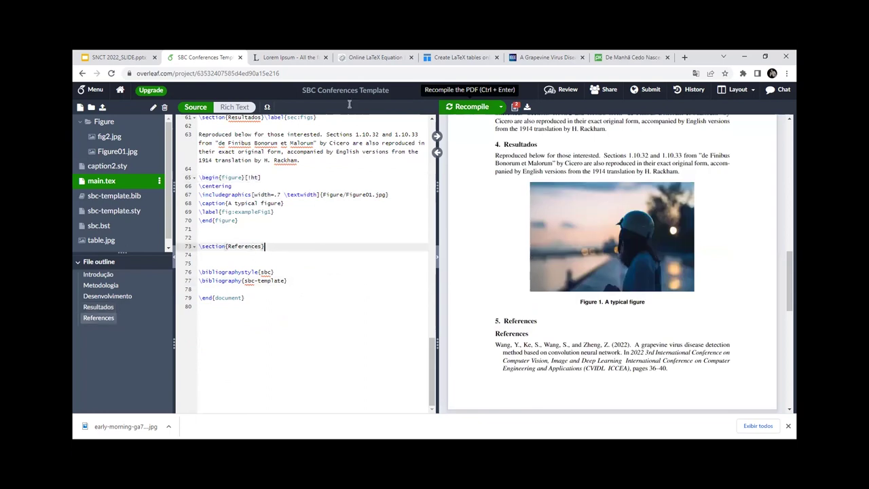